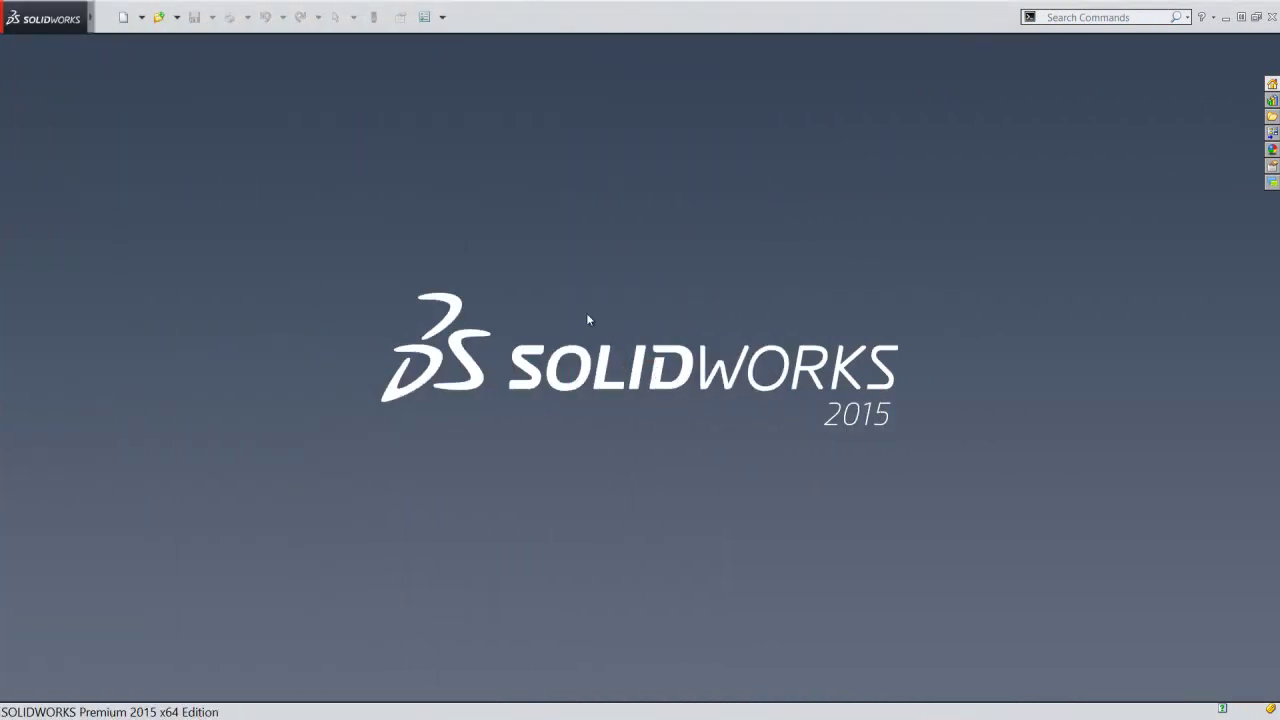
# Create a new part from the inch-based IPS tutorial part template.
pyautogui.click(124, 18)
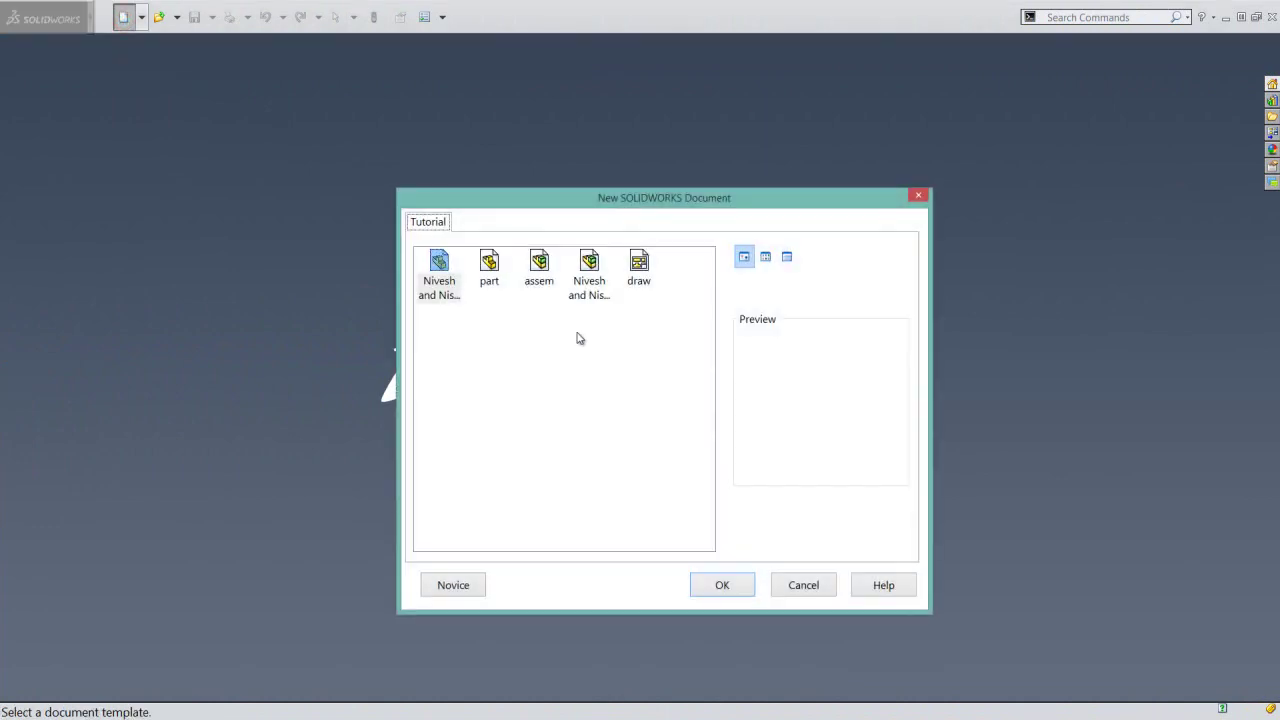
pyautogui.click(440, 264)
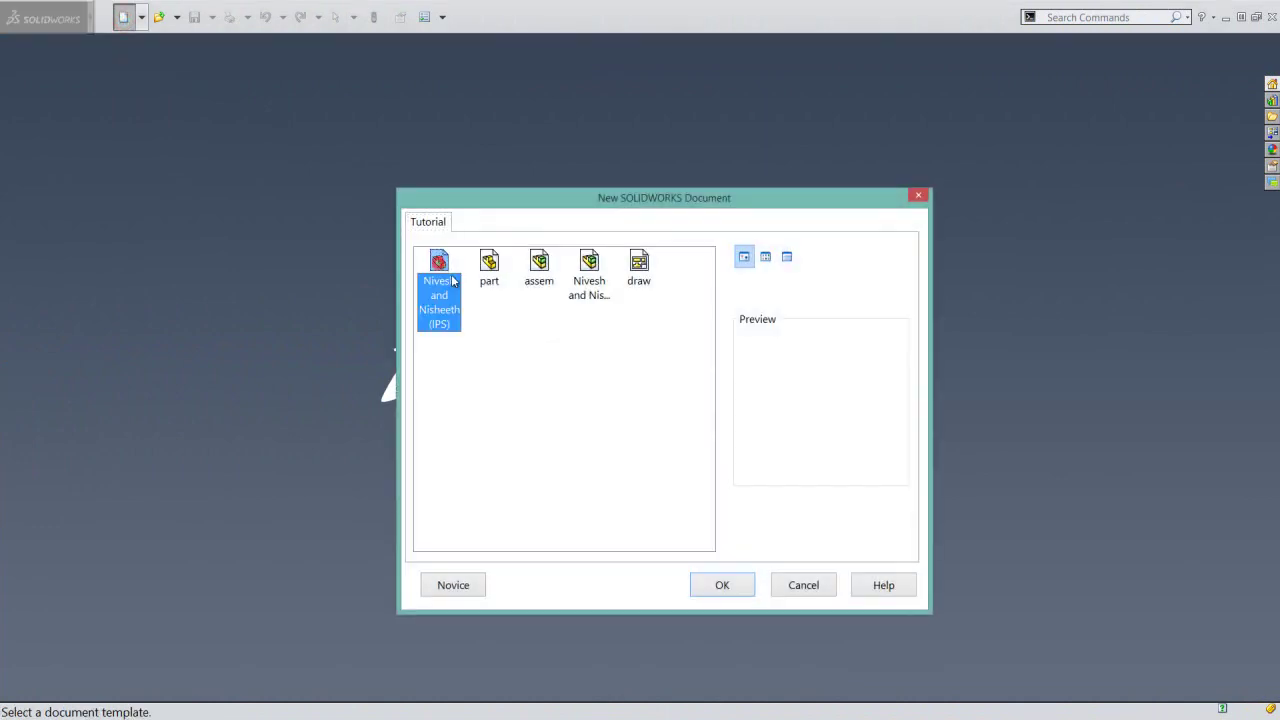
pyautogui.click(722, 586)
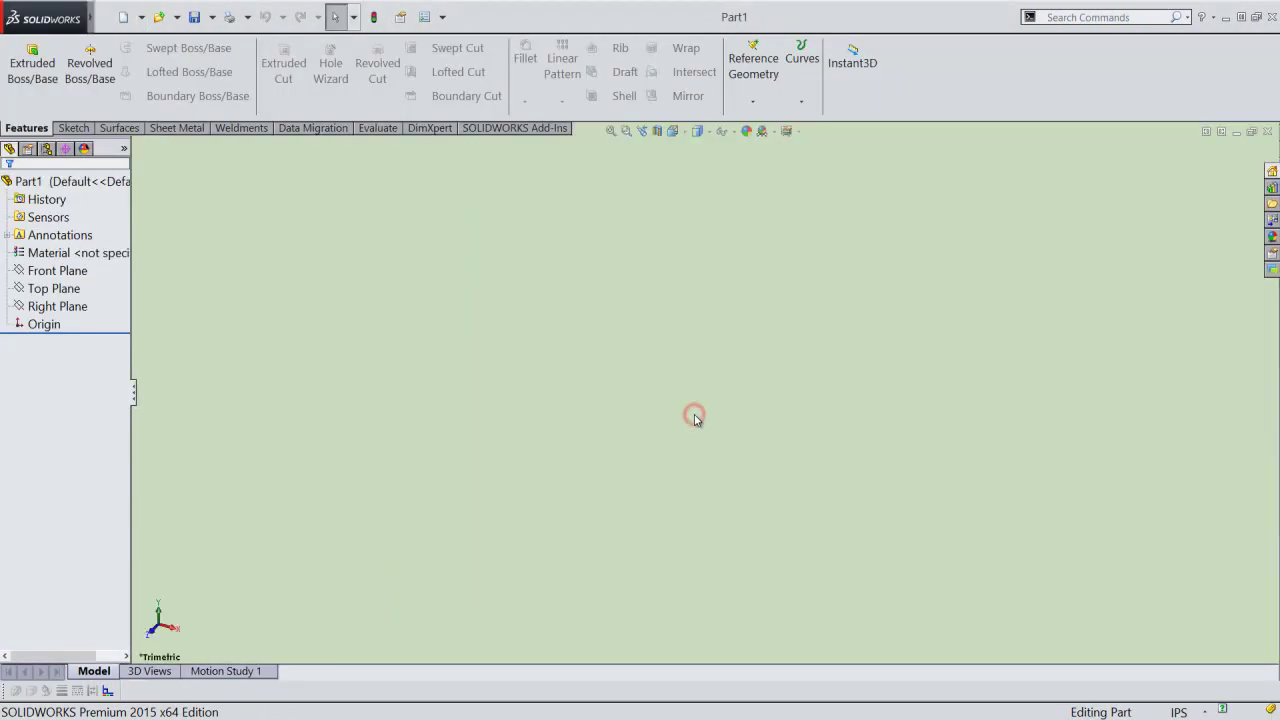
# Draw a 4 by 4 centre rectangle at the origin on the Top Plane and reposition its dimension.
pyautogui.click(60, 290)
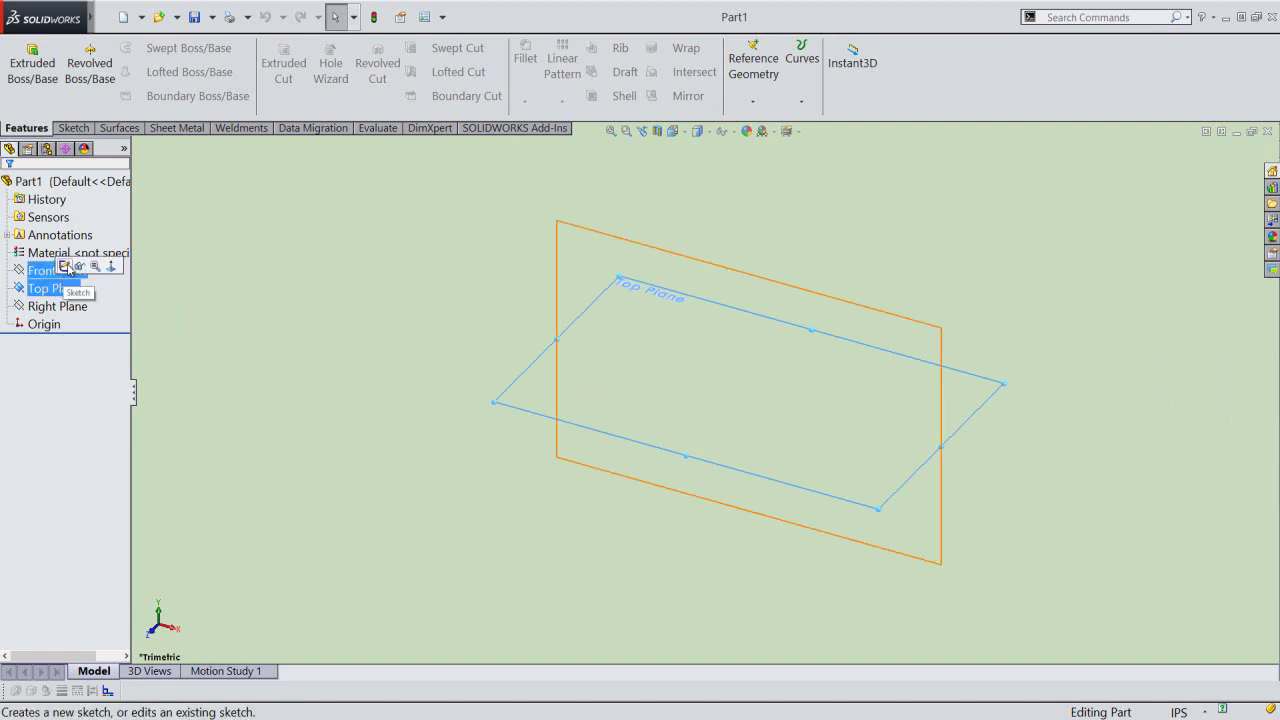
pyautogui.click(64, 267)
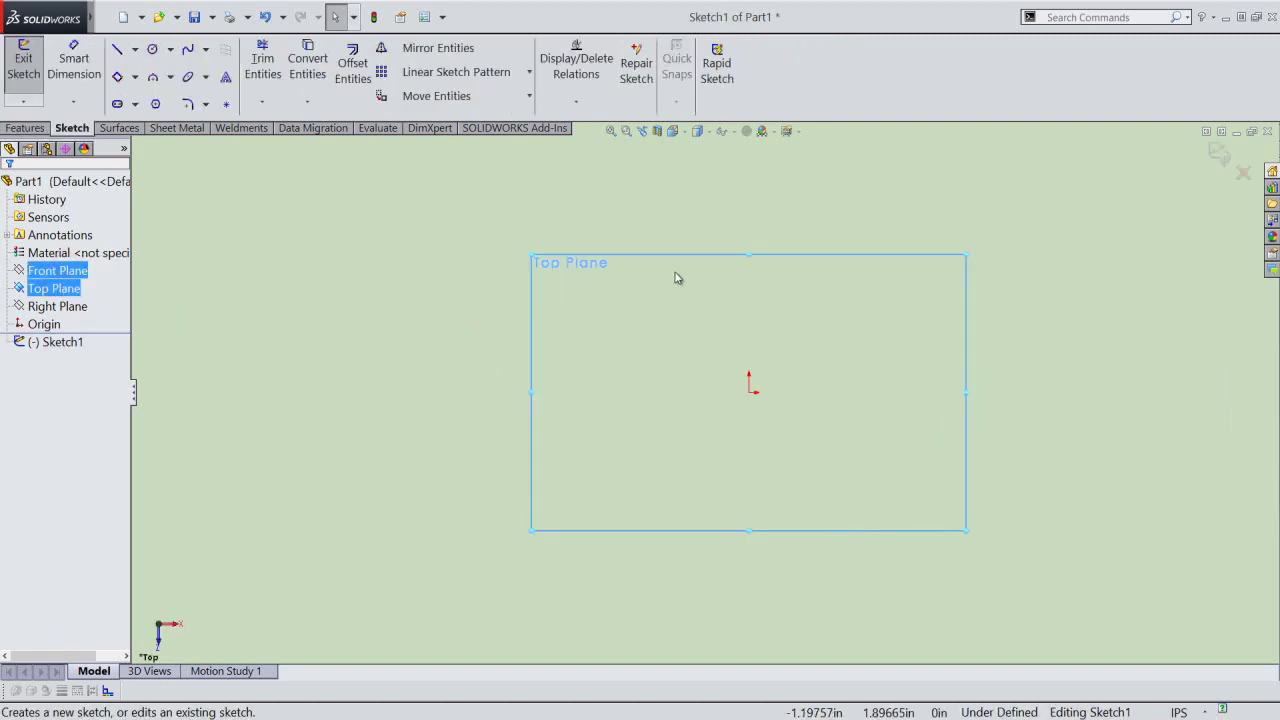
pyautogui.click(137, 78)
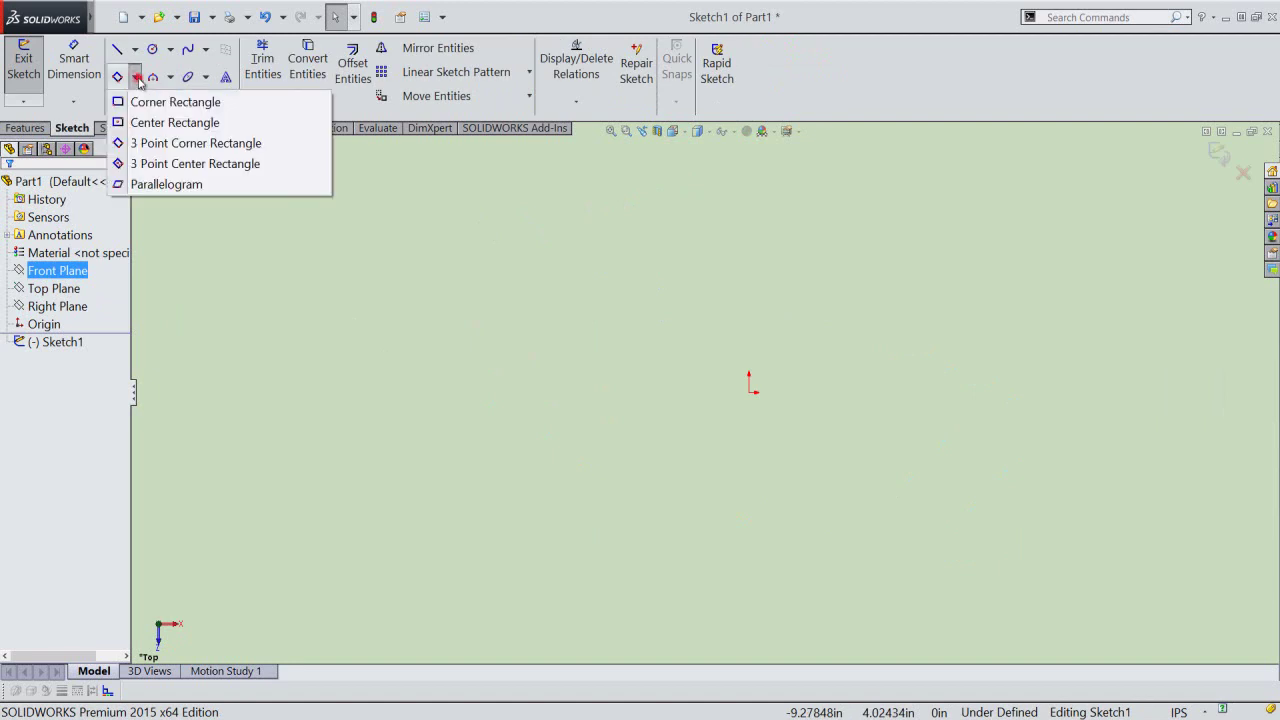
pyautogui.click(160, 123)
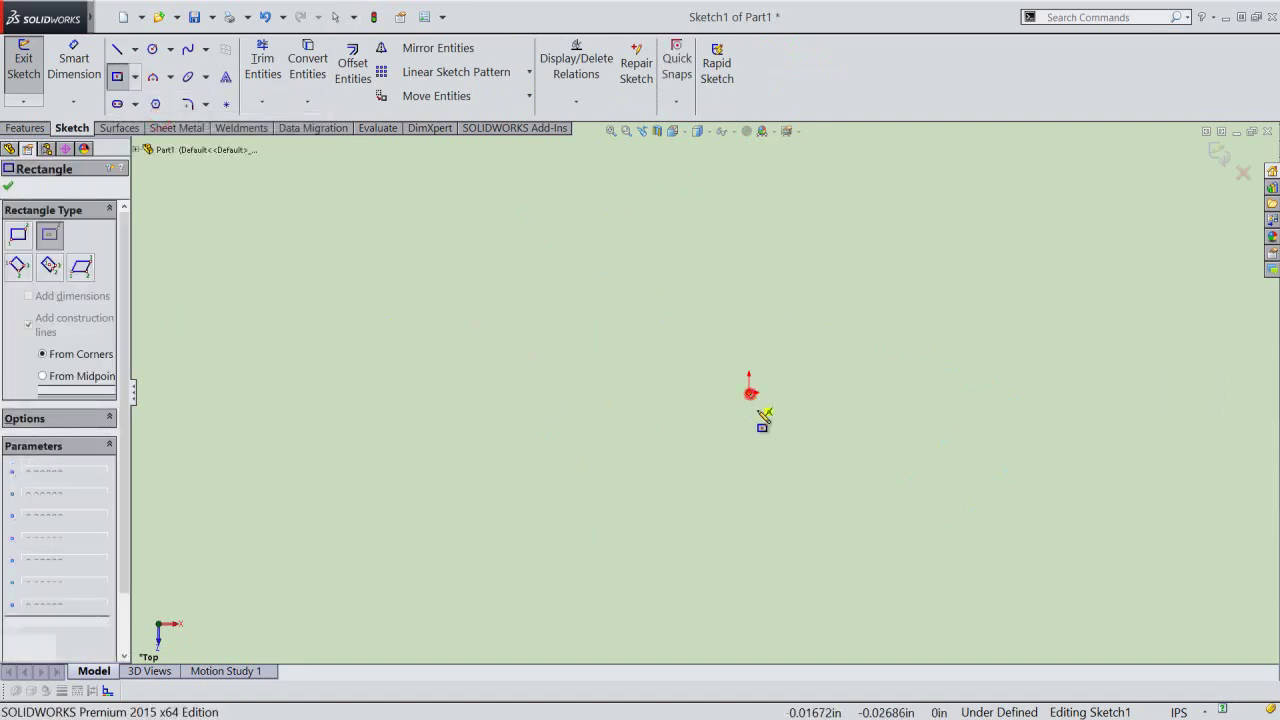
pyautogui.click(750, 393)
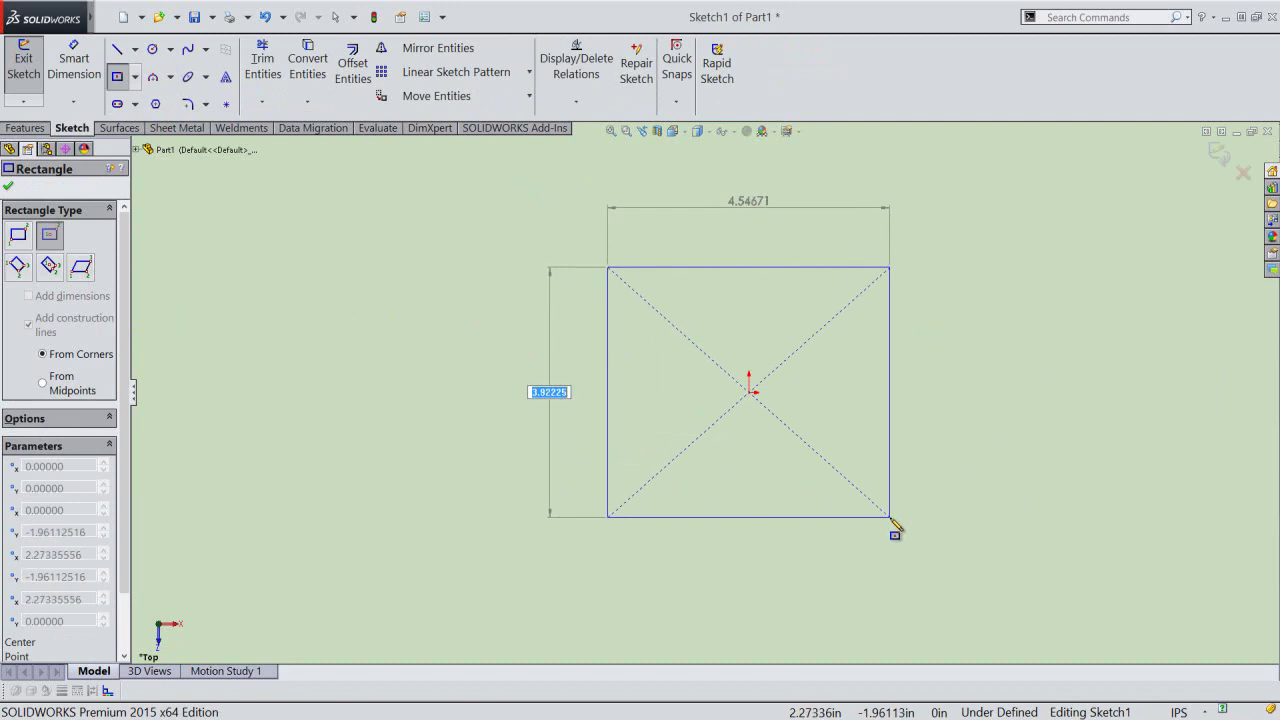
pyautogui.press('Return')
pyautogui.write('4')
pyautogui.press('Return')
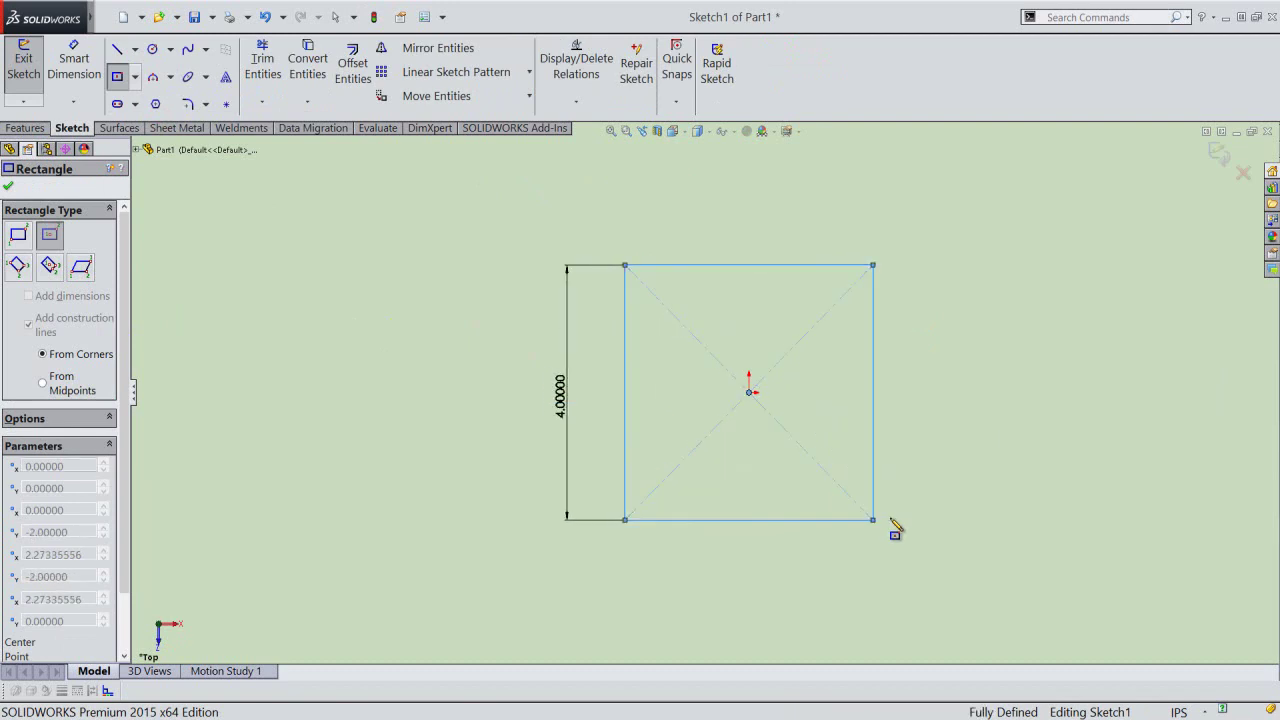
pyautogui.rightClick(948, 363)
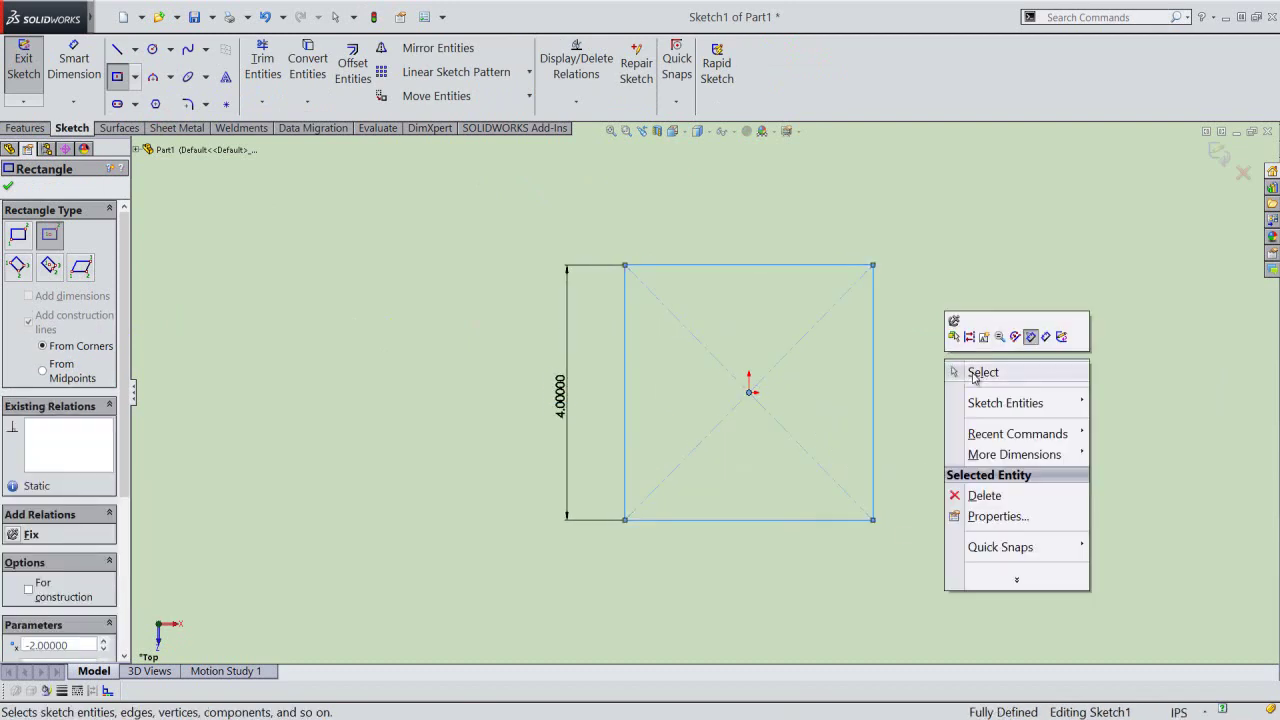
pyautogui.click(975, 373)
pyautogui.click(575, 398)
pyautogui.moveTo(584, 398); pyautogui.dragTo(595, 388)
# Zoom to fit and set the document length units to fractions so the square reads 4".
pyautogui.click(636, 170)
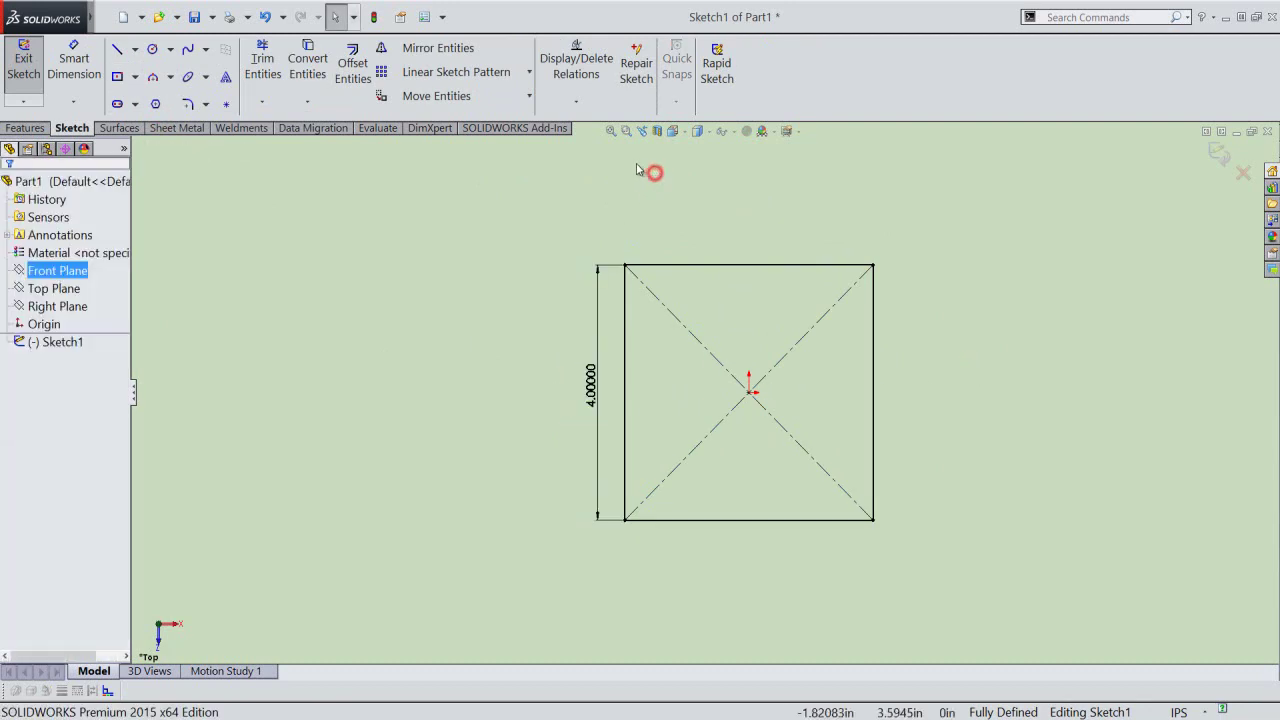
pyautogui.click(608, 131)
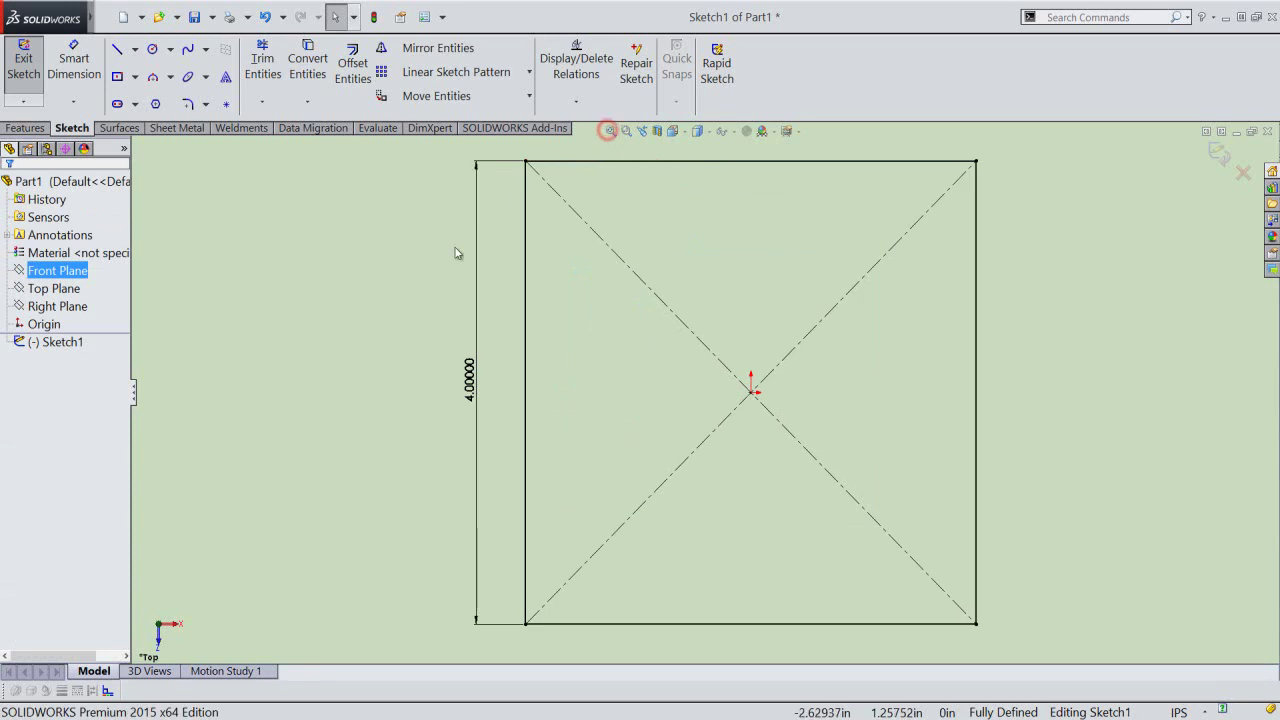
pyautogui.click(376, 381)
pyautogui.click(1183, 712)
pyautogui.click(1179, 690)
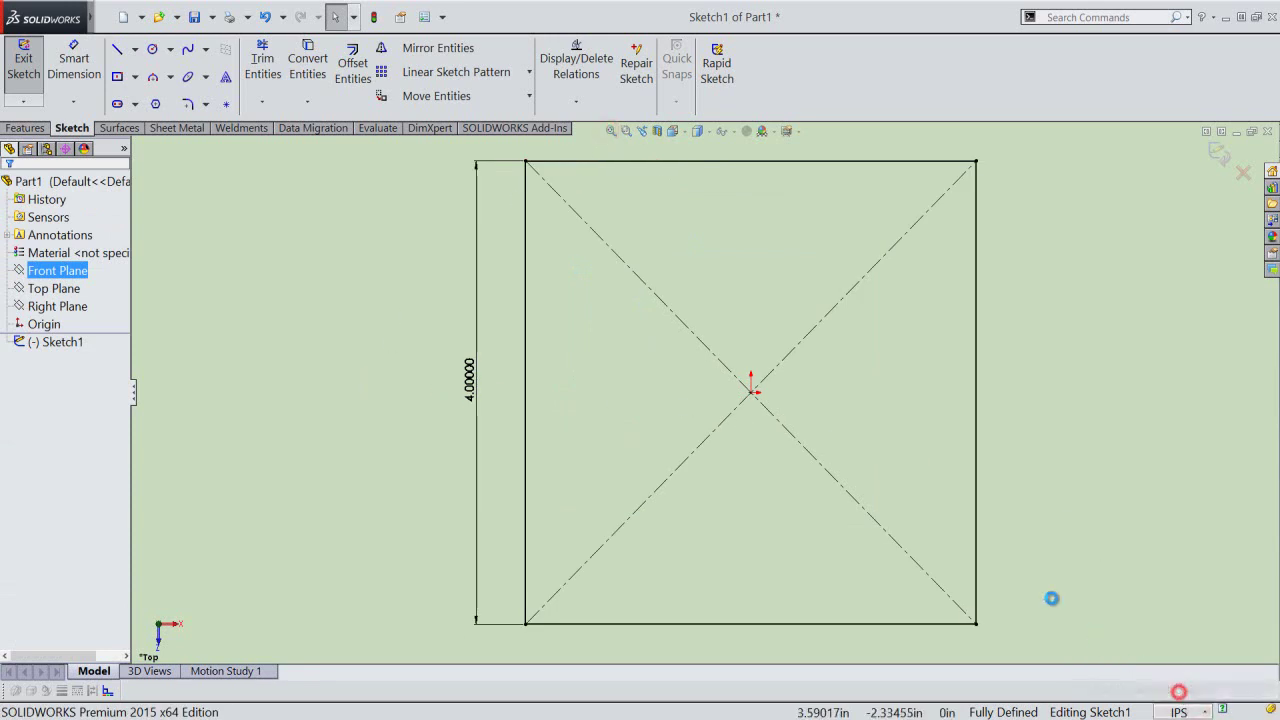
pyautogui.click(793, 313)
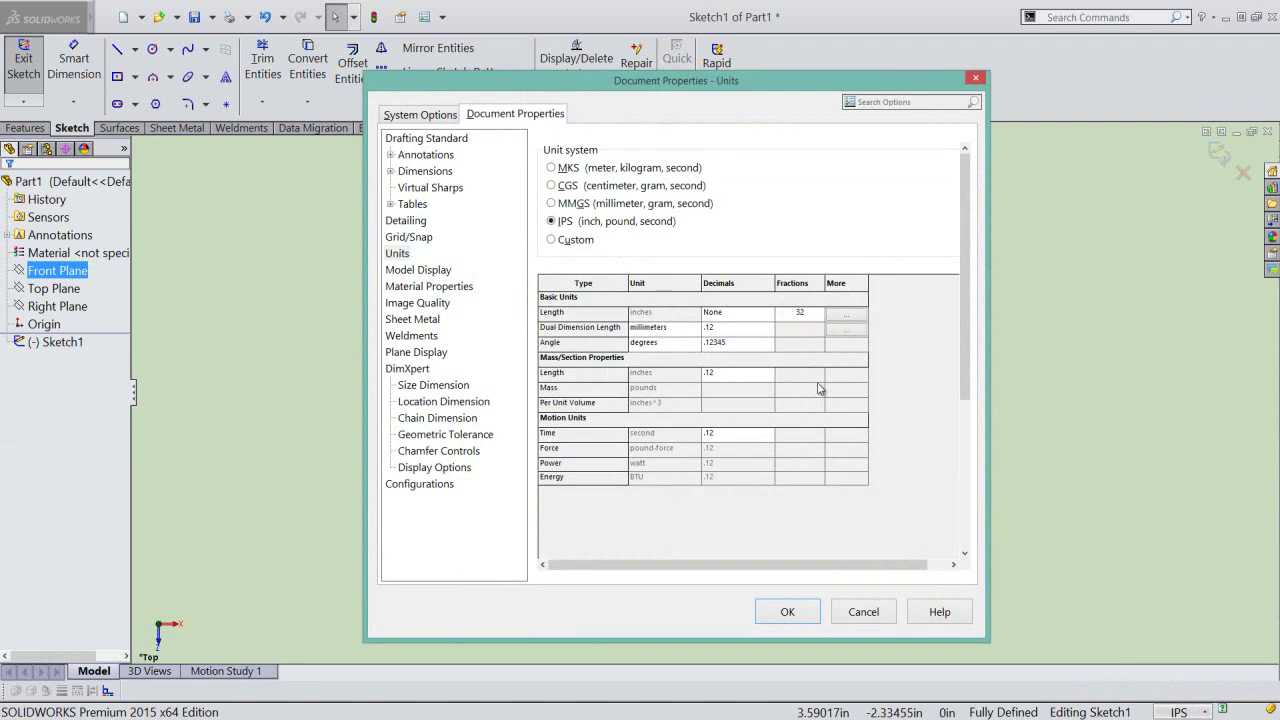
pyautogui.click(806, 621)
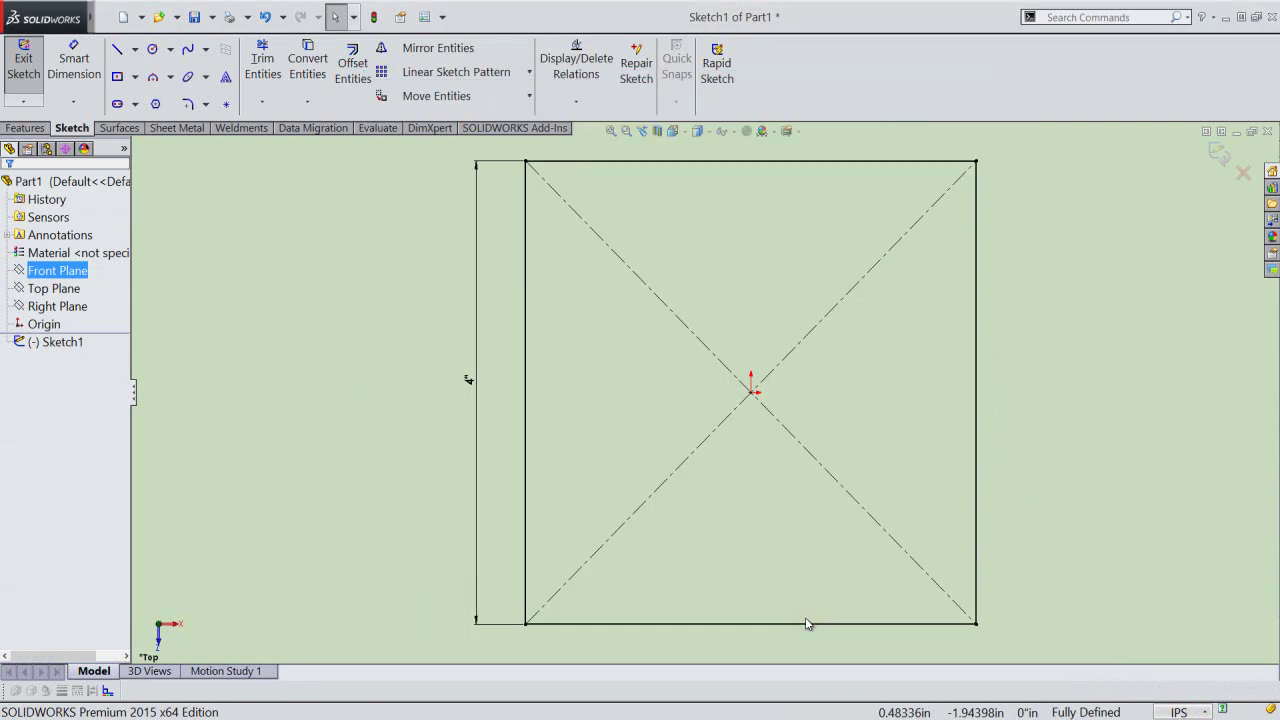
pyautogui.click(609, 366)
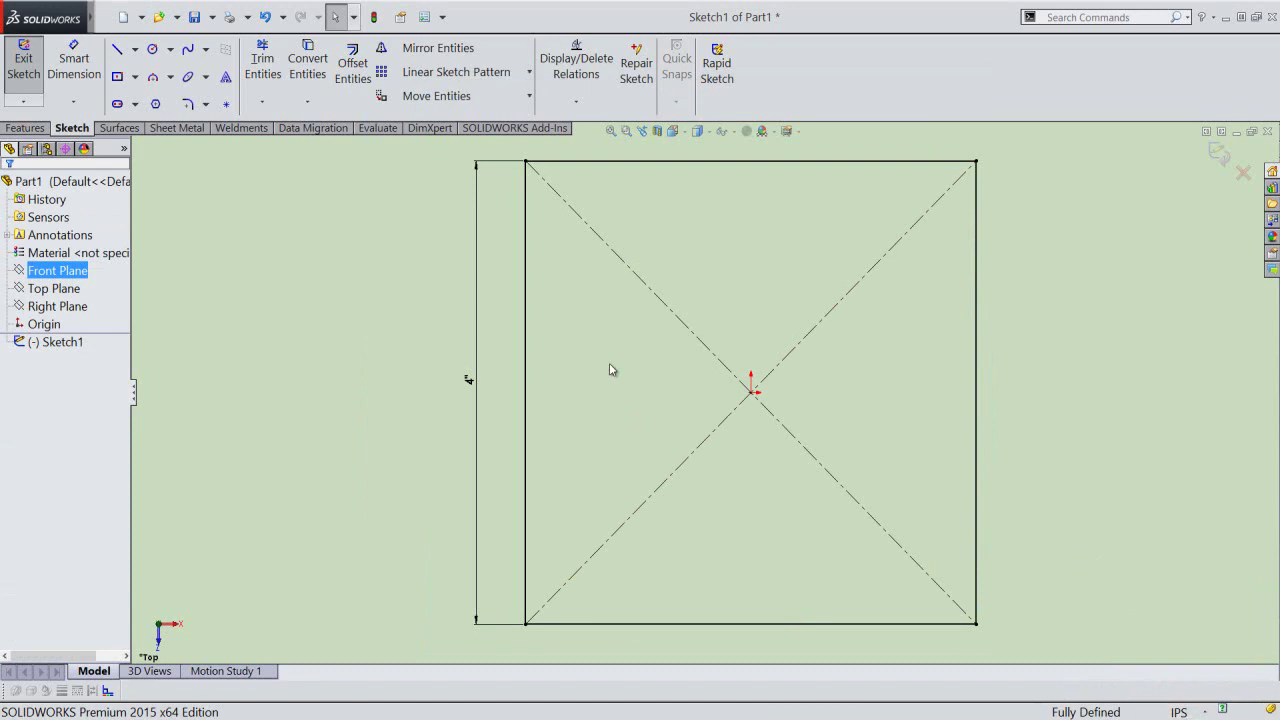
# Draw a 2 1/2" diameter circle centred on the origin and move its dimension upper right.
pyautogui.click(153, 49)
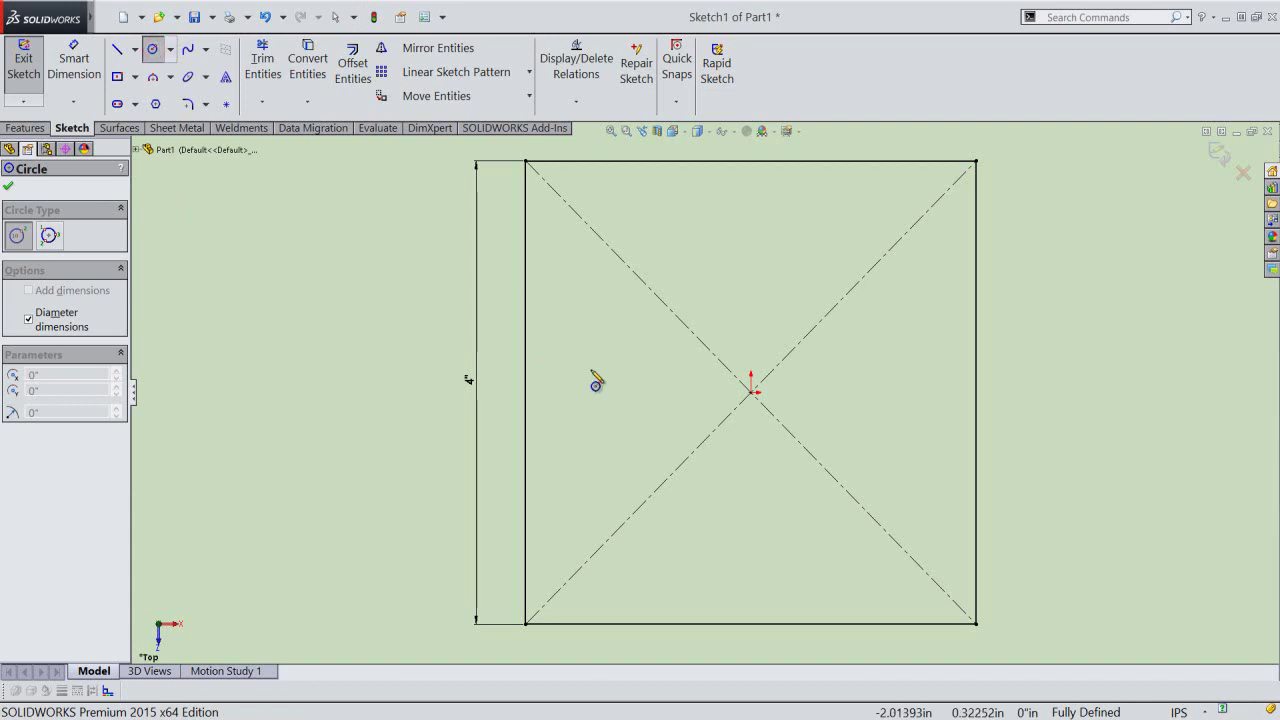
pyautogui.click(751, 392)
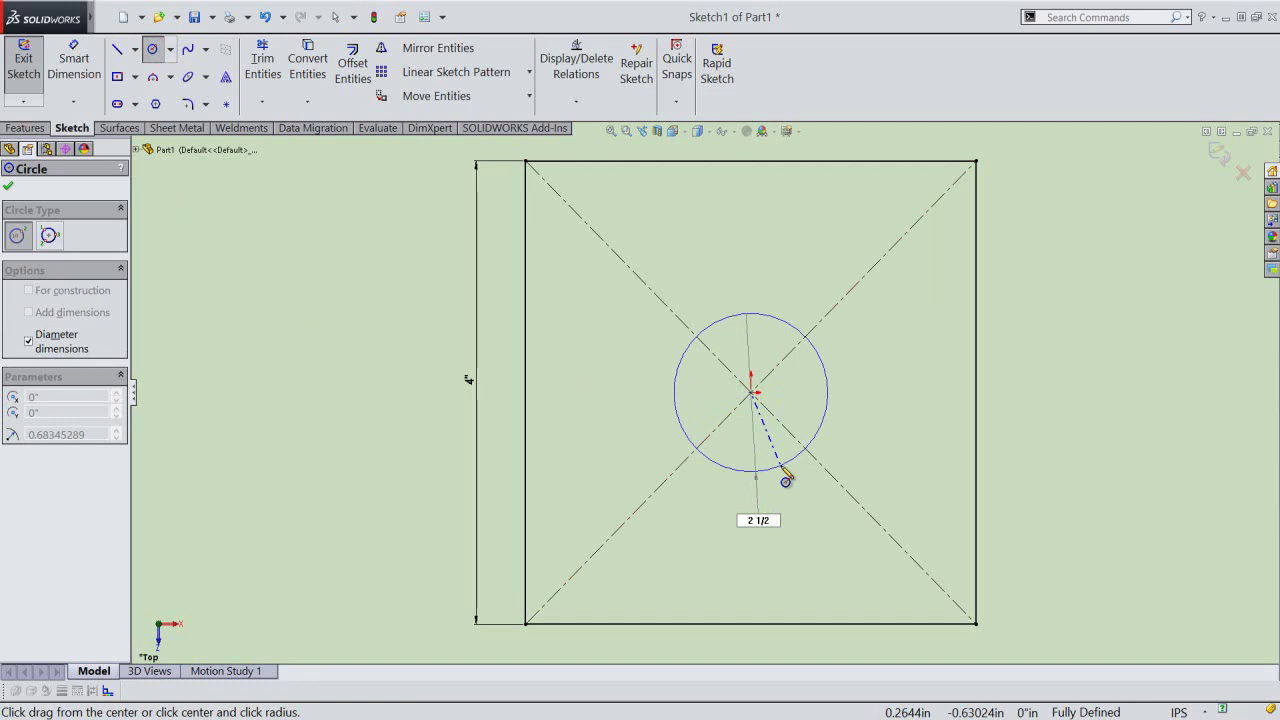
pyautogui.press('Return')
pyautogui.rightClick(925, 310)
pyautogui.click(960, 313)
pyautogui.moveTo(777, 597); pyautogui.dragTo(857, 362)
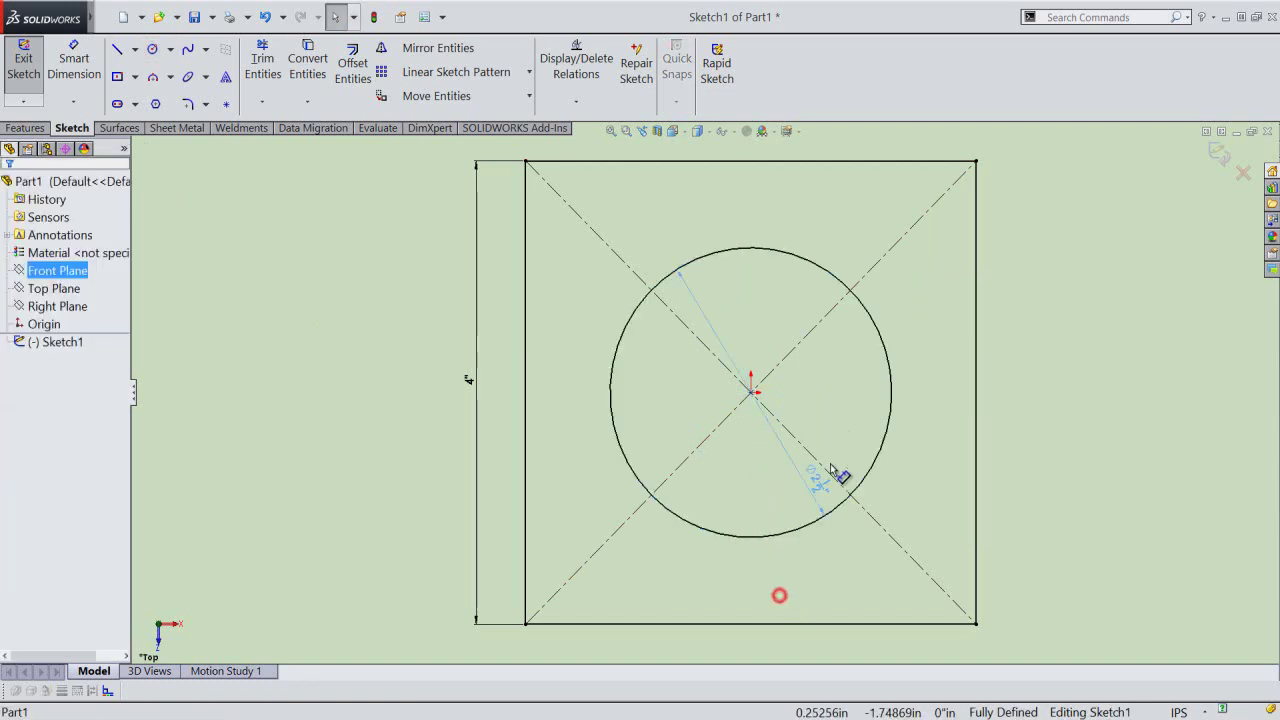
pyautogui.click(1066, 370)
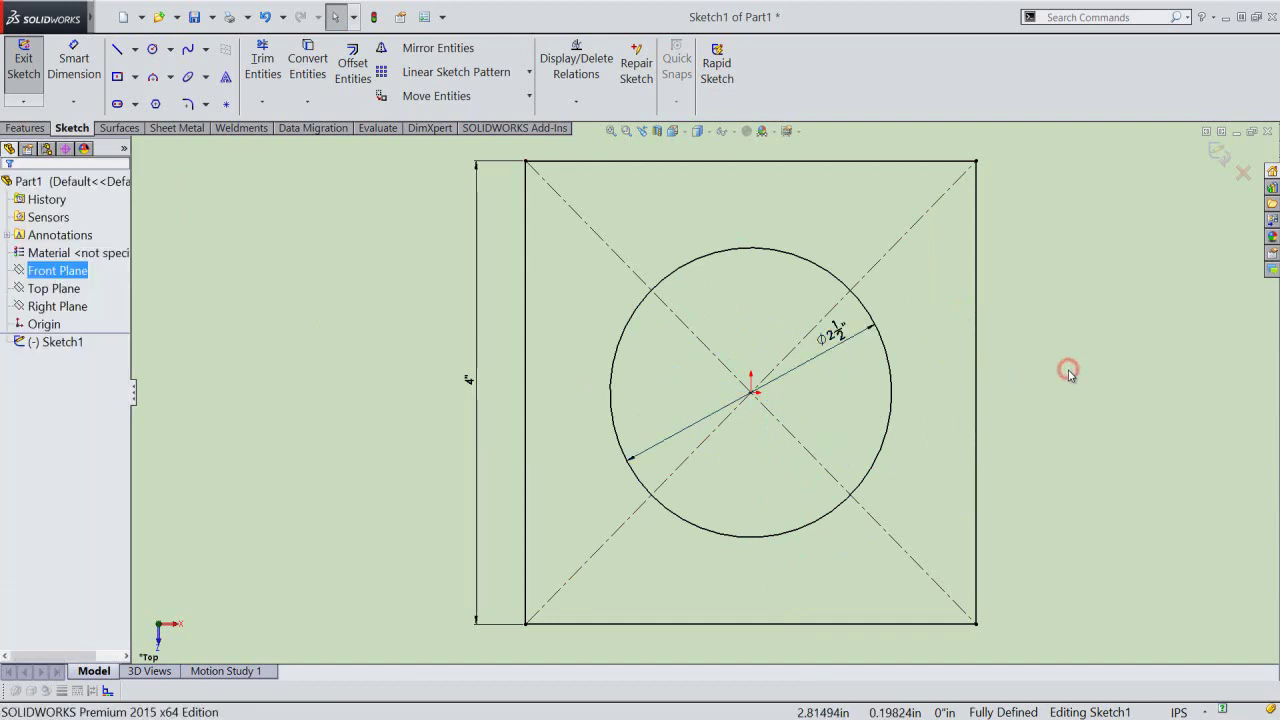
# Exit Sketch1 and switch to the isometric view.
pyautogui.click(1218, 152)
pyautogui.click(676, 131)
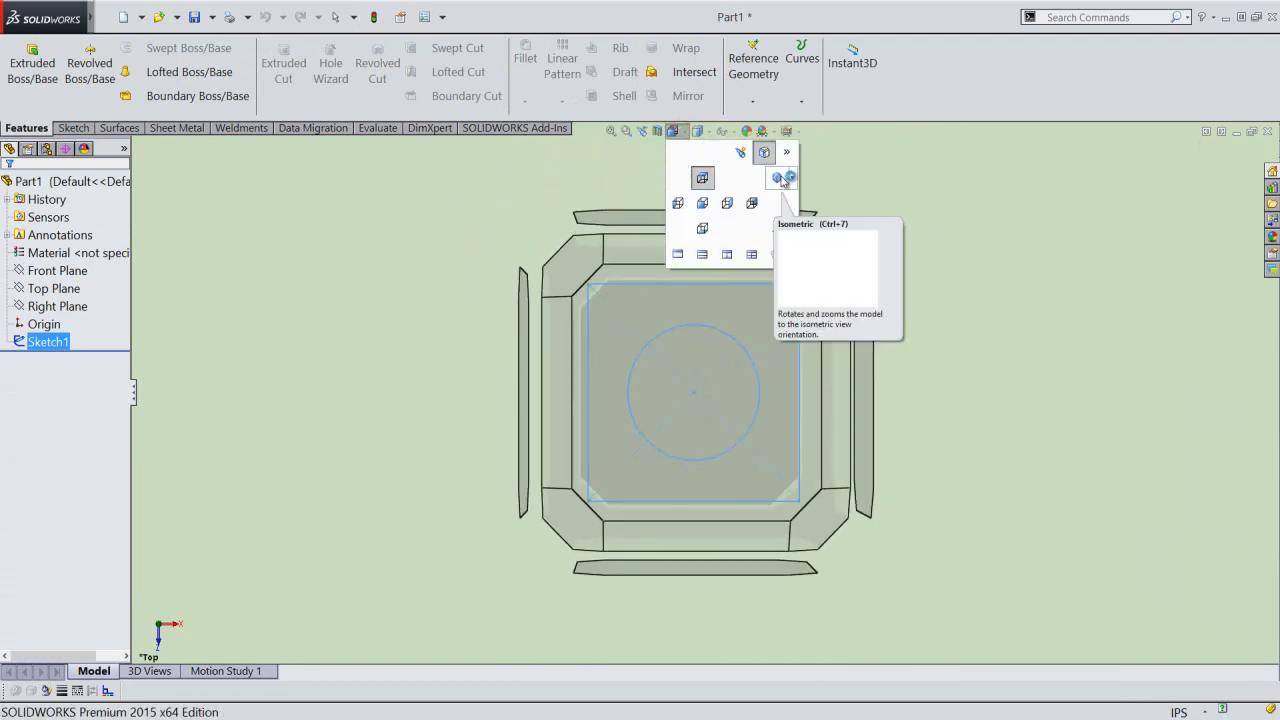
pyautogui.click(779, 178)
pyautogui.click(905, 247)
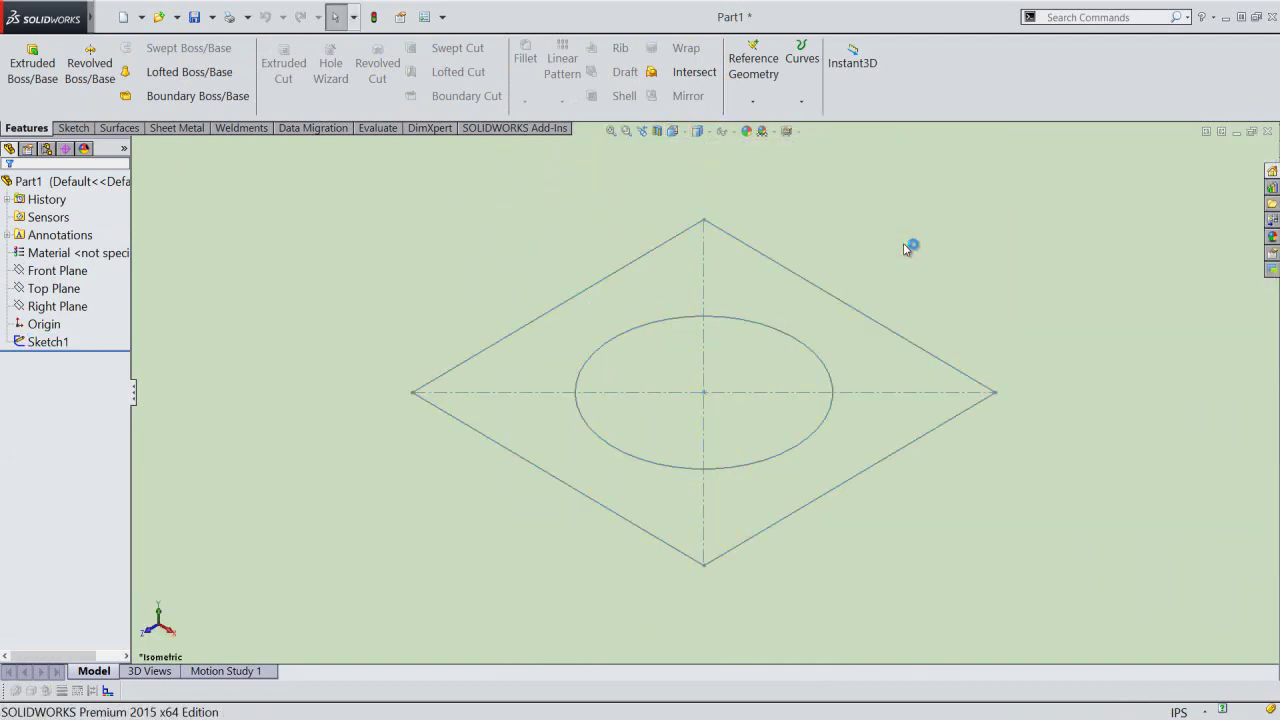
pyautogui.click(194, 17)
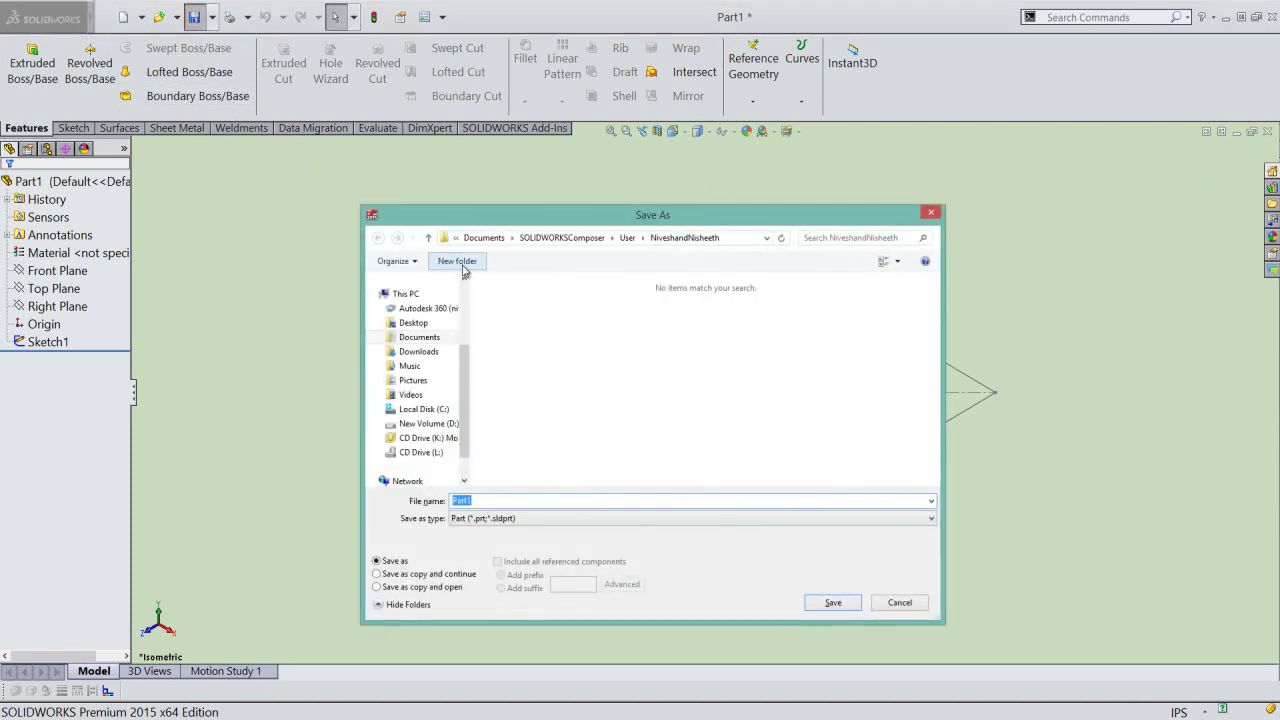
# Create a Jar-Plastic folder and save the part inside it as Jar.
pyautogui.click(458, 263)
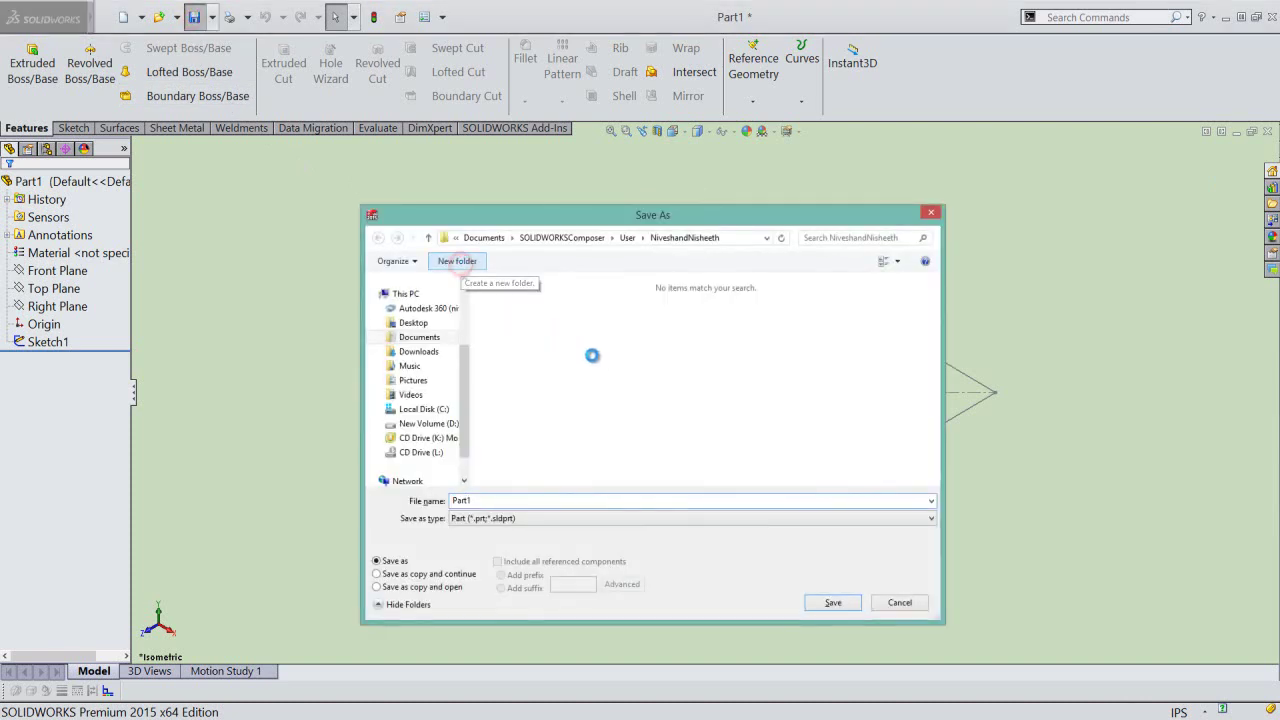
pyautogui.write('1')
pyautogui.write('Jar-Plastic')
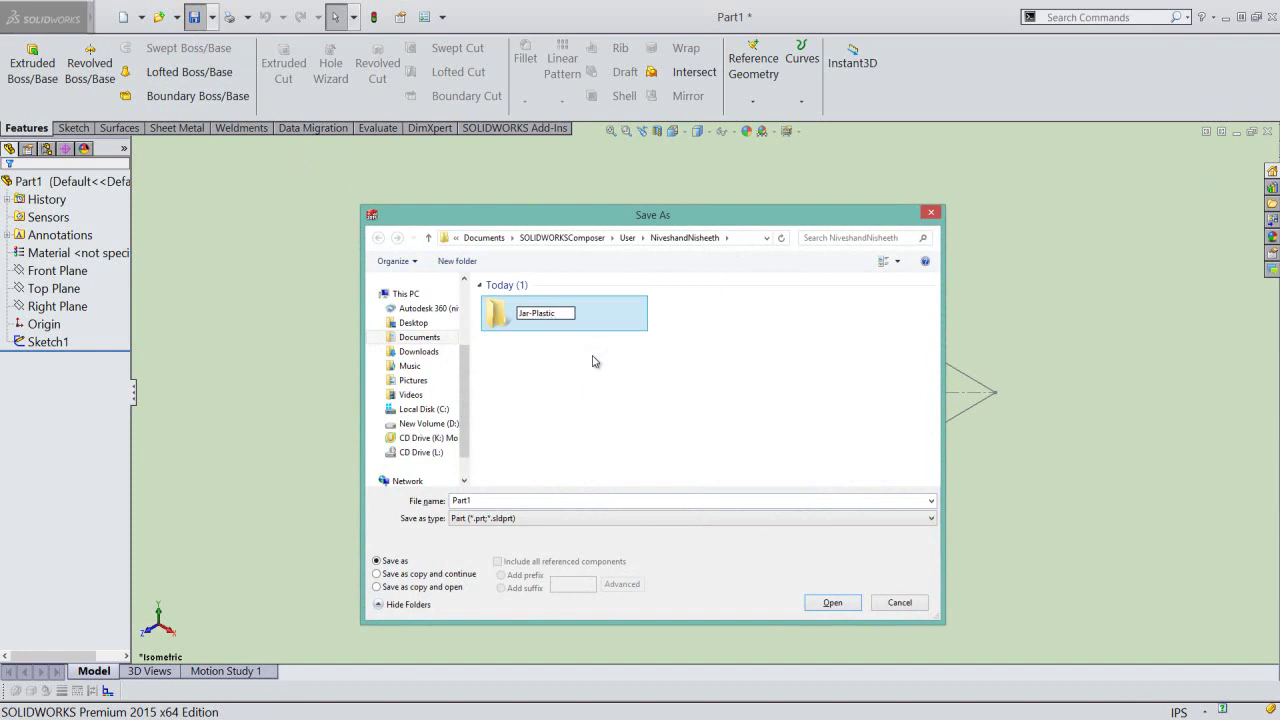
pyautogui.click(592, 361)
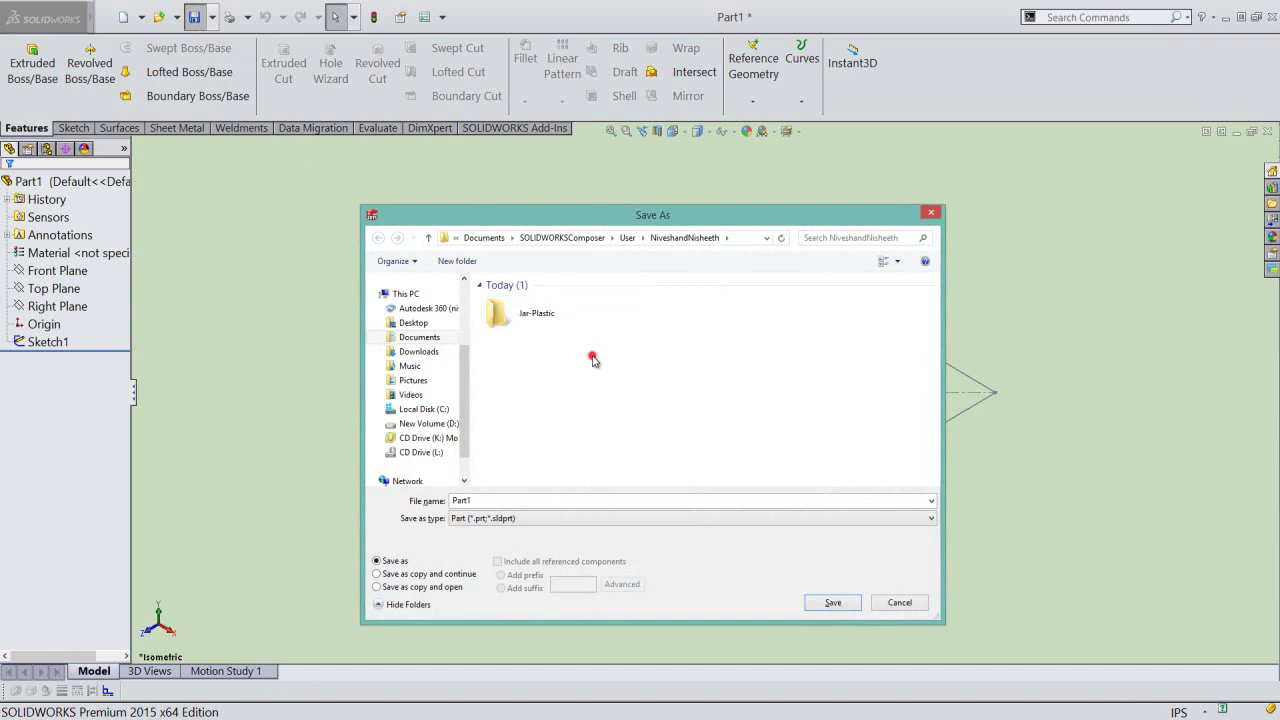
pyautogui.doubleClick(547, 316)
pyautogui.write('Jar')
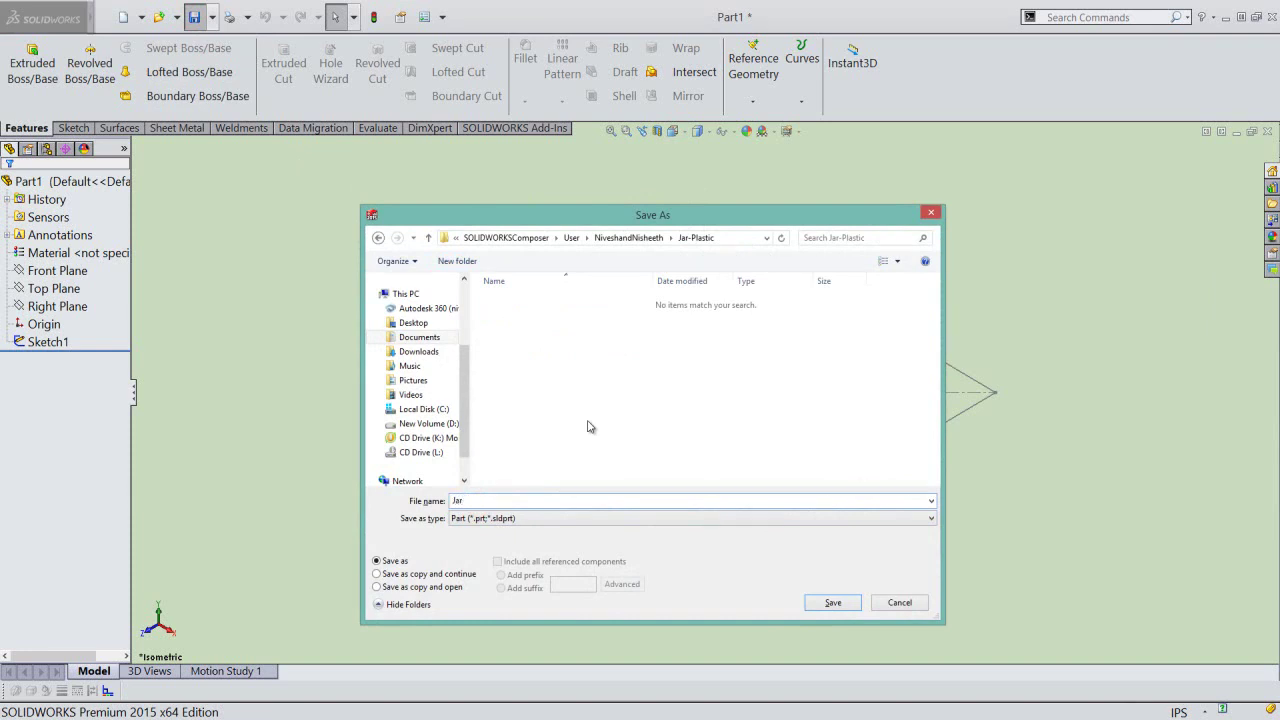
pyautogui.click(830, 603)
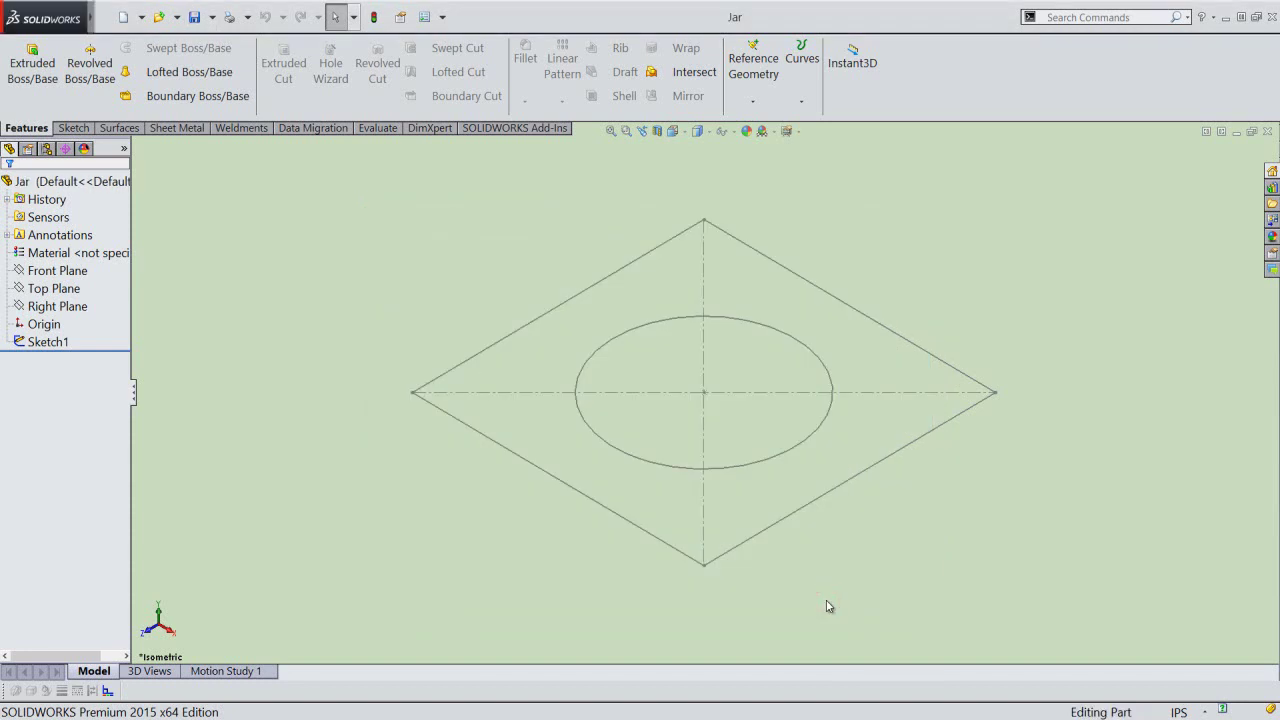
# Create reference plane Plane1 offset 3/8" from the Top Plane.
pyautogui.click(868, 598)
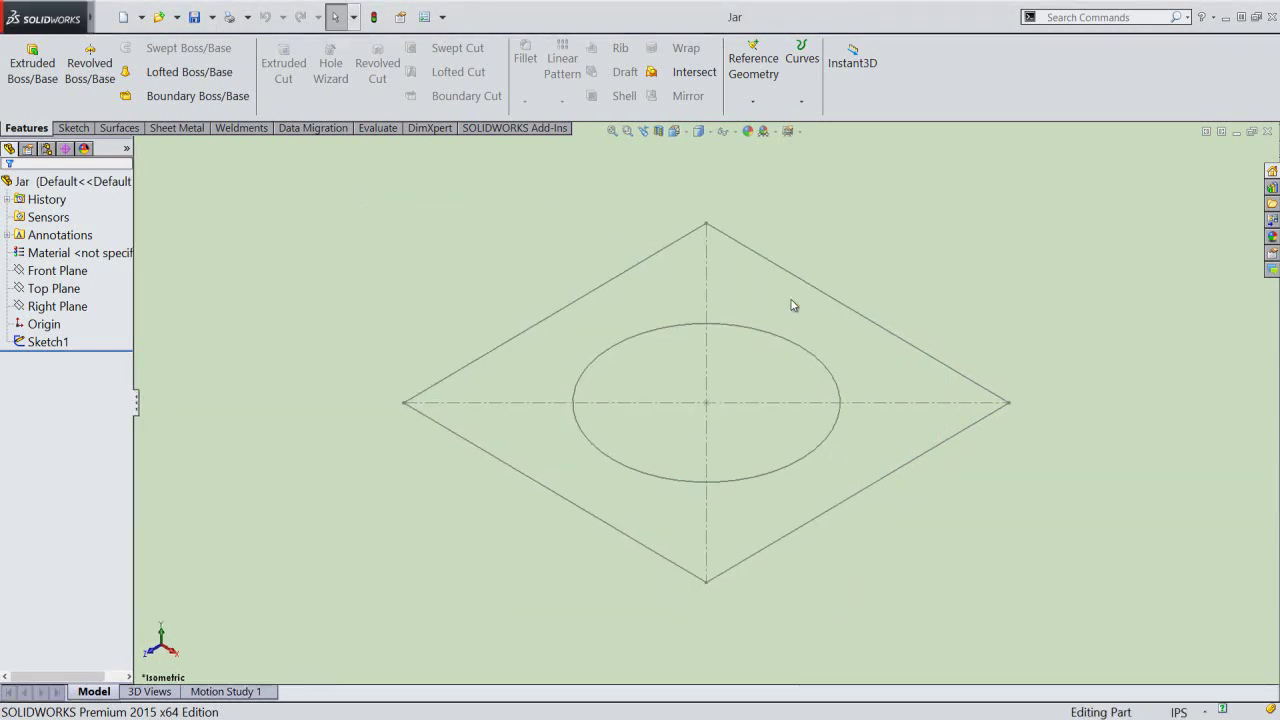
pyautogui.click(750, 104)
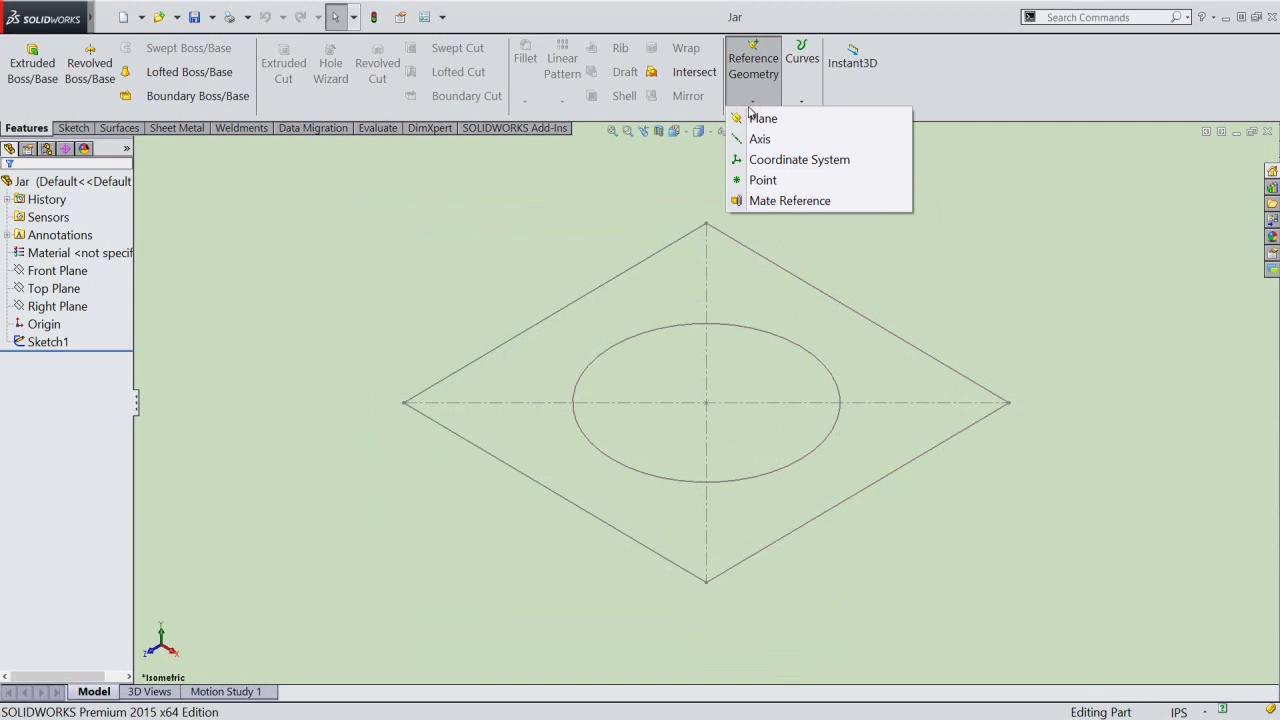
pyautogui.click(787, 119)
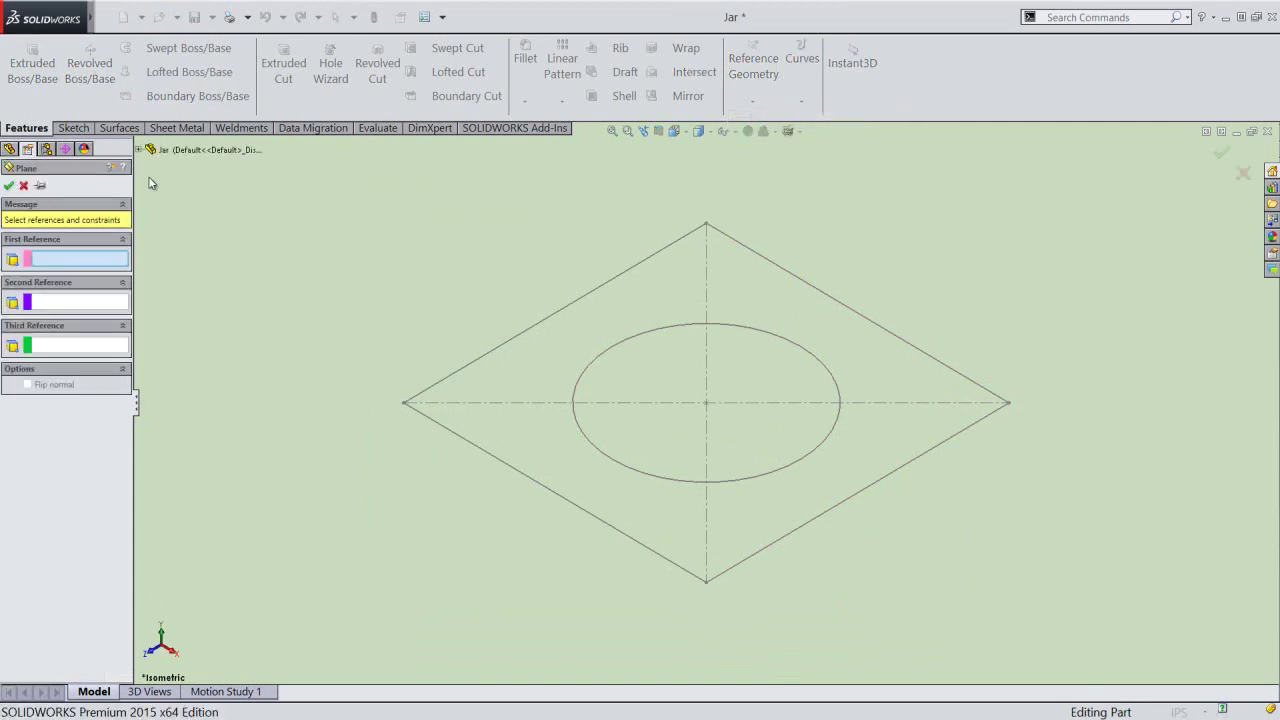
pyautogui.click(137, 150)
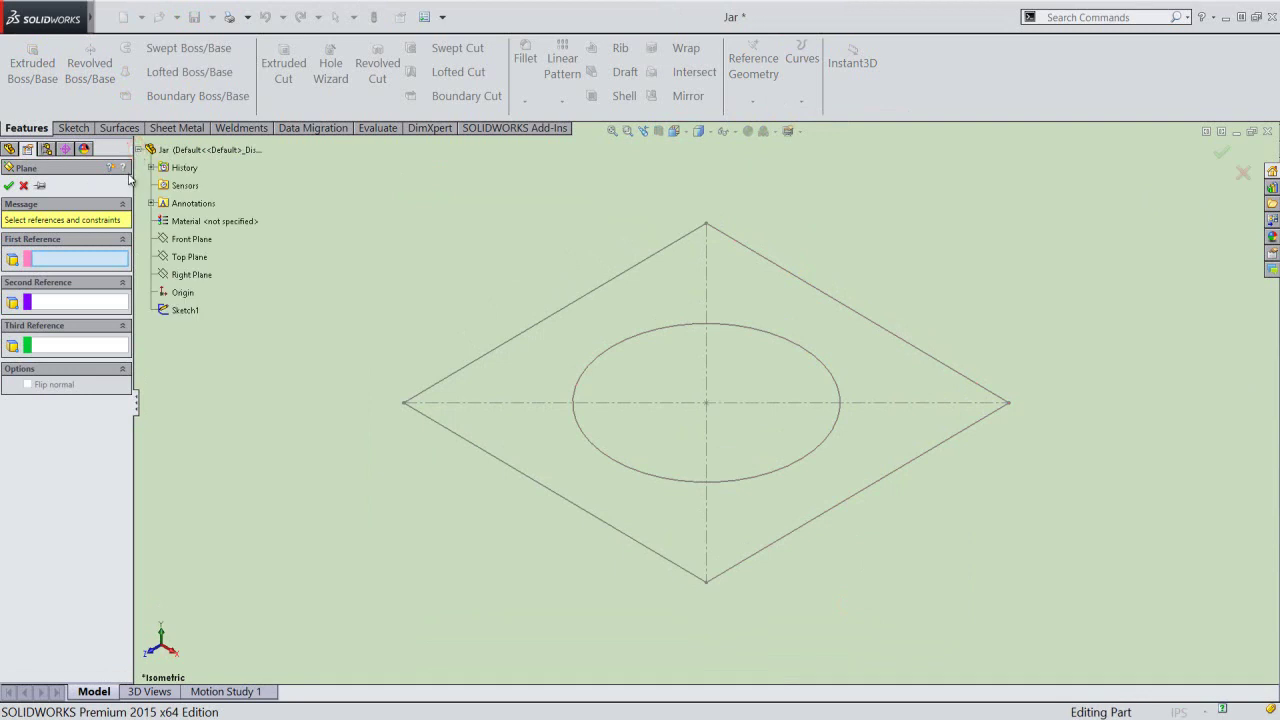
pyautogui.click(188, 262)
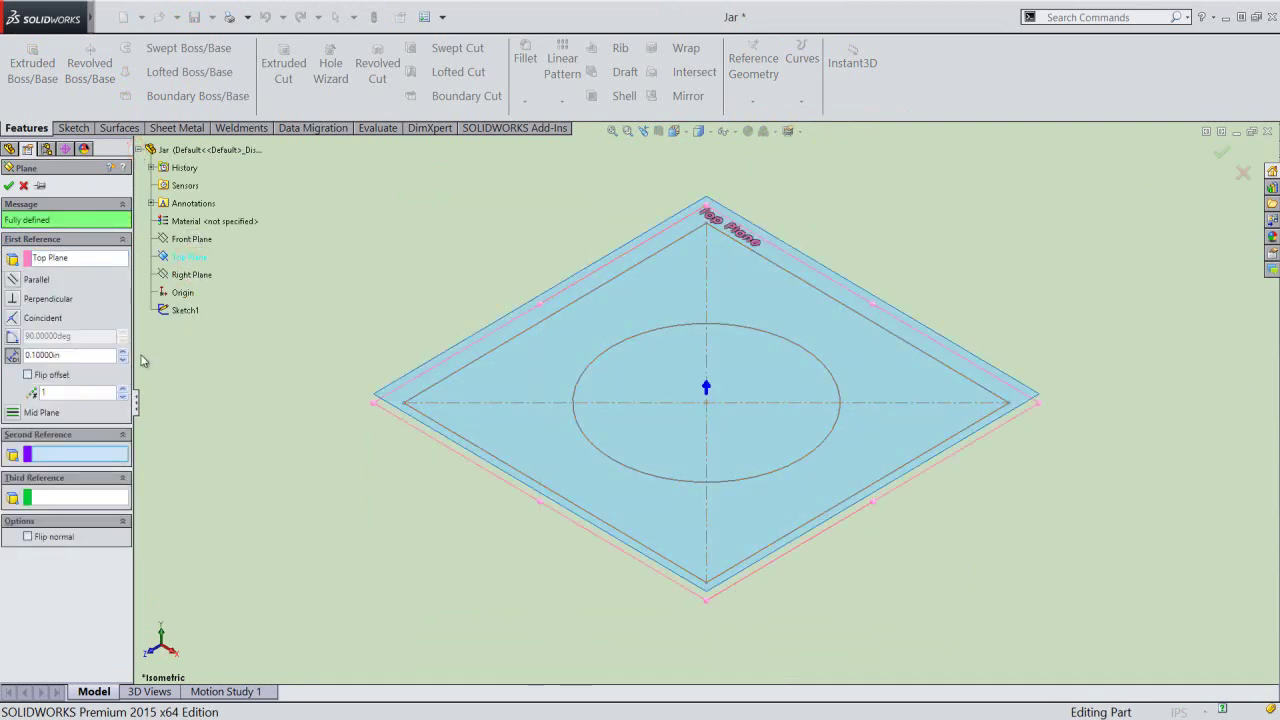
pyautogui.moveTo(81, 355); pyautogui.dragTo(23, 354)
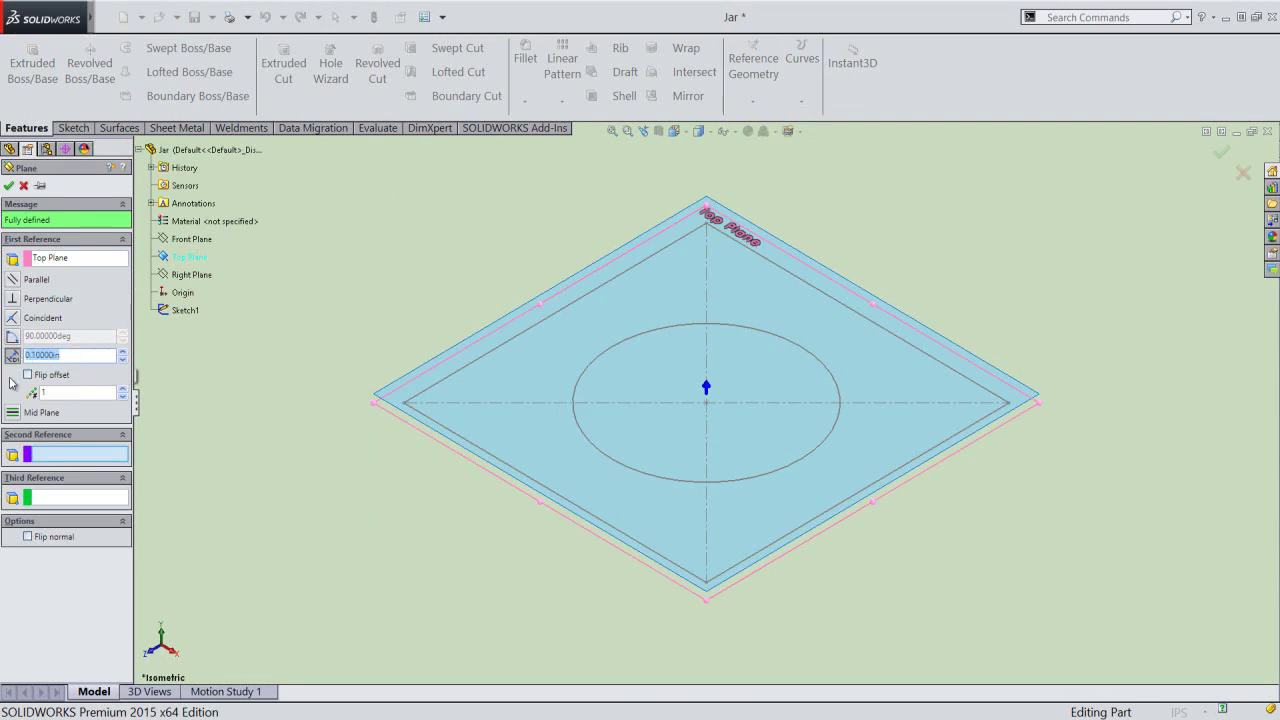
pyautogui.write('3/8')
pyautogui.press('Return')
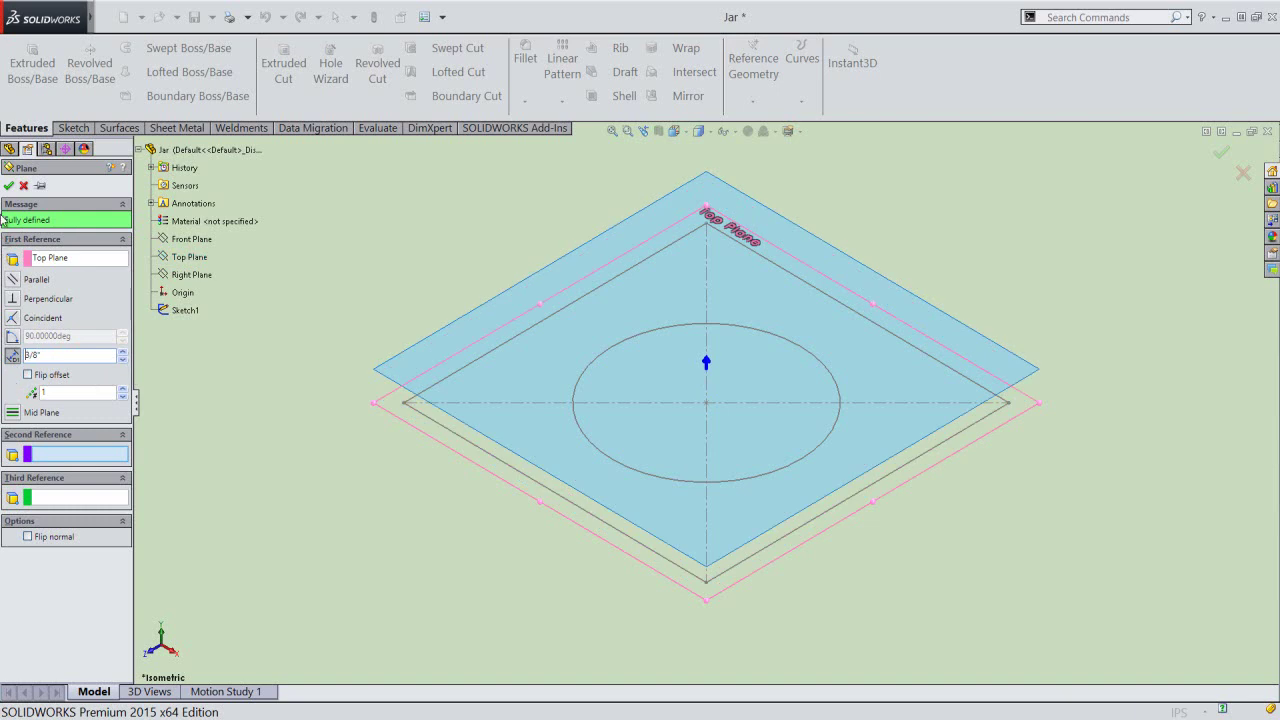
pyautogui.click(9, 186)
pyautogui.click(423, 540)
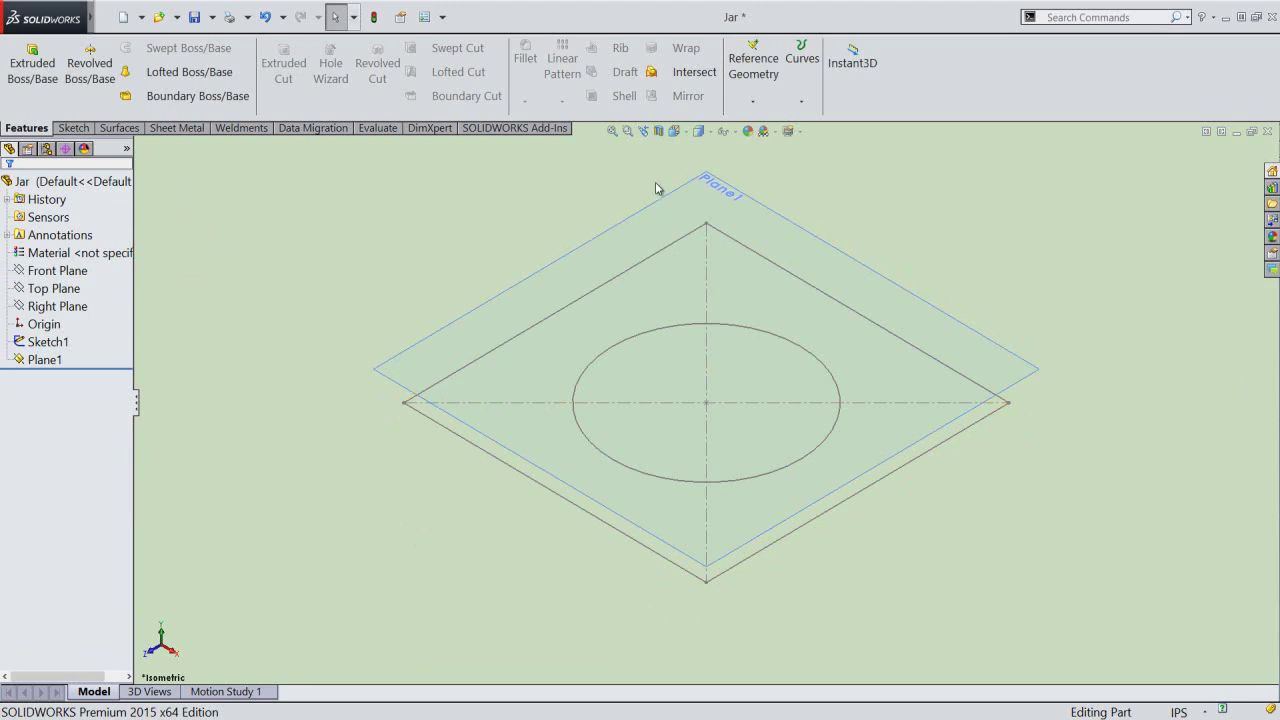
pyautogui.click(675, 140)
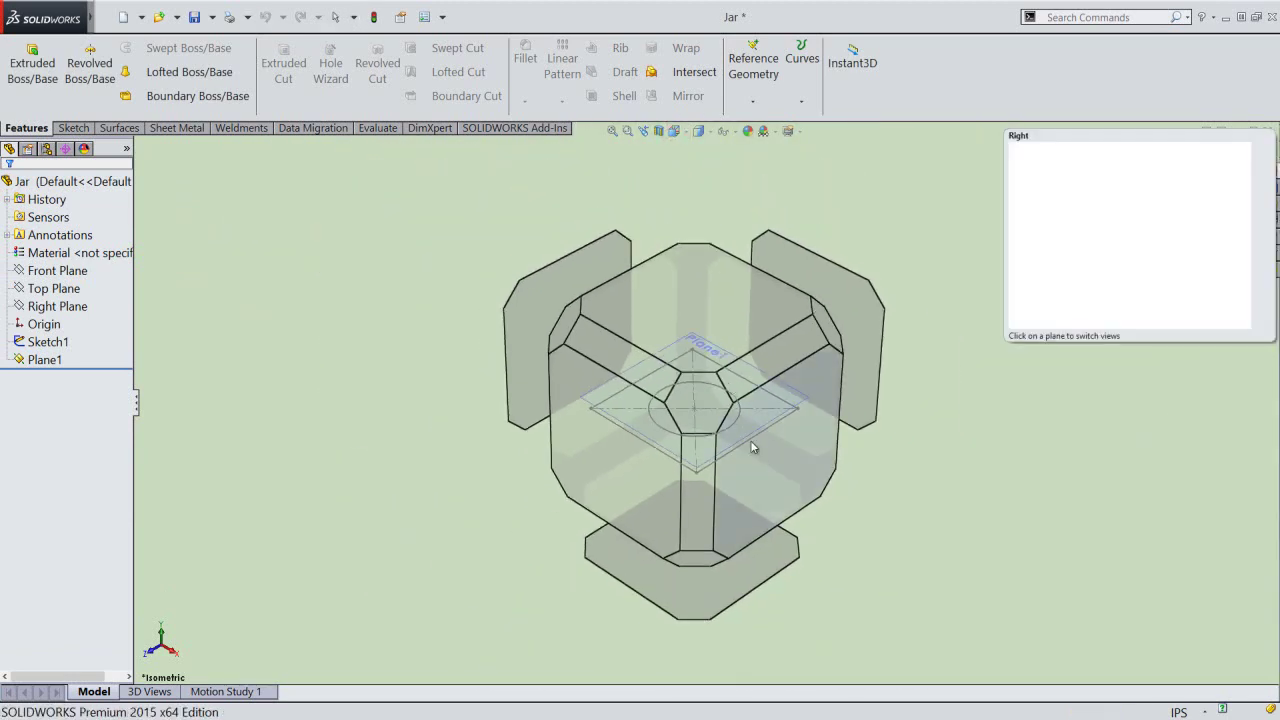
pyautogui.click(750, 440)
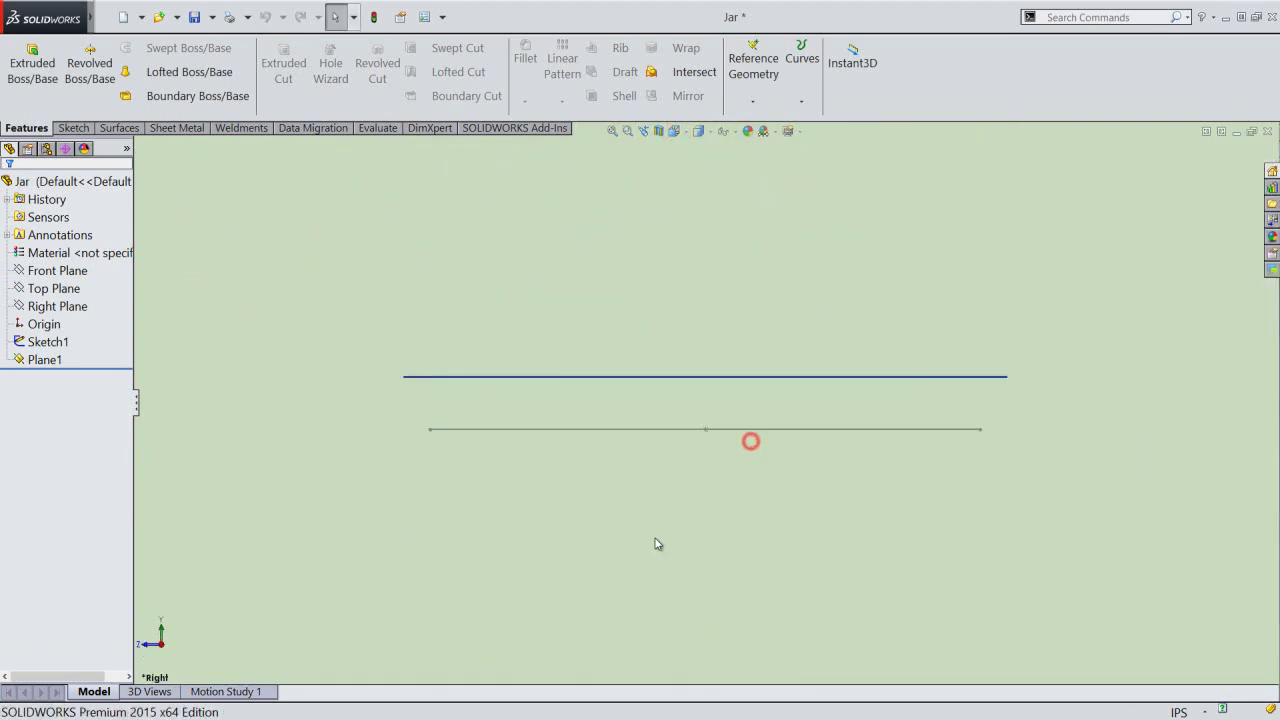
pyautogui.click(644, 132)
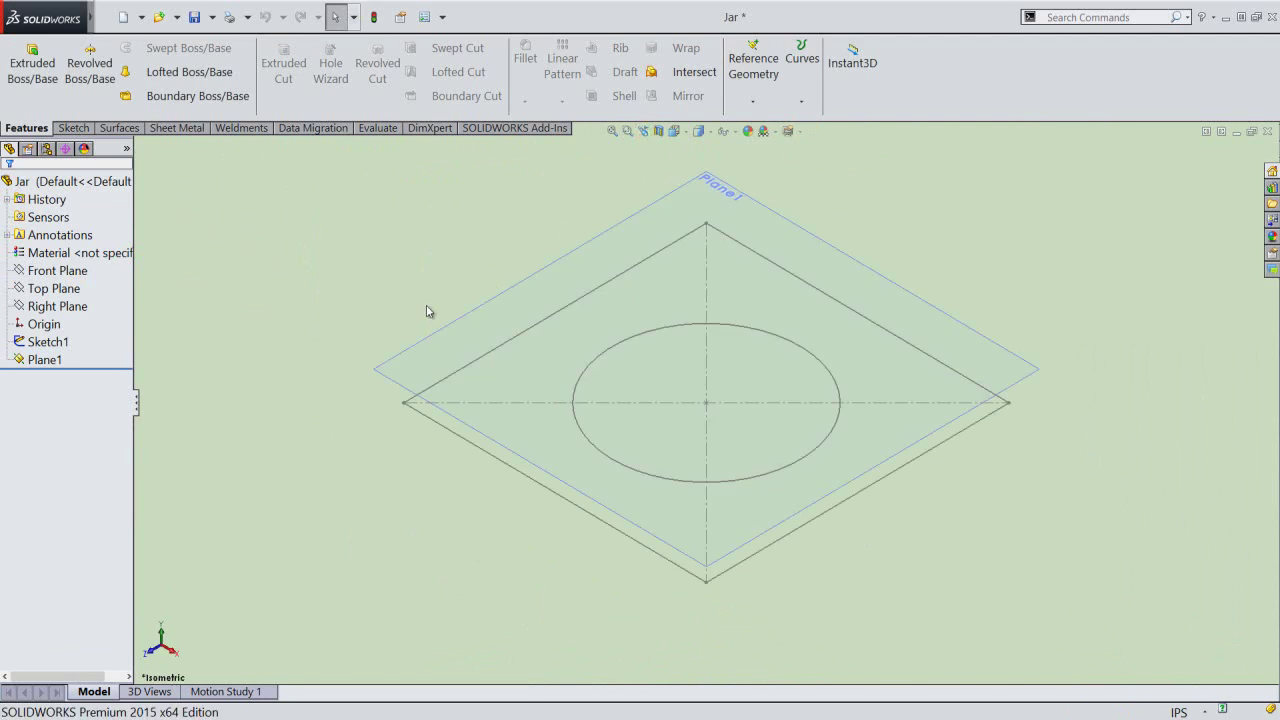
pyautogui.click(446, 327)
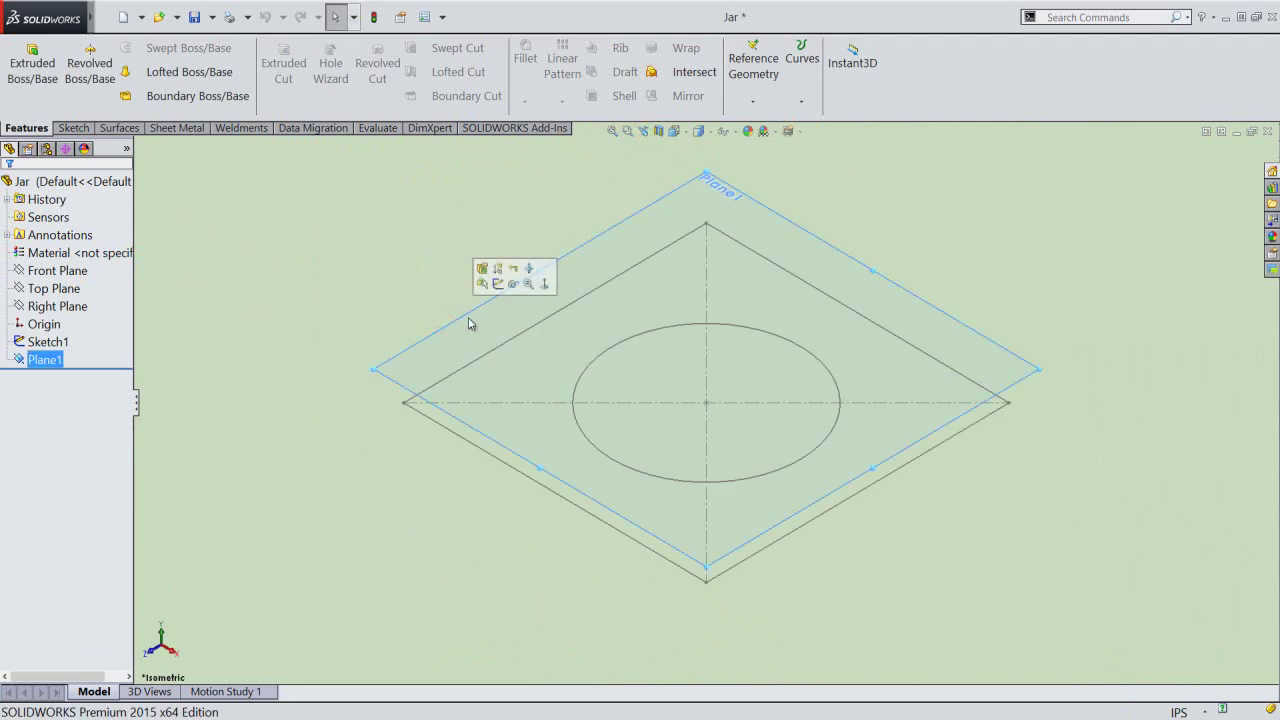
# Start a sketch on Plane1 and view it normal to the plane.
pyautogui.click(497, 288)
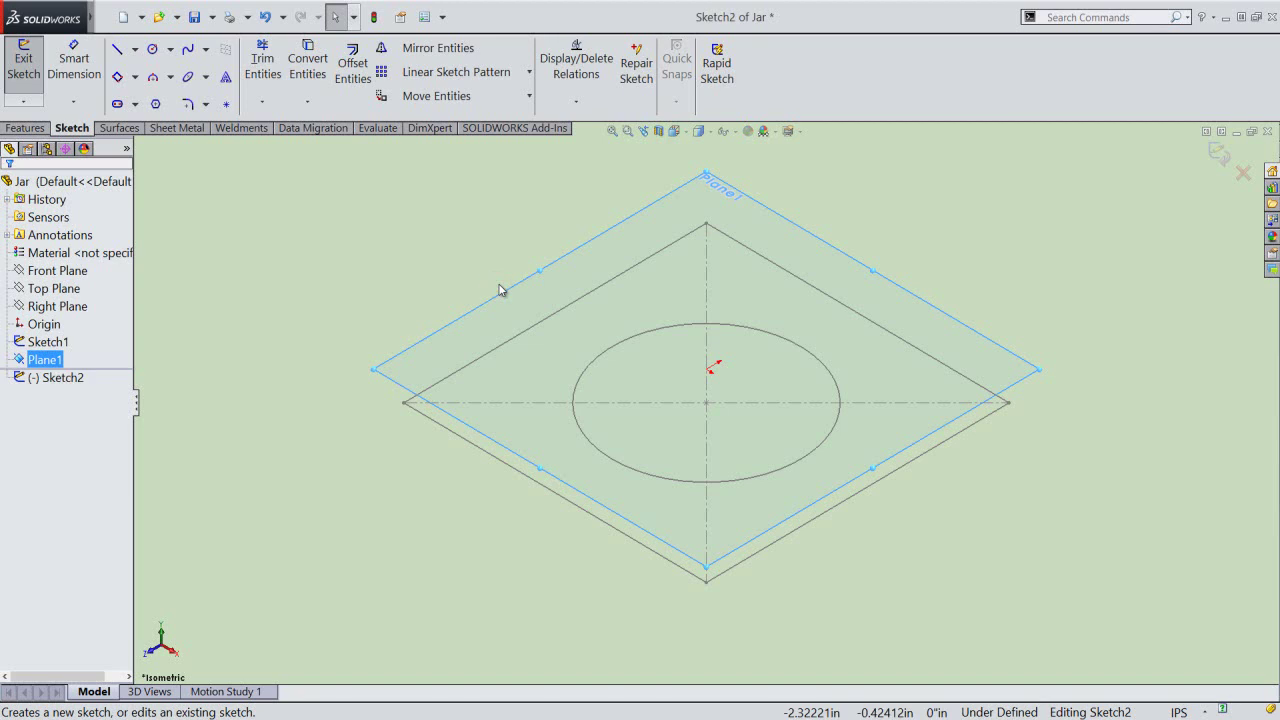
pyautogui.click(674, 131)
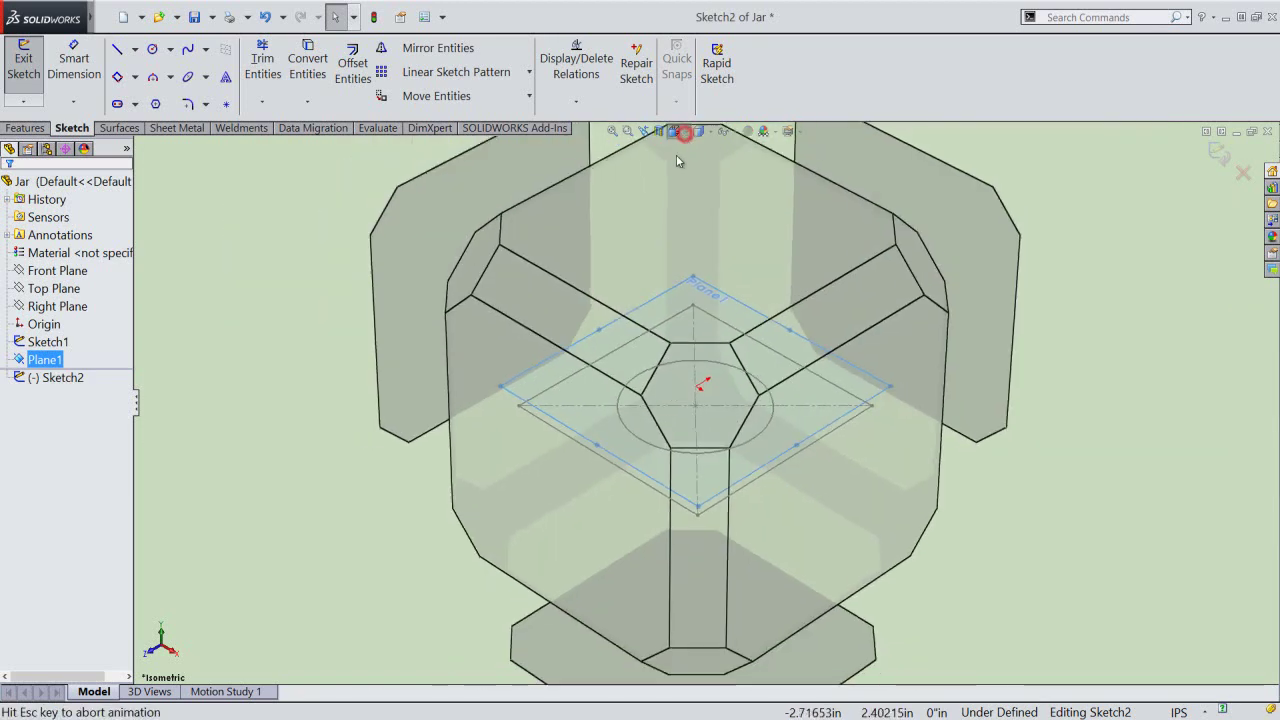
pyautogui.click(680, 256)
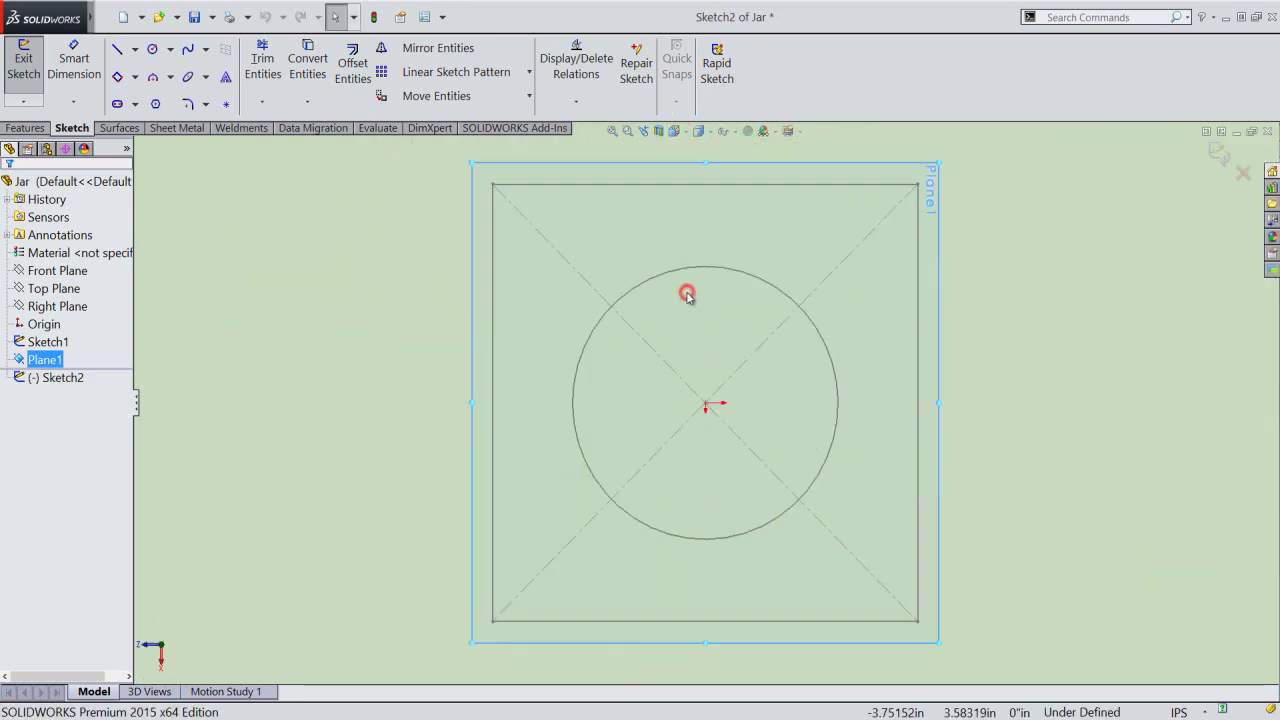
pyautogui.click(965, 409)
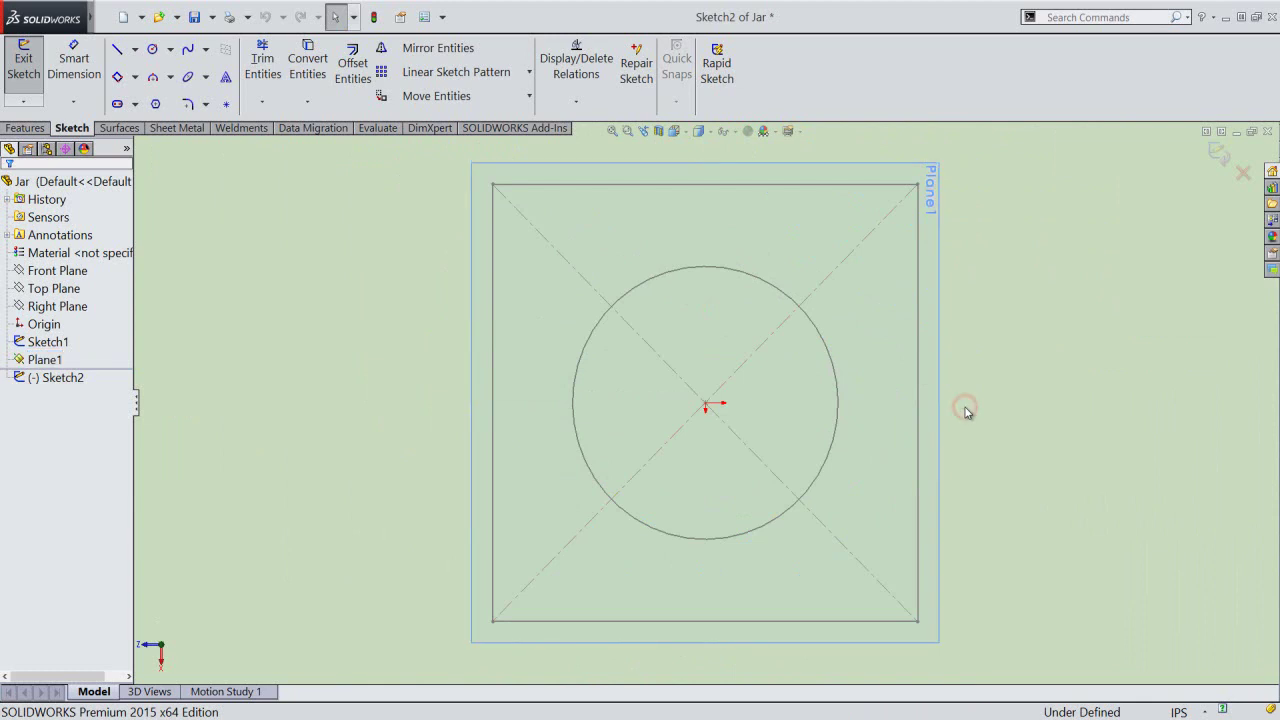
# Draw a 3/8" diameter circle centred on the origin and exit the sketch.
pyautogui.rightClick(966, 412)
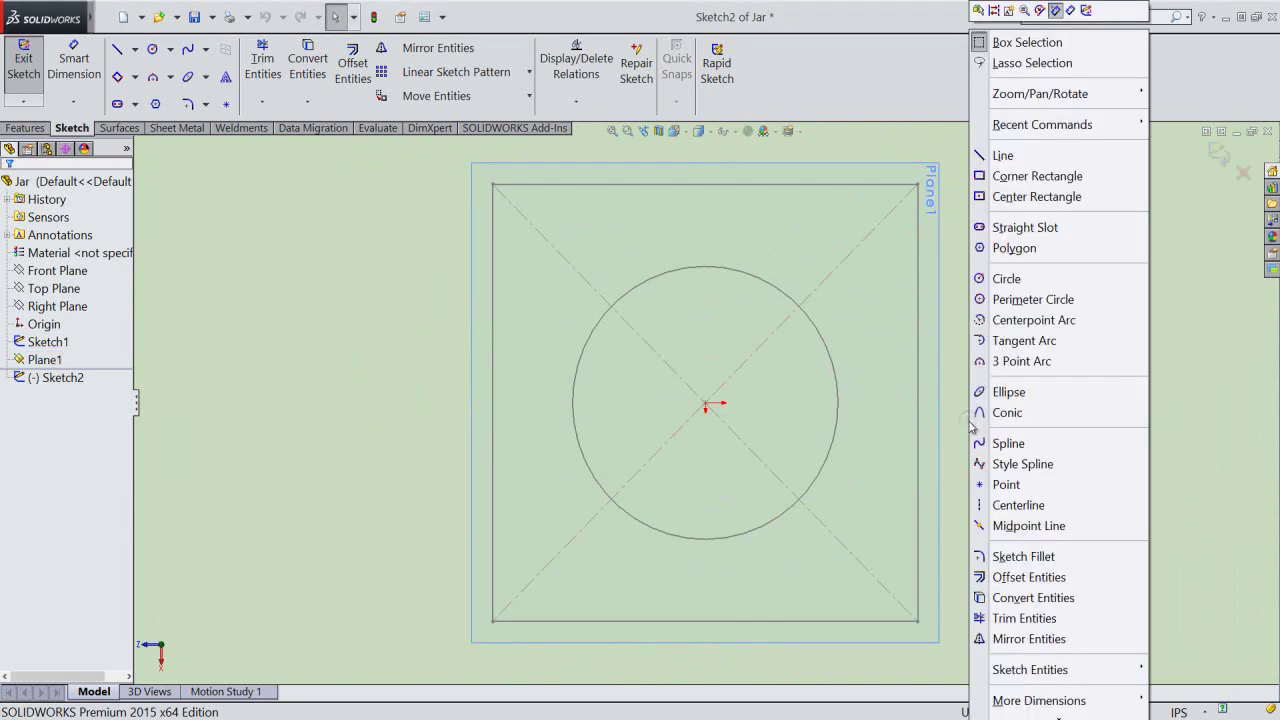
pyautogui.click(1000, 279)
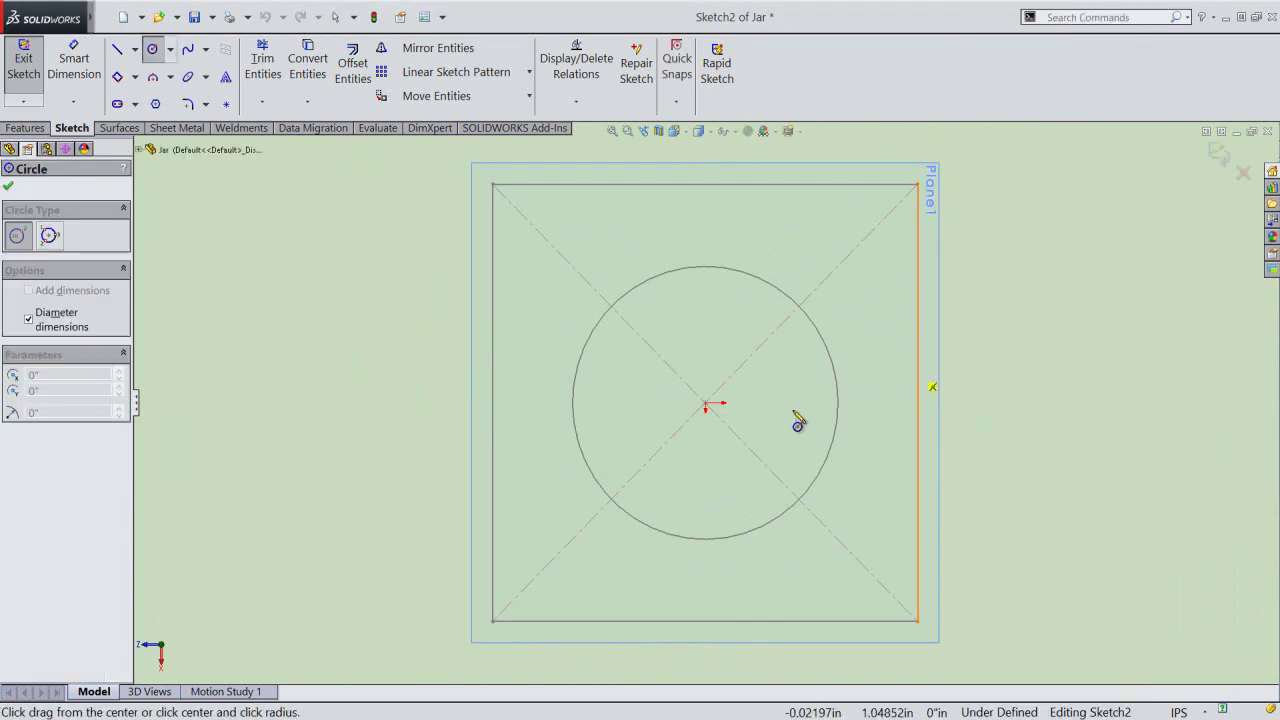
pyautogui.click(706, 406)
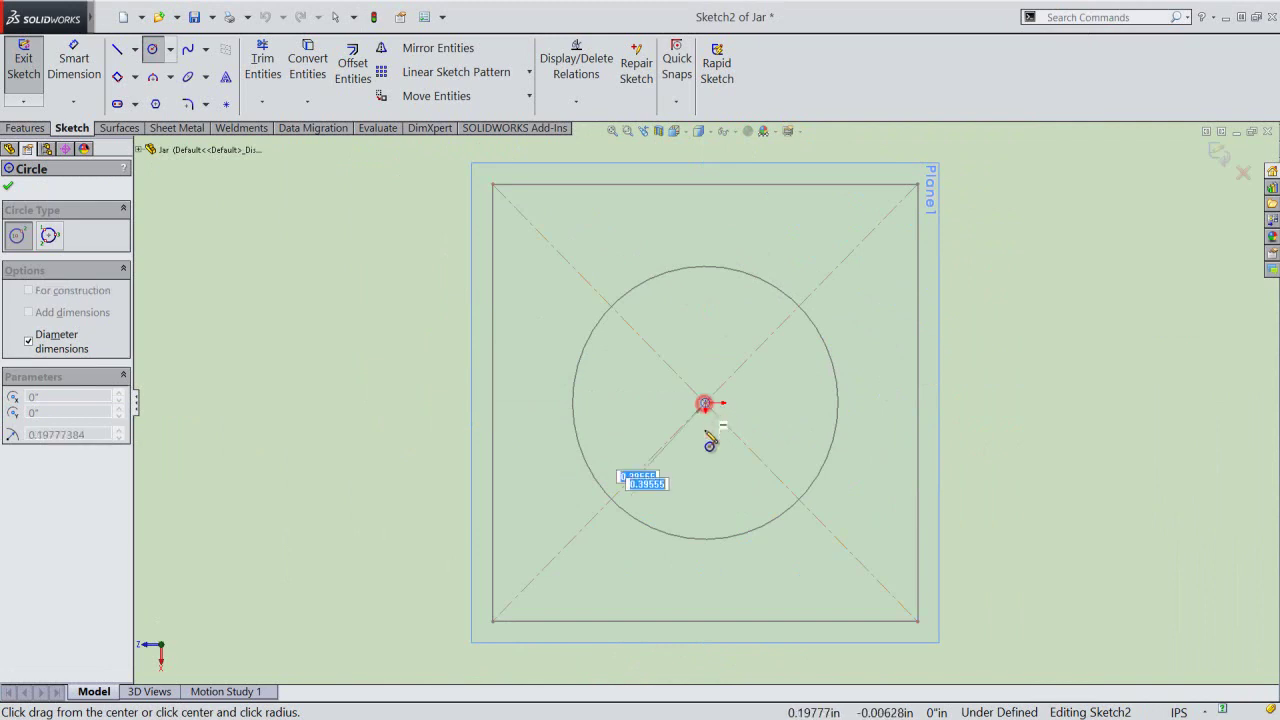
pyautogui.write('3/8')
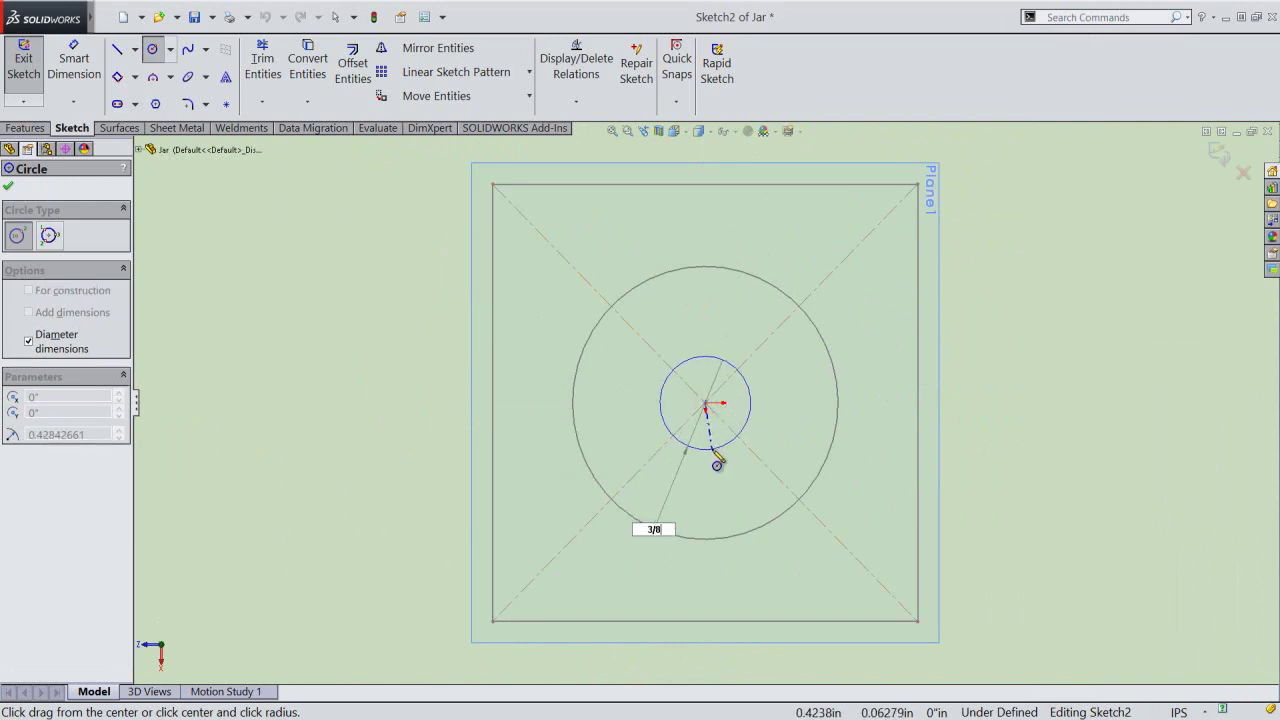
pyautogui.write('16')
pyautogui.press('Return')
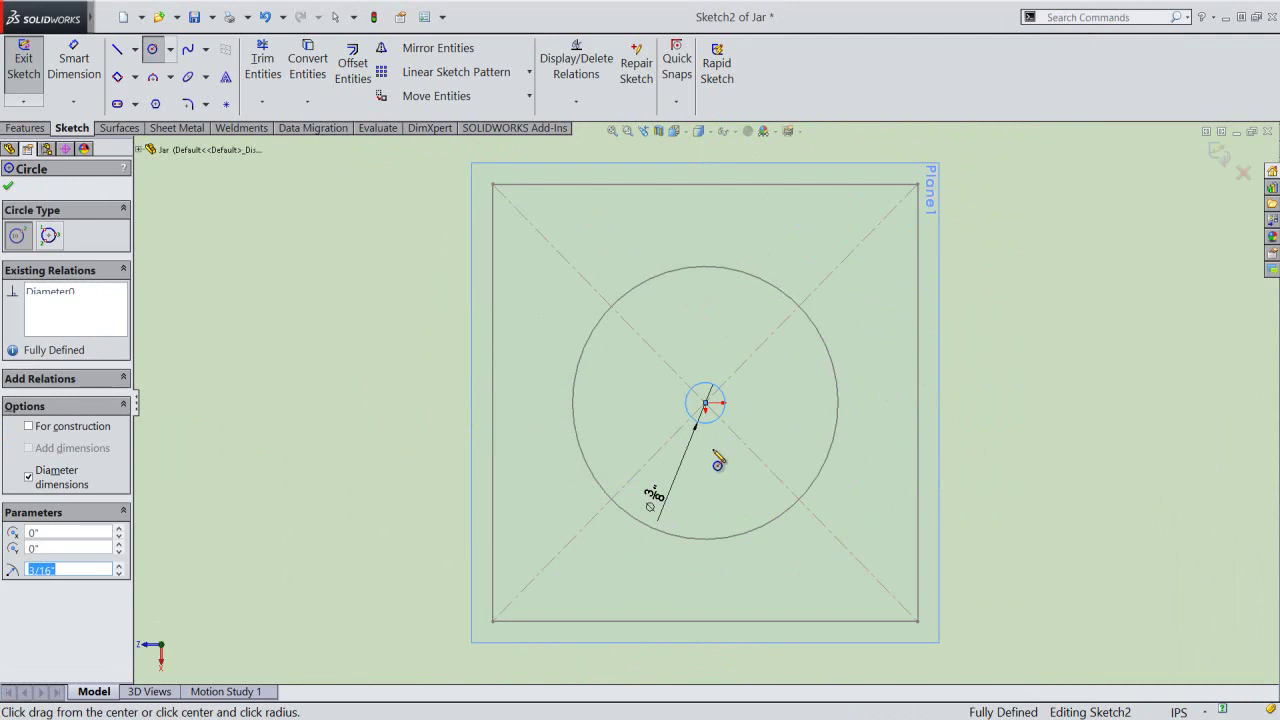
pyautogui.rightClick(771, 392)
pyautogui.click(806, 402)
pyautogui.click(663, 498)
pyautogui.click(760, 396)
pyautogui.click(1006, 452)
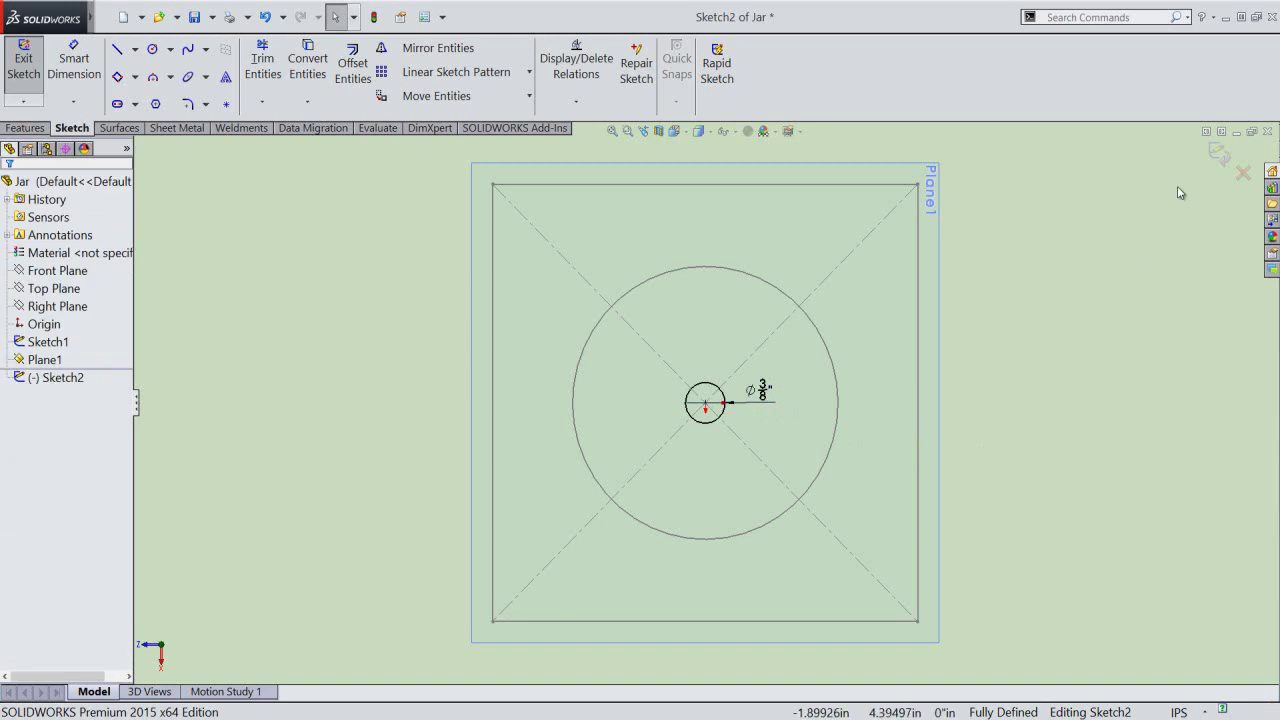
pyautogui.click(1218, 152)
# Return to the isometric view, rebuild the model and hide Plane1.
pyautogui.click(1104, 251)
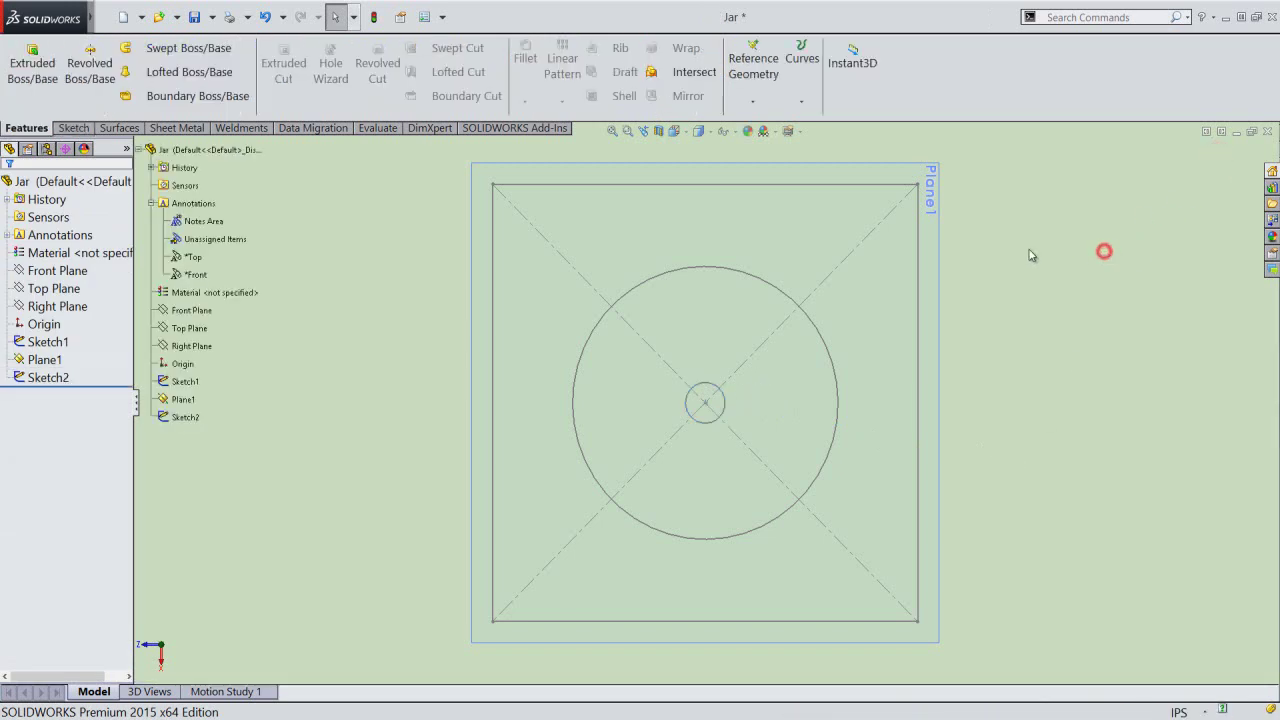
pyautogui.click(641, 133)
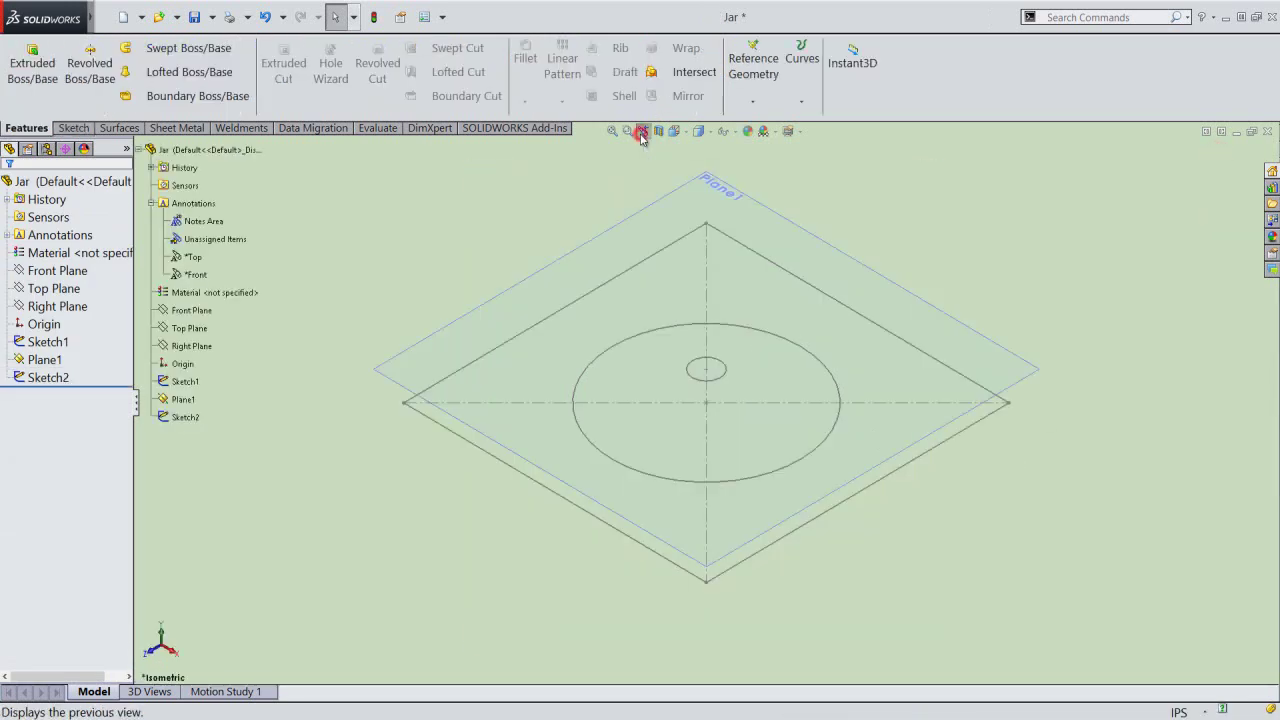
pyautogui.click(443, 236)
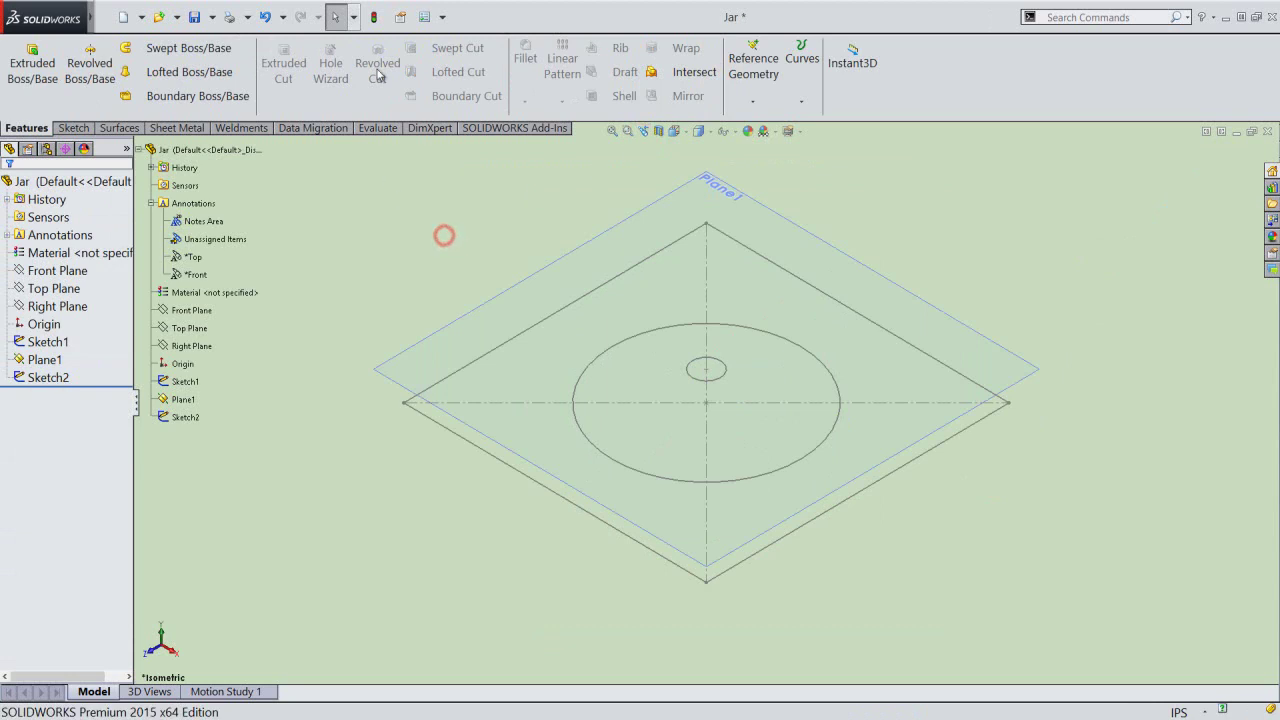
pyautogui.click(375, 18)
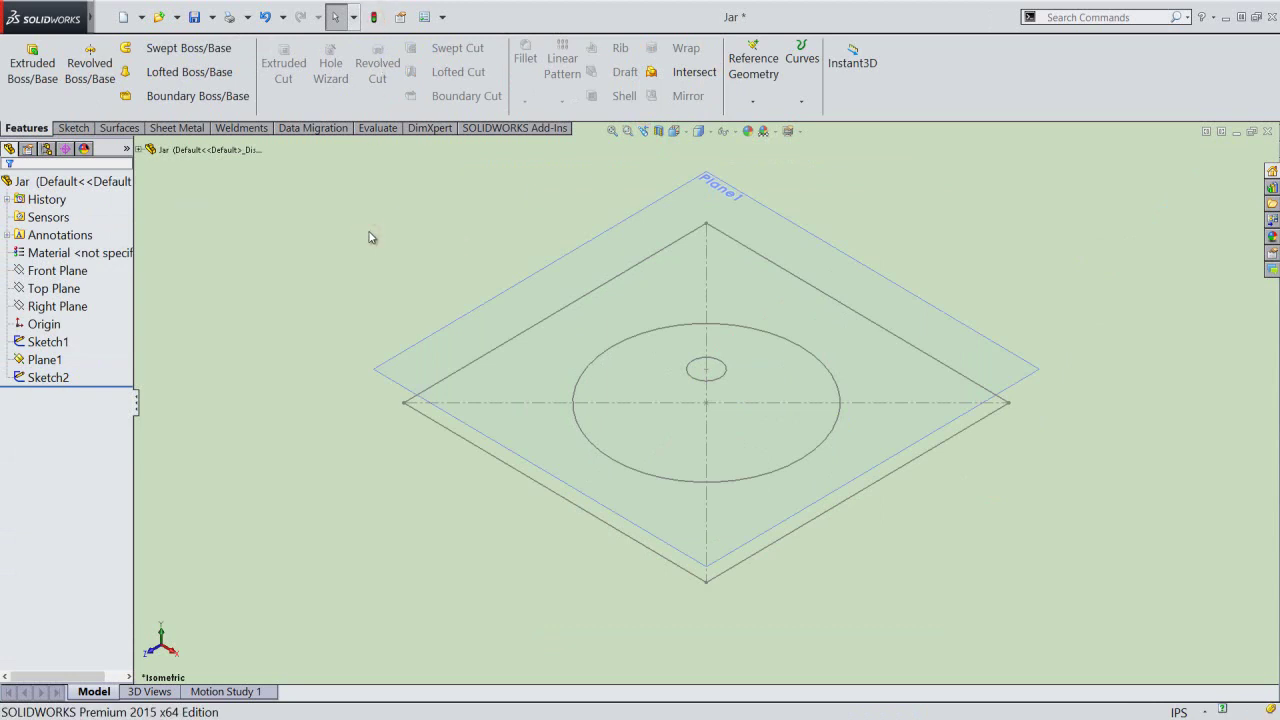
pyautogui.click(420, 346)
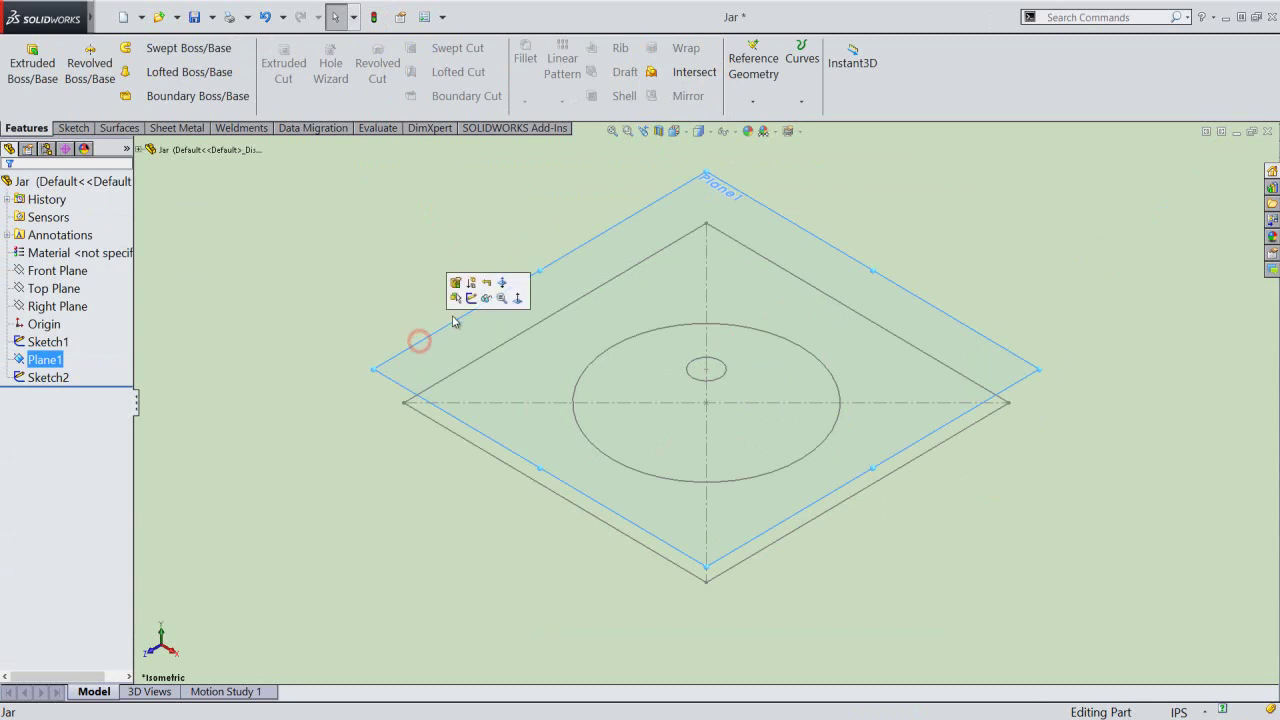
pyautogui.click(485, 300)
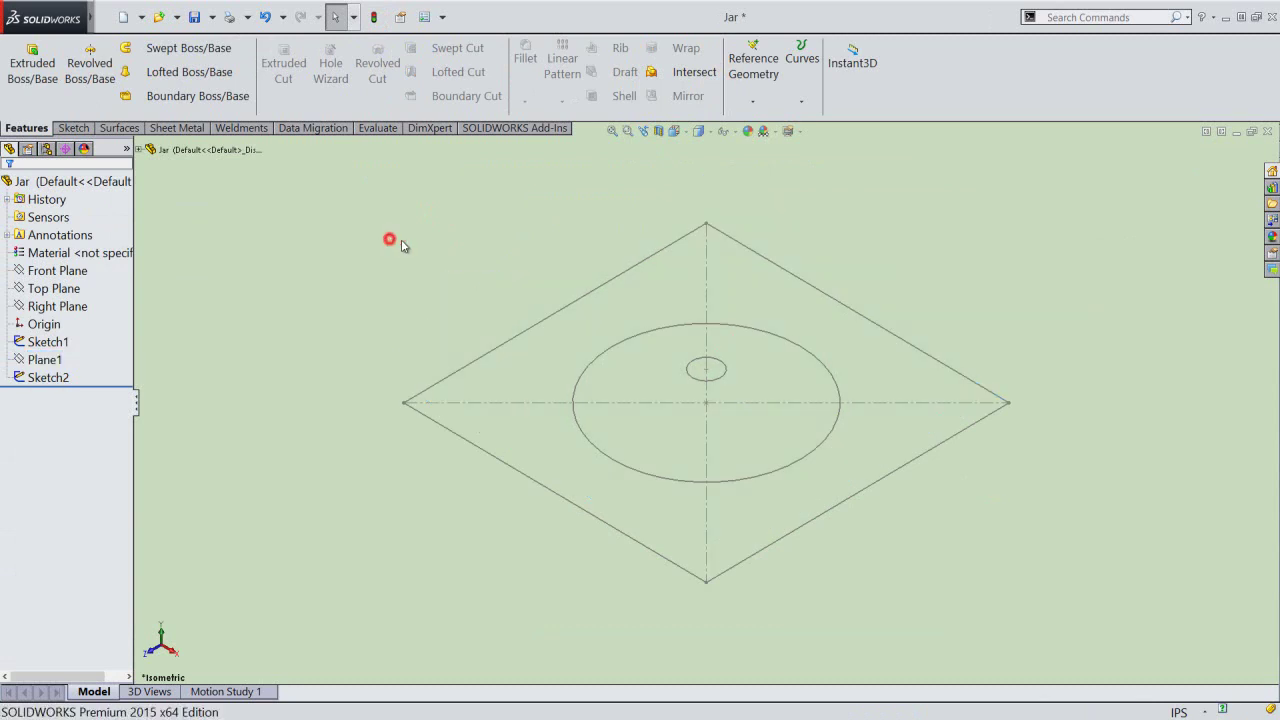
# Create Plane2 through Sketch1's edge line, perpendicular to the Top Plane.
pyautogui.click(765, 102)
pyautogui.click(760, 117)
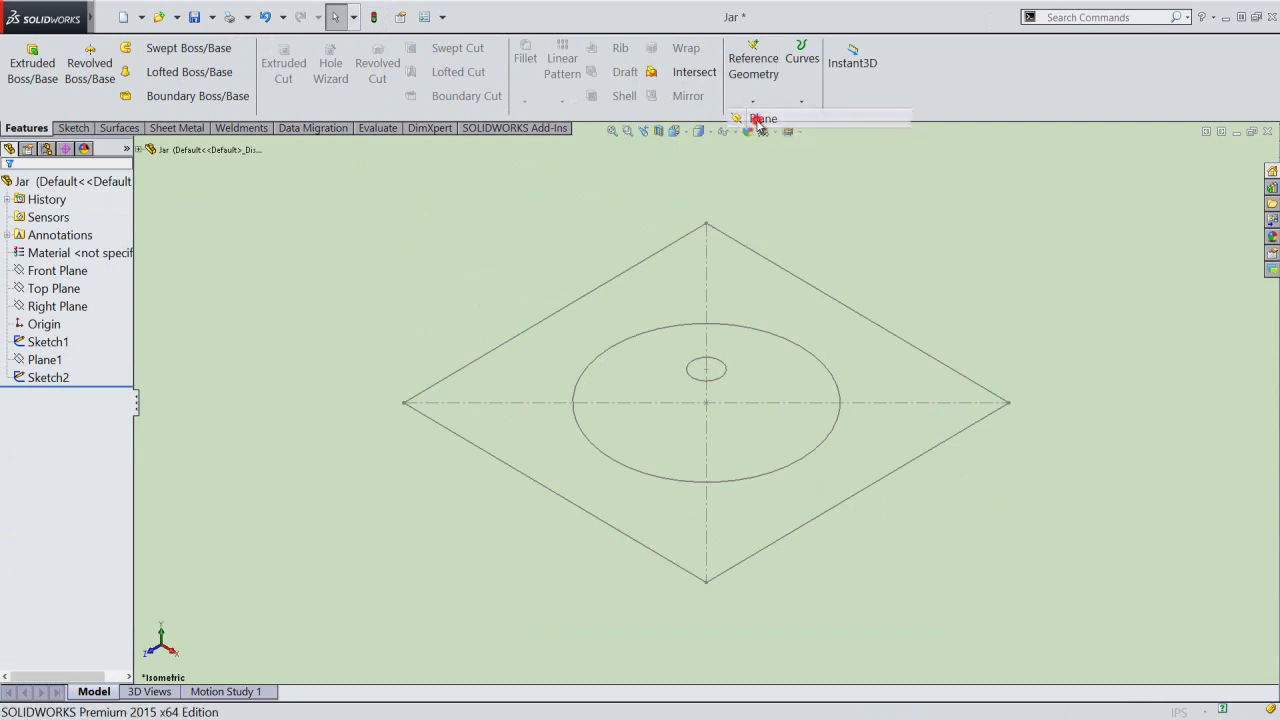
pyautogui.click(510, 471)
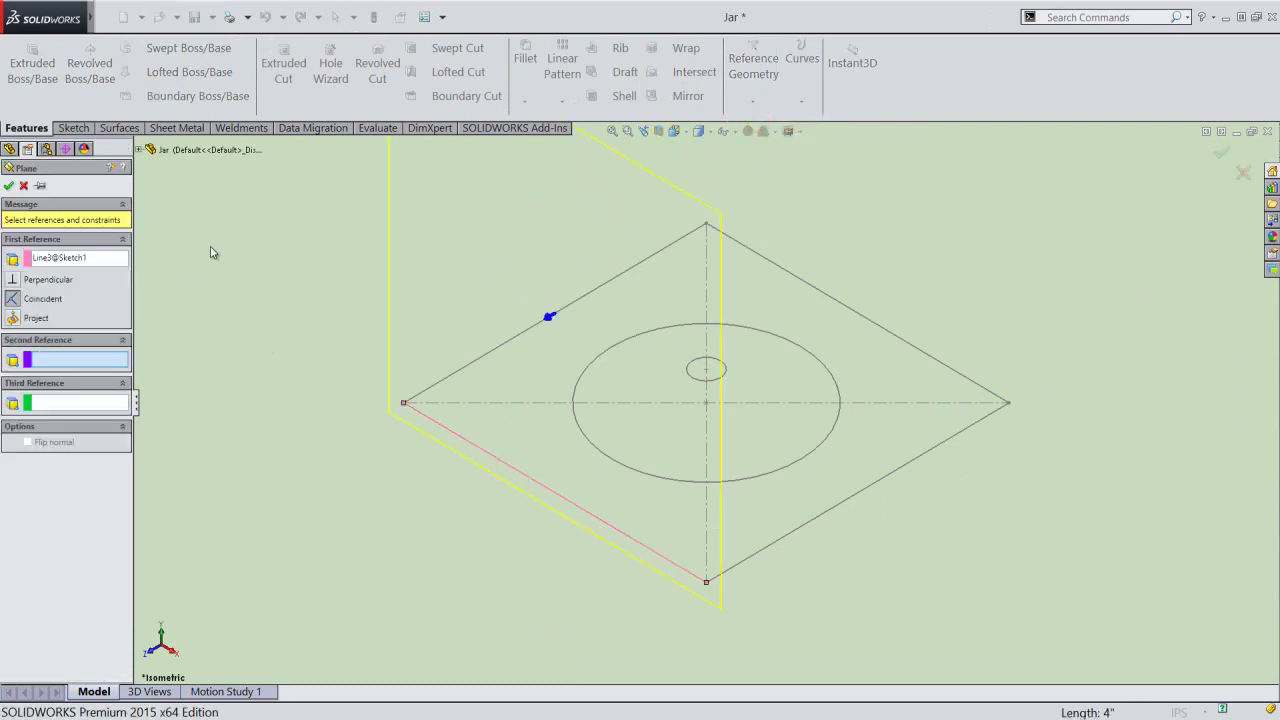
pyautogui.click(139, 150)
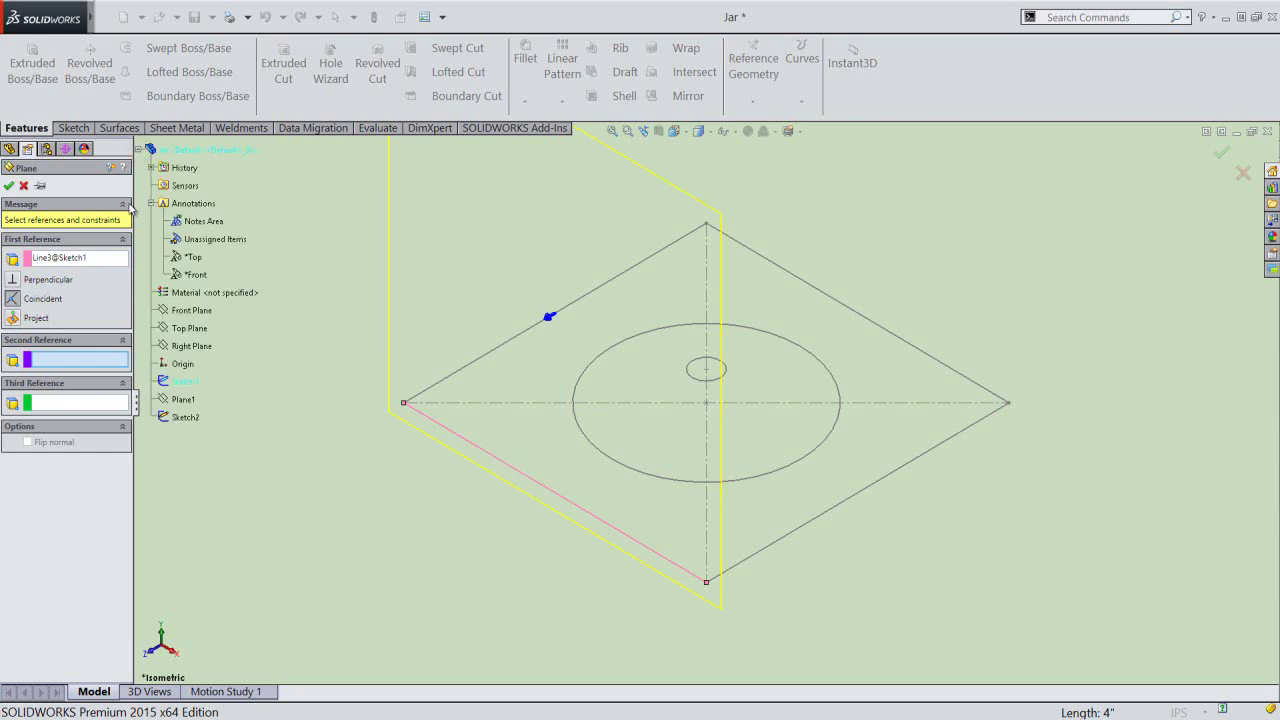
pyautogui.click(182, 330)
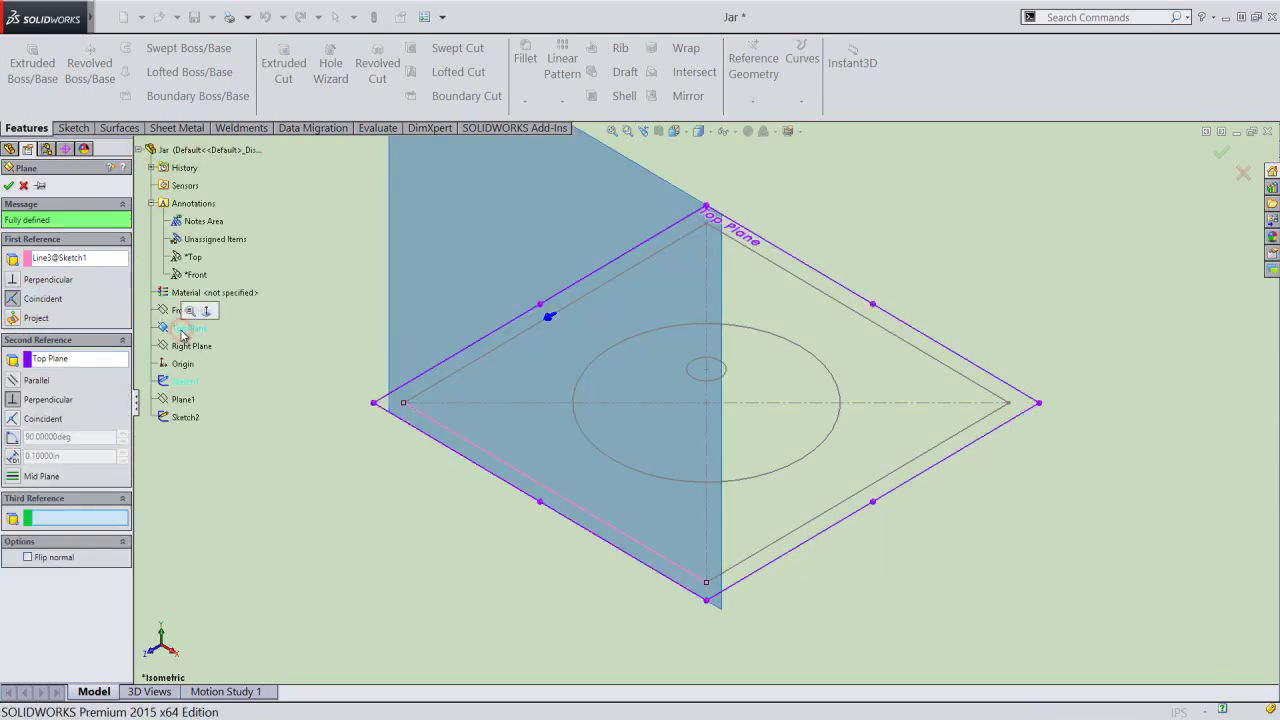
pyautogui.rightClick(320, 528)
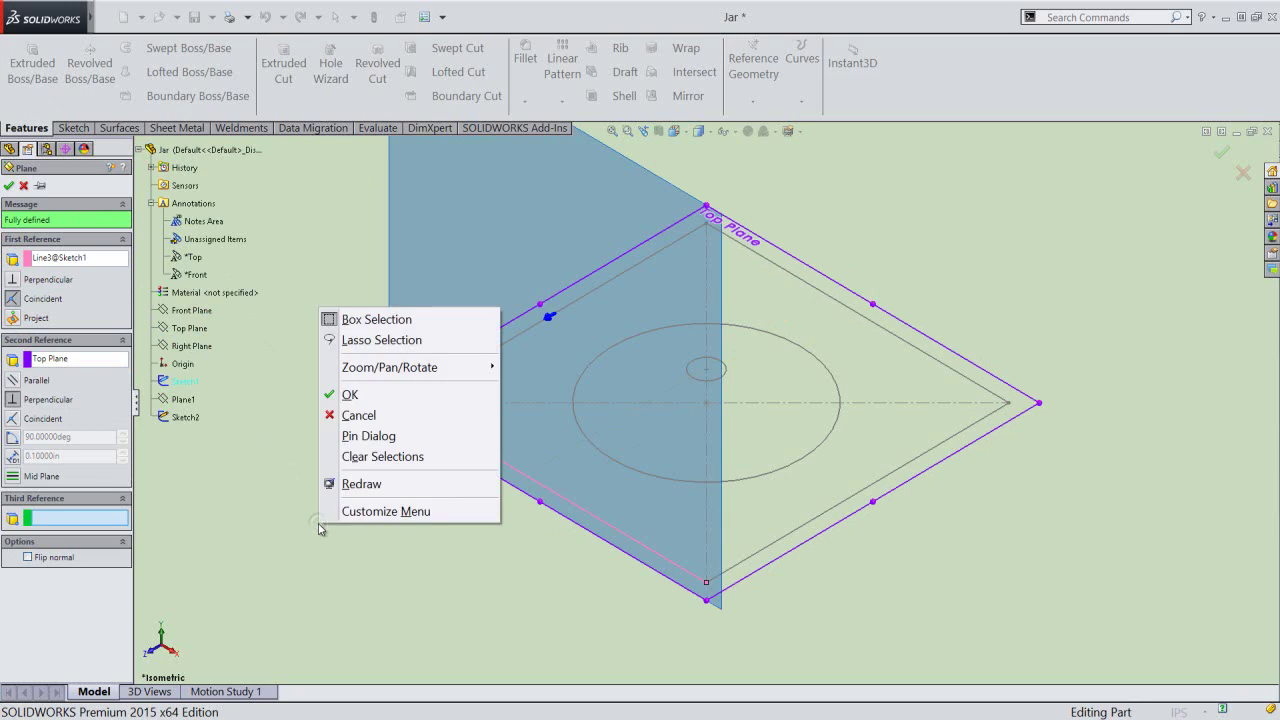
pyautogui.click(355, 401)
pyautogui.click(370, 516)
pyautogui.scroll(3, 600, 600)
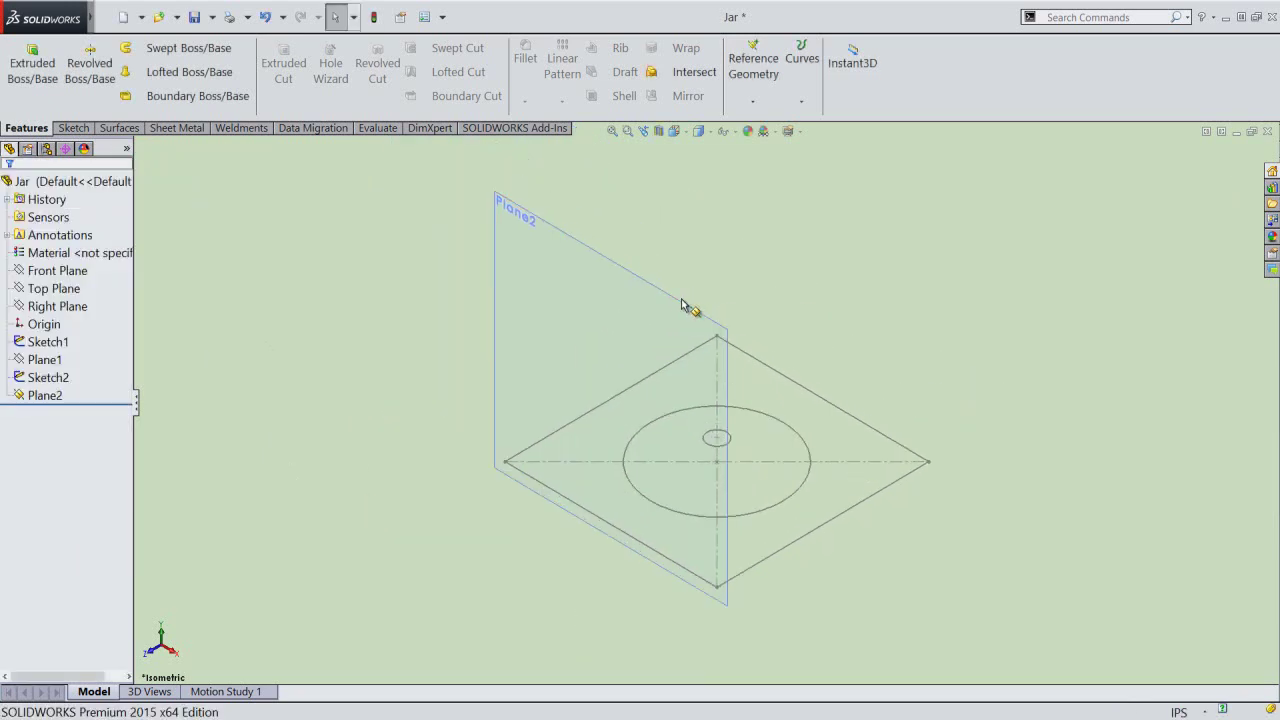
# Start a sketch on Plane2 and draw a corner rectangle.
pyautogui.click(672, 298)
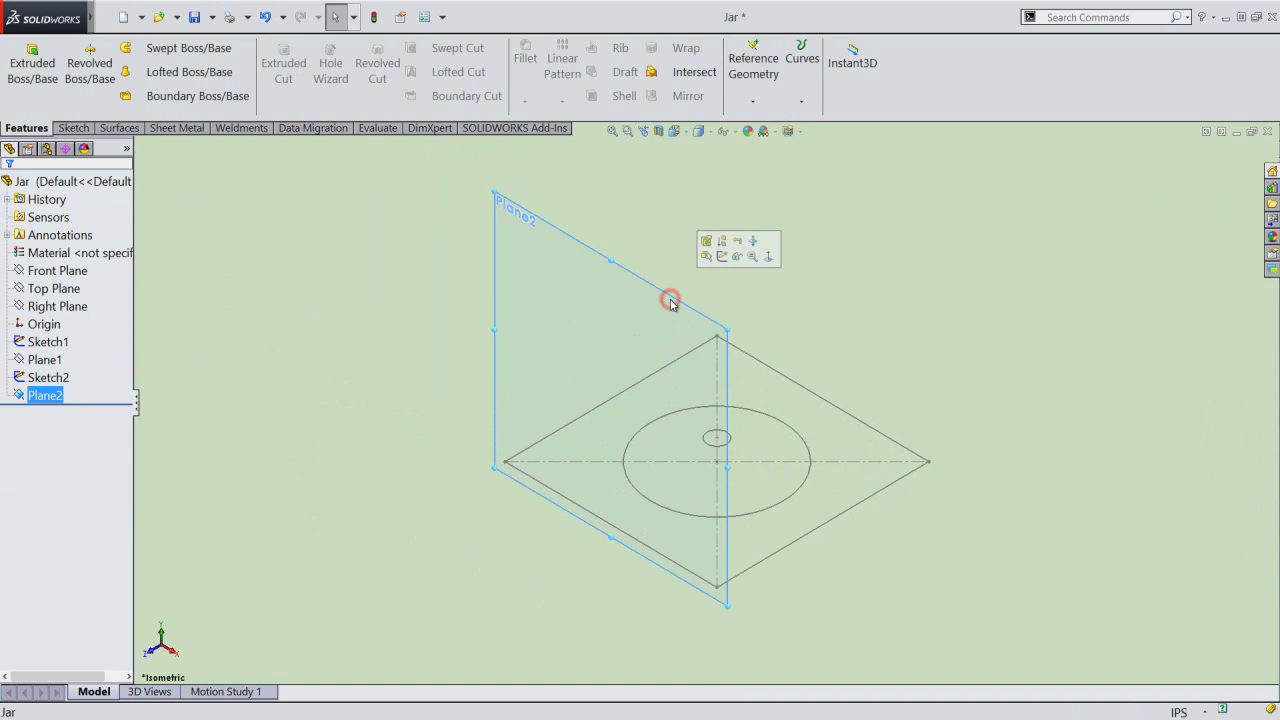
pyautogui.click(724, 258)
pyautogui.click(725, 261)
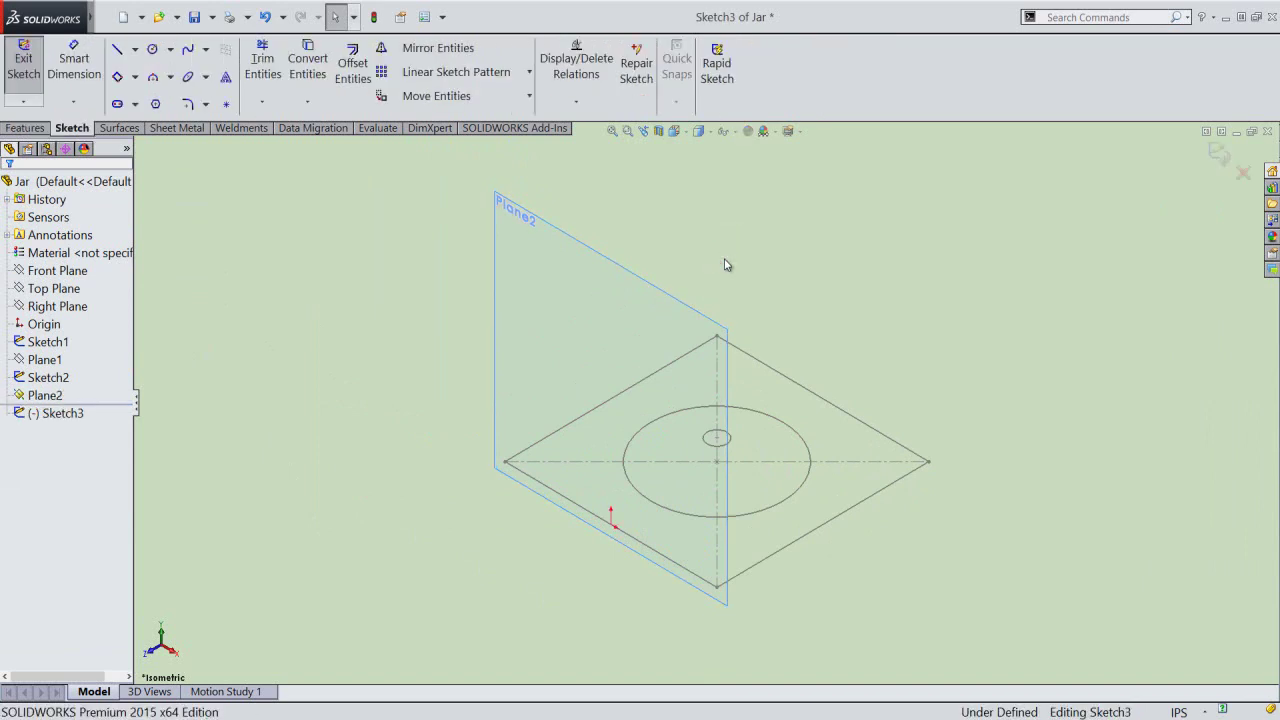
pyautogui.rightClick(727, 264)
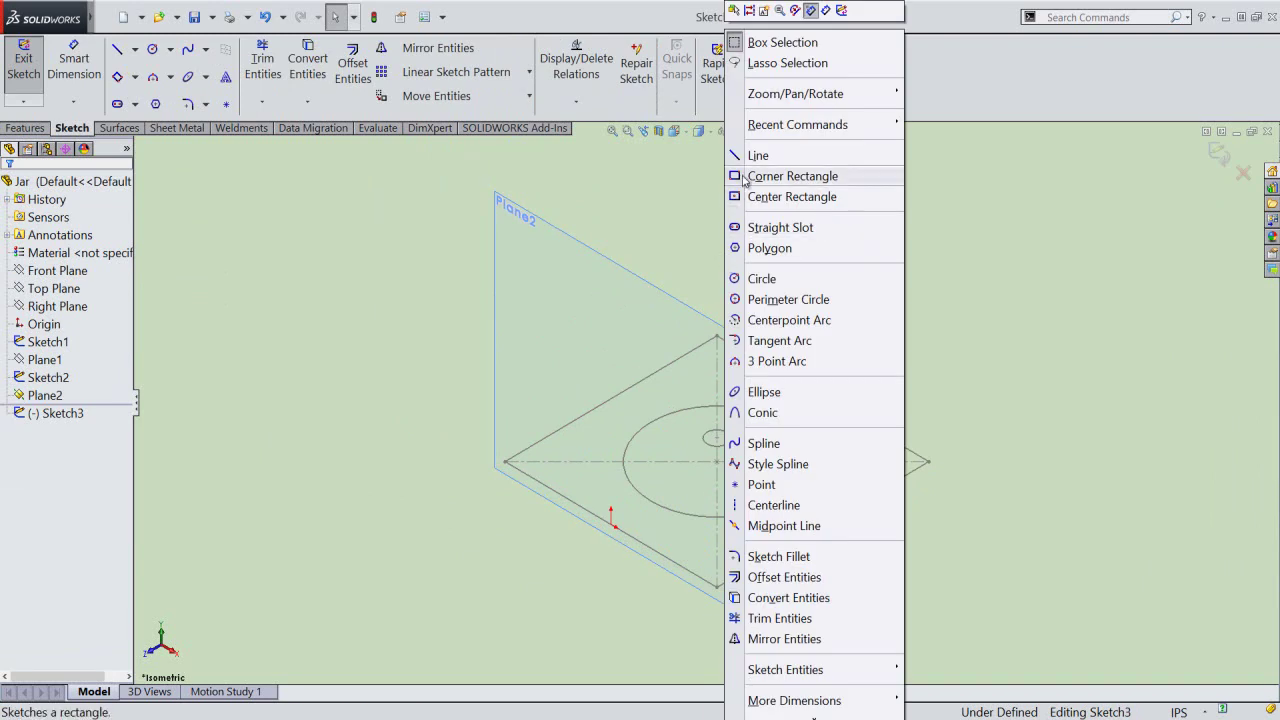
pyautogui.click(743, 176)
pyautogui.scroll(-5, 500, 468)
pyautogui.click(575, 443)
pyautogui.scroll(2, 590, 518)
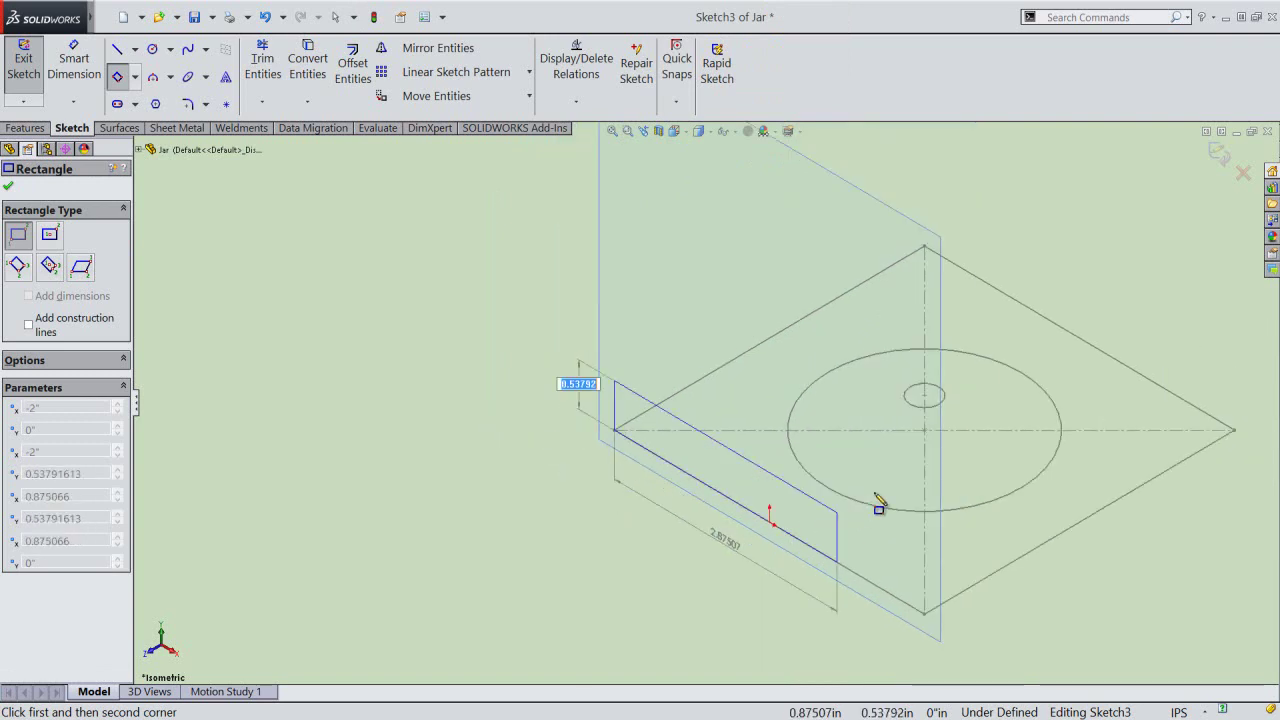
pyautogui.click(907, 309)
pyautogui.rightClick(1040, 222)
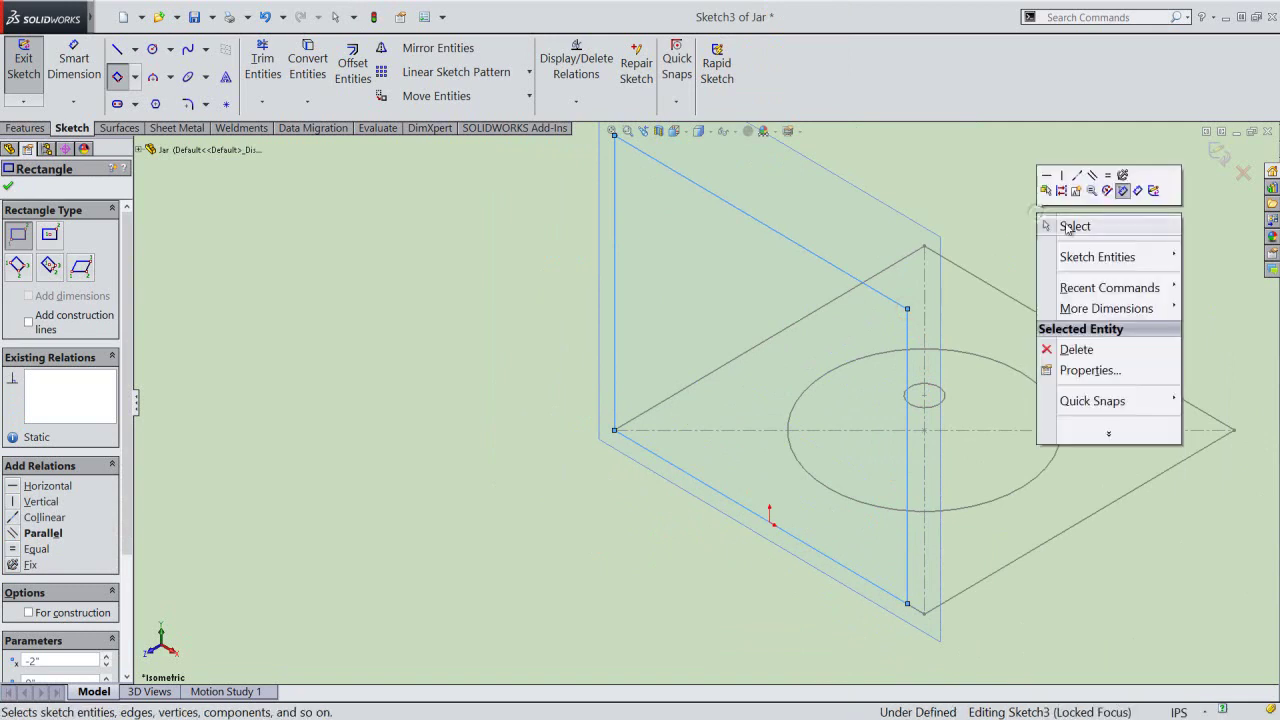
pyautogui.click(1063, 223)
pyautogui.scroll(-2, 928, 543)
pyautogui.scroll(-3, 840, 573)
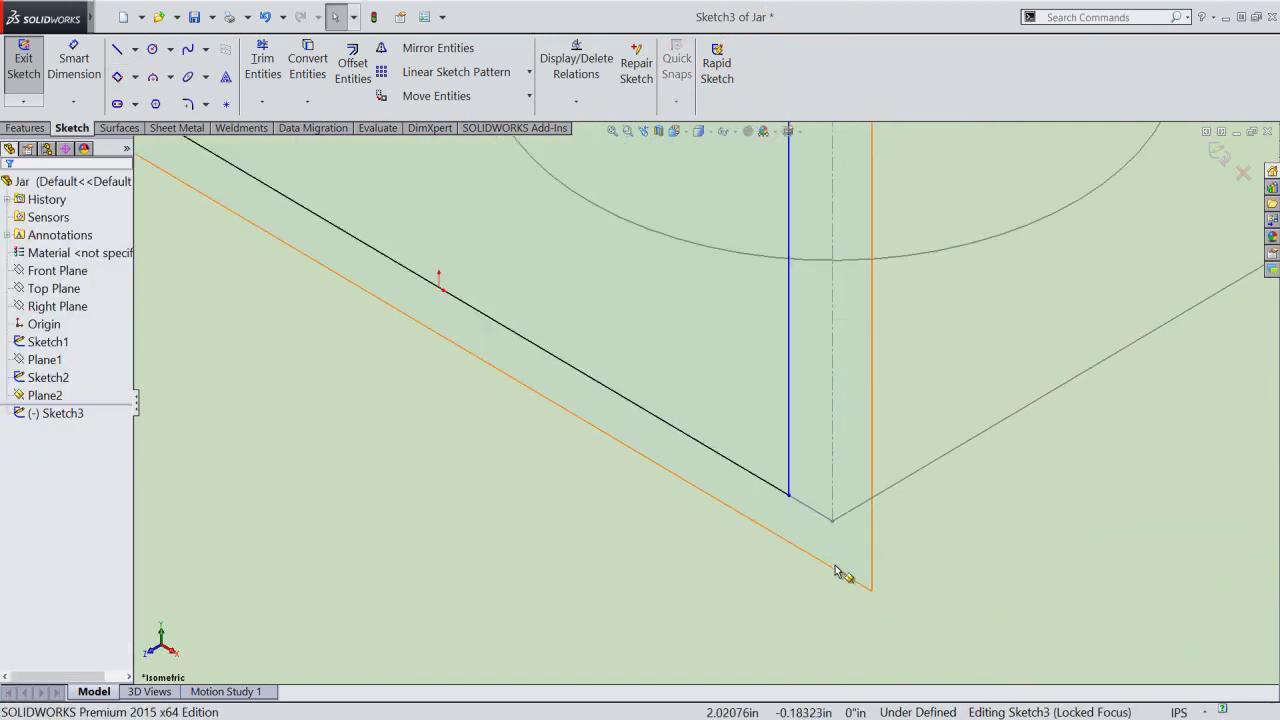
# Make the rectangle's lower corner coincident with the square's corner point in Sketch1.
pyautogui.click(789, 495)
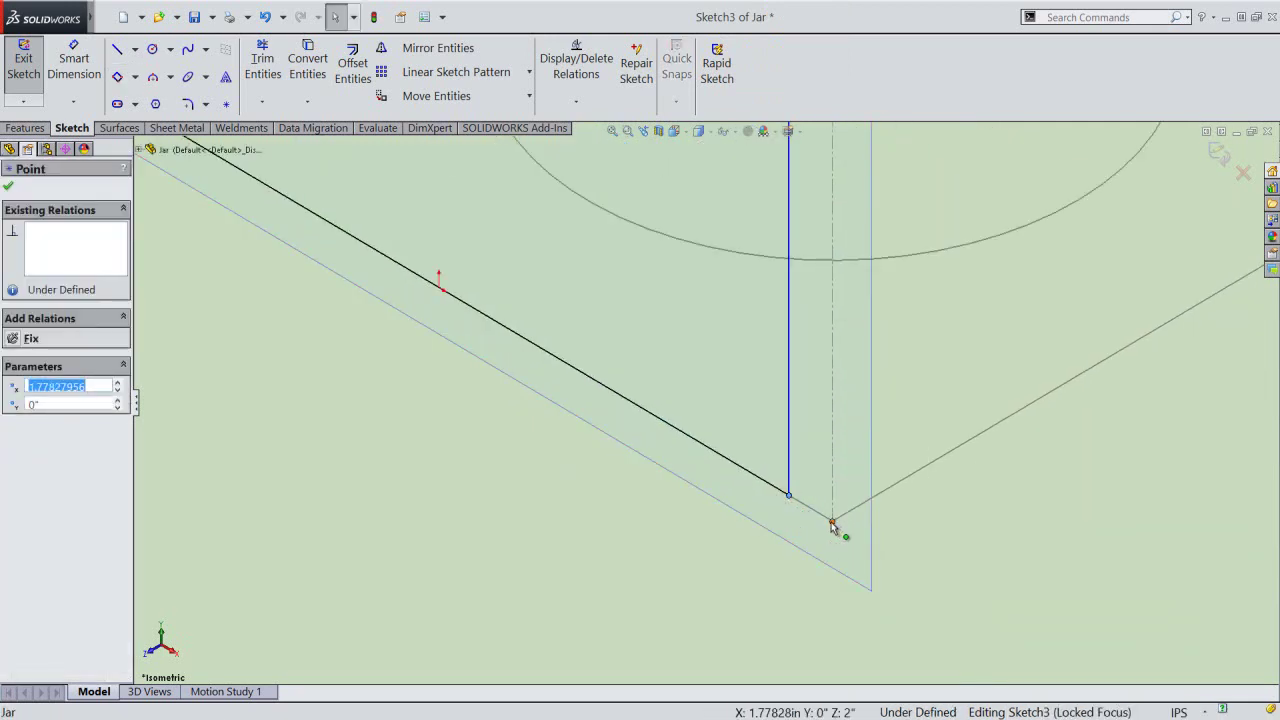
pyautogui.keyDown('ctrl'); pyautogui.click(833, 521); pyautogui.keyUp('ctrl')
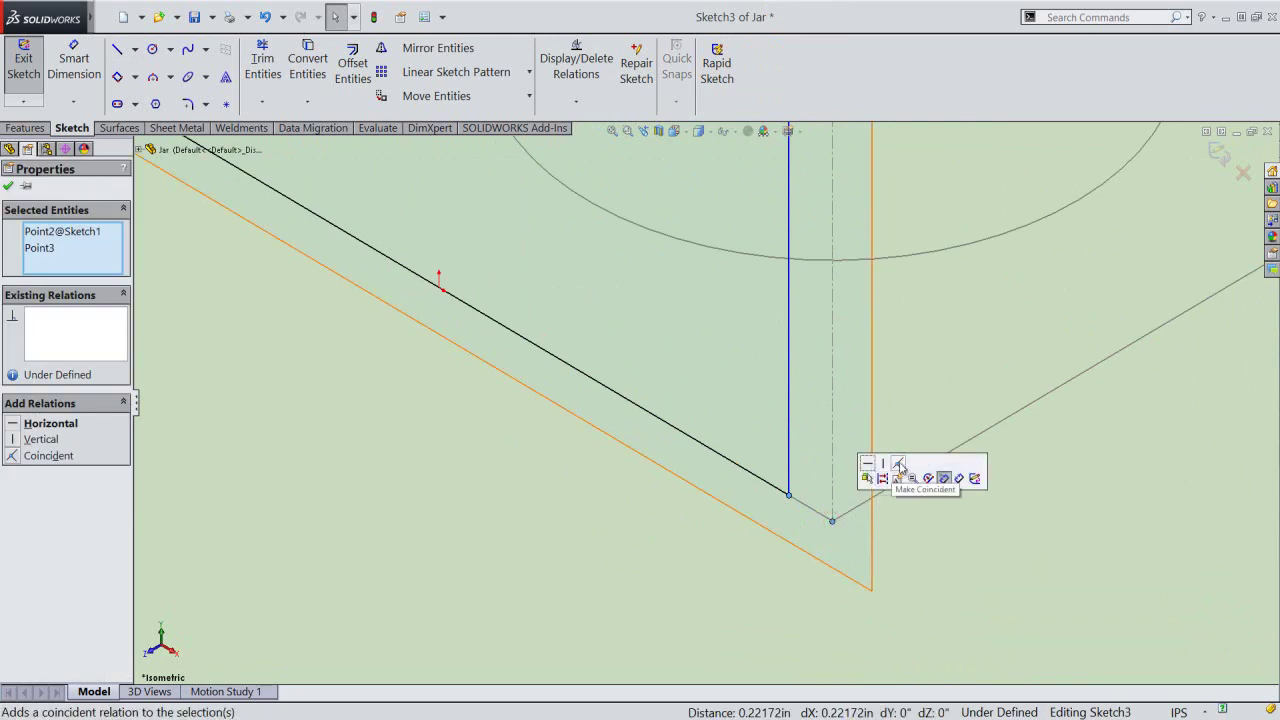
pyautogui.click(898, 463)
pyautogui.click(925, 538)
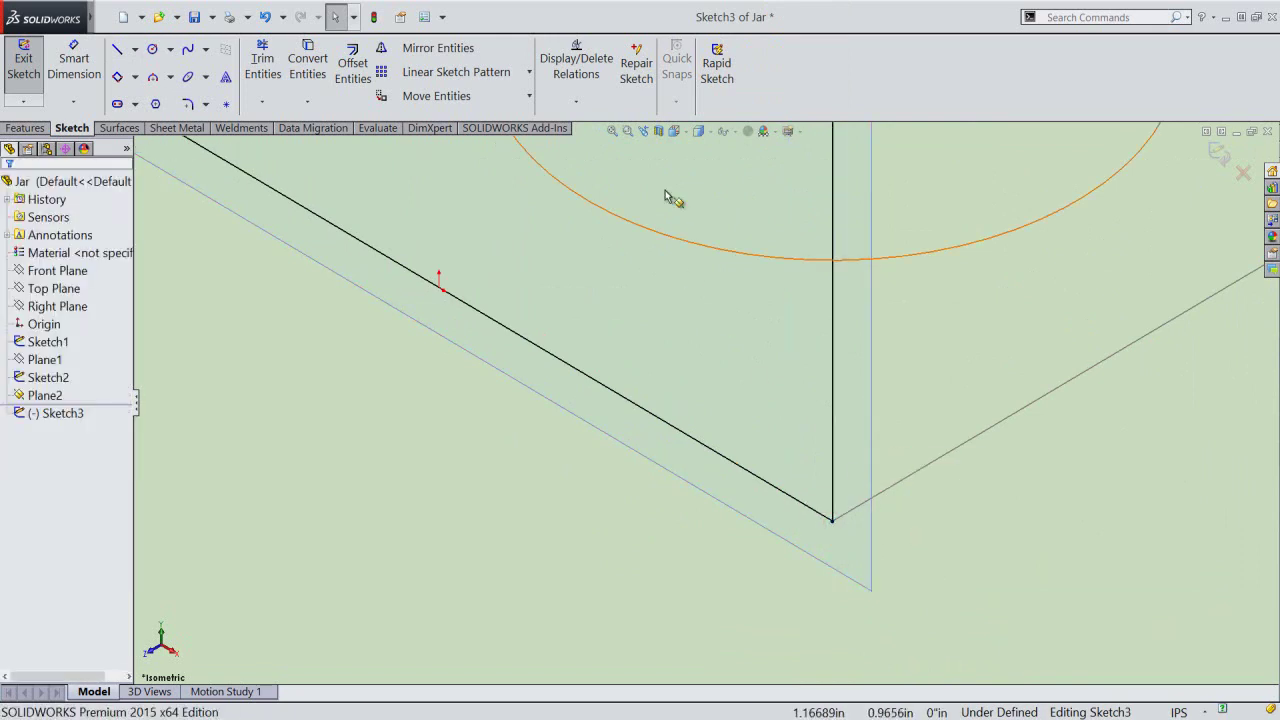
pyautogui.click(613, 131)
pyautogui.click(502, 514)
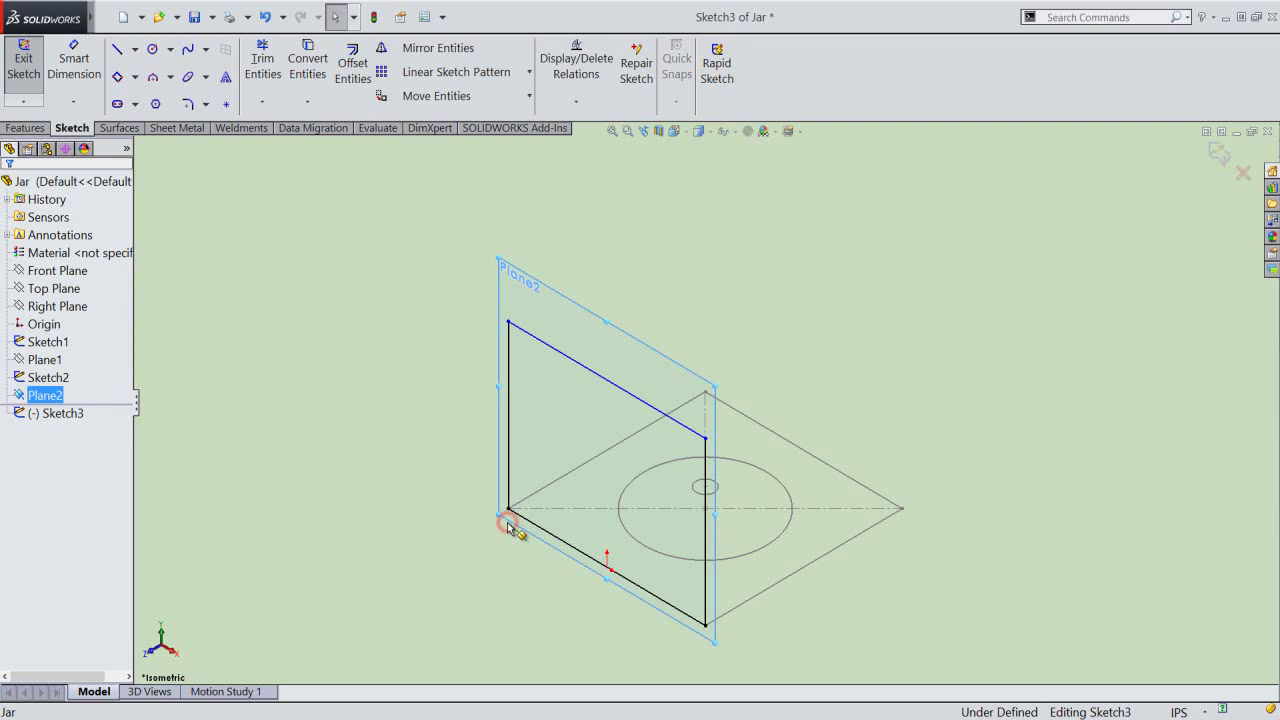
# Dimension the rectangle's left vertical side to 4" to fully define Sketch3.
pyautogui.rightClick(402, 410)
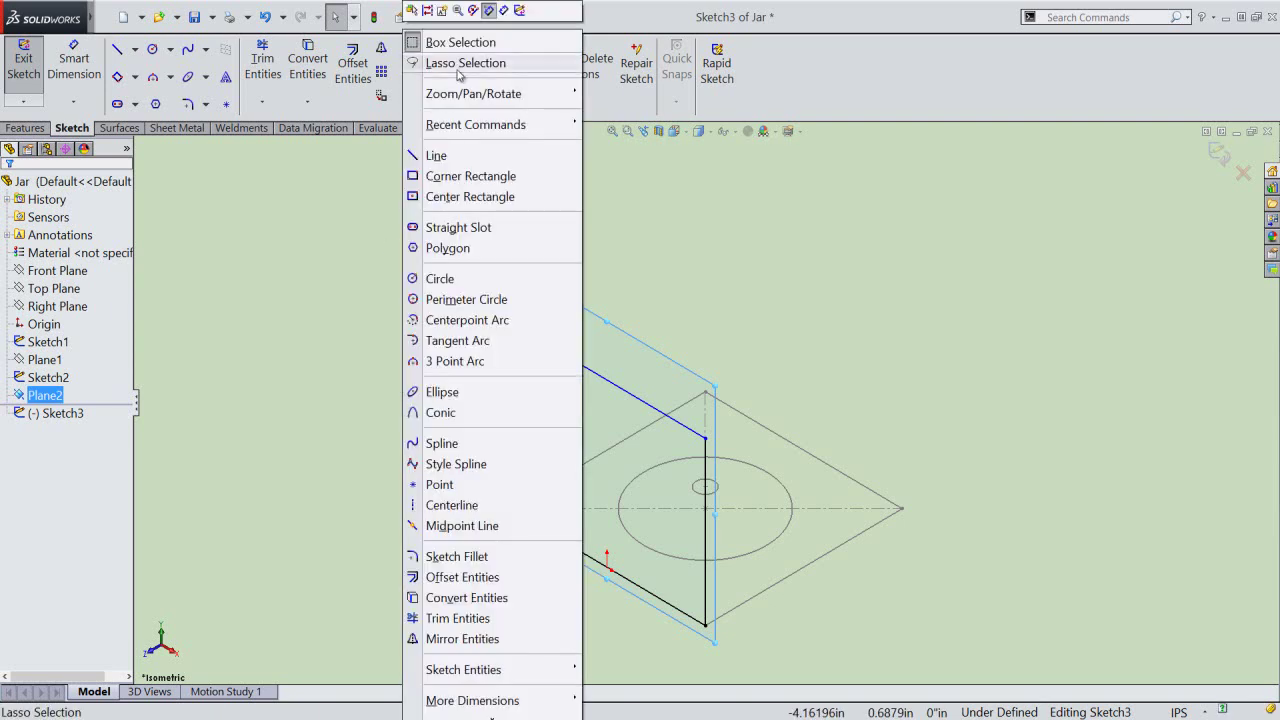
pyautogui.click(505, 10)
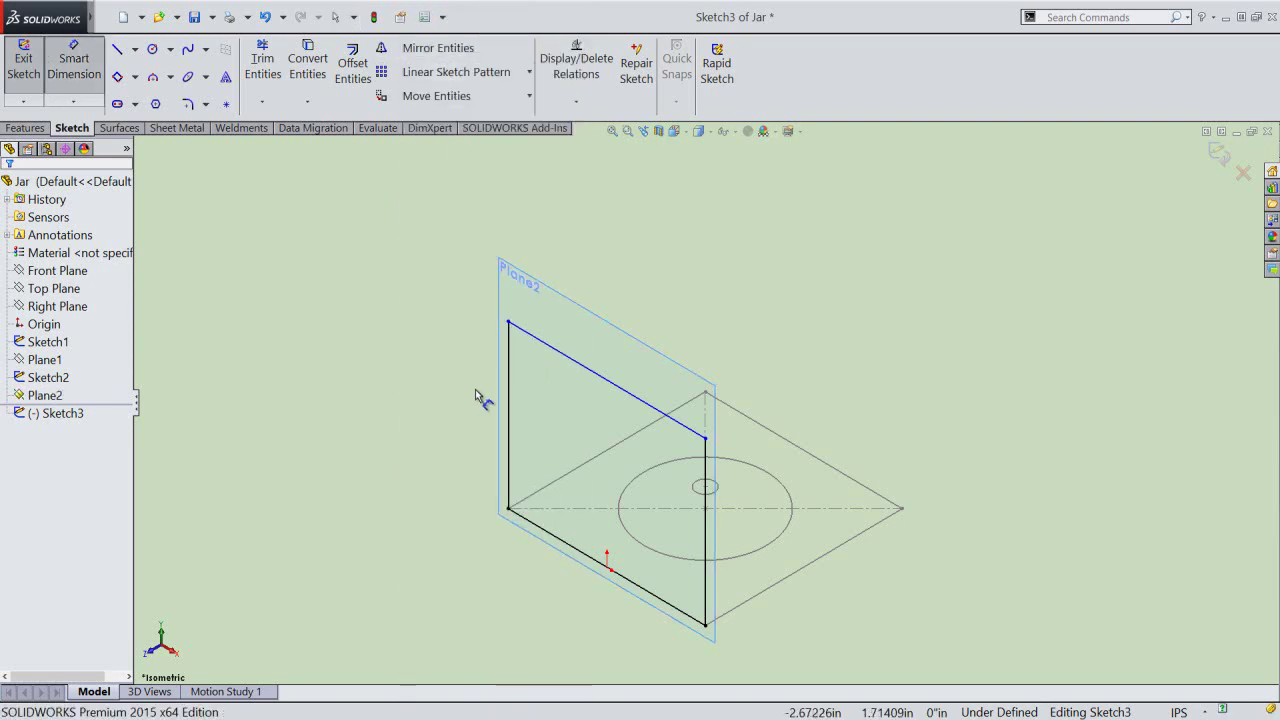
pyautogui.click(509, 418)
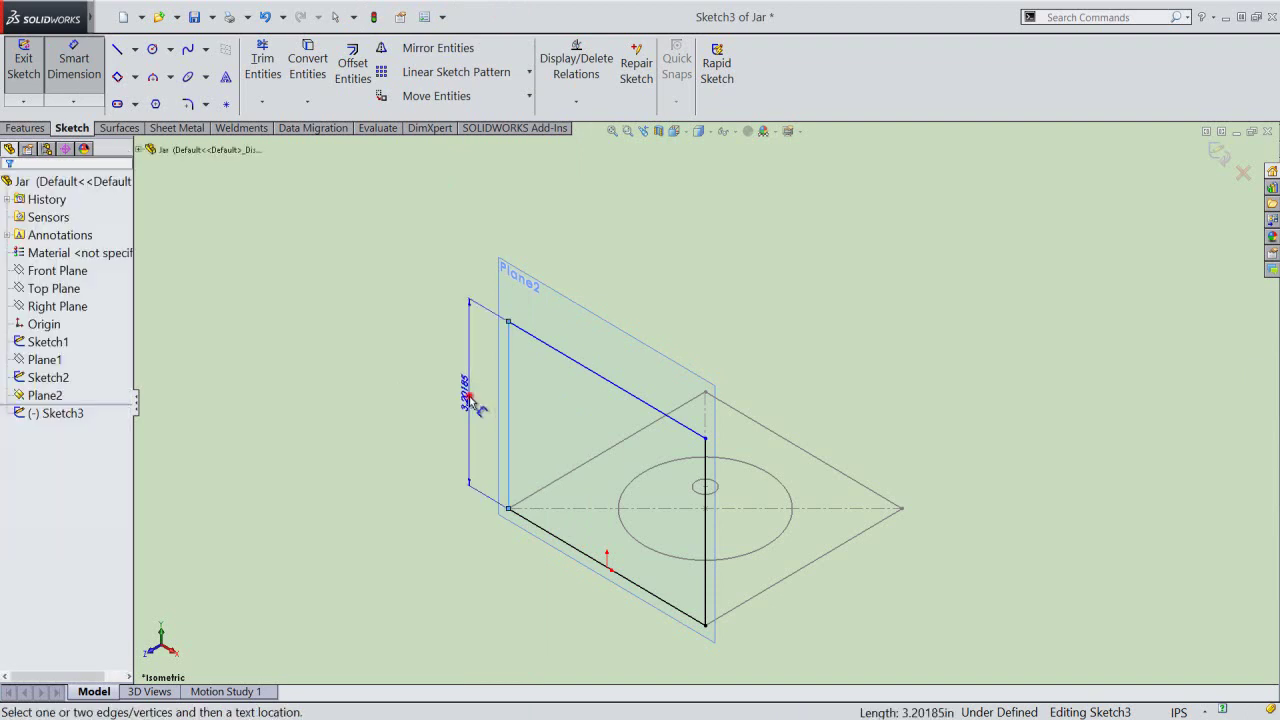
pyautogui.click(470, 395)
pyautogui.write('4')
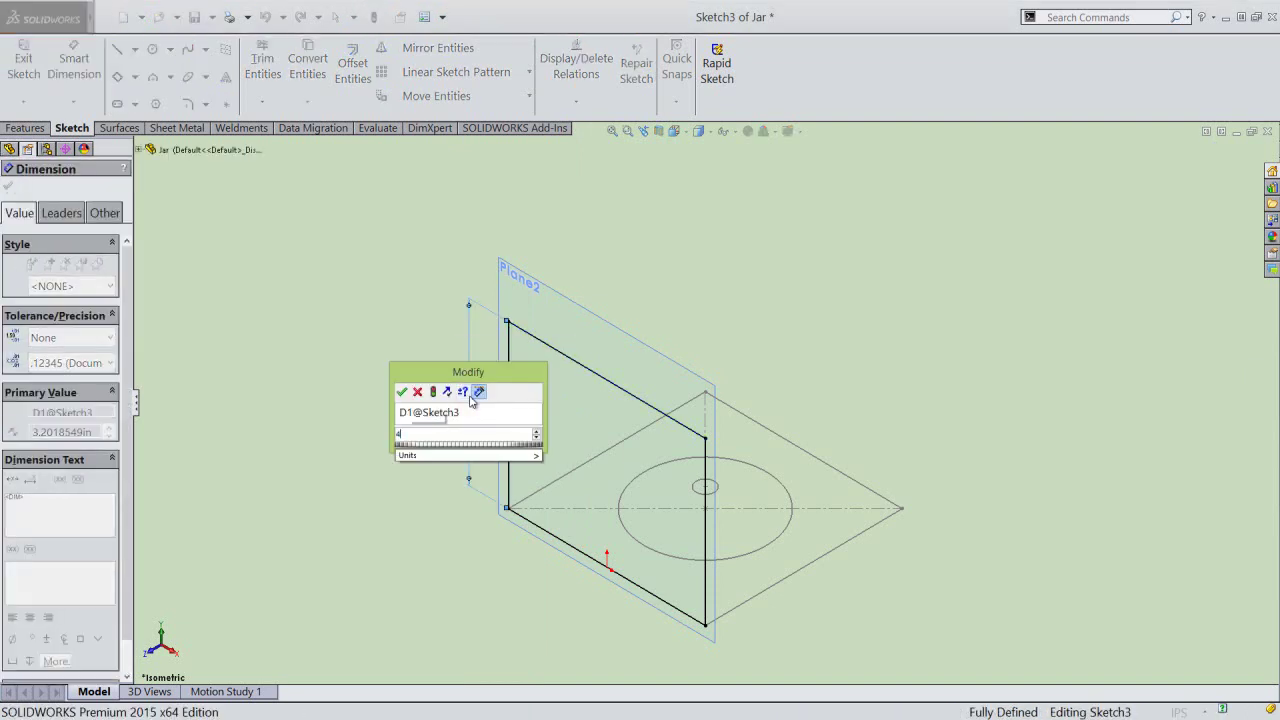
pyautogui.press('Return')
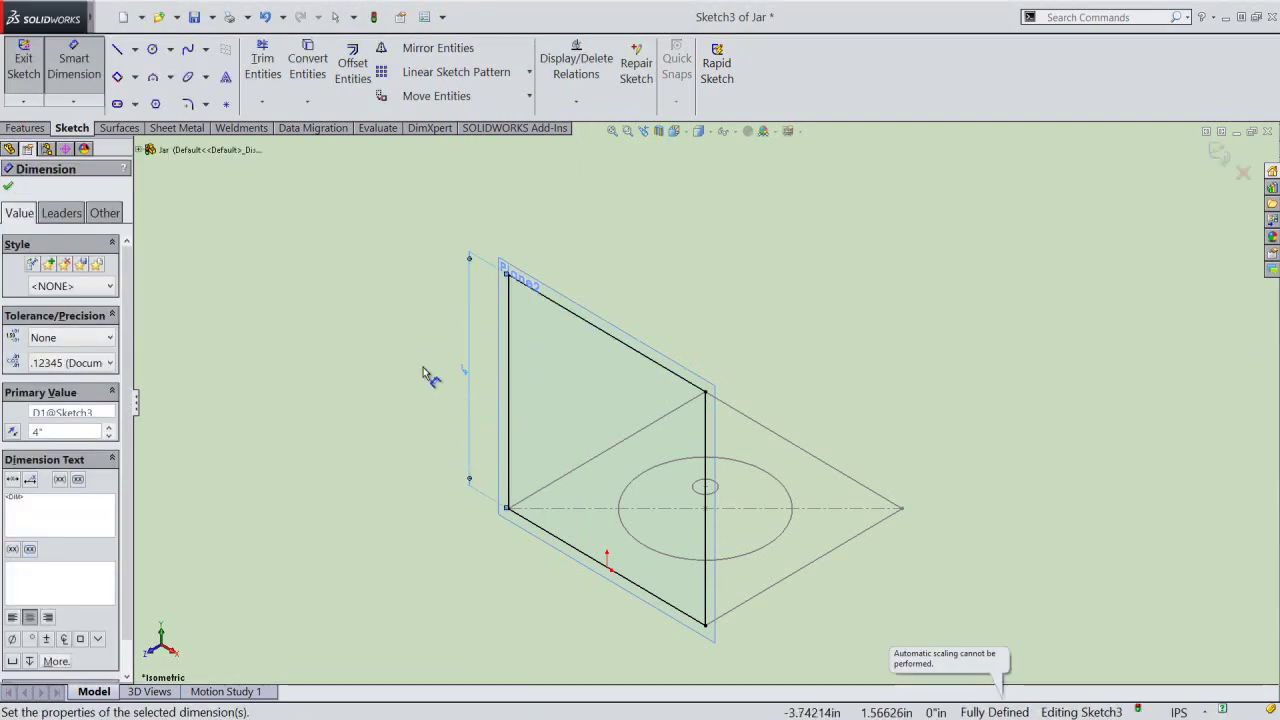
pyautogui.click(424, 370)
pyautogui.rightClick(424, 372)
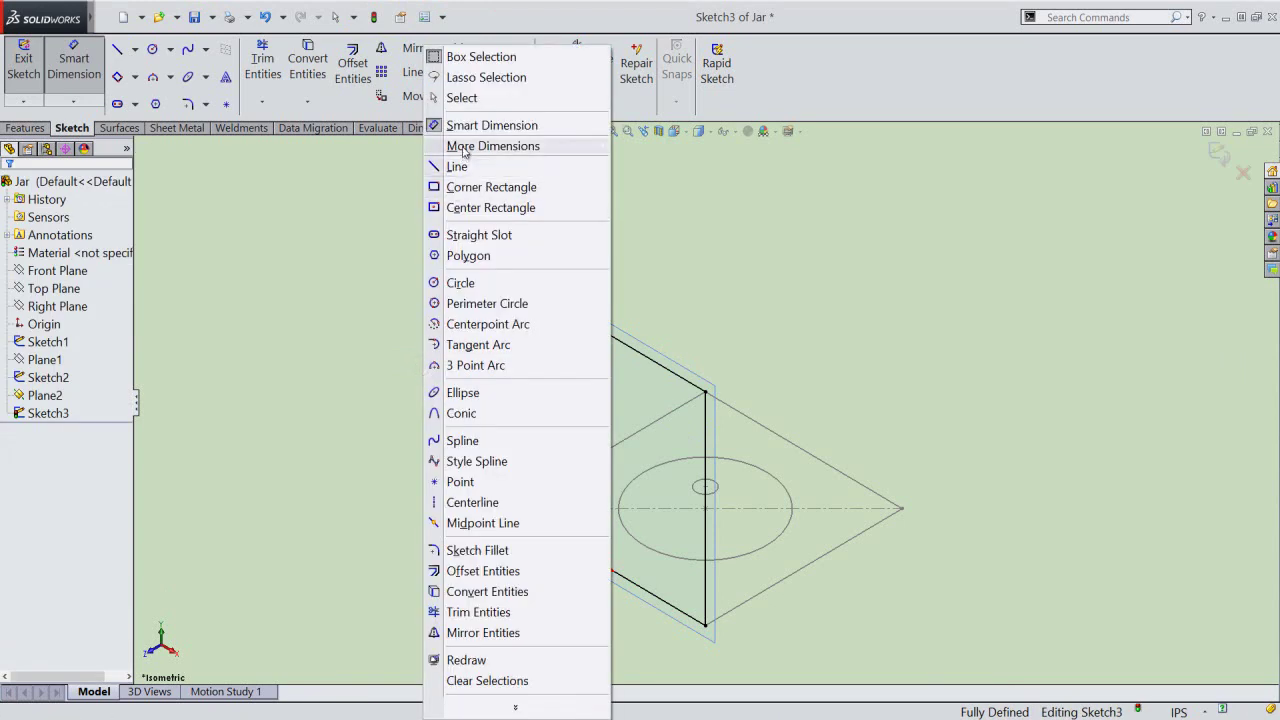
pyautogui.click(470, 95)
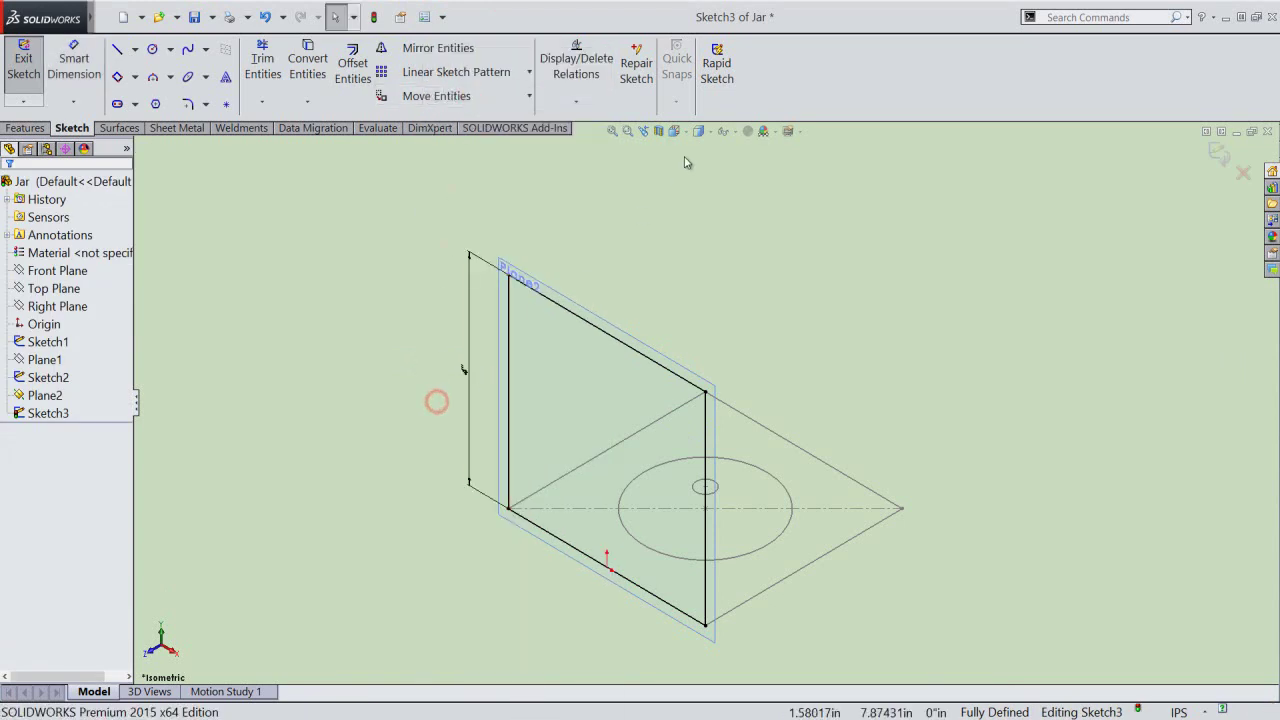
pyautogui.click(683, 131)
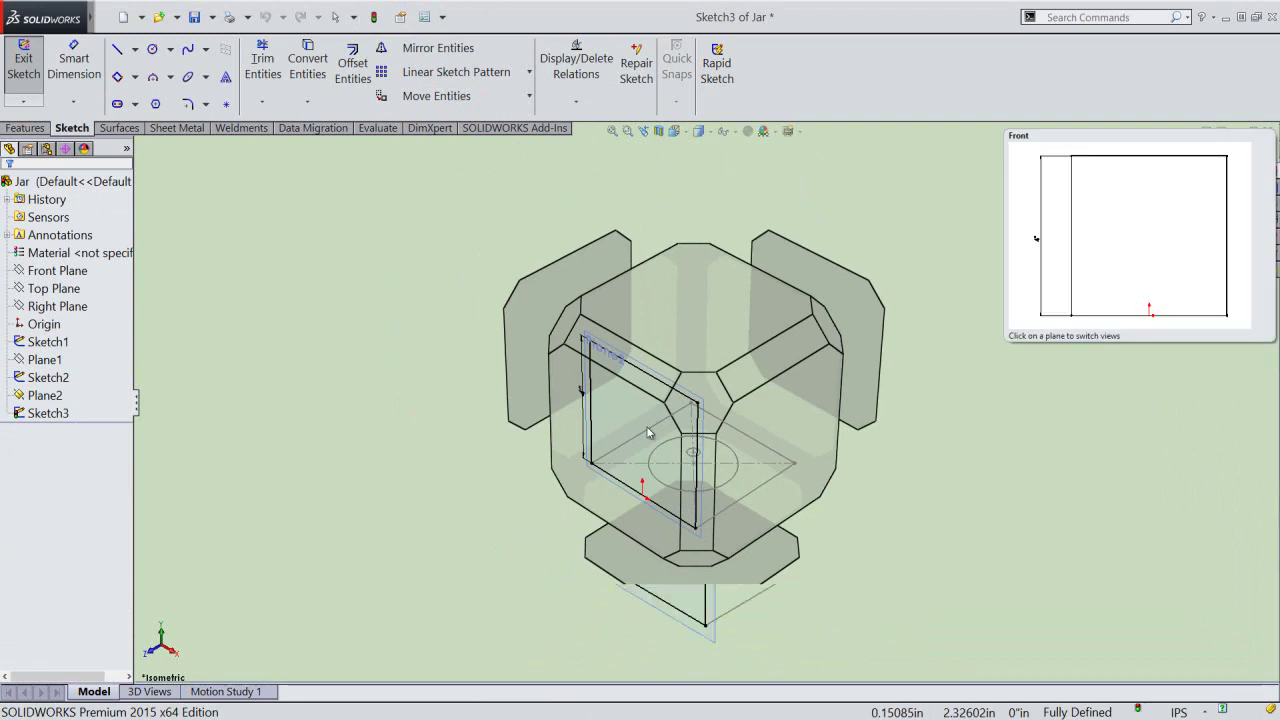
# View Plane2 from the front and make the square's top edge construction geometry.
pyautogui.click(647, 427)
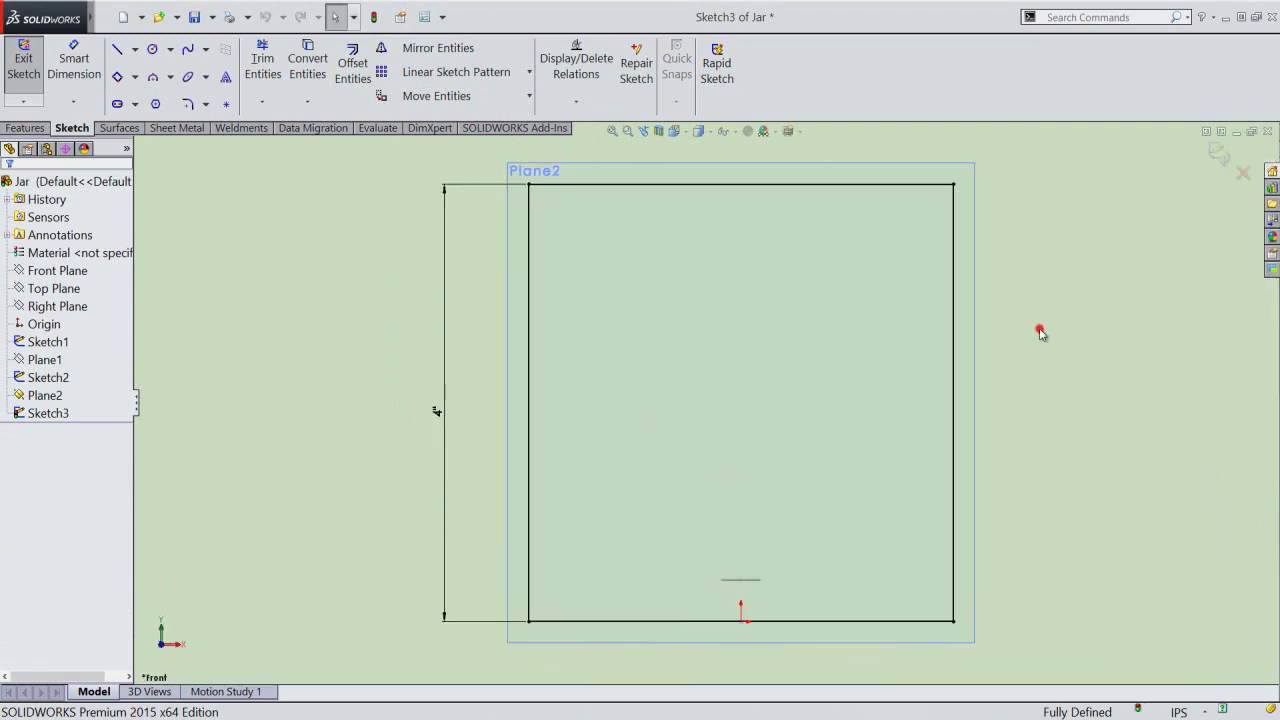
pyautogui.click(814, 185)
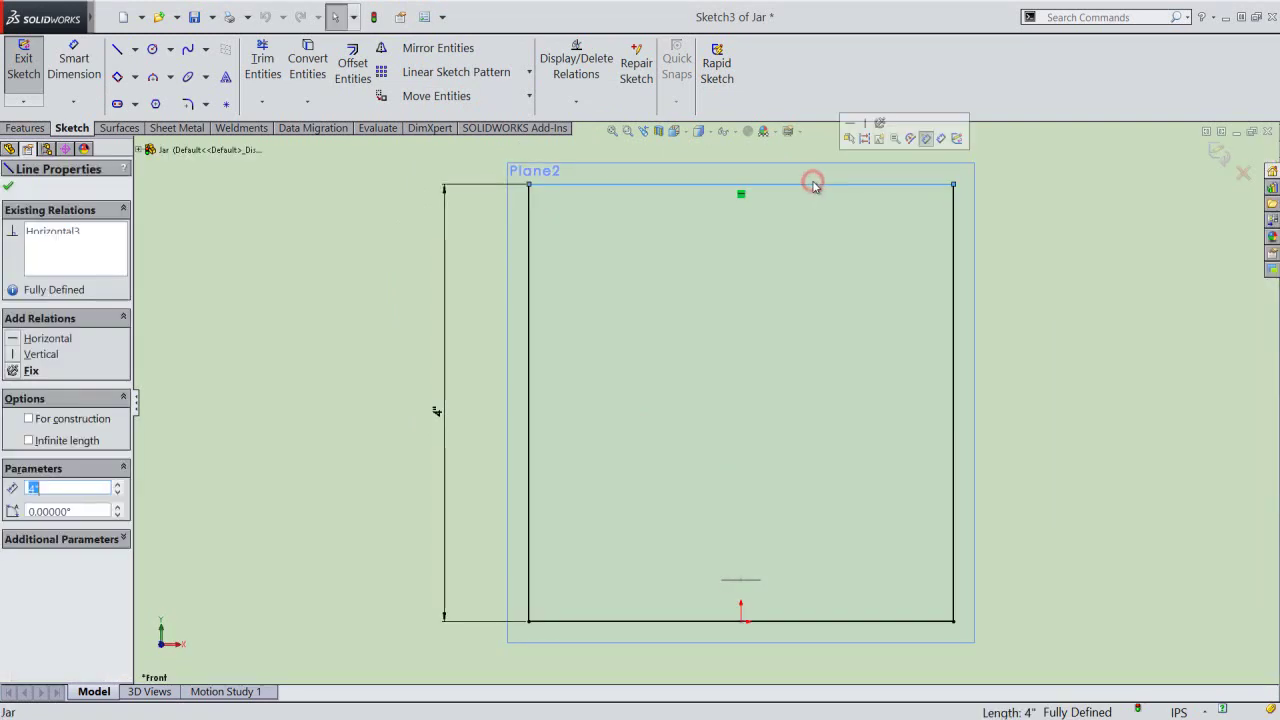
pyautogui.click(865, 139)
pyautogui.click(1068, 370)
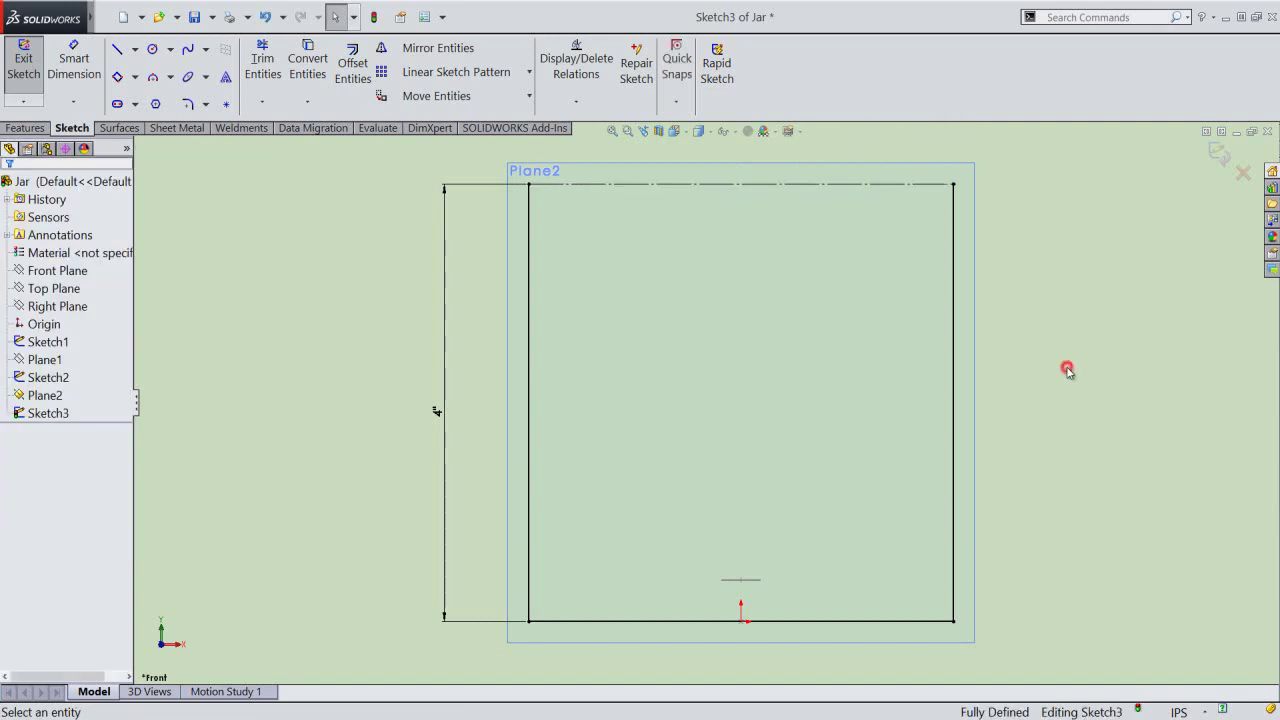
# Draw a 3-inch-radius three-point arc between the square's top corners.
pyautogui.rightClick(1068, 371)
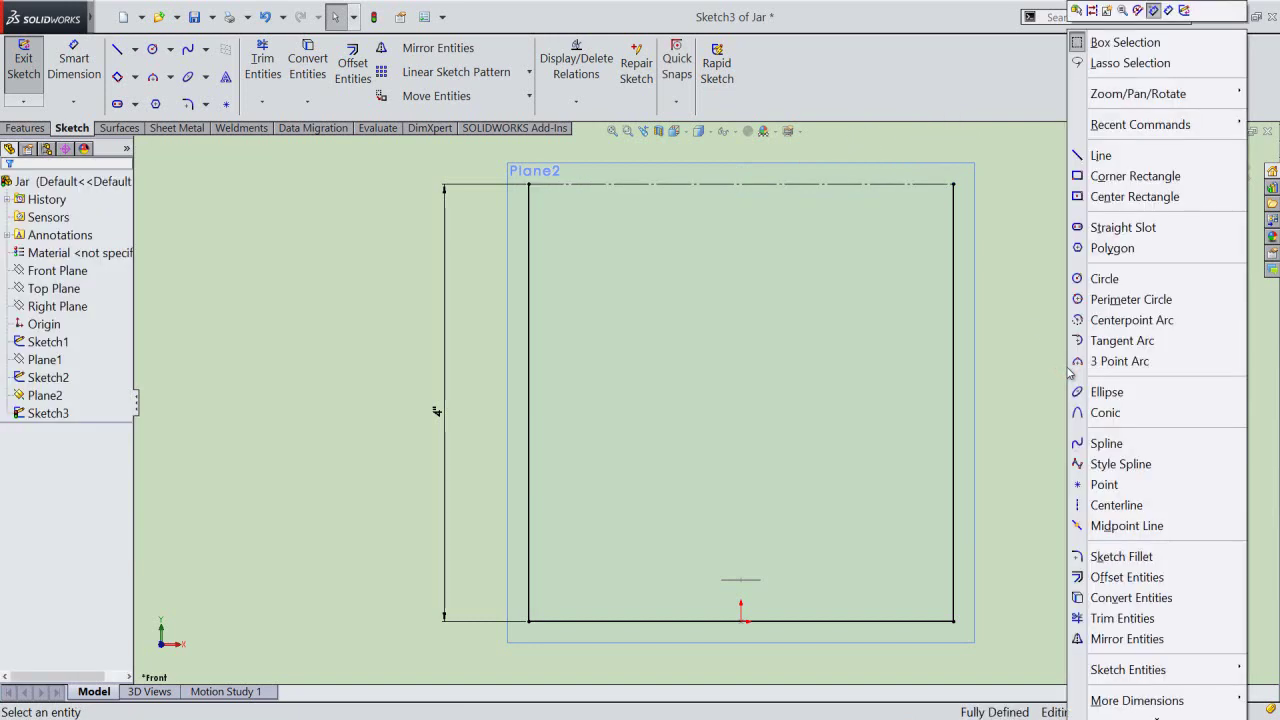
pyautogui.click(1087, 363)
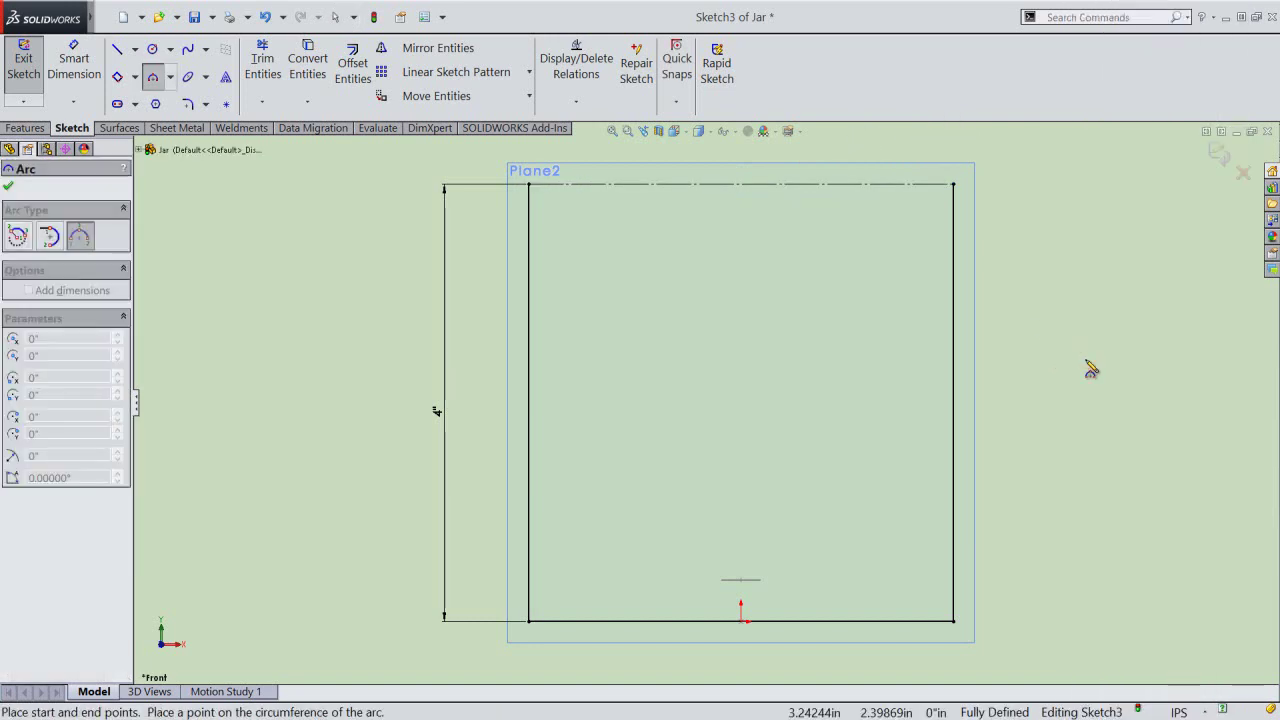
pyautogui.scroll(2, 612, 480)
pyautogui.click(584, 252)
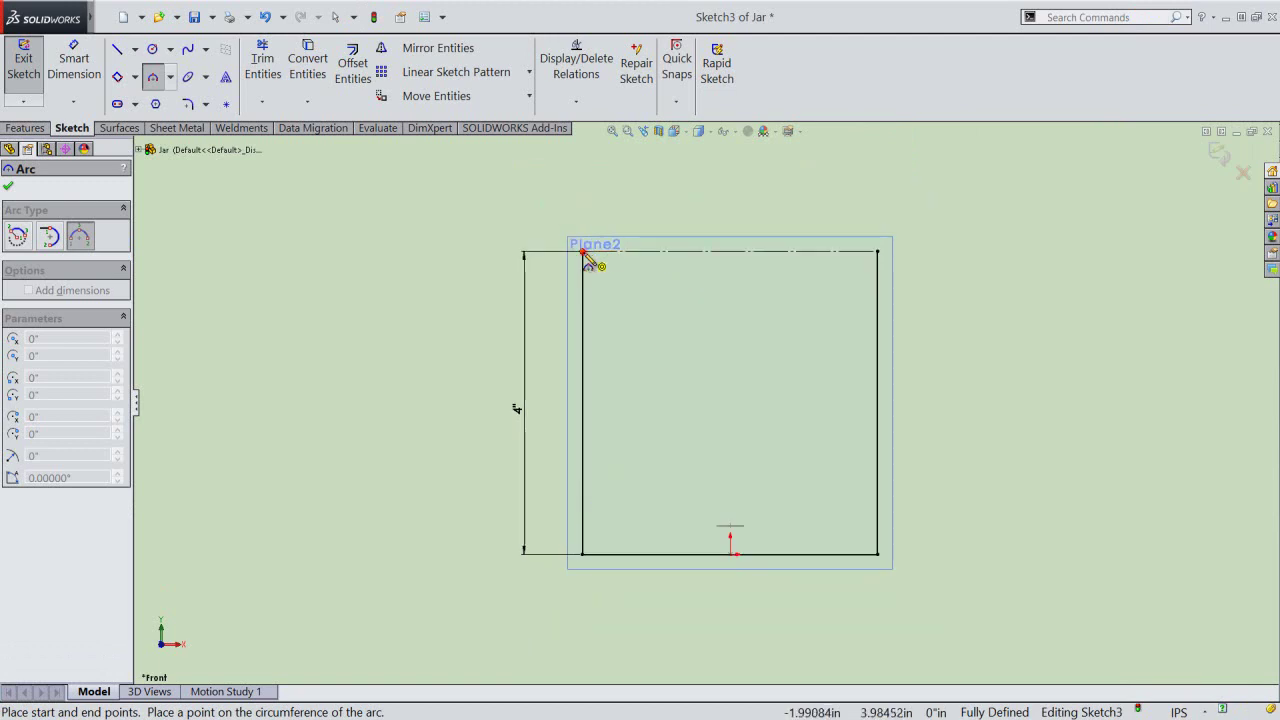
pyautogui.click(879, 252)
pyautogui.write('3')
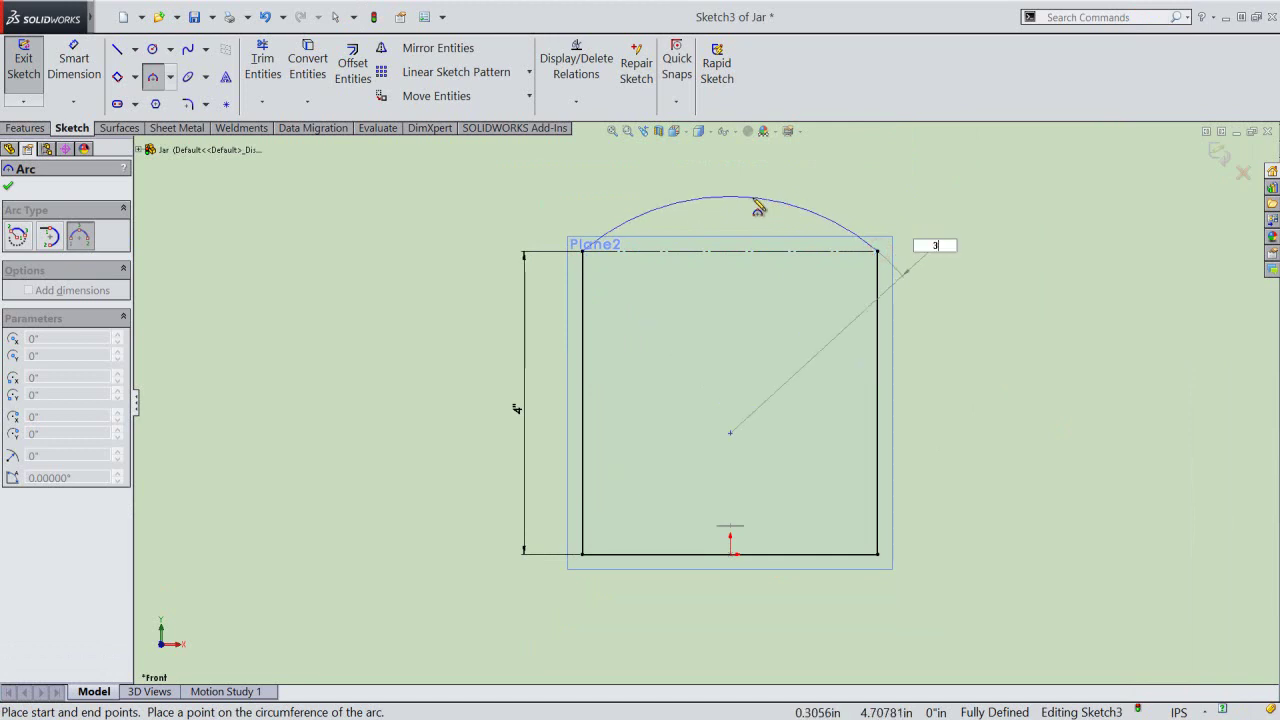
pyautogui.press('Return')
# End the arc tool, exit Sketch3, and return to the isometric view.
pyautogui.rightClick(995, 274)
pyautogui.click(1030, 279)
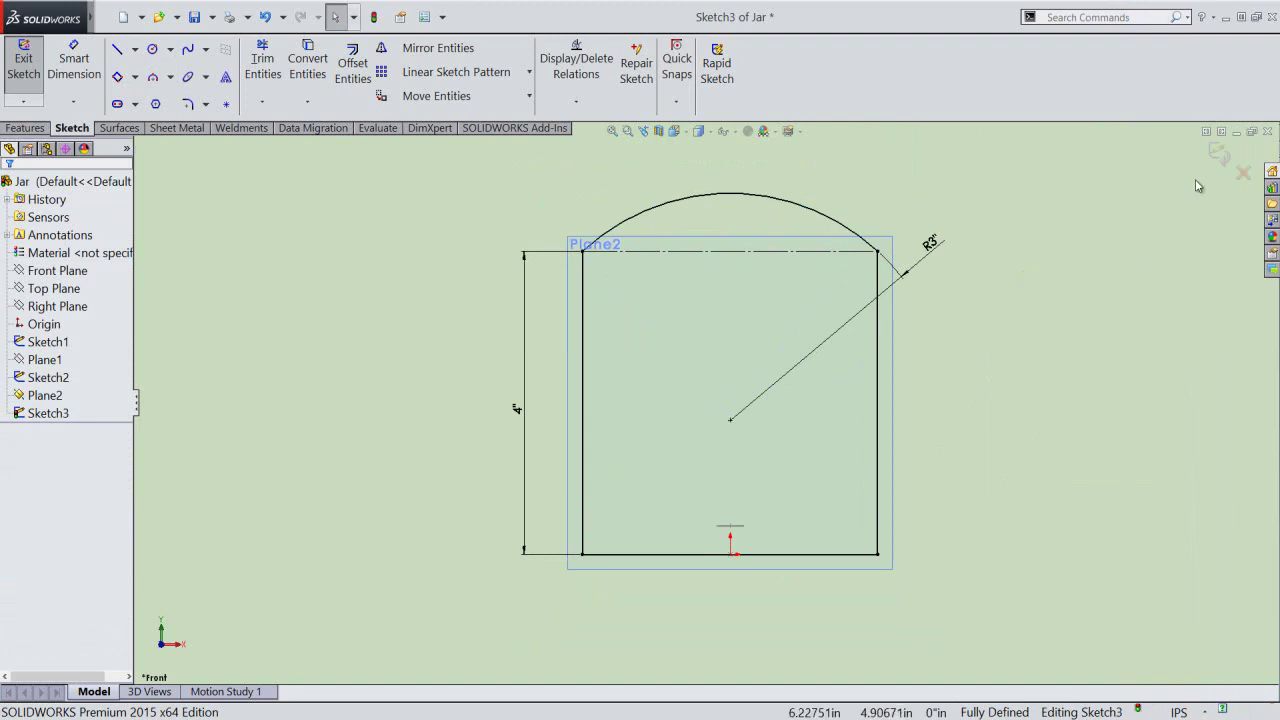
pyautogui.click(1220, 155)
pyautogui.click(644, 131)
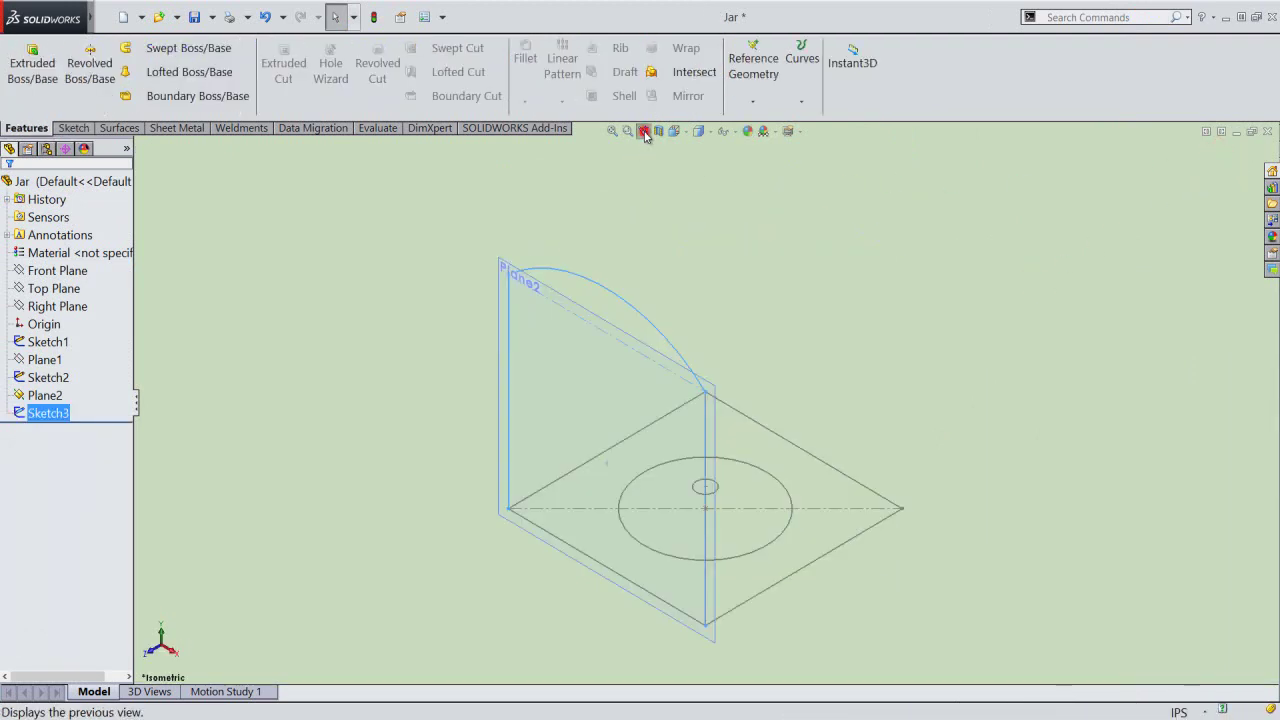
# Hide Plane2 and rebuild the part.
pyautogui.click(452, 217)
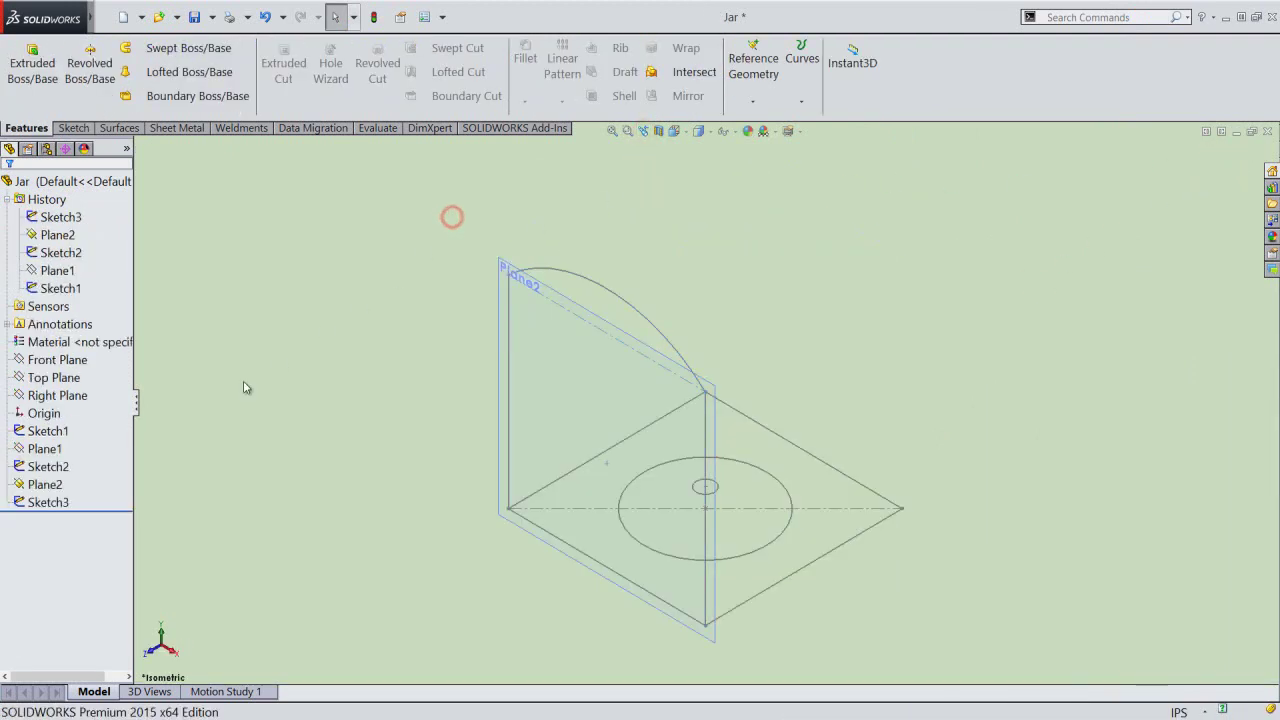
pyautogui.click(78, 482)
pyautogui.click(67, 461)
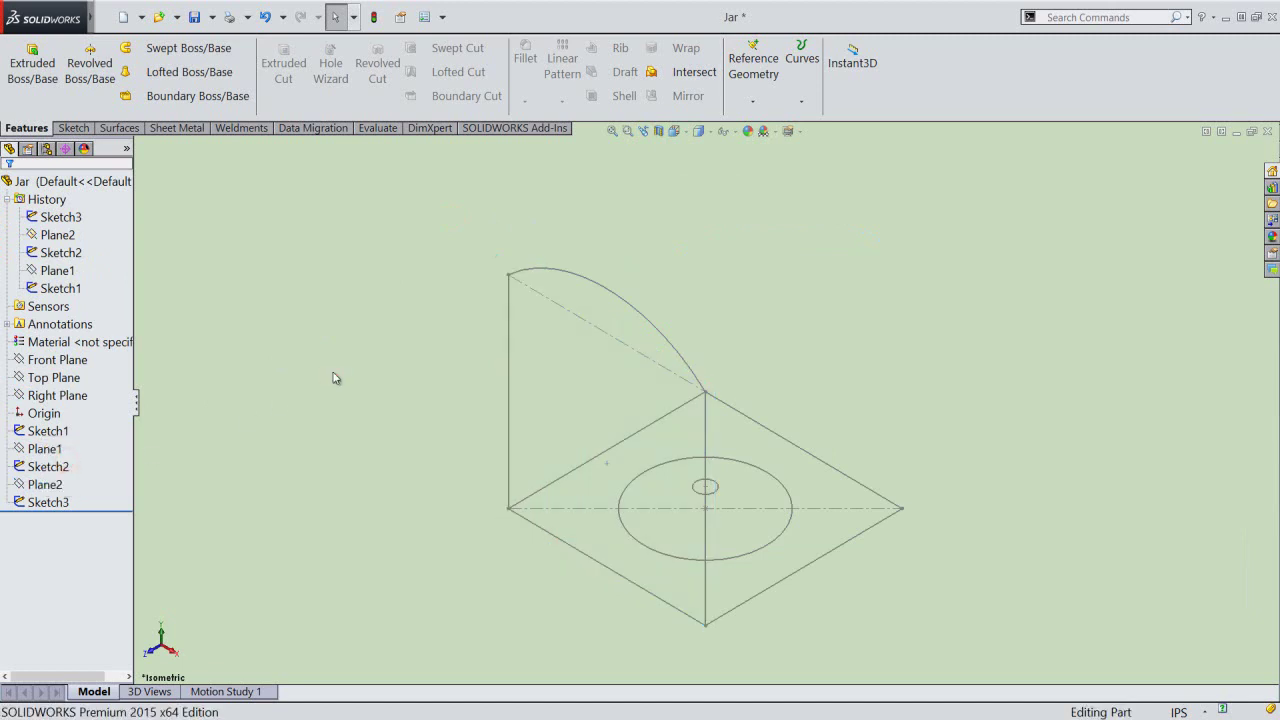
pyautogui.click(375, 20)
pyautogui.rightClick(118, 260)
pyautogui.click(143, 268)
pyautogui.click(323, 293)
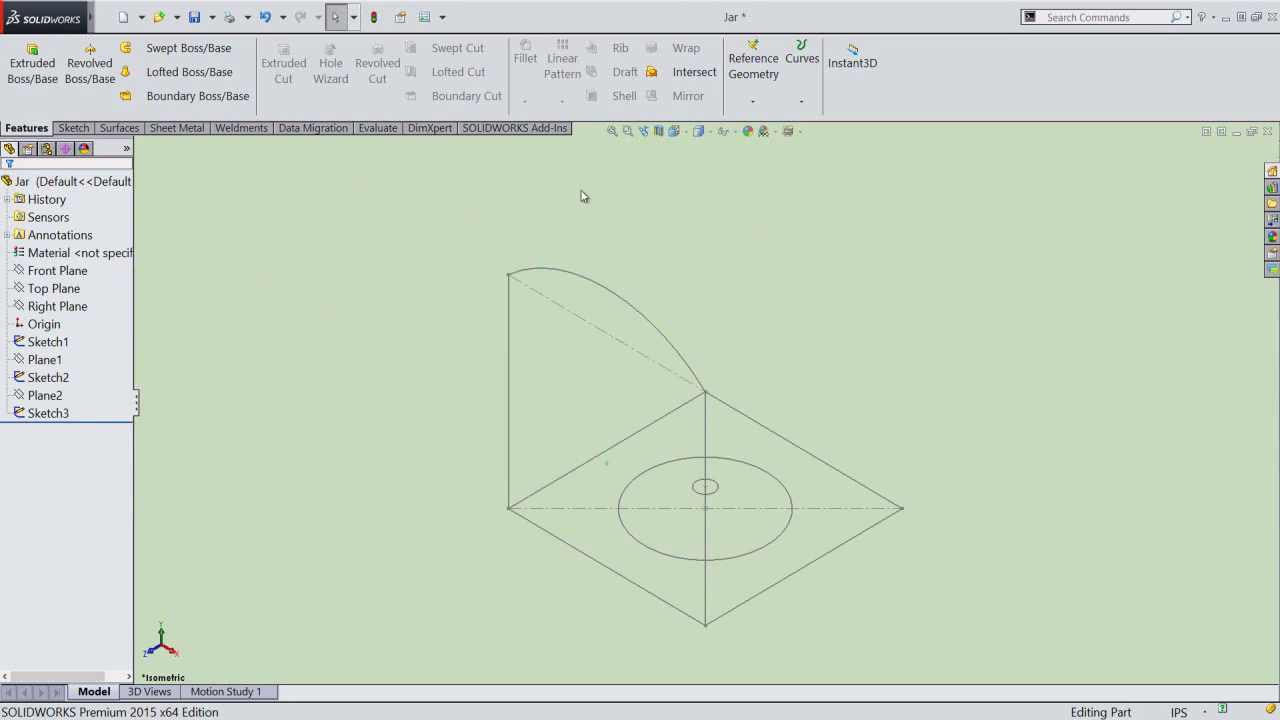
pyautogui.click(752, 101)
# Create Plane3 through base edge Line1, perpendicular to the Top Plane.
pyautogui.click(765, 128)
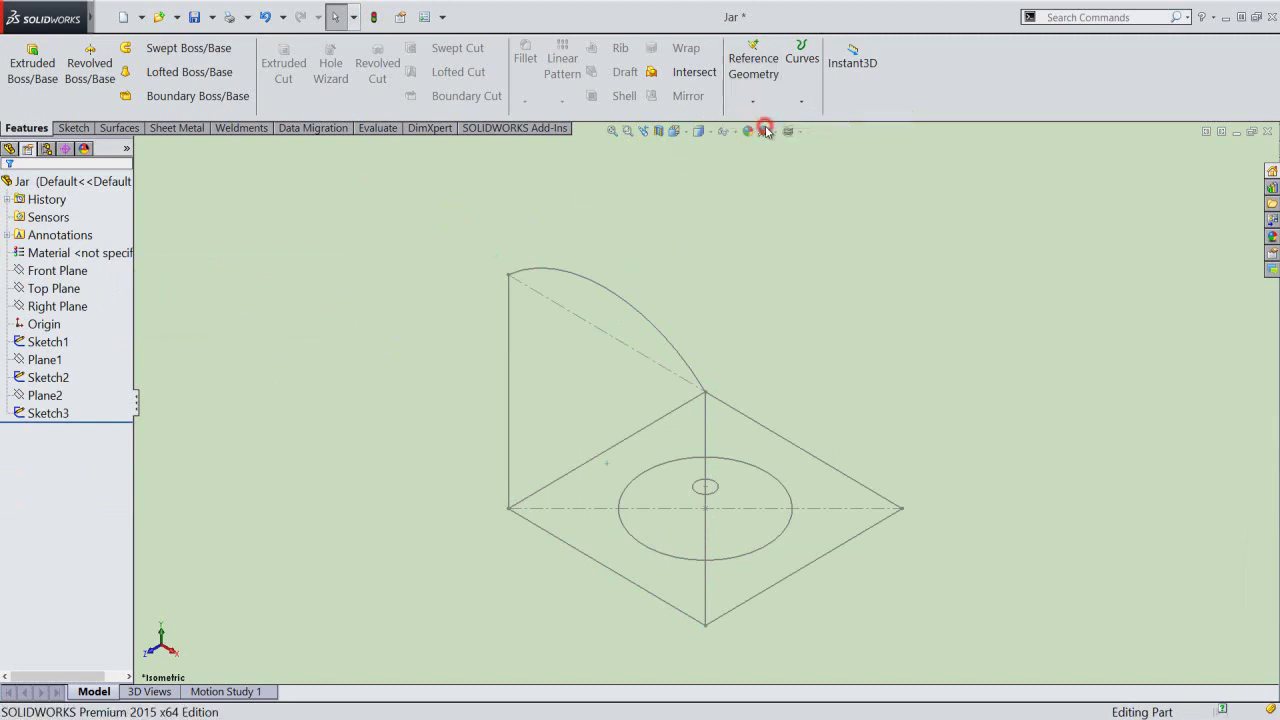
pyautogui.click(788, 442)
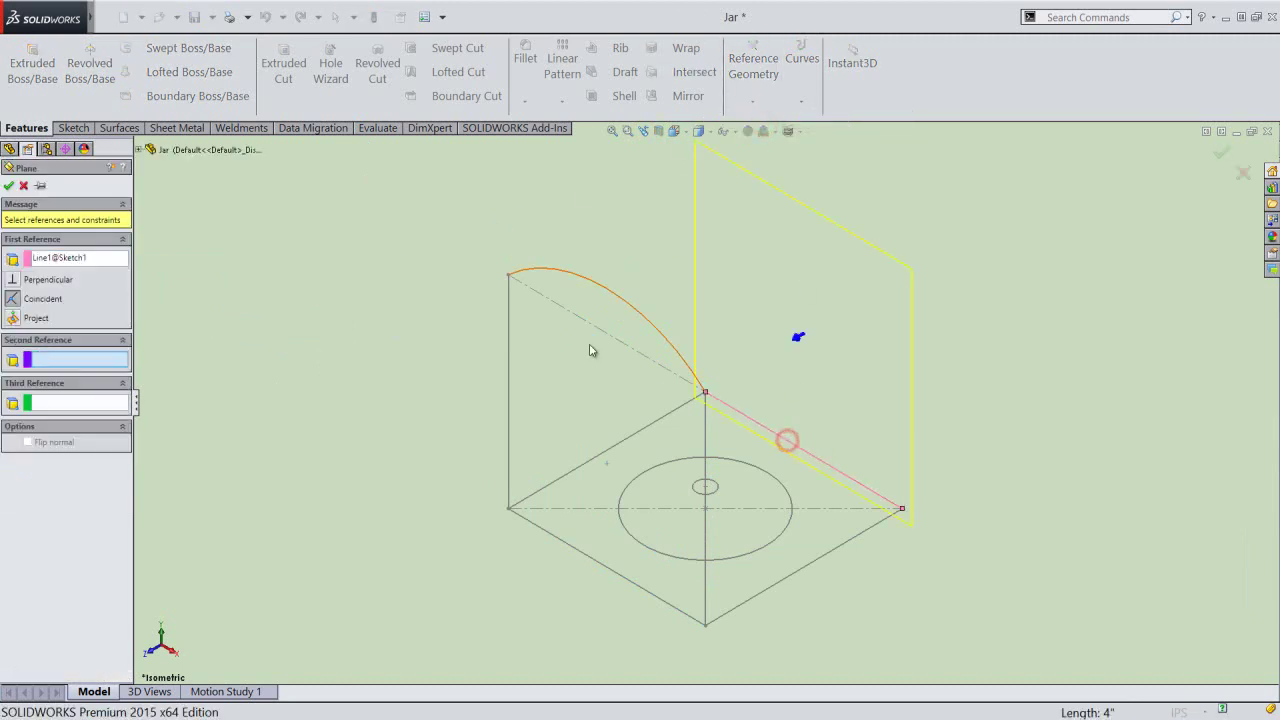
pyautogui.click(139, 150)
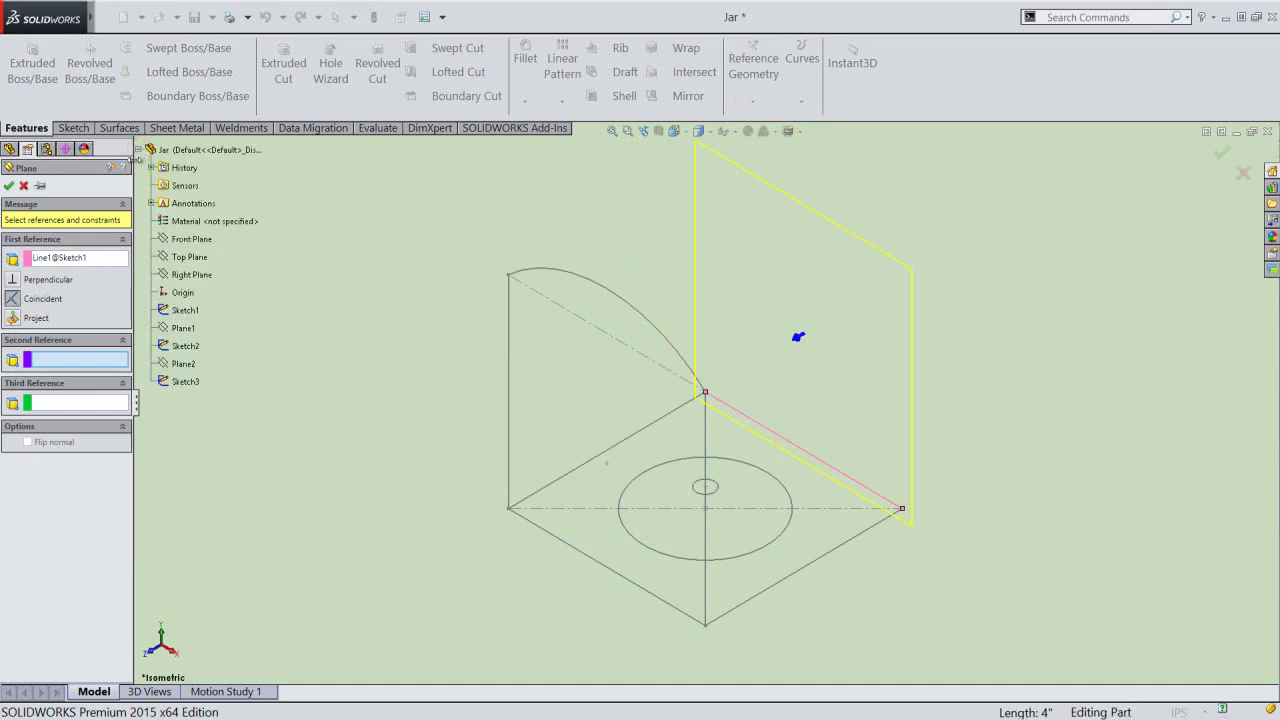
pyautogui.click(189, 257)
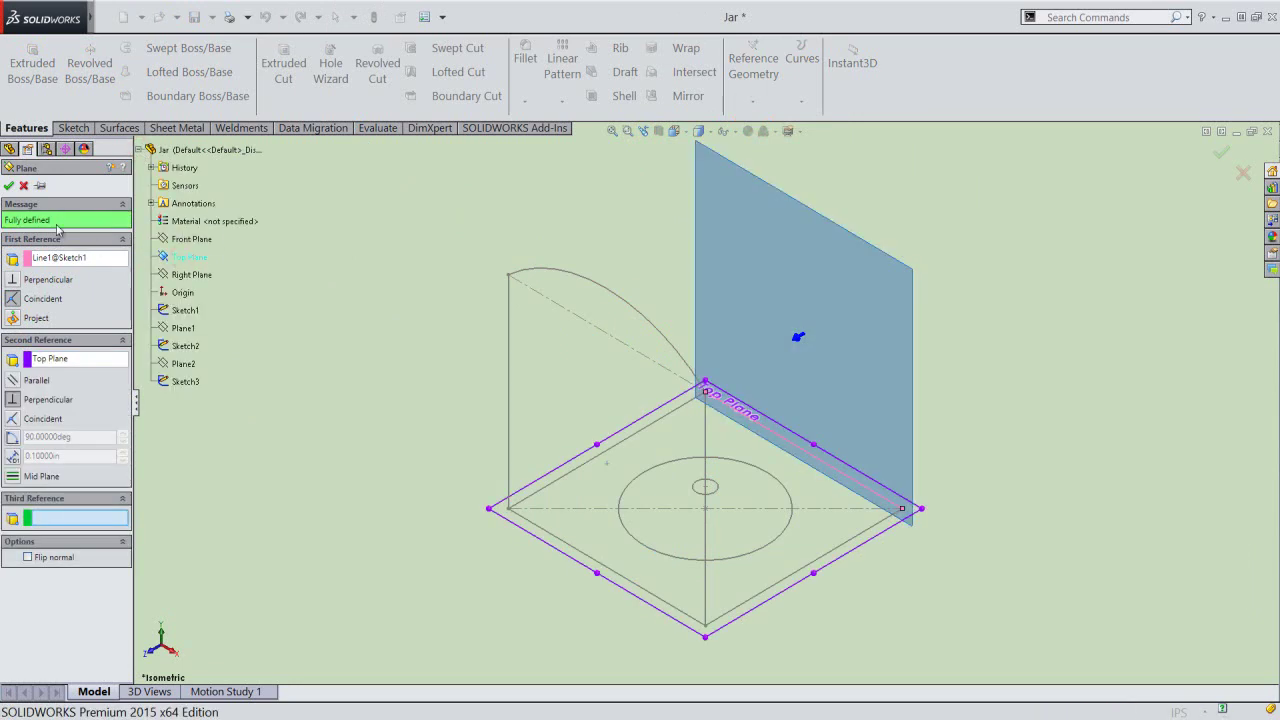
pyautogui.click(10, 186)
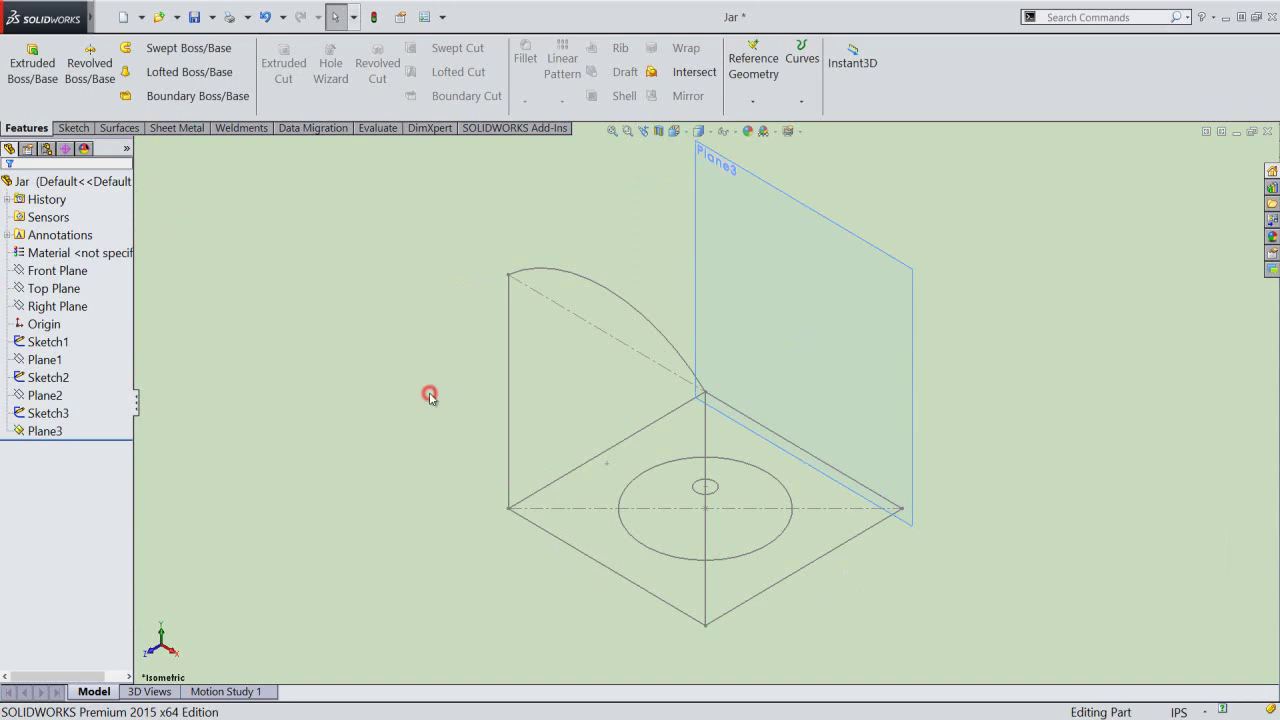
# Sketch on Plane3, converting Sketch3's arched profile chain into Sketch4.
pyautogui.click(696, 233)
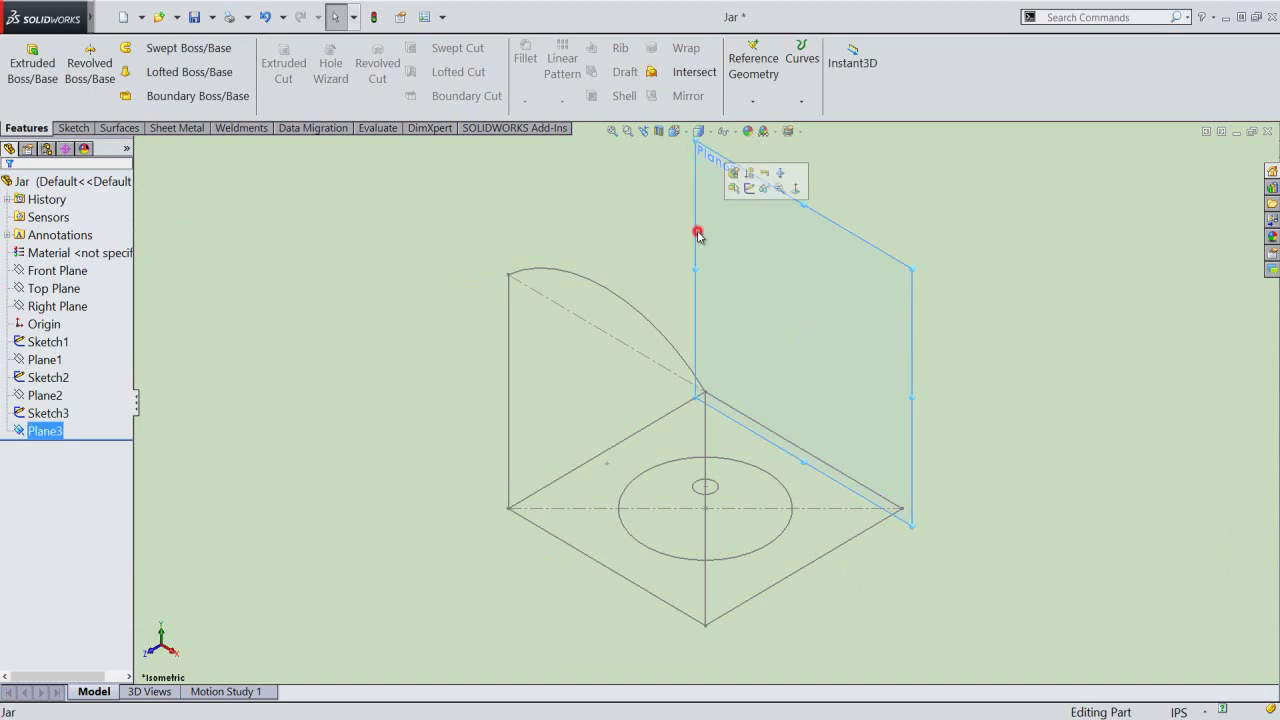
pyautogui.click(753, 194)
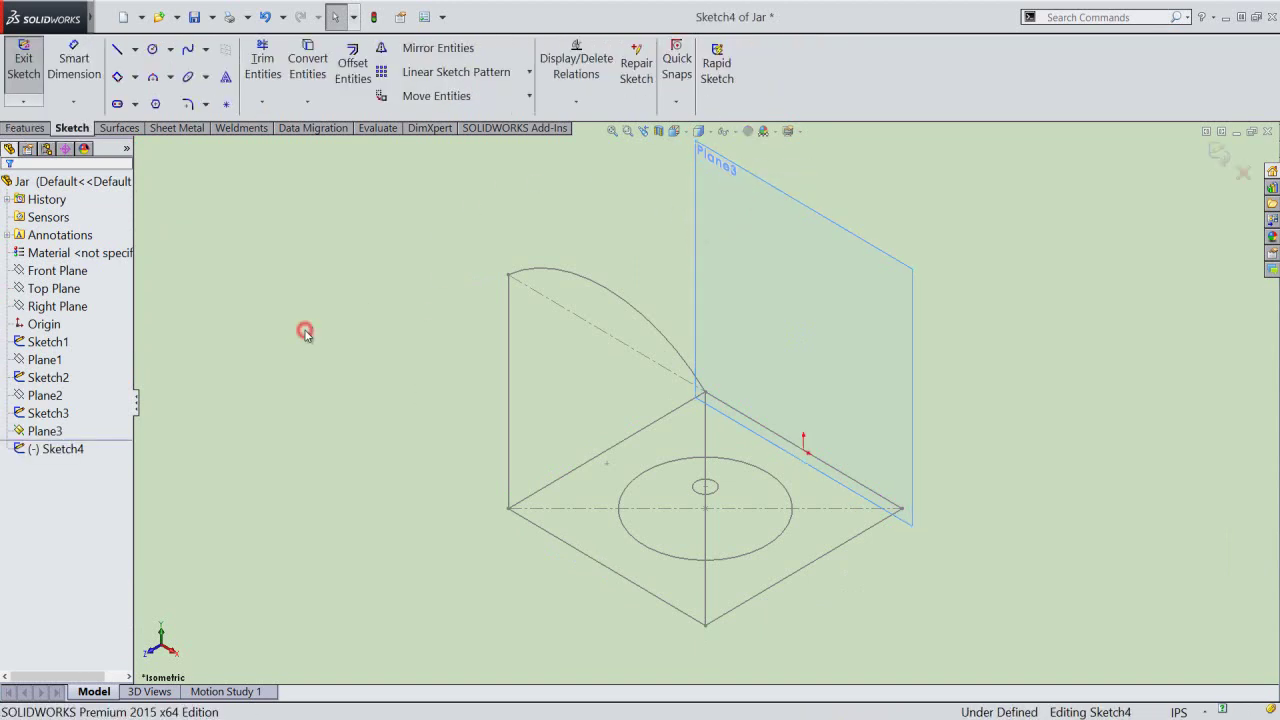
pyautogui.click(314, 71)
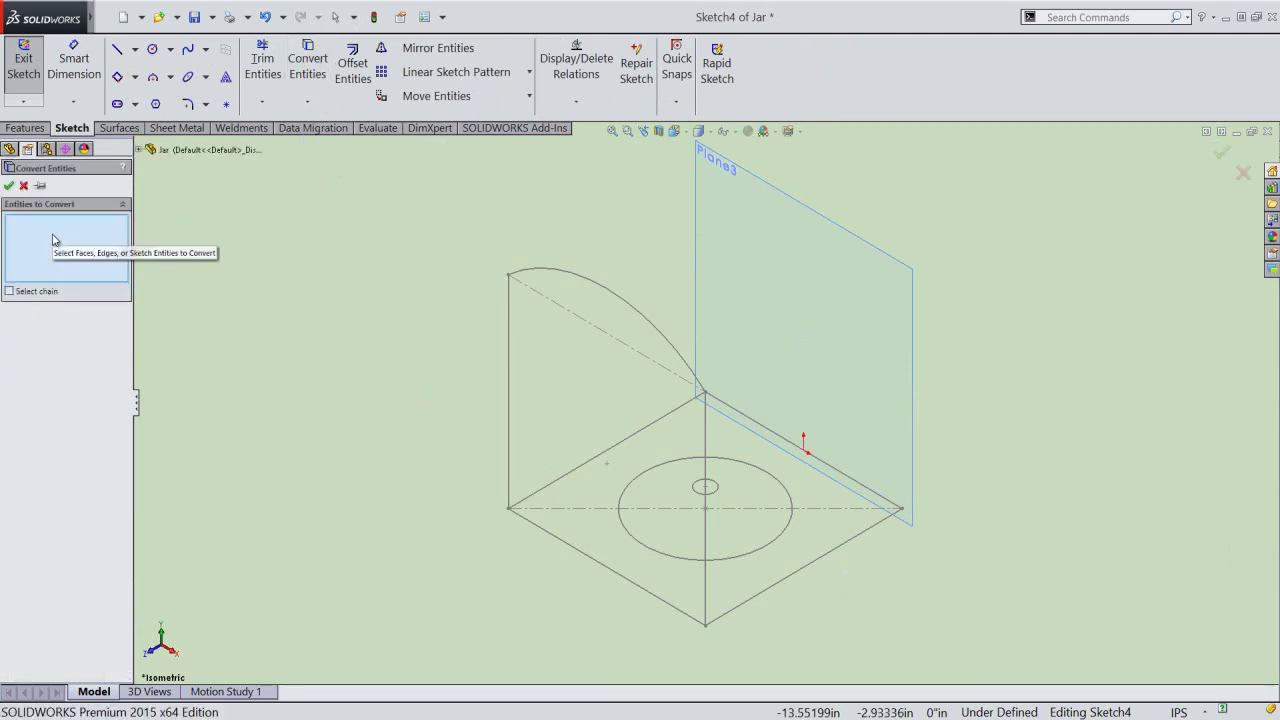
pyautogui.click(9, 292)
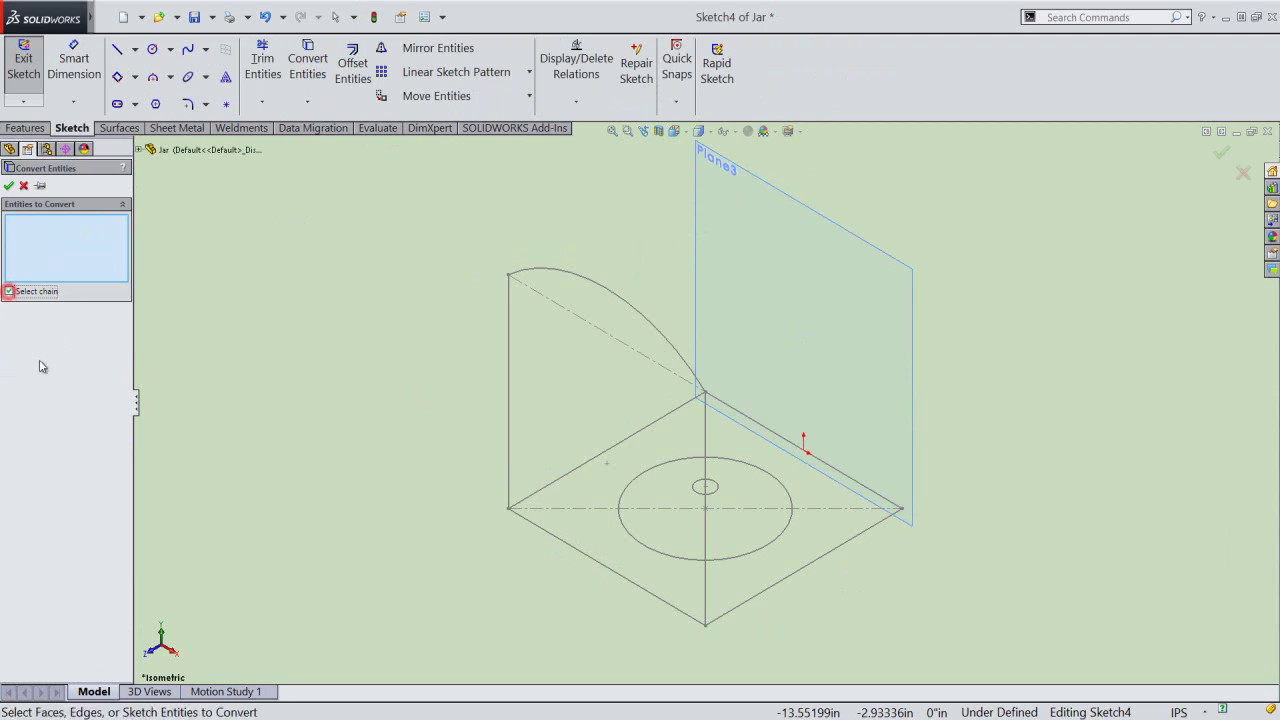
pyautogui.click(510, 356)
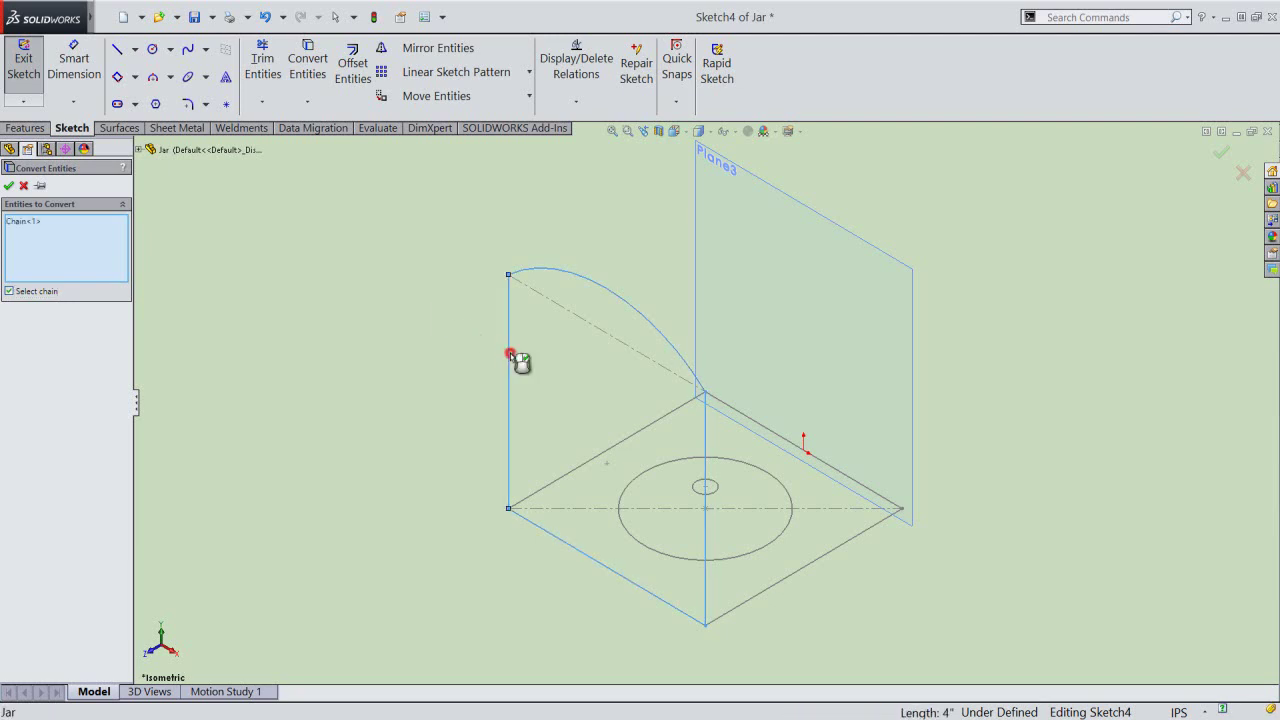
pyautogui.rightClick(291, 310)
pyautogui.click(335, 392)
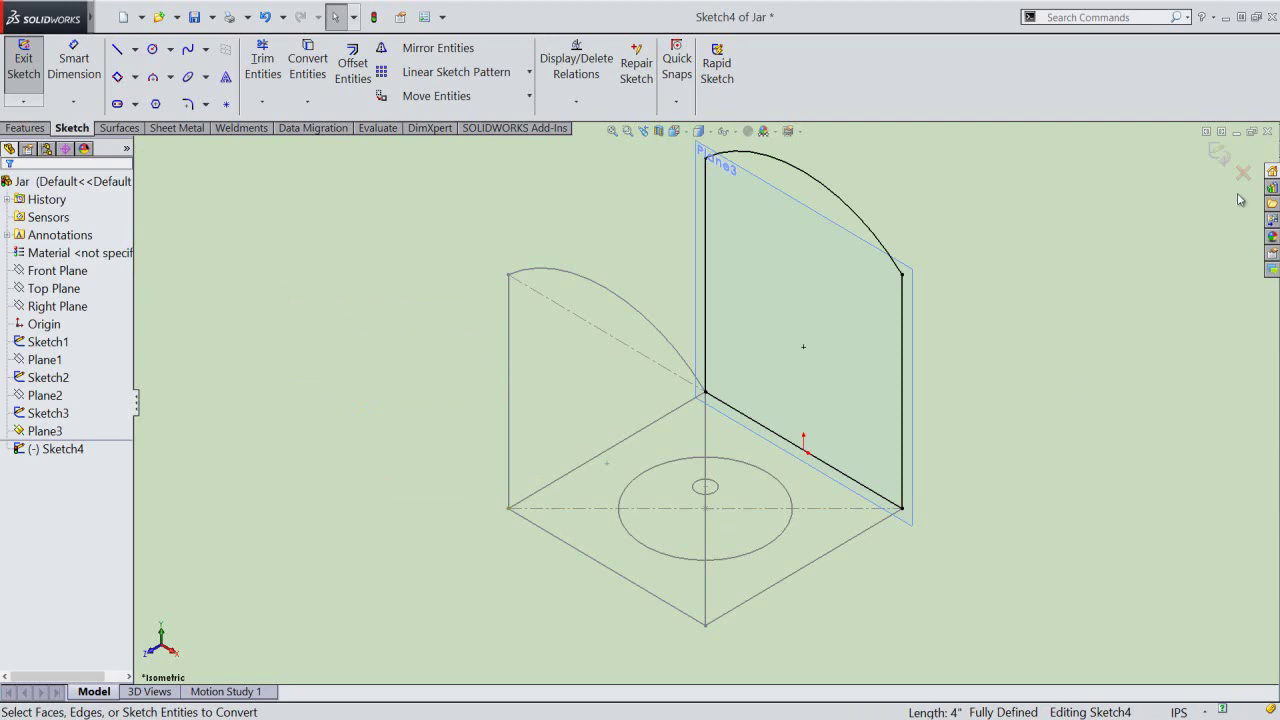
pyautogui.click(1218, 153)
# Hide Plane3 and create Plane4 through base edge Line4, perpendicular to the Top Plane.
pyautogui.click(1073, 404)
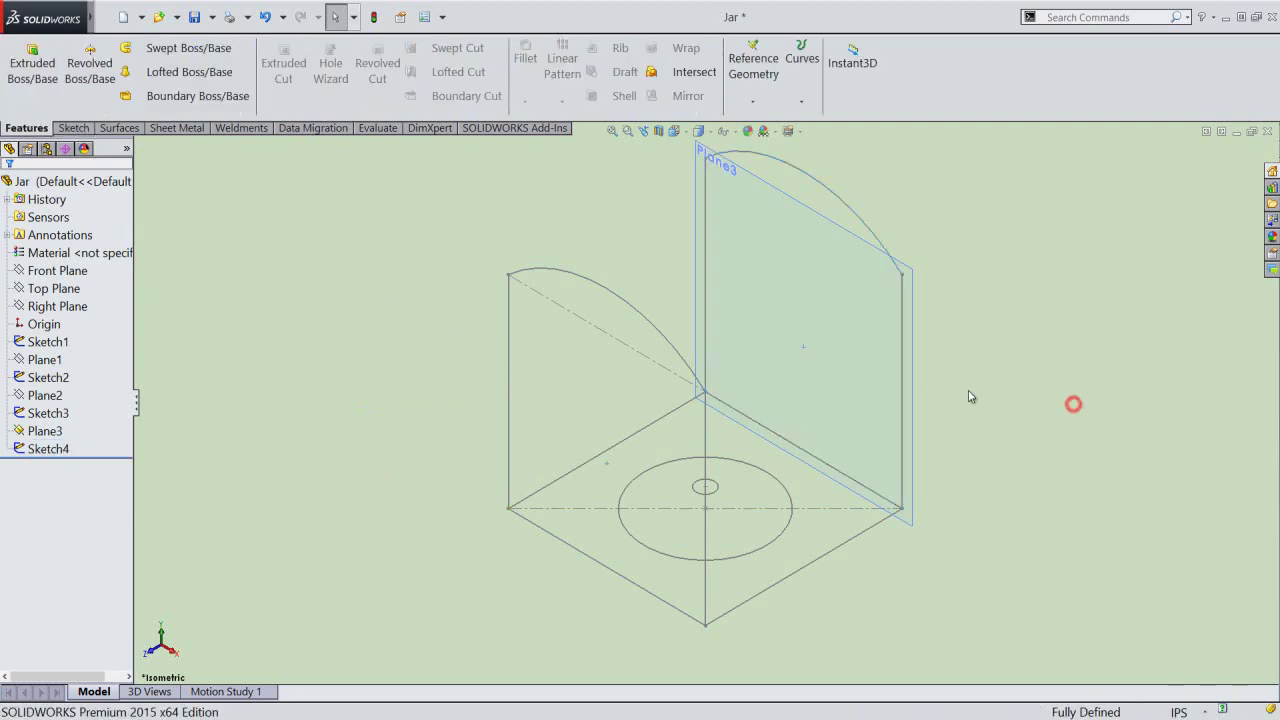
pyautogui.click(915, 377)
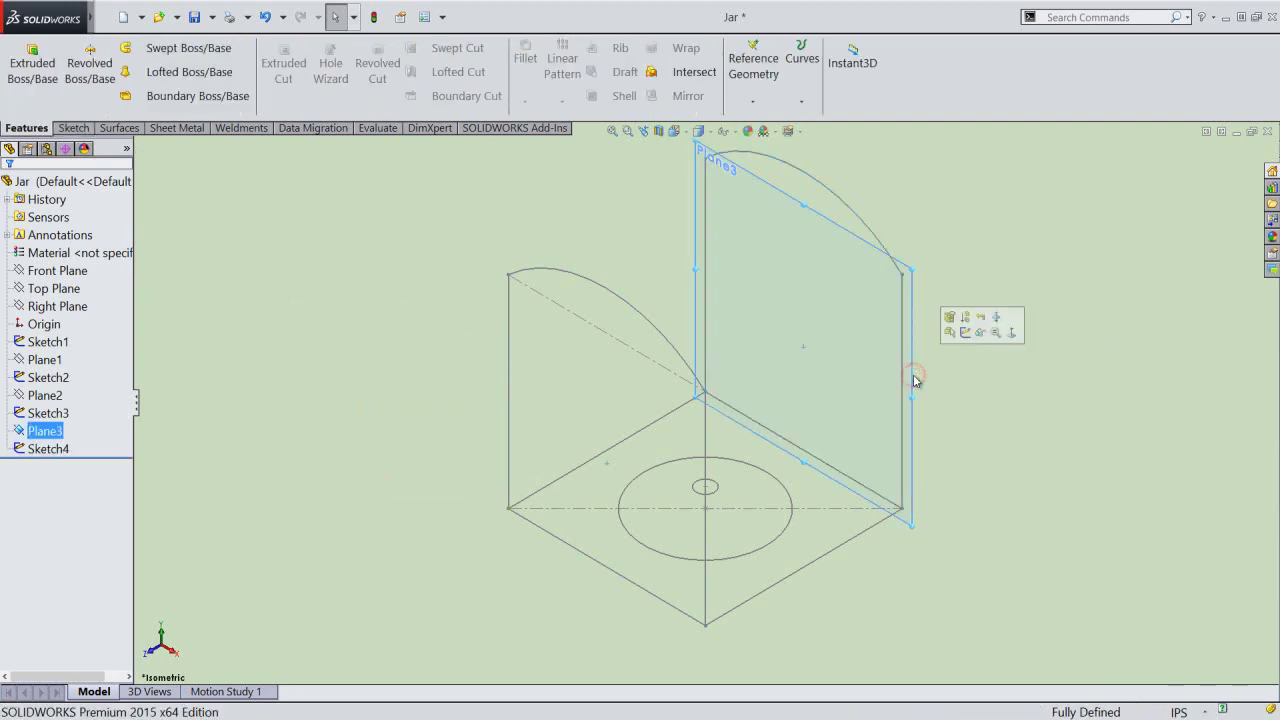
pyautogui.click(980, 333)
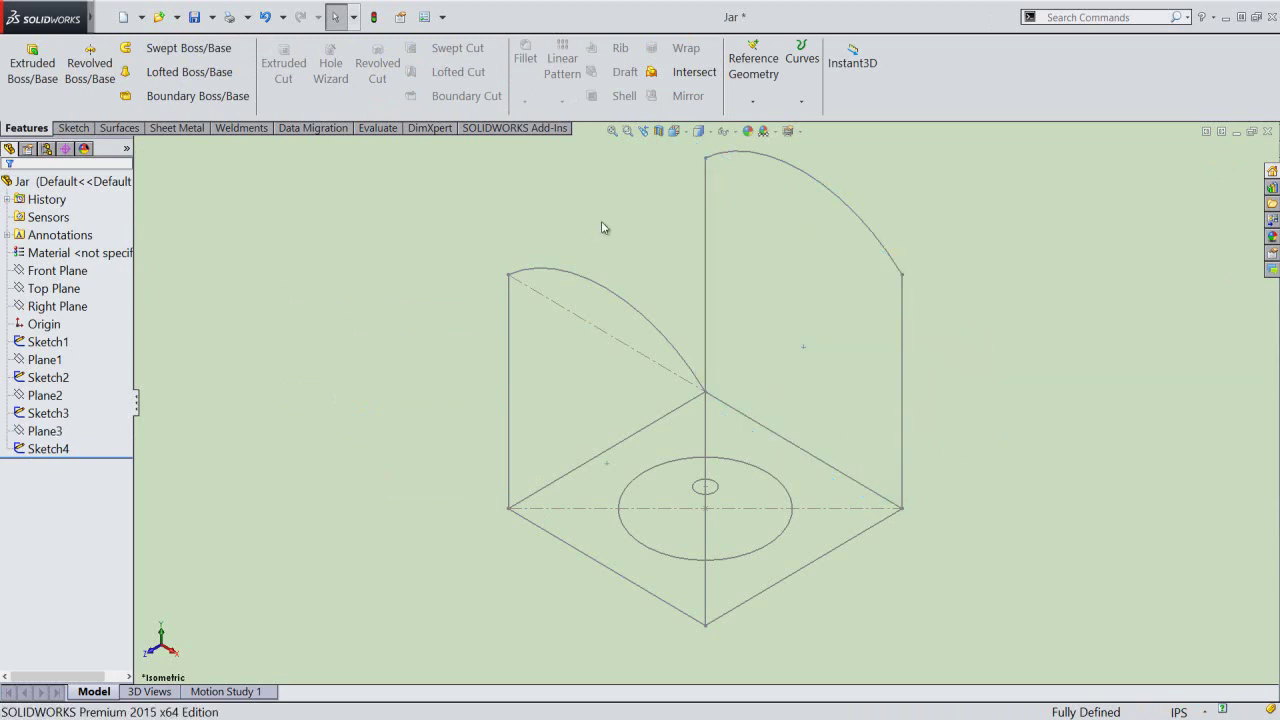
pyautogui.click(752, 101)
pyautogui.click(763, 194)
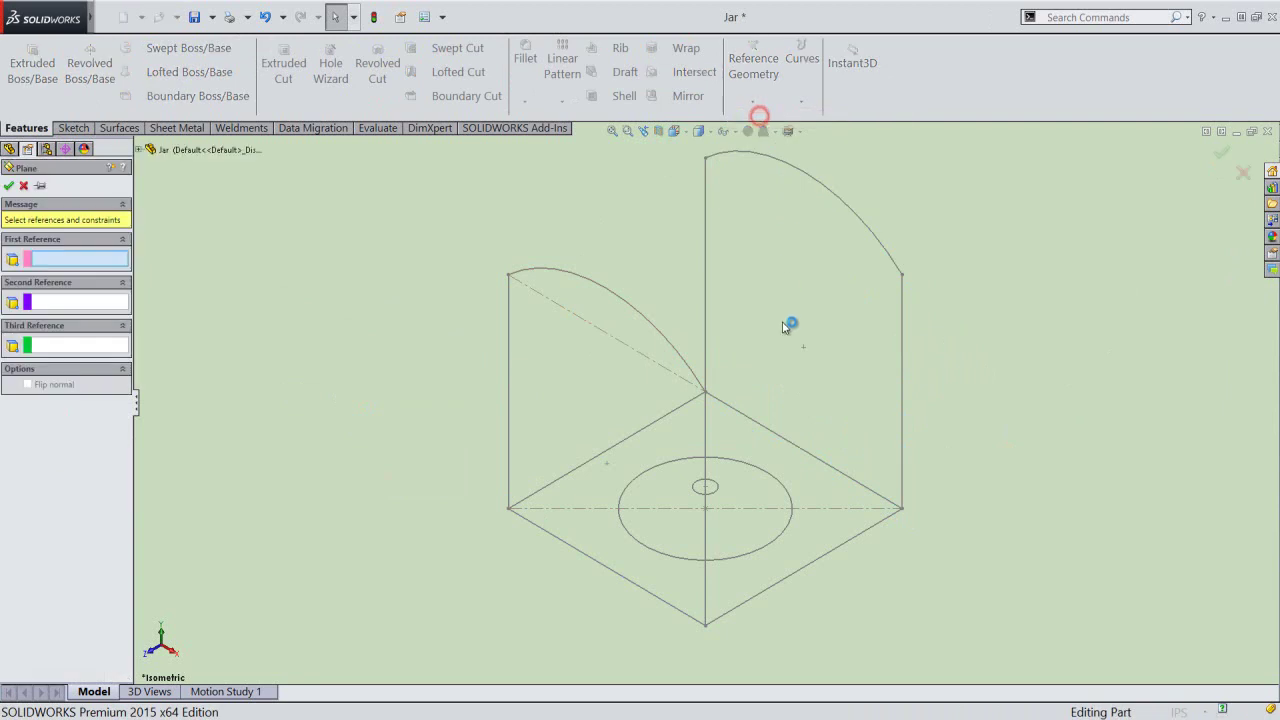
pyautogui.click(835, 545)
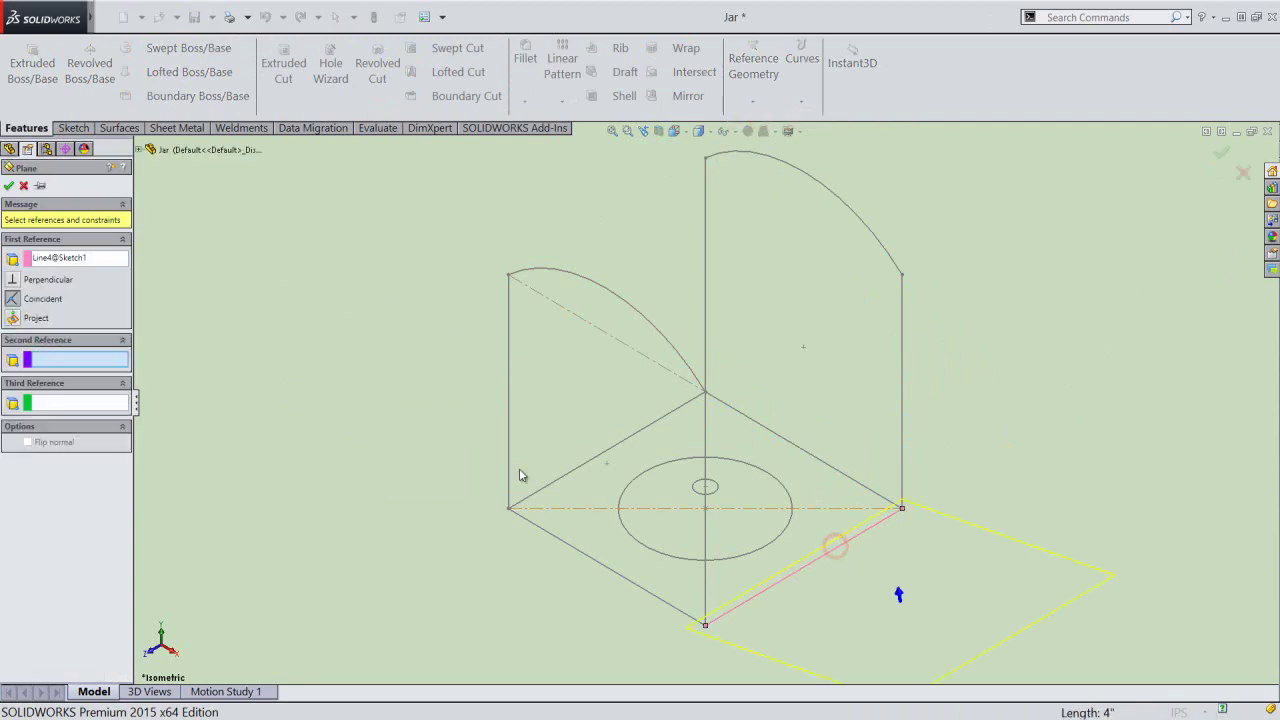
pyautogui.click(139, 150)
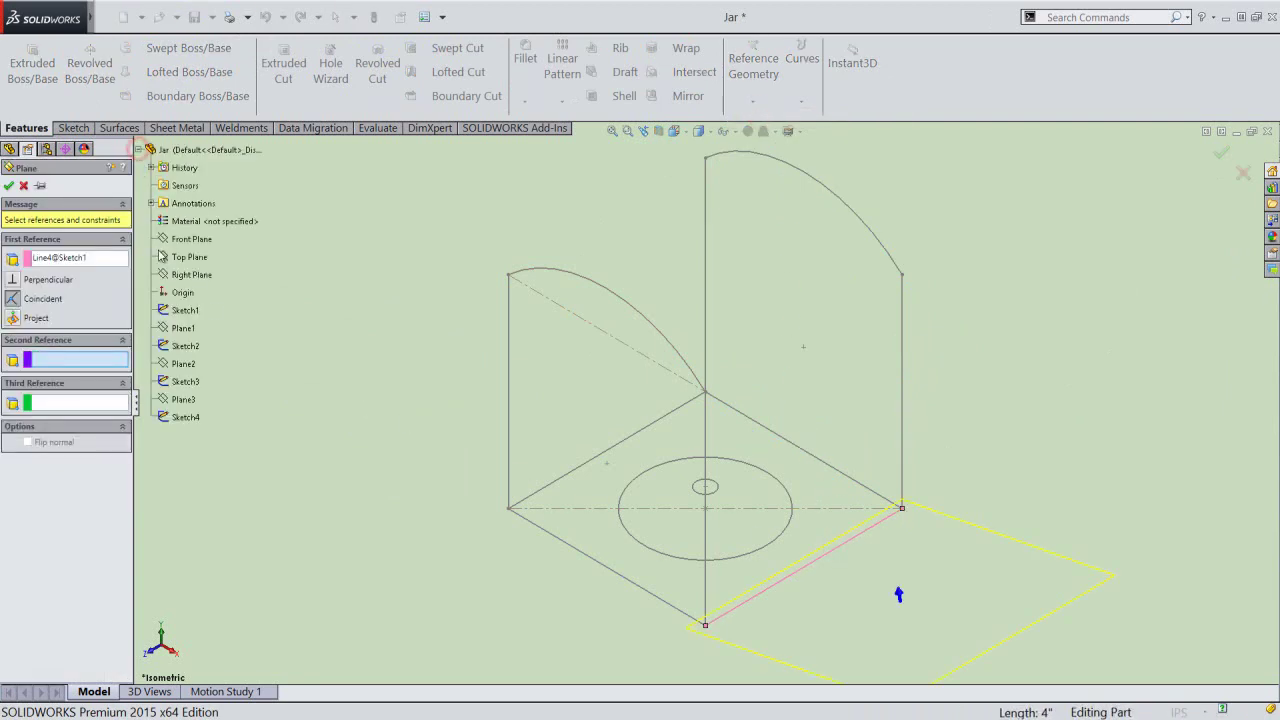
pyautogui.click(180, 257)
pyautogui.click(9, 186)
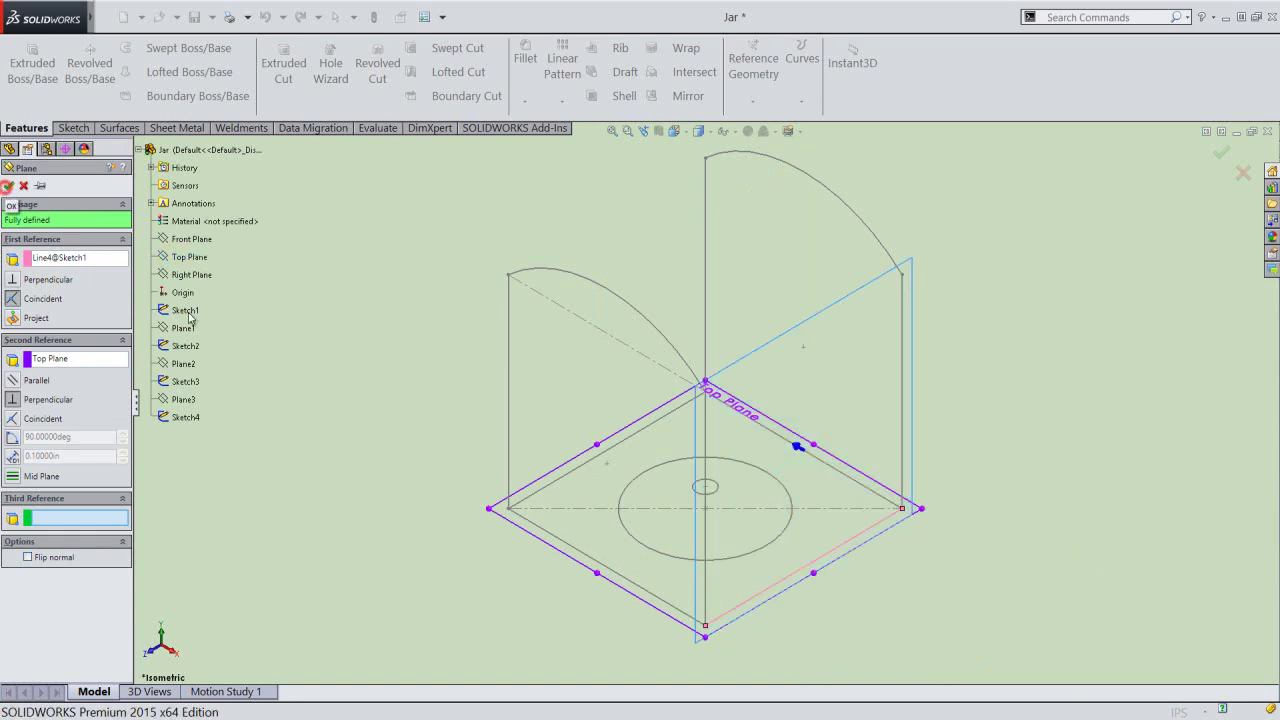
# On Plane4, convert Line4@Sketch3, Line4@Sketch1 and Line5@Sketch4 into Sketch5.
pyautogui.click(314, 384)
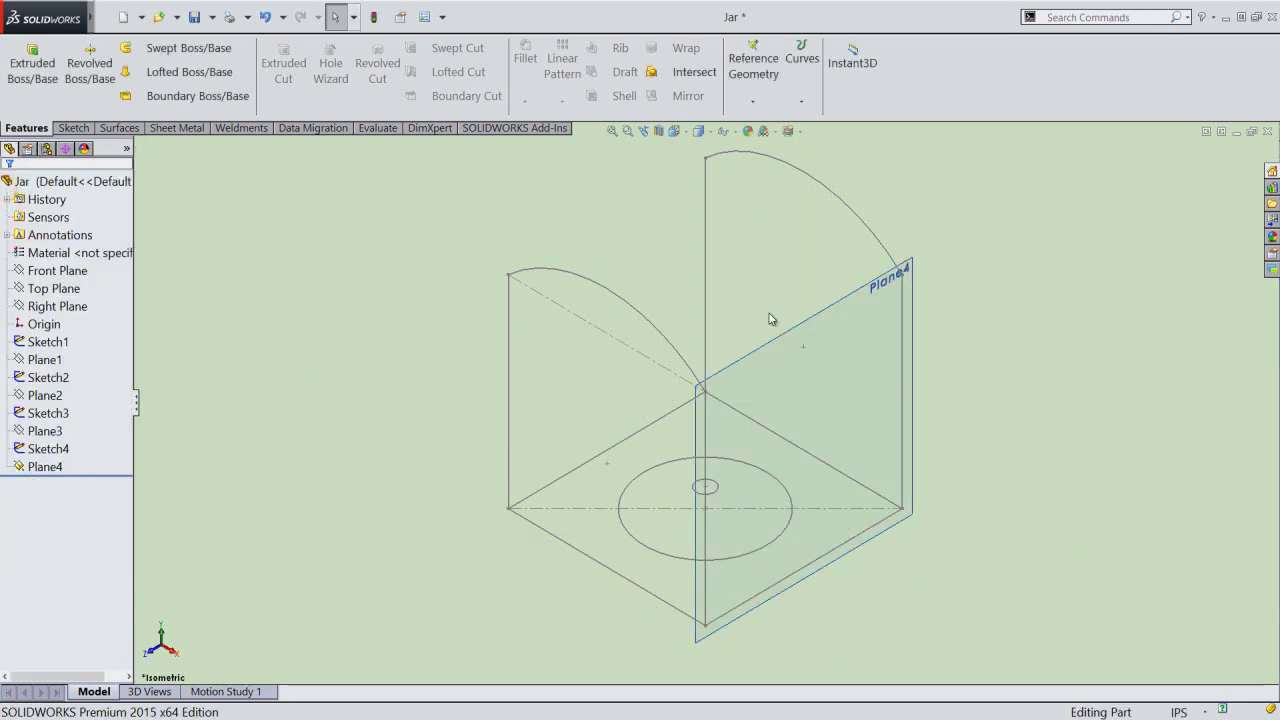
pyautogui.click(785, 333)
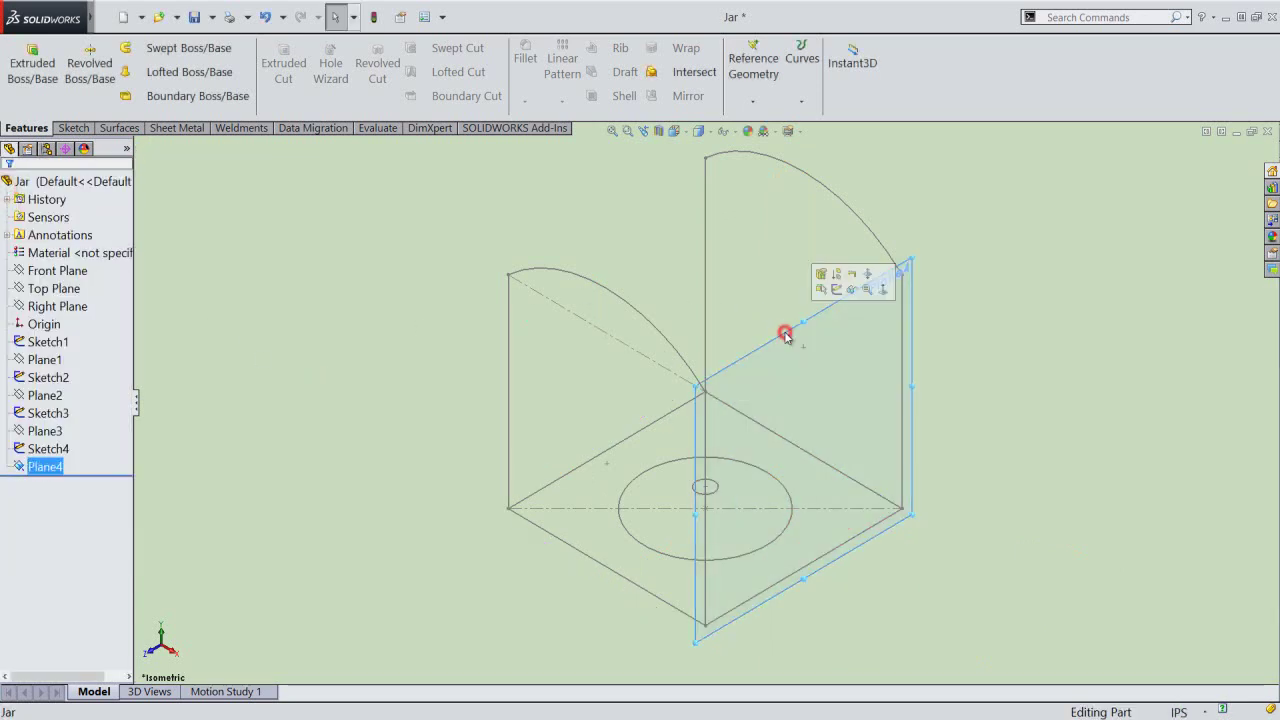
pyautogui.click(837, 290)
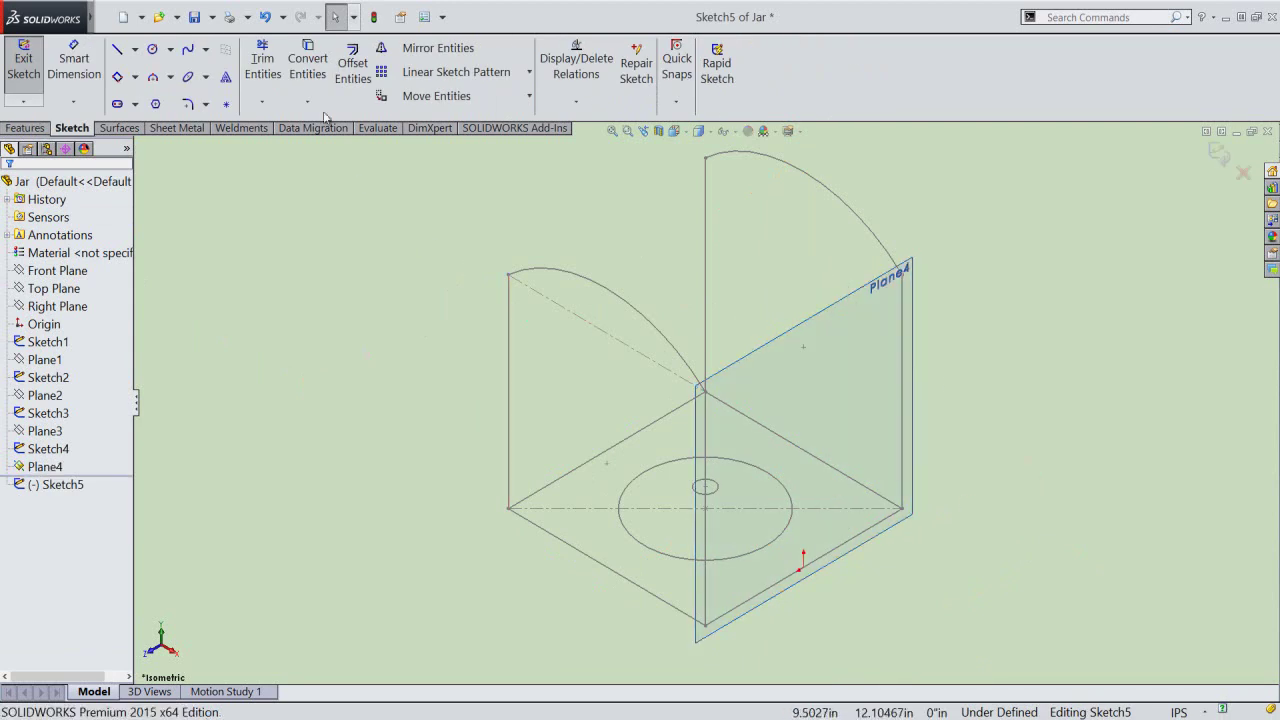
pyautogui.click(308, 62)
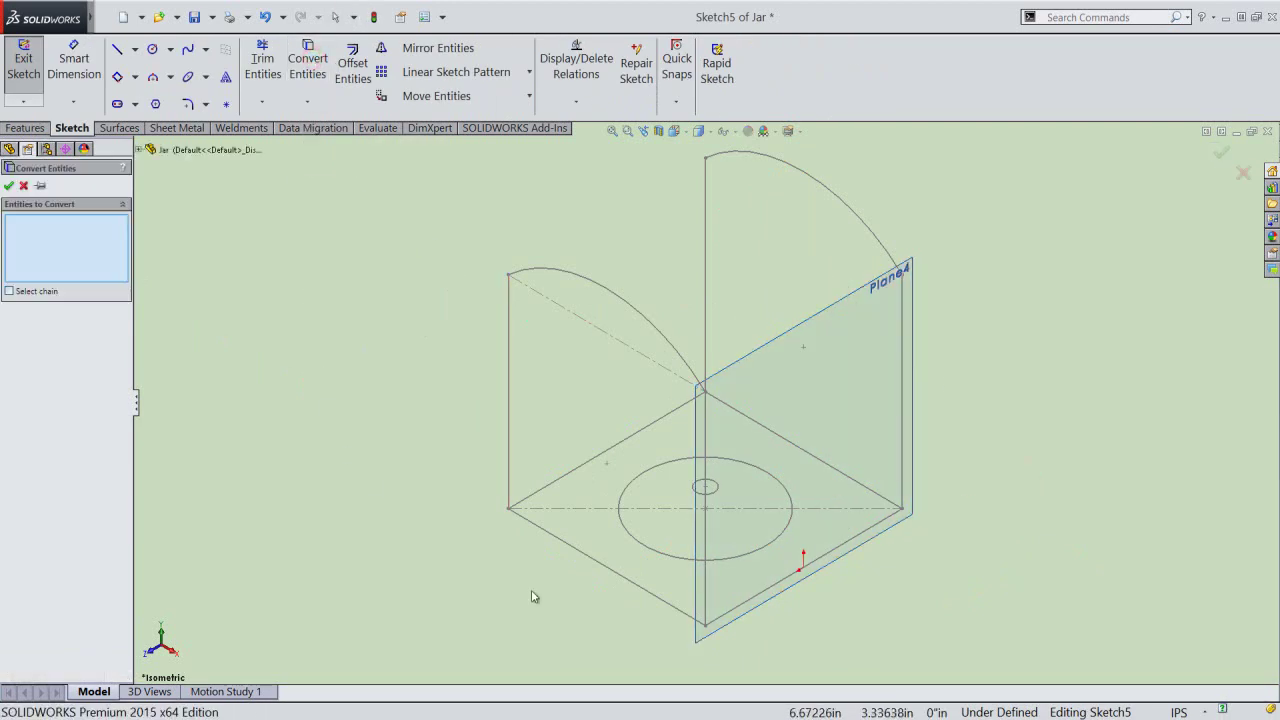
pyautogui.moveTo(707, 590); pyautogui.dragTo(675, 553, button='middle')
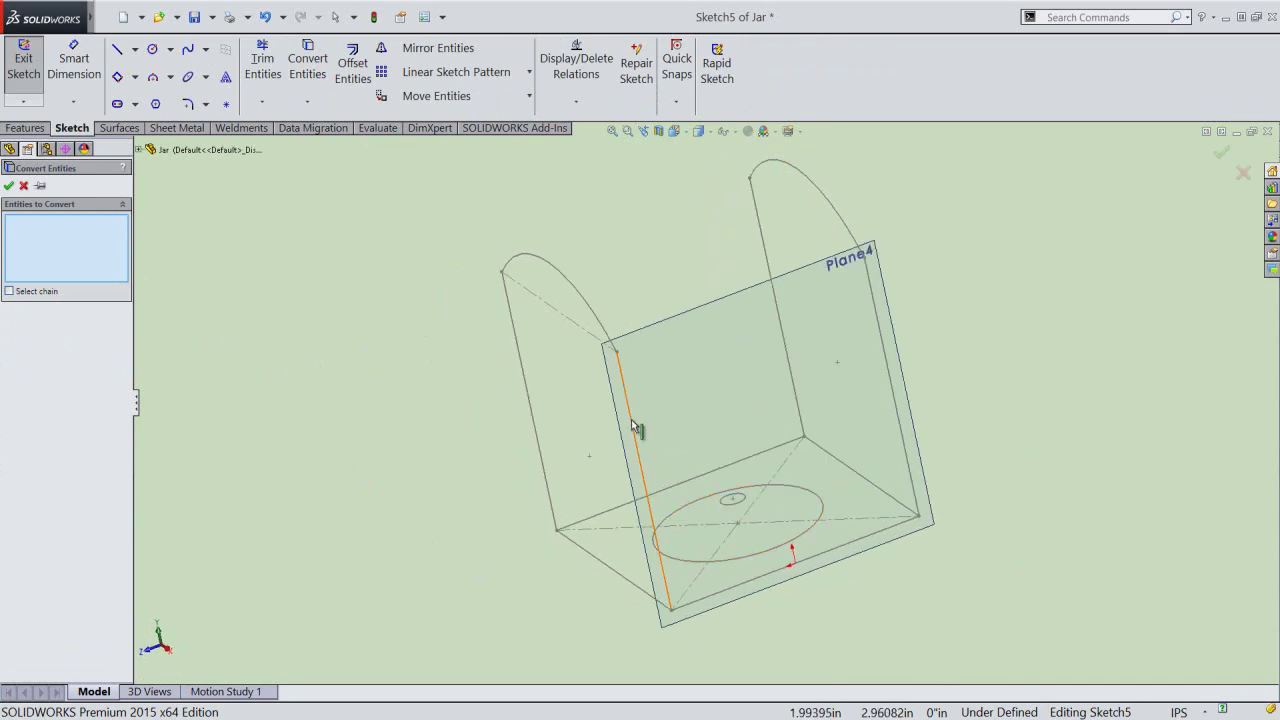
pyautogui.click(631, 419)
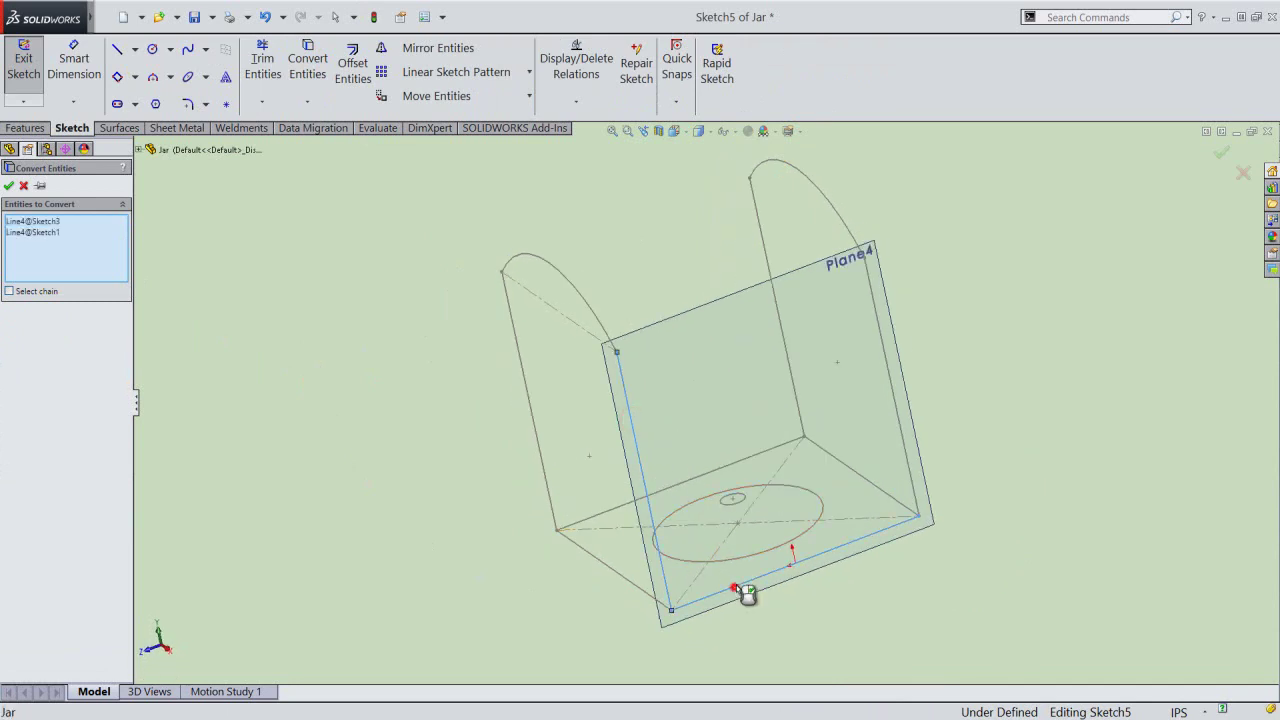
pyautogui.click(898, 418)
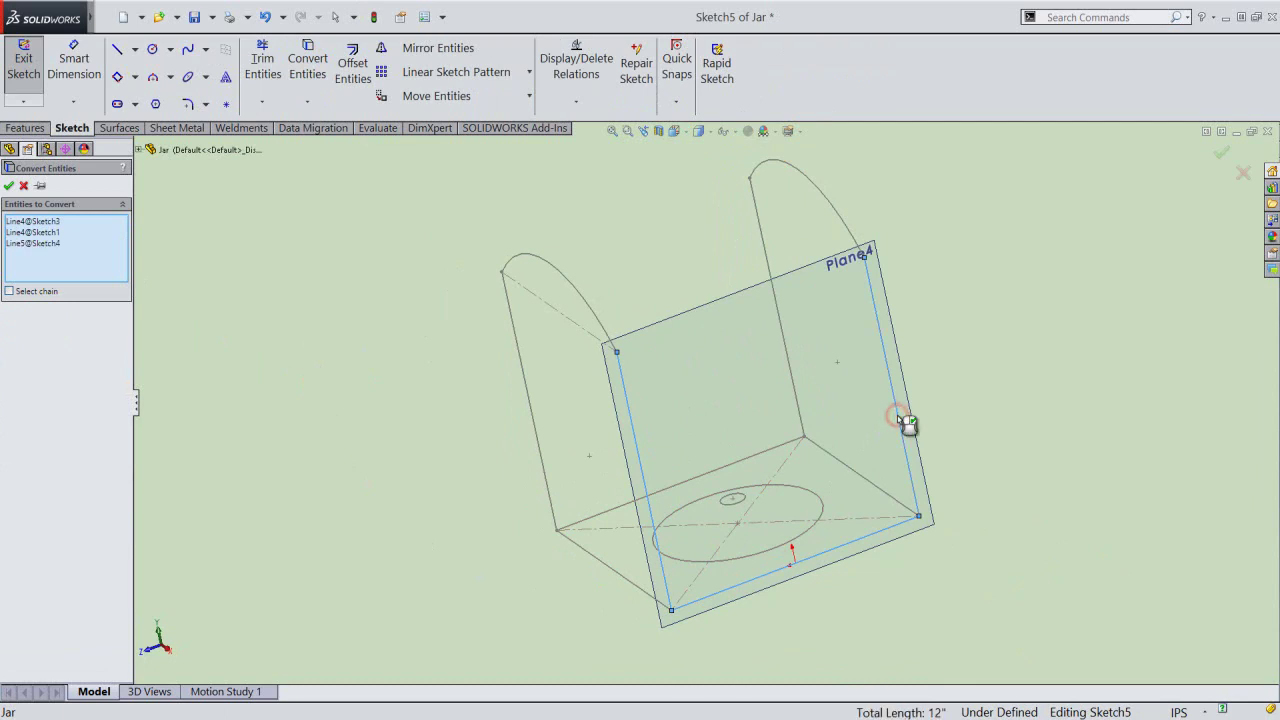
pyautogui.rightClick(932, 301)
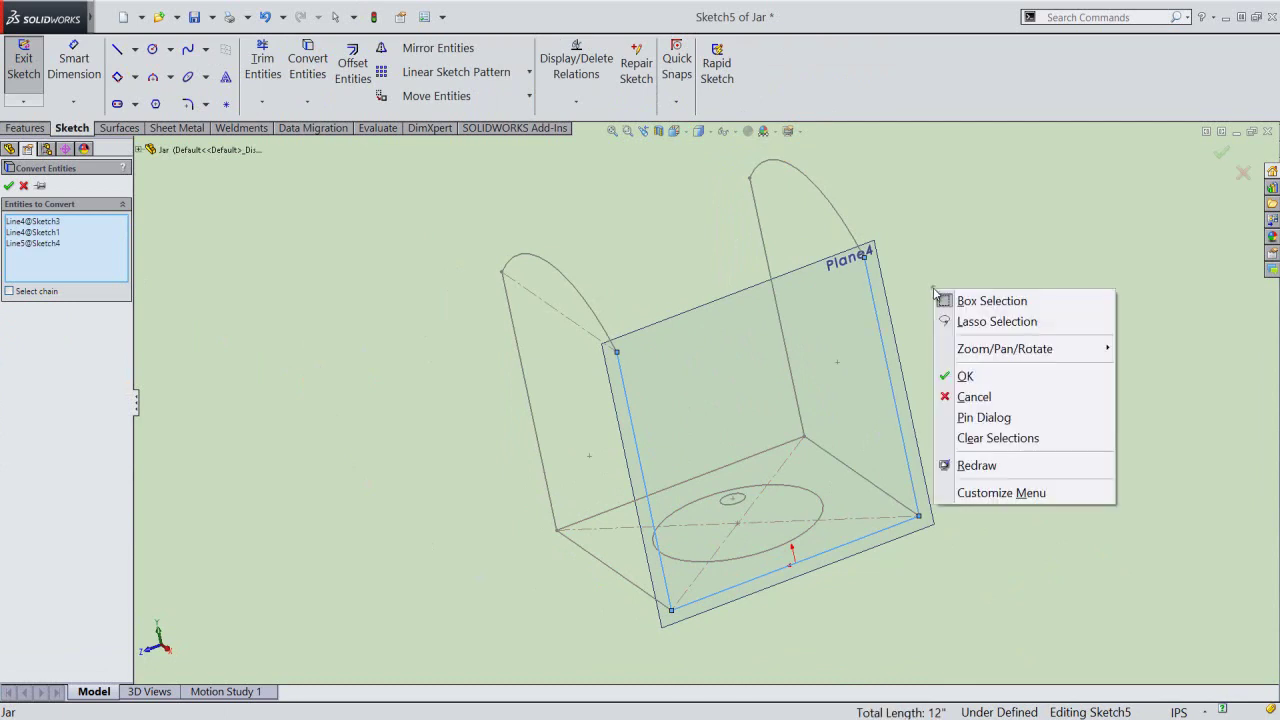
pyautogui.click(980, 376)
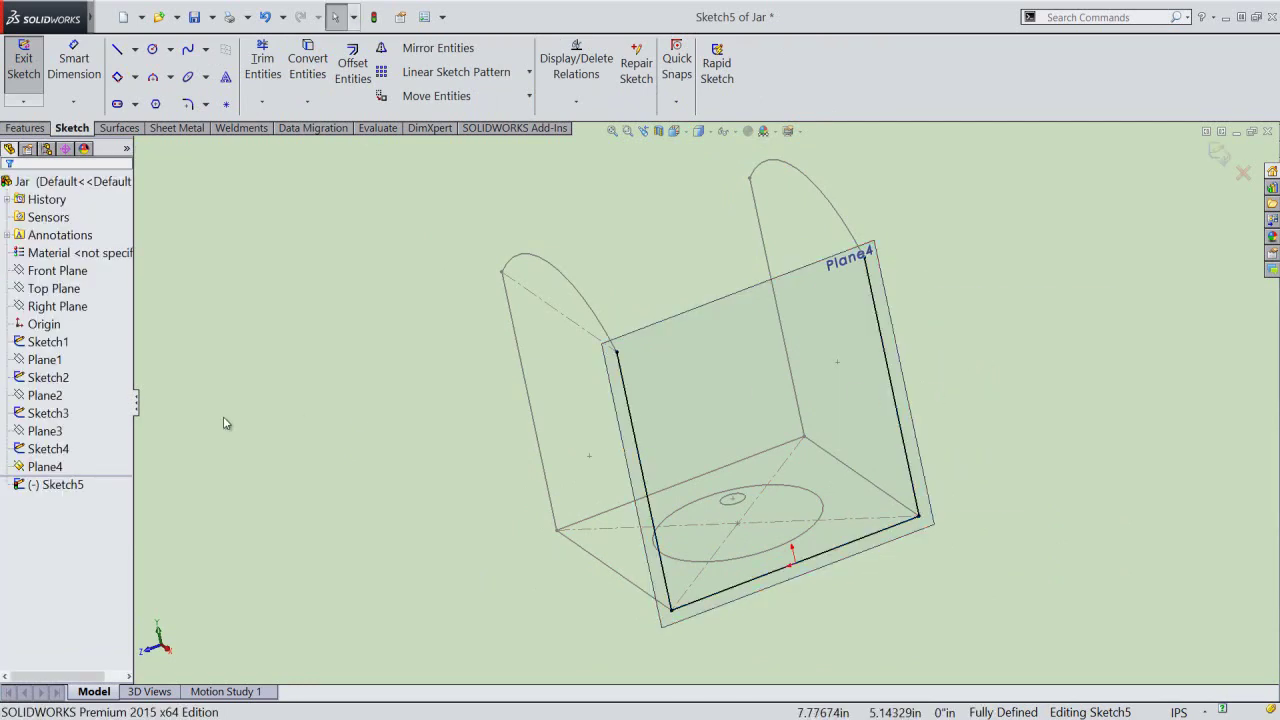
pyautogui.click(45, 466)
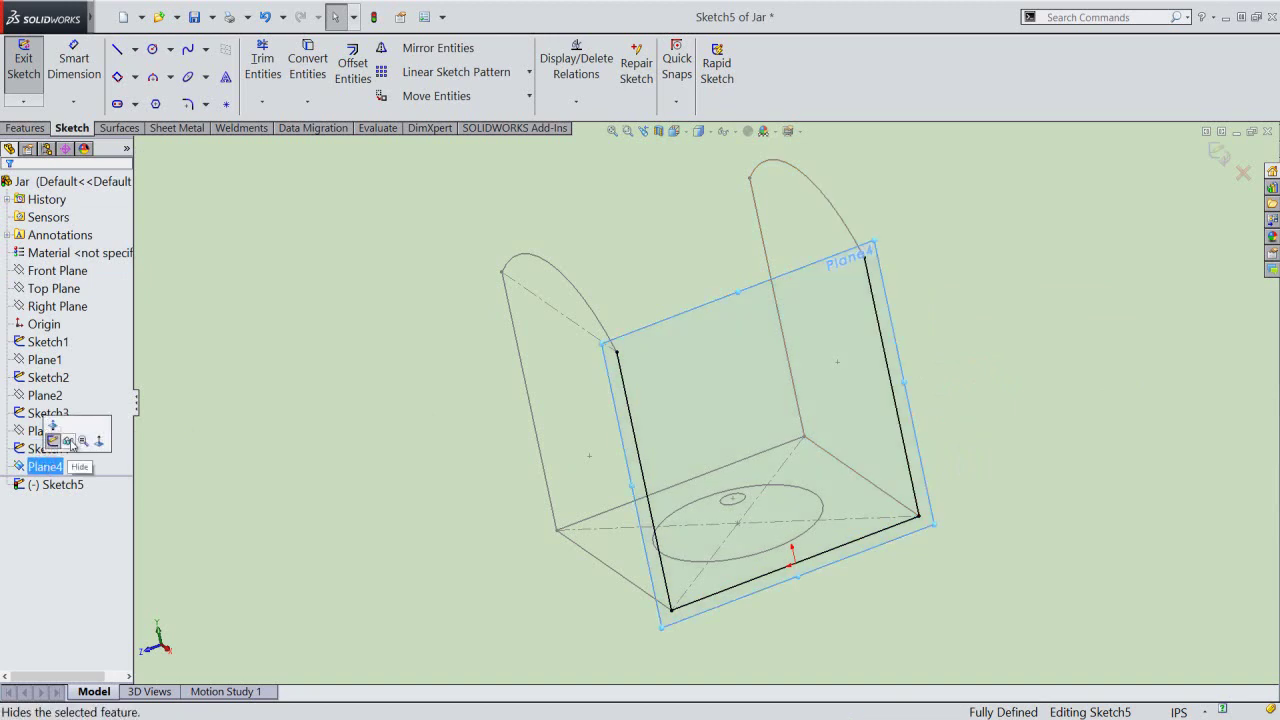
# Hide Plane4 and, in Right view, draw an upward R3 arc joining both side-line tops.
pyautogui.click(70, 441)
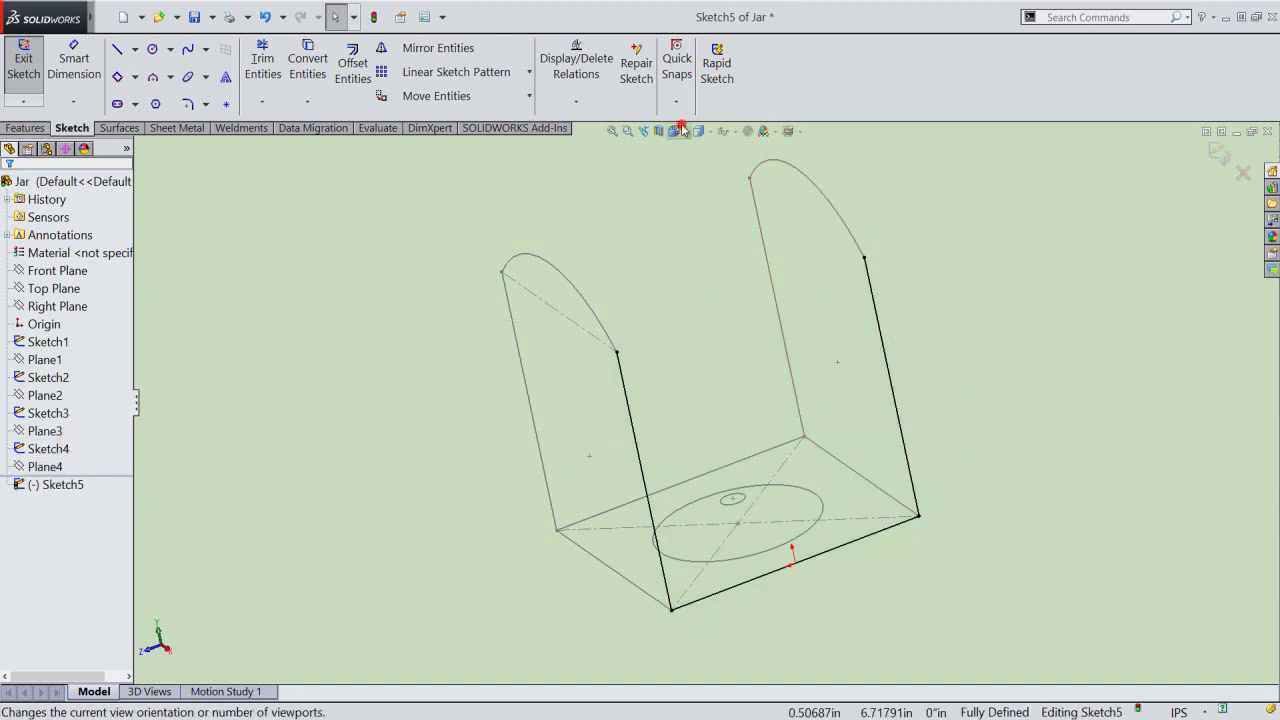
pyautogui.click(683, 131)
pyautogui.click(736, 403)
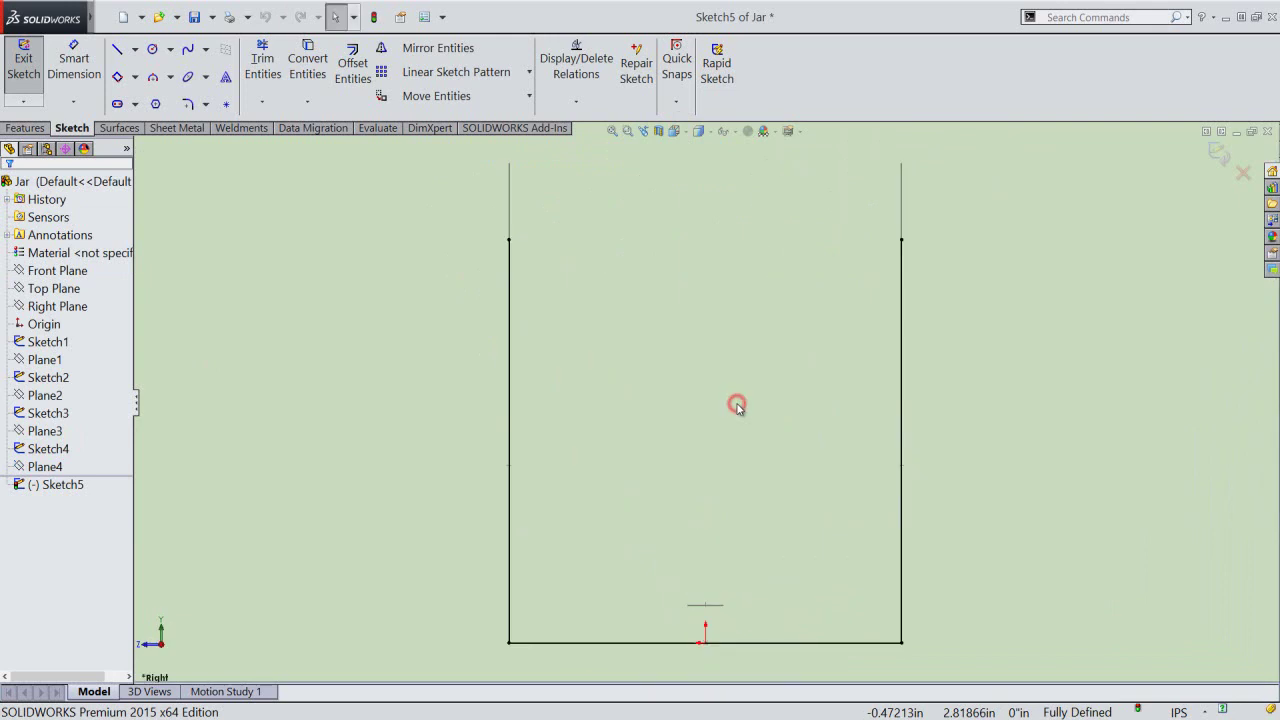
pyautogui.rightClick(704, 310)
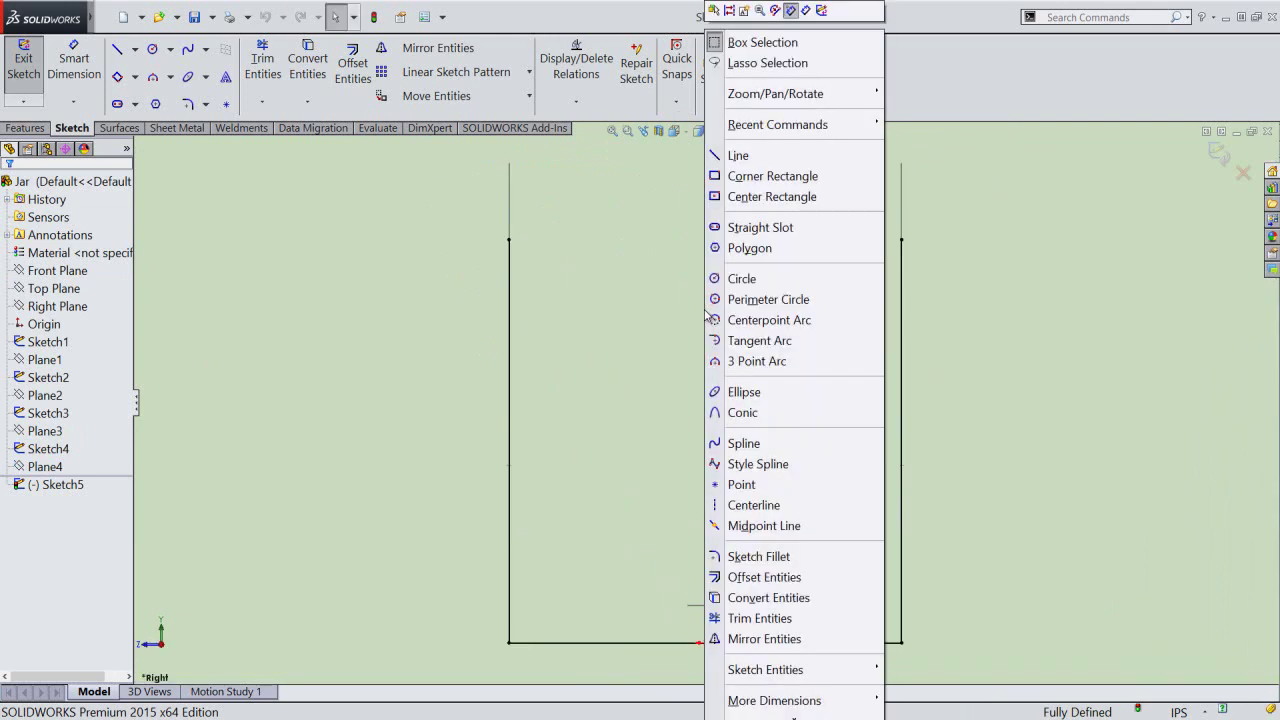
pyautogui.click(732, 360)
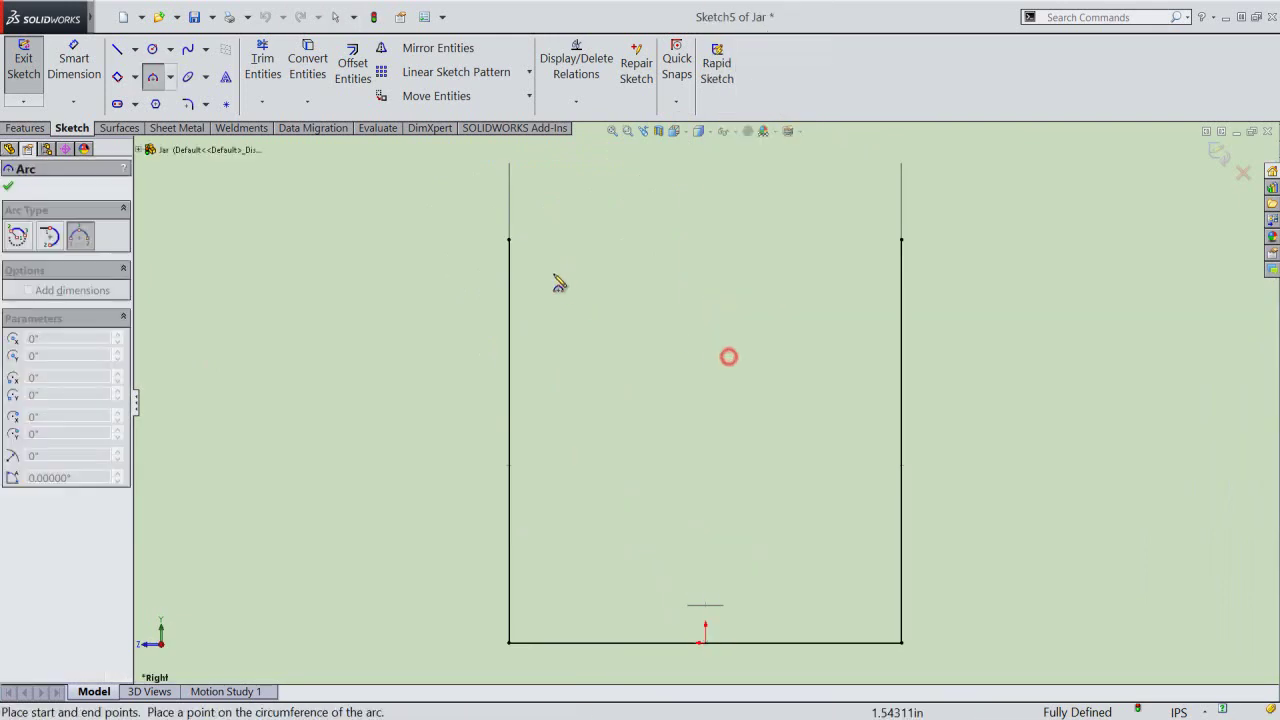
pyautogui.click(509, 240)
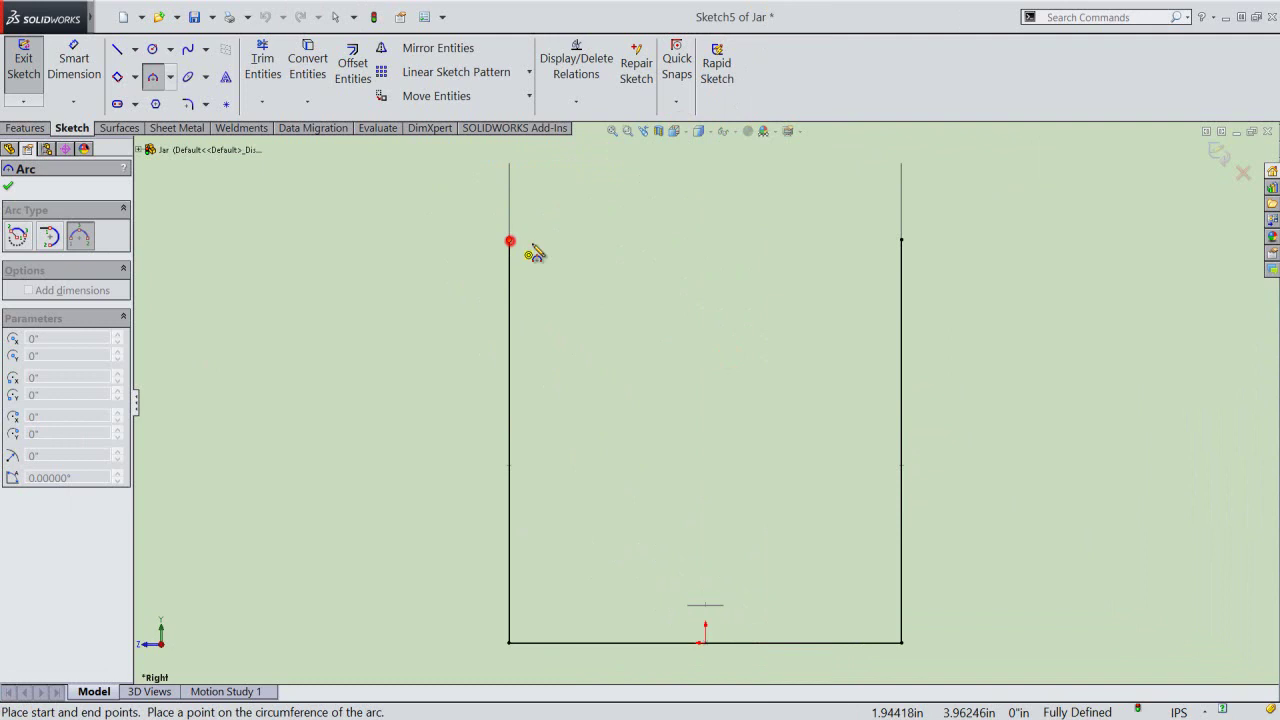
pyautogui.click(901, 240)
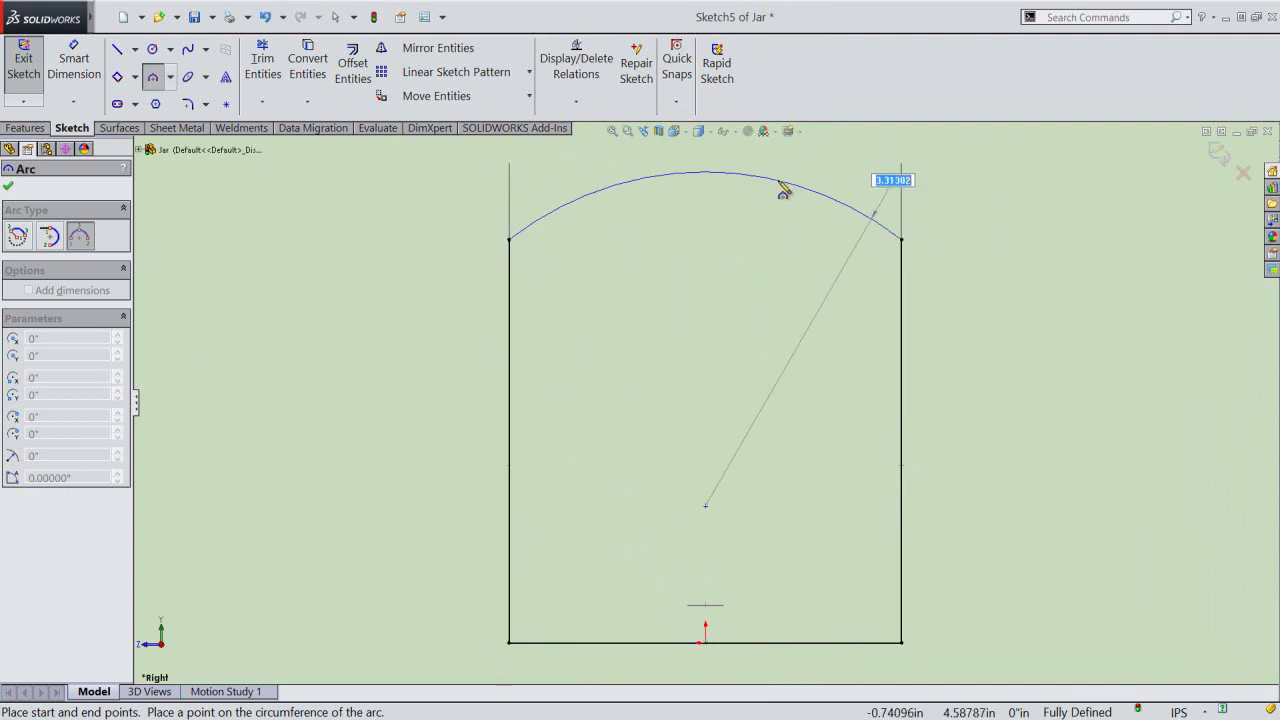
pyautogui.click(783, 190)
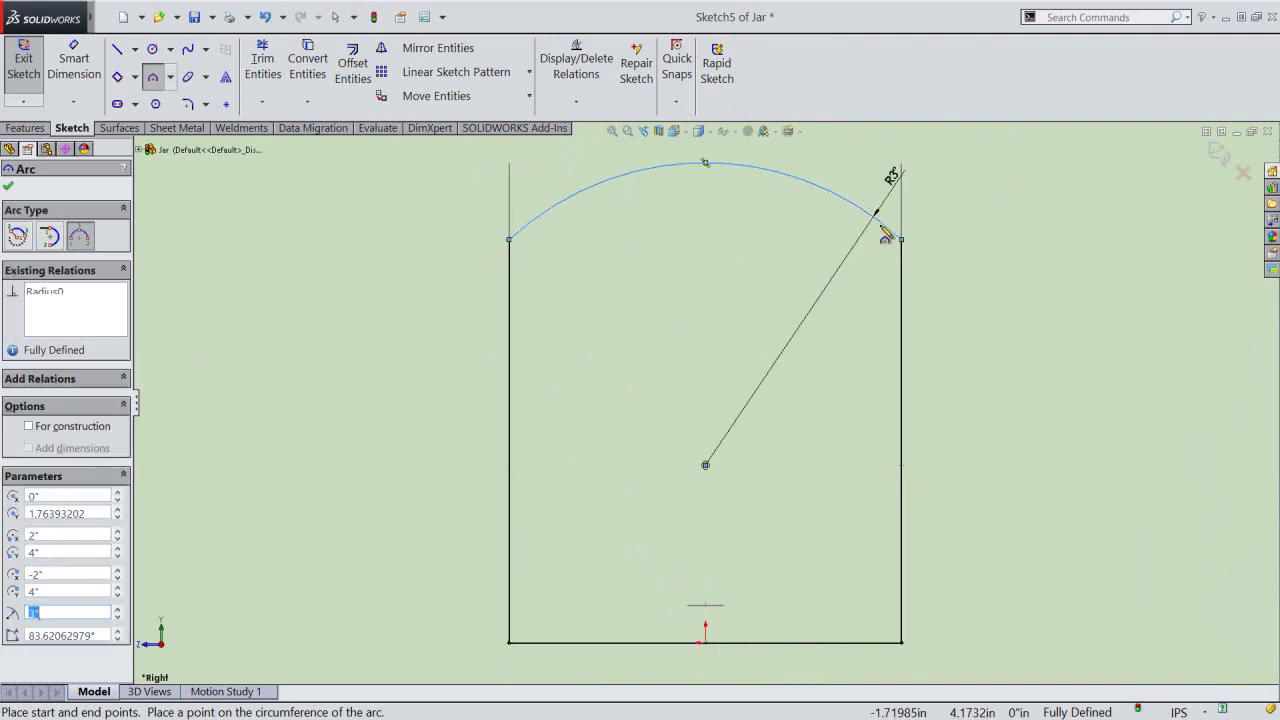
pyautogui.rightClick(952, 296)
pyautogui.click(987, 308)
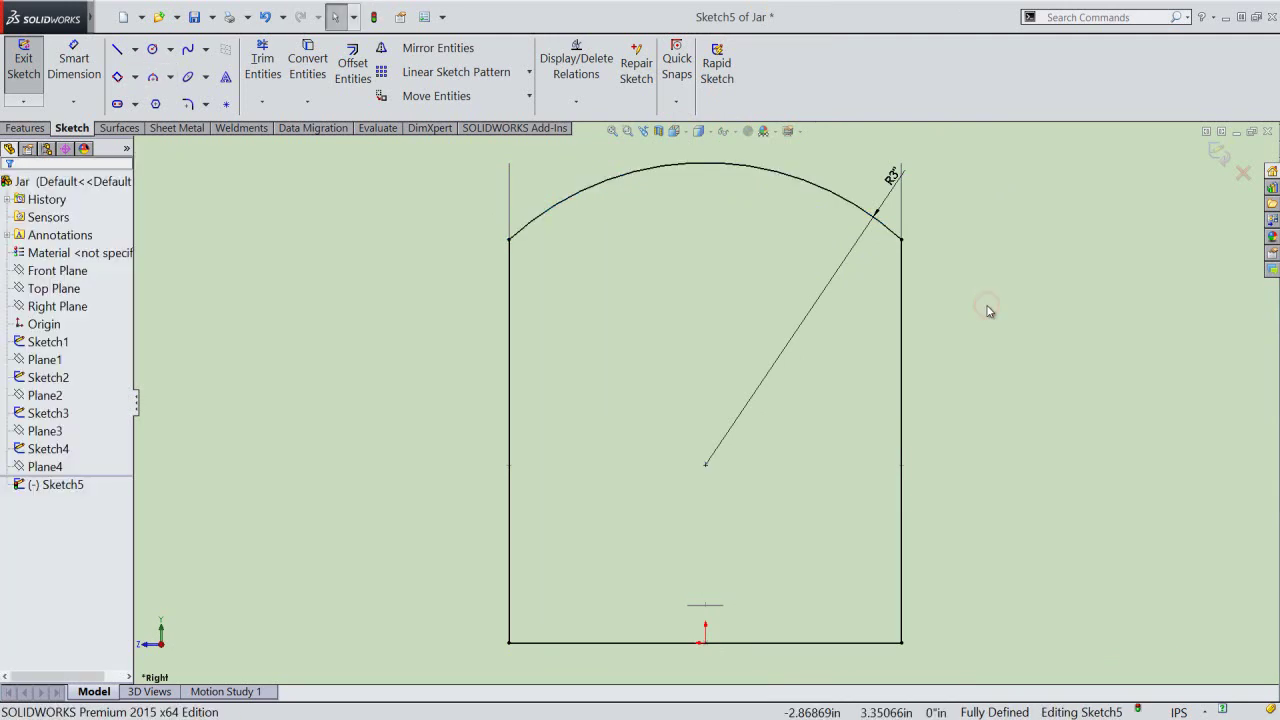
# Exit Sketch5 and return to the isometric view of the jar.
pyautogui.click(1216, 153)
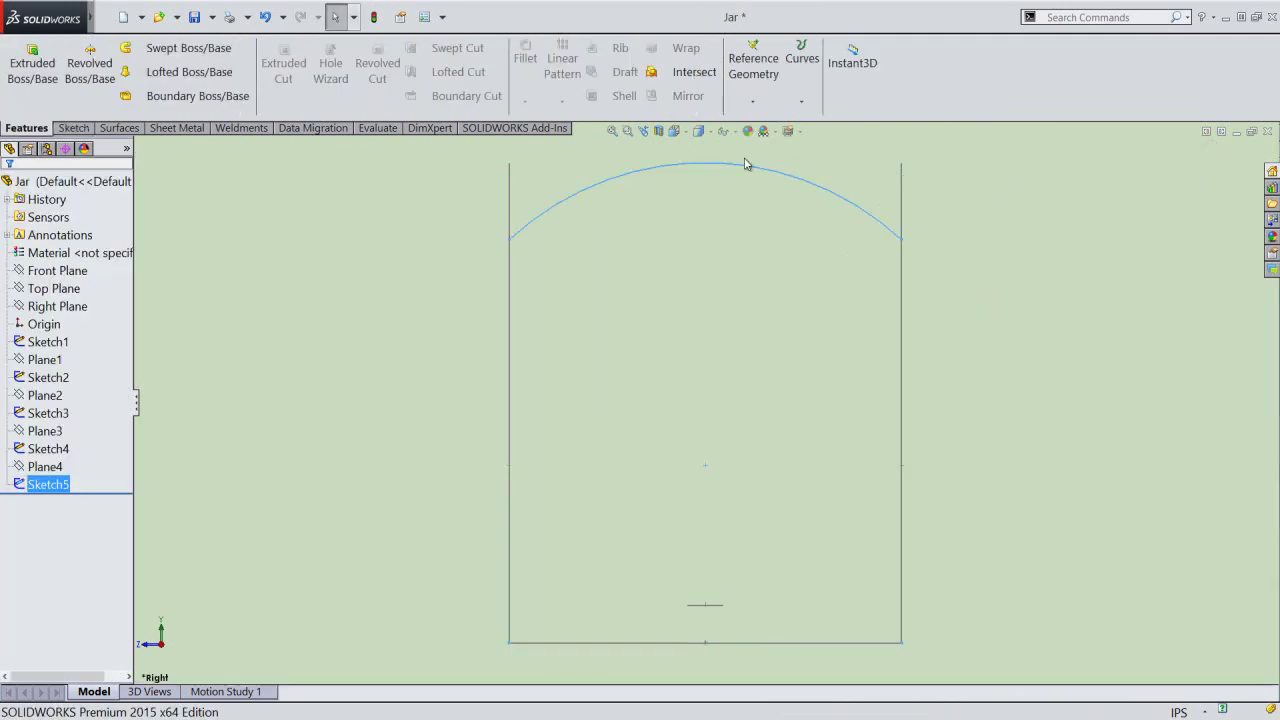
pyautogui.click(643, 131)
pyautogui.click(643, 131)
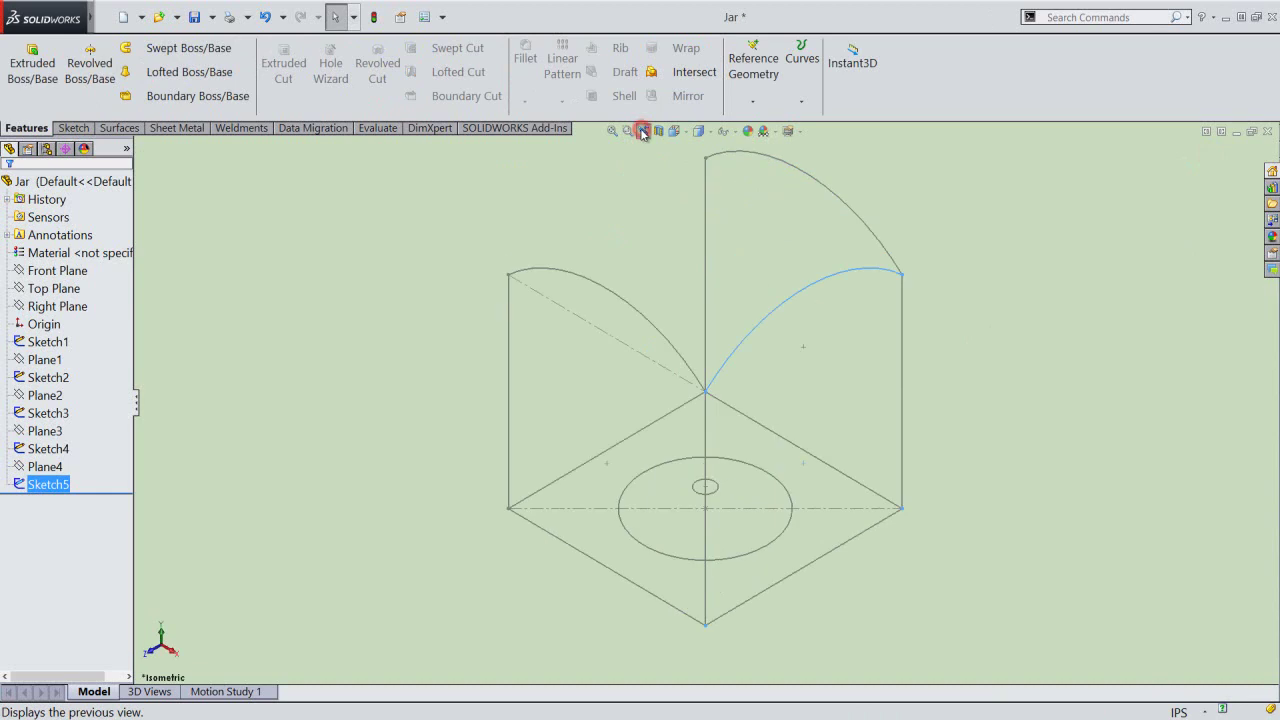
pyautogui.click(501, 233)
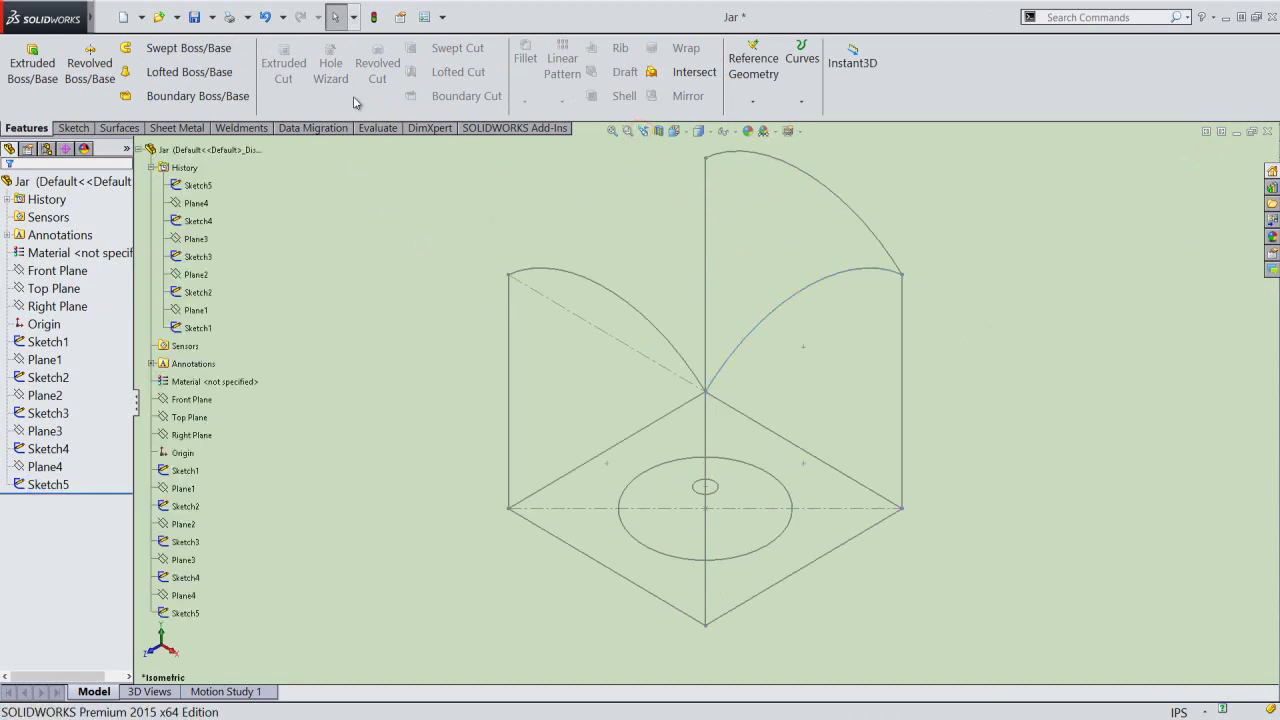
pyautogui.click(380, 307)
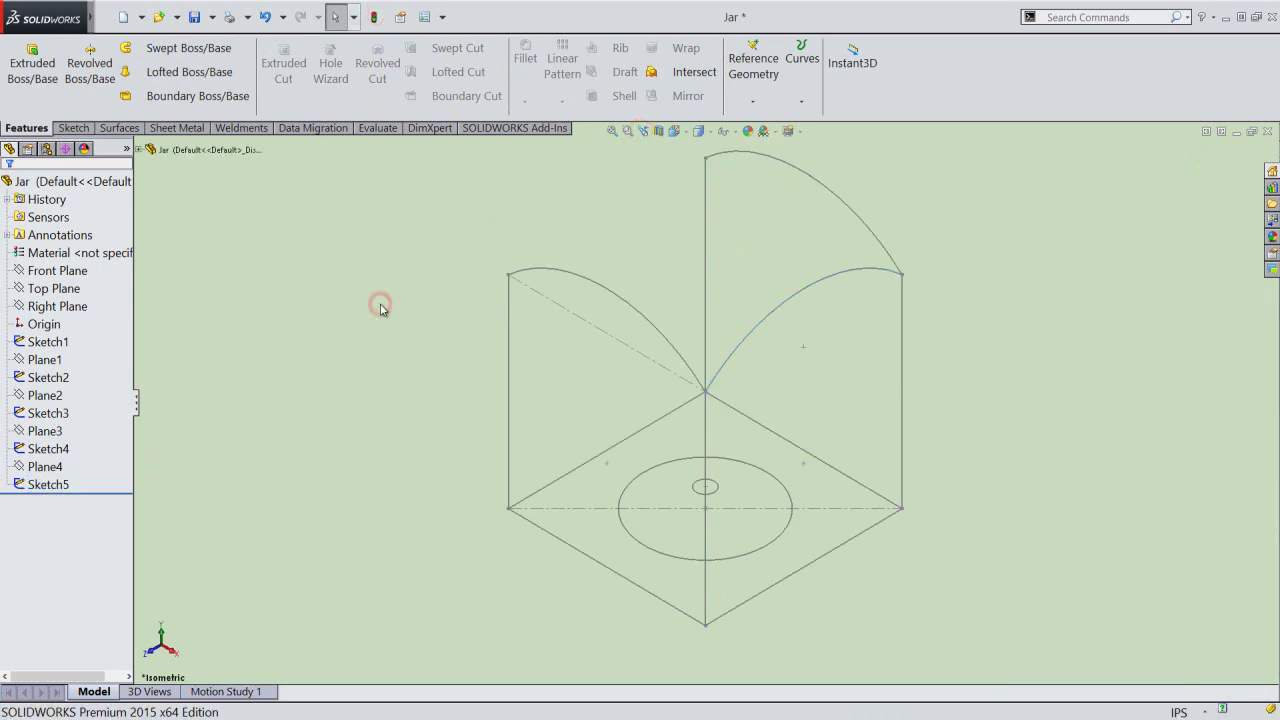
# Create Plane5 on left base edge Line2@Sketch1, perpendicular to the Top Plane.
pyautogui.click(753, 101)
pyautogui.click(760, 119)
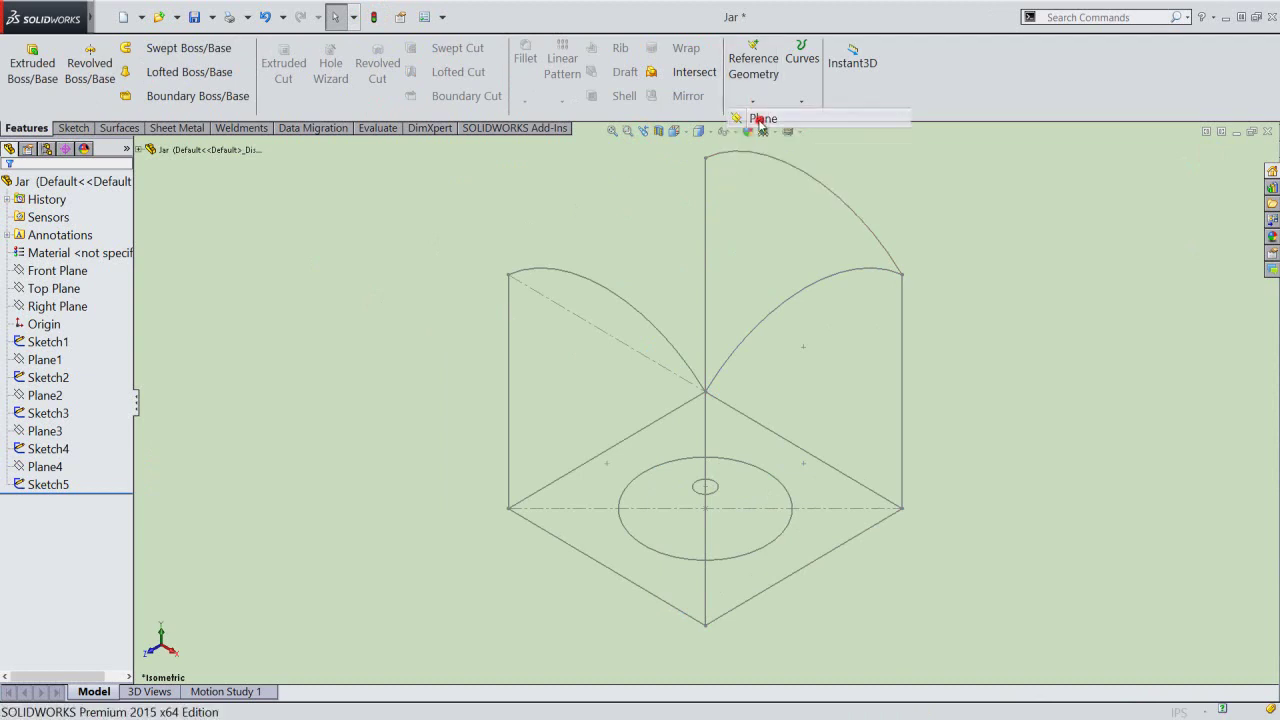
pyautogui.click(589, 461)
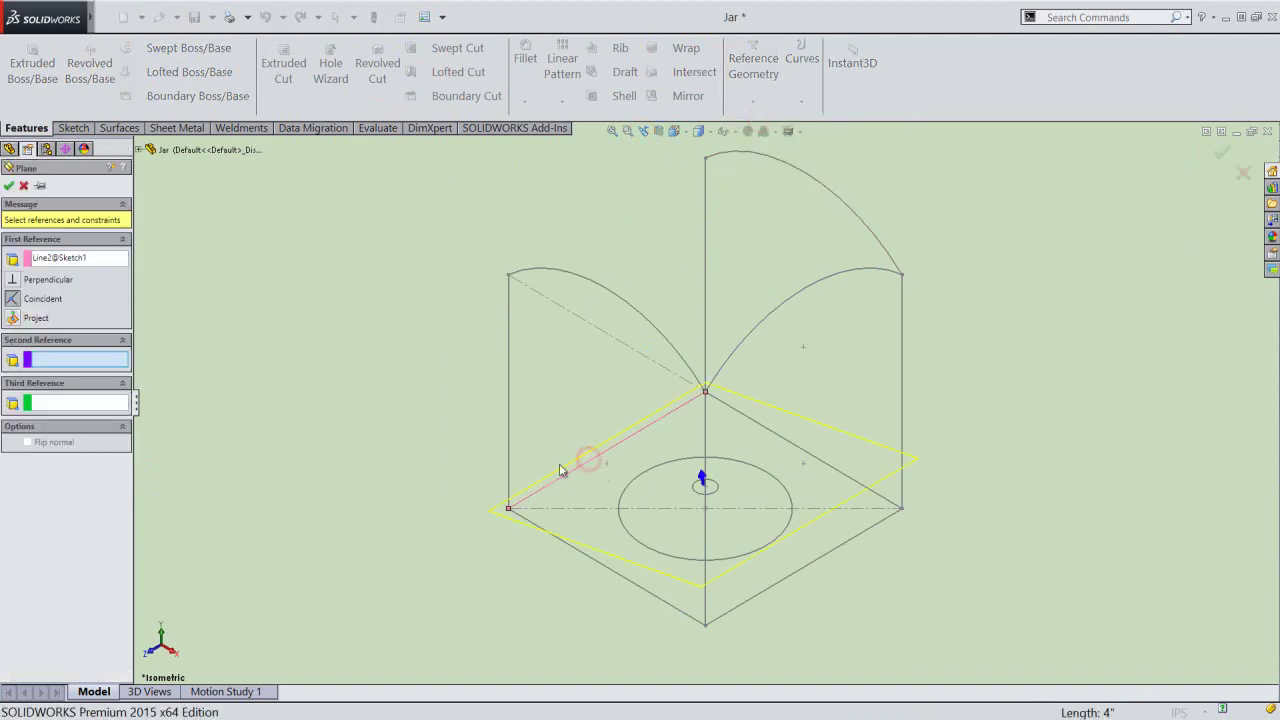
pyautogui.click(139, 149)
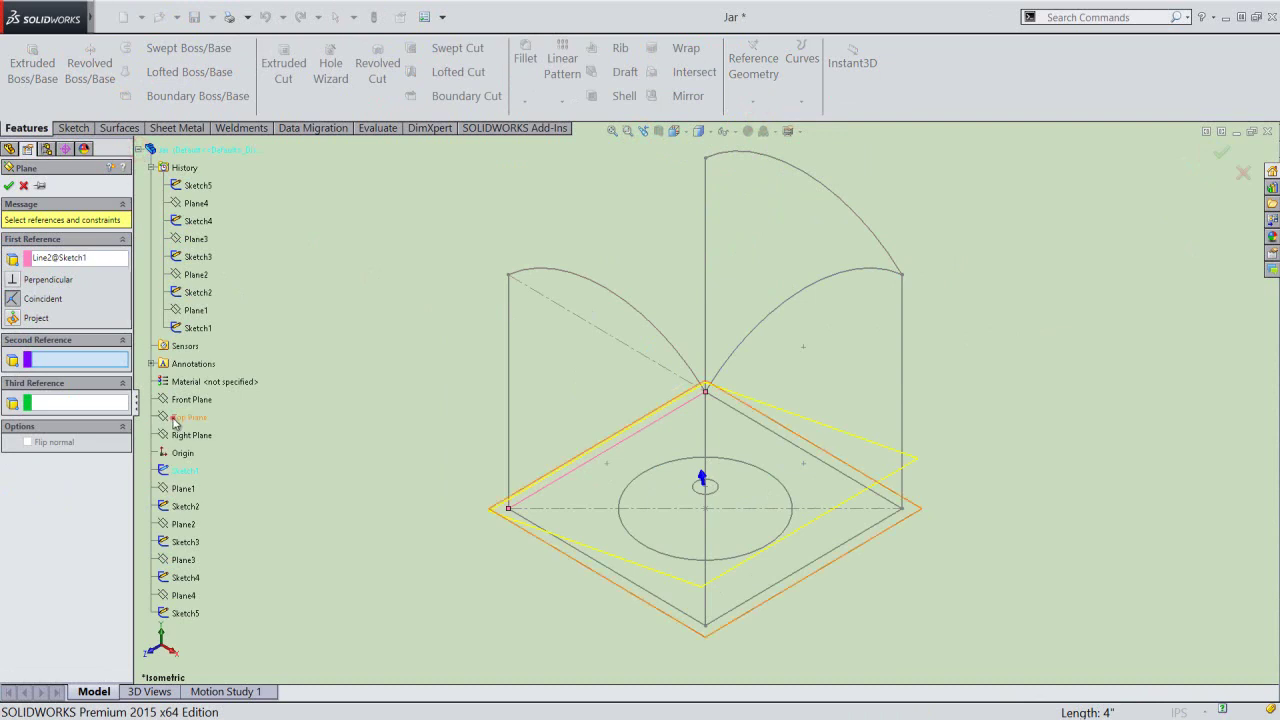
pyautogui.click(180, 418)
pyautogui.click(7, 186)
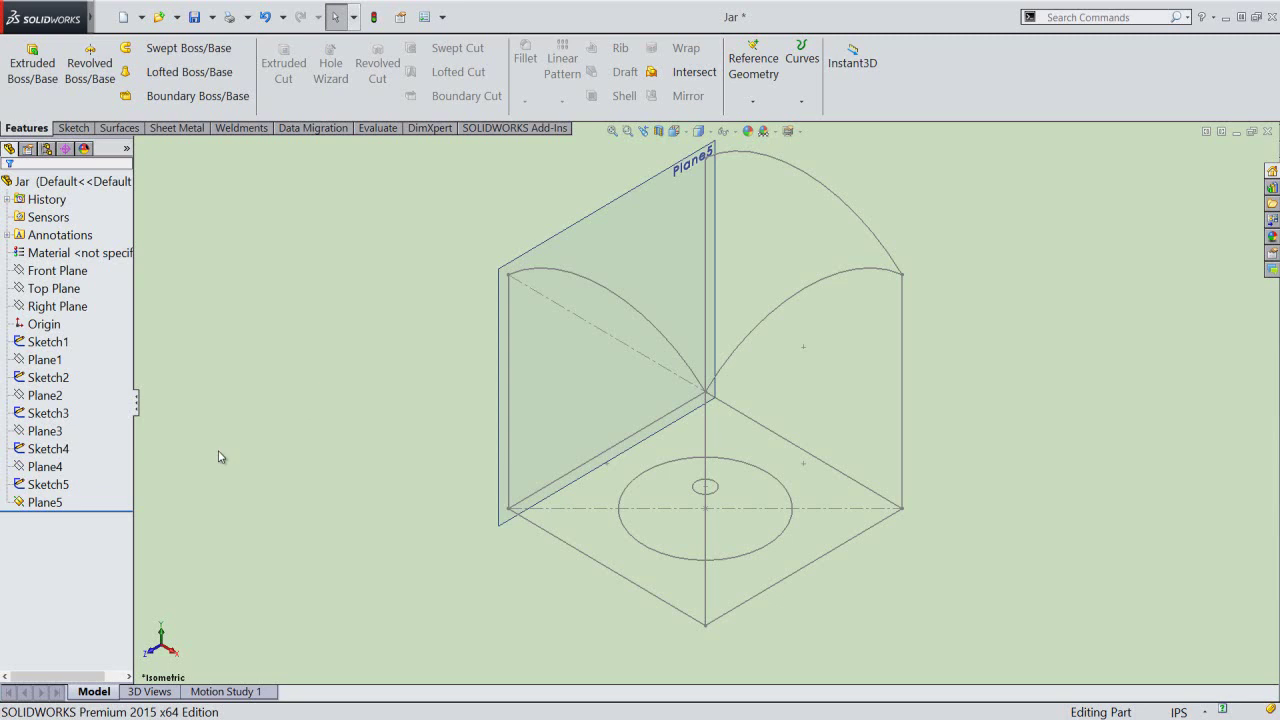
pyautogui.click(44, 502)
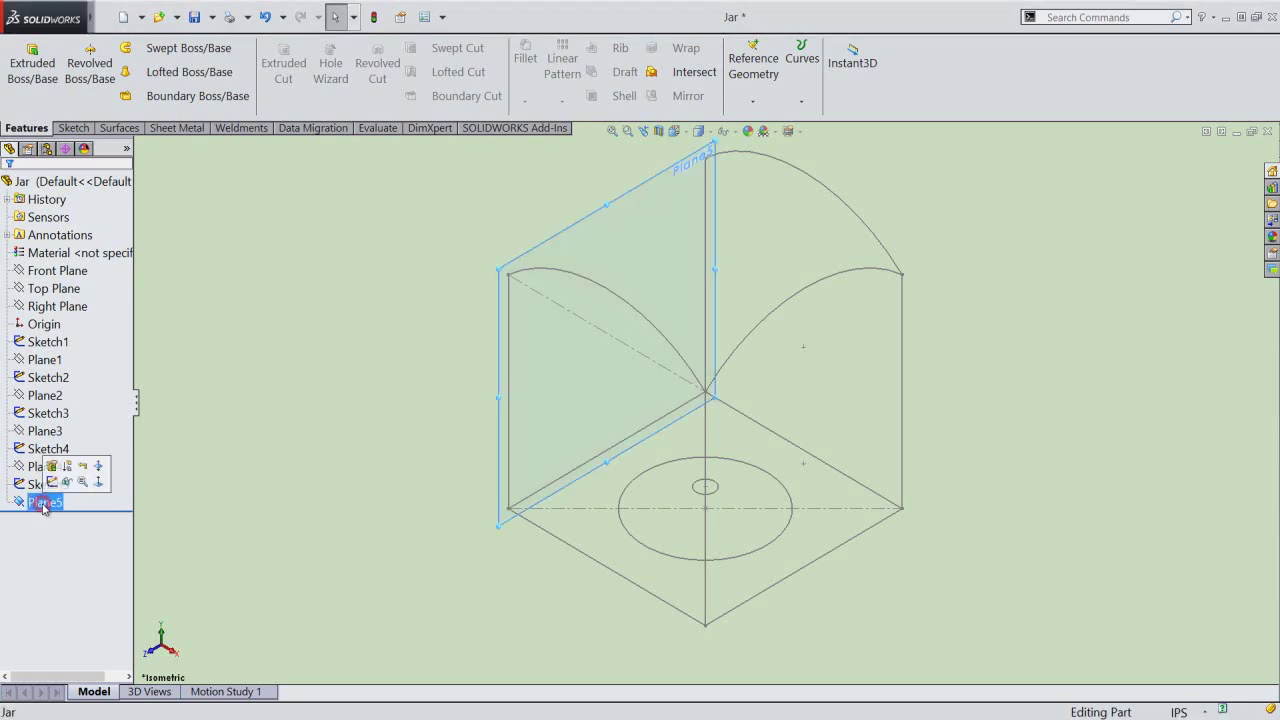
# Sketch on Plane5, converting the right arched outline chain into Sketch6.
pyautogui.click(52, 479)
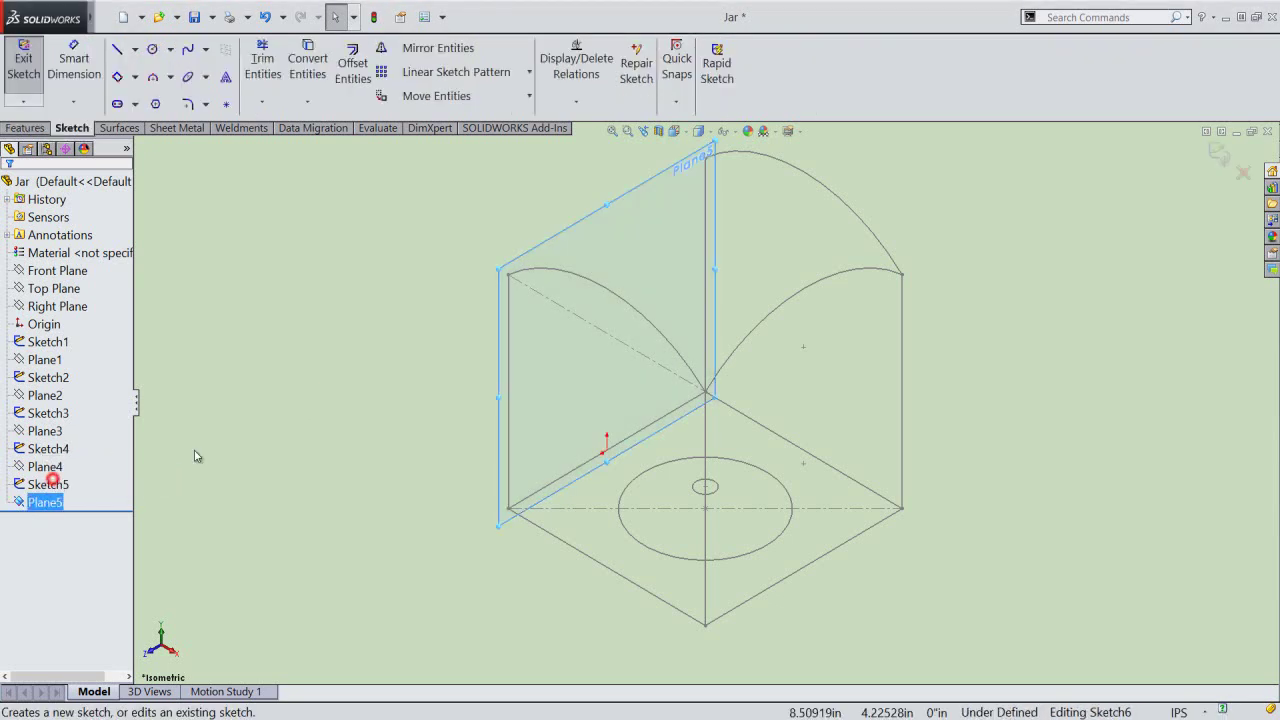
pyautogui.click(374, 350)
pyautogui.click(316, 86)
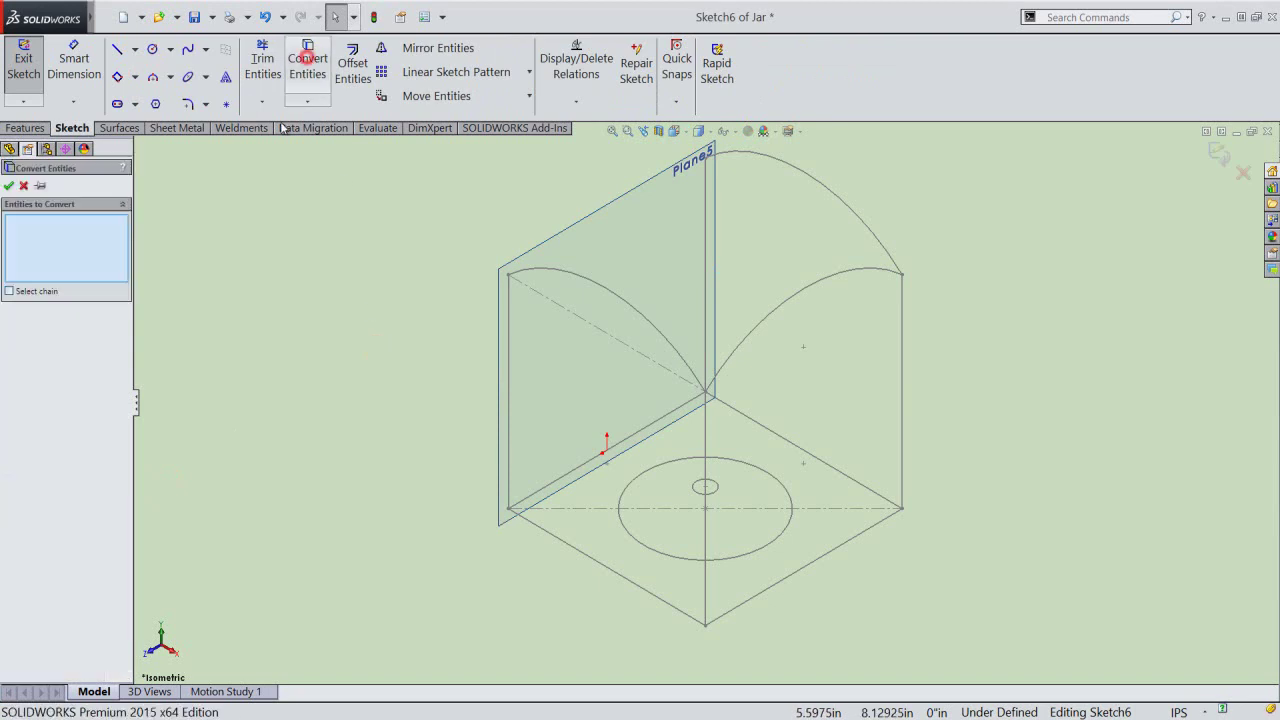
pyautogui.click(9, 291)
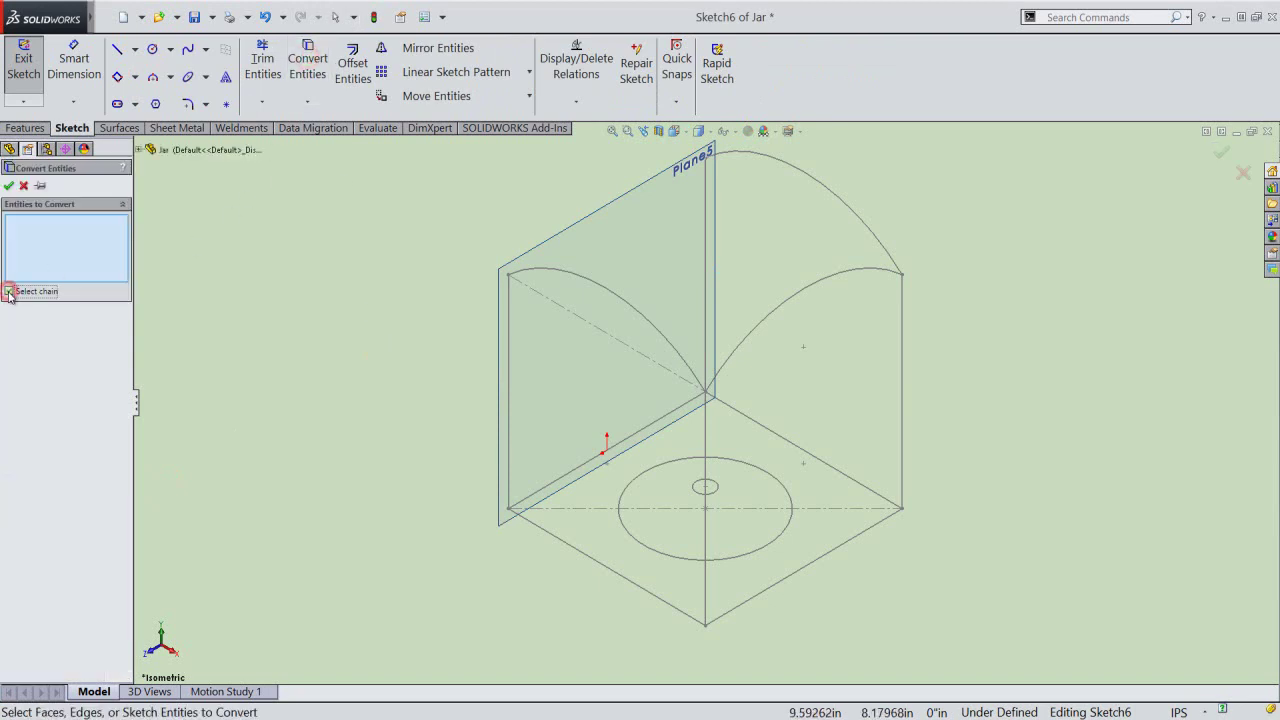
pyautogui.click(762, 334)
pyautogui.rightClick(315, 281)
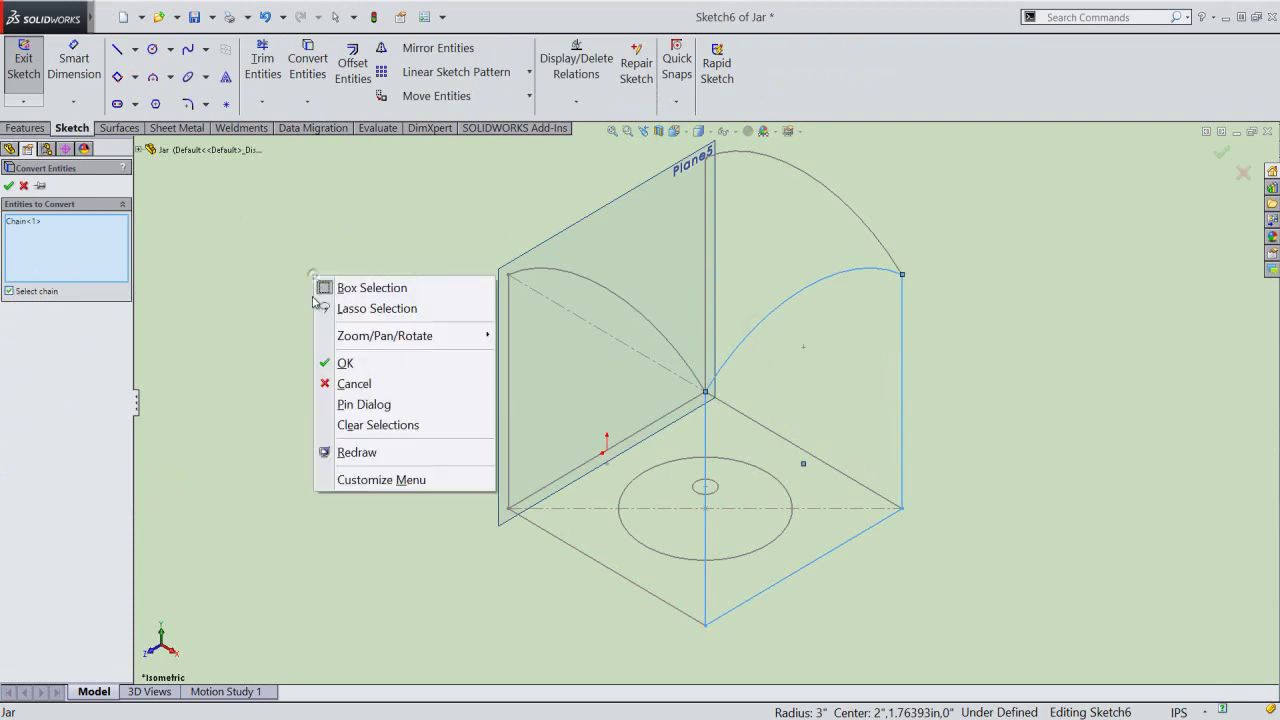
pyautogui.click(342, 362)
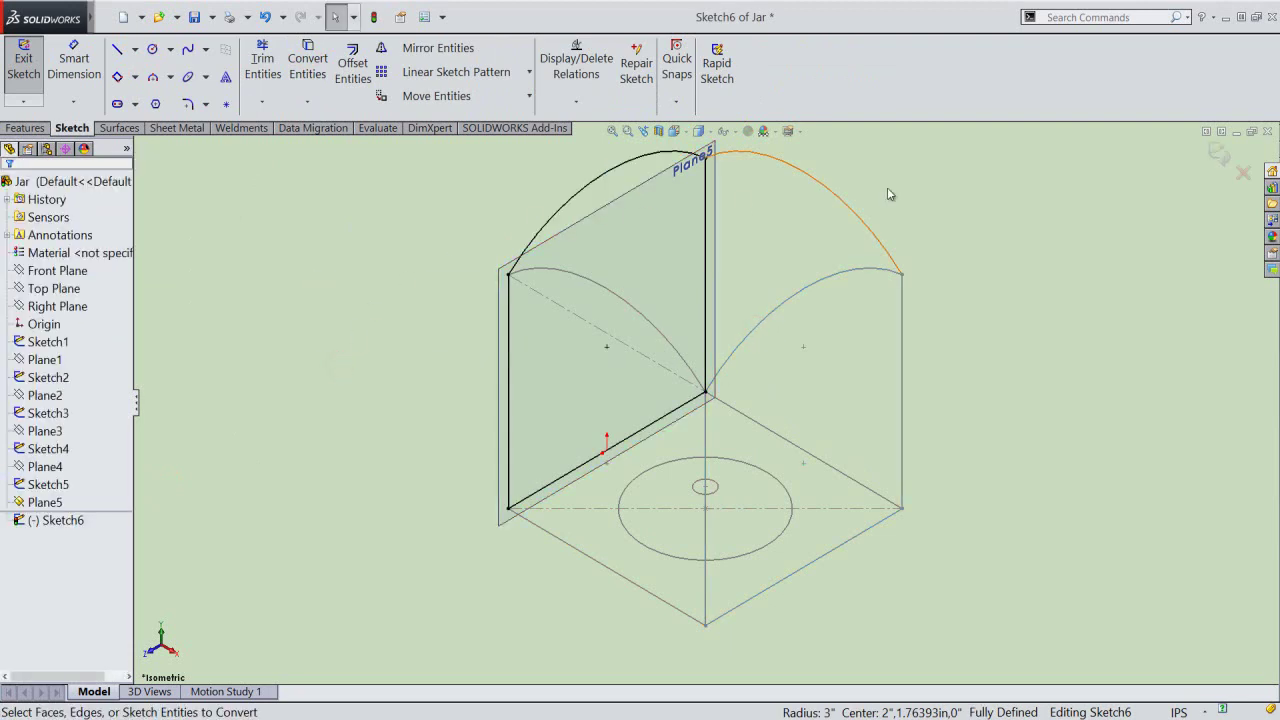
pyautogui.click(1220, 154)
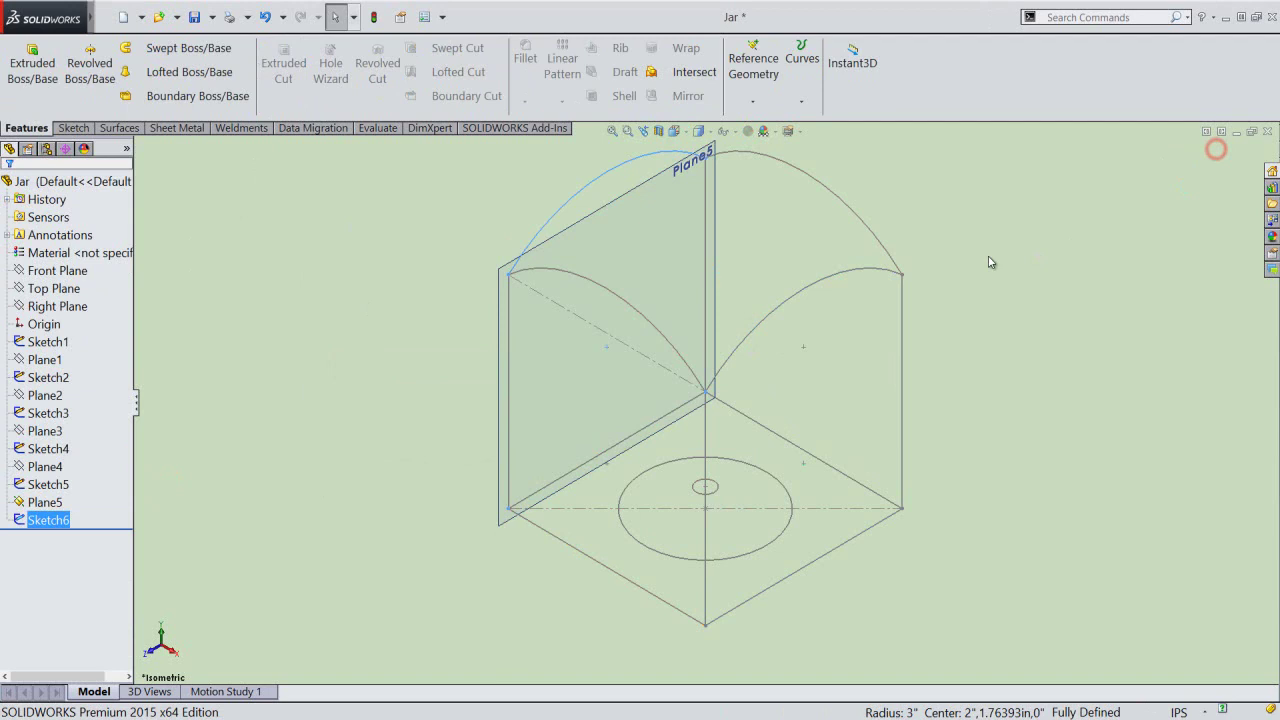
# Hide Plane5, fit the model in view, and save the Jar part.
pyautogui.click(598, 212)
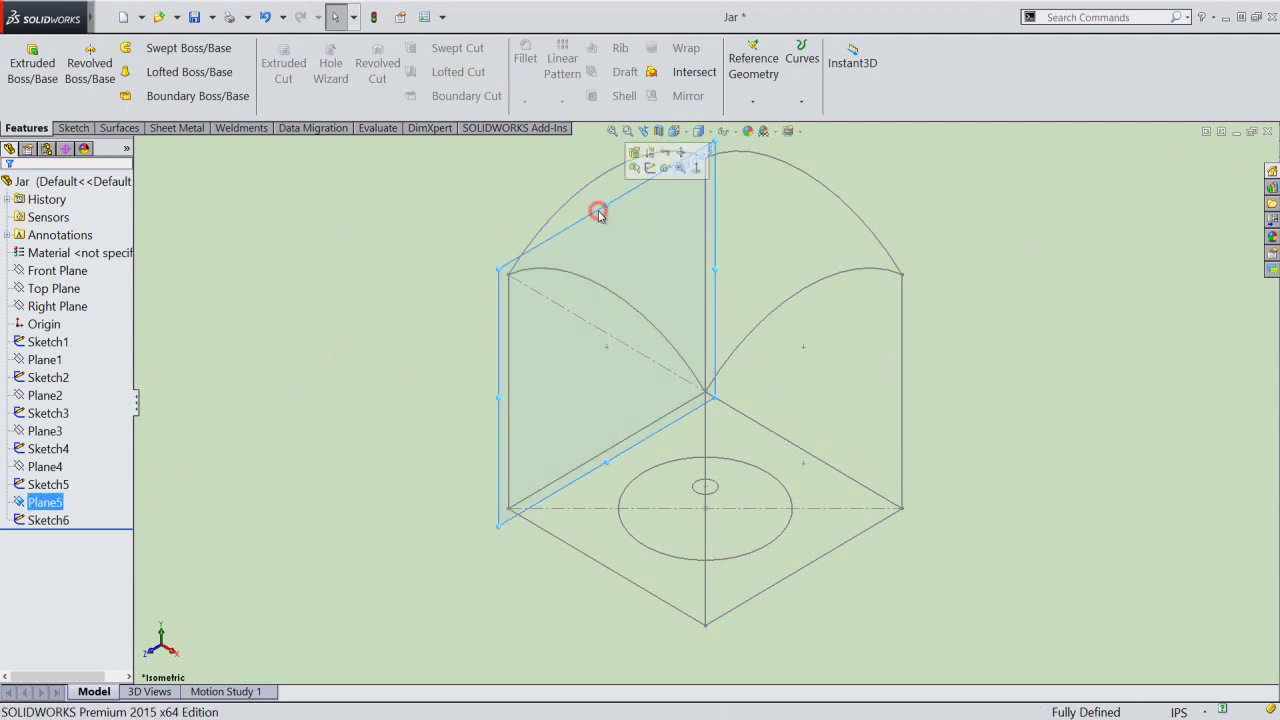
pyautogui.click(663, 168)
pyautogui.click(455, 191)
pyautogui.click(612, 131)
pyautogui.click(507, 206)
pyautogui.click(193, 17)
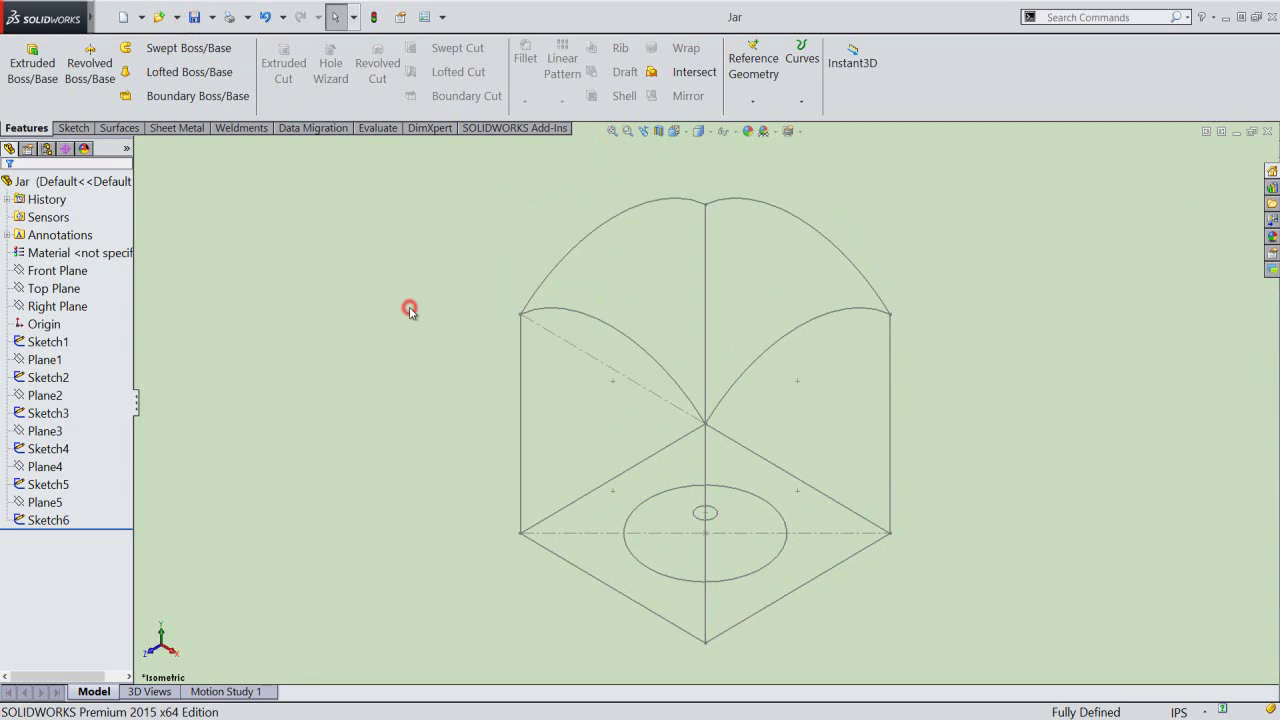
pyautogui.click(455, 286)
pyautogui.click(751, 100)
# Create Plane6 parallel to the Top Plane at a 5 1/2" offset.
pyautogui.click(762, 119)
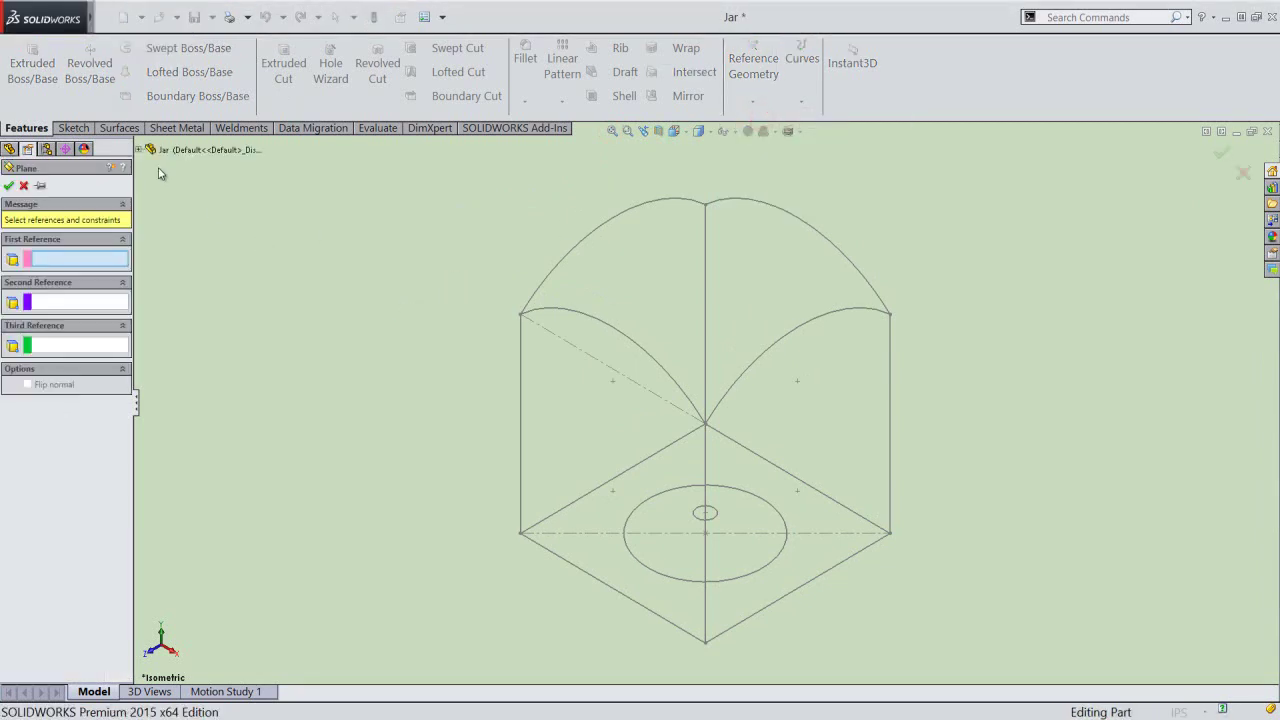
pyautogui.click(140, 150)
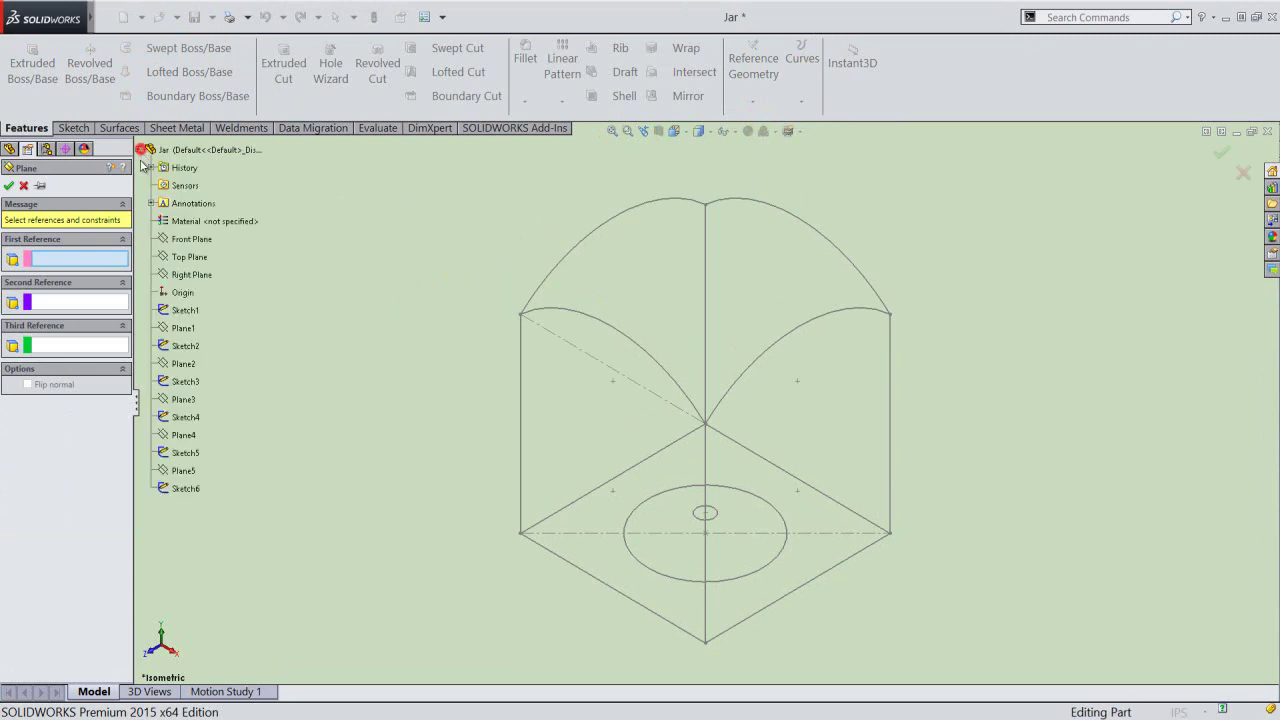
pyautogui.click(182, 258)
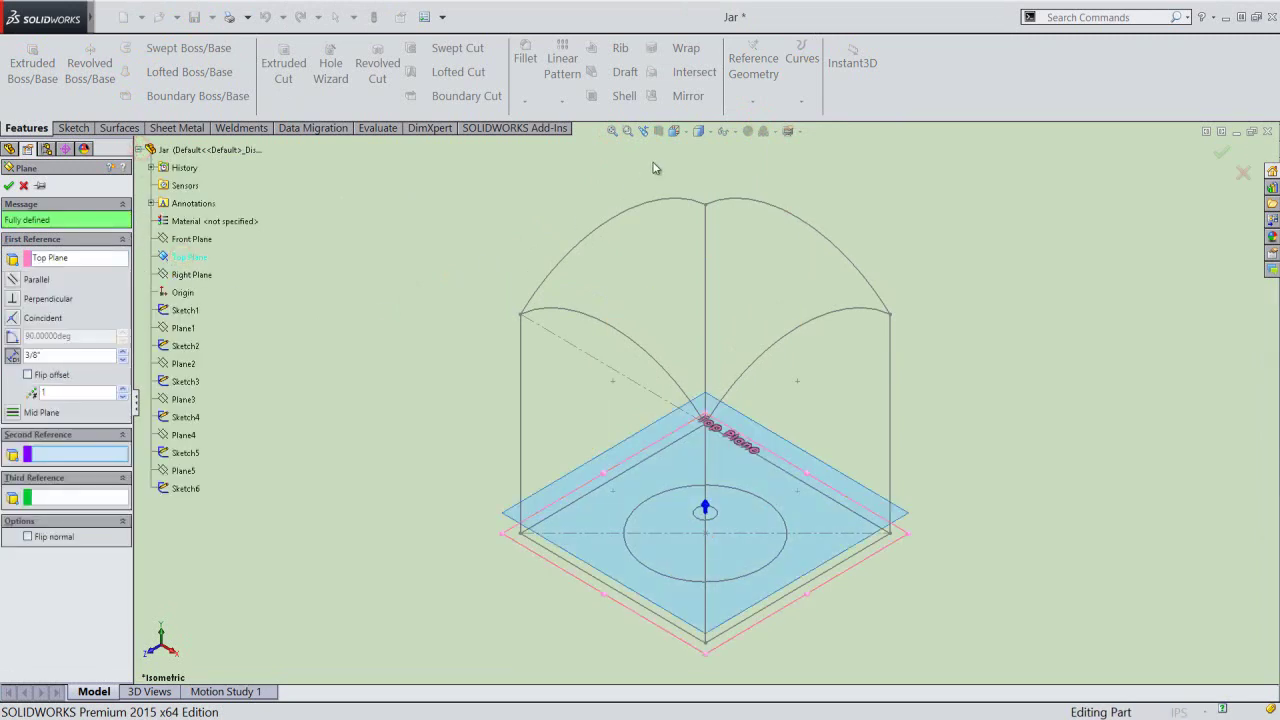
pyautogui.click(674, 131)
pyautogui.click(747, 439)
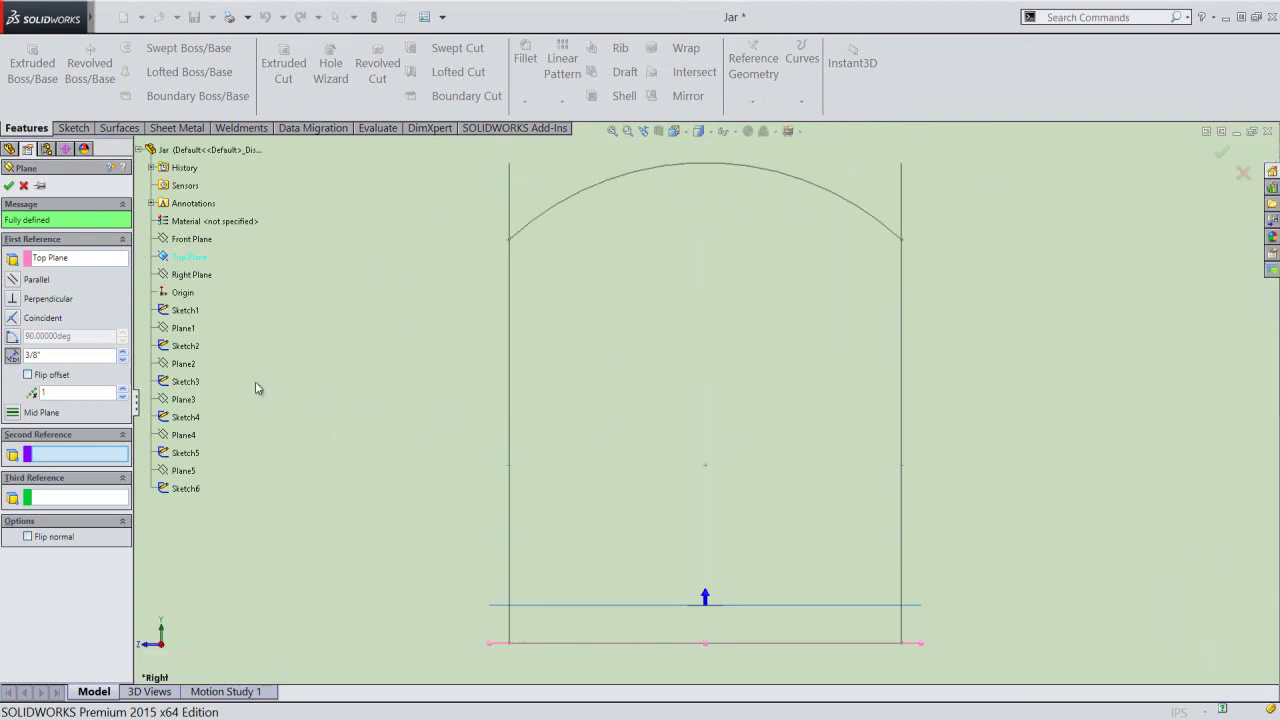
pyautogui.click(70, 355)
pyautogui.press('Return')
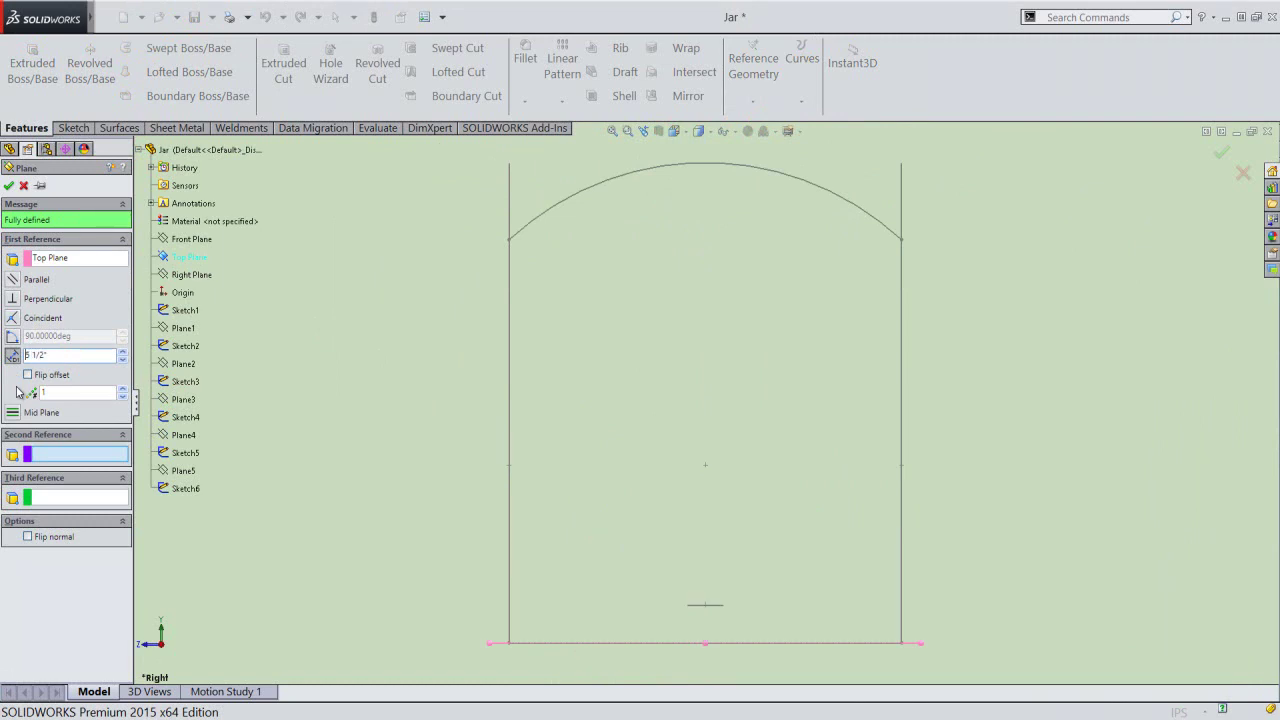
pyautogui.click(612, 131)
pyautogui.click(10, 187)
# Switch to the isometric view and fit the jar and Plane6 in the window.
pyautogui.click(366, 266)
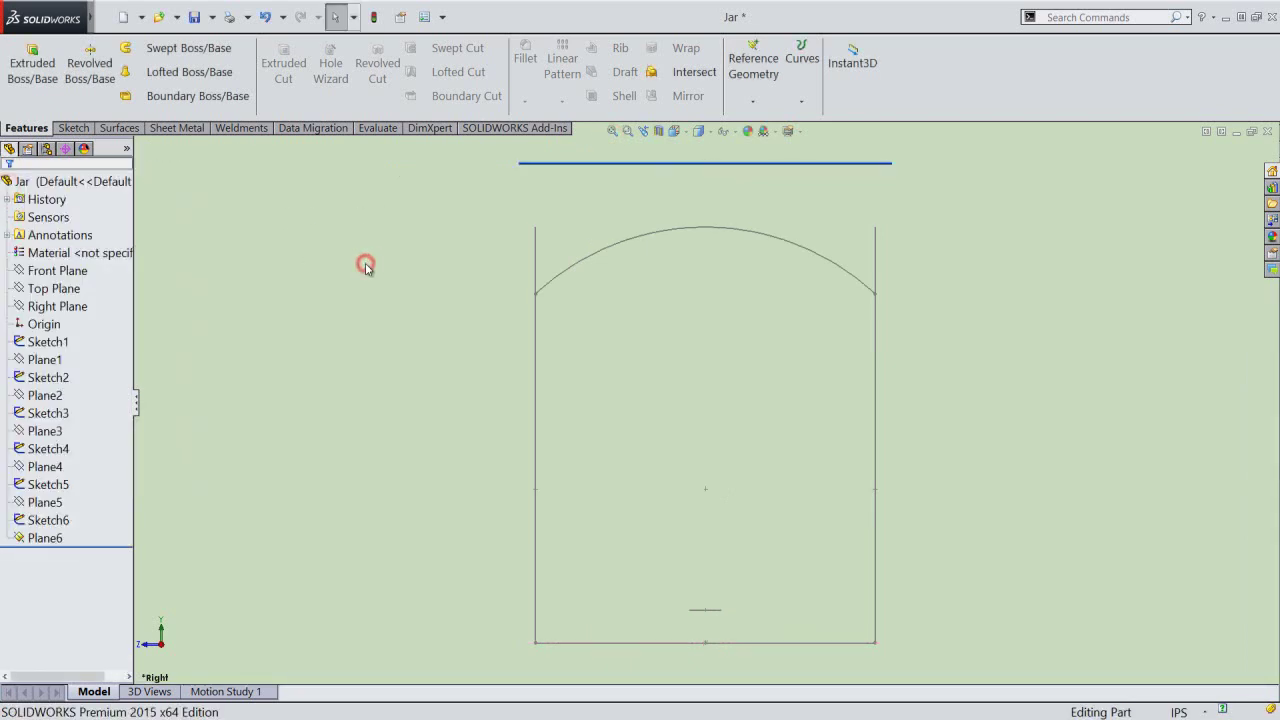
pyautogui.click(644, 131)
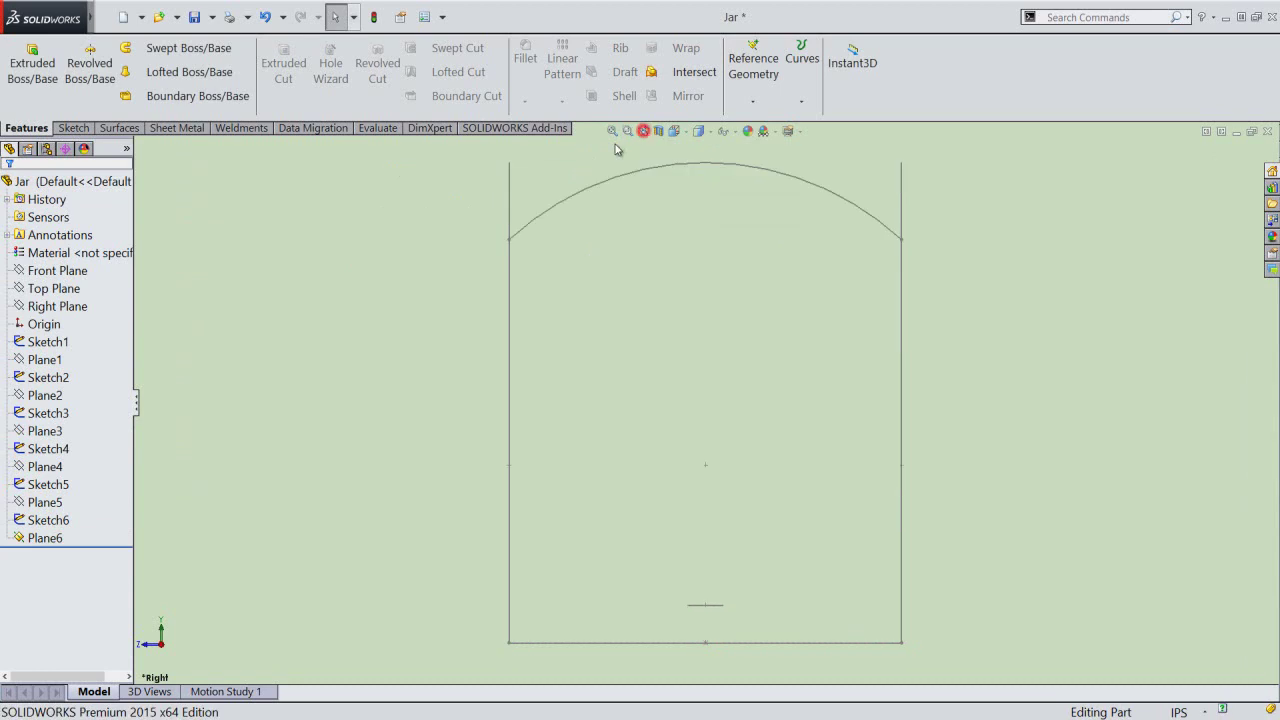
pyautogui.click(646, 131)
pyautogui.click(452, 259)
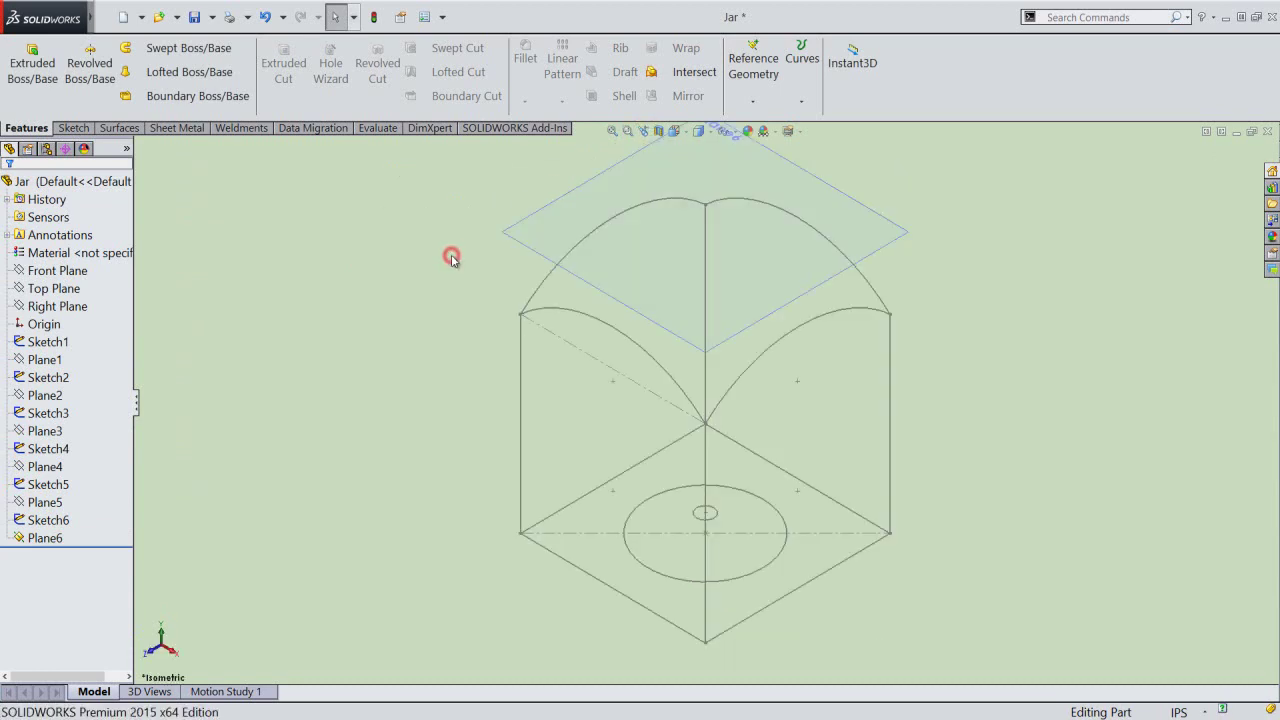
pyautogui.click(612, 131)
# Start a sketch on Plane6 and look straight down at it.
pyautogui.click(507, 191)
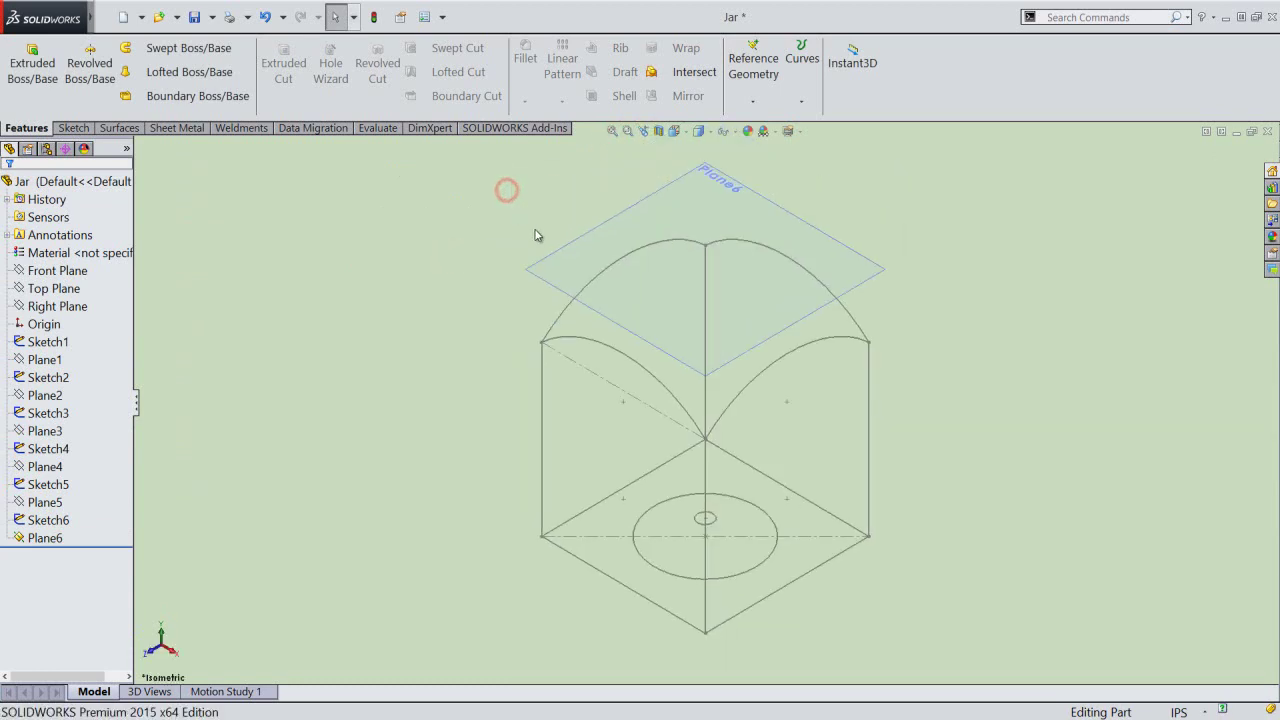
pyautogui.click(552, 252)
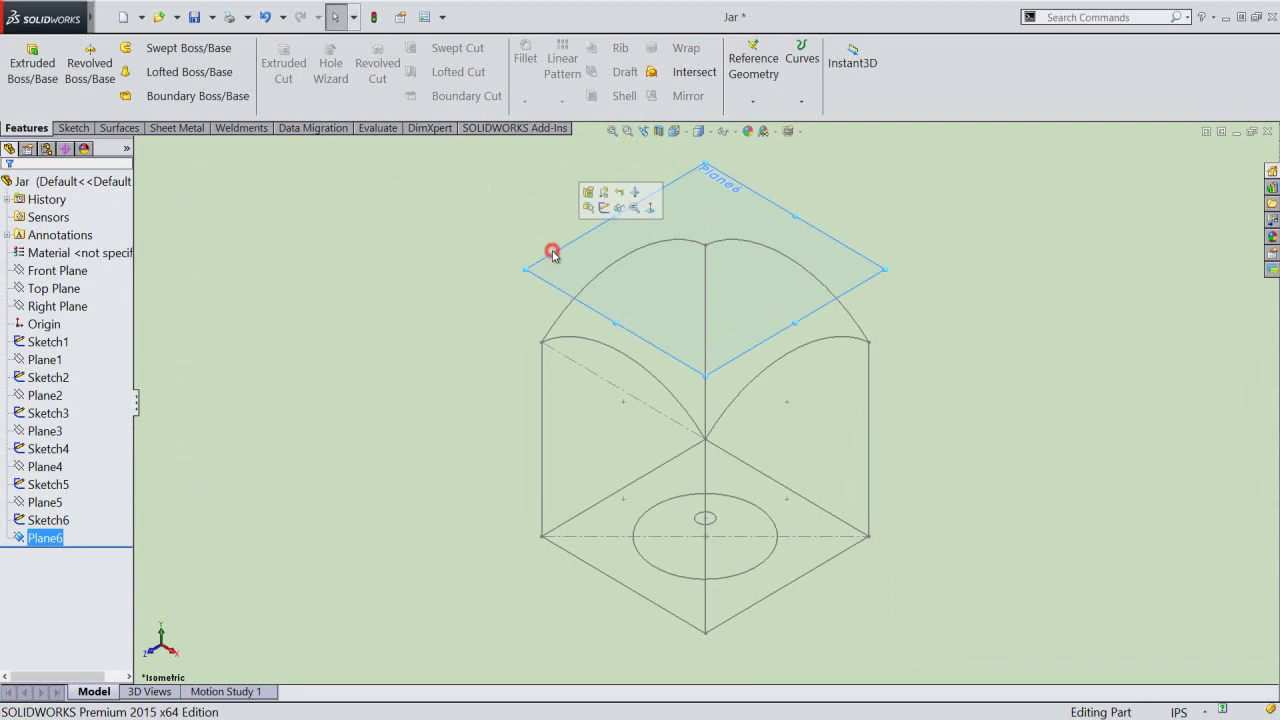
pyautogui.click(605, 208)
pyautogui.click(673, 131)
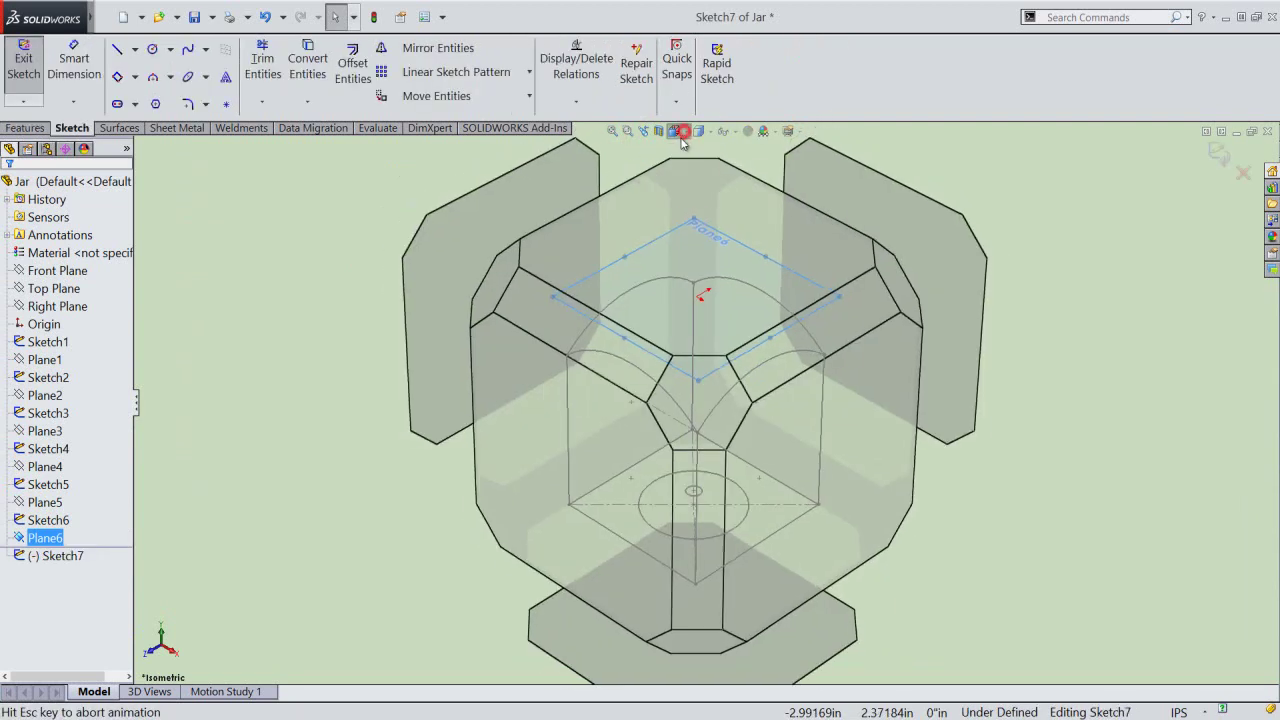
pyautogui.click(697, 286)
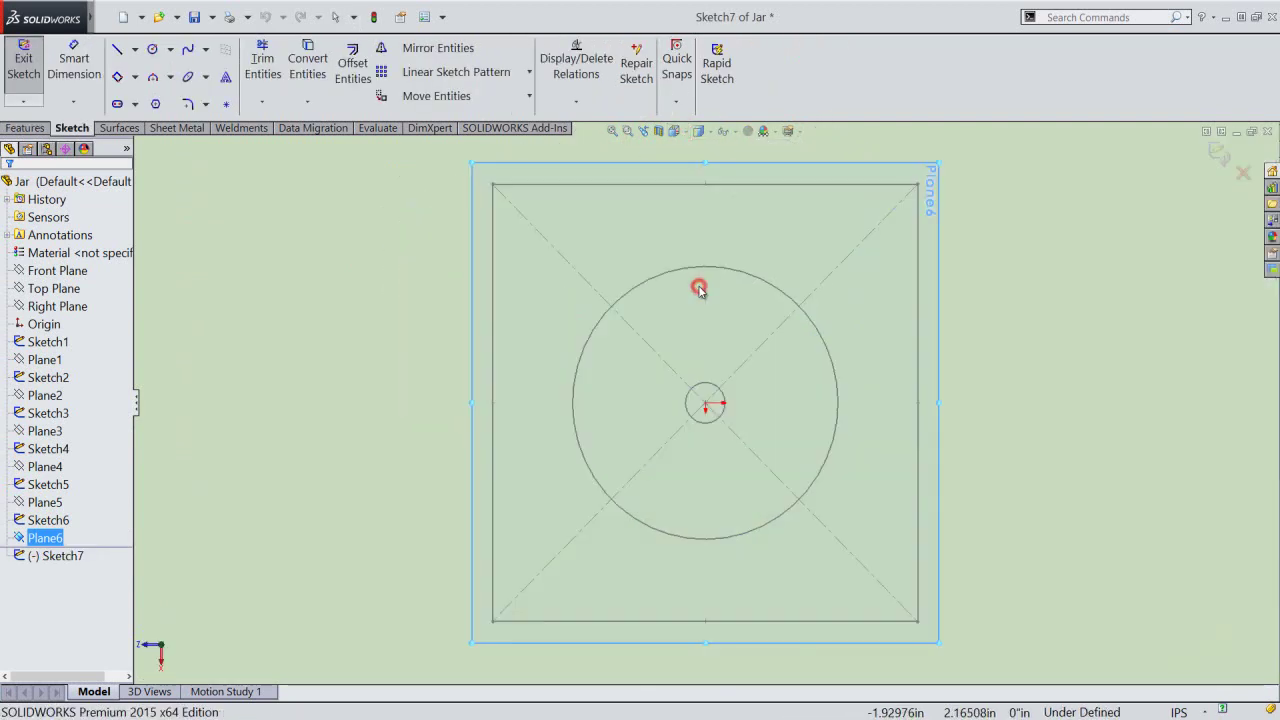
pyautogui.click(965, 386)
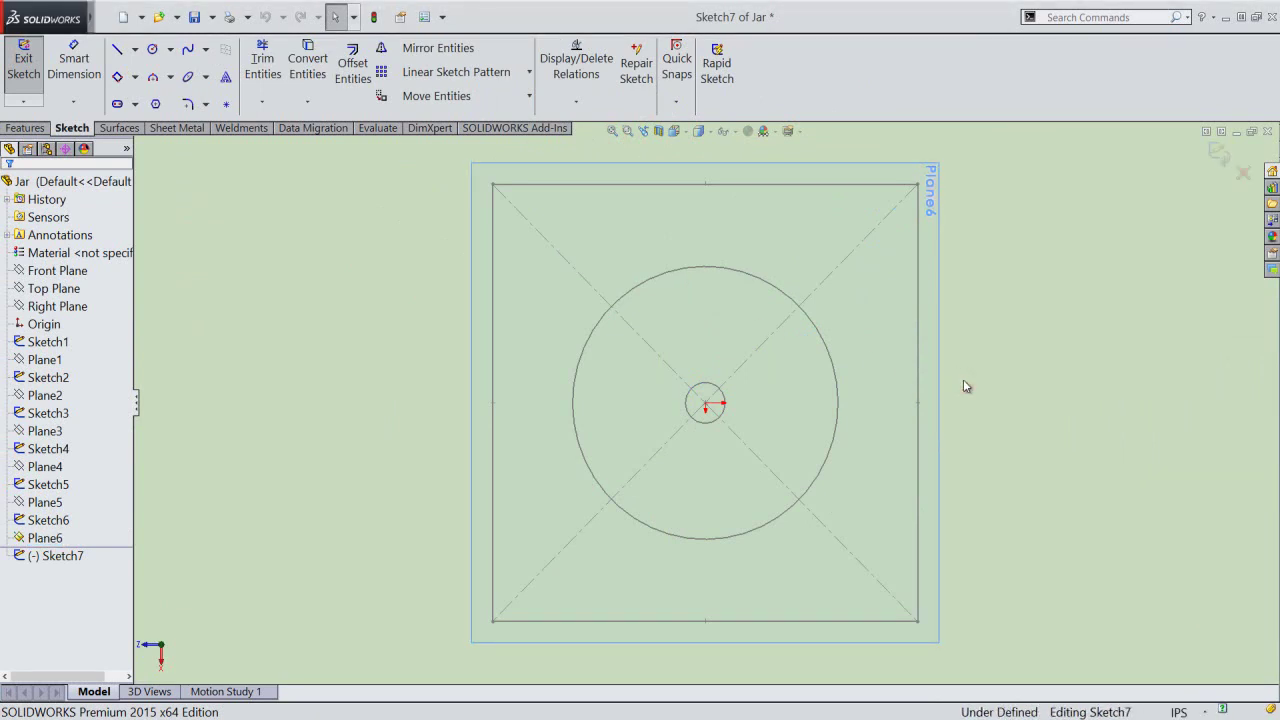
# Draw a 3 1/8" diameter circle centred on the origin and close Sketch7.
pyautogui.rightClick(965, 386)
pyautogui.click(985, 282)
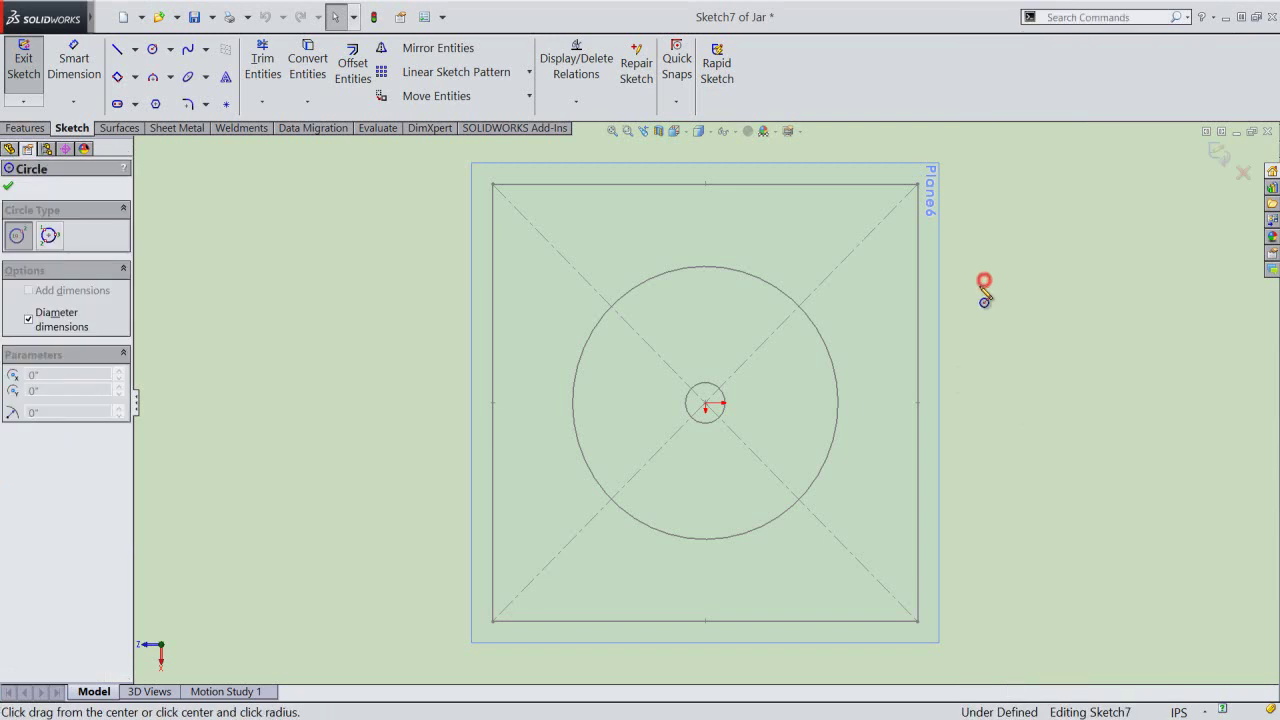
pyautogui.click(706, 403)
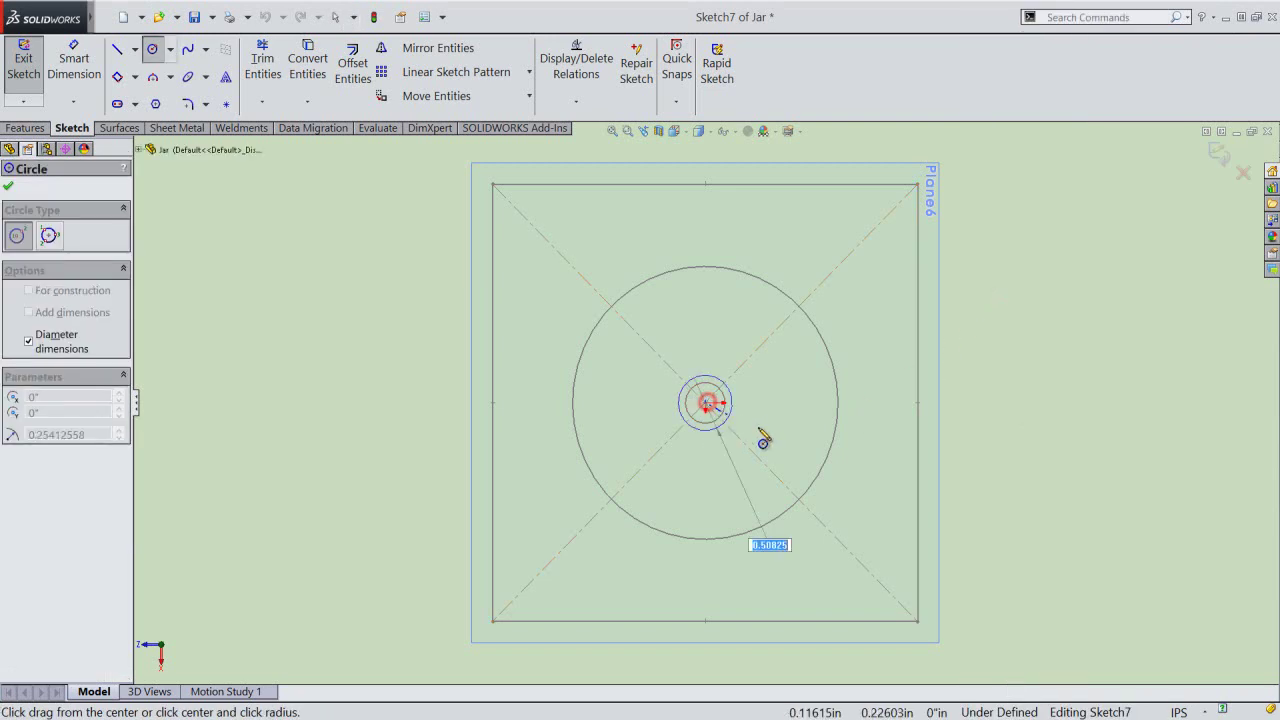
pyautogui.write('3 1/8')
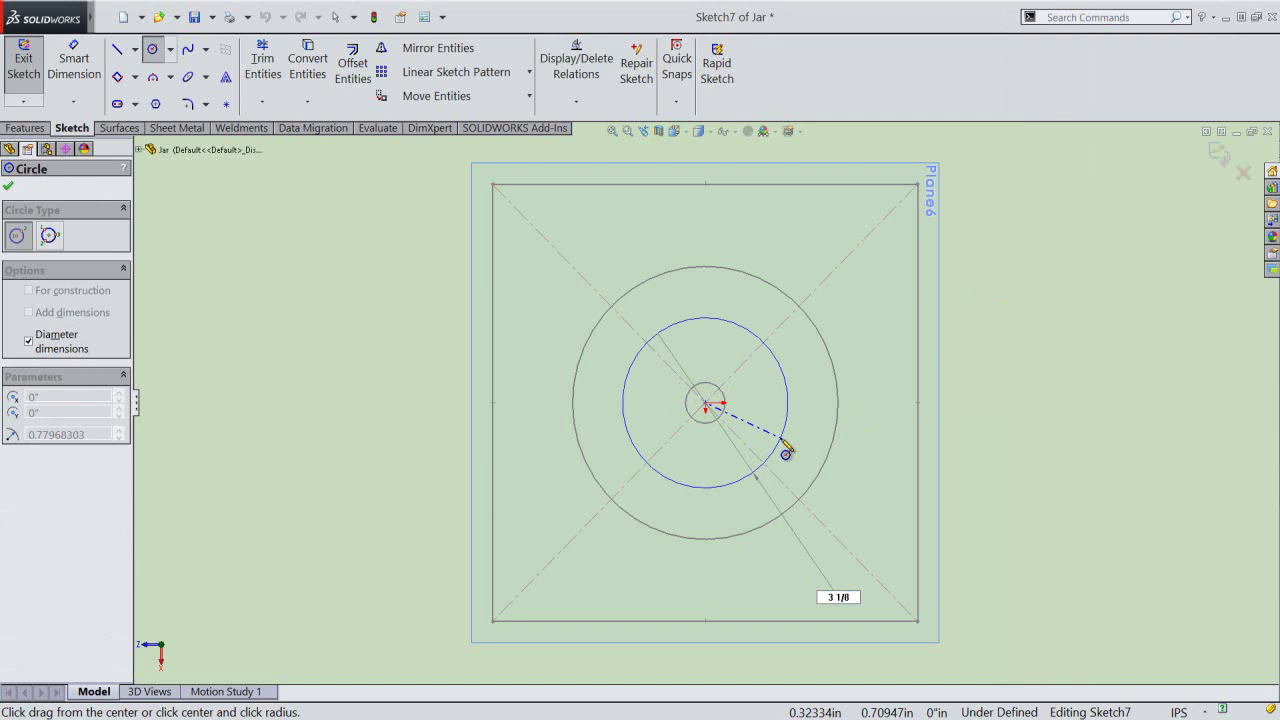
pyautogui.press('Return')
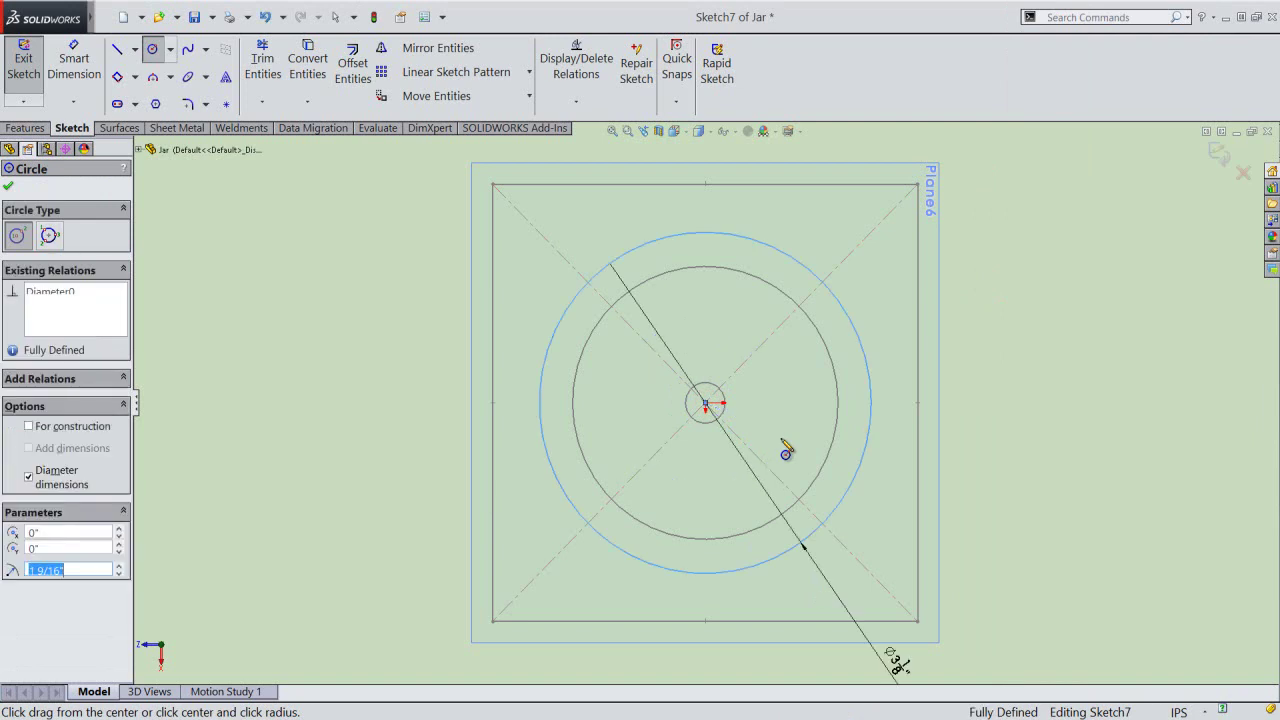
pyautogui.rightClick(977, 303)
pyautogui.click(1014, 308)
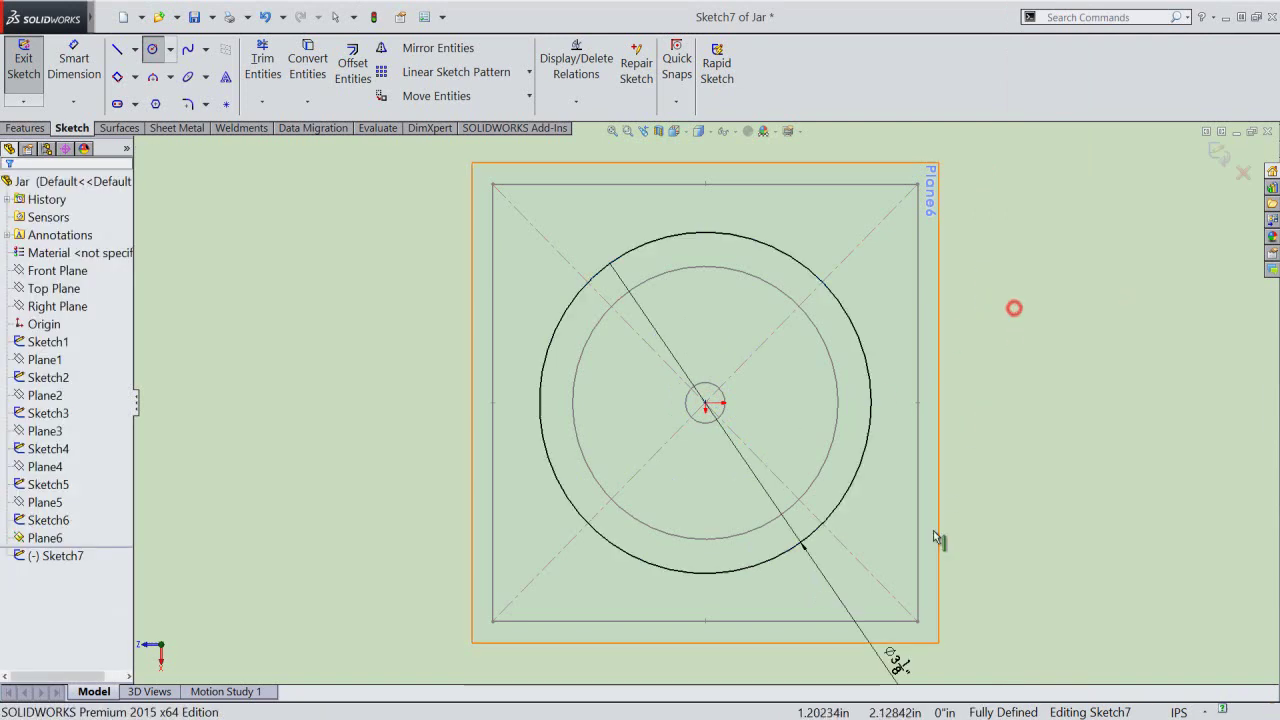
pyautogui.moveTo(899, 662); pyautogui.dragTo(843, 323)
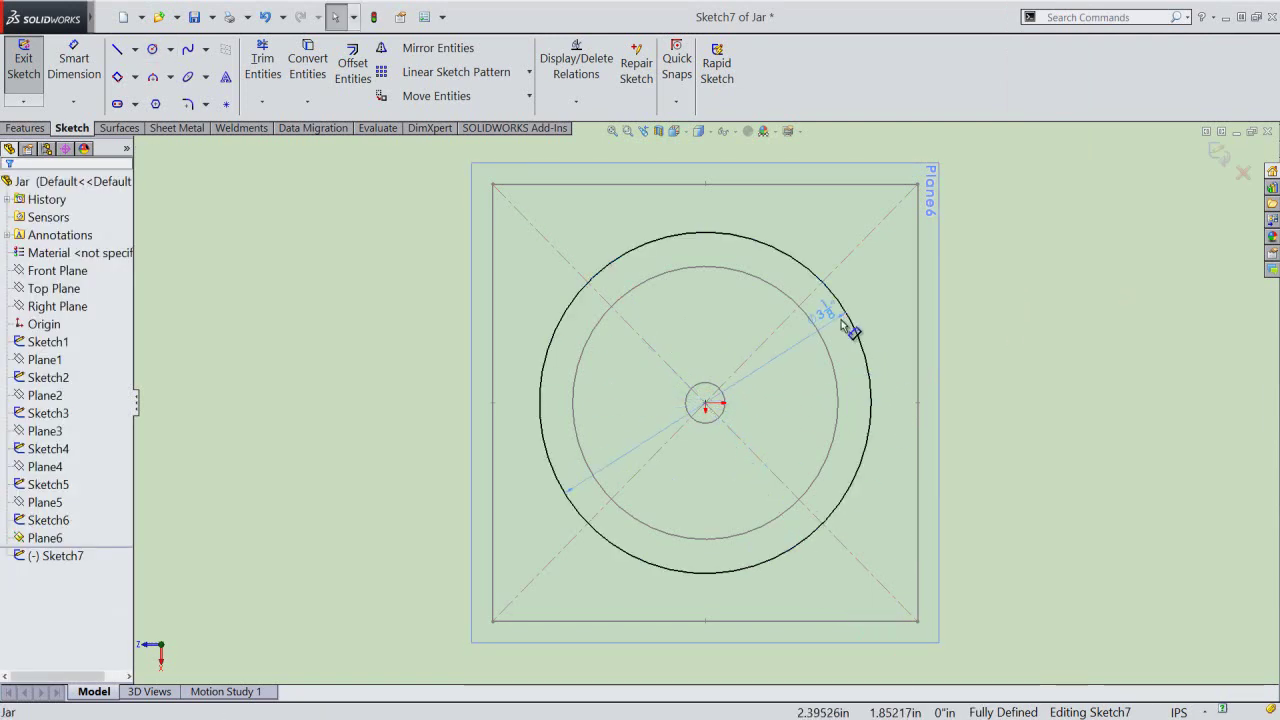
pyautogui.click(1028, 347)
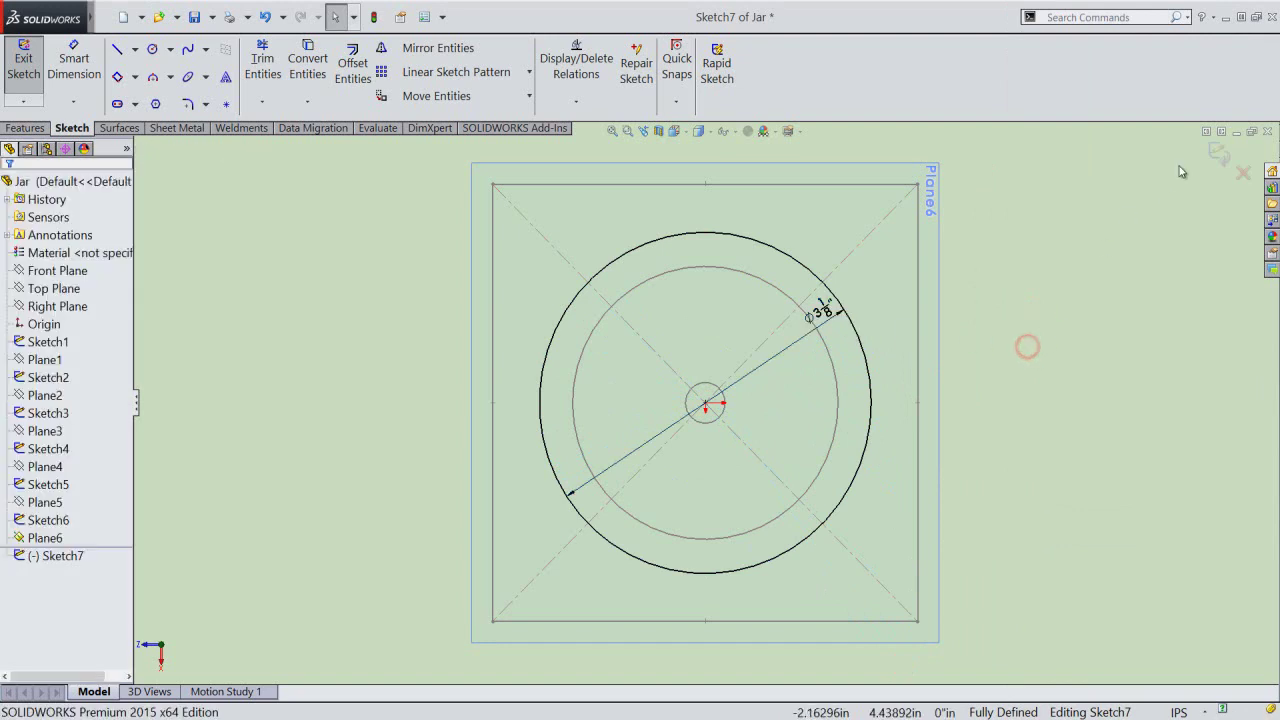
pyautogui.click(1218, 152)
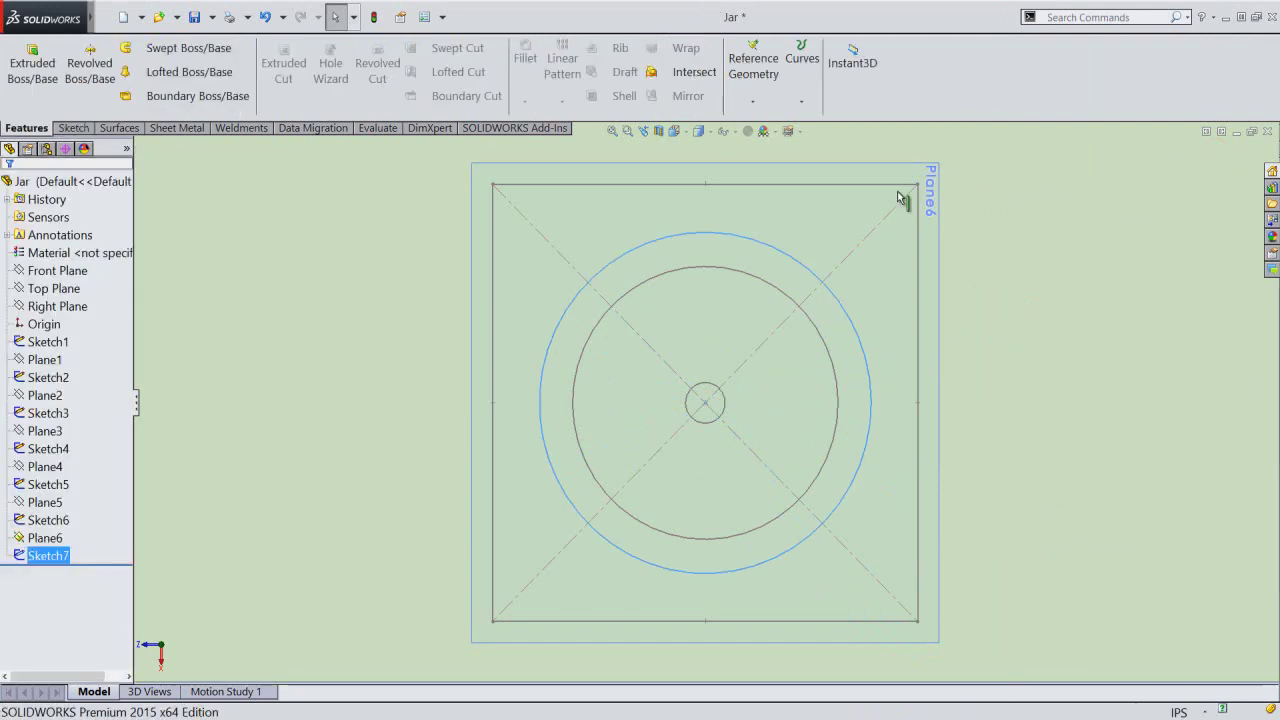
pyautogui.click(643, 131)
# Hide Plane6 in an isometric view and save the jar part.
pyautogui.click(524, 197)
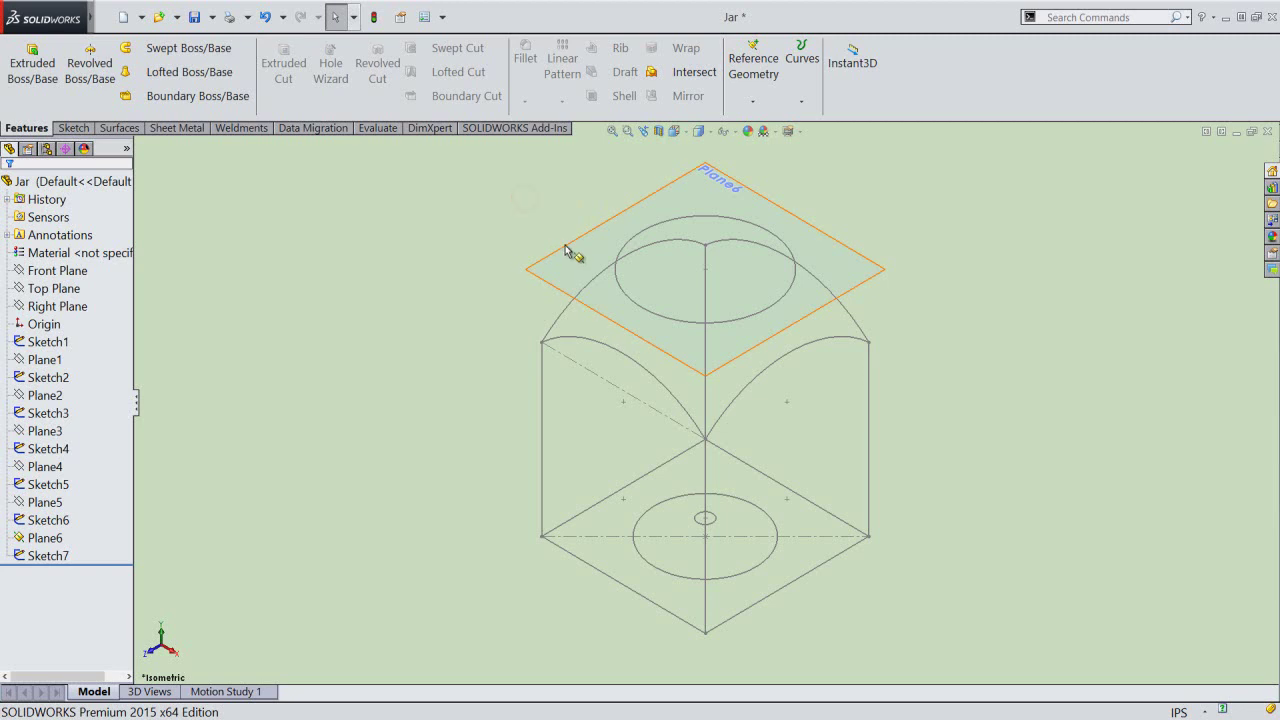
pyautogui.click(565, 248)
pyautogui.click(631, 207)
pyautogui.click(532, 207)
pyautogui.click(195, 17)
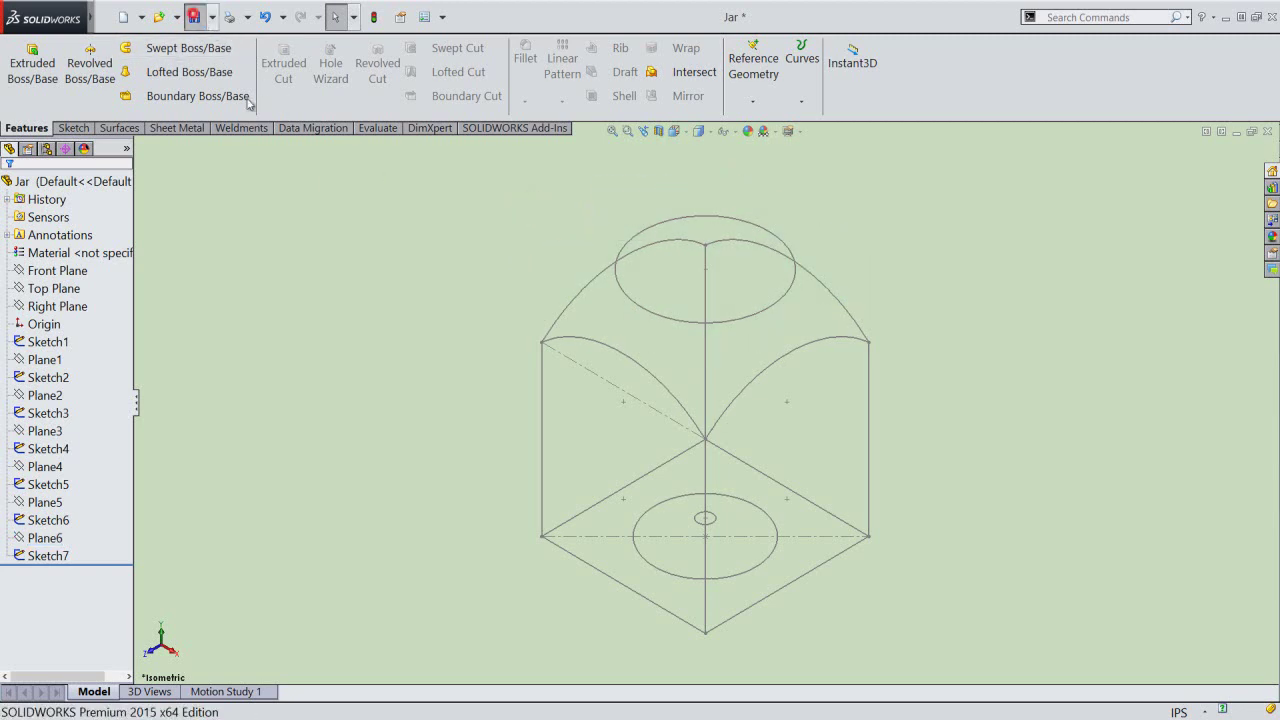
pyautogui.click(398, 288)
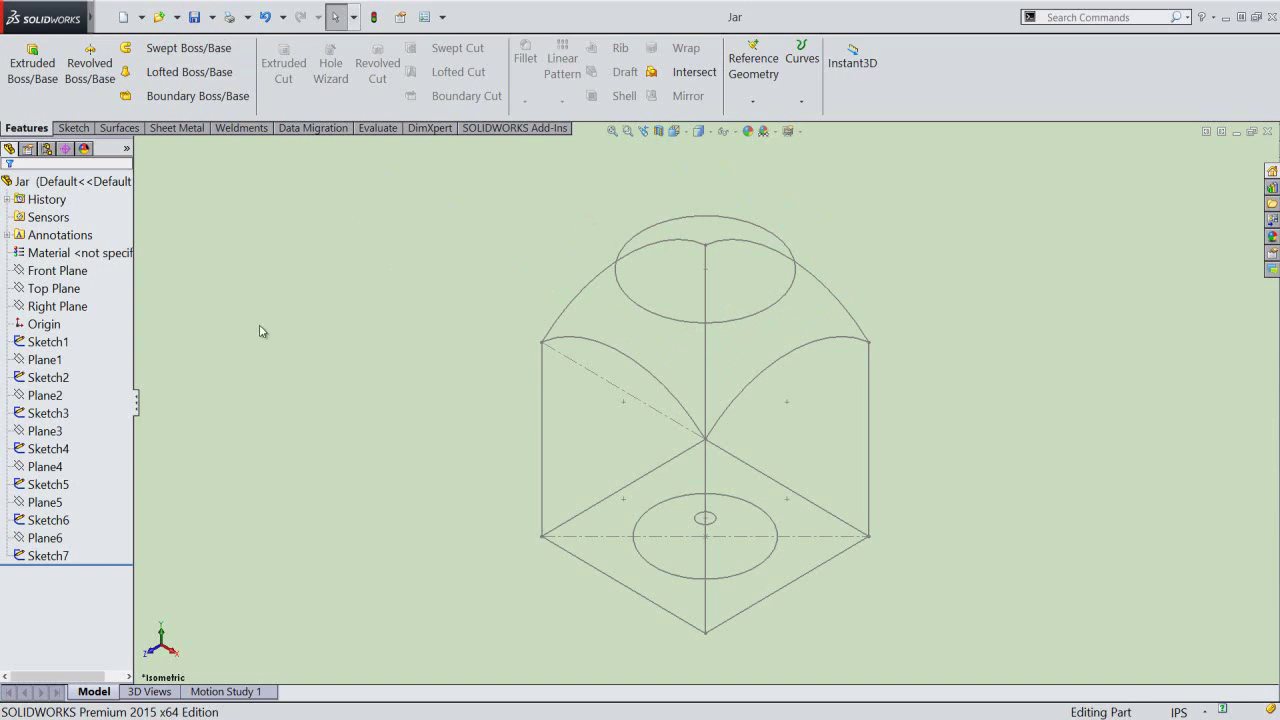
# Start a sketch on the Top Plane and convert the base square and large circle into it.
pyautogui.click(50, 289)
pyautogui.click(61, 271)
pyautogui.click(373, 521)
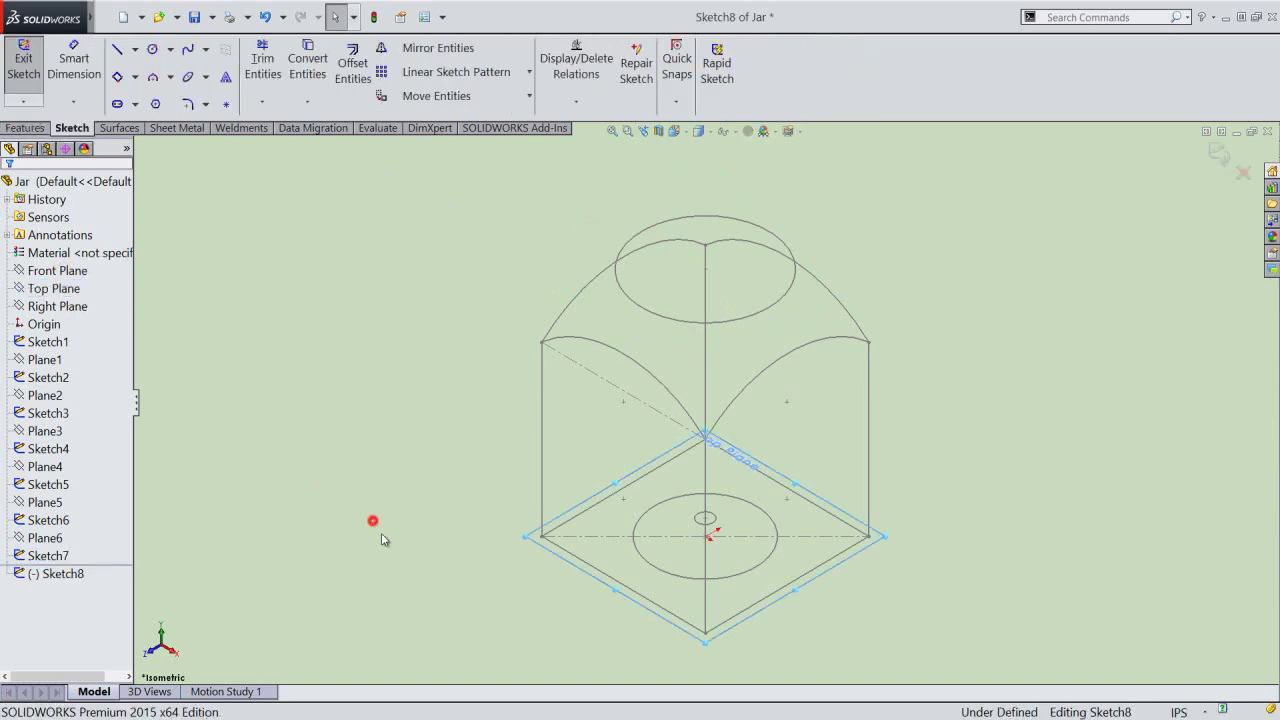
pyautogui.click(667, 574)
pyautogui.scroll(-2, 667, 574)
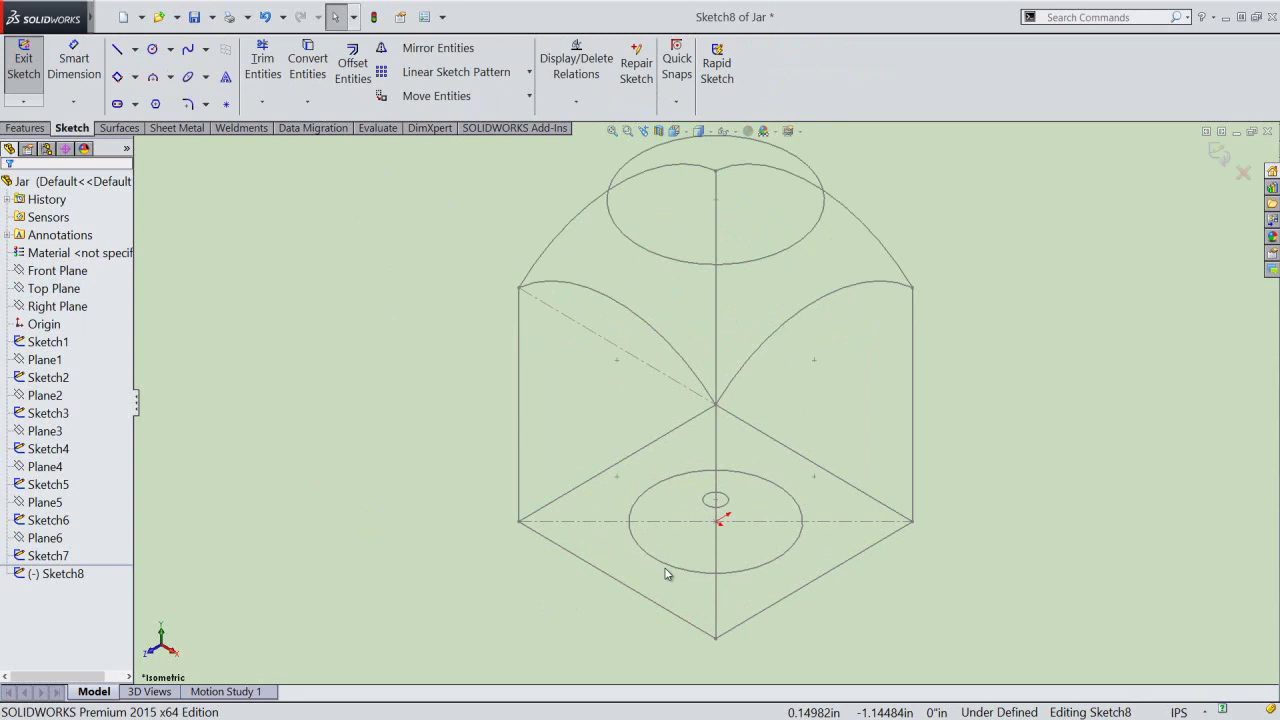
pyautogui.click(316, 66)
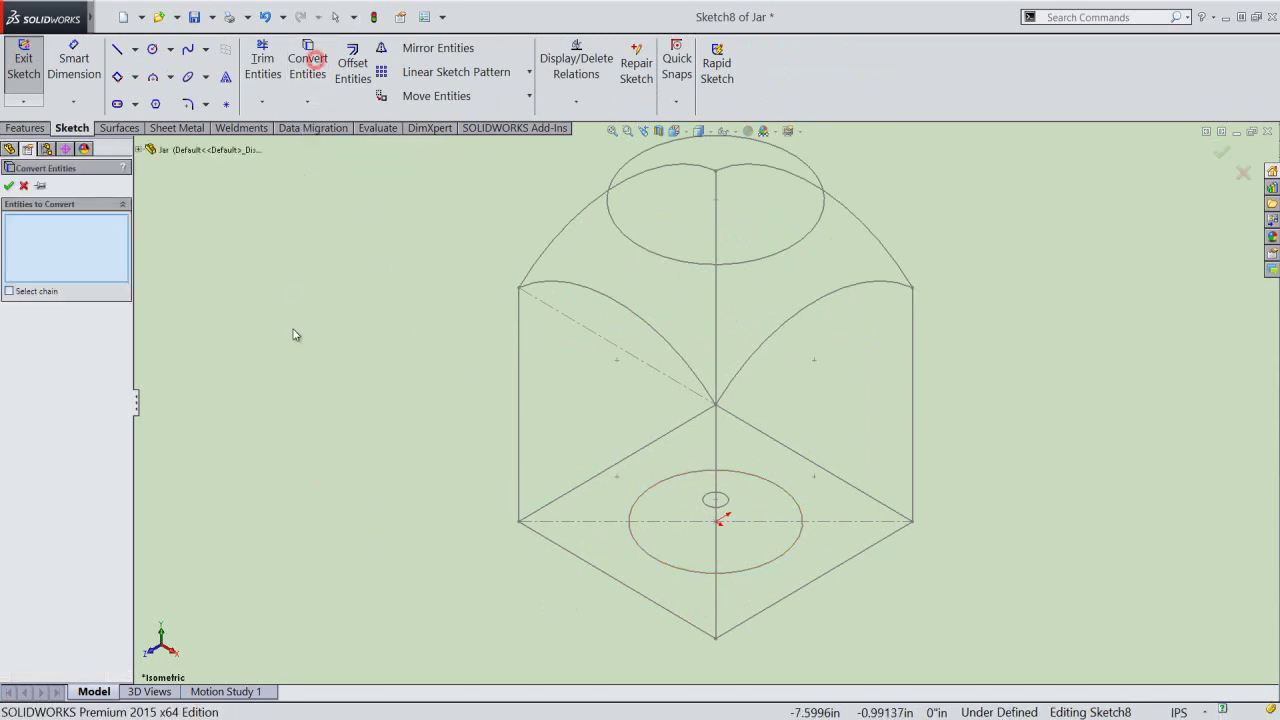
pyautogui.click(9, 292)
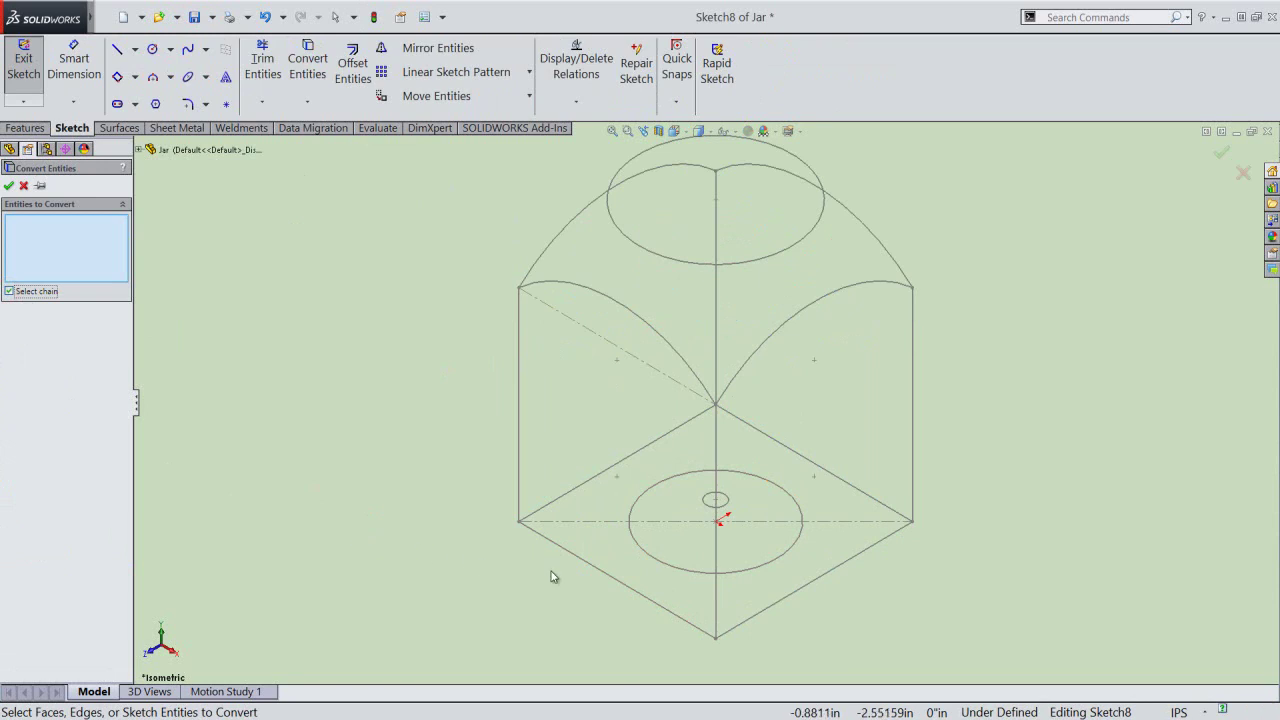
pyautogui.click(590, 572)
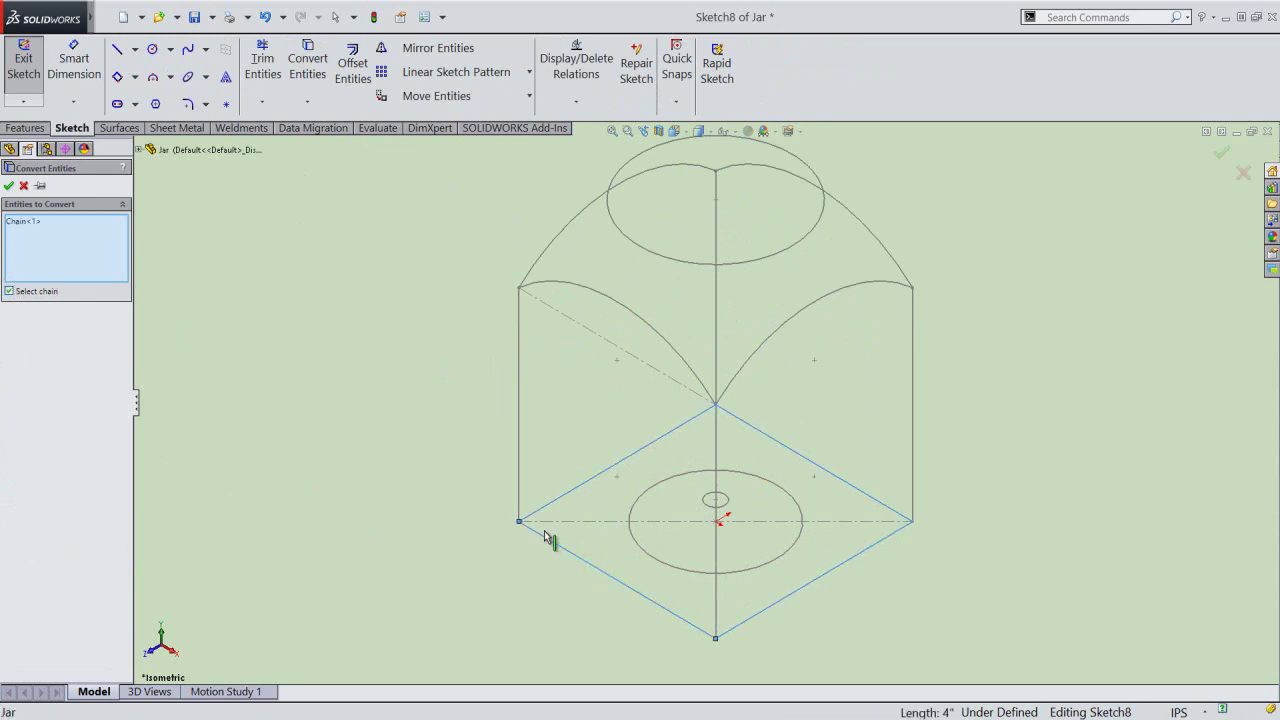
pyautogui.click(659, 562)
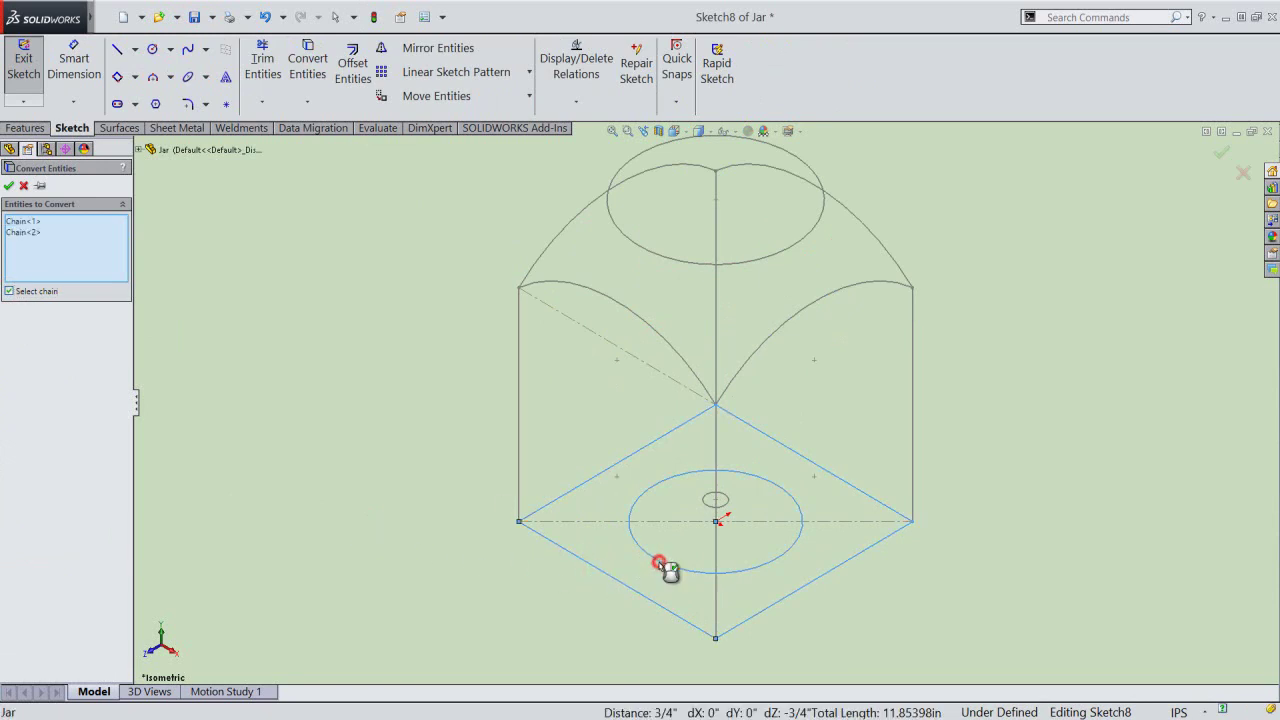
pyautogui.click(9, 186)
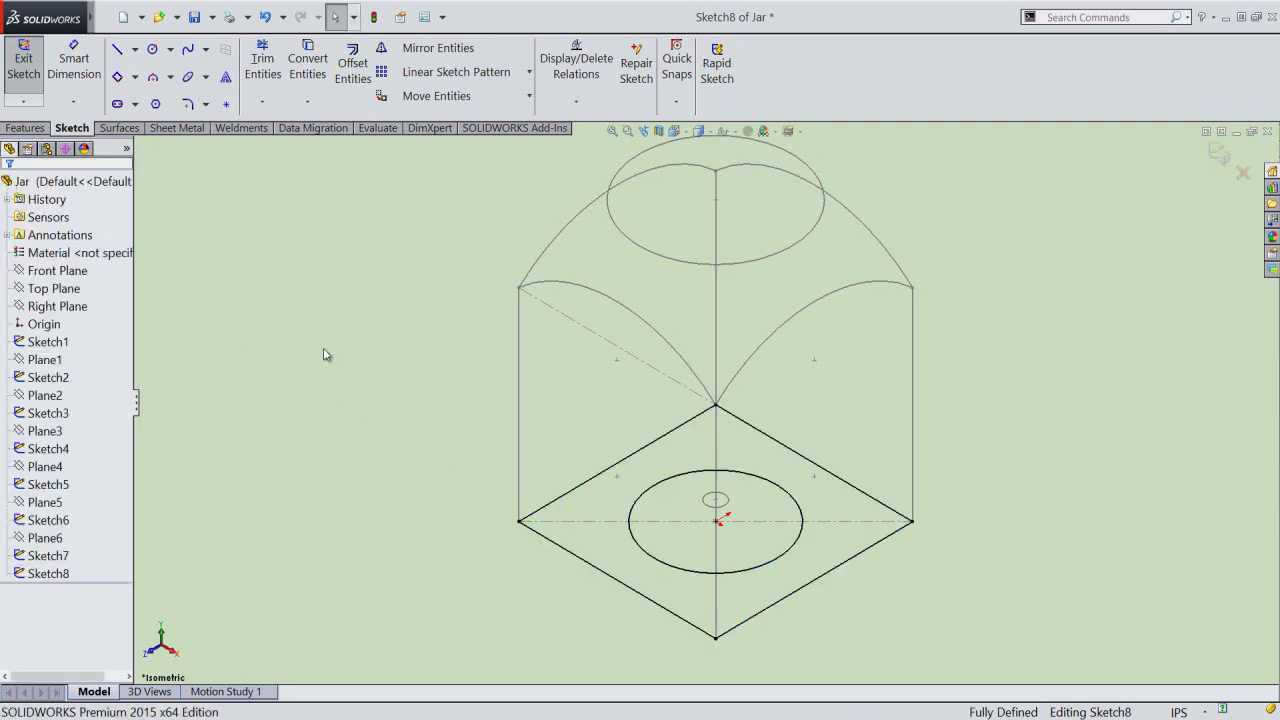
# Exit Sketch8, save the part, and hide Sketch1.
pyautogui.click(1226, 160)
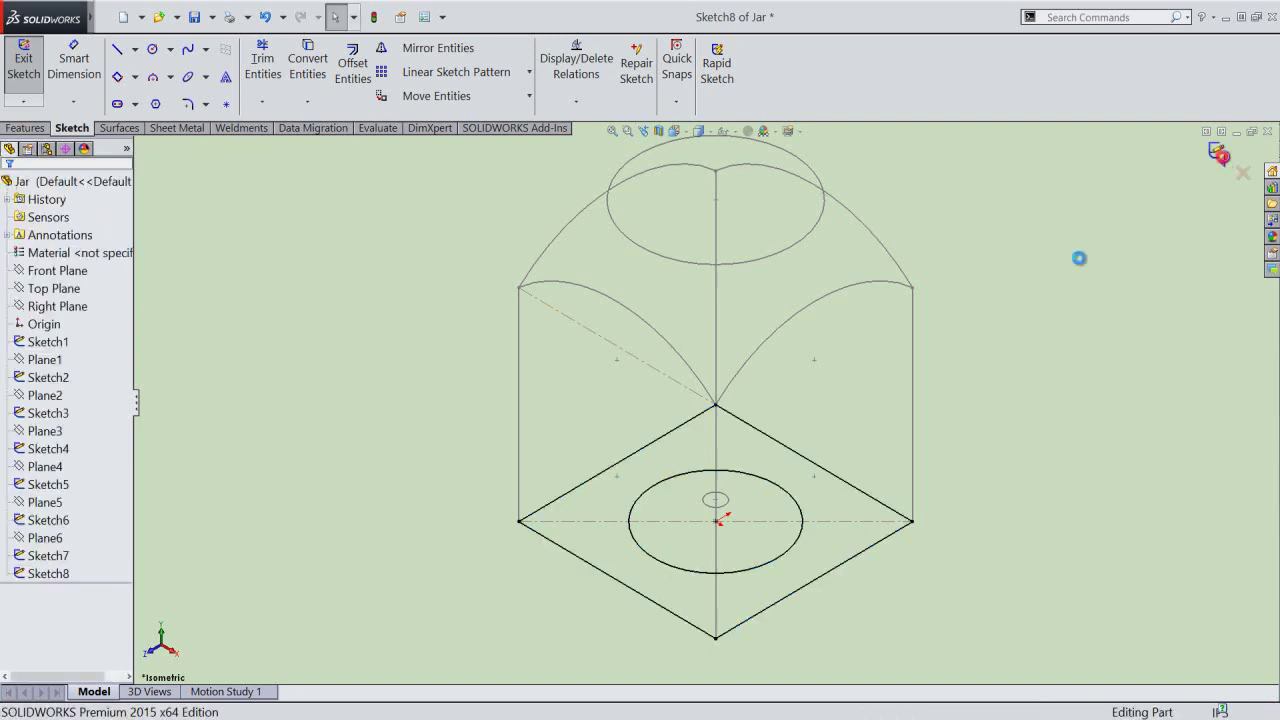
pyautogui.hotkey('ctrl', 's')
pyautogui.click(1069, 306)
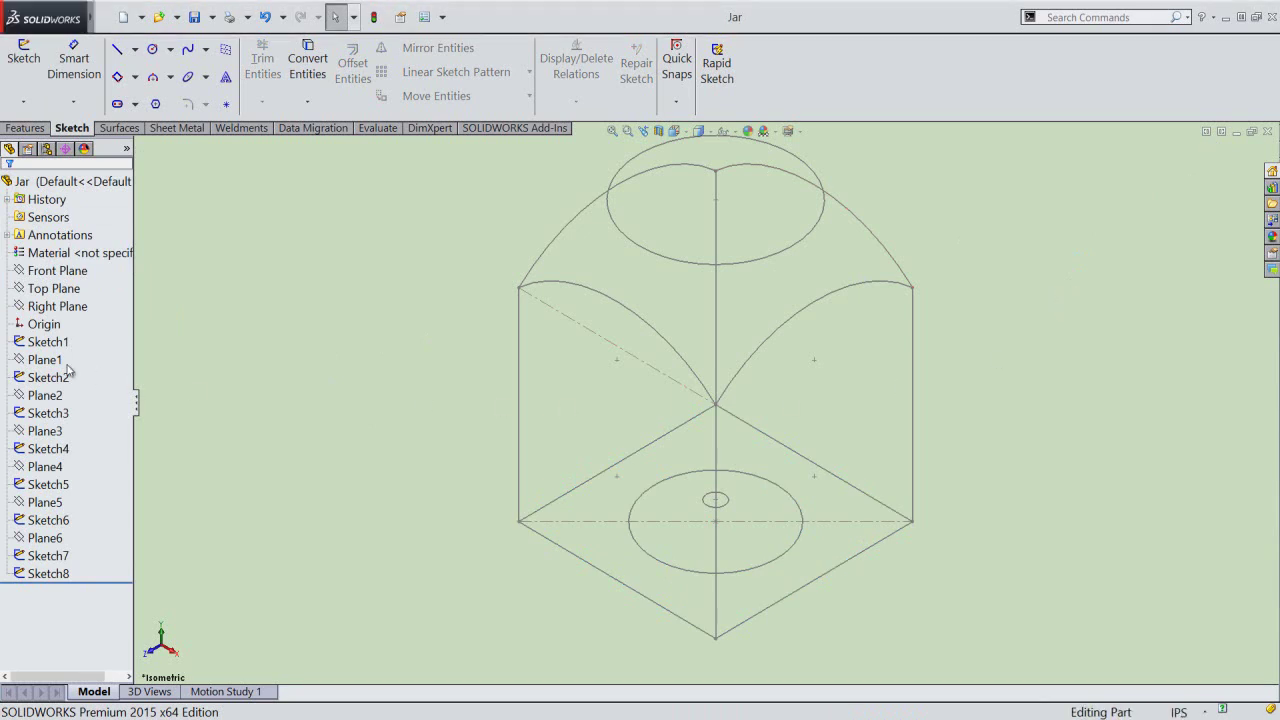
pyautogui.click(48, 342)
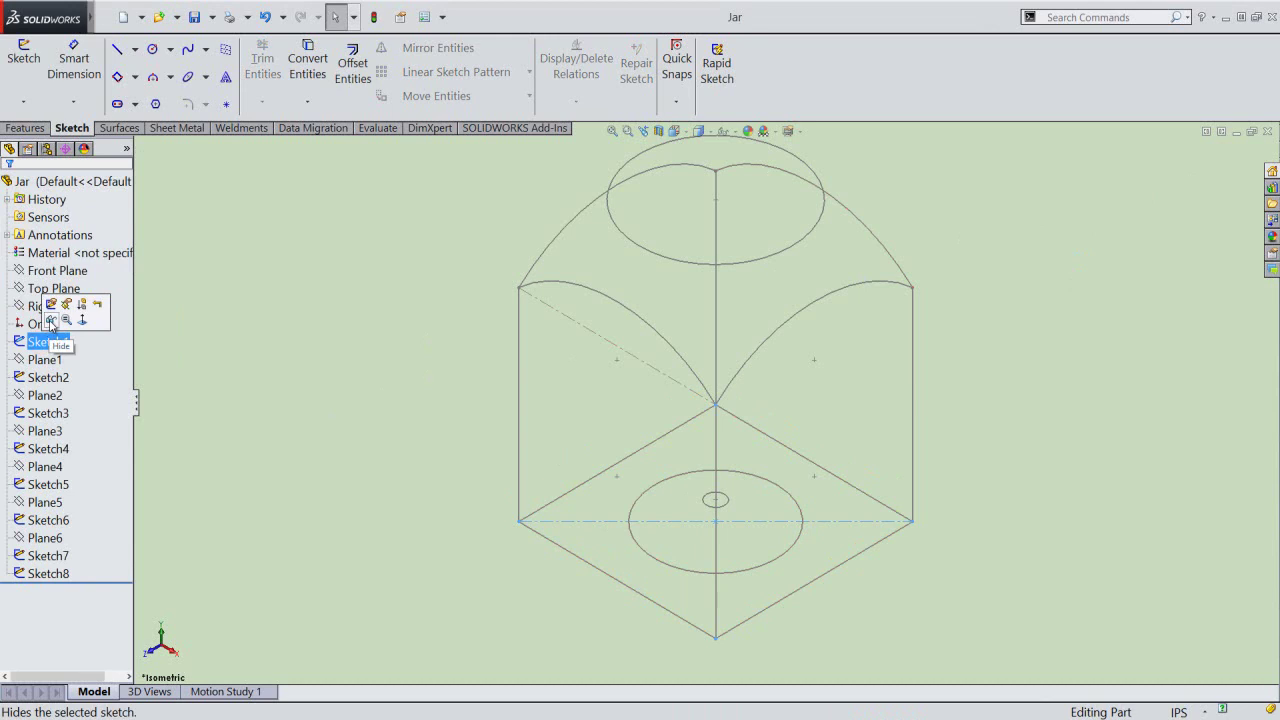
pyautogui.click(50, 320)
pyautogui.click(297, 424)
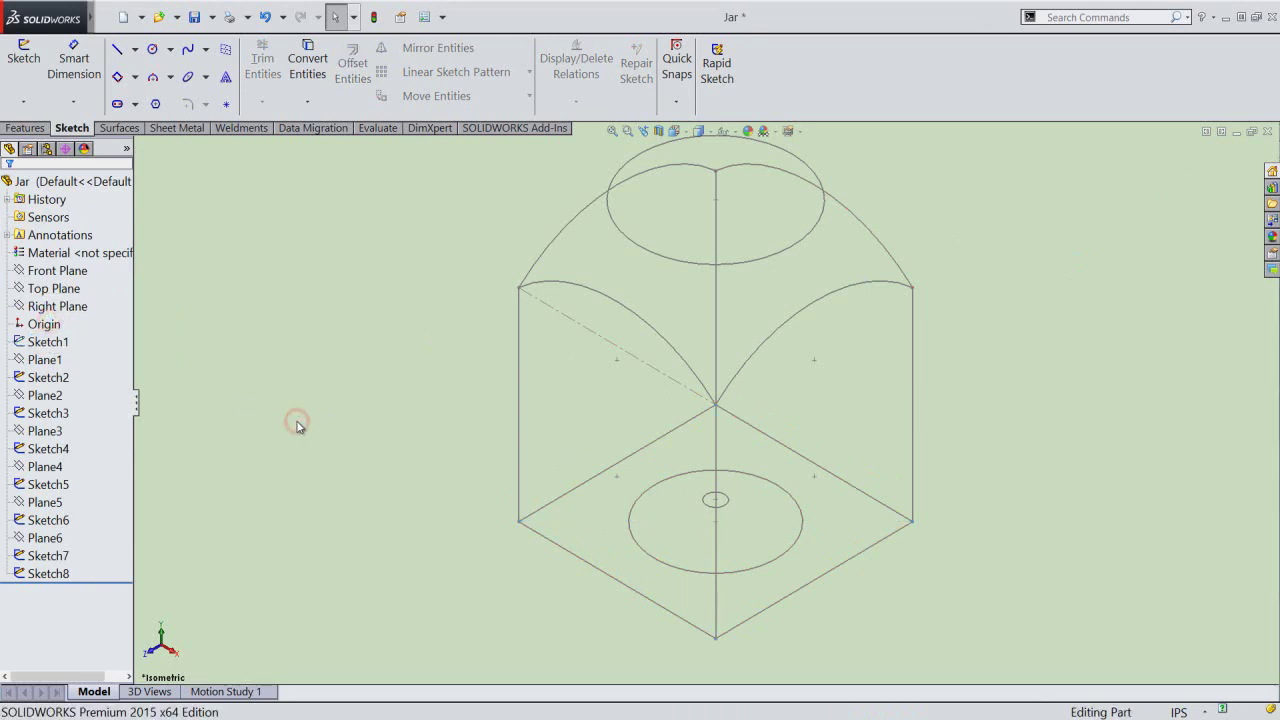
pyautogui.click(119, 128)
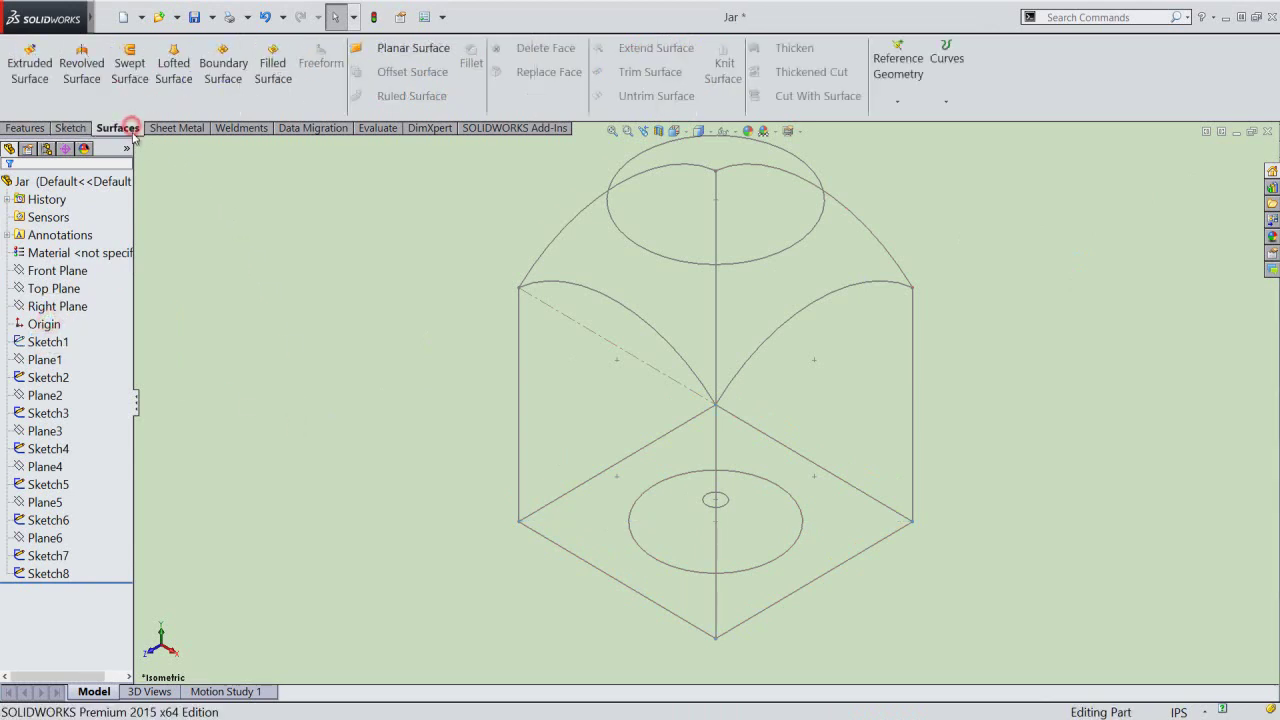
# Create Surface-Fill1 using Sketch8's square and 2 1/2" circle as the patch boundary.
pyautogui.click(274, 72)
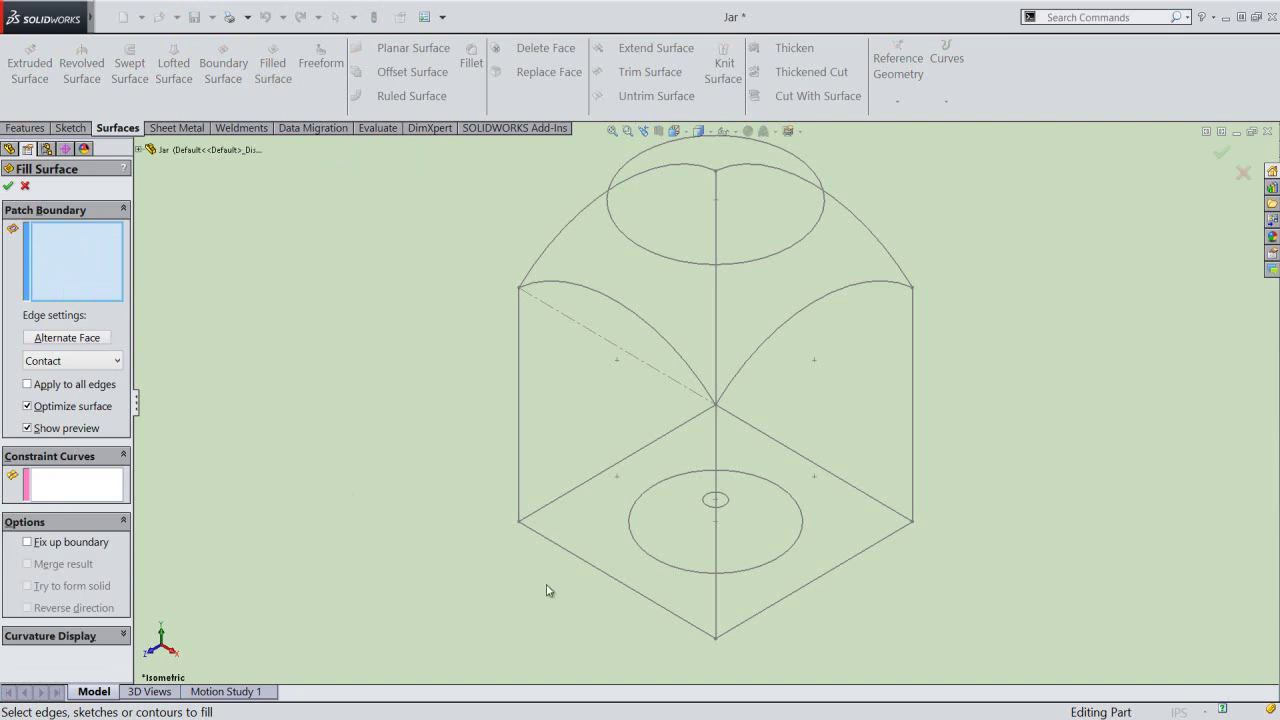
pyautogui.scroll(-2, 742, 588)
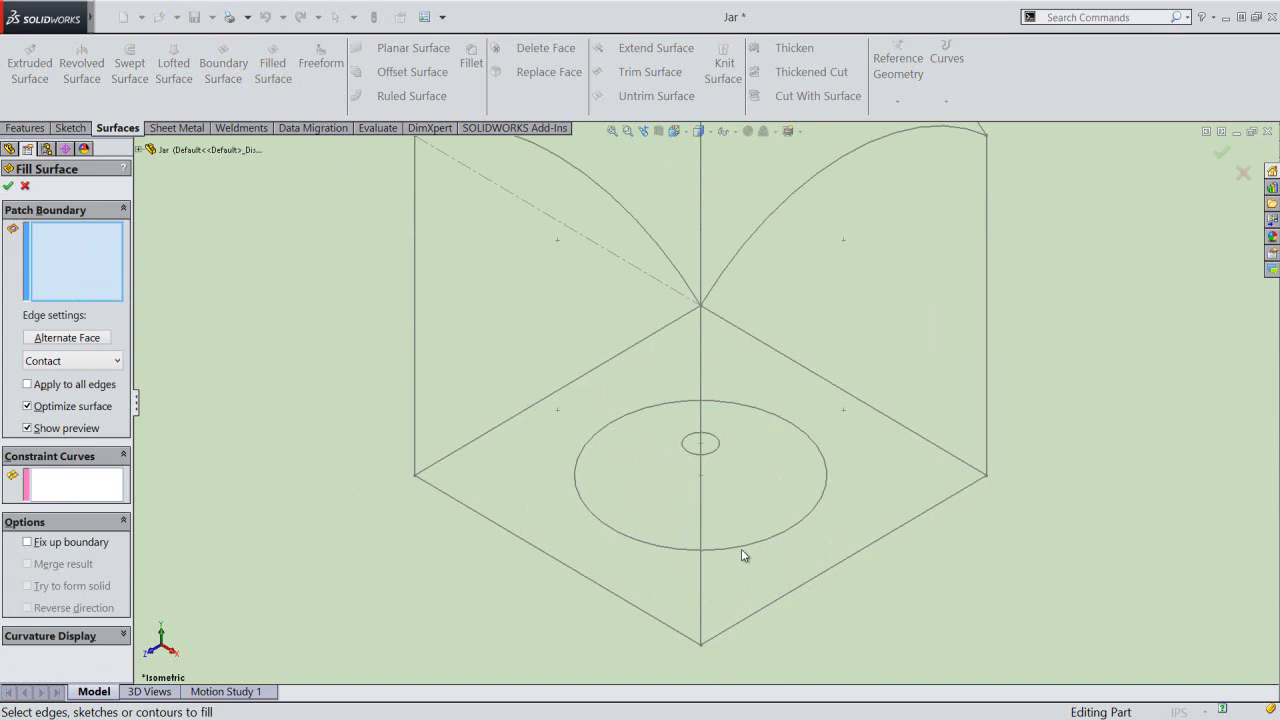
pyautogui.click(742, 550)
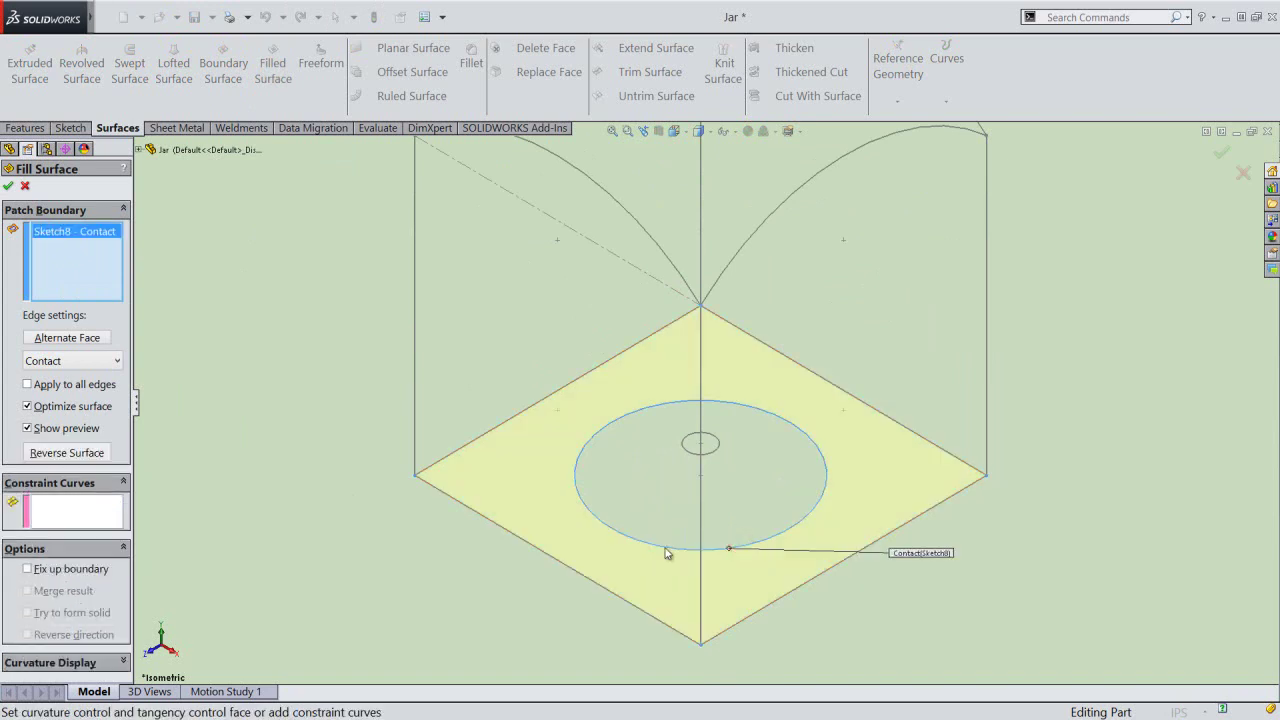
pyautogui.click(8, 188)
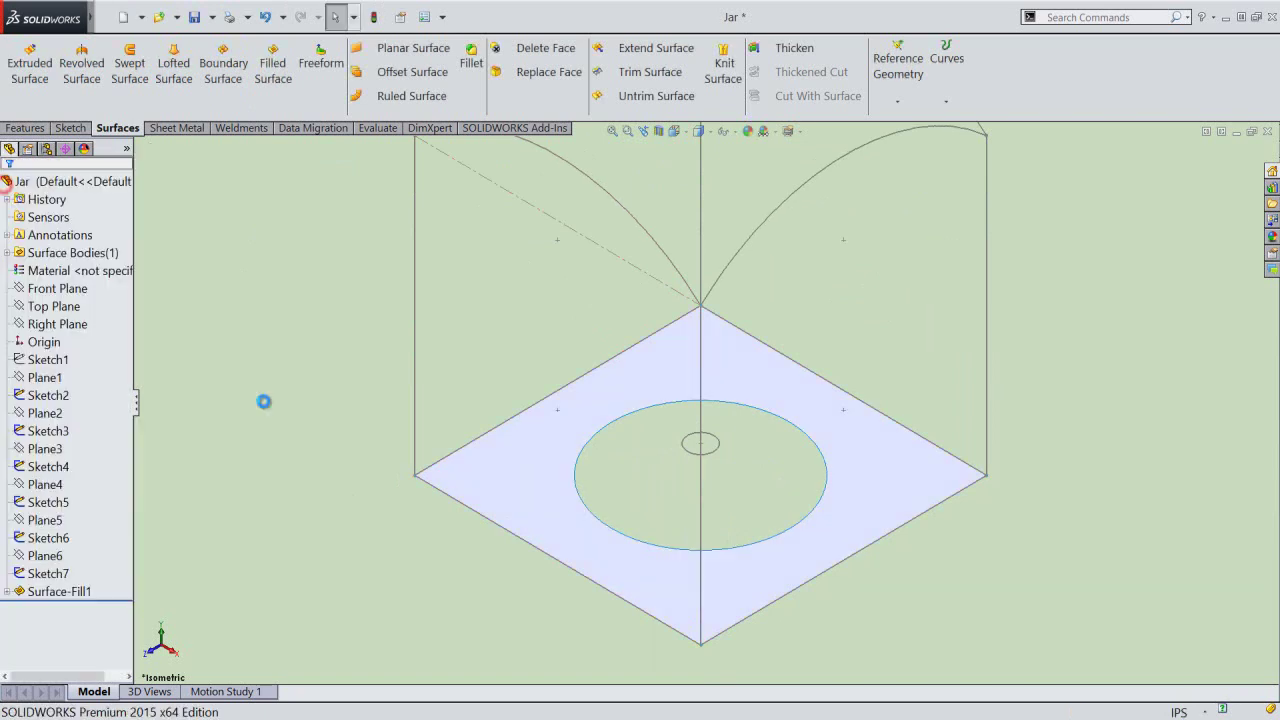
# Save, then loft a surface from the 2 1/2" circle edge to Sketch2's small circle.
pyautogui.hotkey('ctrl', 's')
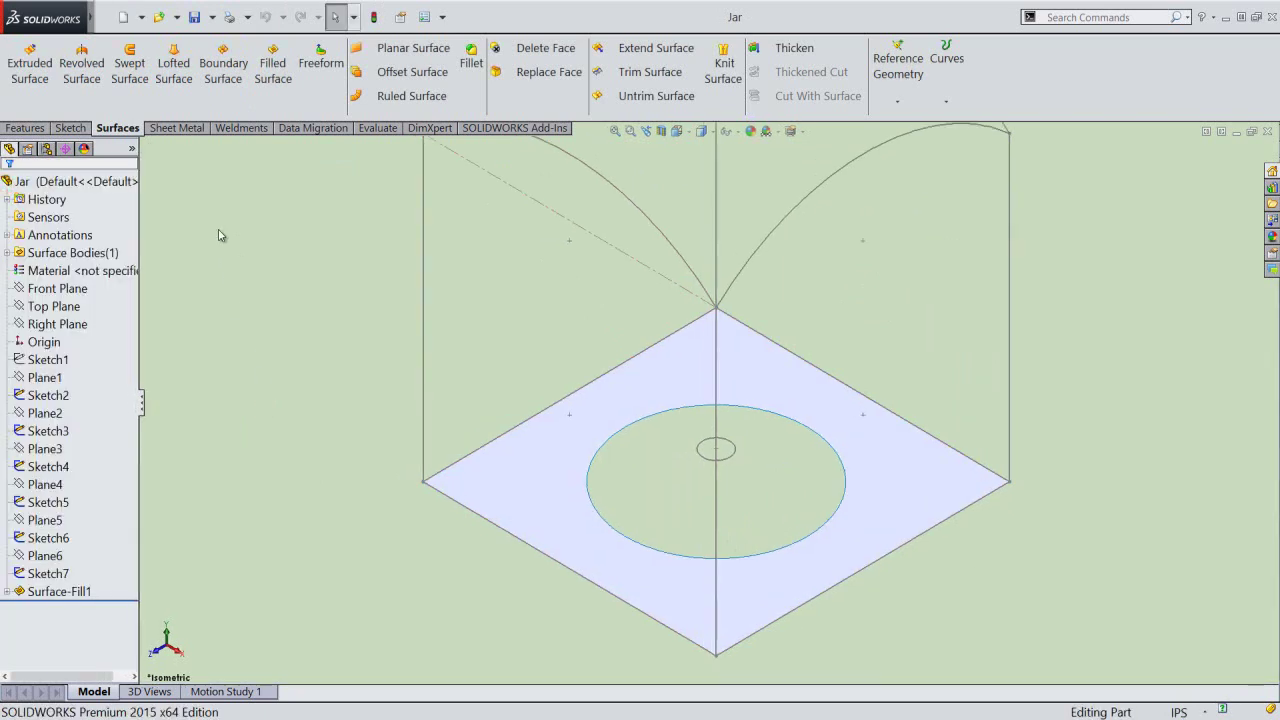
pyautogui.click(175, 80)
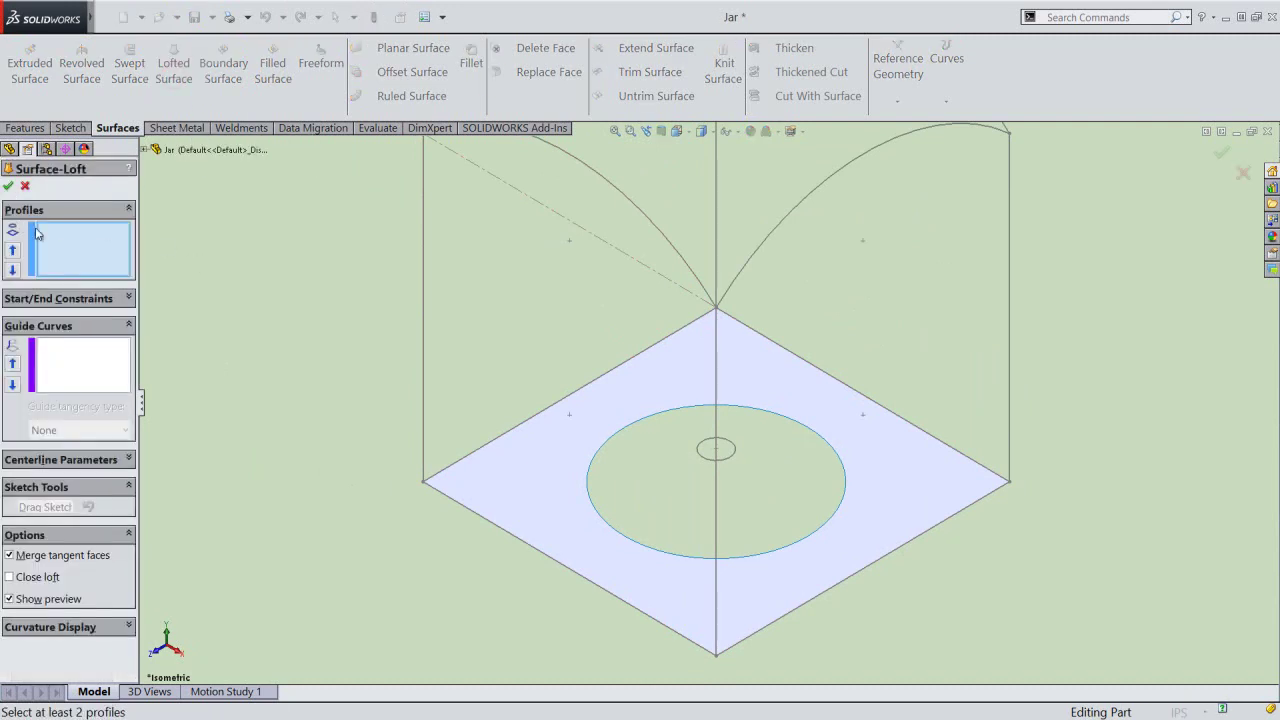
pyautogui.click(73, 258)
pyautogui.scroll(-2, 612, 562)
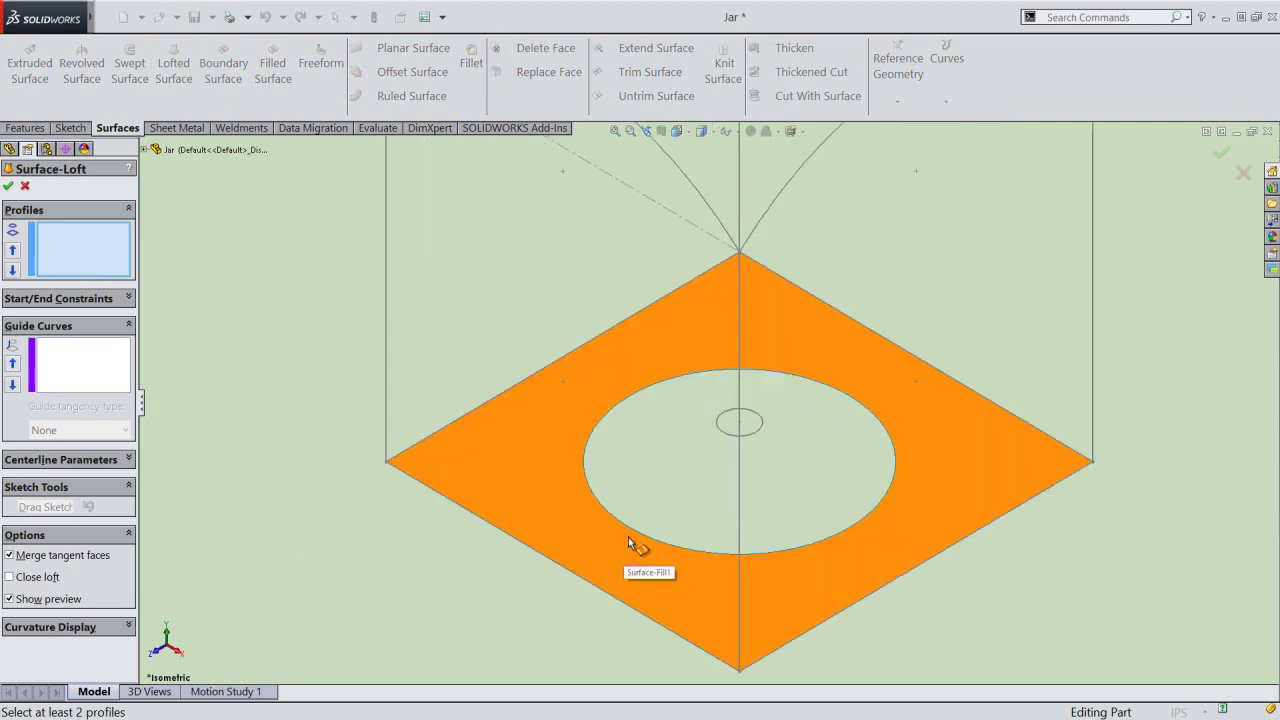
pyautogui.click(633, 529)
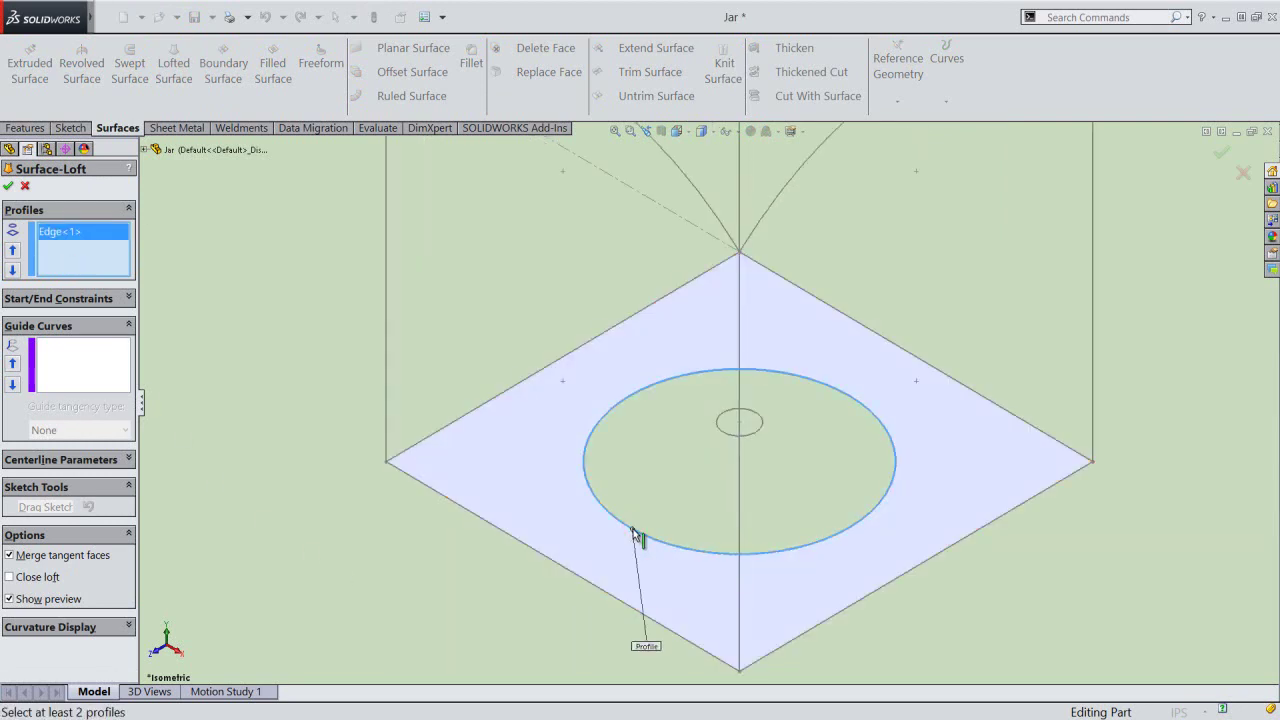
pyautogui.click(721, 432)
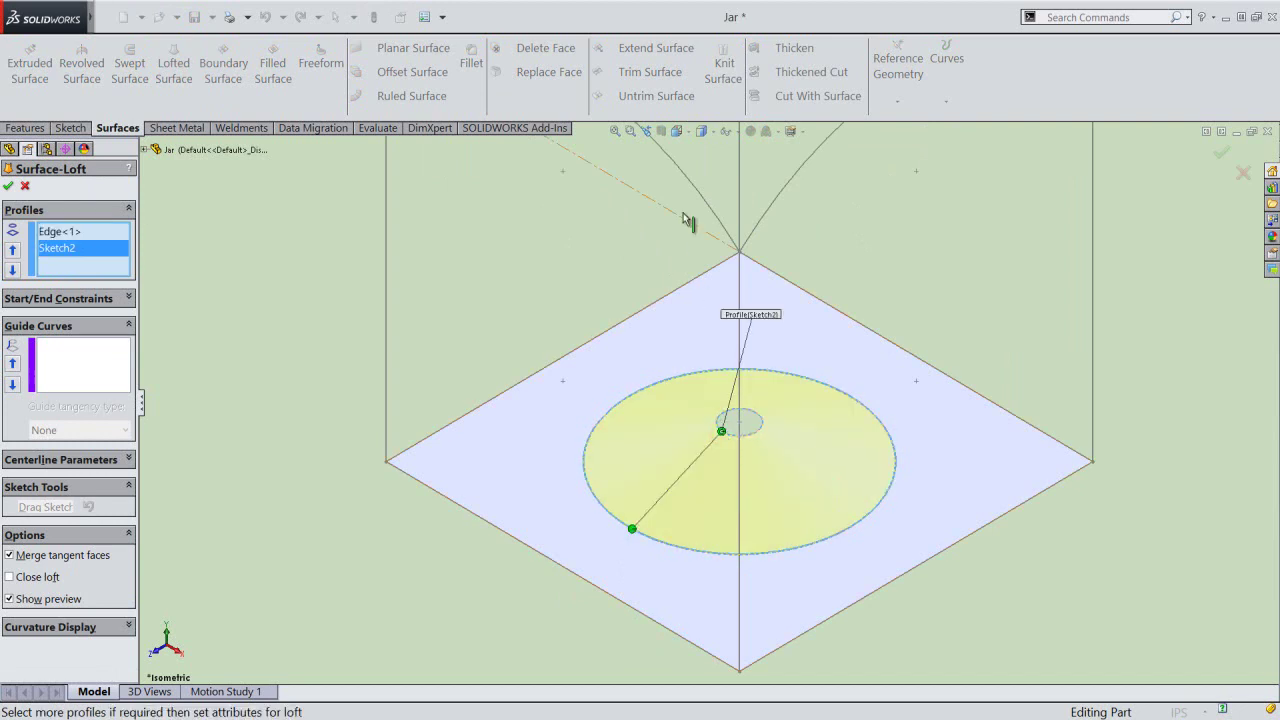
# Straighten the loft connectors in Top view and confirm Surface-Loft1.
pyautogui.click(676, 131)
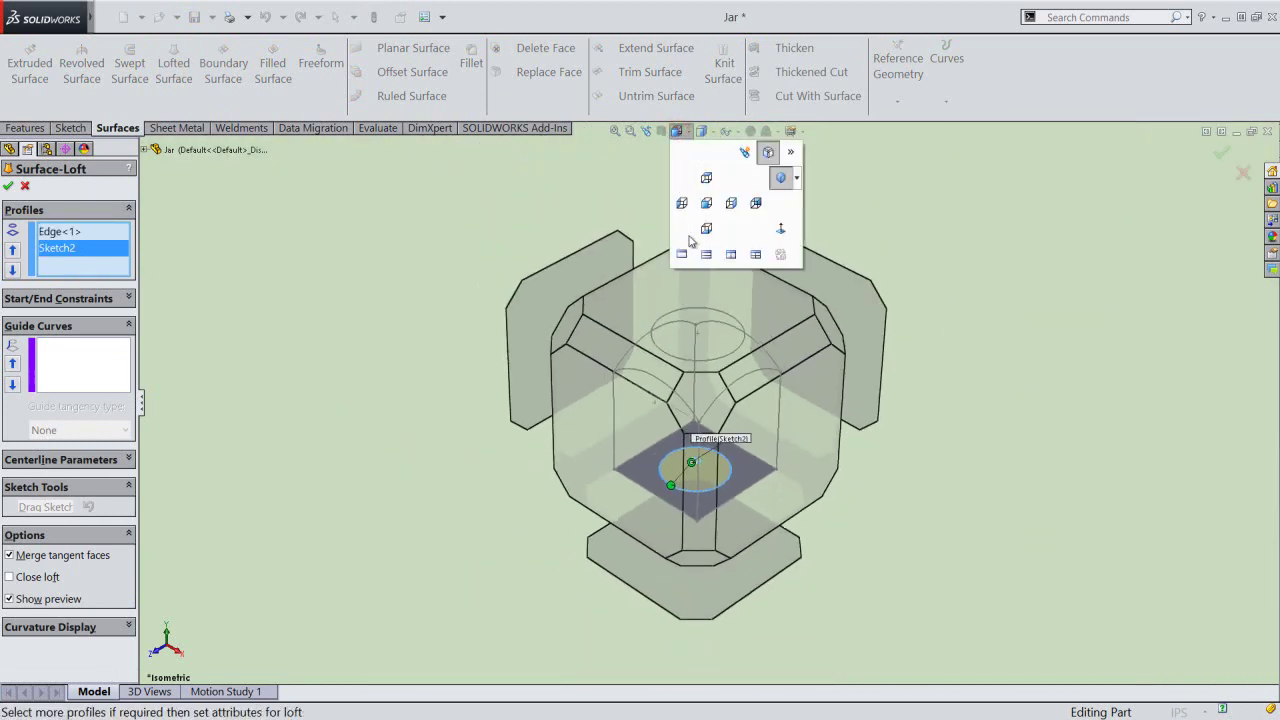
pyautogui.click(700, 289)
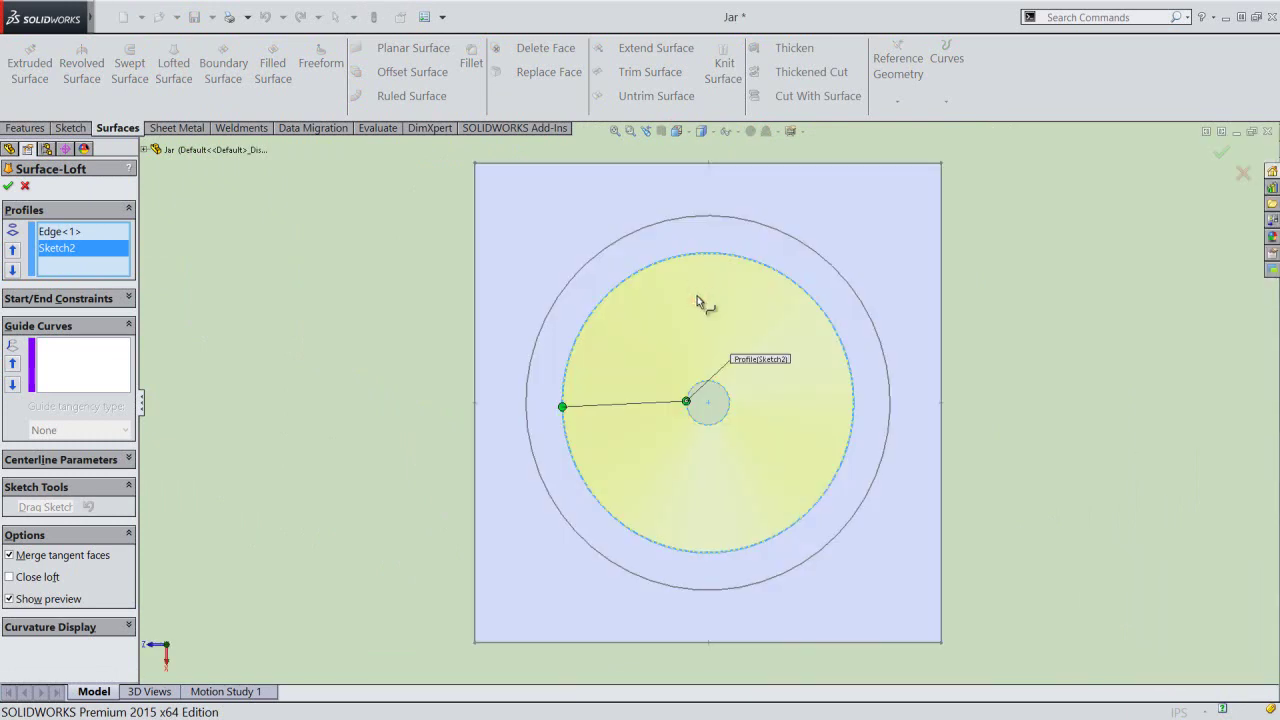
pyautogui.scroll(-2, 660, 402)
pyautogui.scroll(-2, 660, 400)
pyautogui.scroll(-2, 652, 395)
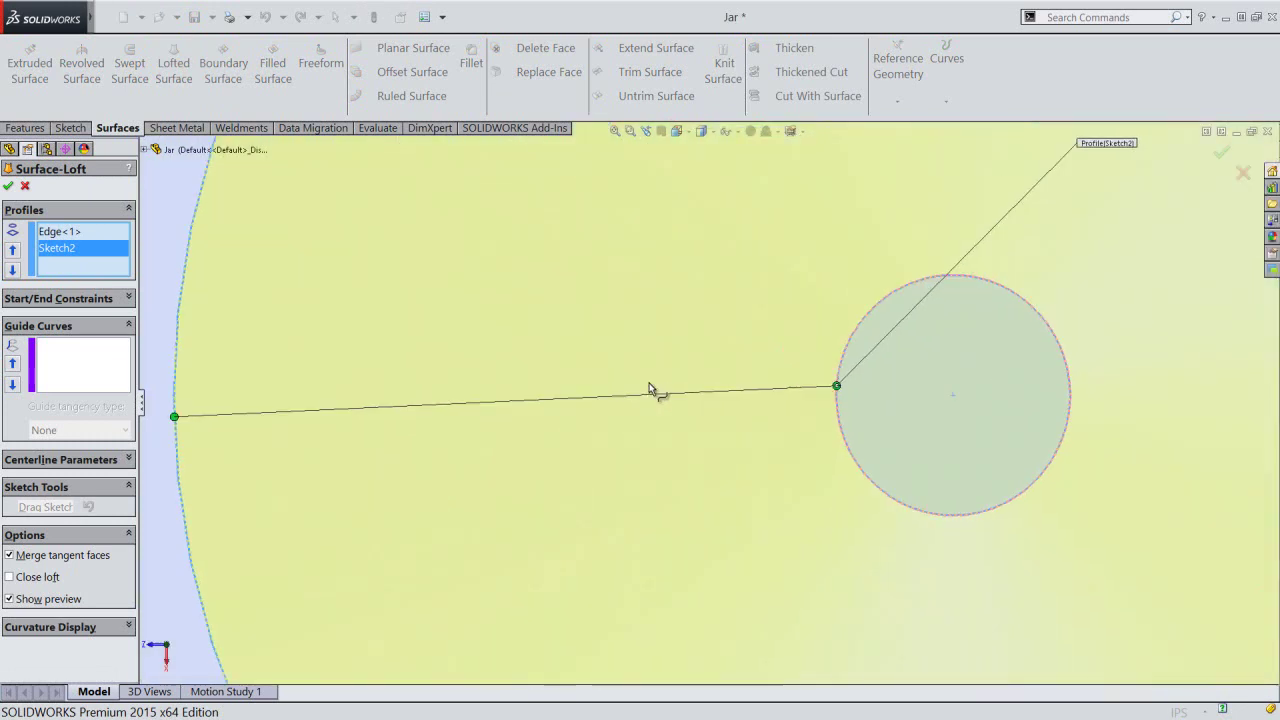
pyautogui.moveTo(175, 411); pyautogui.dragTo(175, 387)
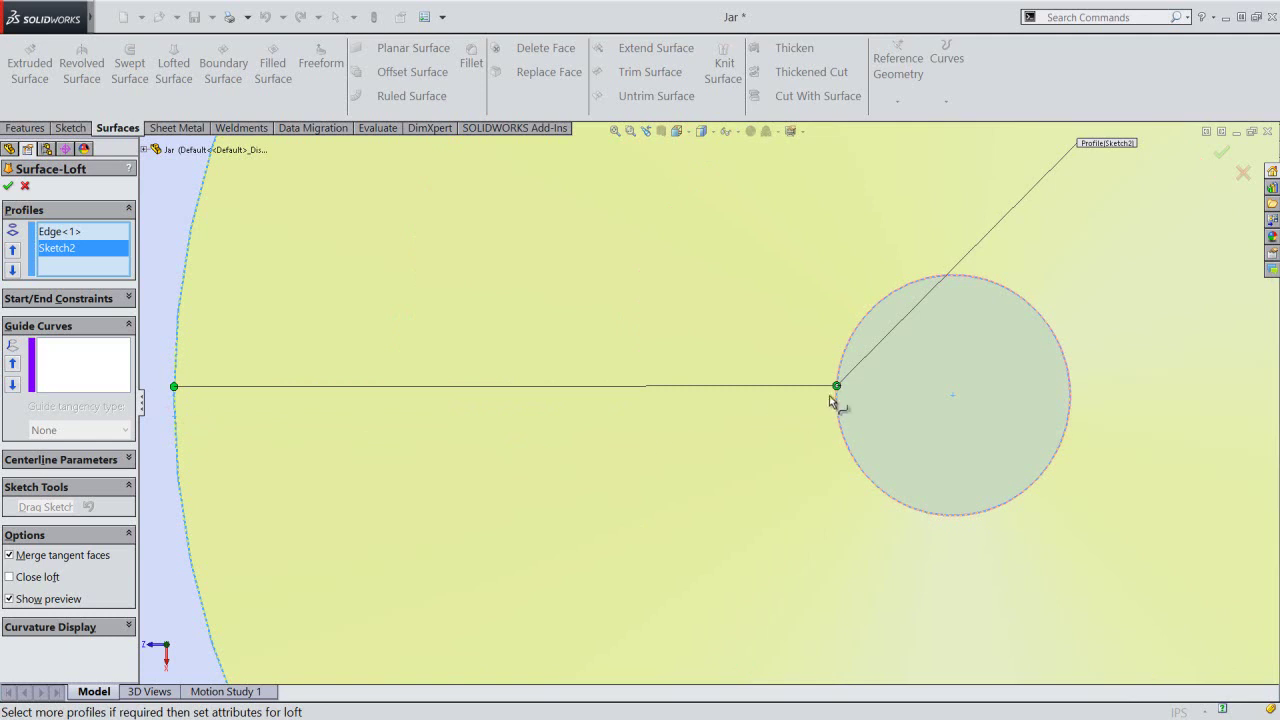
pyautogui.moveTo(836, 386); pyautogui.dragTo(836, 387)
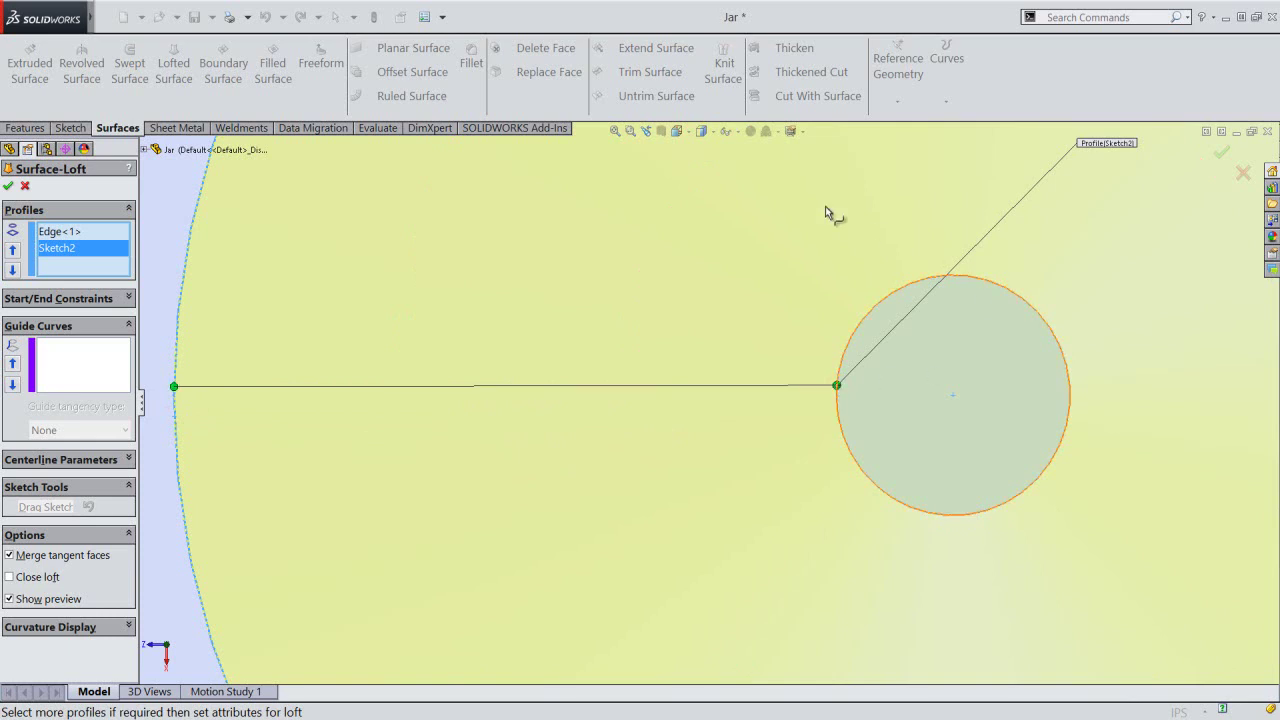
pyautogui.click(646, 131)
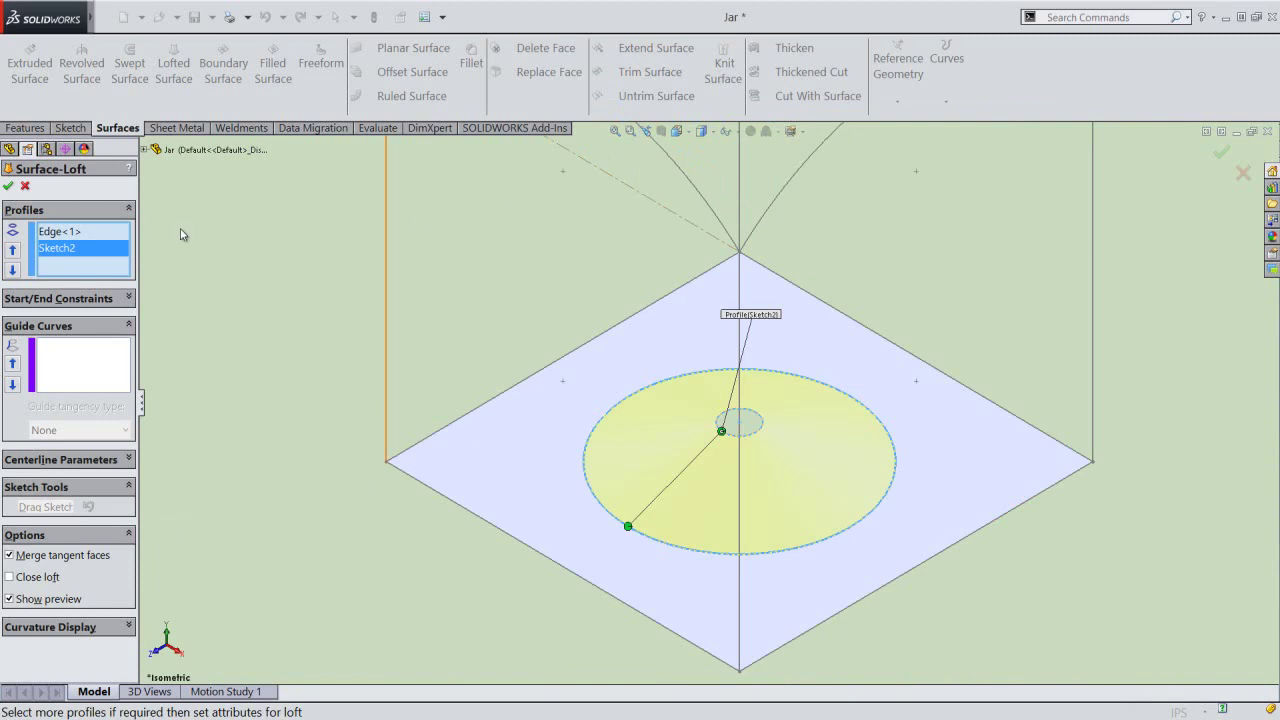
pyautogui.click(10, 187)
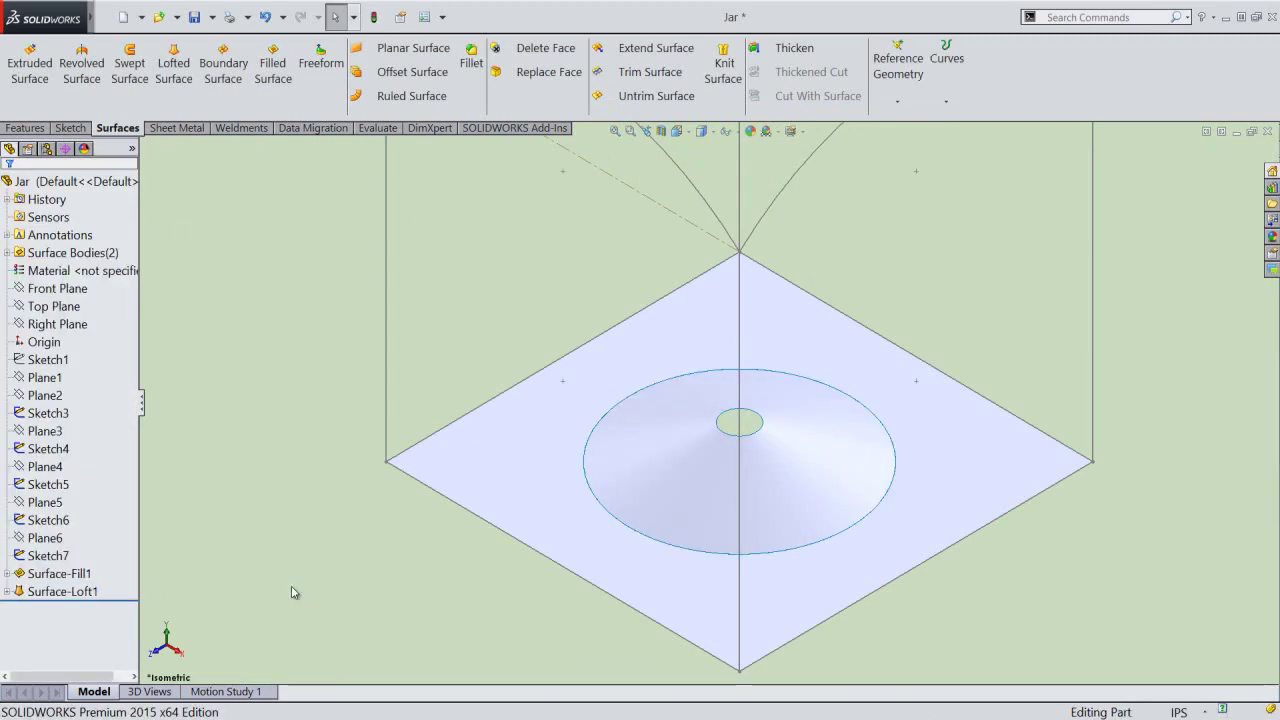
# Cap the cone's 3/8" top opening with Surface-Fill2 and zoom to fit.
pyautogui.click(314, 524)
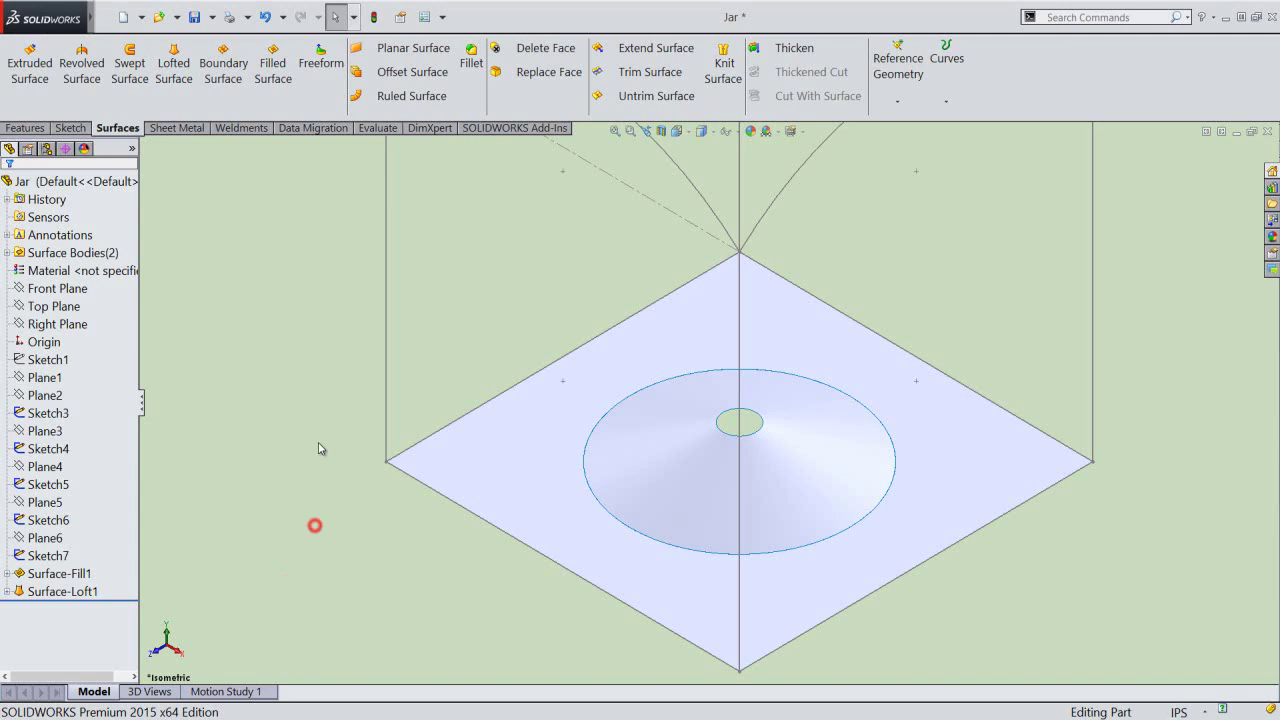
pyautogui.click(280, 70)
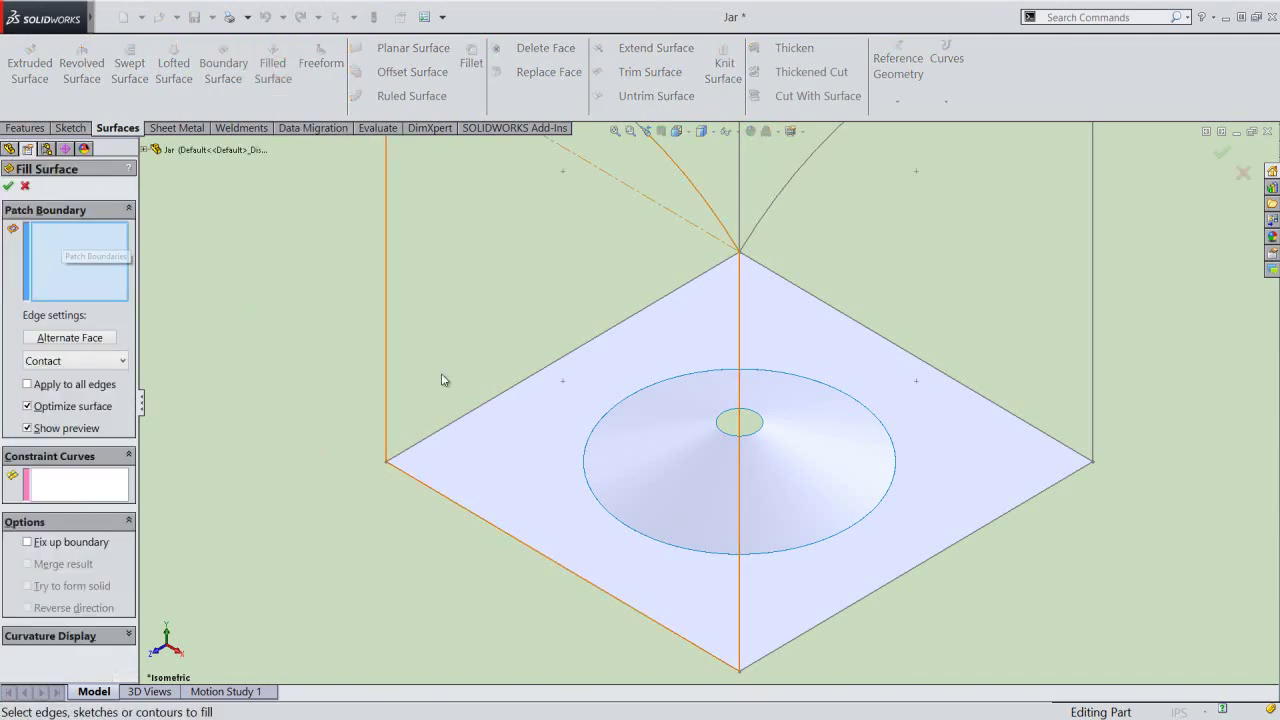
pyautogui.scroll(-2, 699, 432)
pyautogui.click(741, 436)
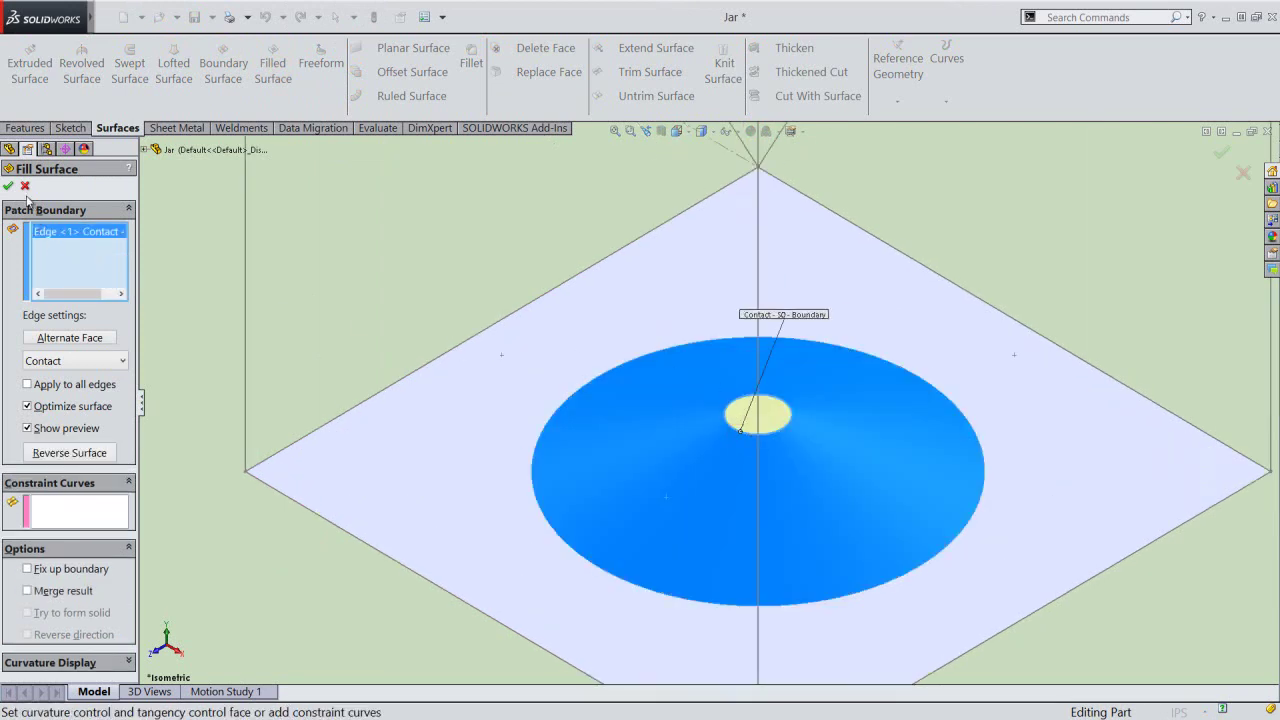
pyautogui.press('Return')
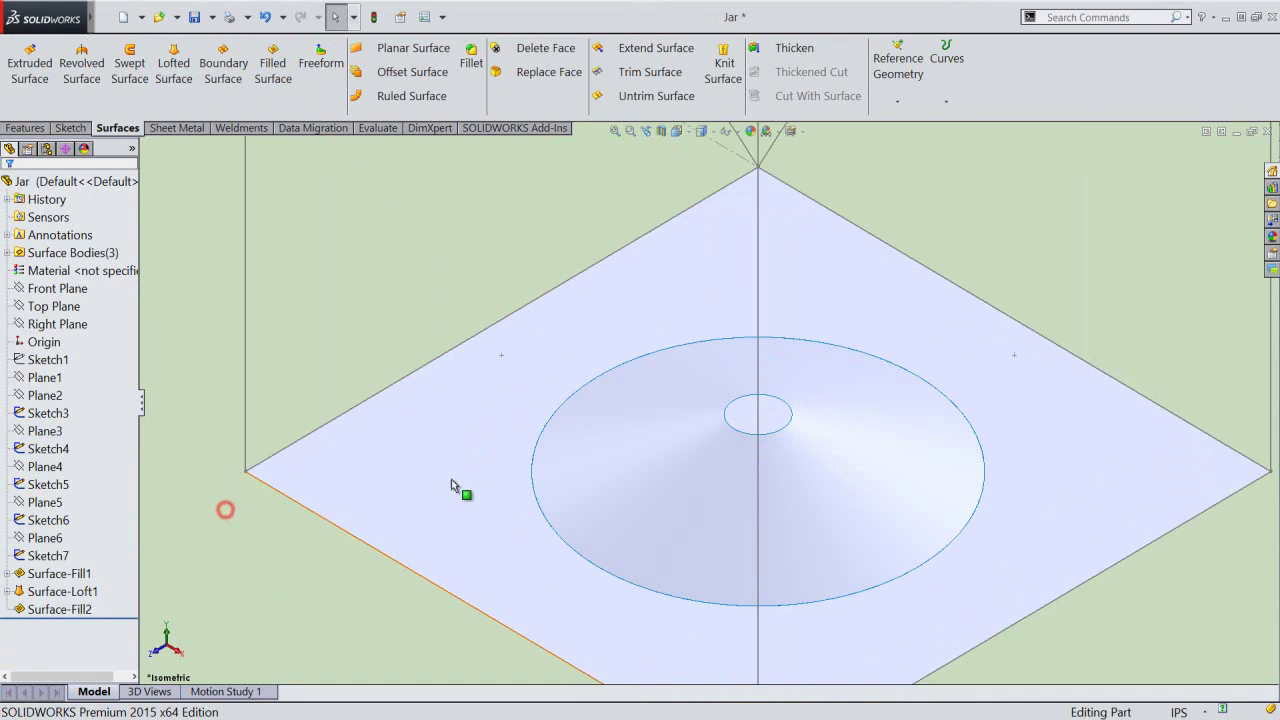
pyautogui.press('f')
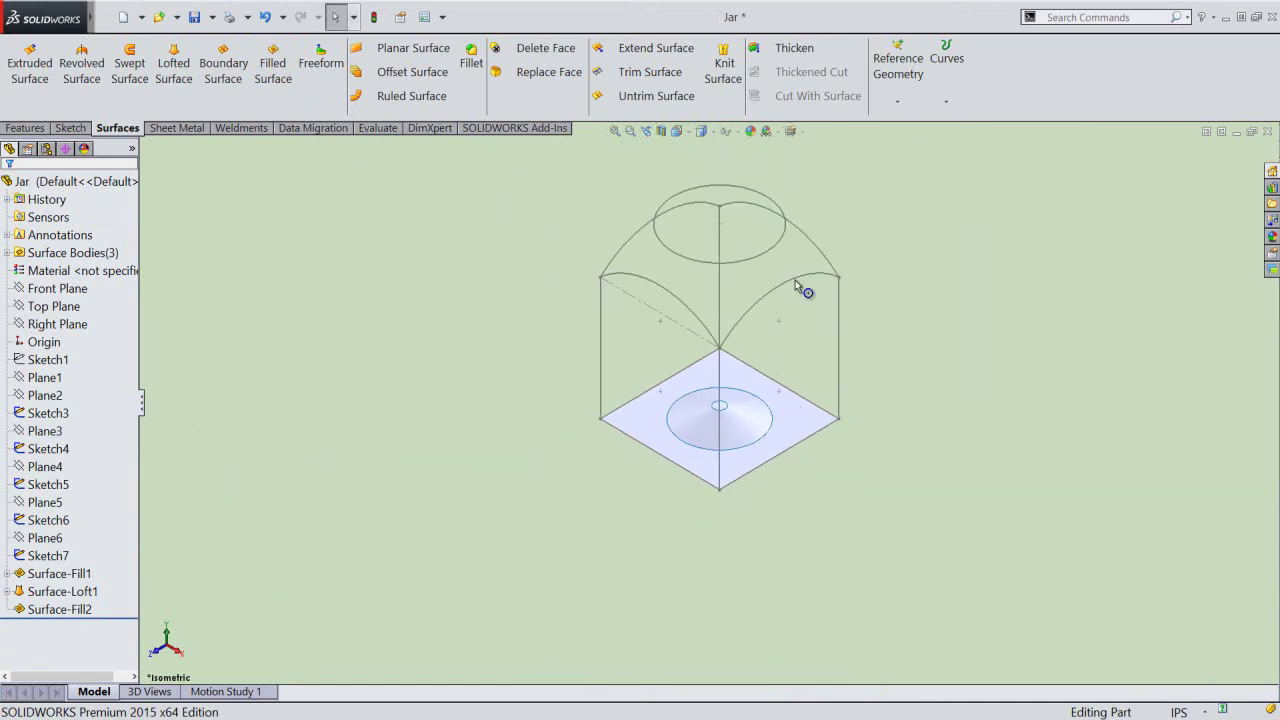
# Fill the right wall arch with a contact filled surface.
pyautogui.click(273, 65)
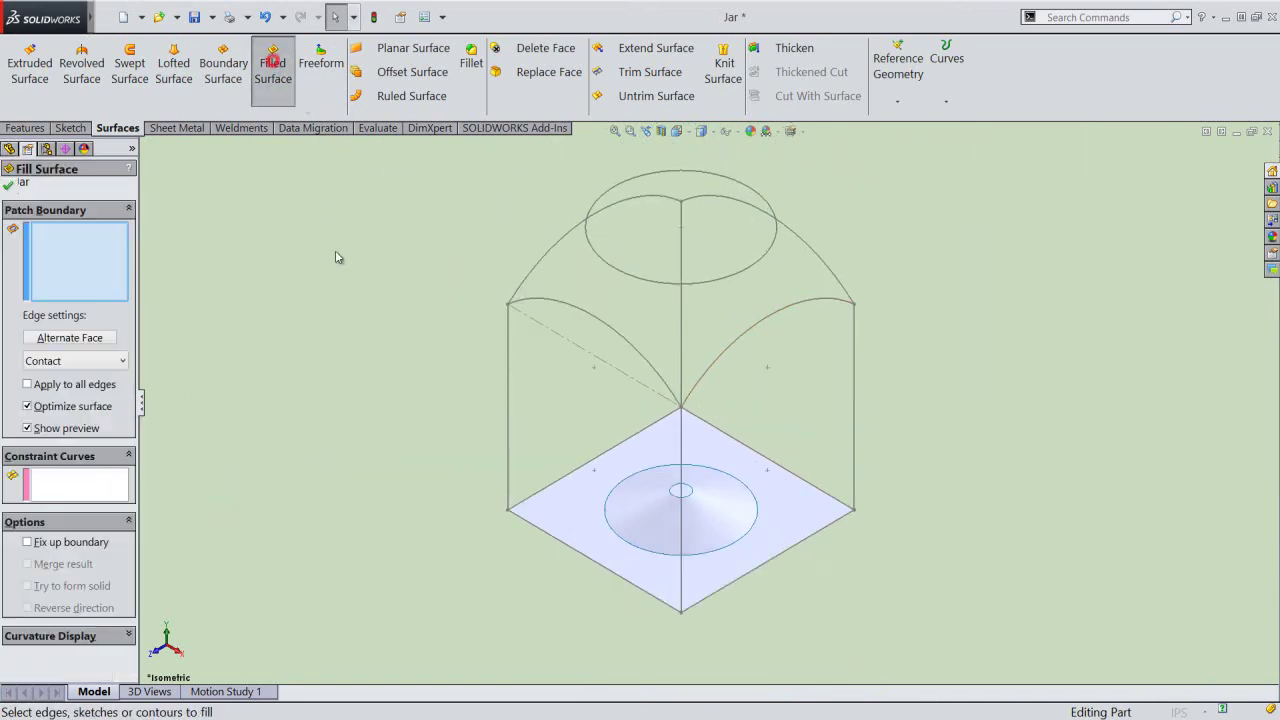
pyautogui.click(508, 396)
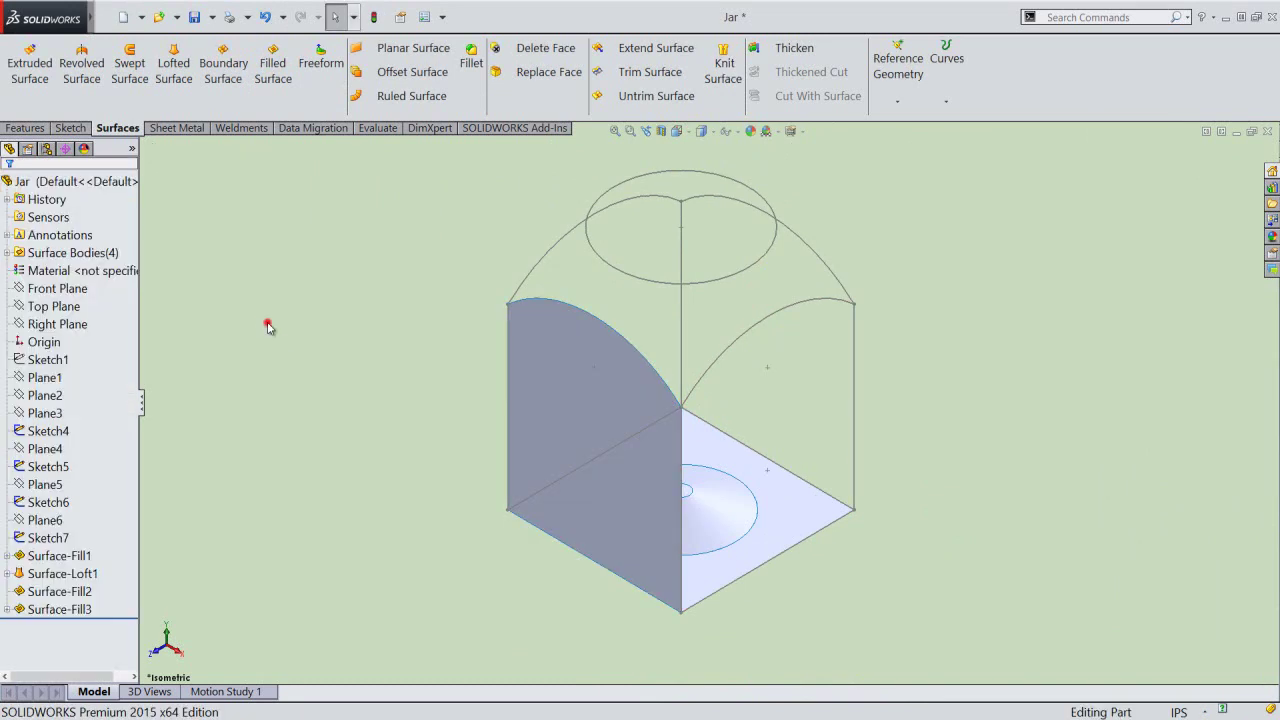
pyautogui.click(270, 65)
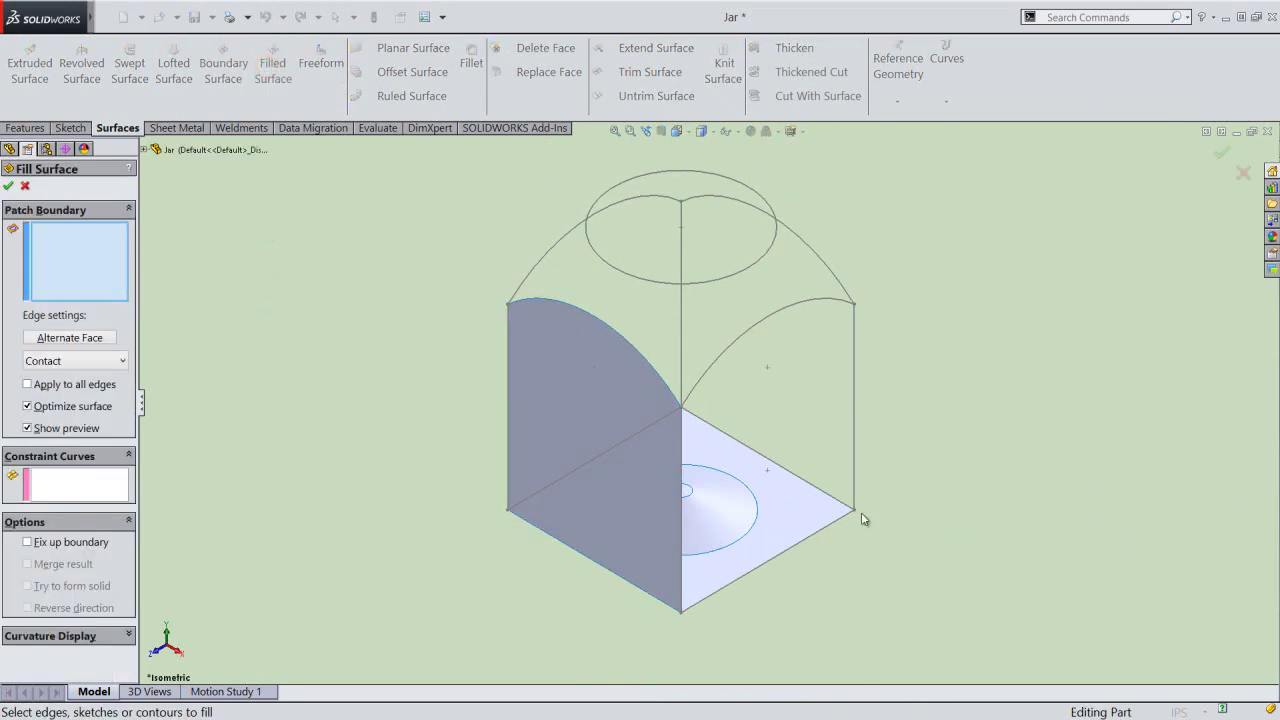
pyautogui.click(747, 334)
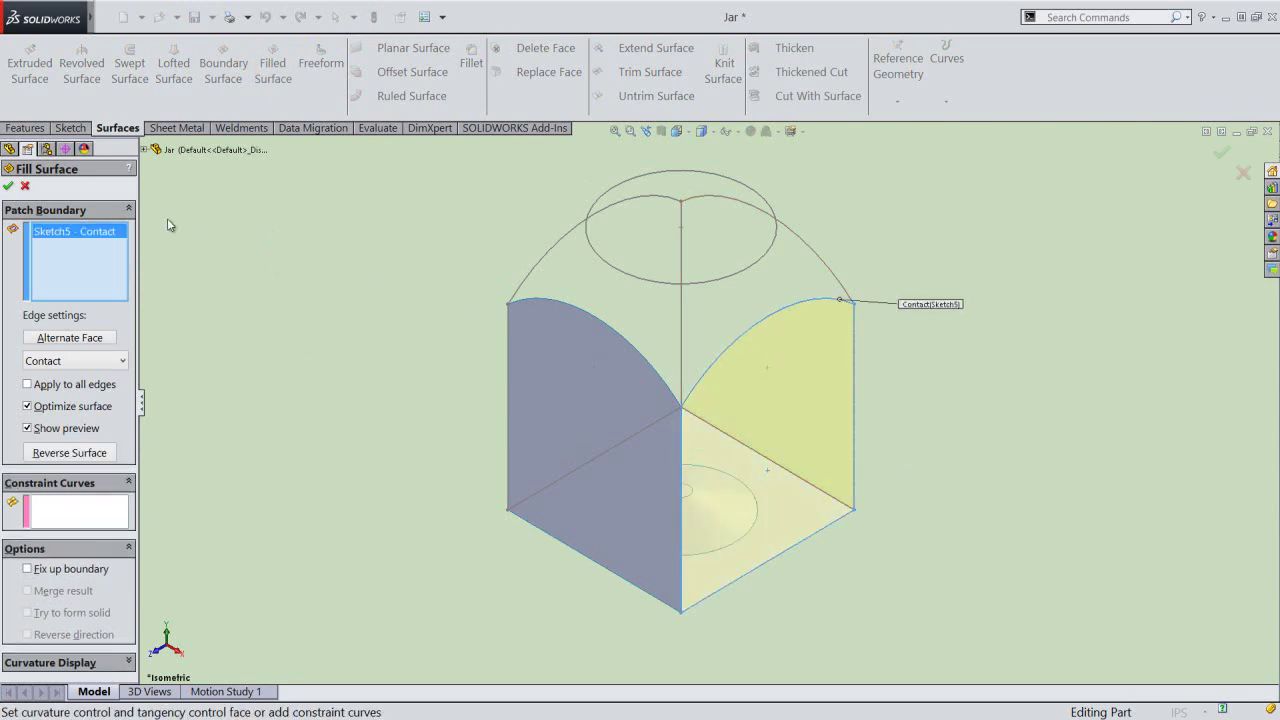
pyautogui.click(8, 186)
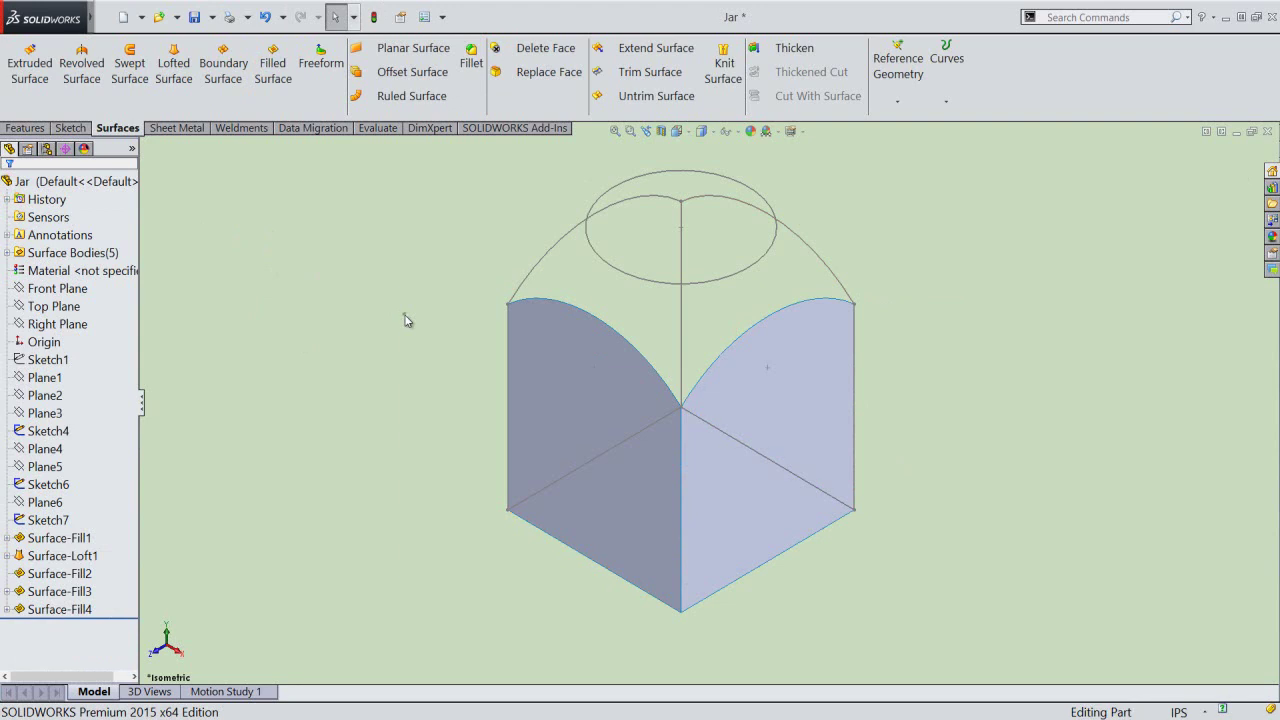
# Fill the upper left and upper right arched patches with two more filled surfaces.
pyautogui.rightClick(406, 292)
pyautogui.moveTo(478, 534)
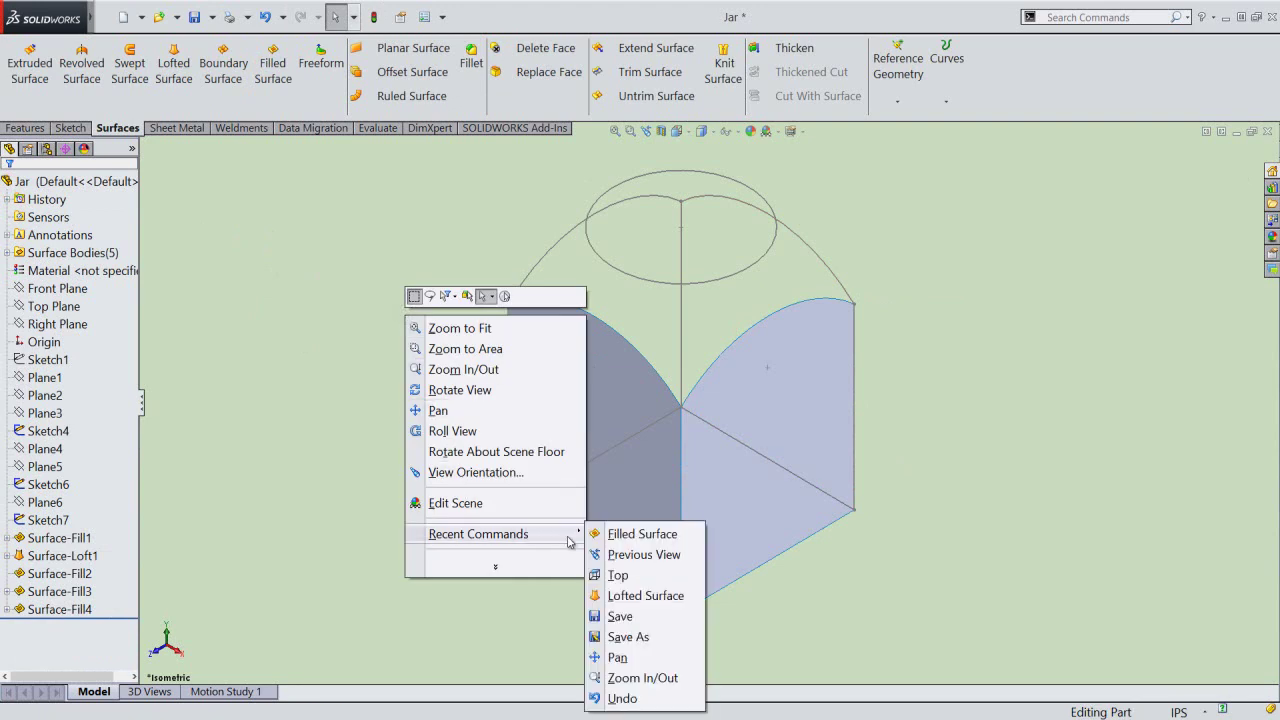
pyautogui.click(605, 538)
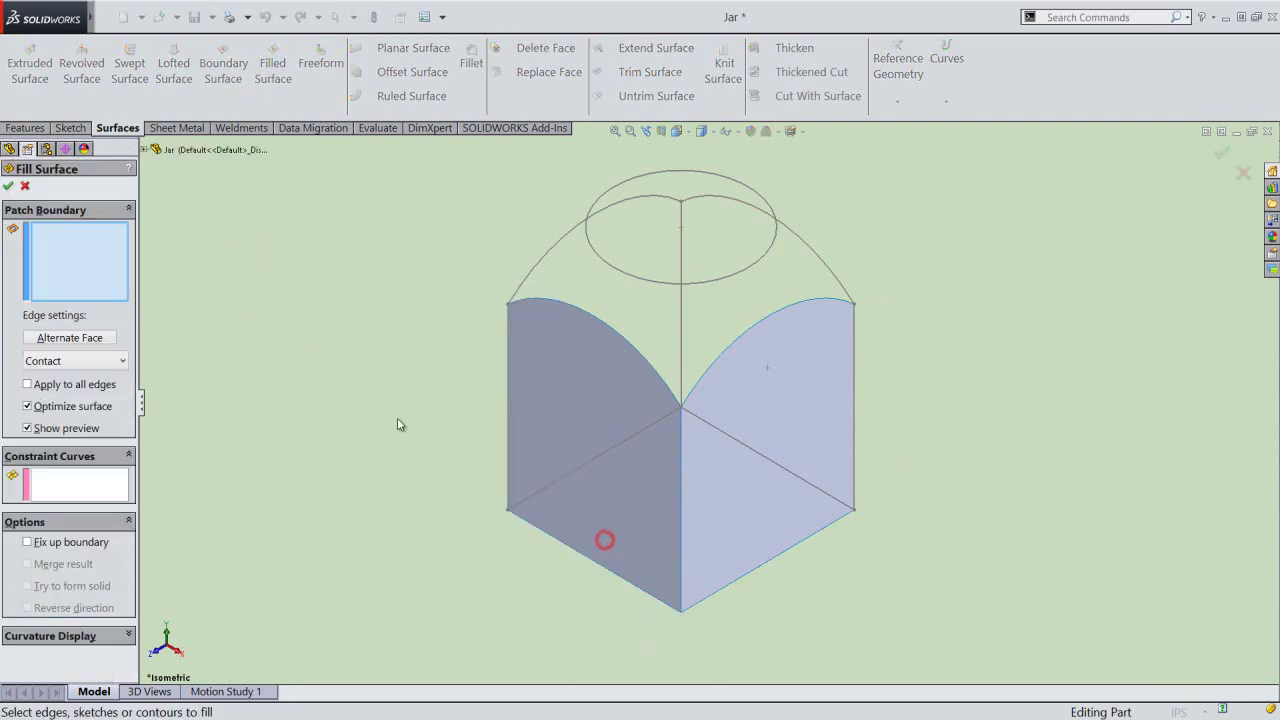
pyautogui.click(548, 259)
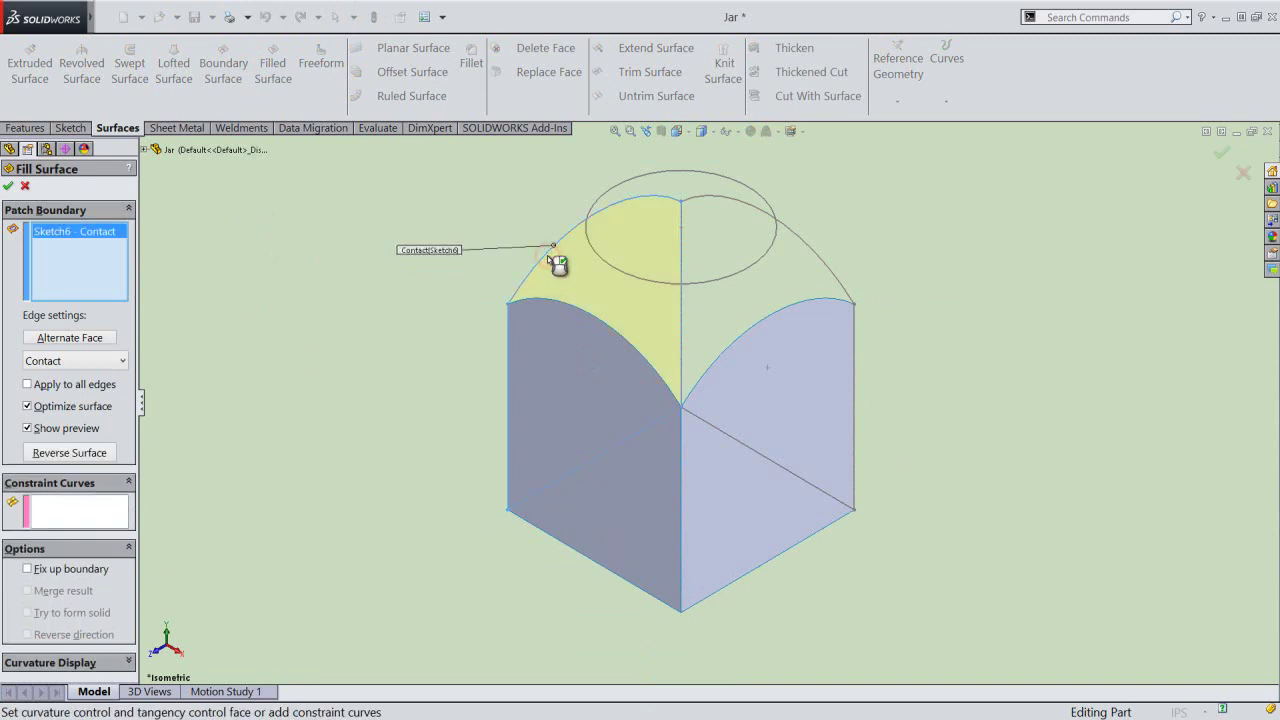
pyautogui.click(8, 188)
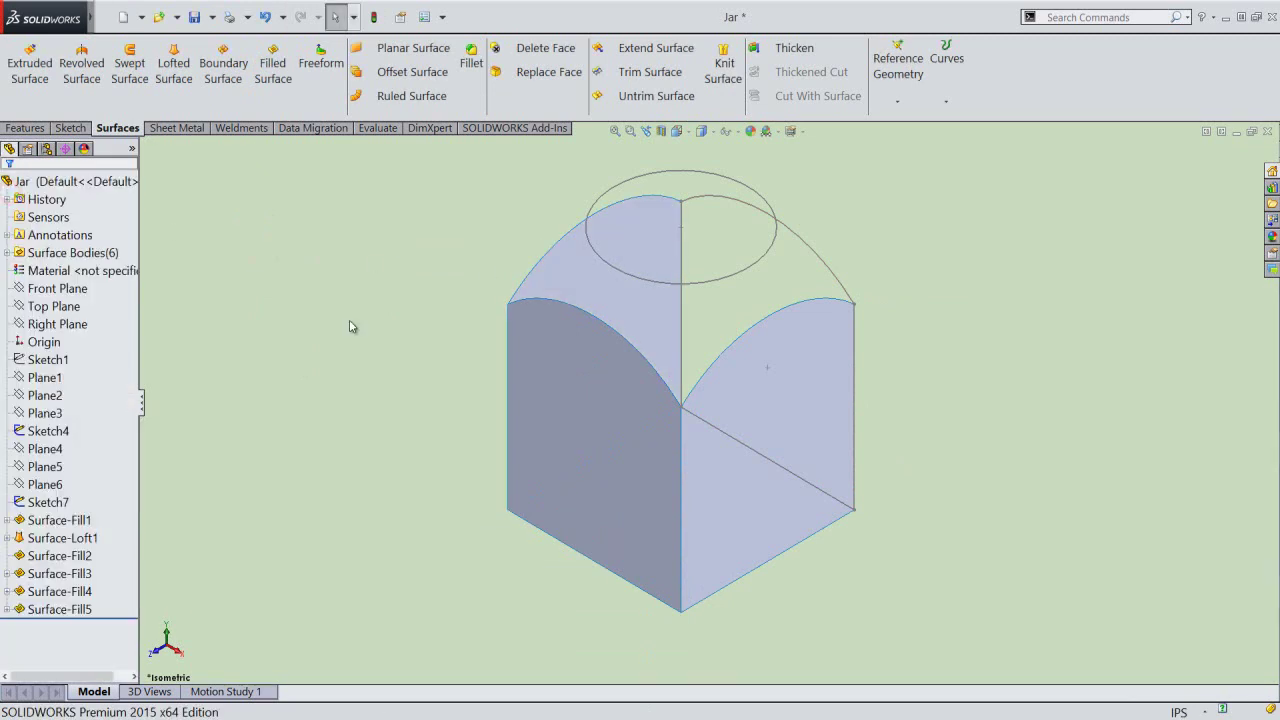
pyautogui.rightClick(349, 319)
pyautogui.moveTo(423, 539)
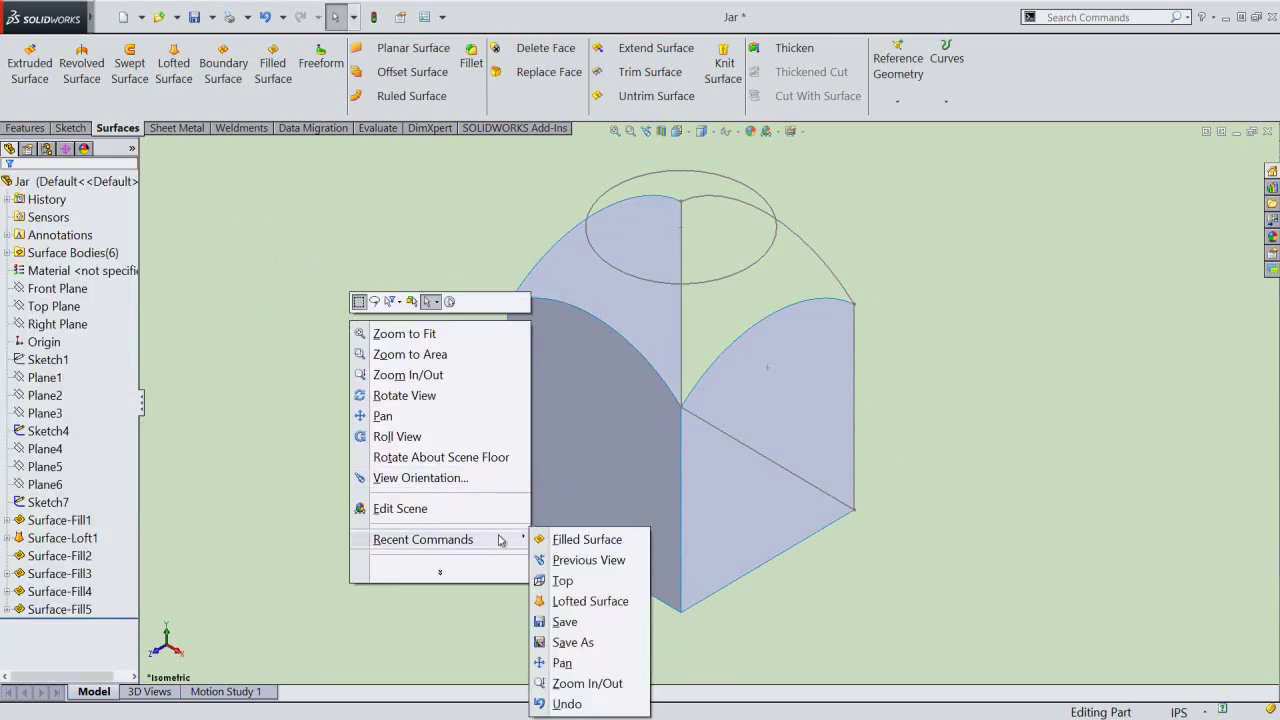
pyautogui.click(543, 542)
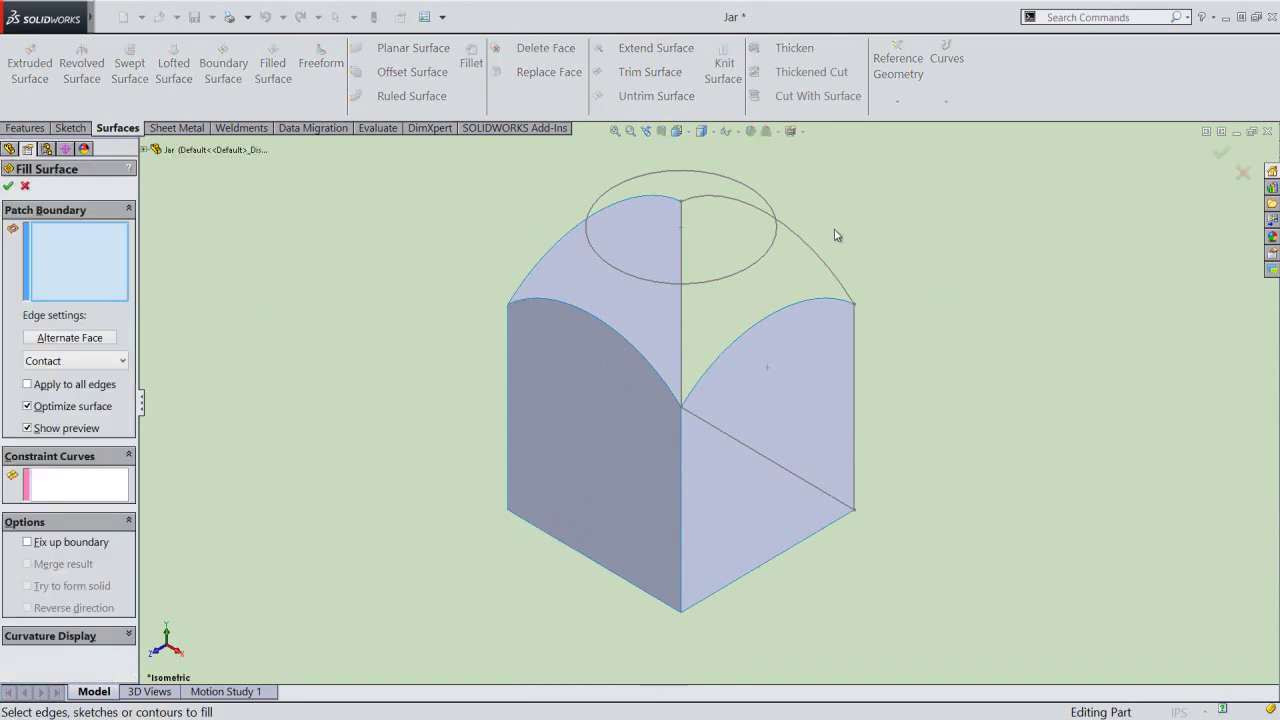
pyautogui.click(814, 251)
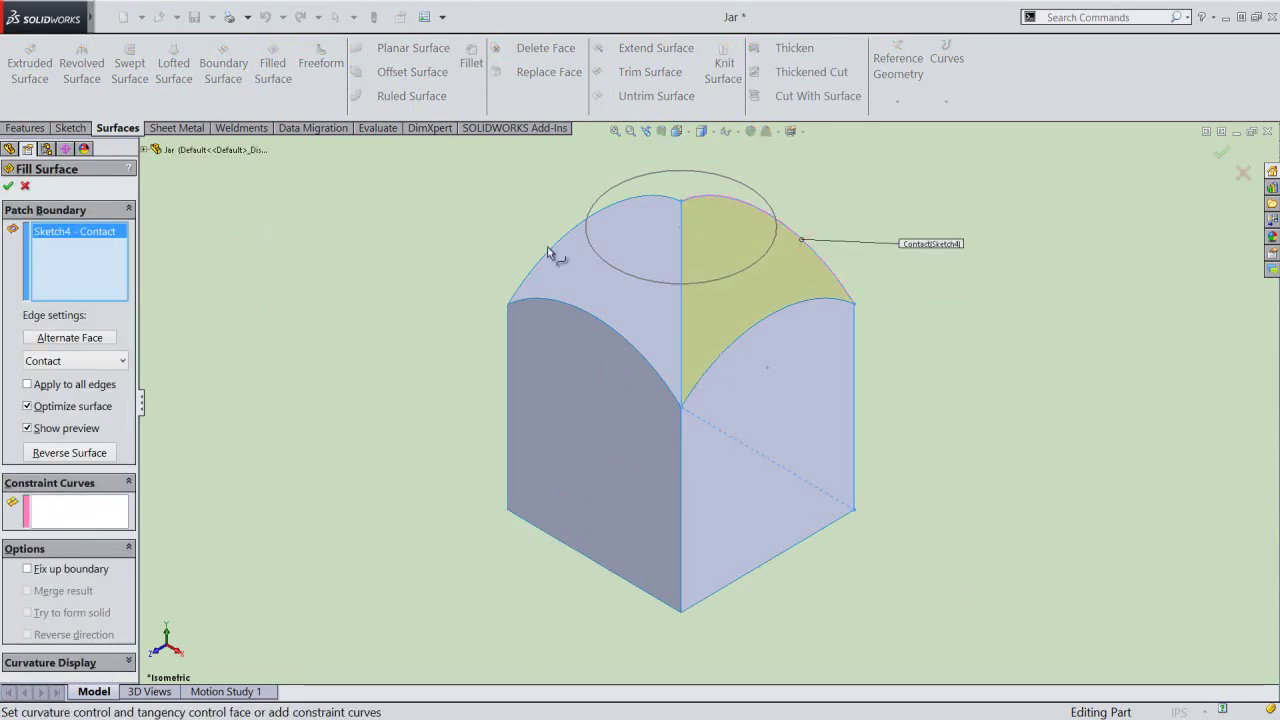
pyautogui.click(8, 188)
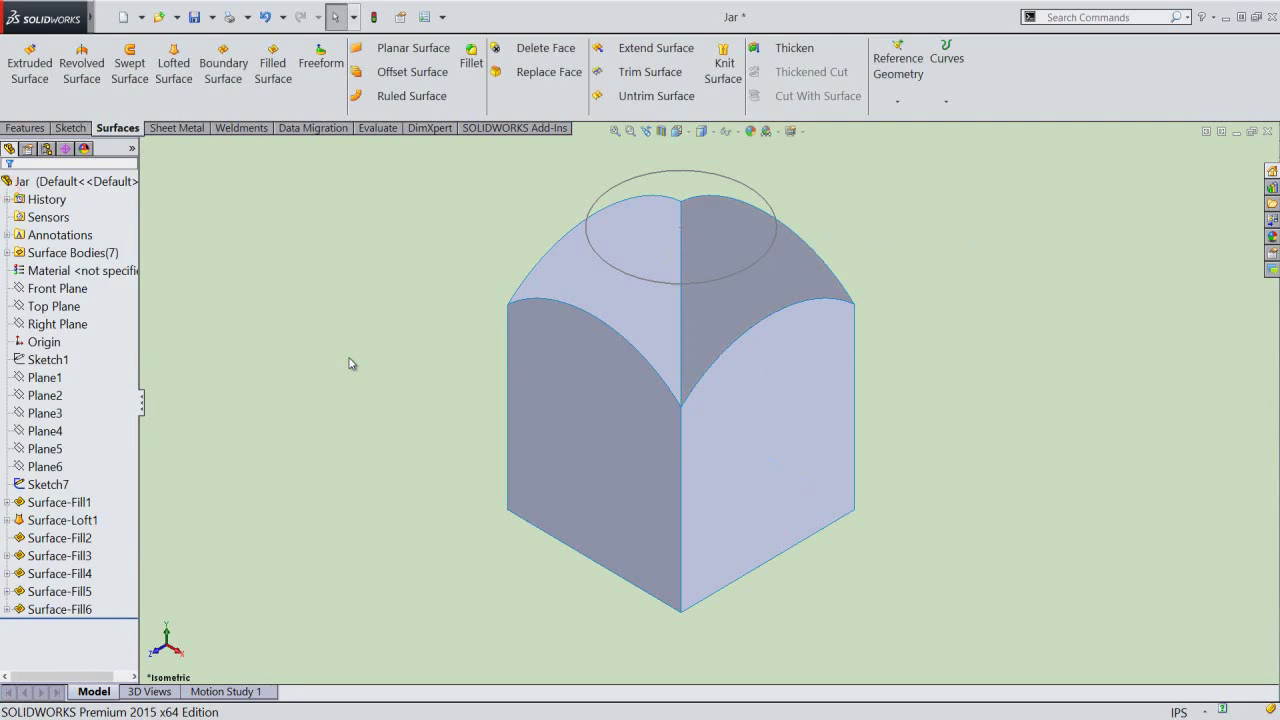
# Save the jar, start a 3D sketch, and convert the four arch edges into it.
pyautogui.click(195, 17)
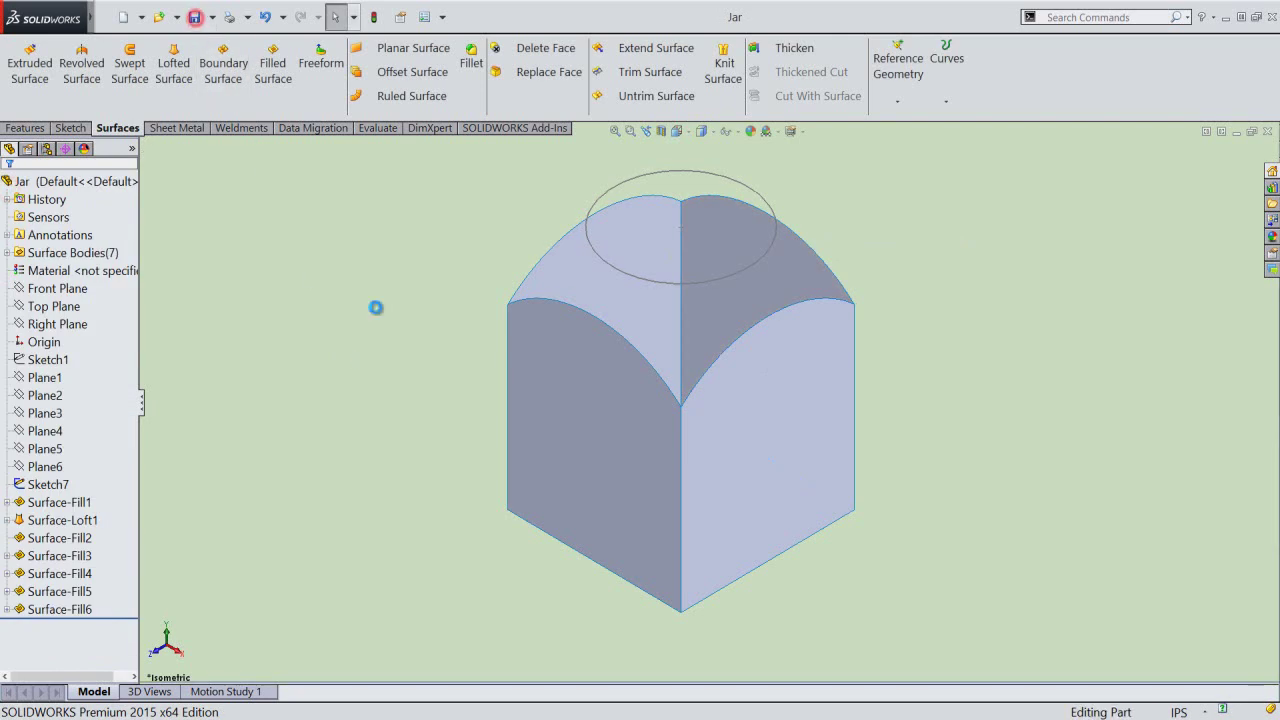
pyautogui.click(72, 130)
pyautogui.click(24, 103)
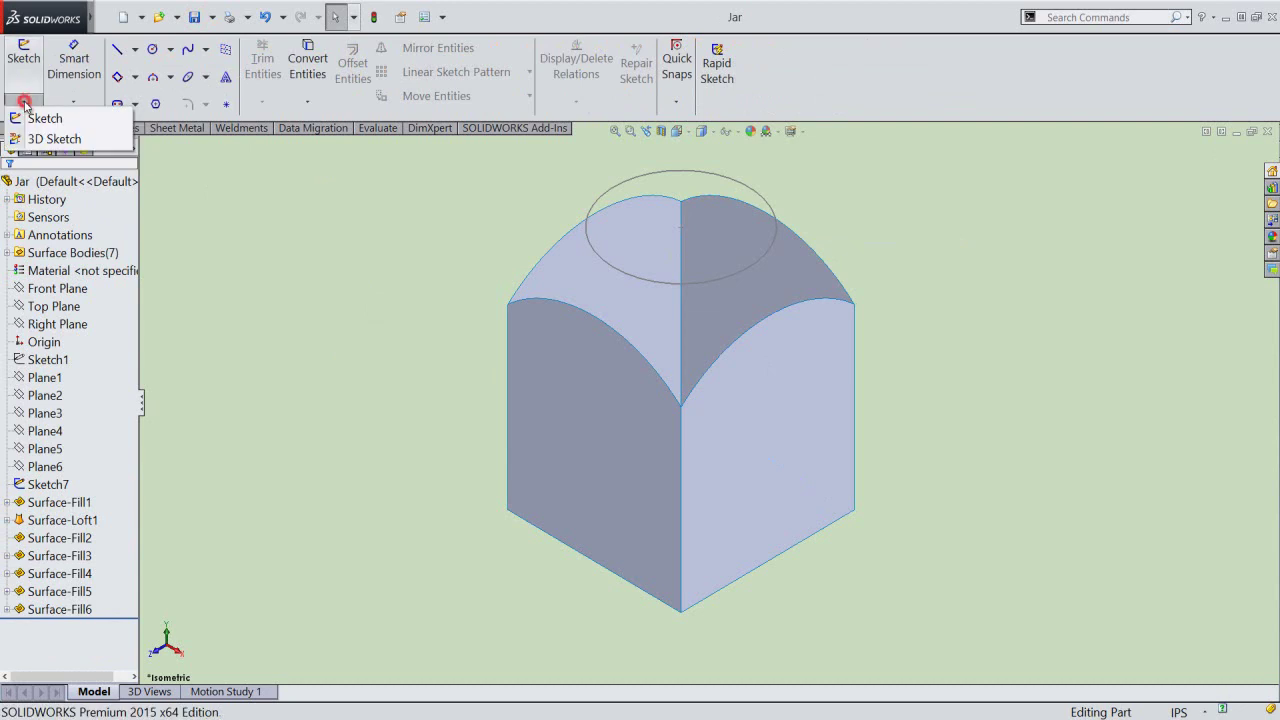
pyautogui.click(78, 141)
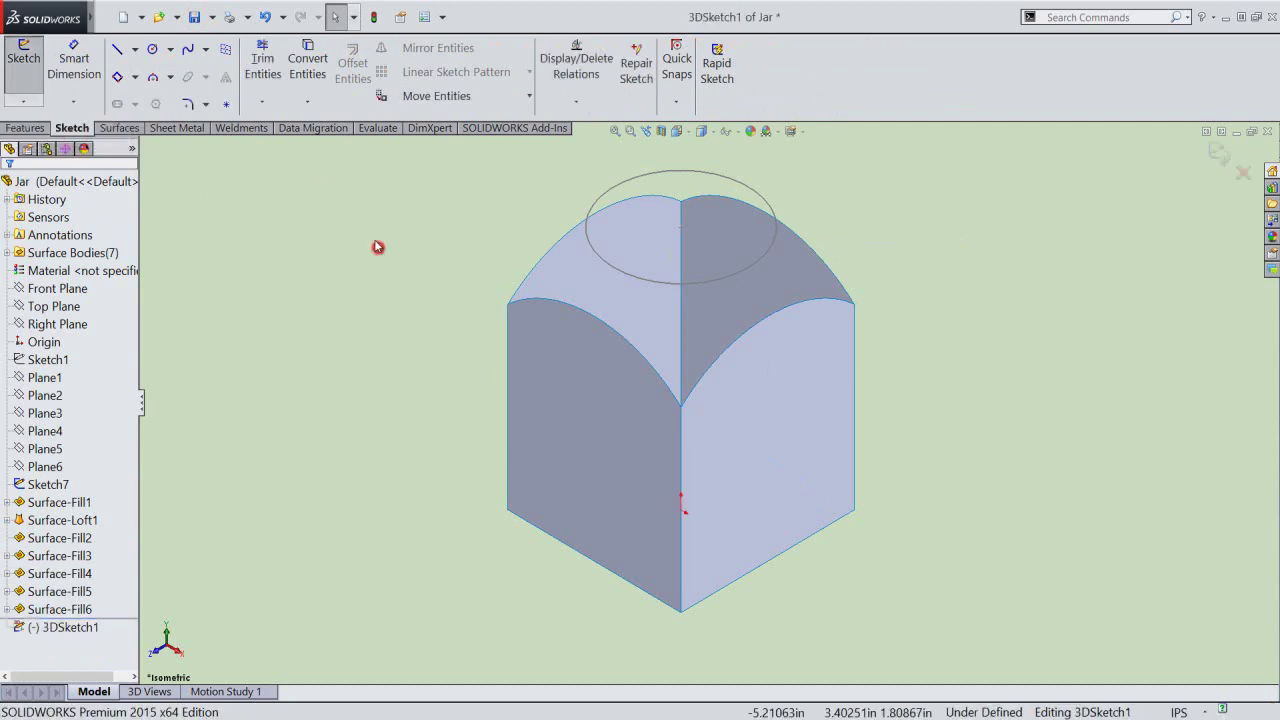
pyautogui.click(310, 68)
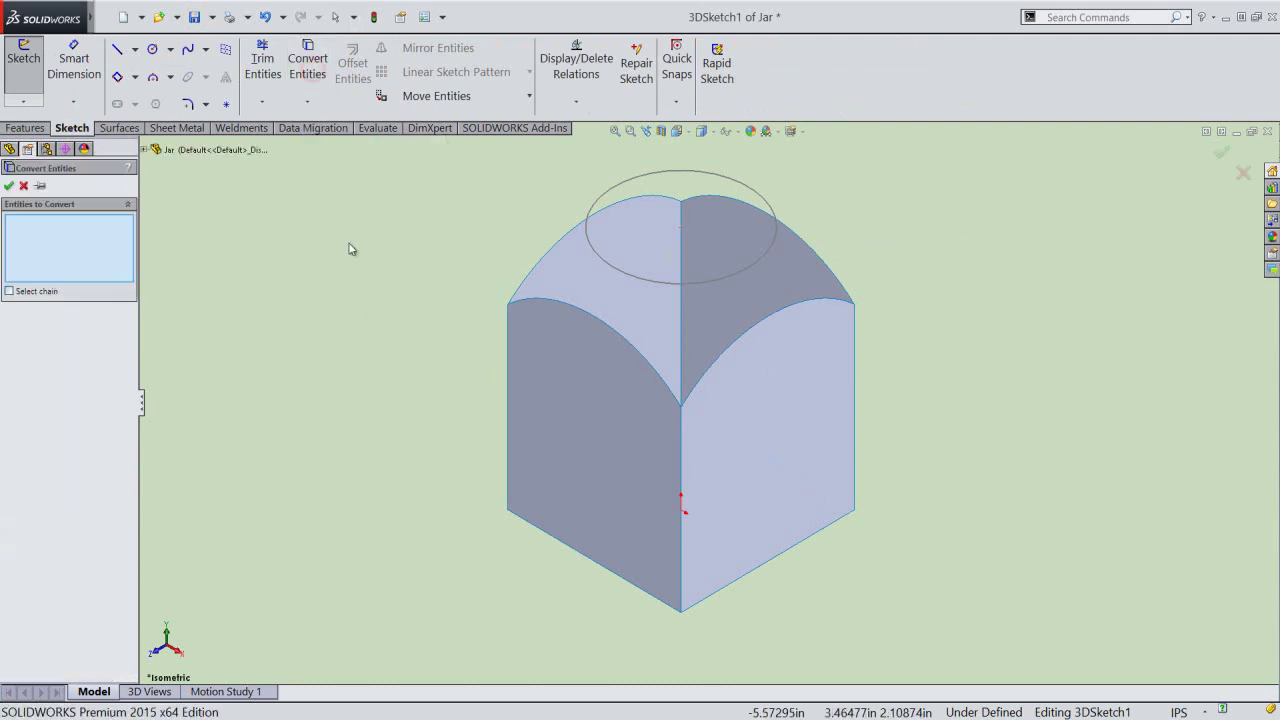
pyautogui.scroll(-1, 486, 210)
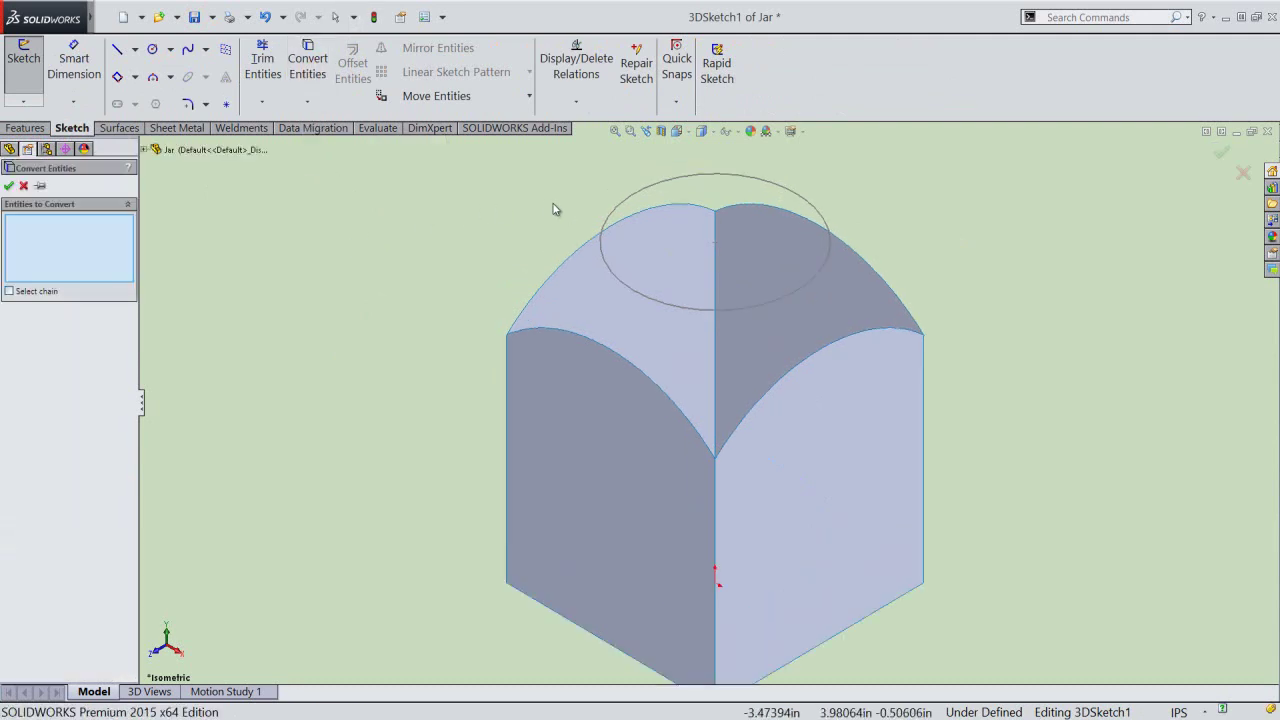
pyautogui.click(572, 253)
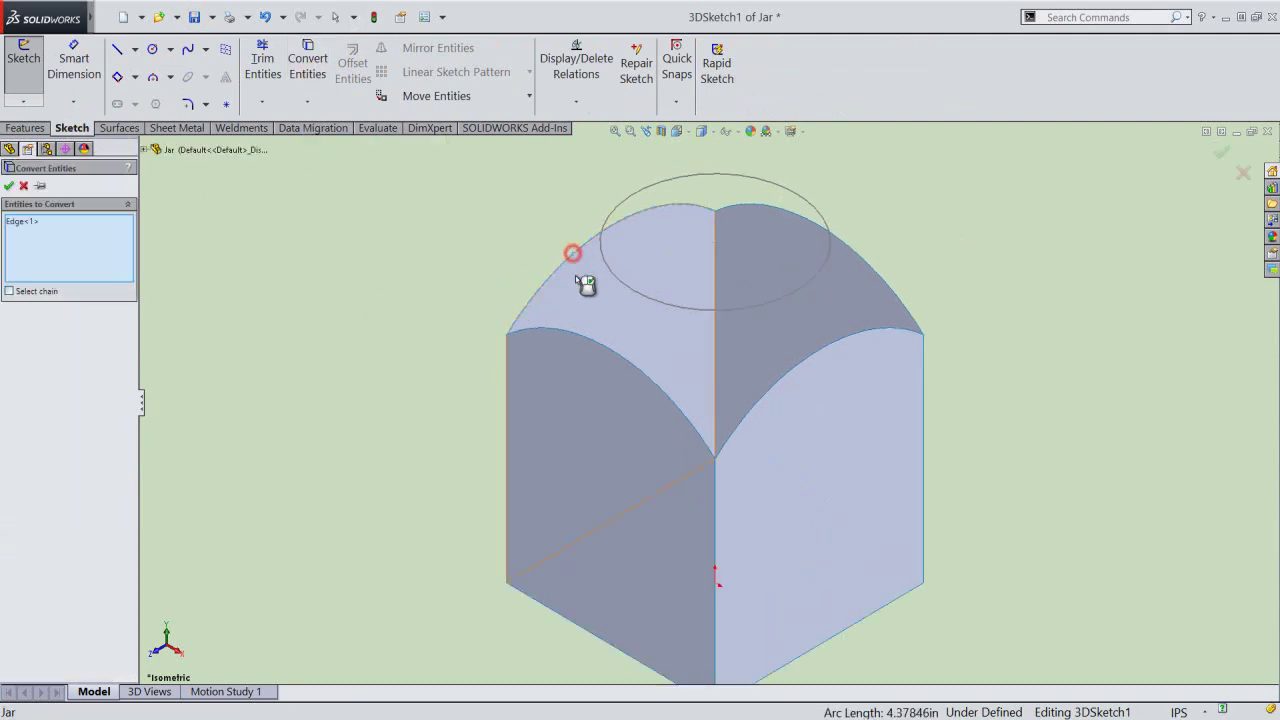
pyautogui.click(586, 340)
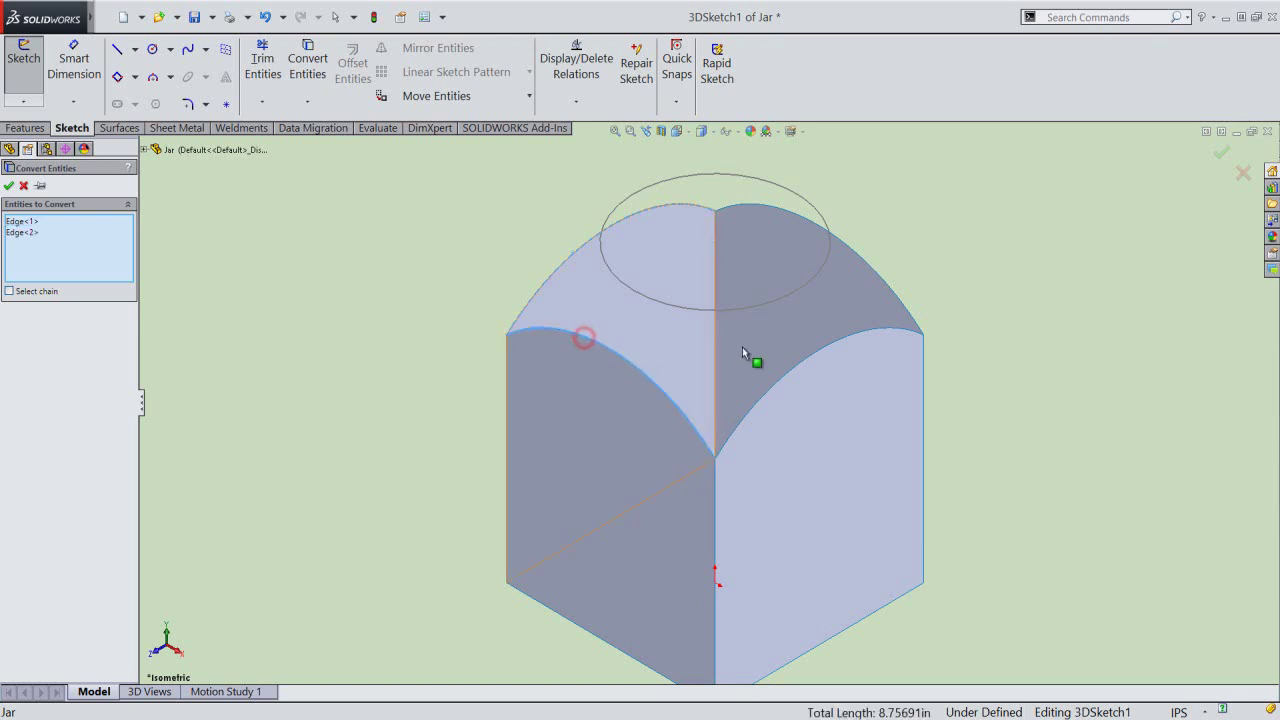
pyautogui.click(796, 370)
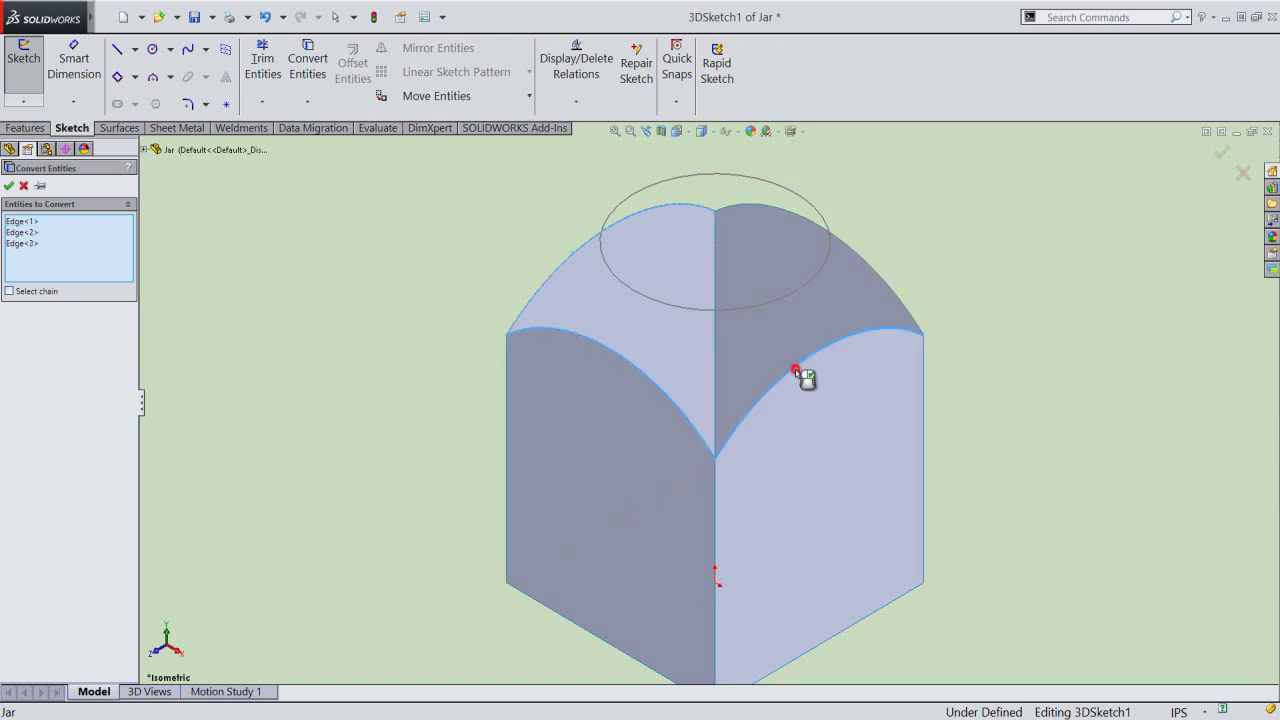
pyautogui.click(872, 274)
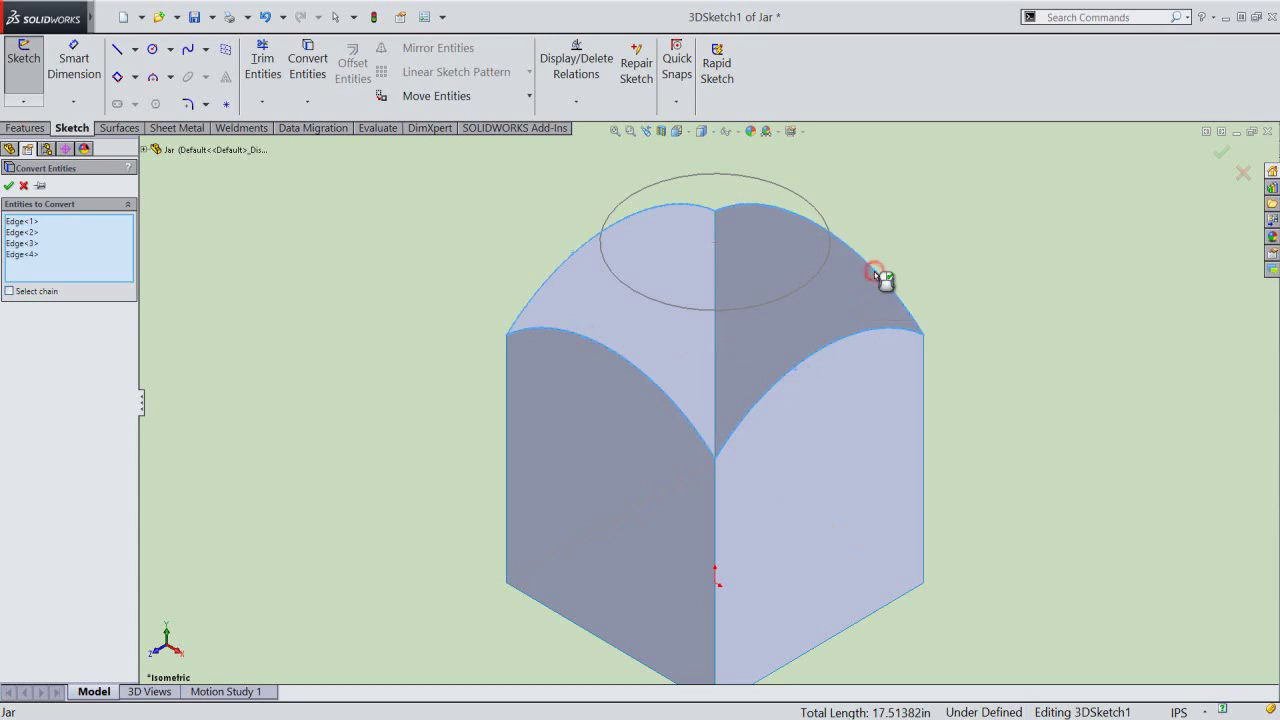
pyautogui.rightClick(302, 244)
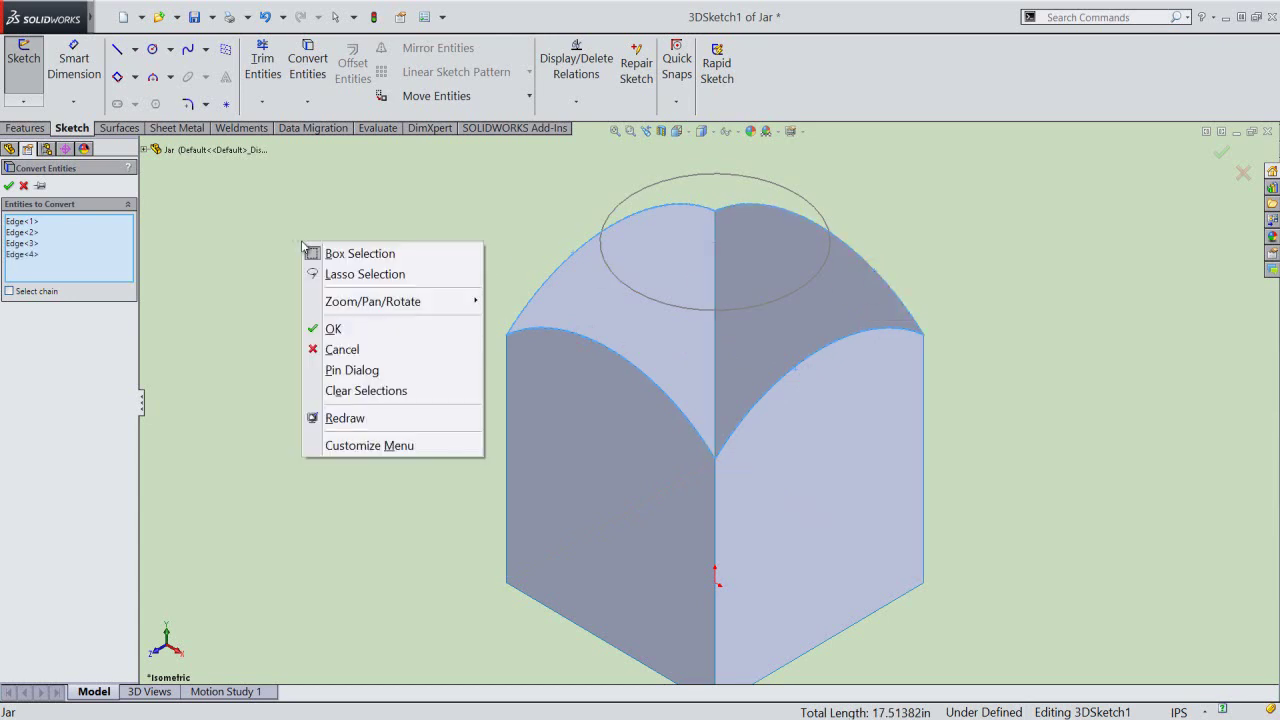
pyautogui.click(348, 331)
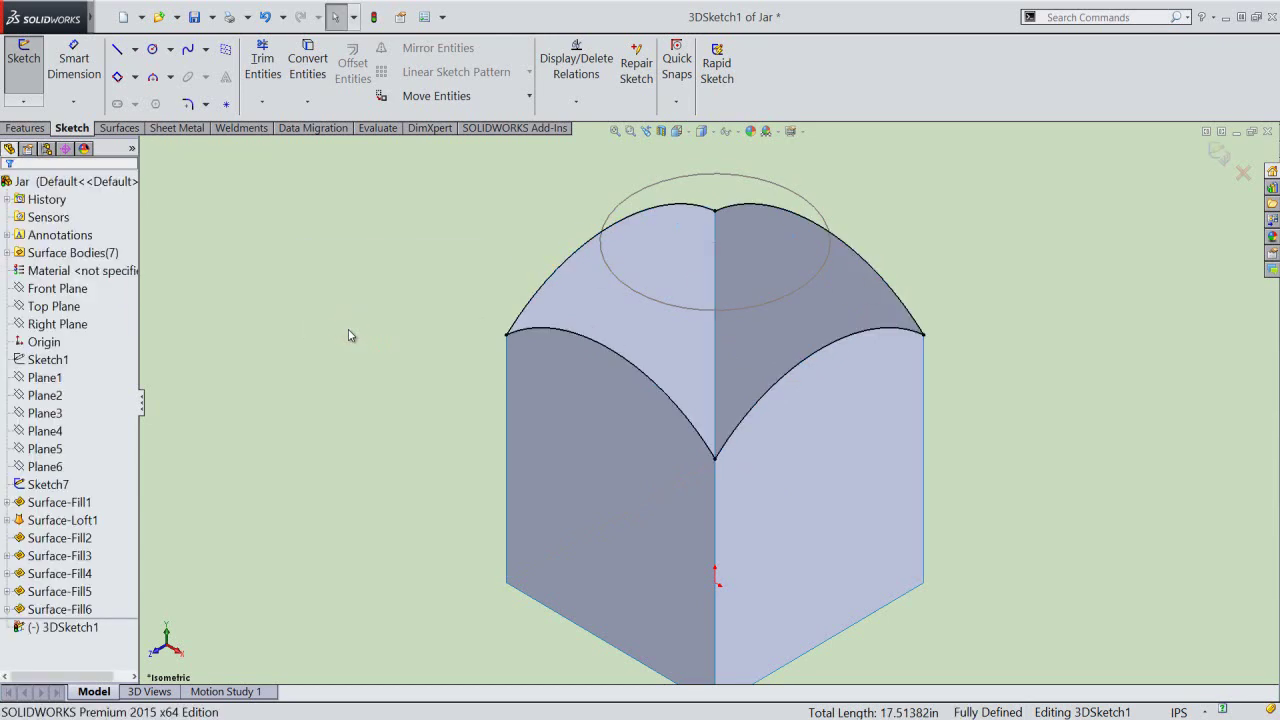
# Add Sketch7's 3 1/8" top circle to the 3D sketch and exit it.
pyautogui.click(307, 62)
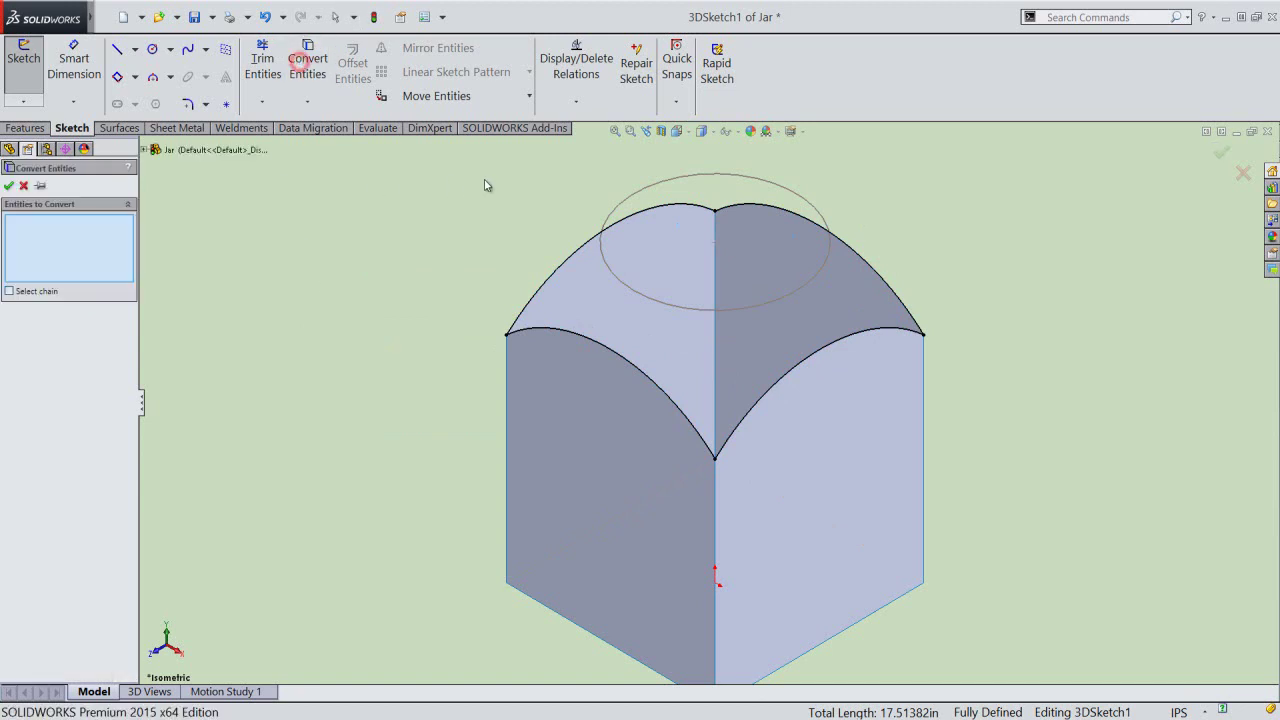
pyautogui.click(620, 206)
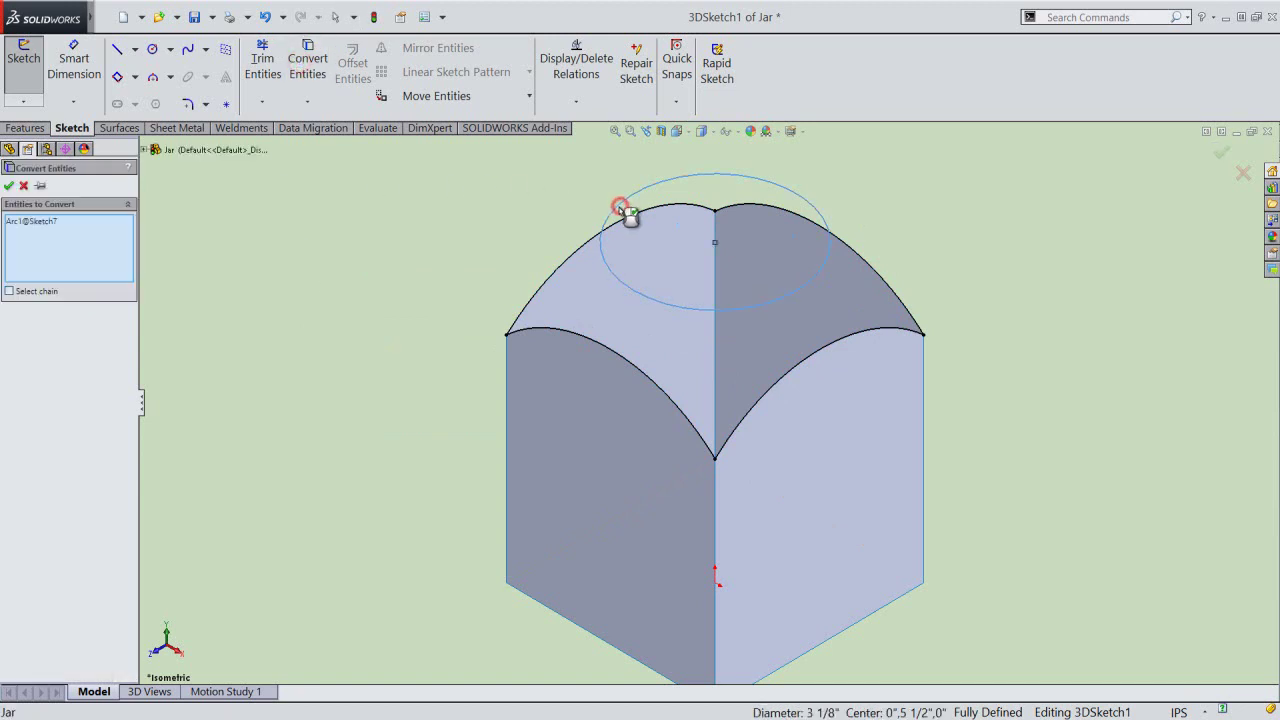
pyautogui.click(11, 186)
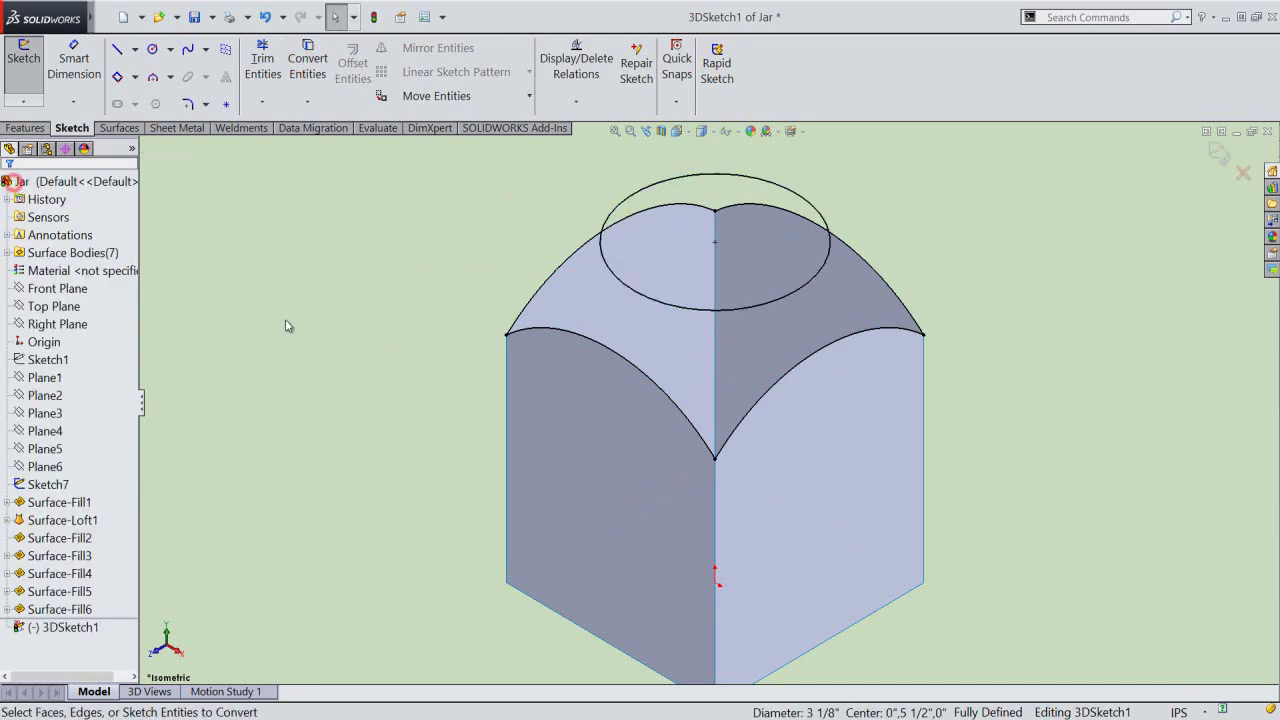
pyautogui.click(1219, 155)
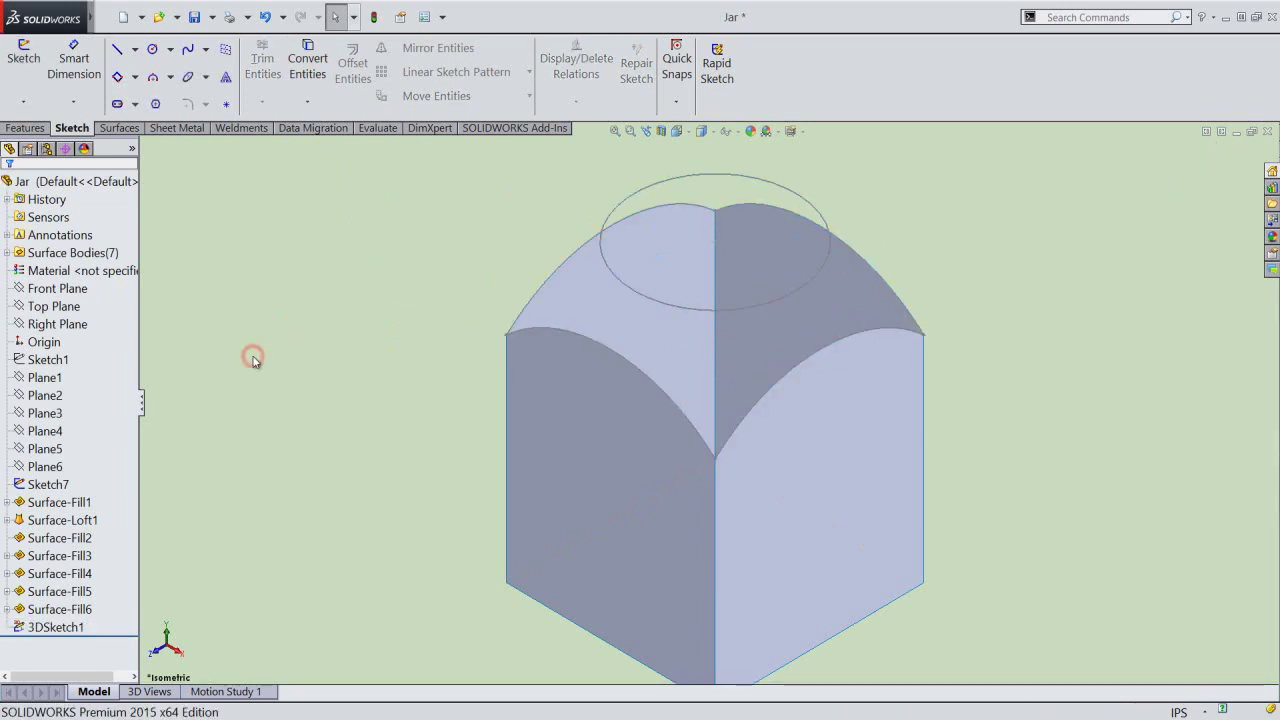
# Create Surface-Fill7 bounded by 3DSketch1's loop, save, and select Sketch7 to show it.
pyautogui.click(45, 484)
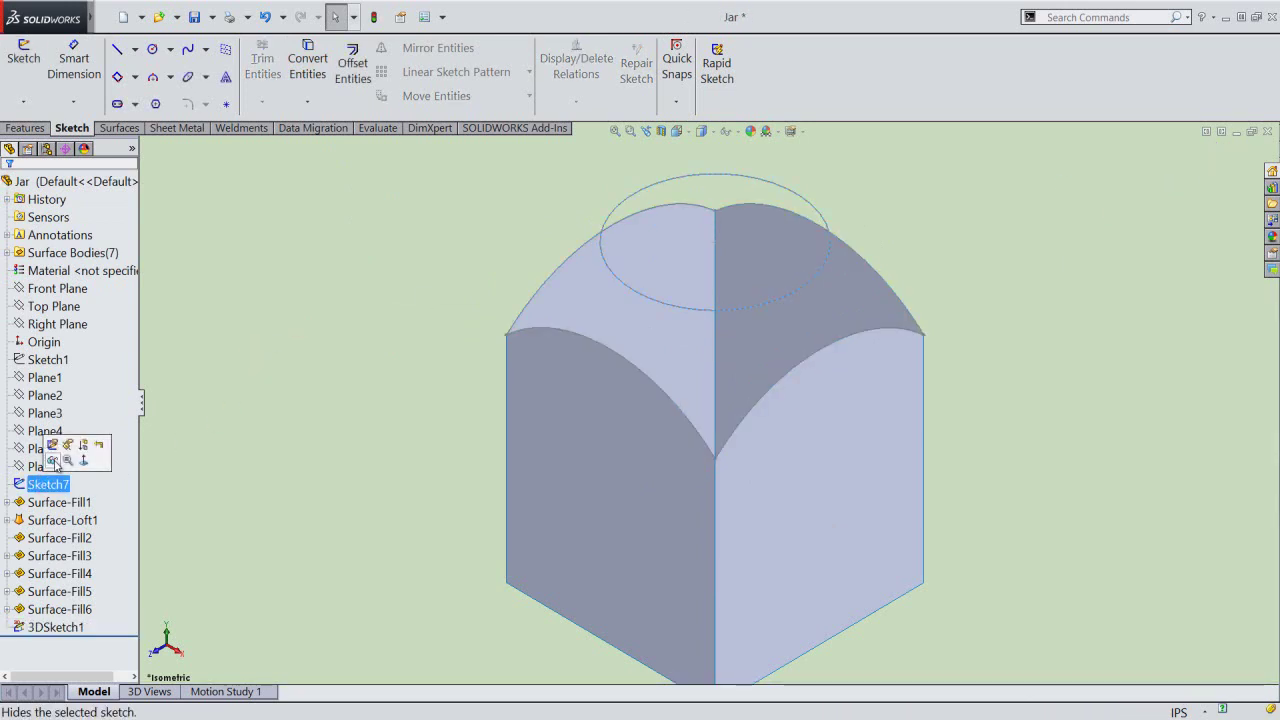
pyautogui.click(302, 311)
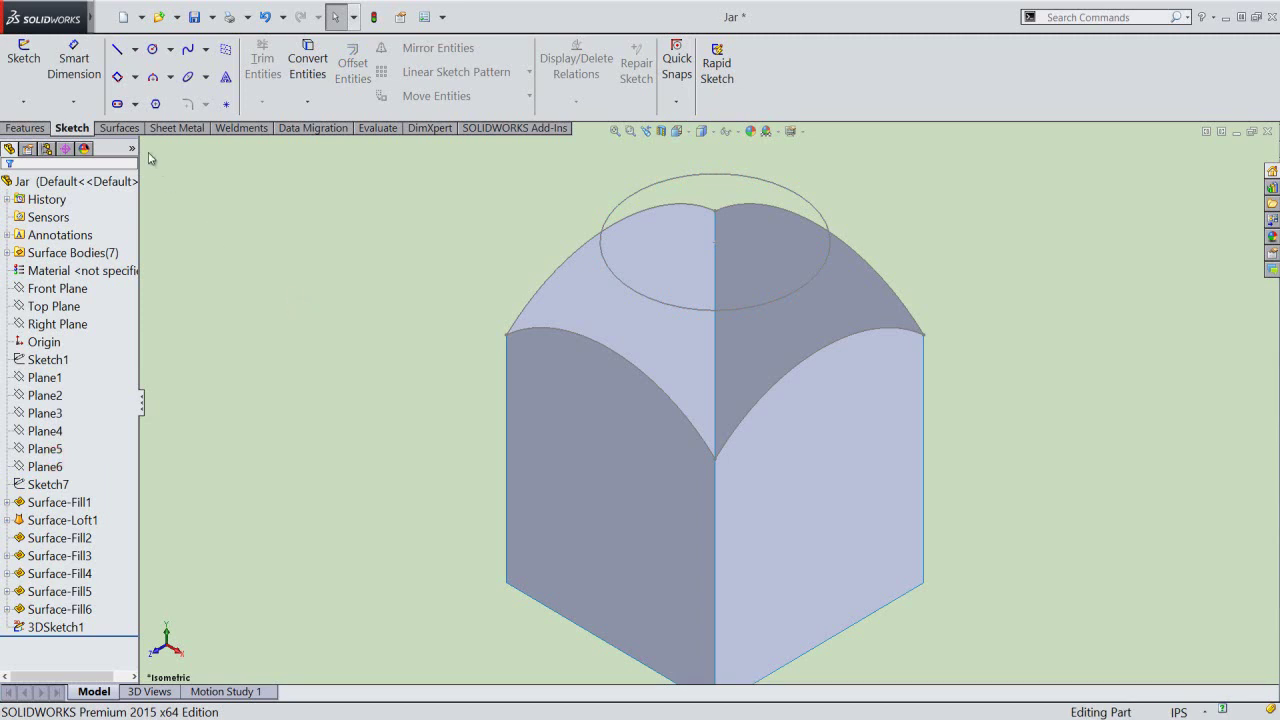
pyautogui.click(117, 128)
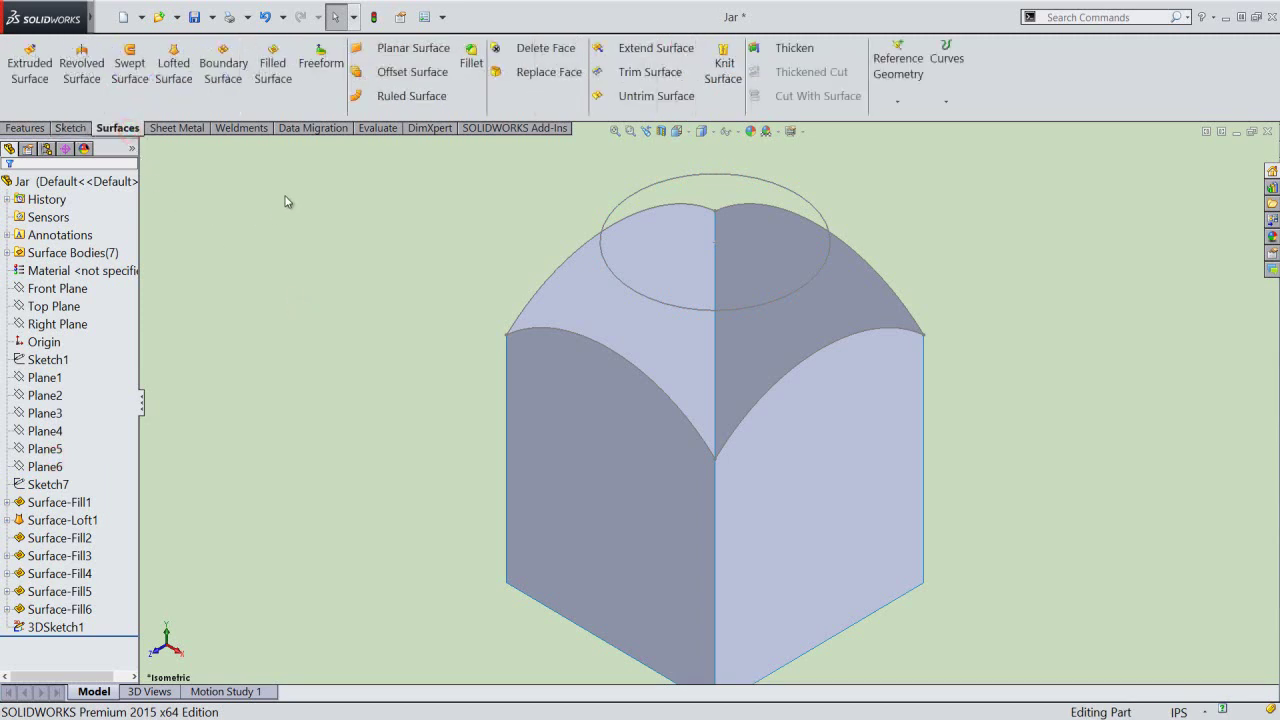
pyautogui.click(279, 61)
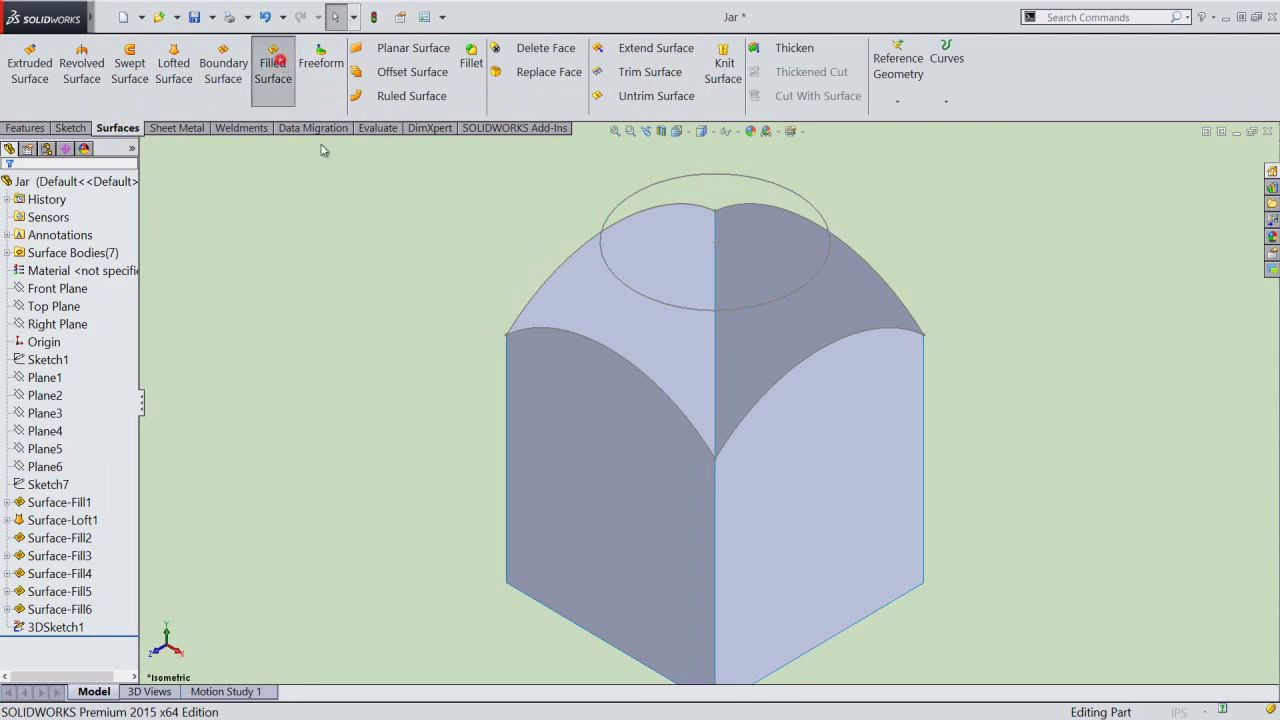
pyautogui.click(612, 210)
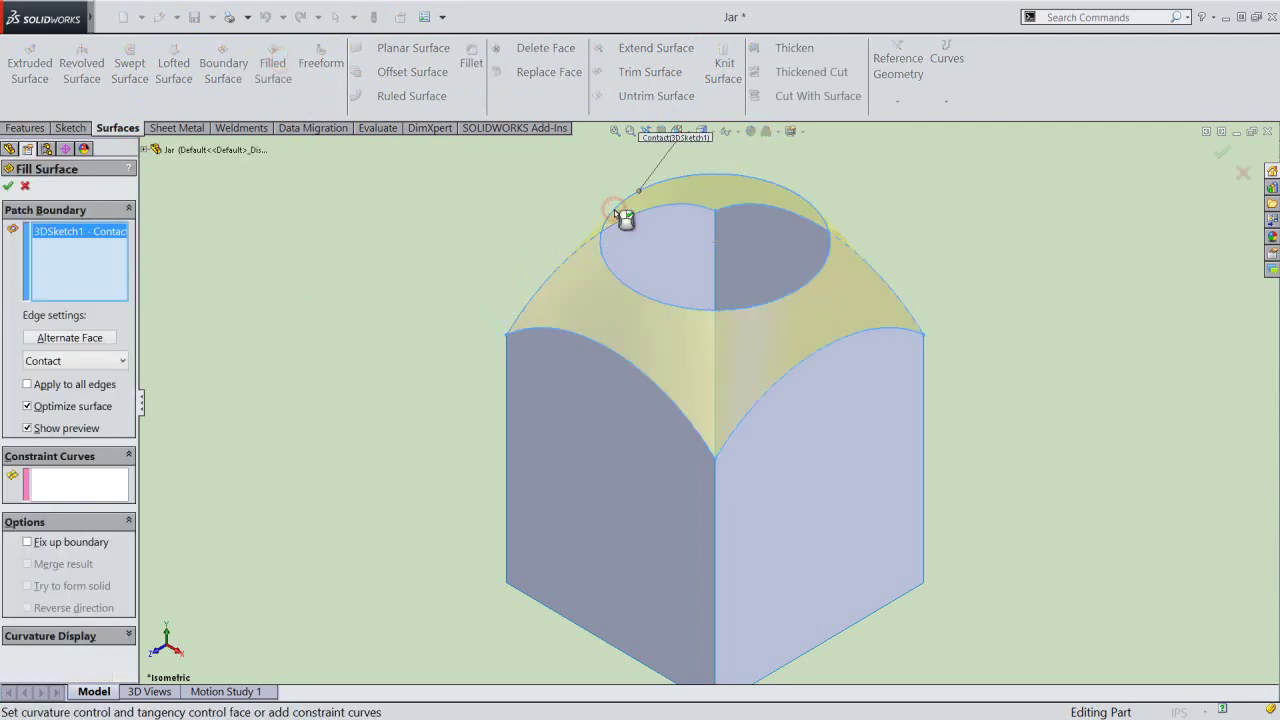
pyautogui.click(10, 187)
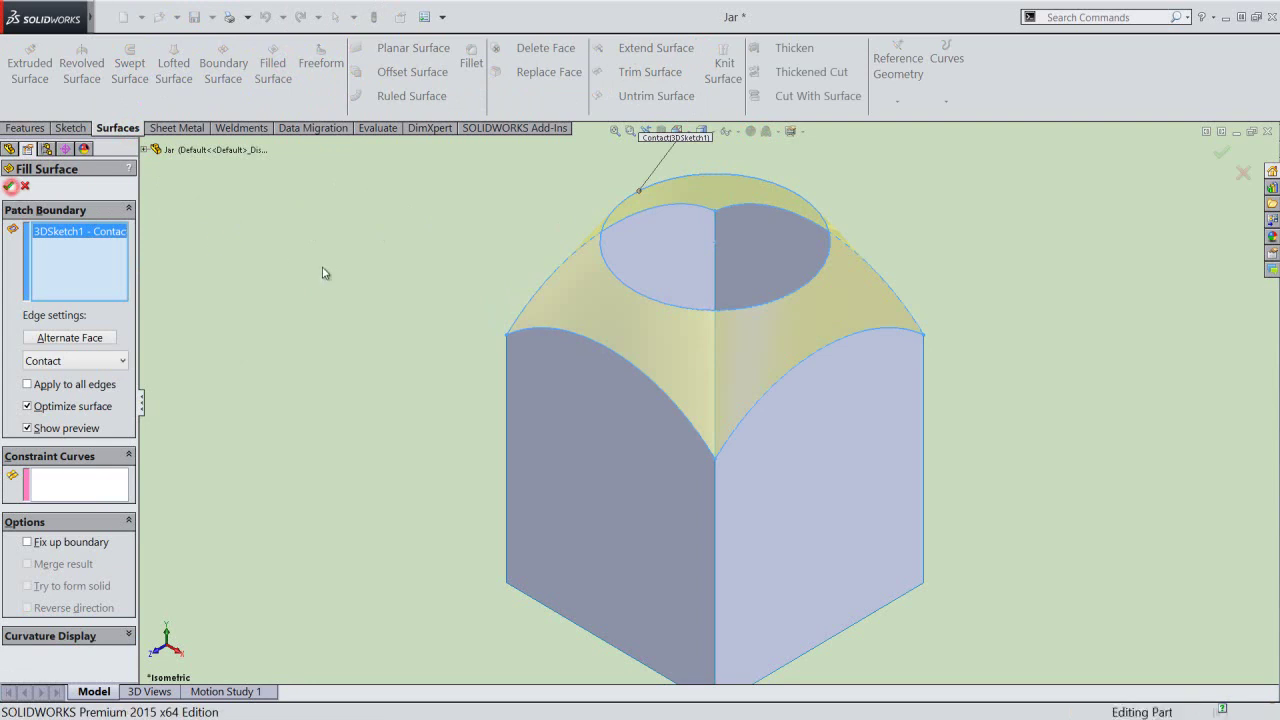
pyautogui.hotkey('ctrl', 's')
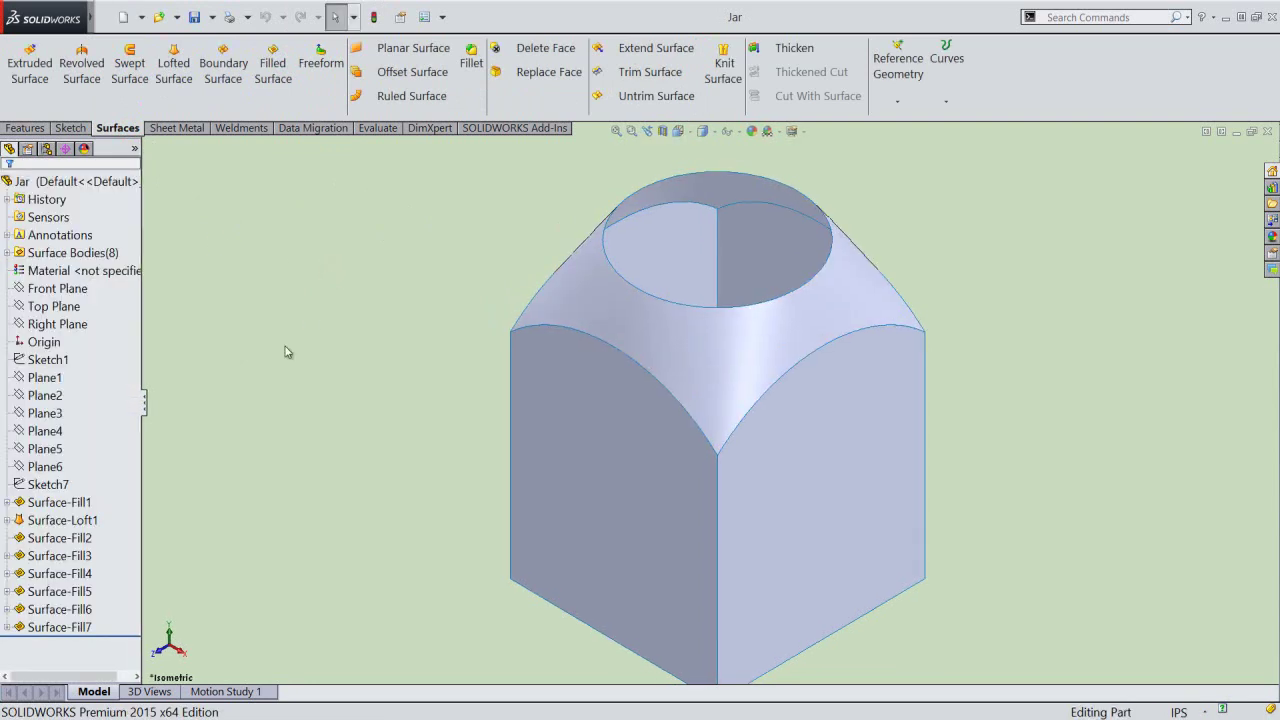
pyautogui.click(48, 484)
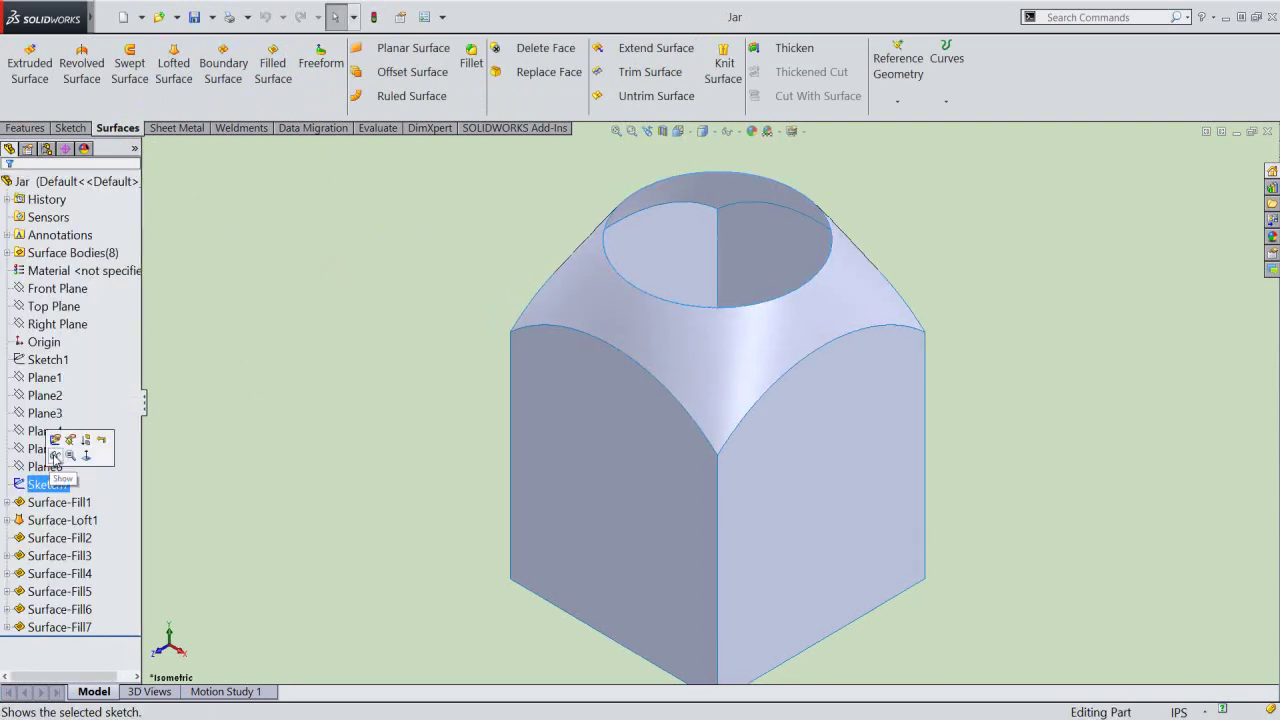
# Show Sketch7 and extrude it 15/16" upward as the Surface-Extrude1 neck.
pyautogui.click(52, 451)
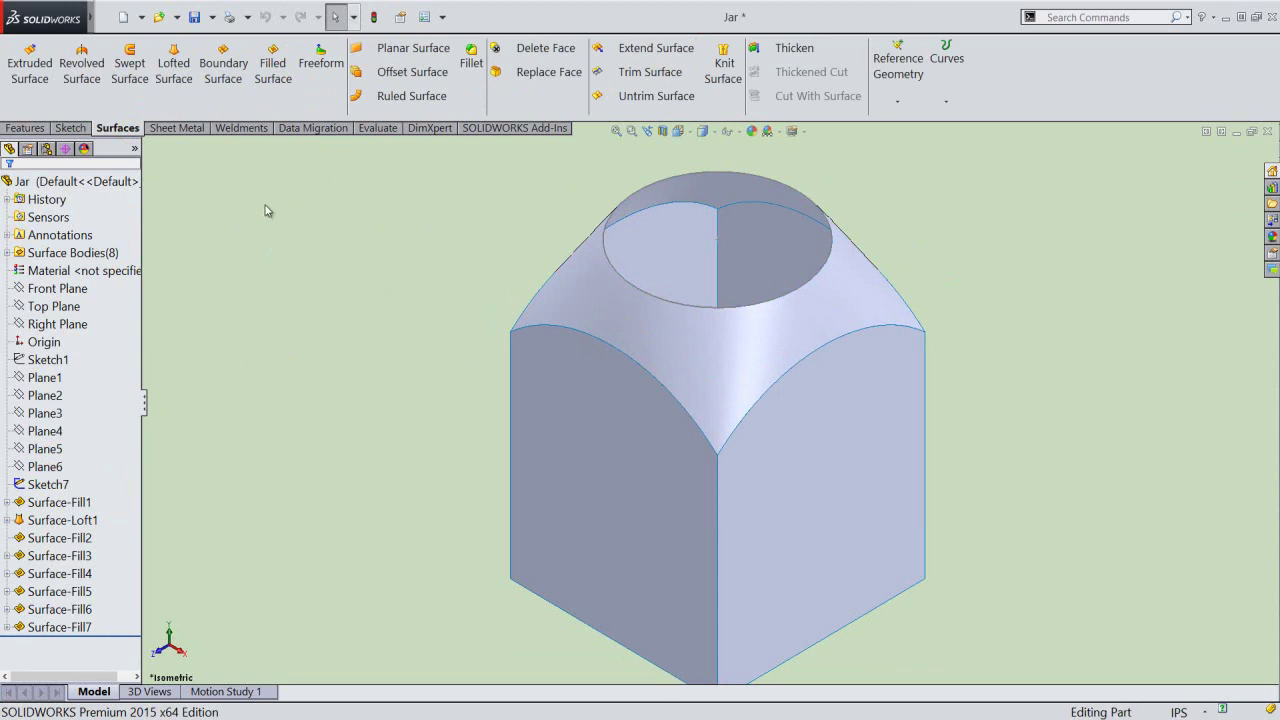
pyautogui.click(30, 70)
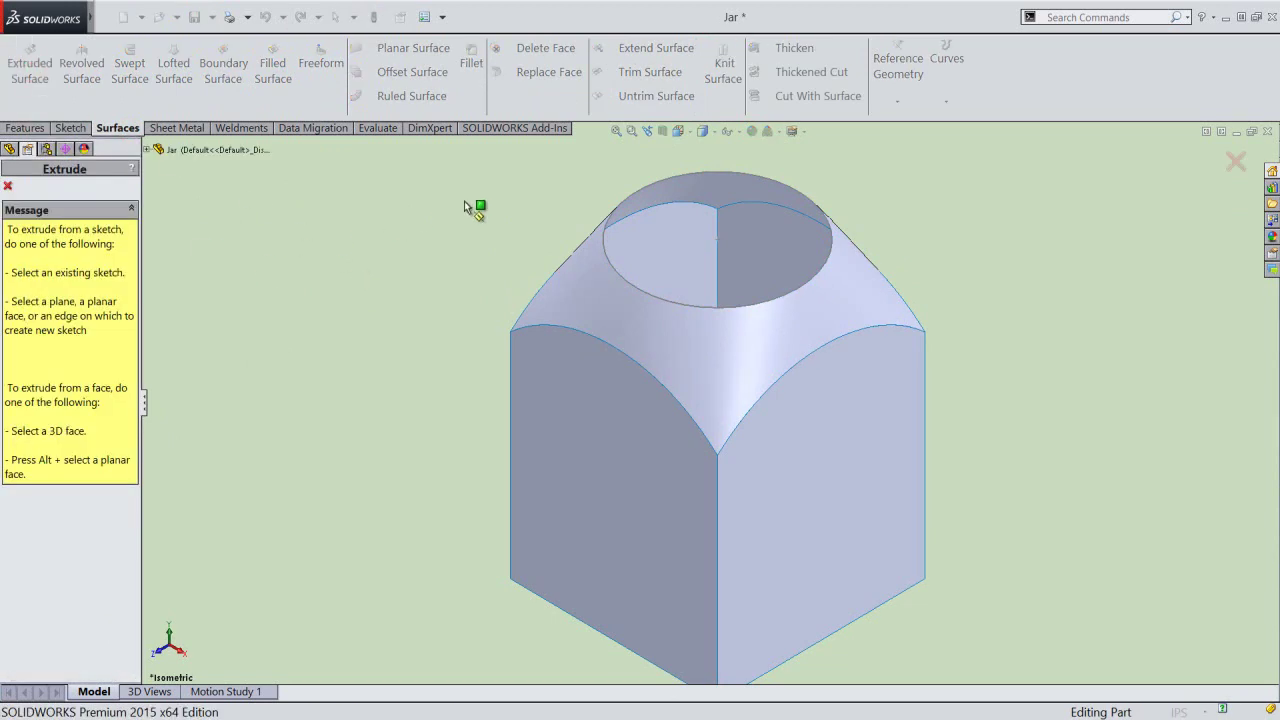
pyautogui.click(608, 228)
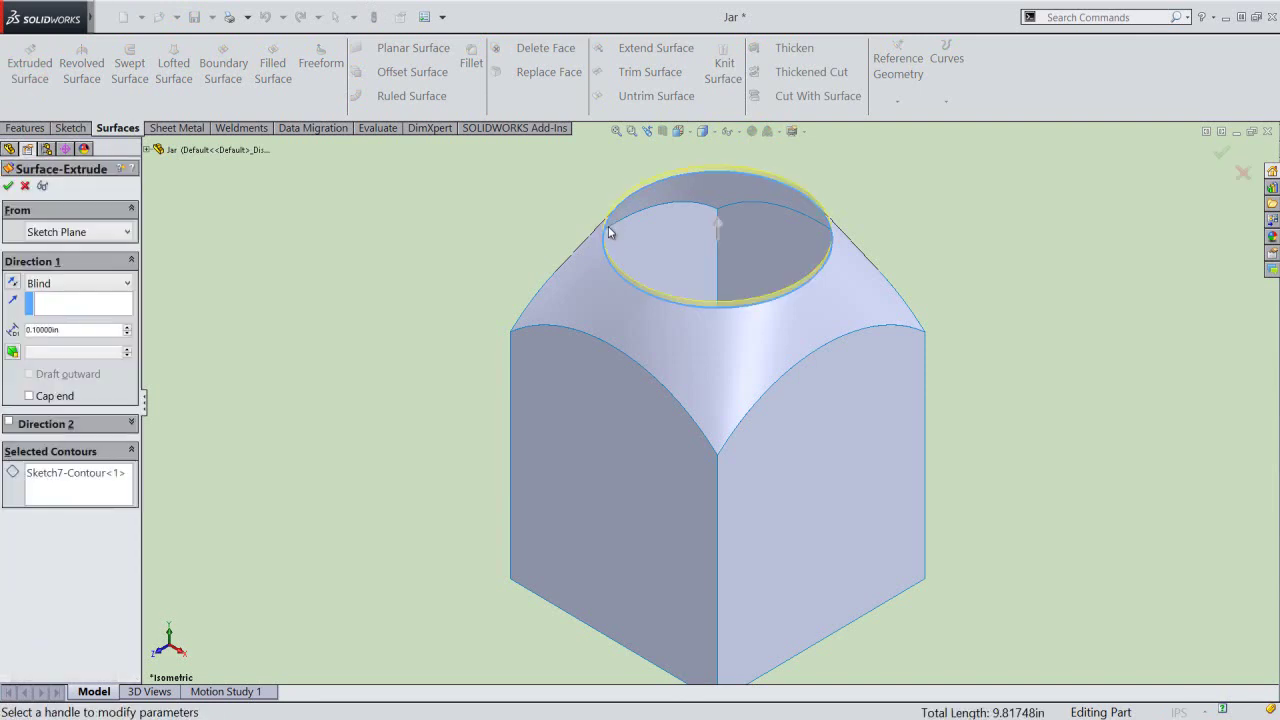
pyautogui.scroll(-2, 680, 190)
pyautogui.scroll(-2, 696, 183)
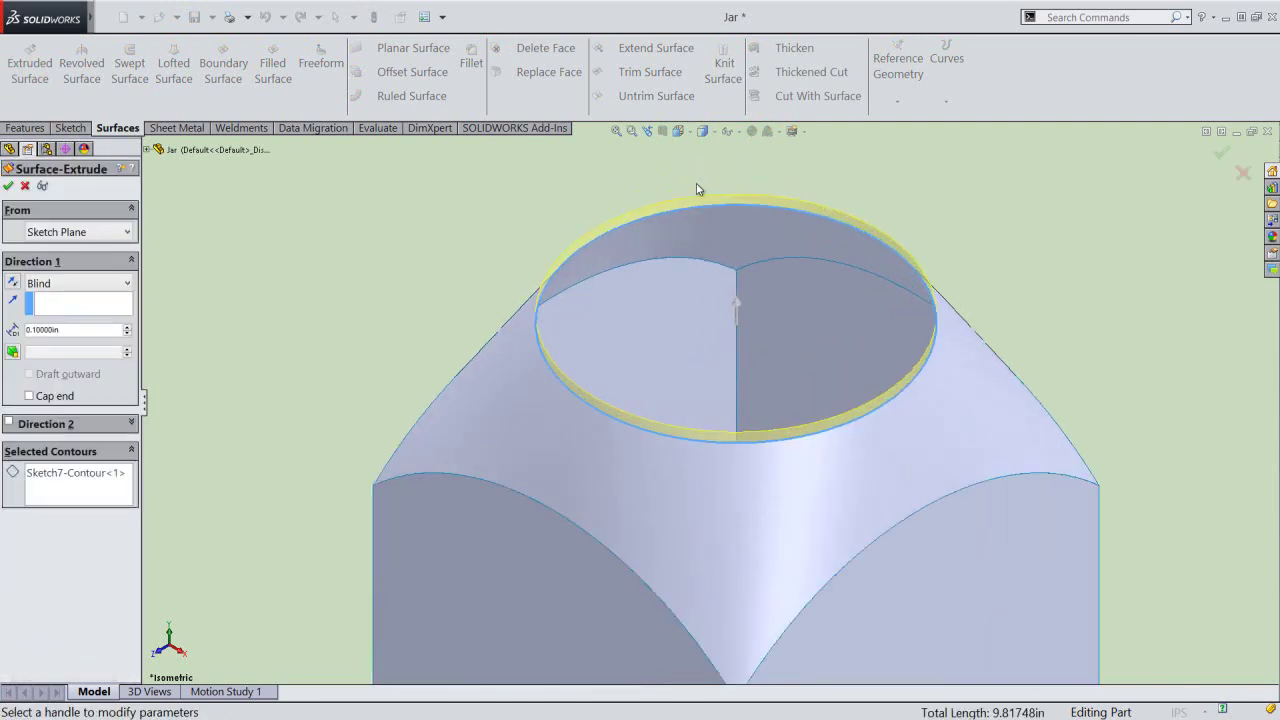
pyautogui.doubleClick(95, 331)
pyautogui.write('15/16')
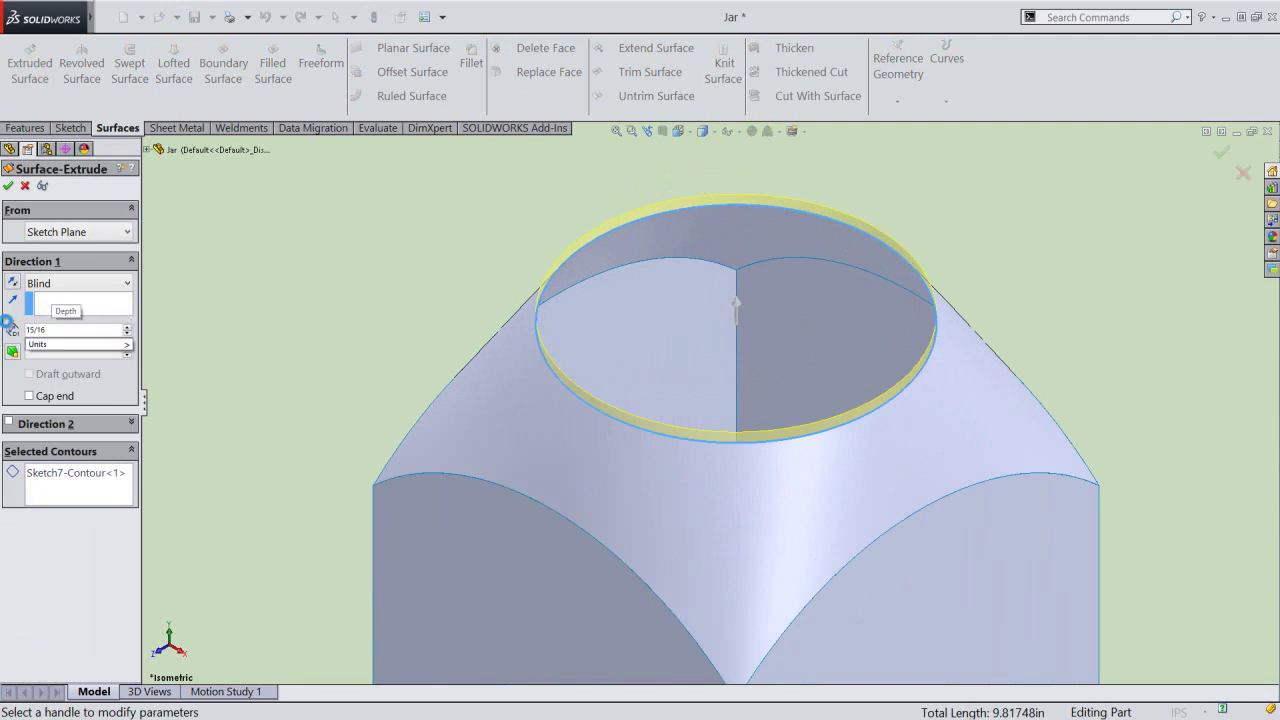
pyautogui.press('Return')
pyautogui.click(9, 187)
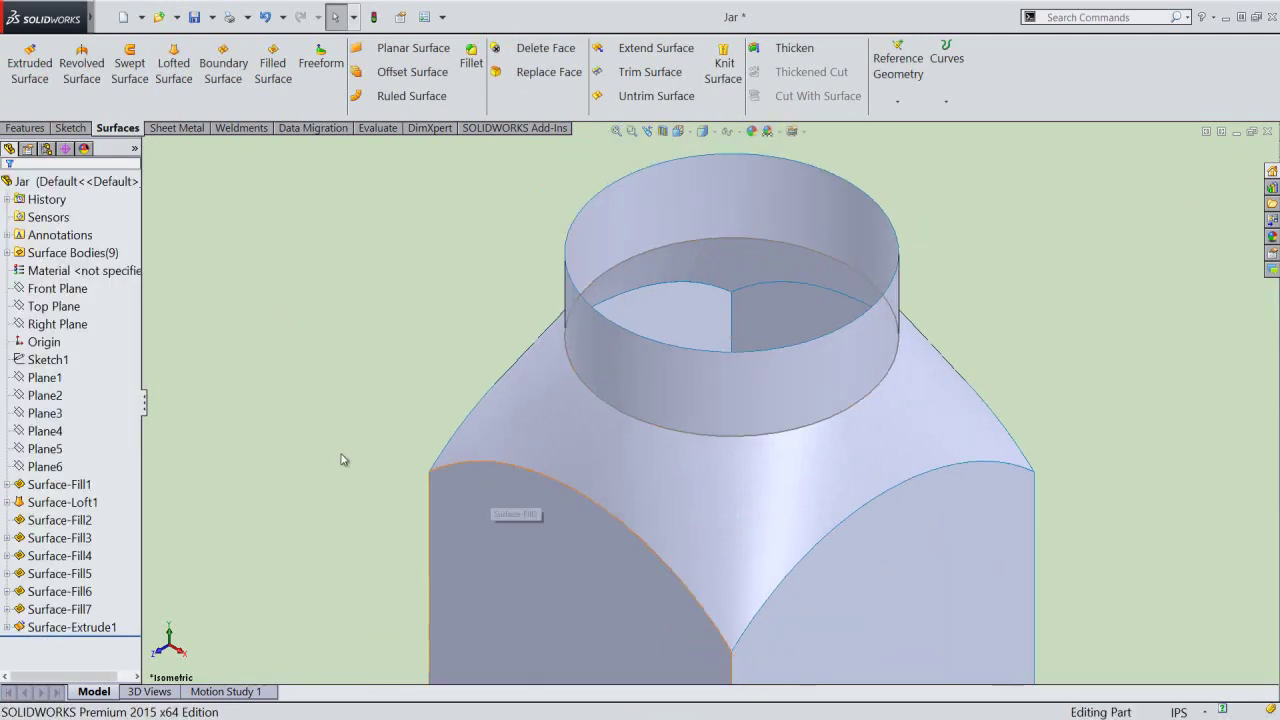
# Hide Sketch7 under the neck extrusion.
pyautogui.click(45, 395)
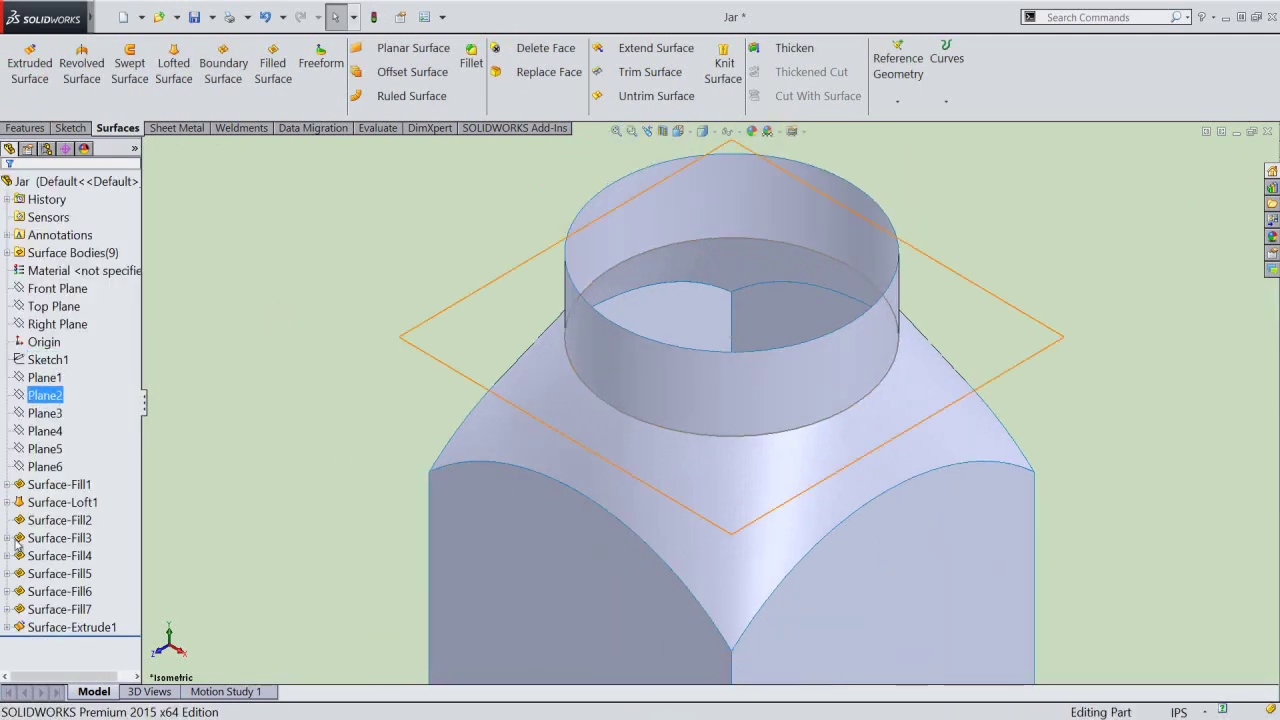
pyautogui.click(7, 627)
pyautogui.click(33, 646)
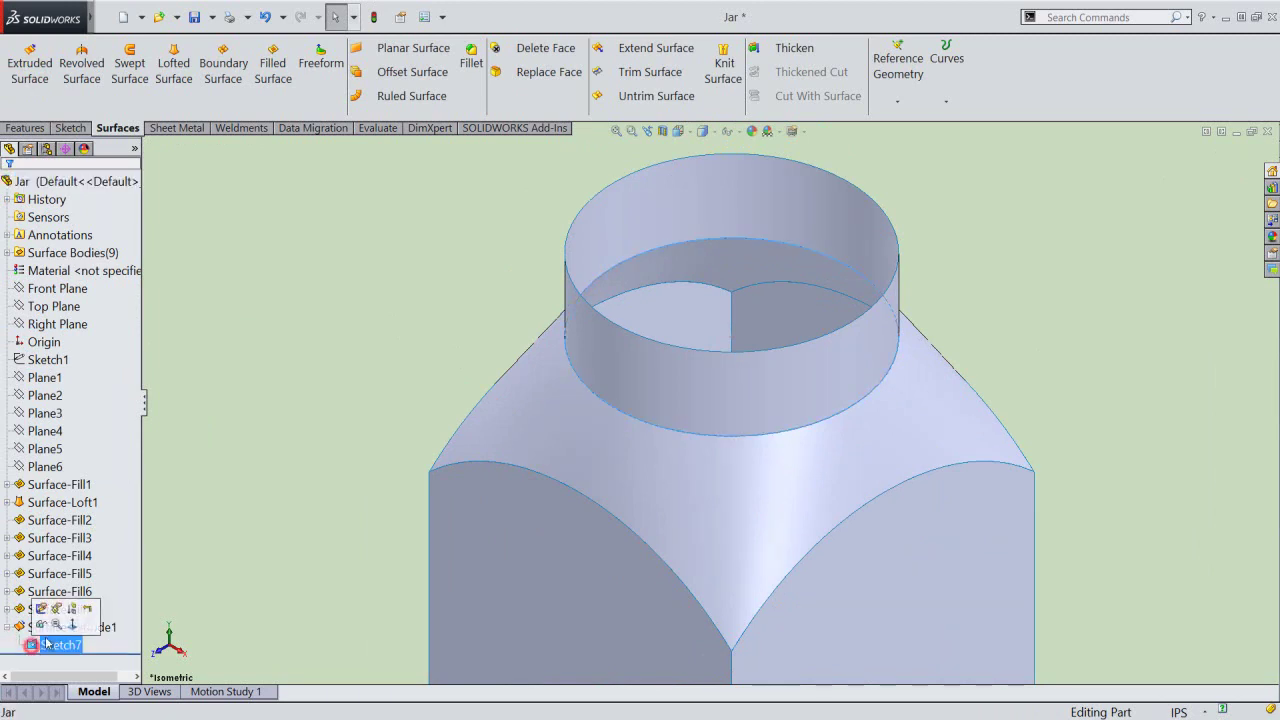
pyautogui.click(44, 630)
pyautogui.click(437, 236)
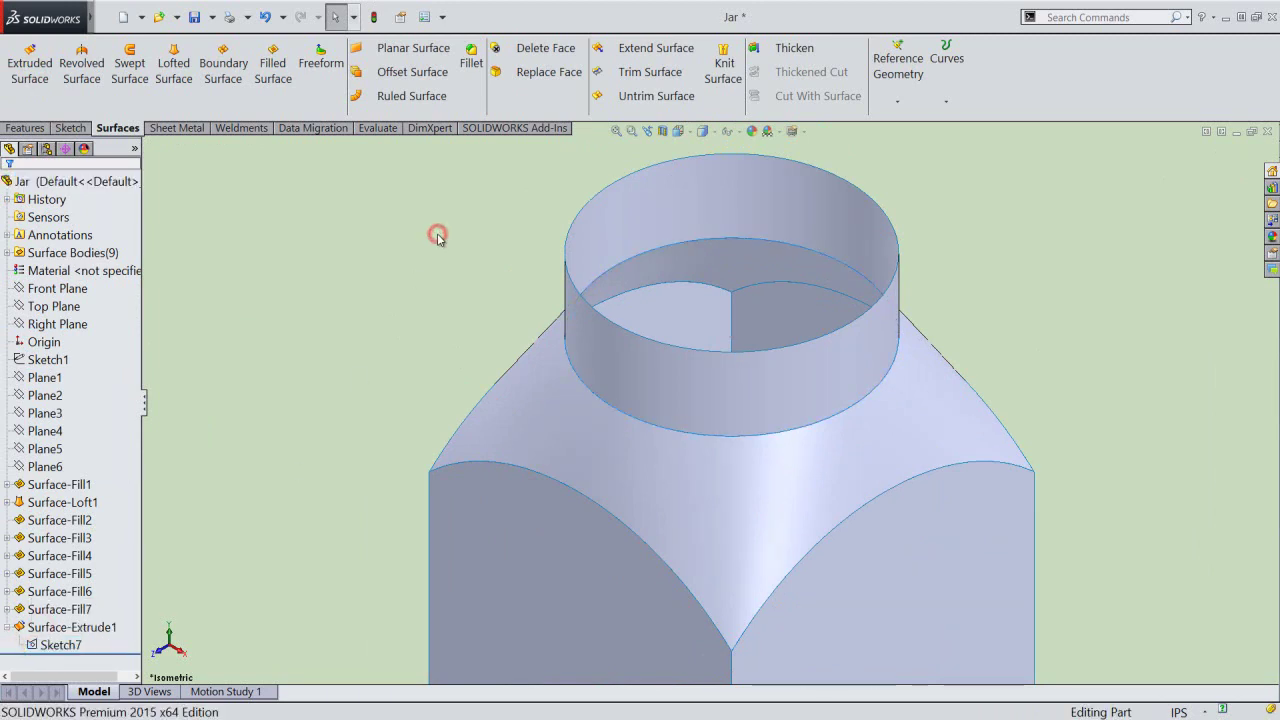
# Cap the neck's top circular edge with Surface-Fill8, zoom to fit, and save.
pyautogui.click(273, 65)
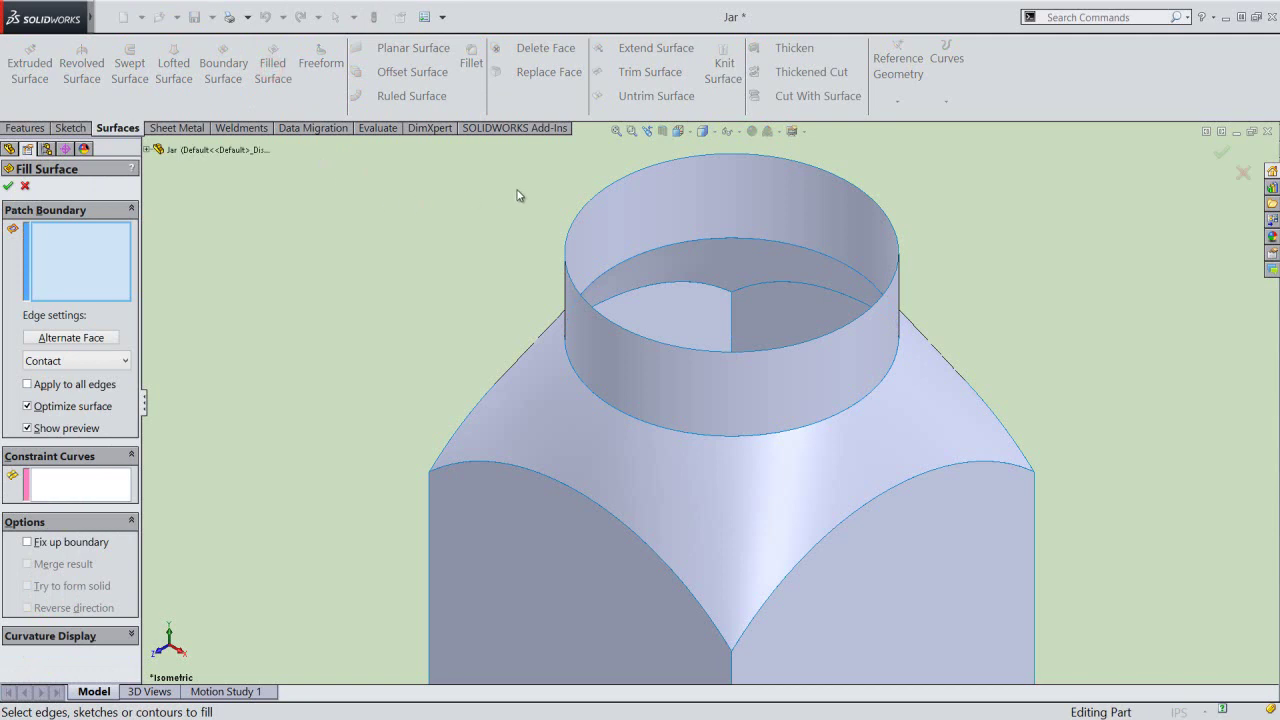
pyautogui.click(590, 201)
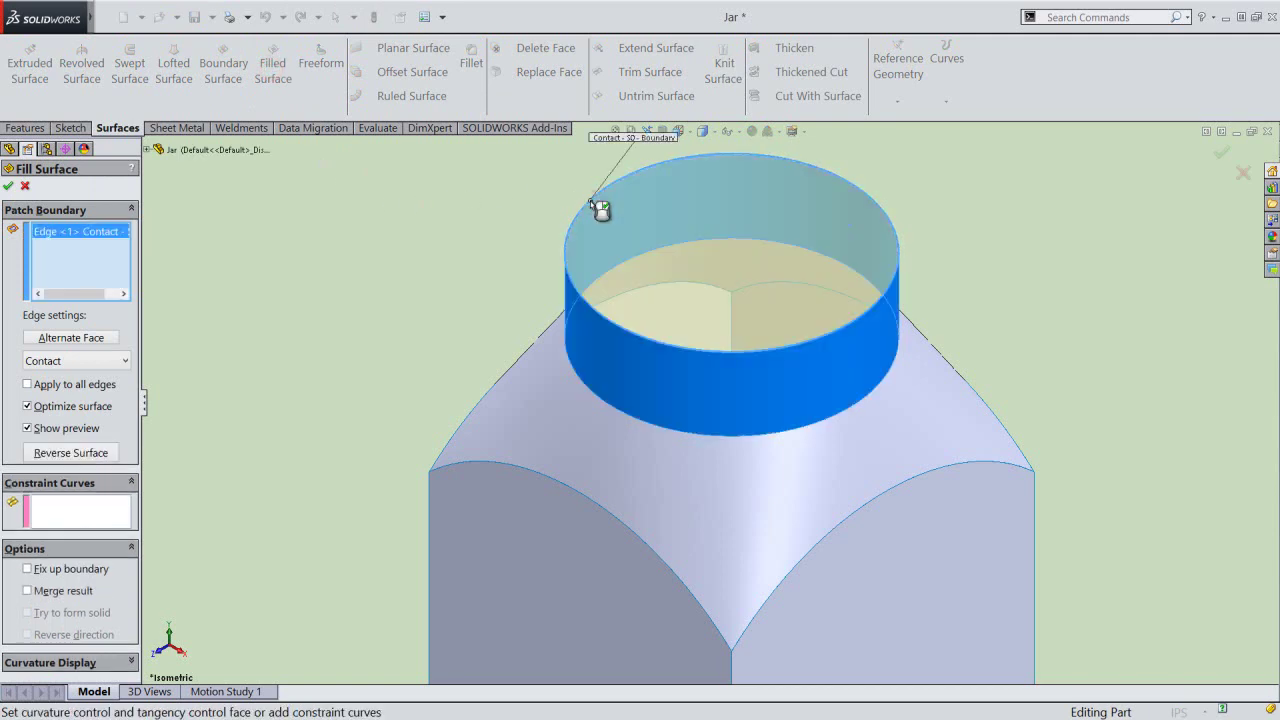
pyautogui.click(9, 188)
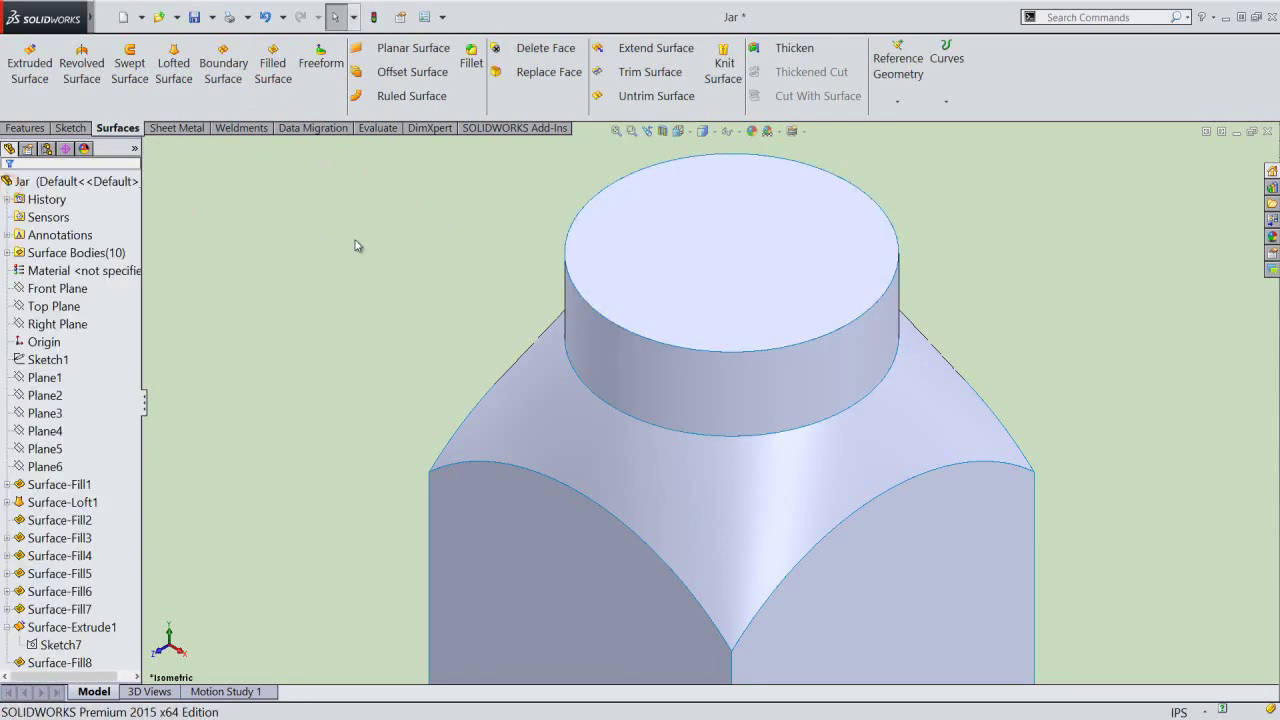
pyautogui.click(615, 132)
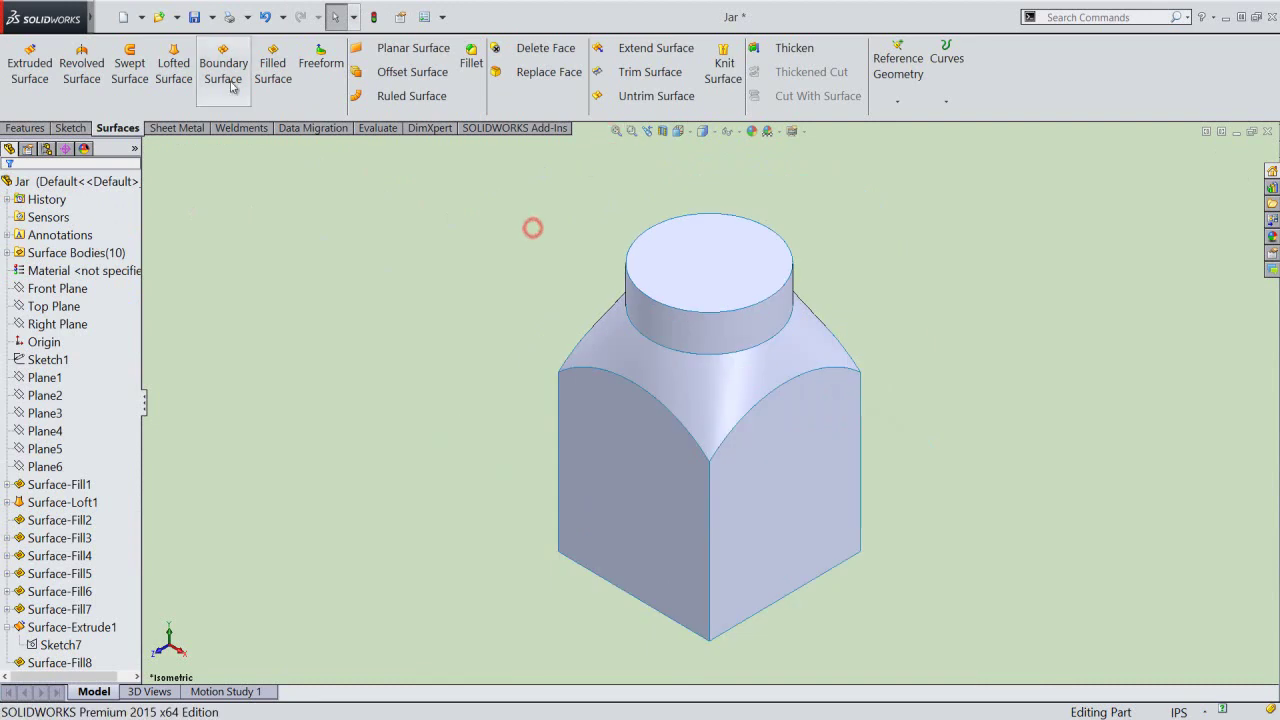
pyautogui.click(196, 17)
pyautogui.click(312, 259)
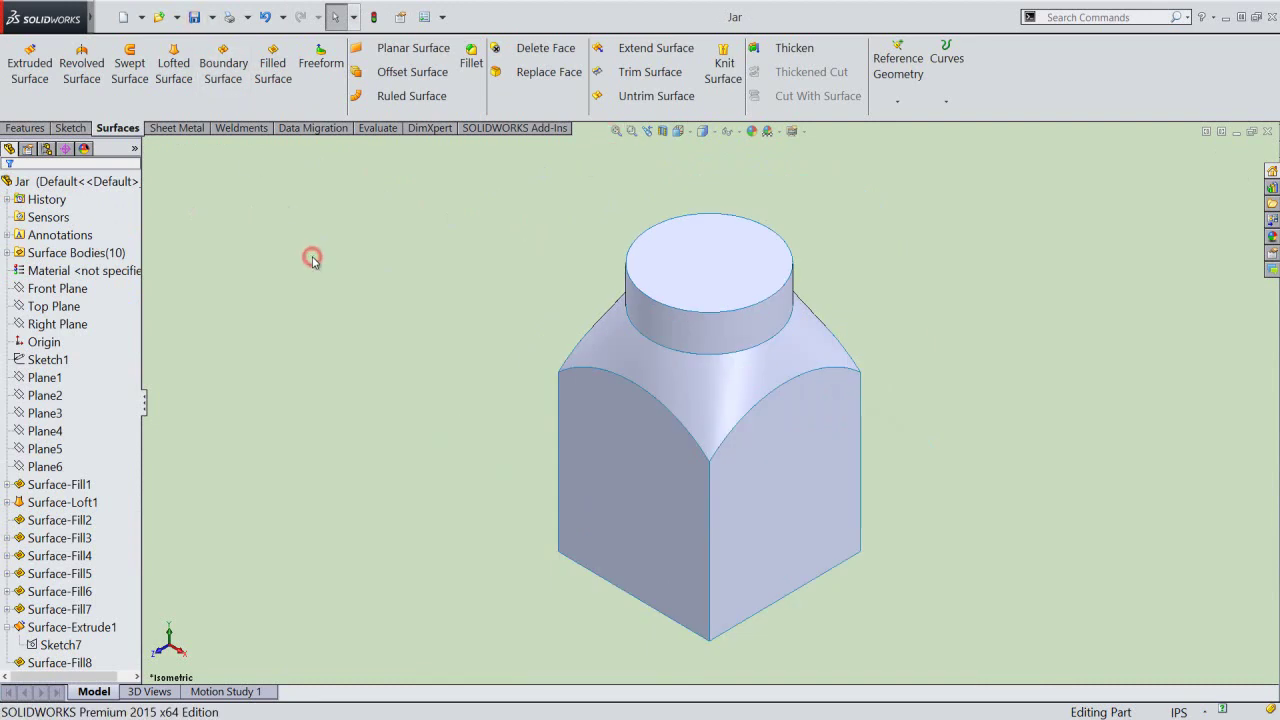
# Inspect the jar's interior with a Front Plane section view, then turn it off.
pyautogui.click(662, 131)
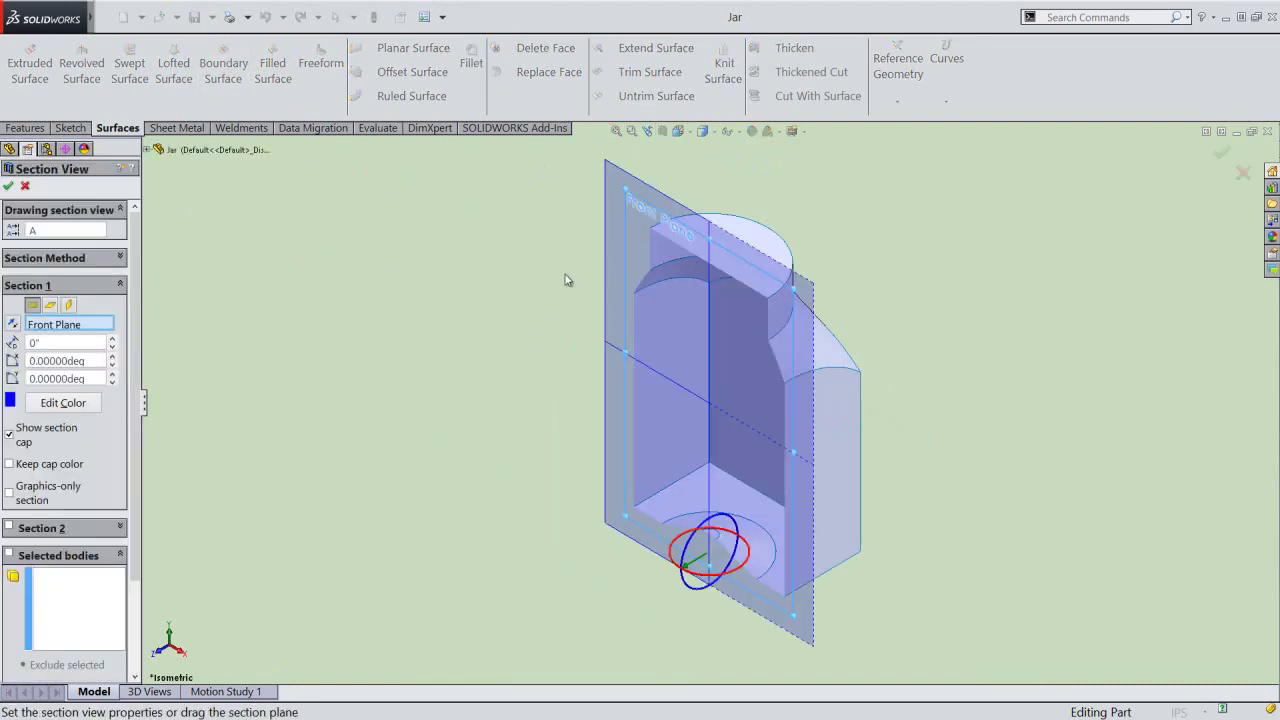
pyautogui.click(24, 188)
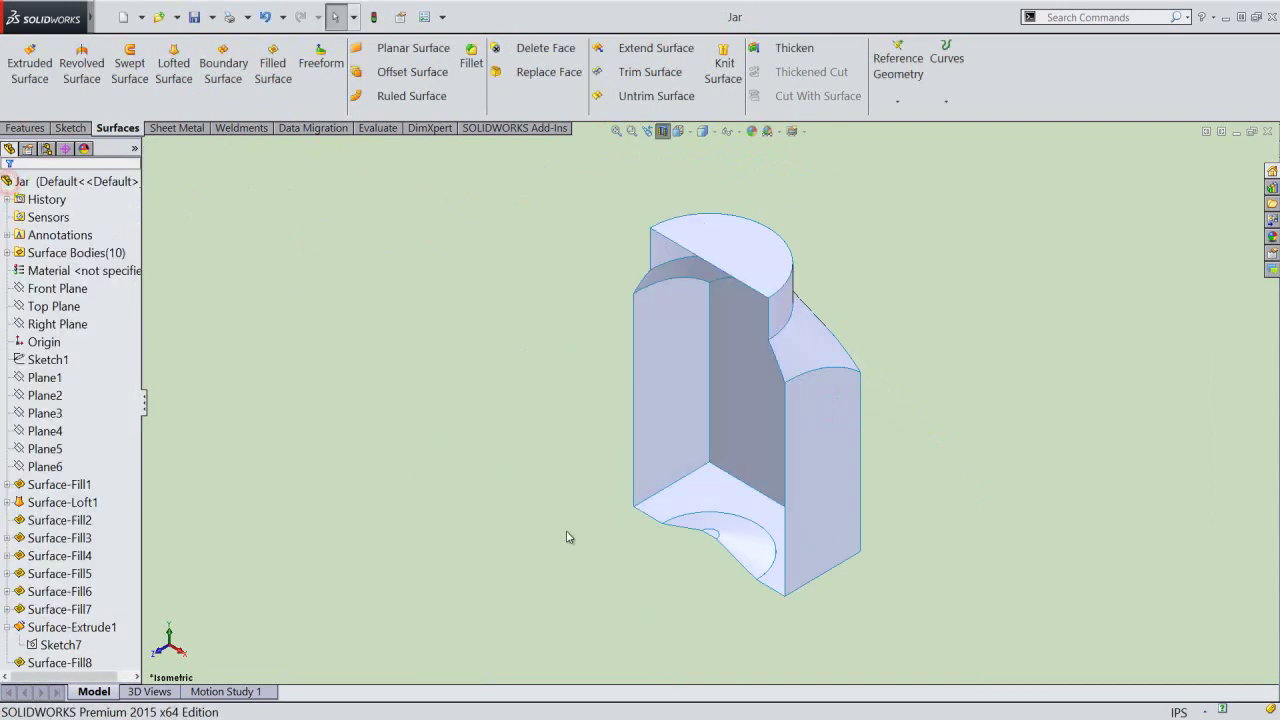
pyautogui.moveTo(709, 480); pyautogui.dragTo(814, 448, button='middle')
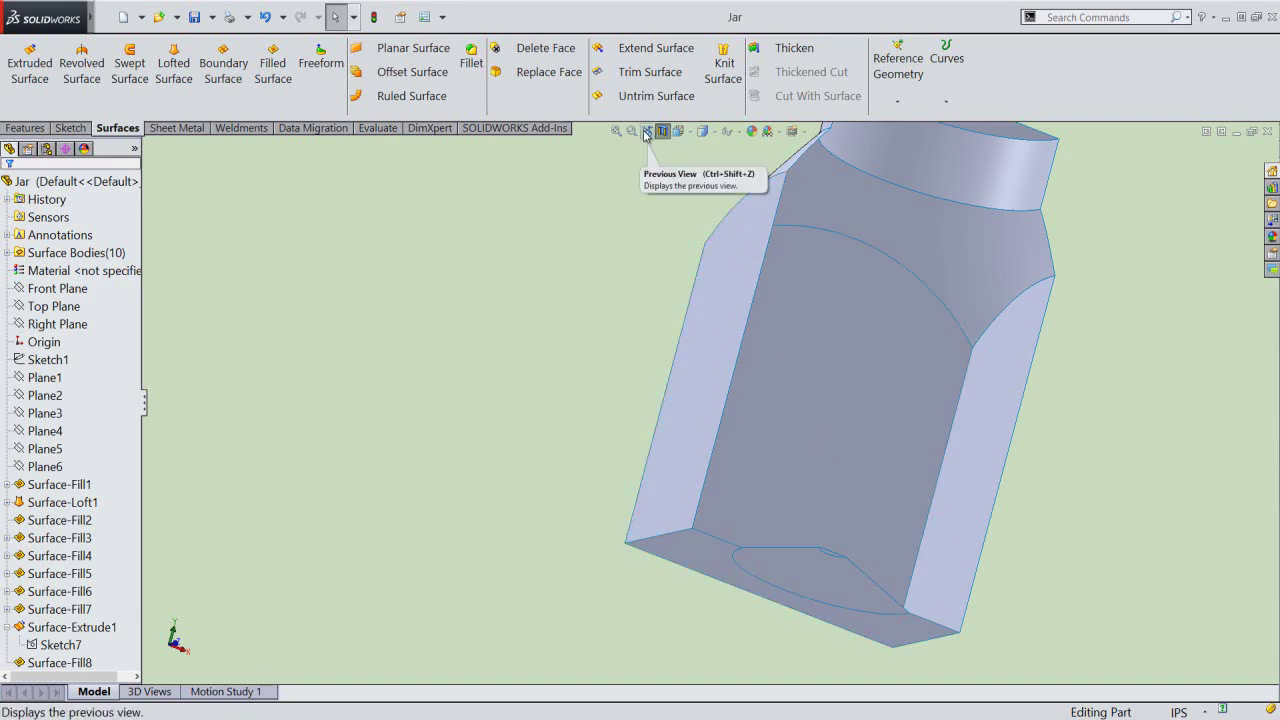
pyautogui.click(647, 131)
pyautogui.click(662, 131)
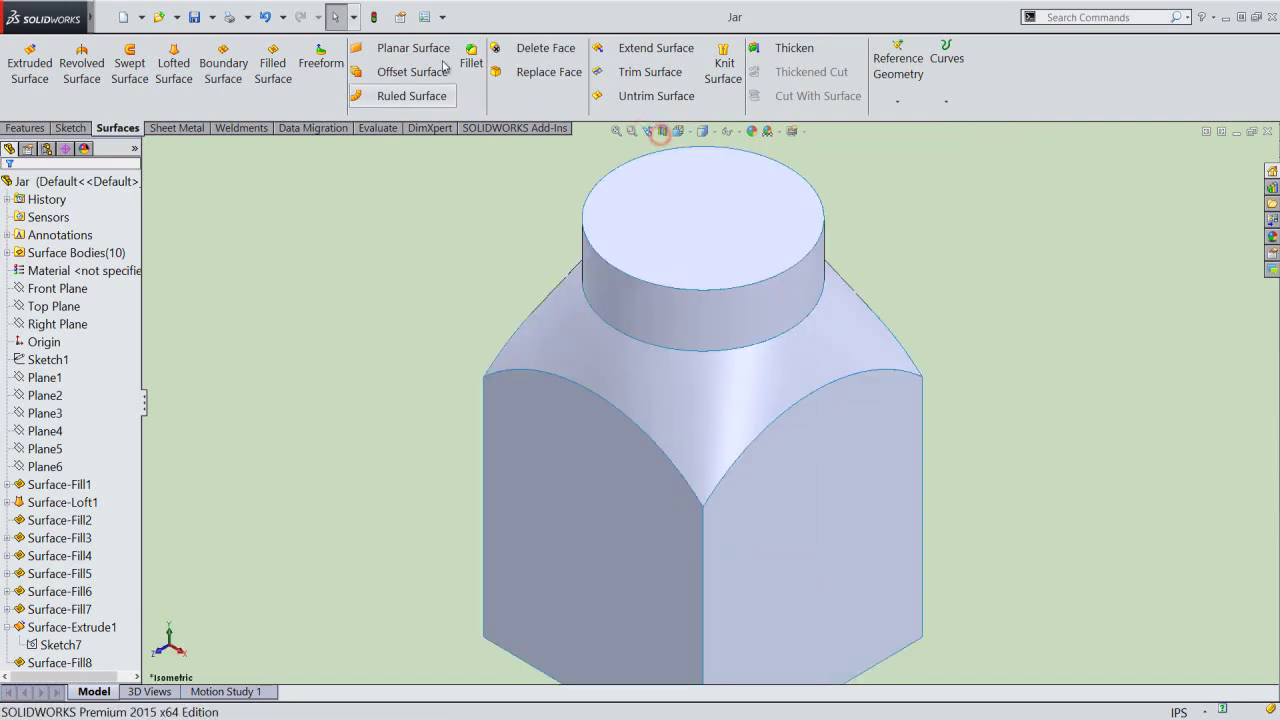
pyautogui.click(616, 131)
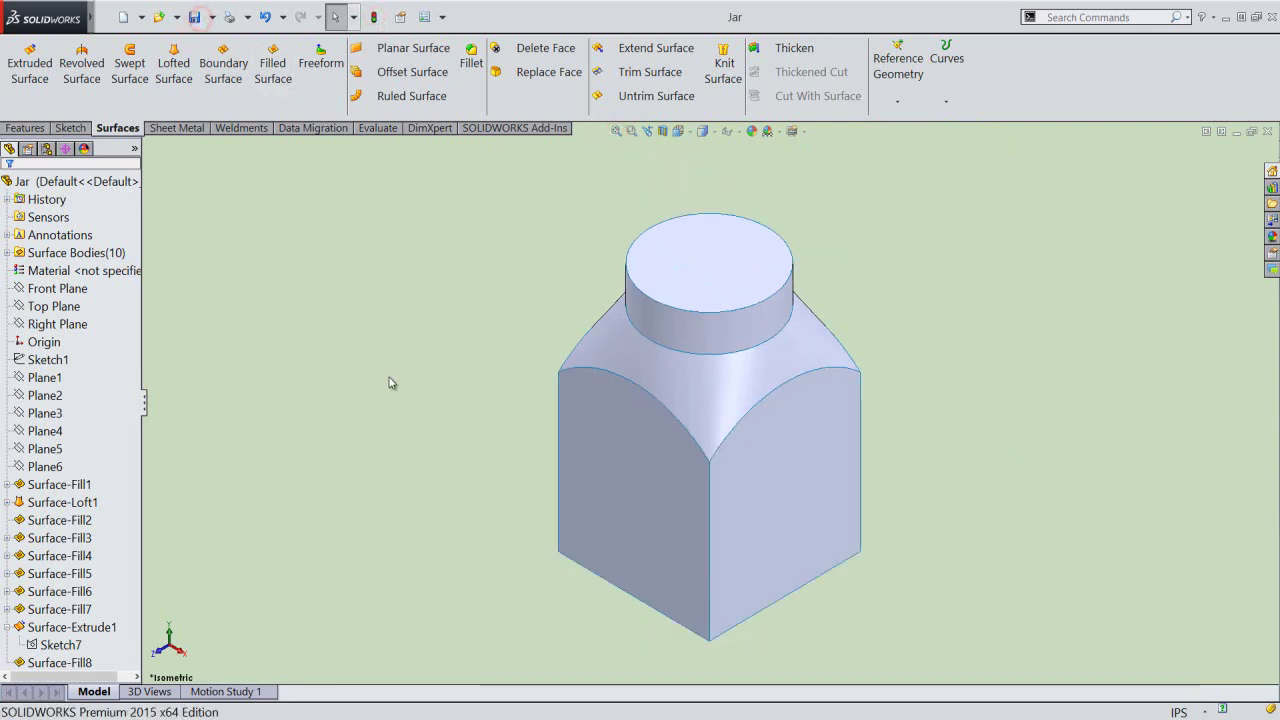
# Collapse the feature tree and start the Knit Surface command.
pyautogui.rightClick(126, 315)
pyautogui.click(160, 321)
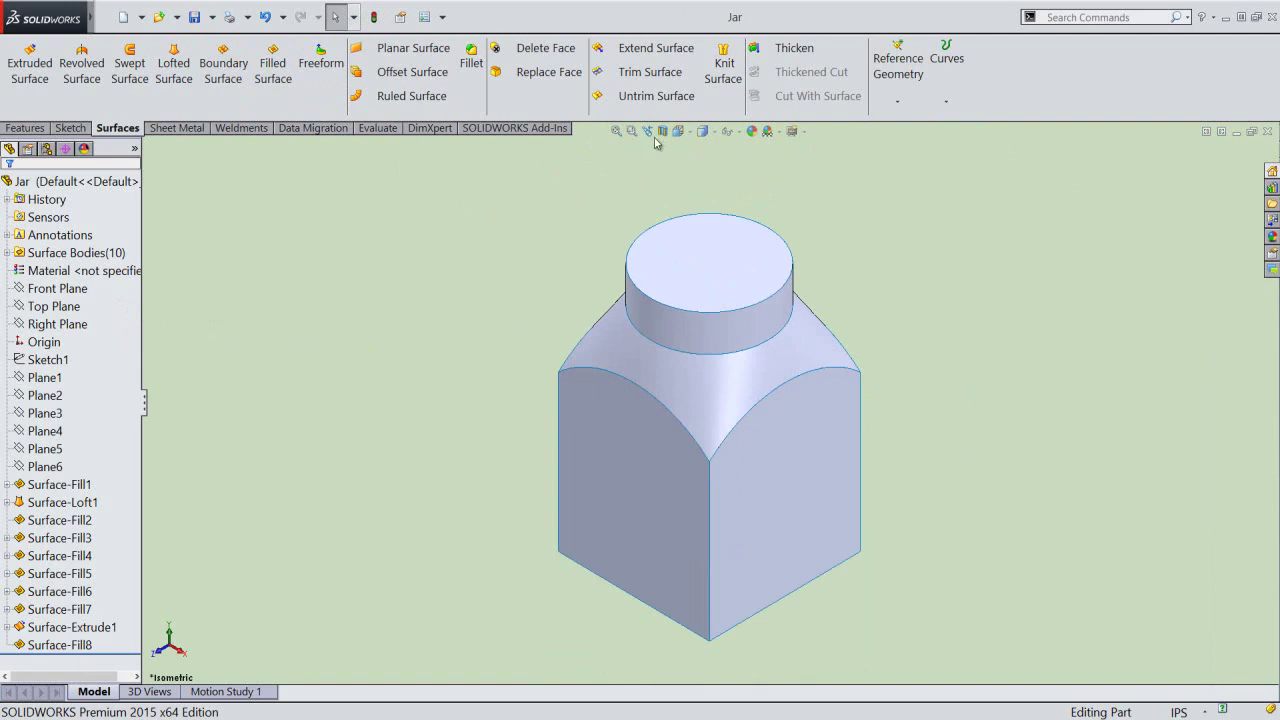
pyautogui.click(724, 66)
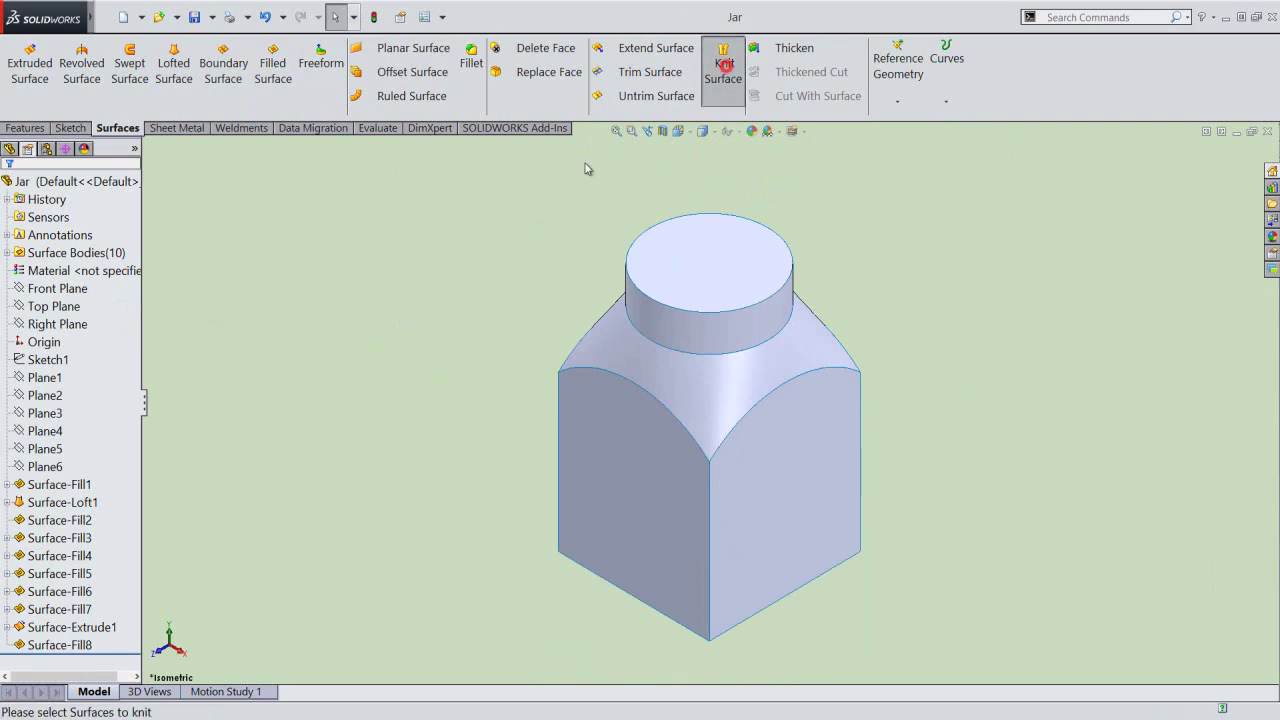
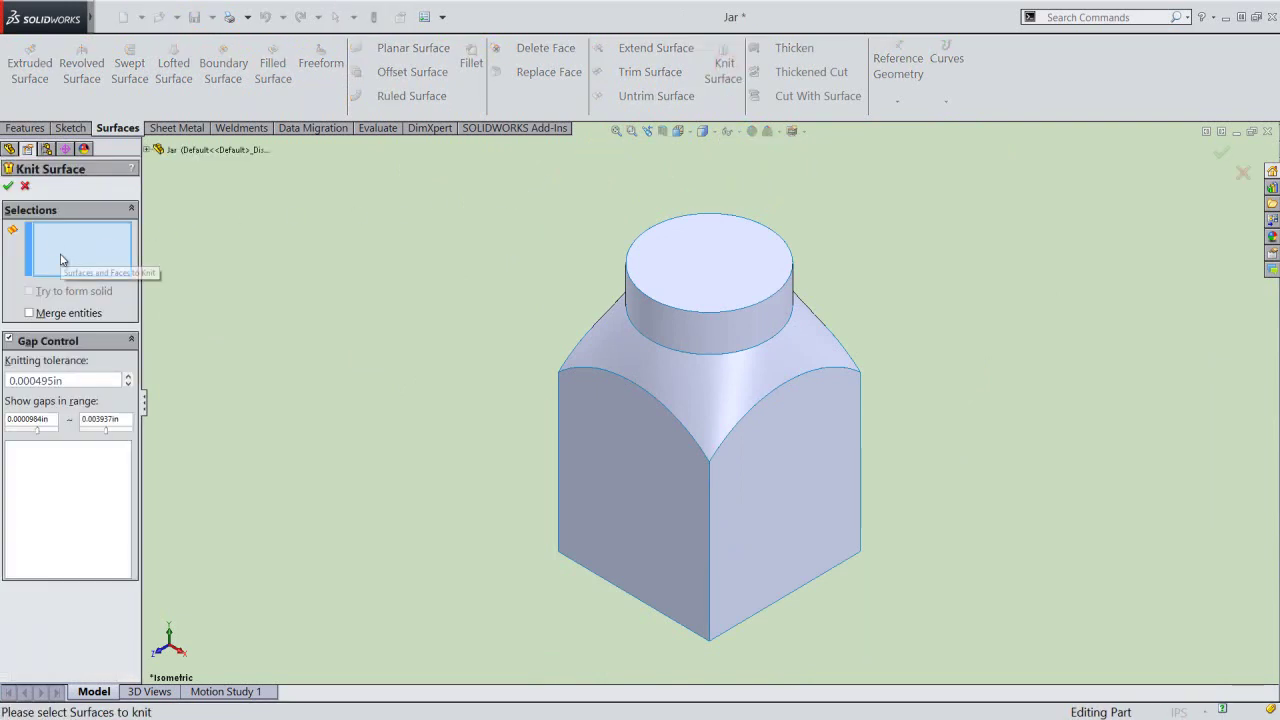
# Knit Surface-Fill1 through Surface-Fill8 into one solid body, Surface-Knit1.
pyautogui.click(147, 149)
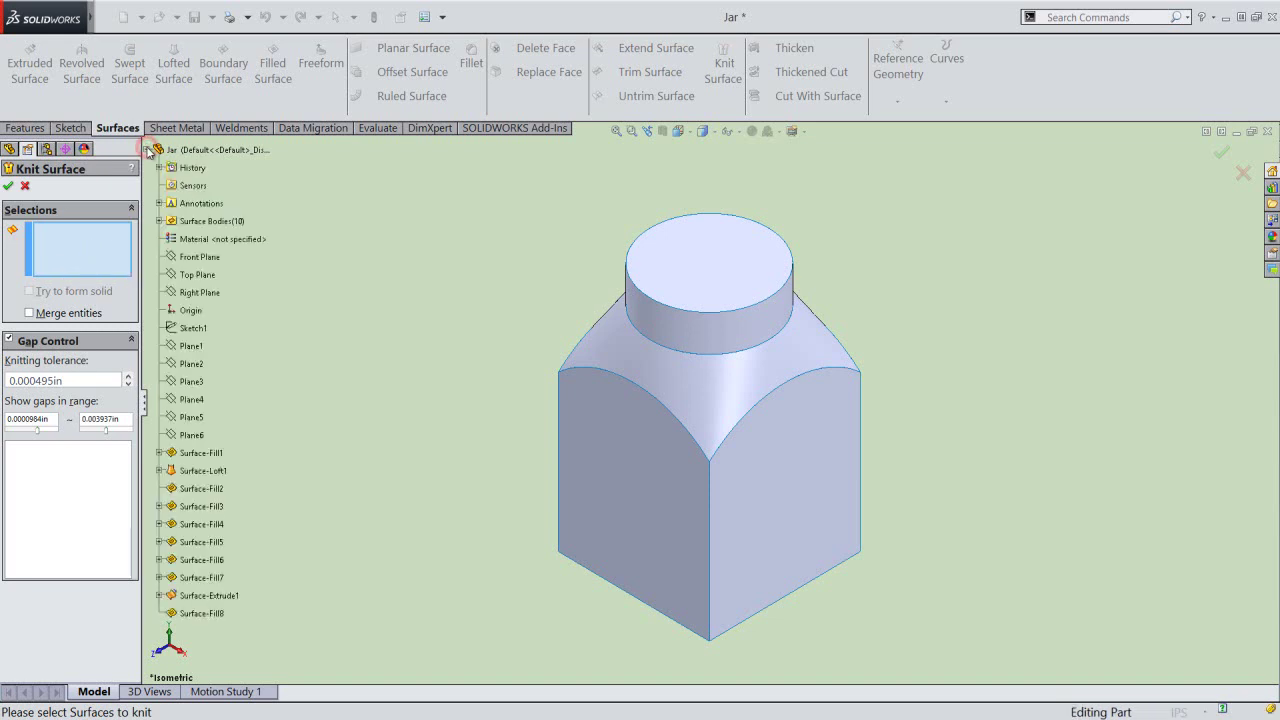
pyautogui.click(161, 221)
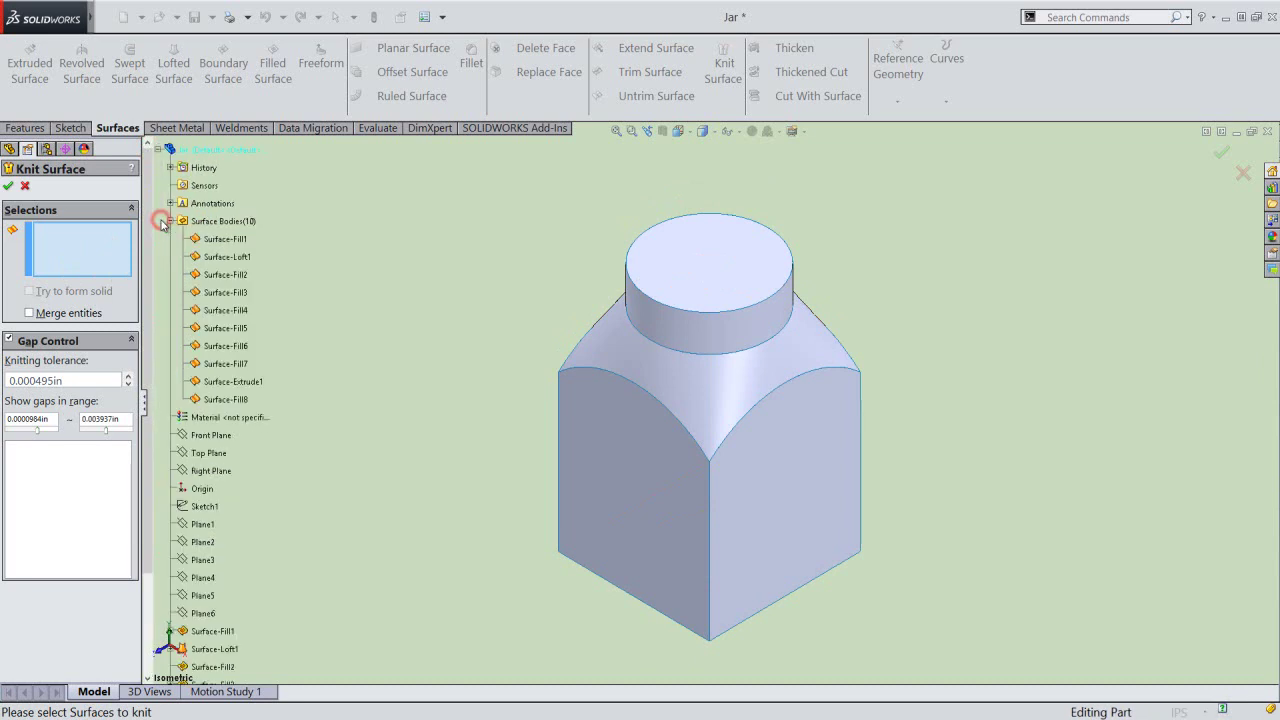
pyautogui.click(222, 239)
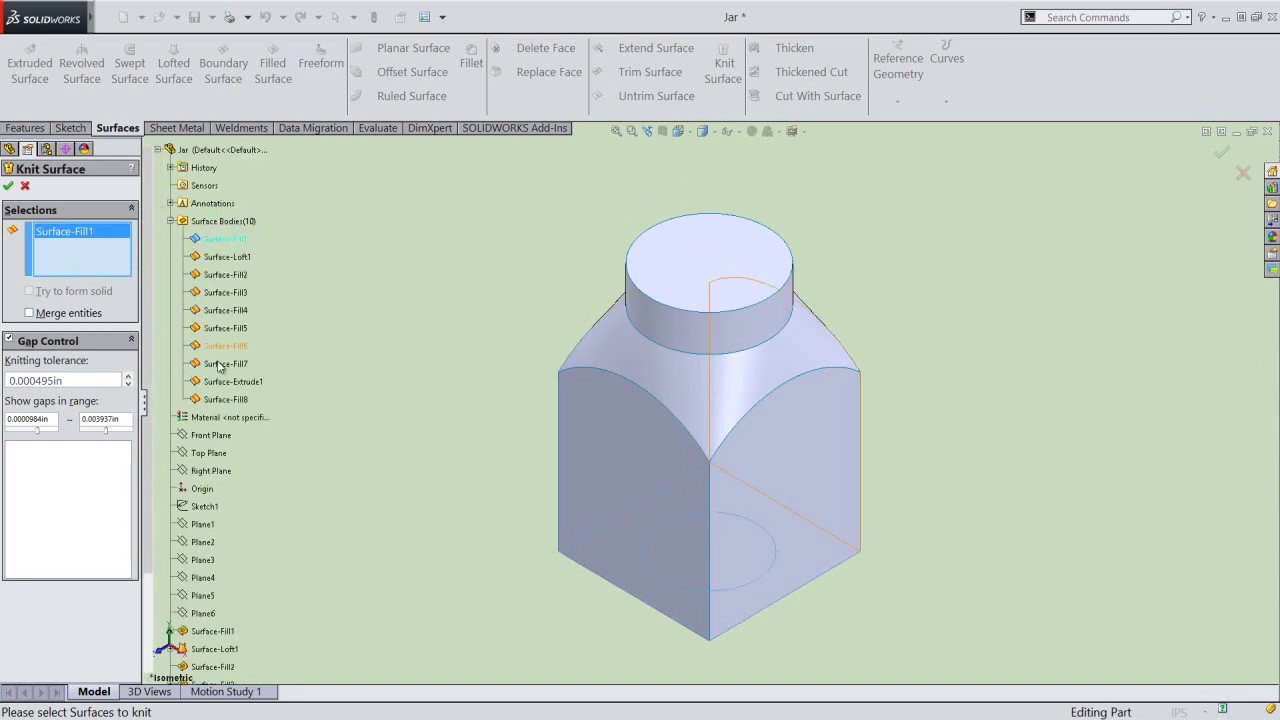
pyautogui.keyDown('shift'); pyautogui.click(226, 399); pyautogui.keyUp('shift')
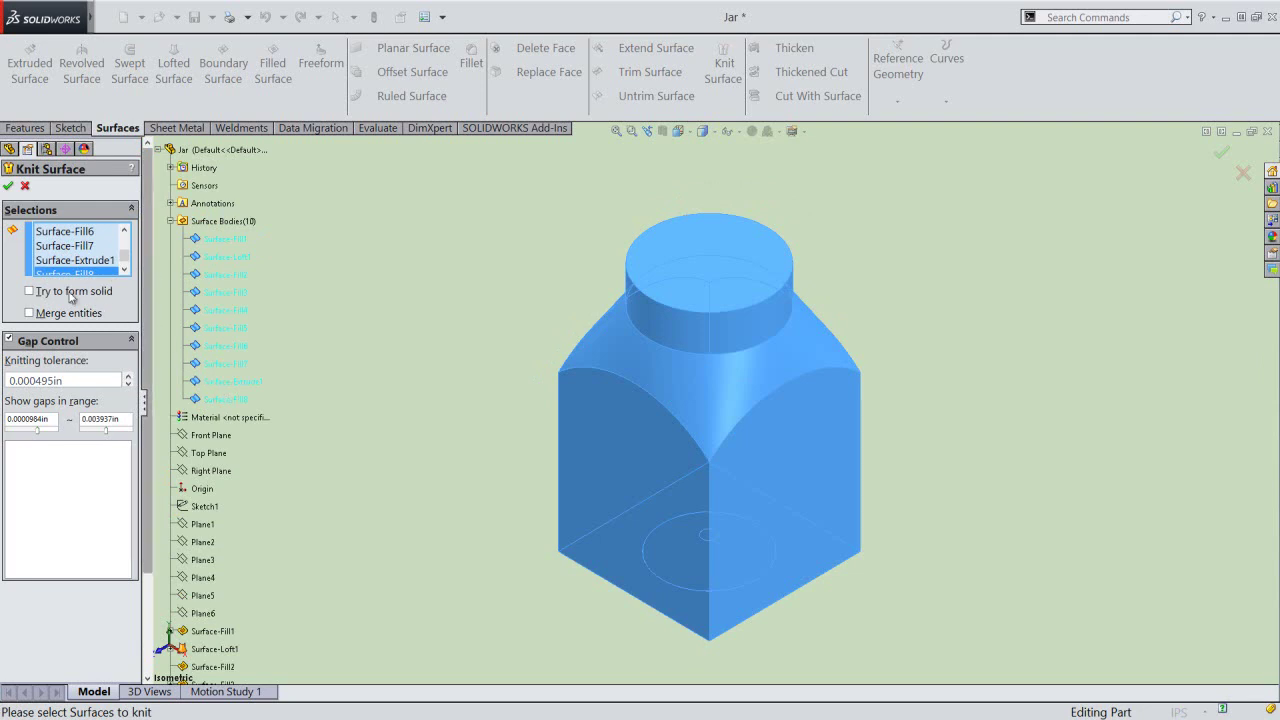
pyautogui.click(31, 292)
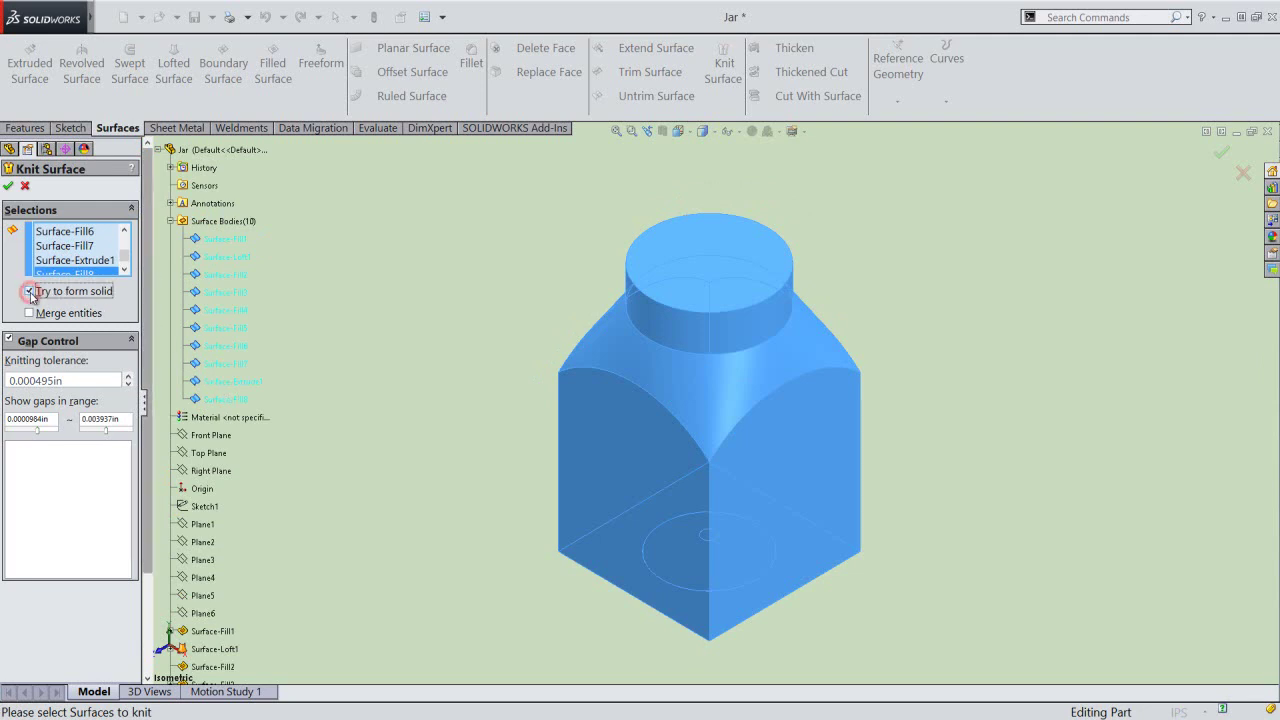
pyautogui.click(8, 188)
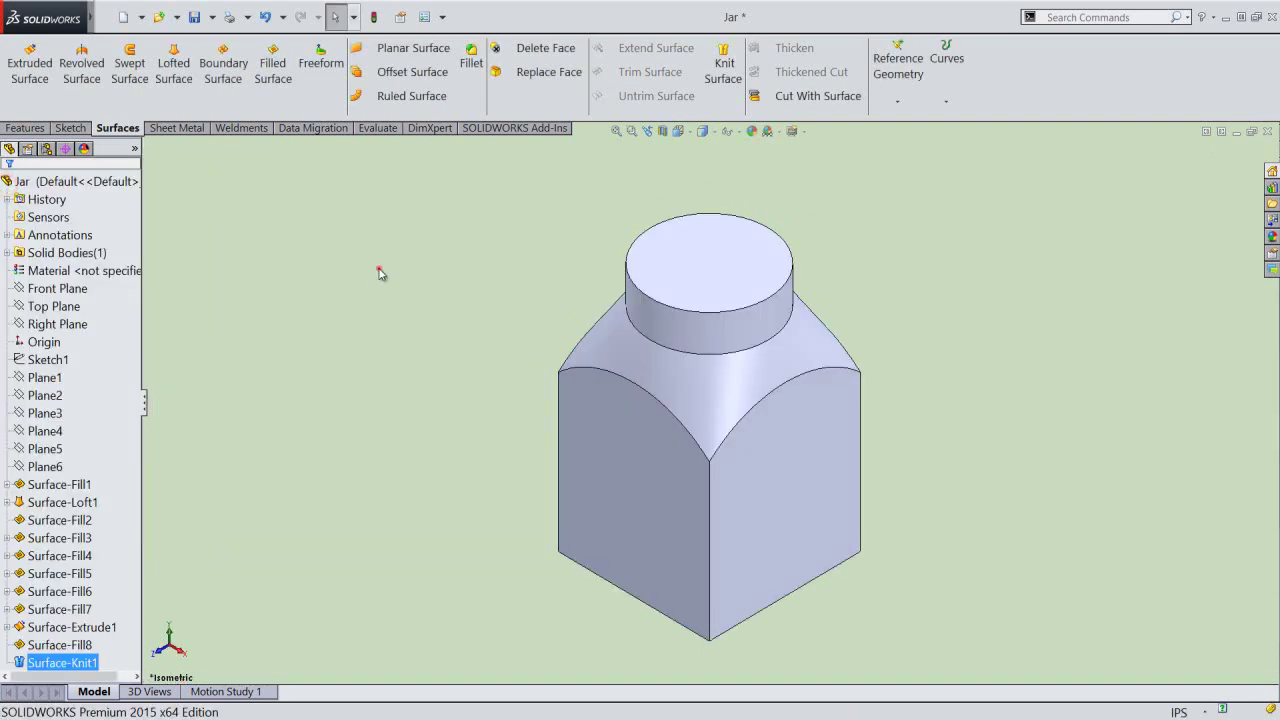
# Save the Jar part, check the Surface-Knit1 solid body, and collapse the feature tree.
pyautogui.click(380, 271)
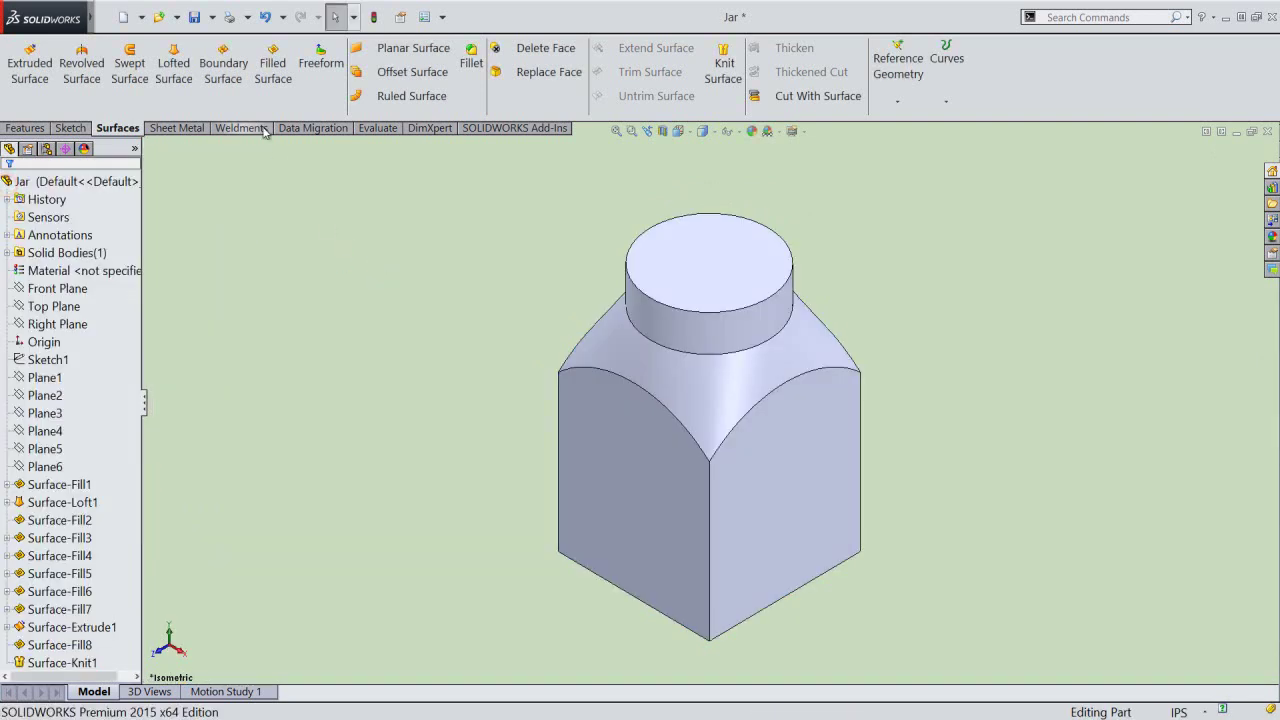
pyautogui.click(195, 17)
pyautogui.click(67, 253)
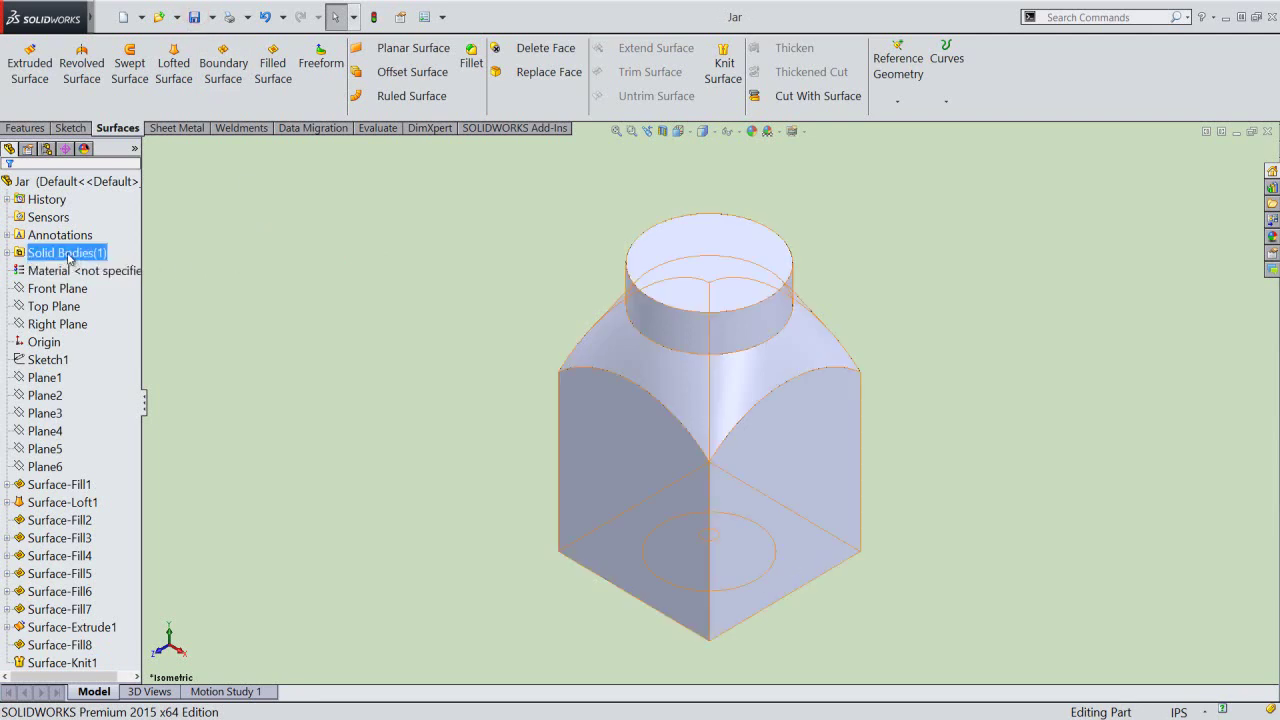
pyautogui.click(18, 255)
pyautogui.click(57, 272)
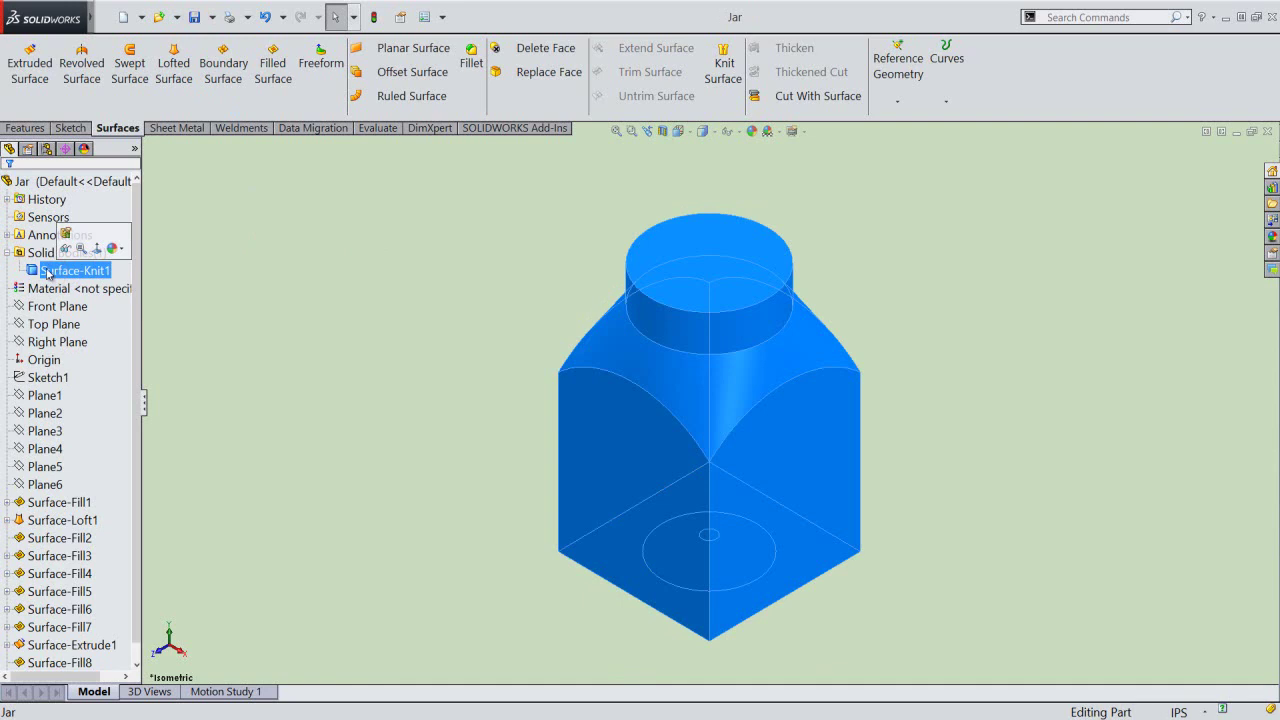
pyautogui.click(9, 253)
pyautogui.click(350, 287)
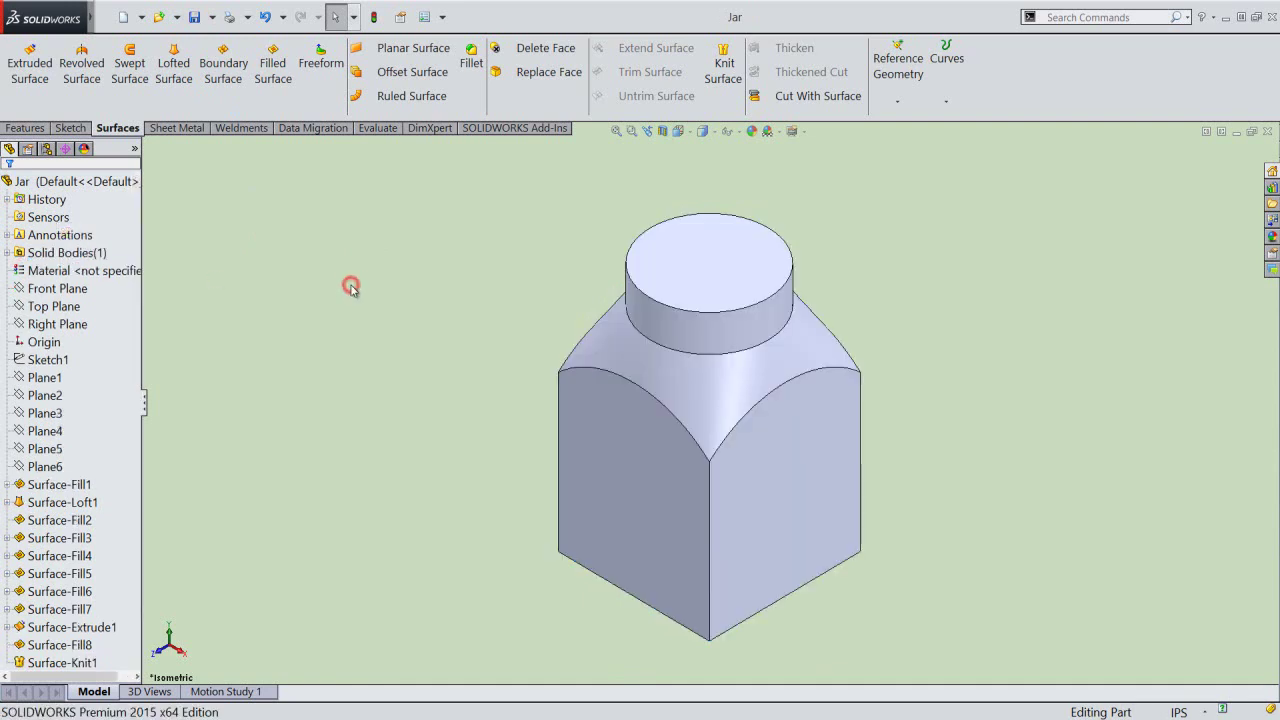
pyautogui.rightClick(137, 224)
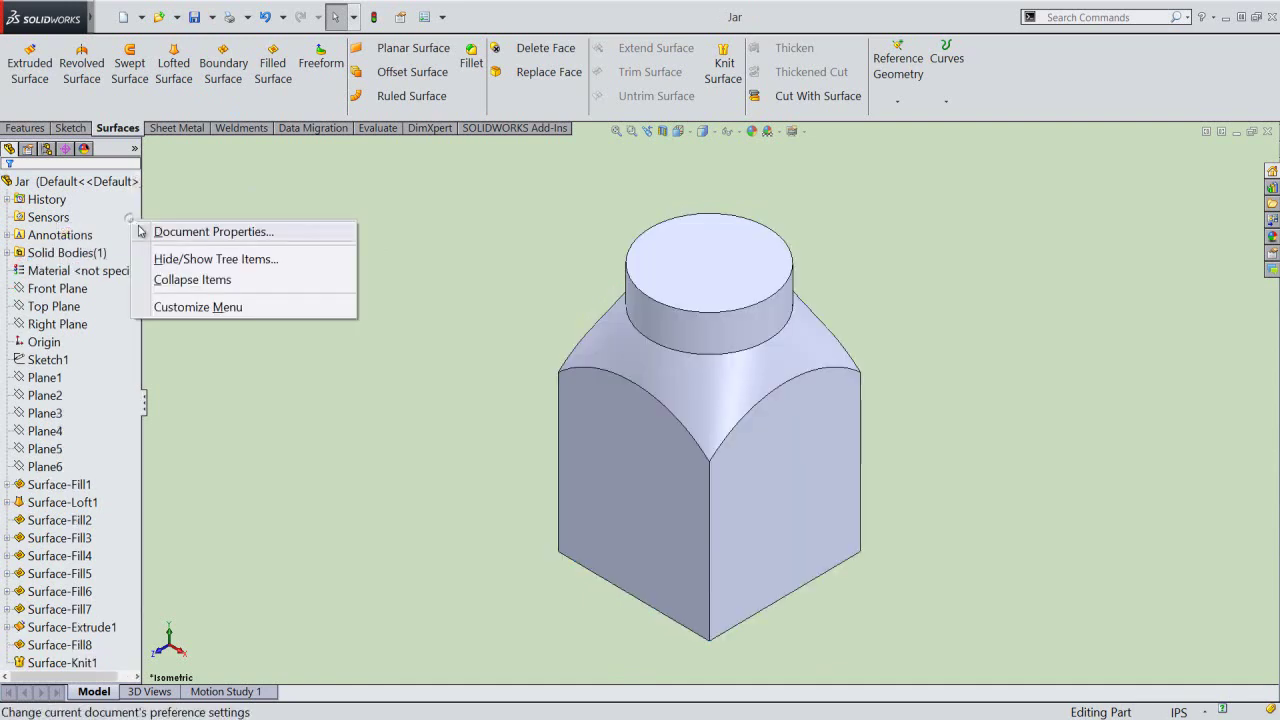
pyautogui.click(179, 279)
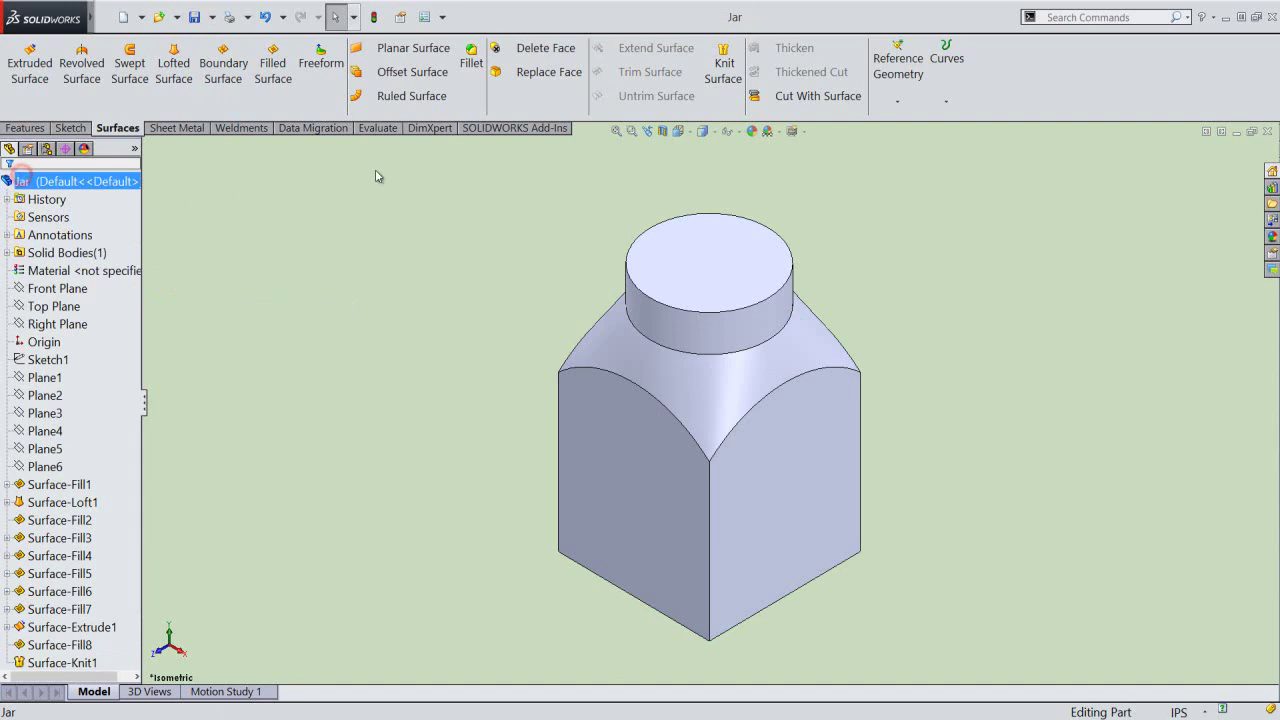
pyautogui.click(752, 132)
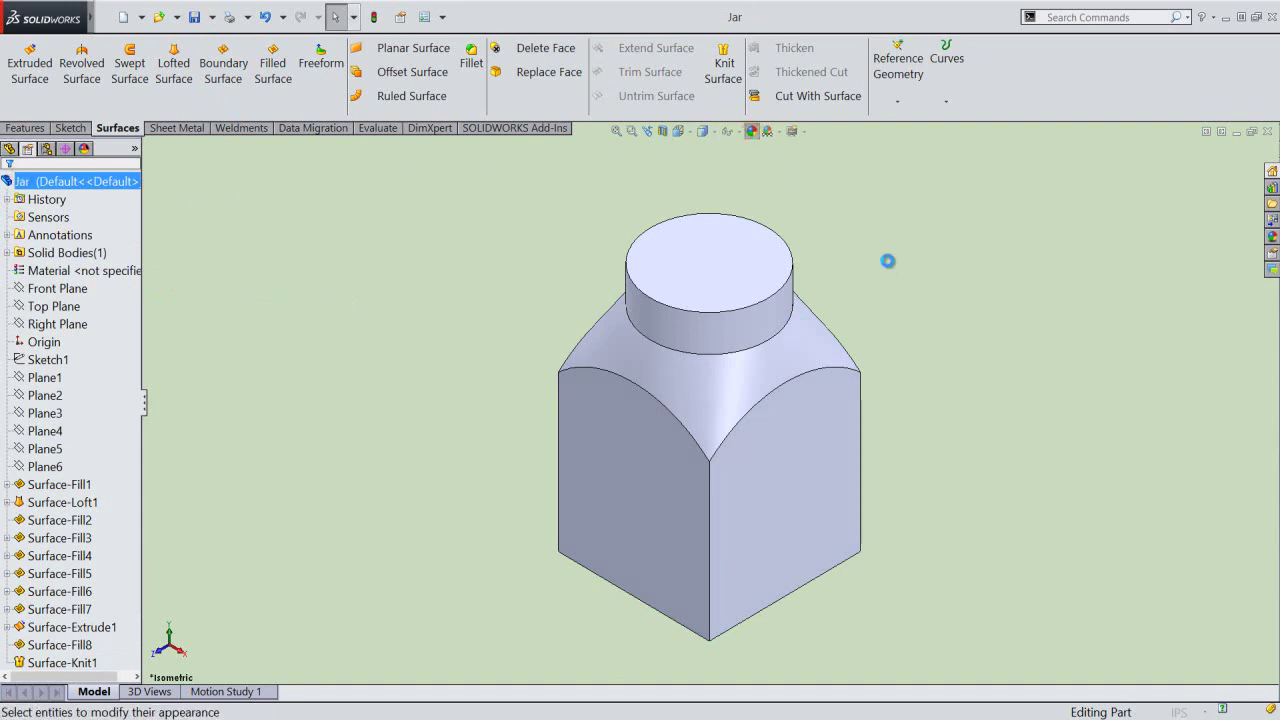
# Apply the cream high gloss plastic appearance to the jar.
pyautogui.click(1067, 178)
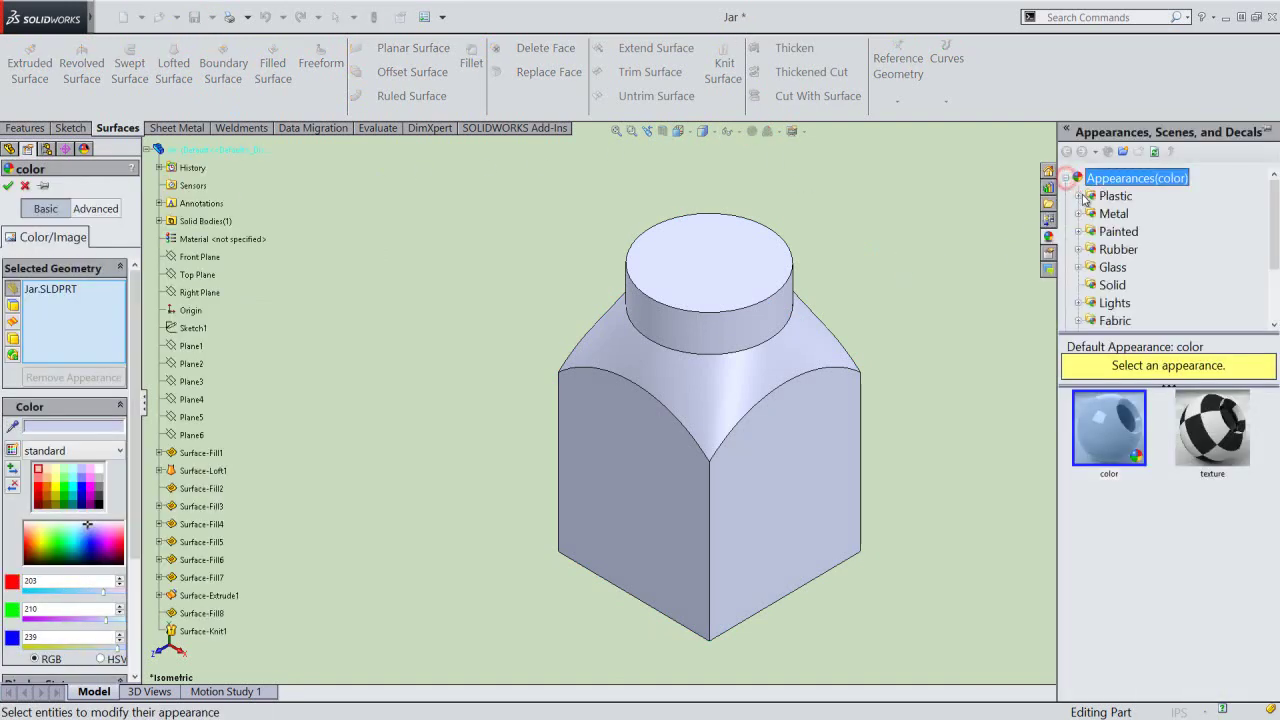
pyautogui.click(1076, 193)
pyautogui.click(1136, 197)
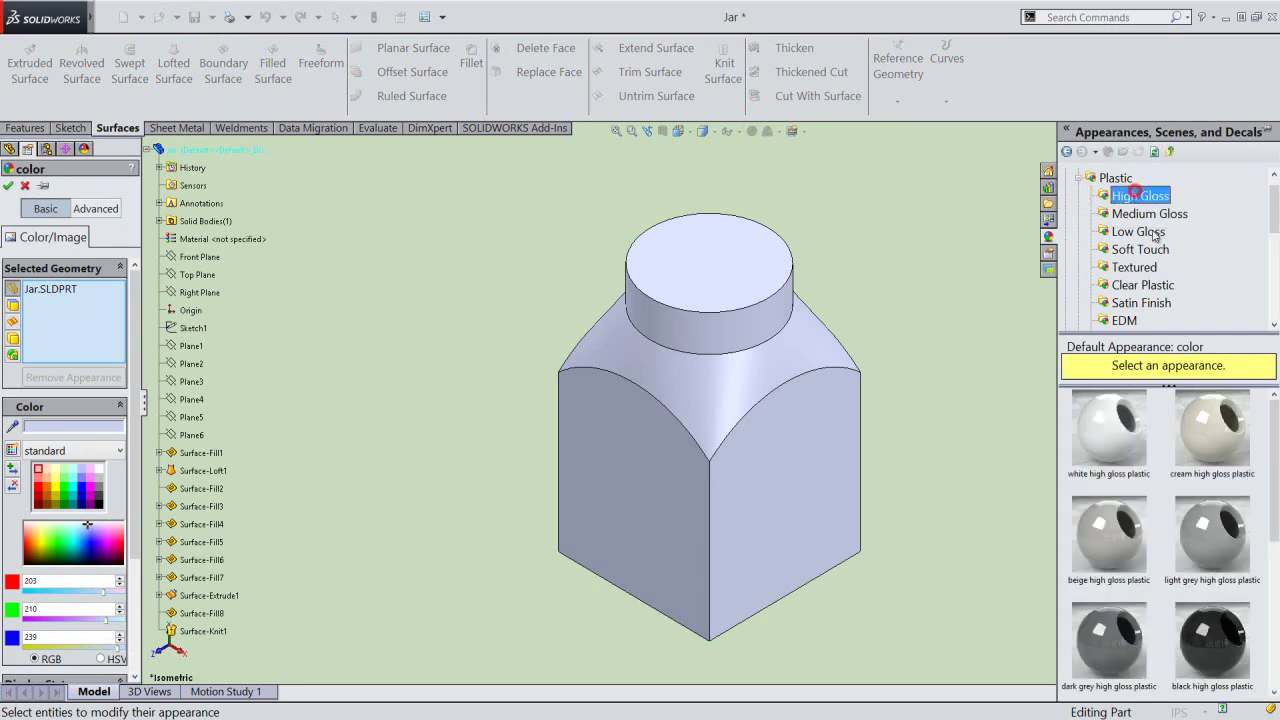
pyautogui.click(1230, 440)
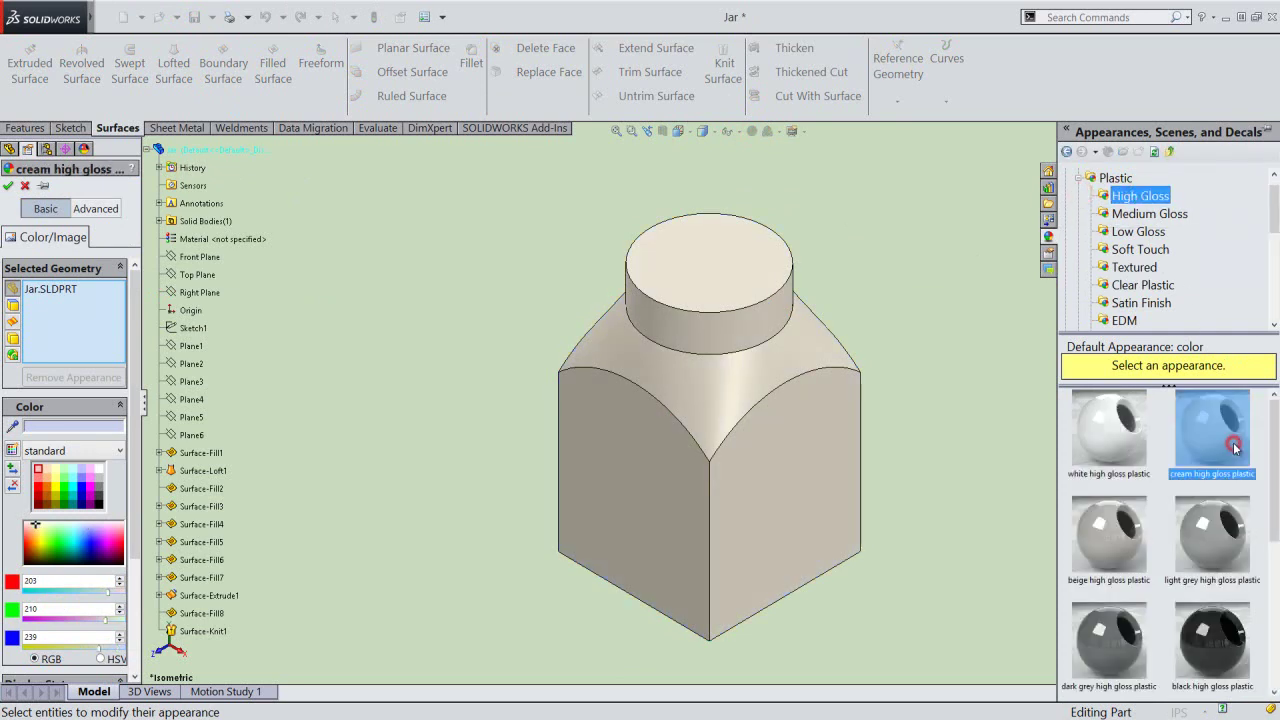
pyautogui.click(8, 186)
# Raise the scene's ambient light from 0.6 to 0.61 and save the part.
pyautogui.click(84, 148)
pyautogui.click(40, 164)
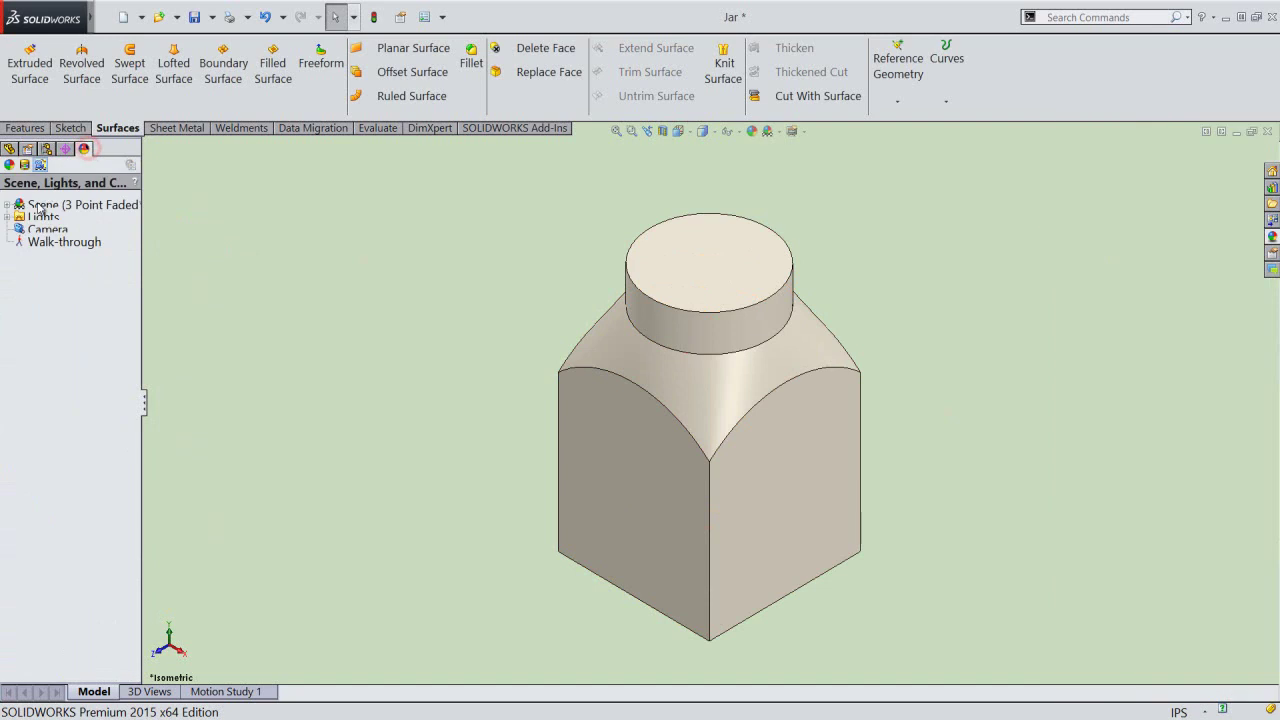
pyautogui.doubleClick(40, 216)
pyautogui.doubleClick(42, 242)
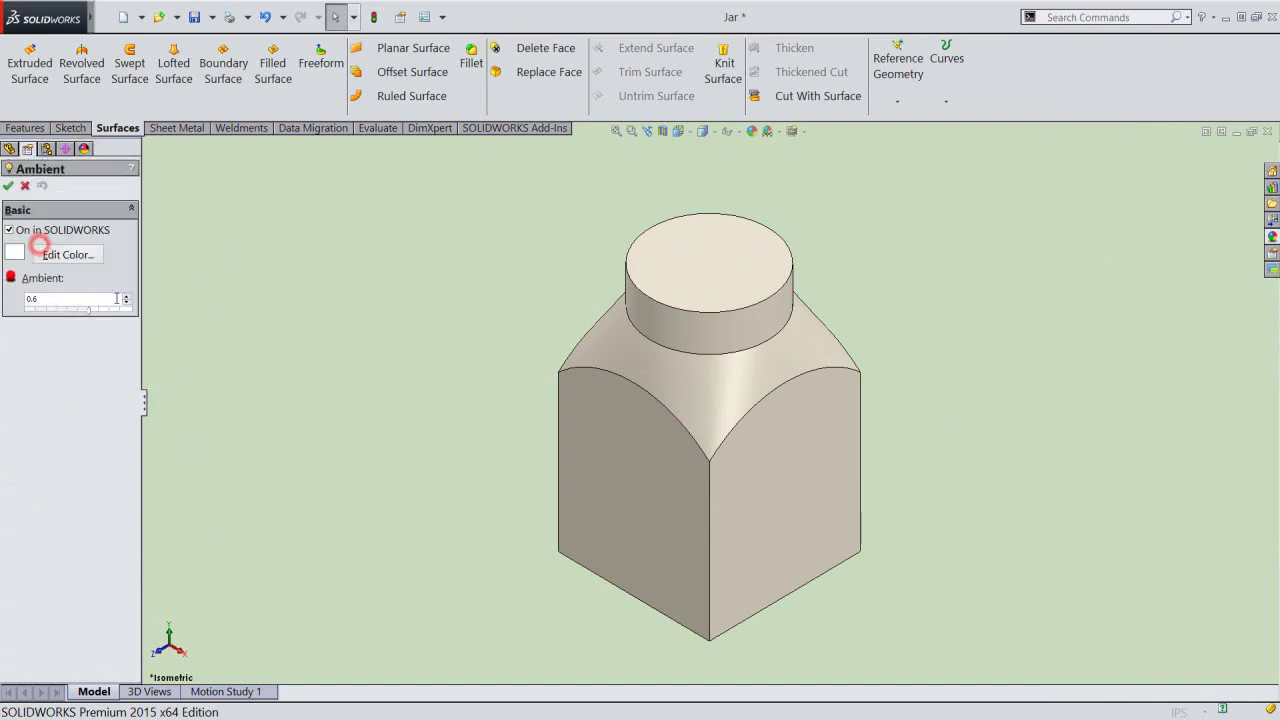
pyautogui.click(128, 297)
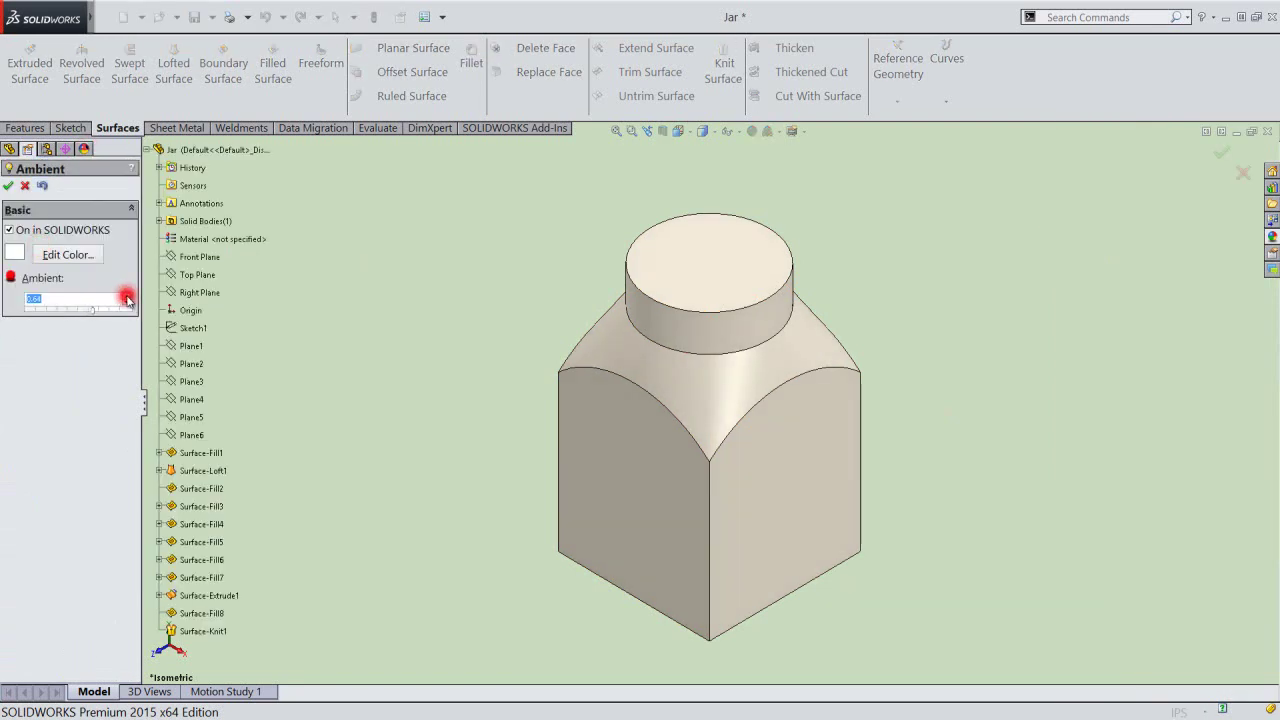
pyautogui.click(8, 186)
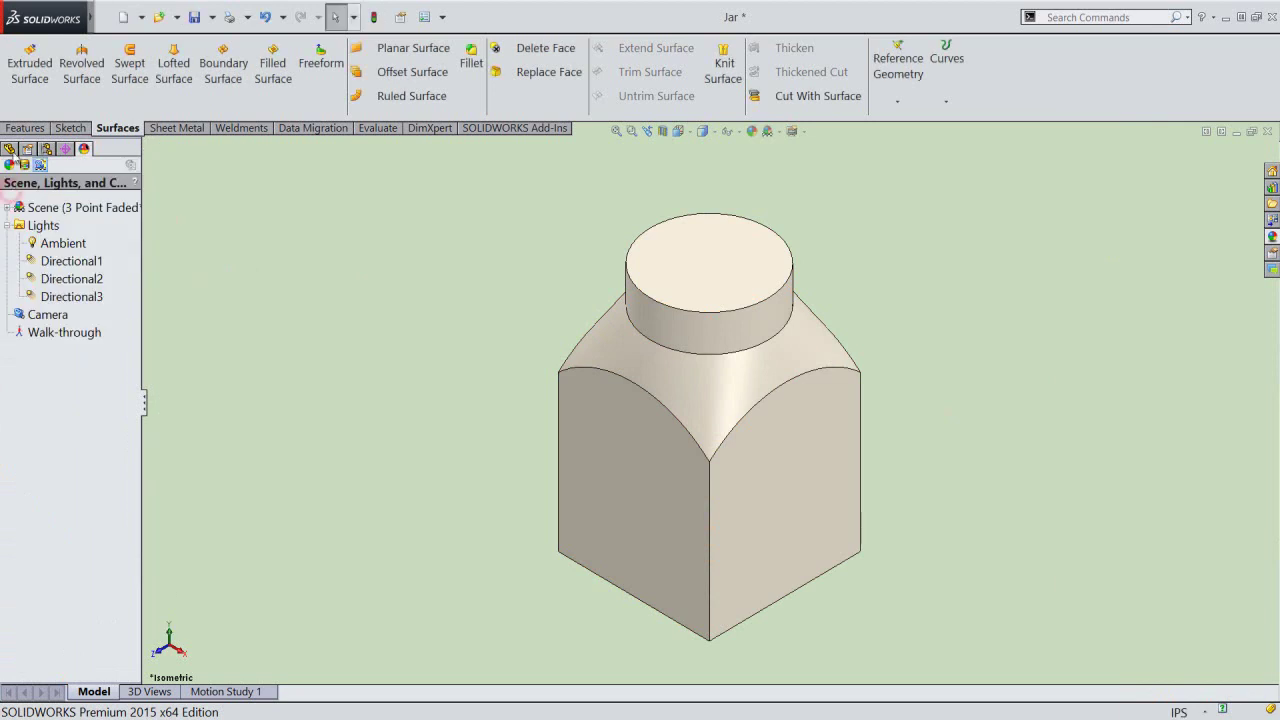
pyautogui.click(9, 148)
pyautogui.click(26, 128)
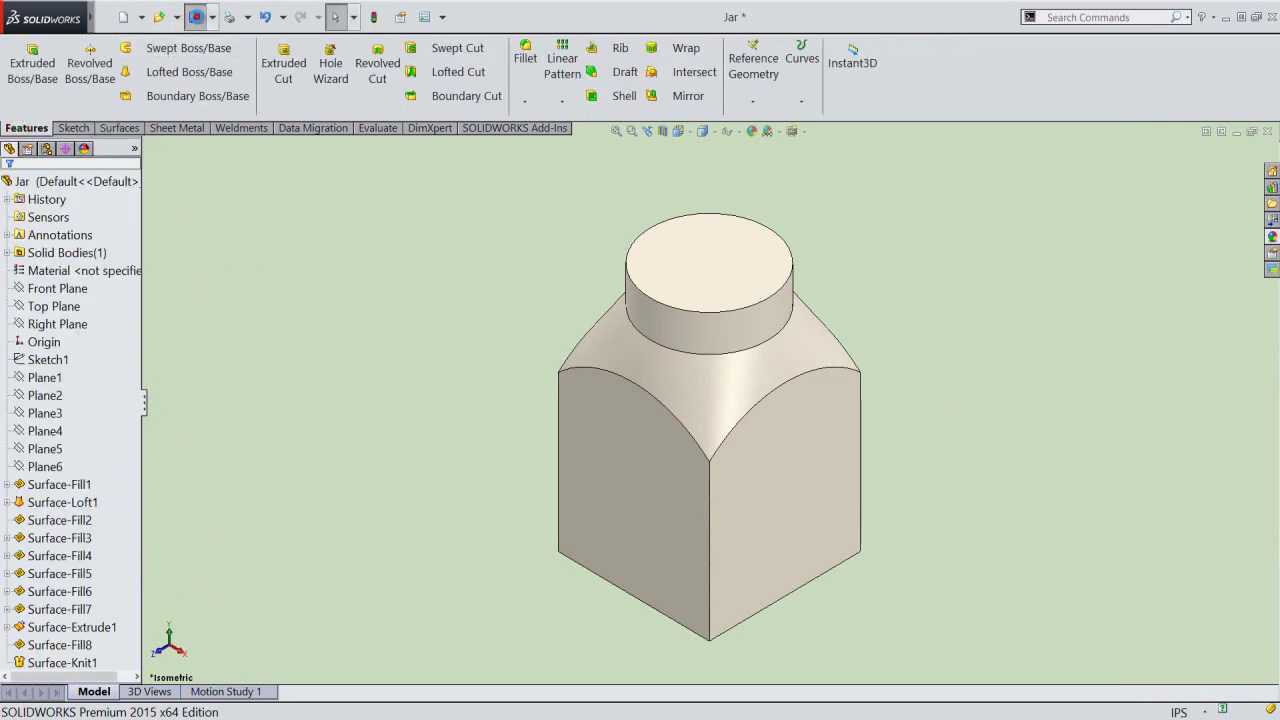
pyautogui.click(196, 17)
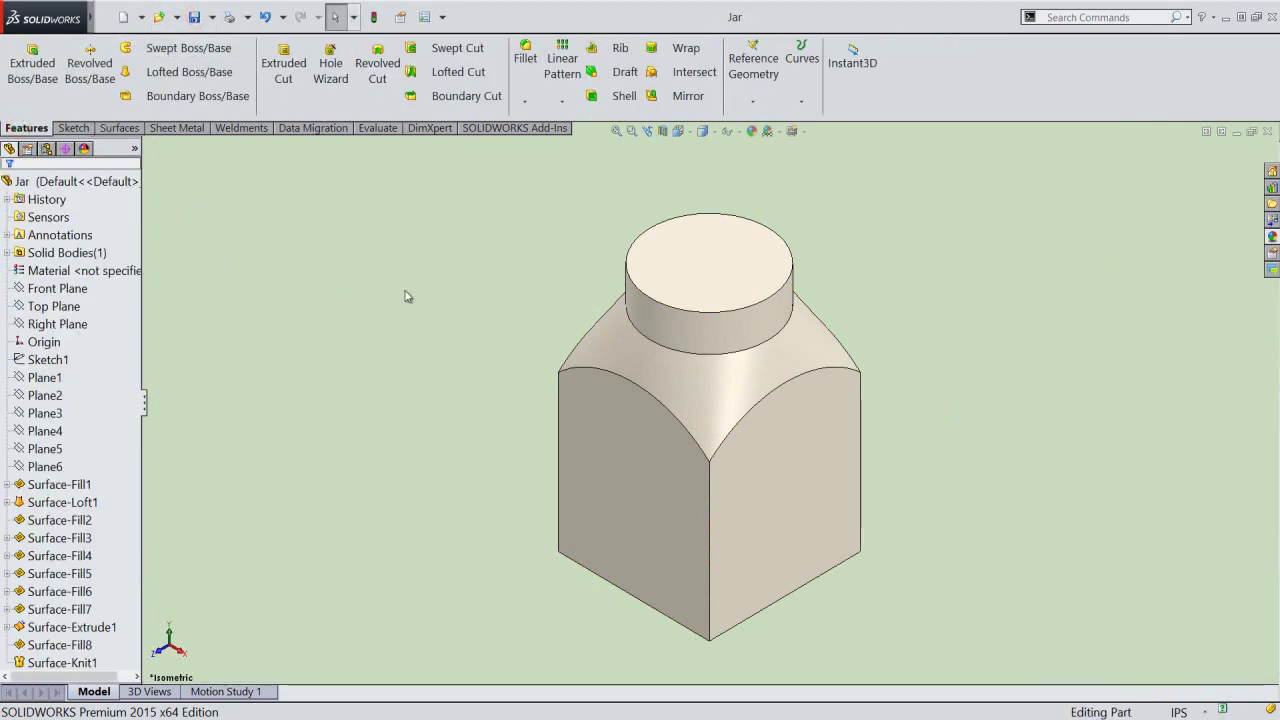
# Fillet the jar's shoulder and neck edges with a 1/16" radius.
pyautogui.click(525, 57)
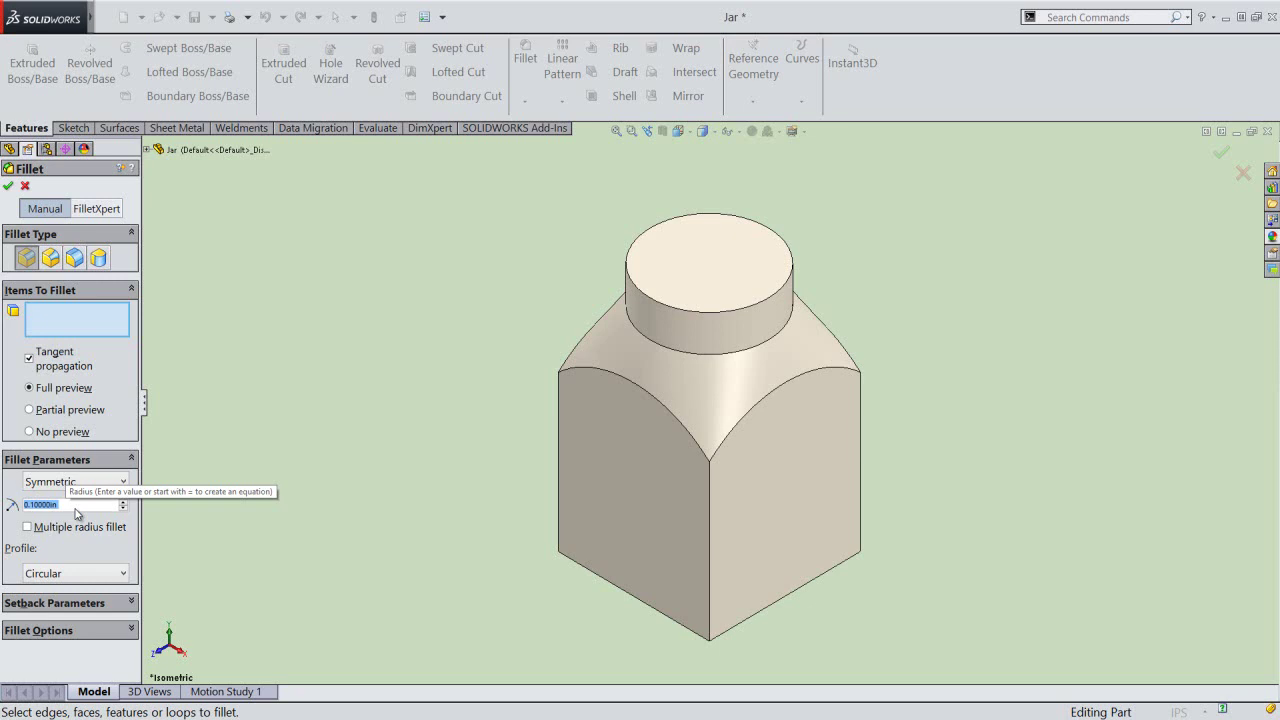
pyautogui.write('1/16')
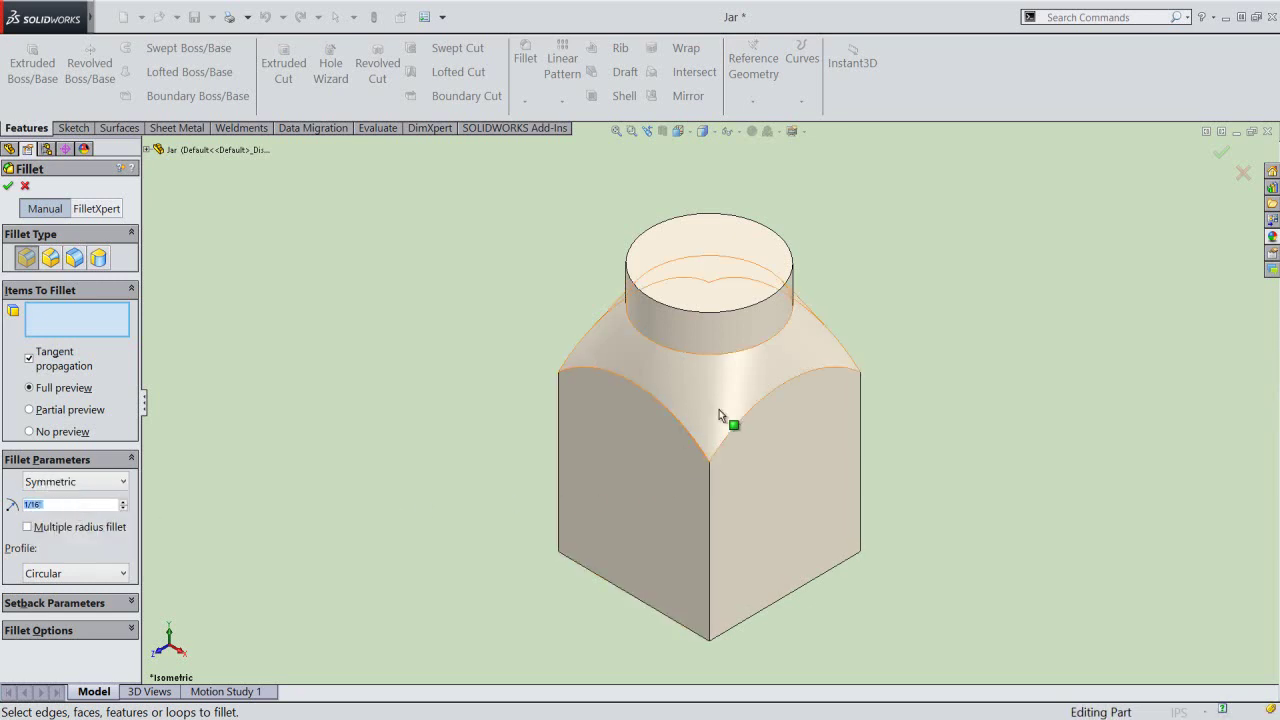
pyautogui.scroll(-2, 726, 416)
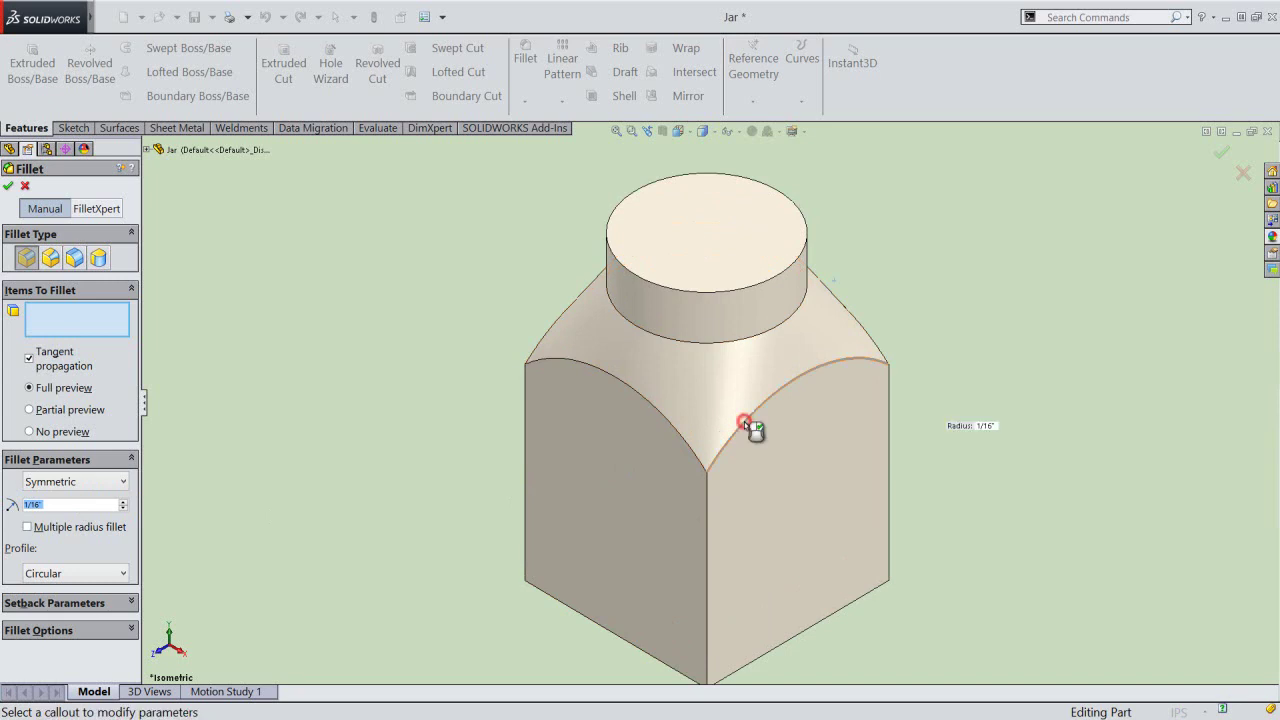
pyautogui.click(745, 421)
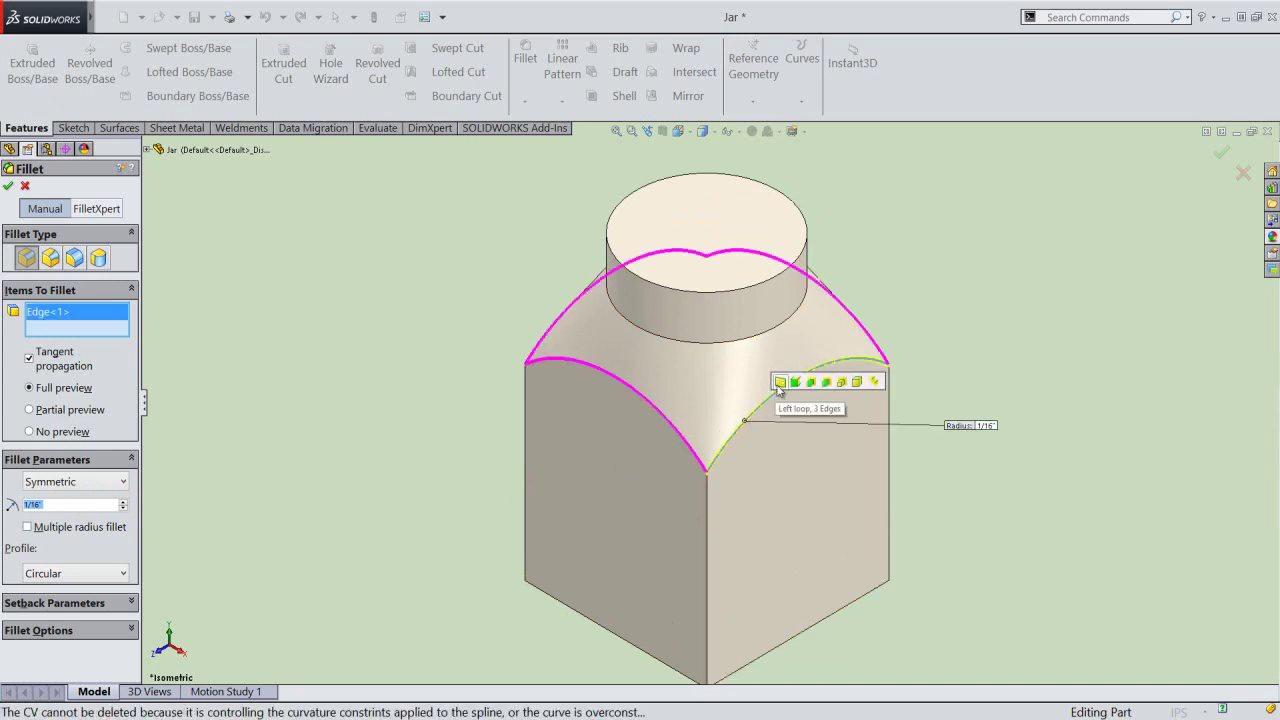
pyautogui.click(780, 384)
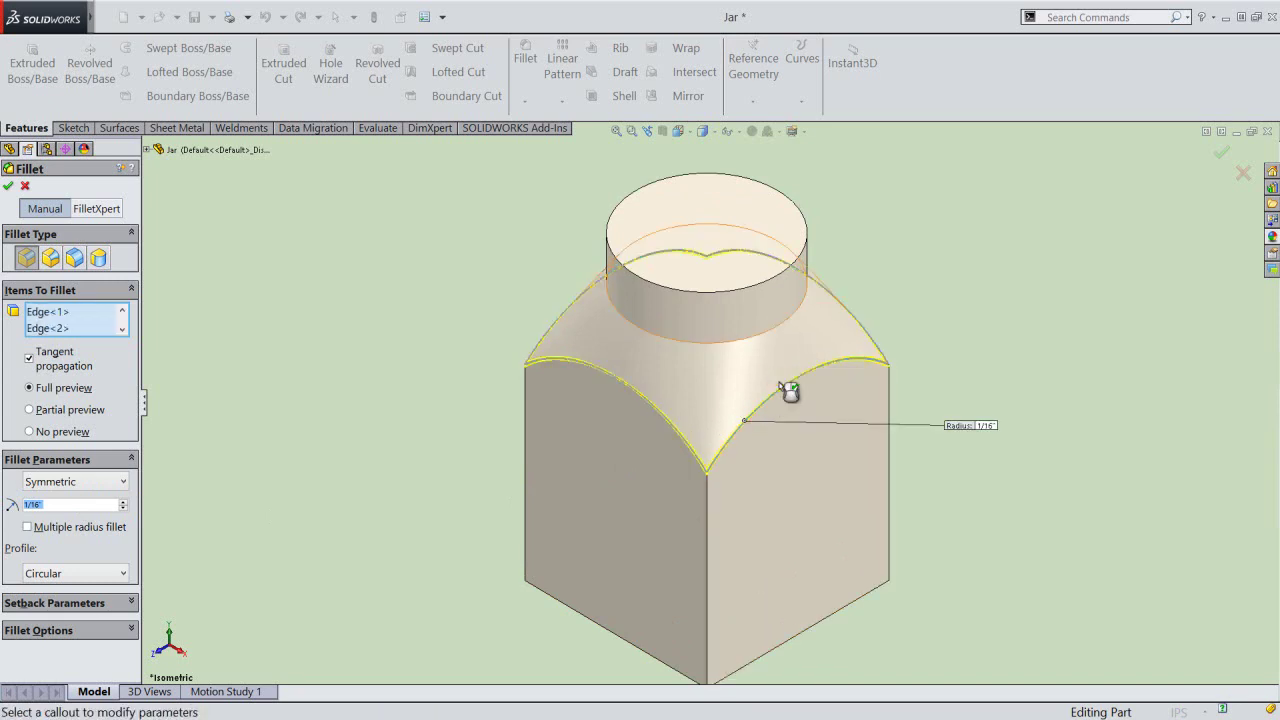
pyautogui.click(755, 334)
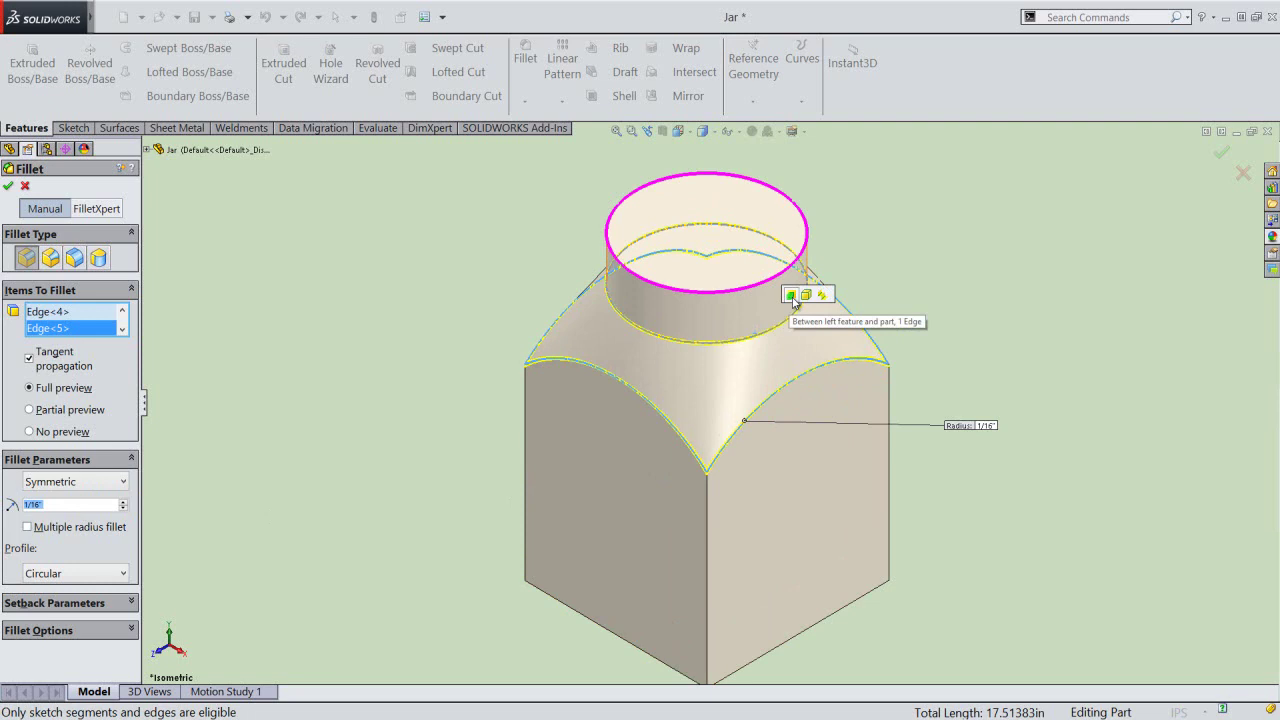
pyautogui.click(807, 295)
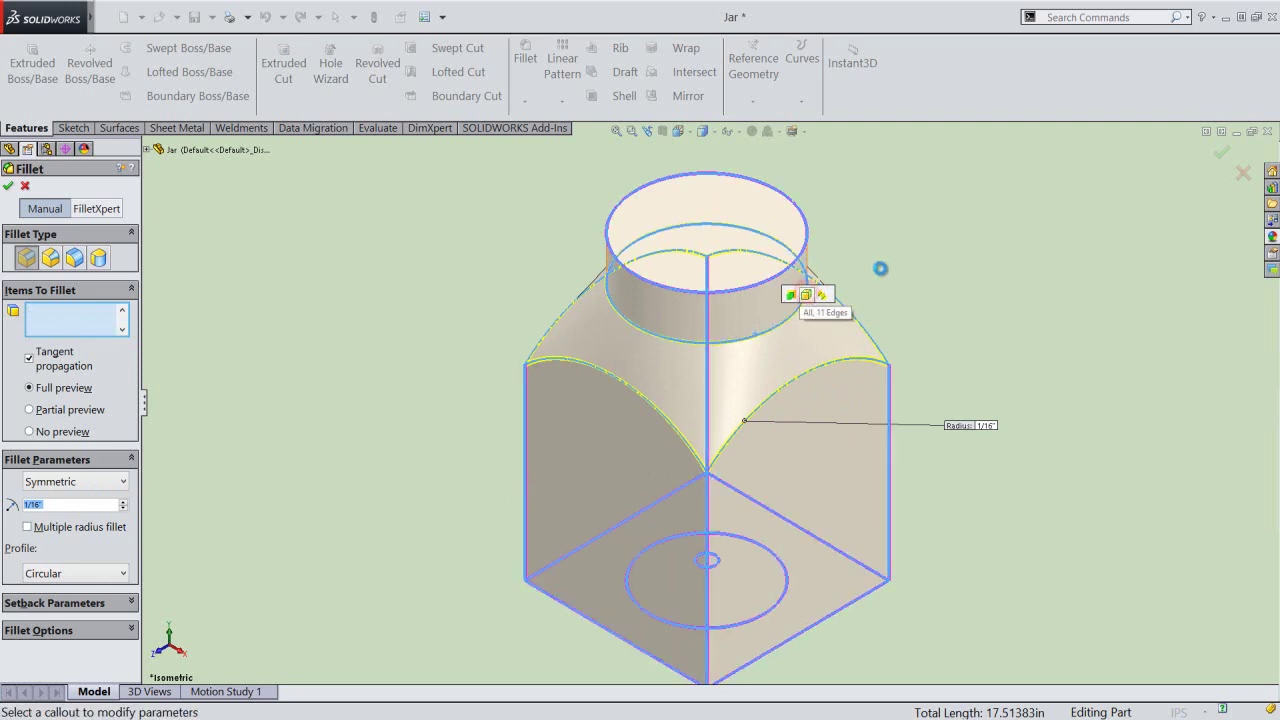
pyautogui.click(803, 247)
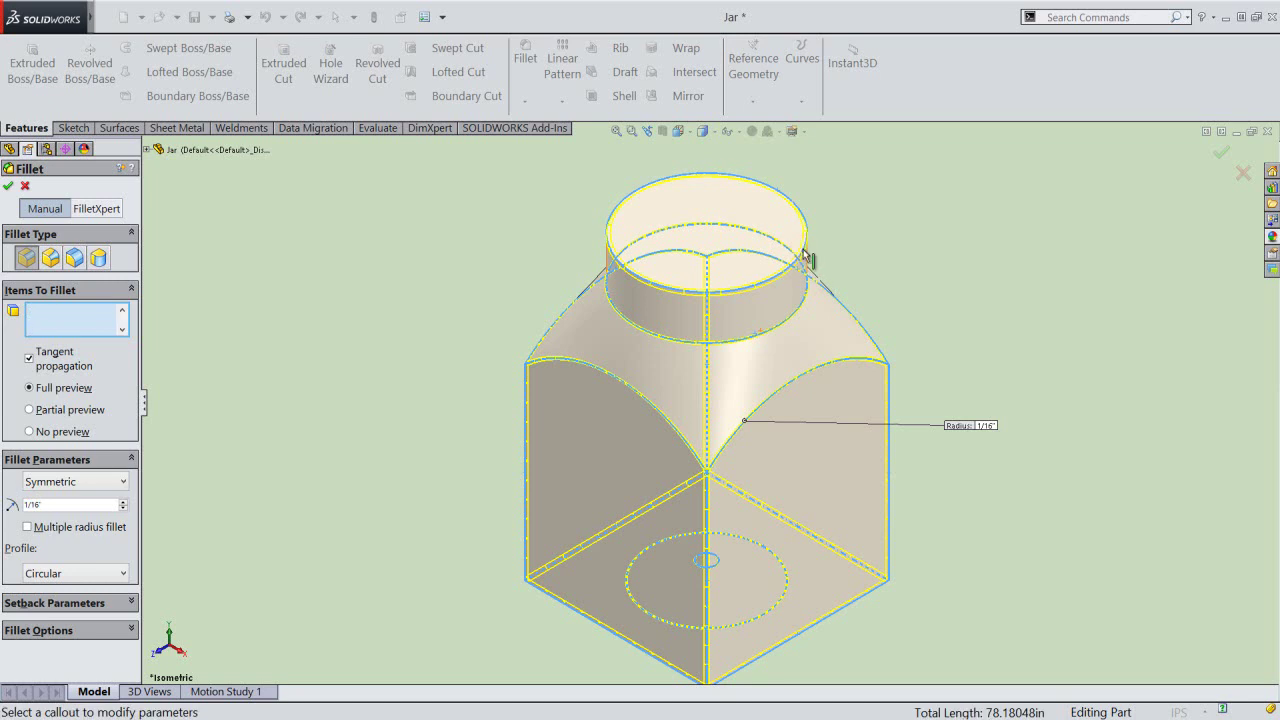
pyautogui.rightClick(885, 240)
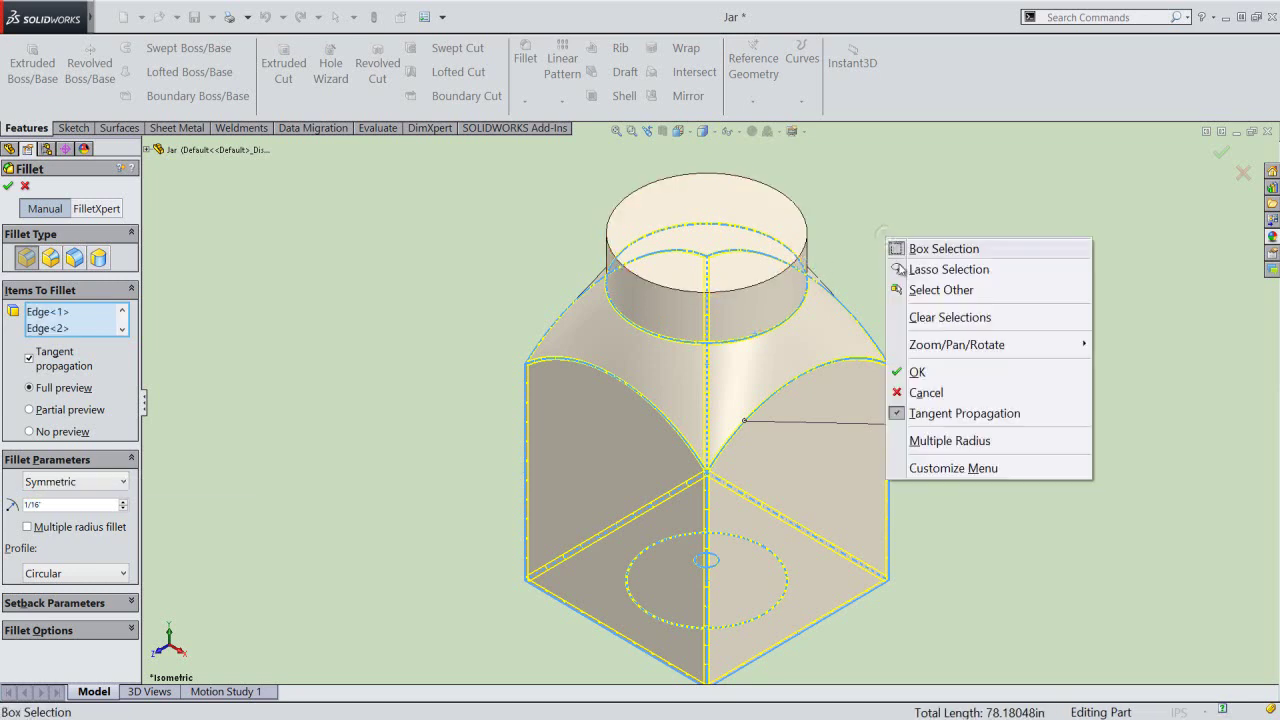
pyautogui.click(915, 372)
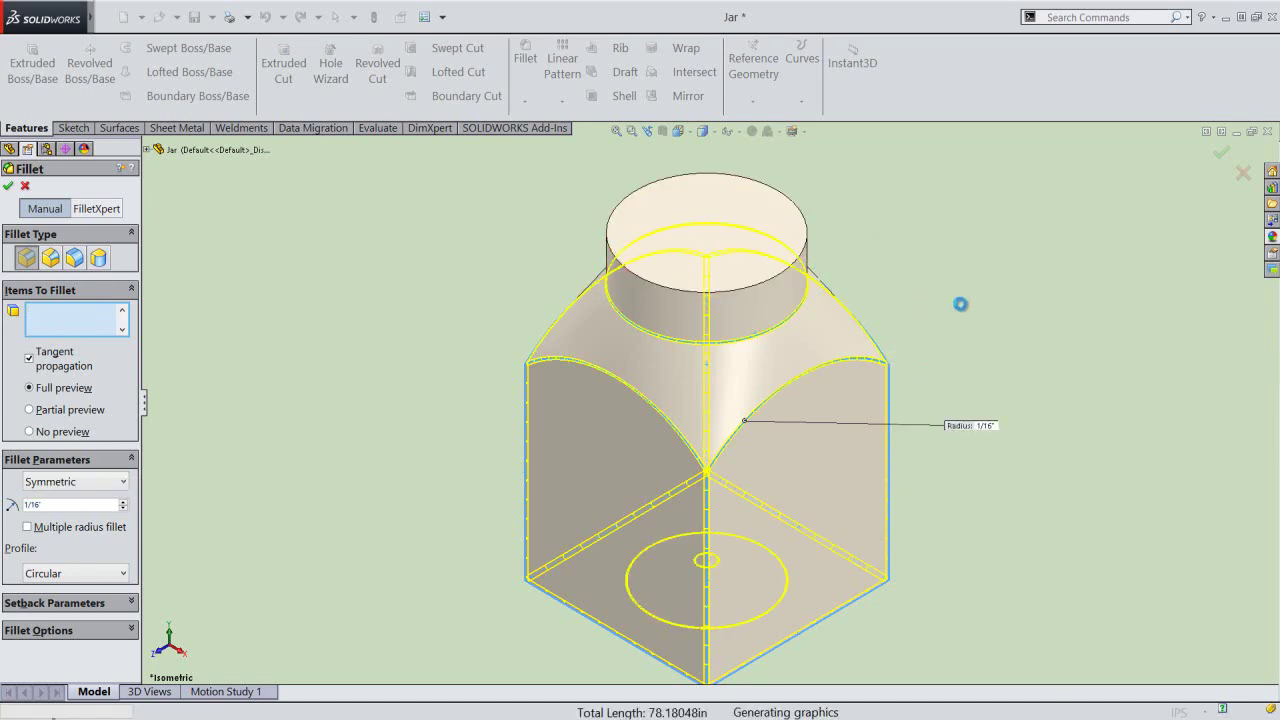
pyautogui.click(956, 262)
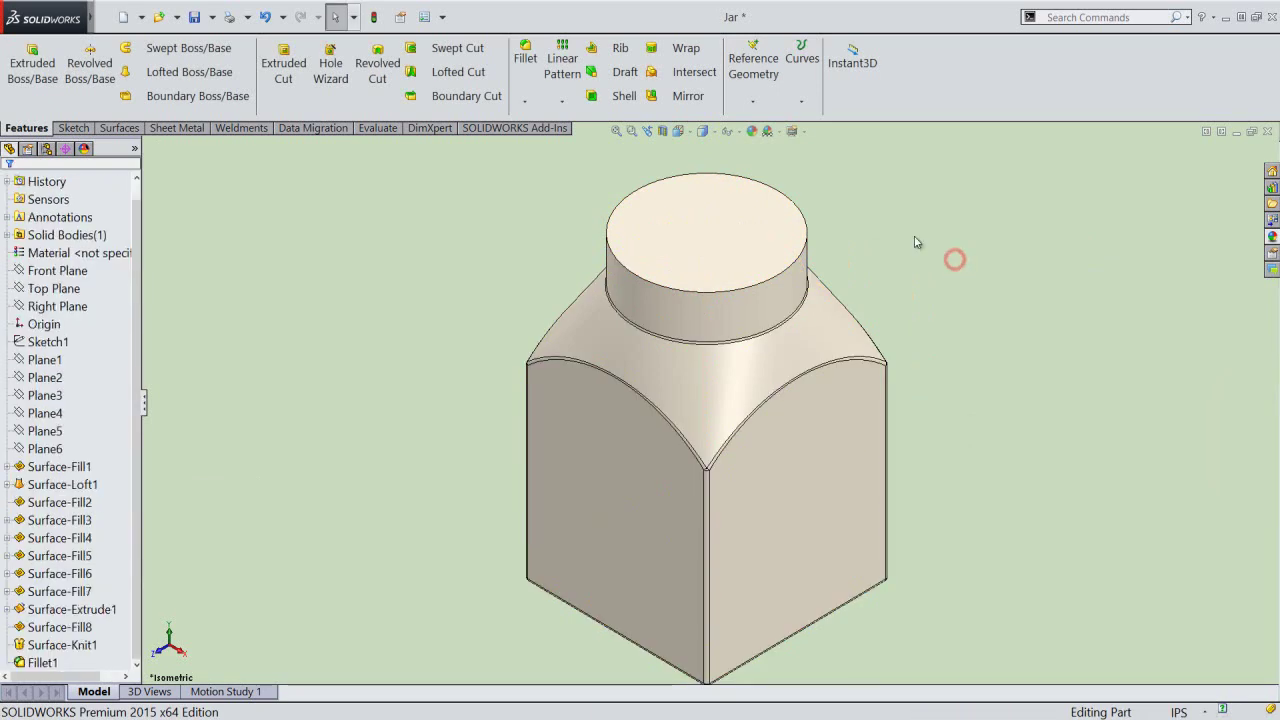
# Check the jar's underside, return to the upright view, and save the part.
pyautogui.click(617, 132)
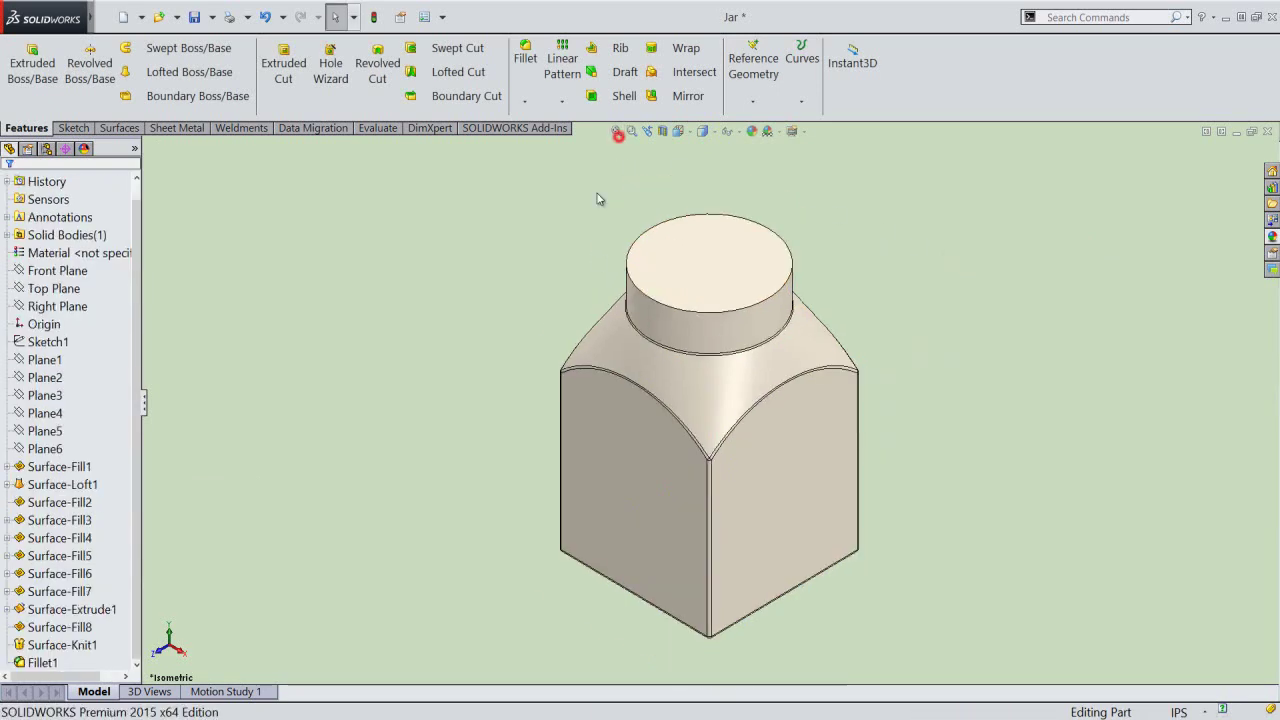
pyautogui.moveTo(715, 490)
pyautogui.mouseDown(button='middle')
pyautogui.moveTo(594, 240)
pyautogui.moveTo(557, 246)
pyautogui.moveTo(555, 232)
pyautogui.mouseUp(button='middle')
pyautogui.click(647, 131)
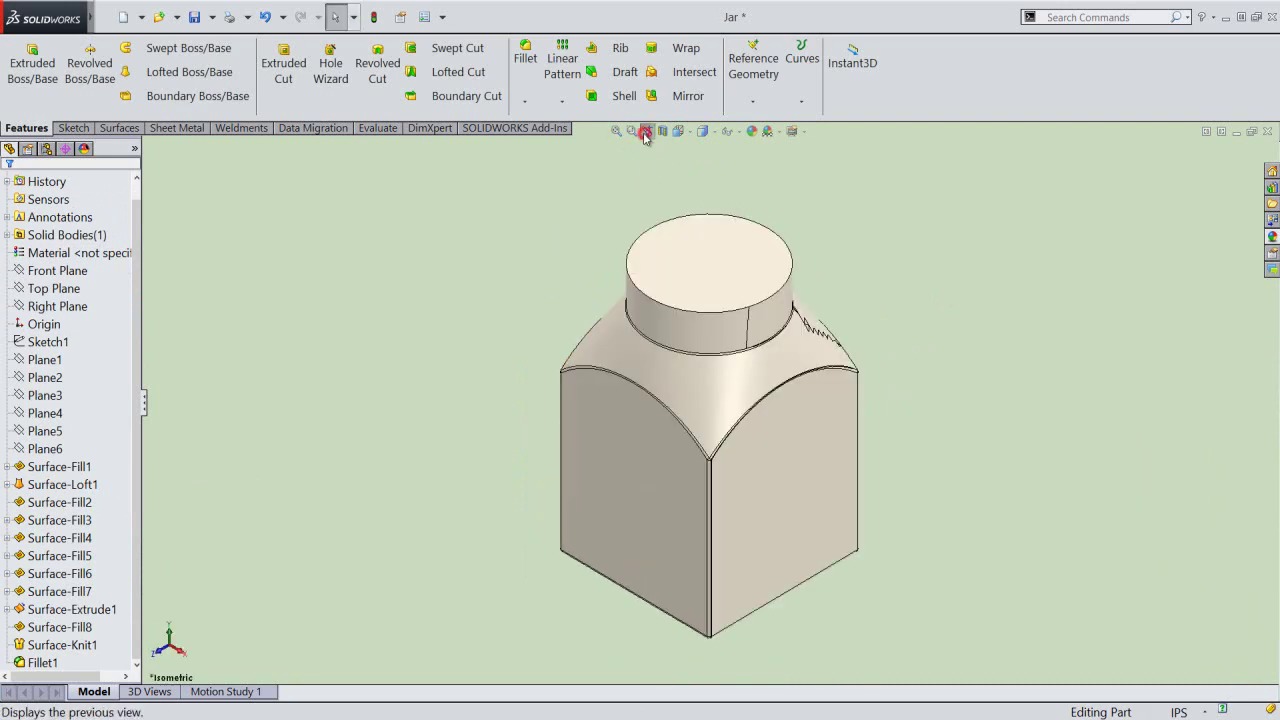
pyautogui.click(194, 17)
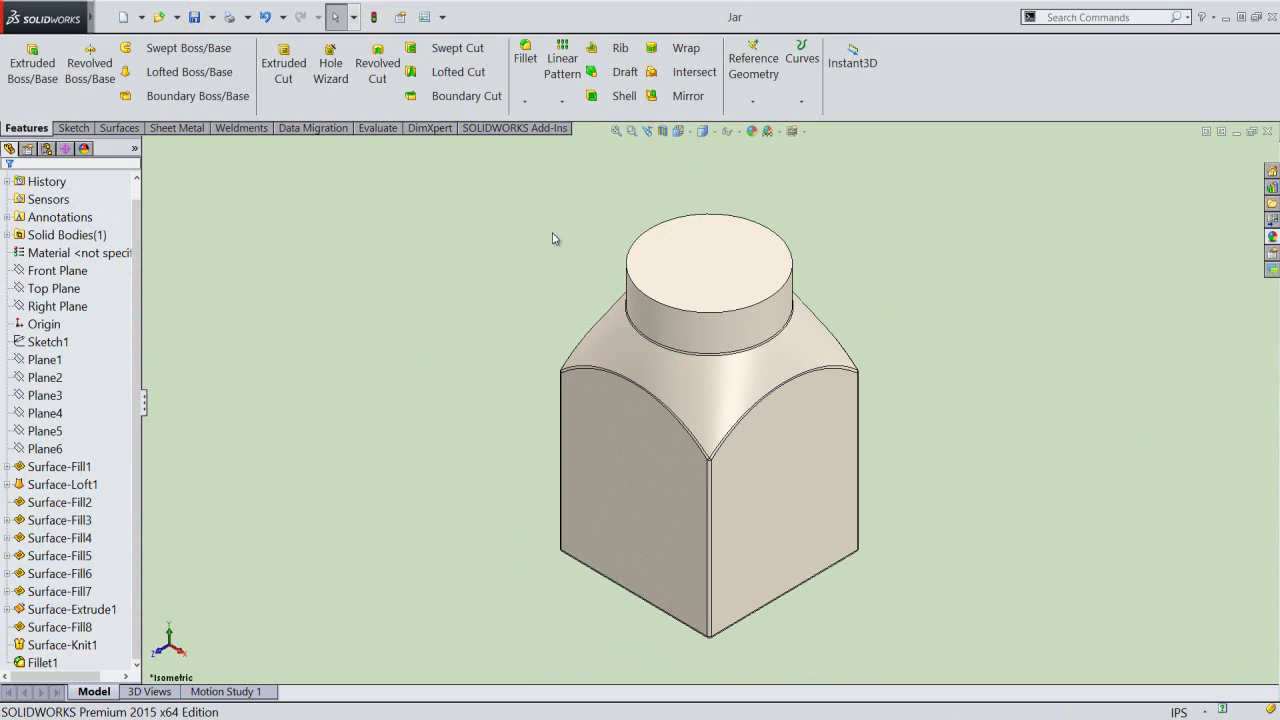
pyautogui.click(620, 95)
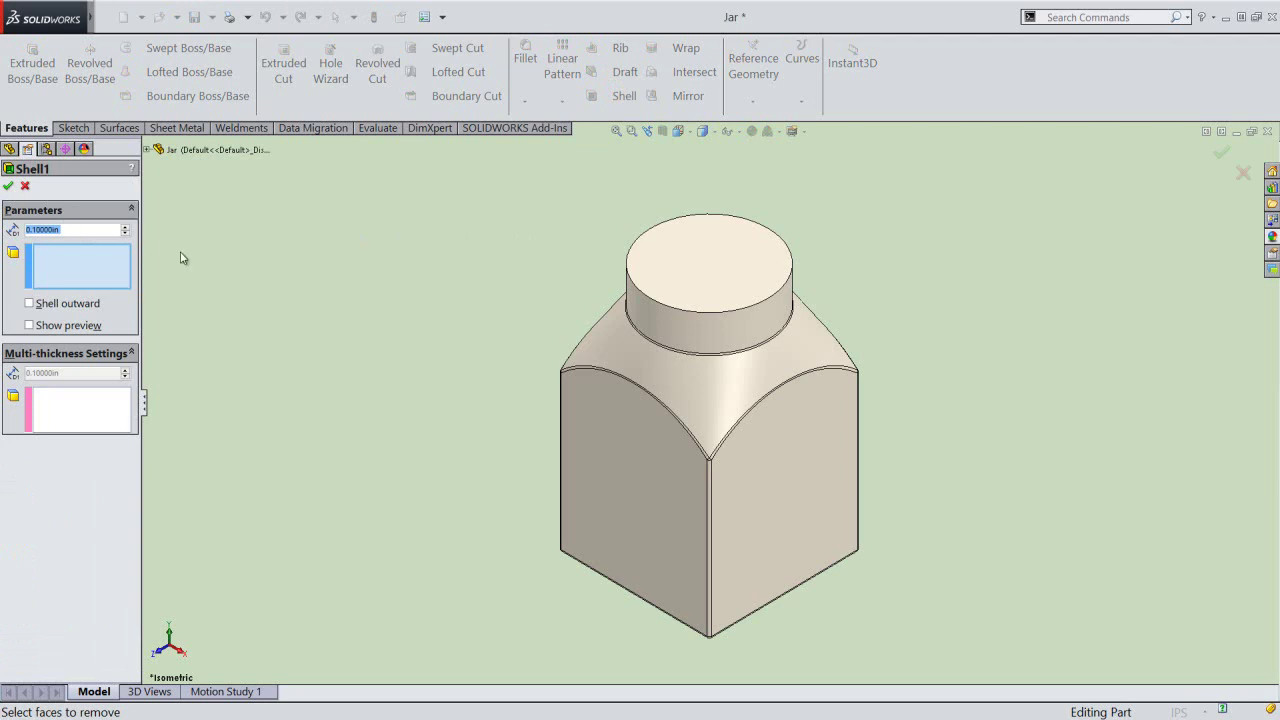
# Shell the jar with 1/32" walls, removing the neck's top face, and save it.
pyautogui.write('1/32')
pyautogui.press('Return')
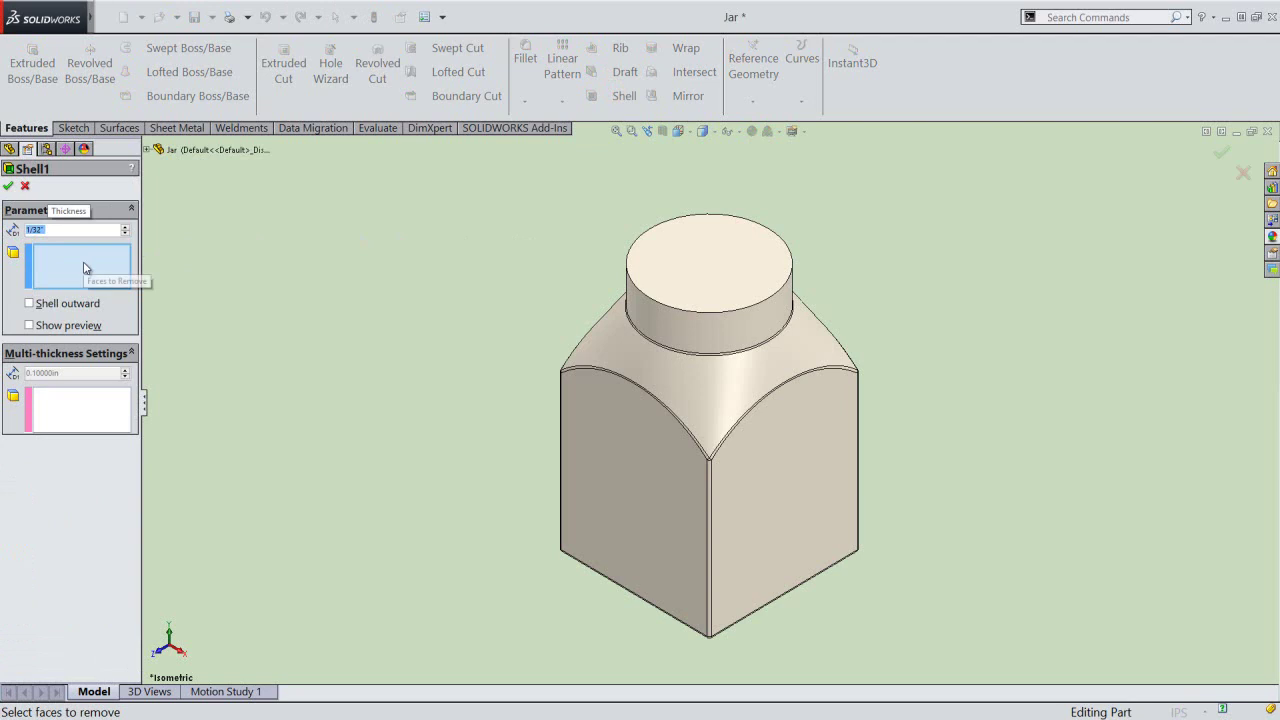
pyautogui.click(680, 271)
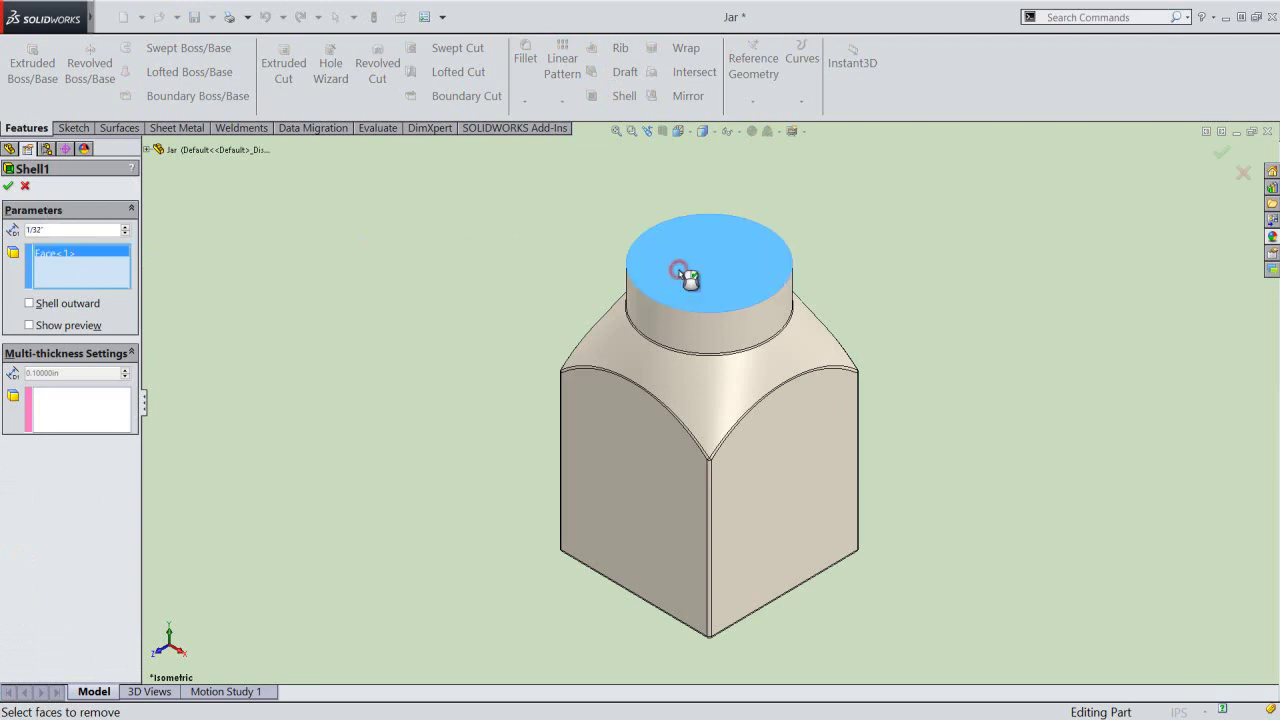
pyautogui.rightClick(346, 327)
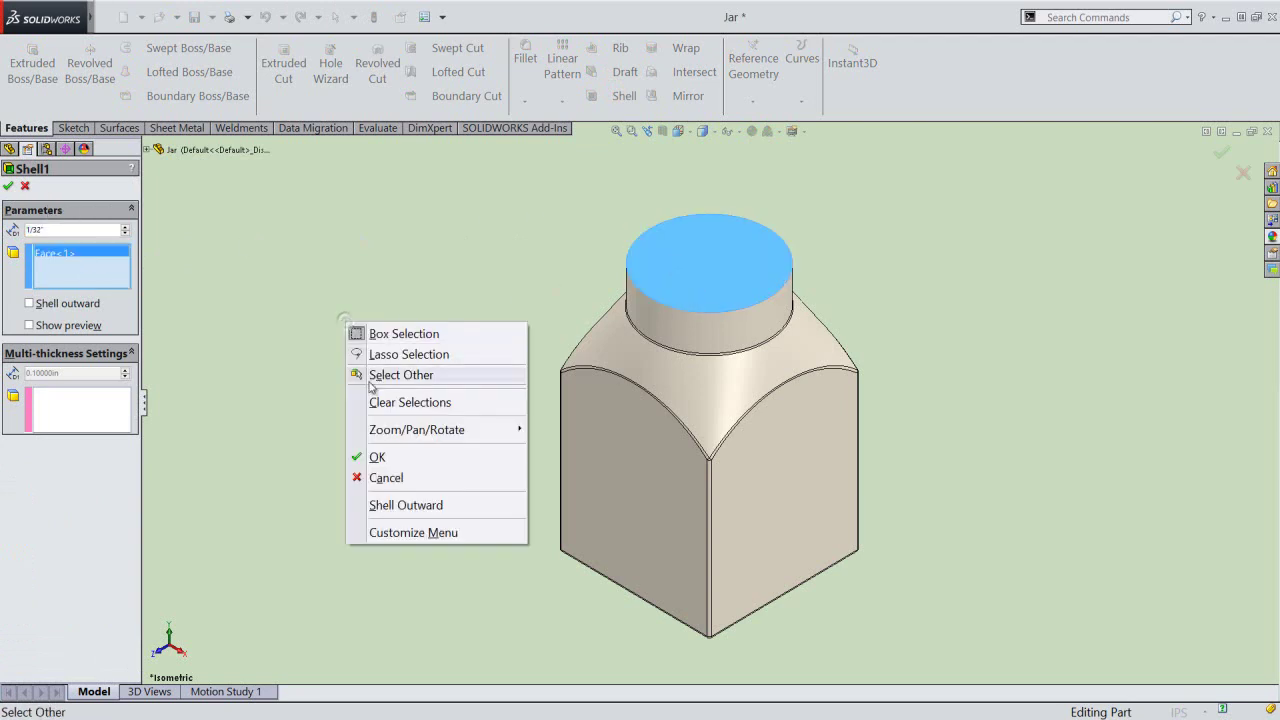
pyautogui.click(389, 461)
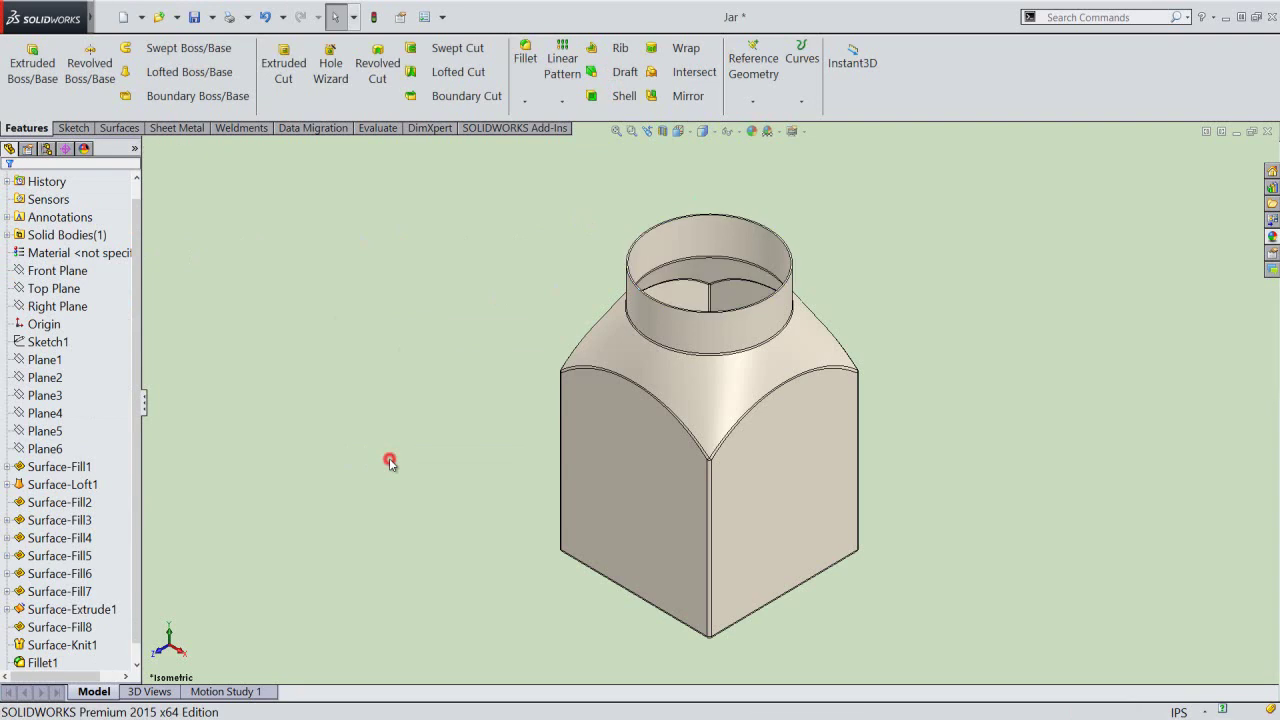
pyautogui.click(195, 17)
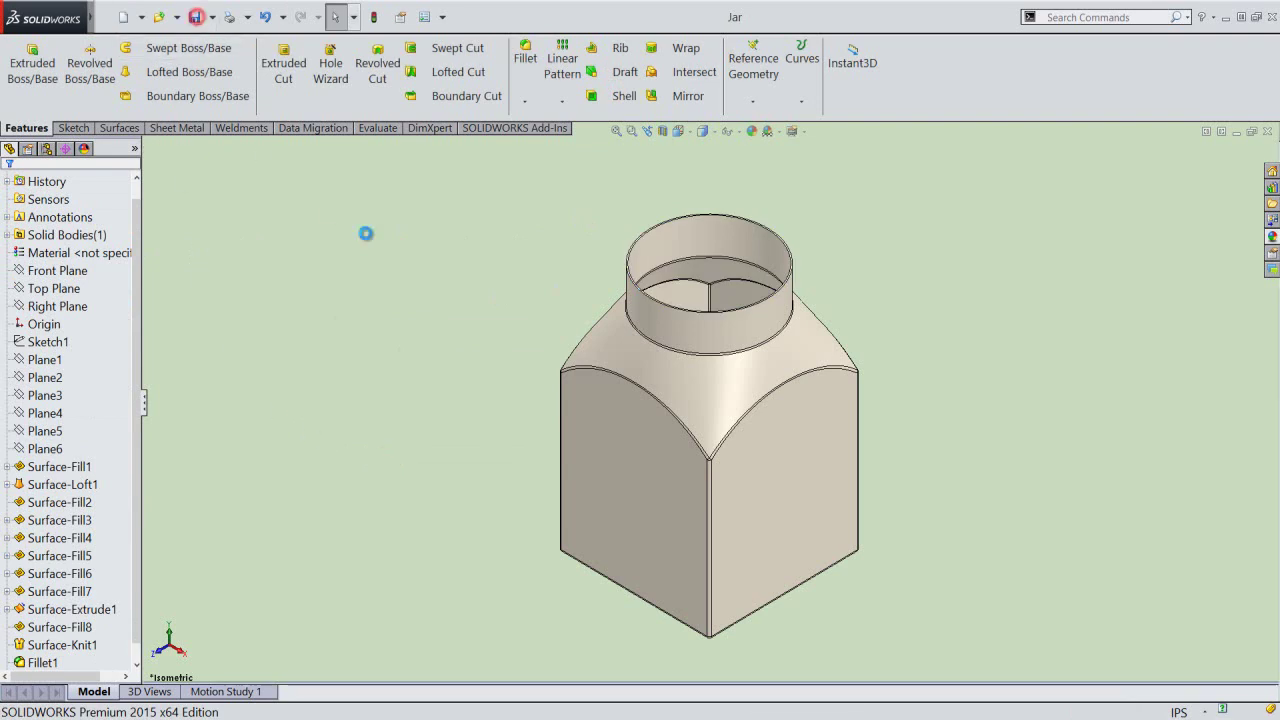
pyautogui.click(662, 131)
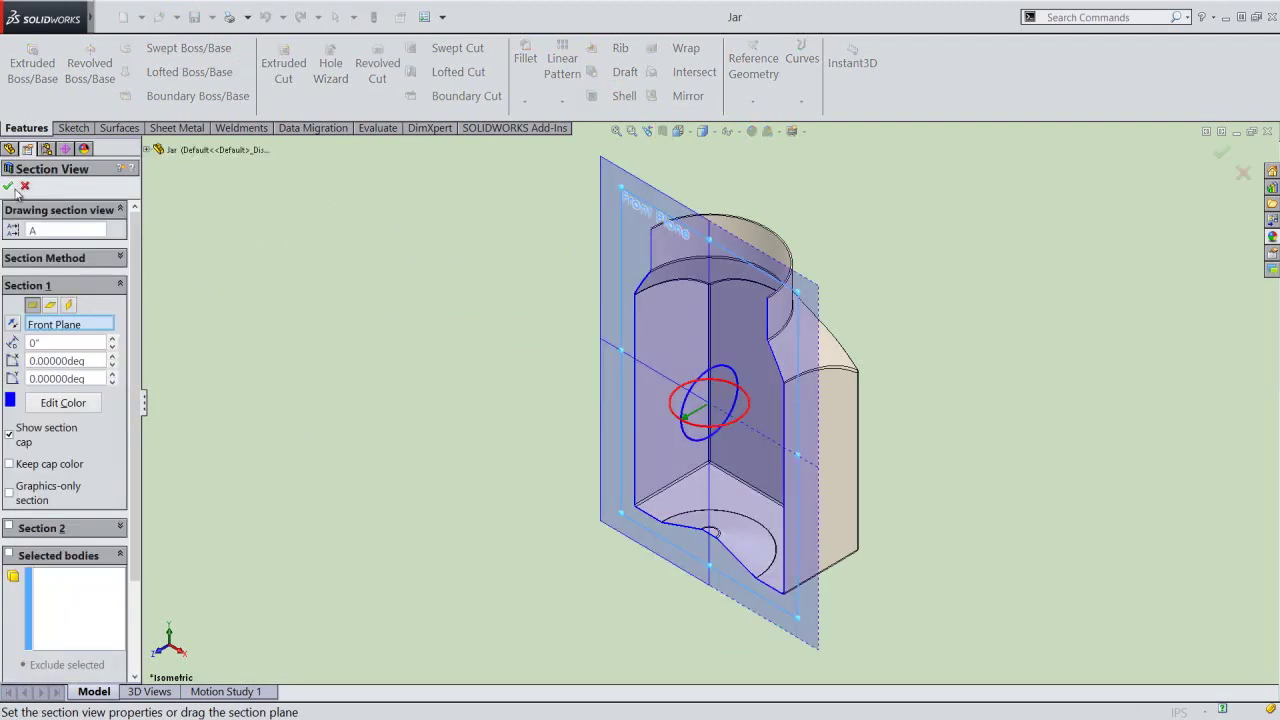
# Inspect the sectioned jar's walls and floor, then turn off the cutaway and fit the whole jar.
pyautogui.click(10, 187)
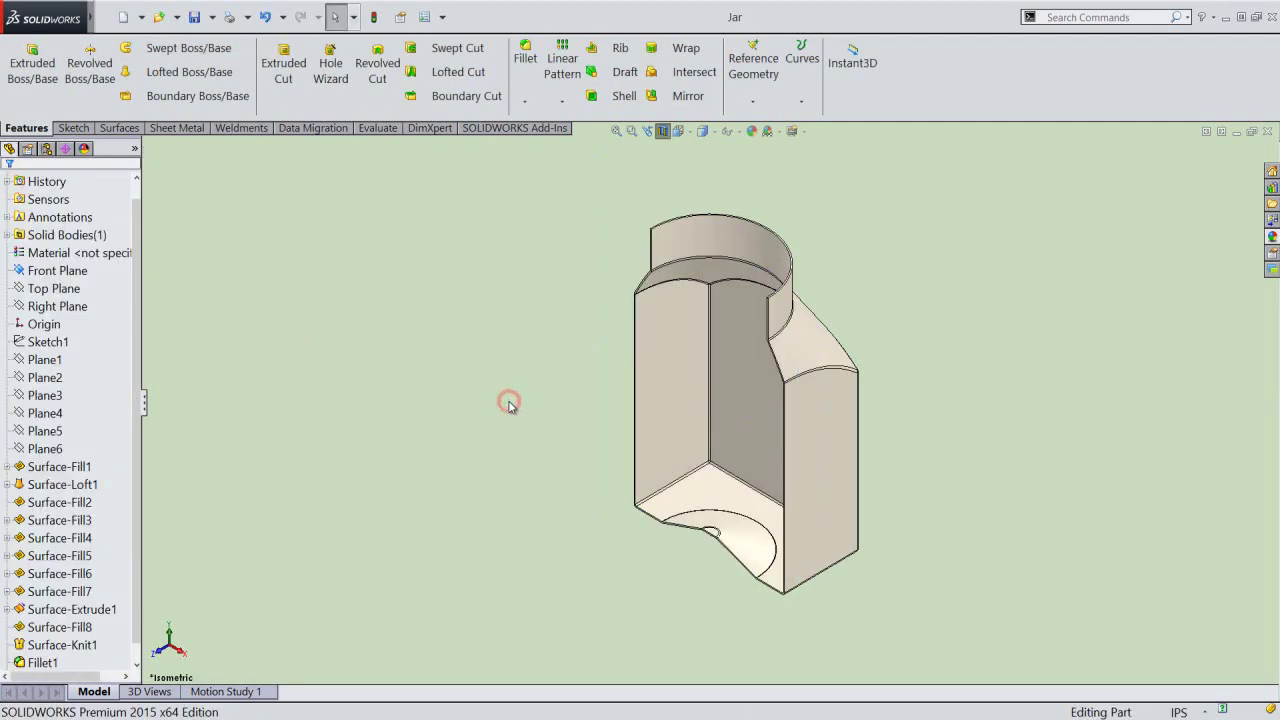
pyautogui.scroll(-2, 657, 262)
pyautogui.scroll(-3, 679, 285)
pyautogui.scroll(-3, 679, 285)
pyautogui.scroll(-2, 679, 288)
pyautogui.scroll(3, 622, 219)
pyautogui.scroll(3, 622, 218)
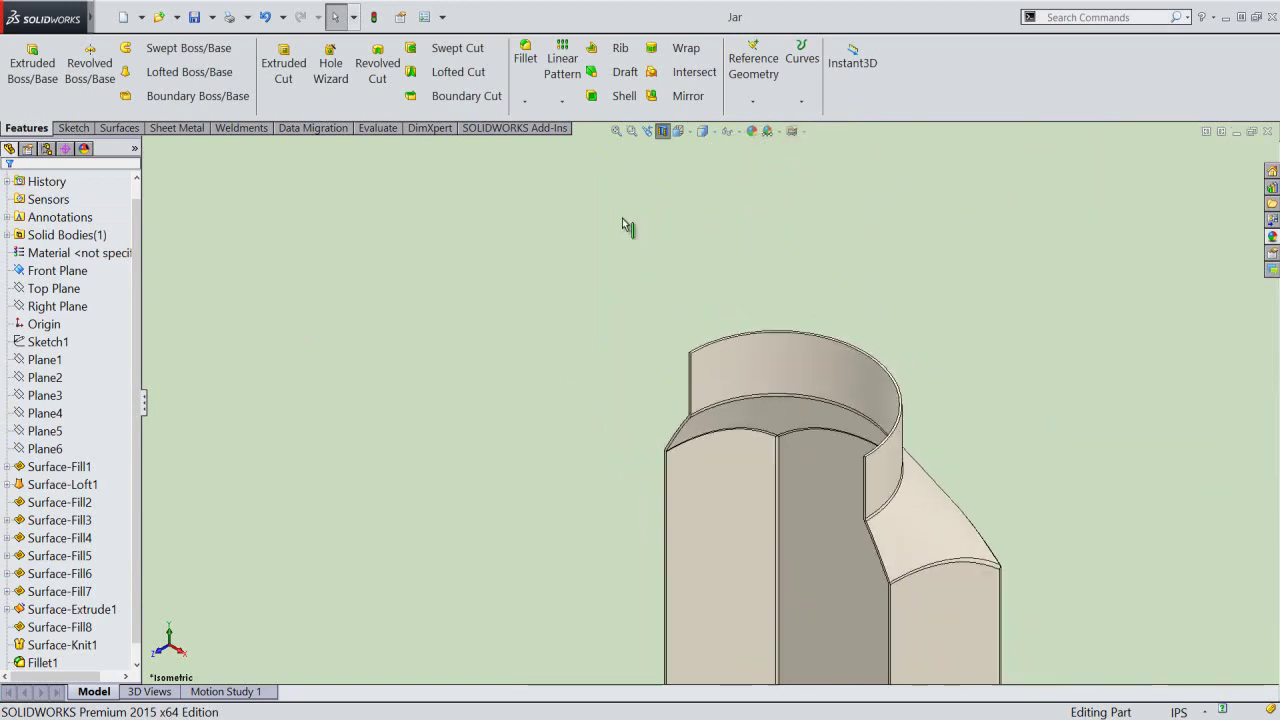
pyautogui.scroll(2, 622, 218)
pyautogui.moveTo(668, 440); pyautogui.dragTo(717, 537, button='middle')
pyautogui.scroll(-2, 717, 537)
pyautogui.scroll(-3, 734, 627)
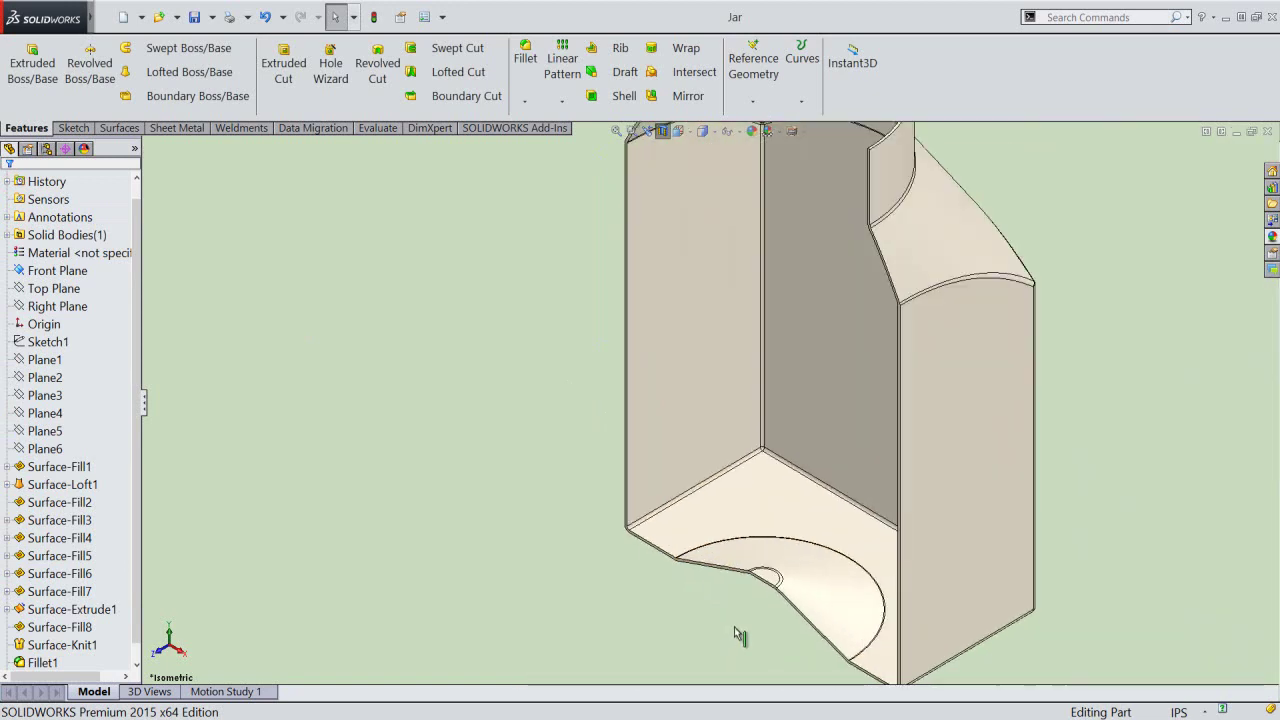
pyautogui.scroll(-3, 727, 580)
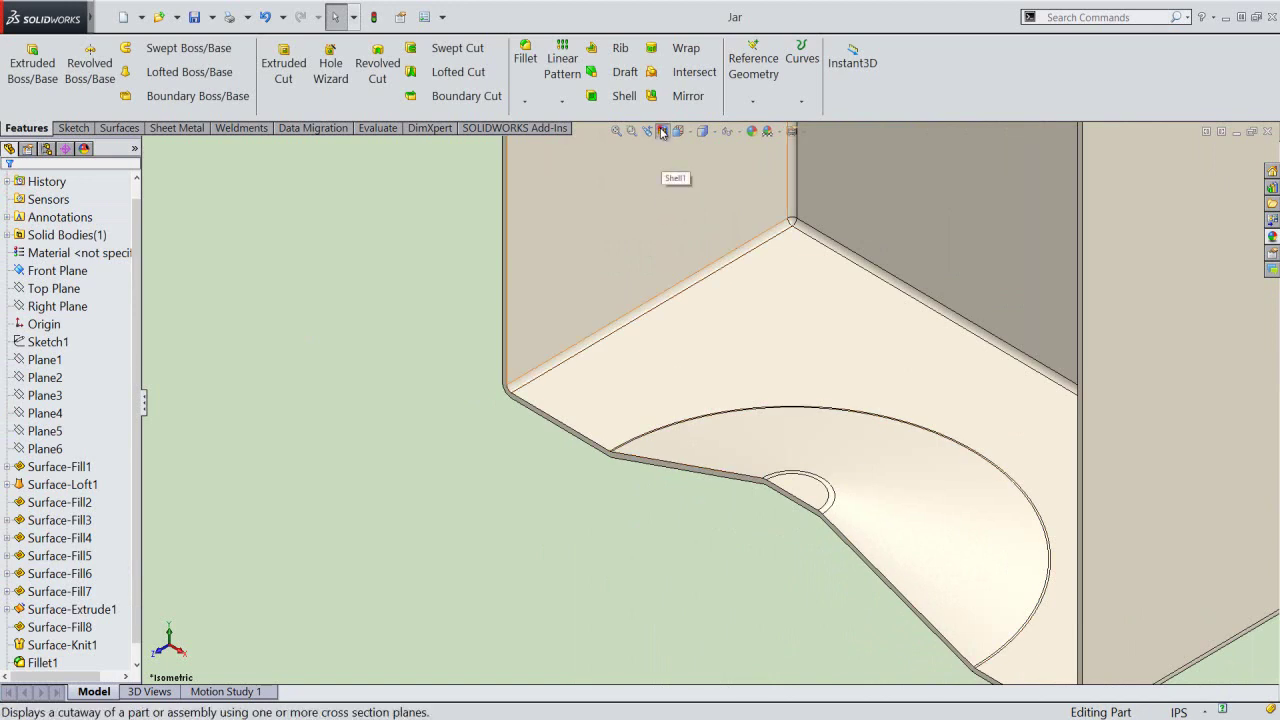
pyautogui.click(661, 131)
pyautogui.click(613, 133)
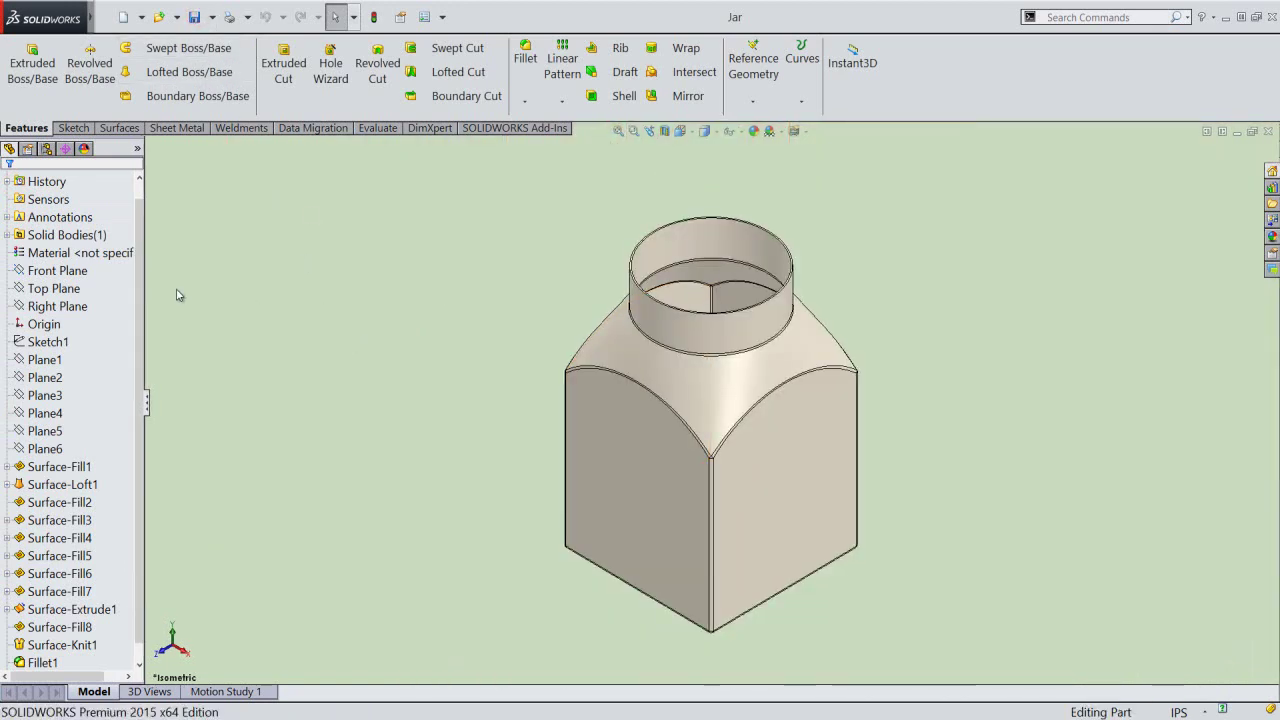
pyautogui.click(55, 274)
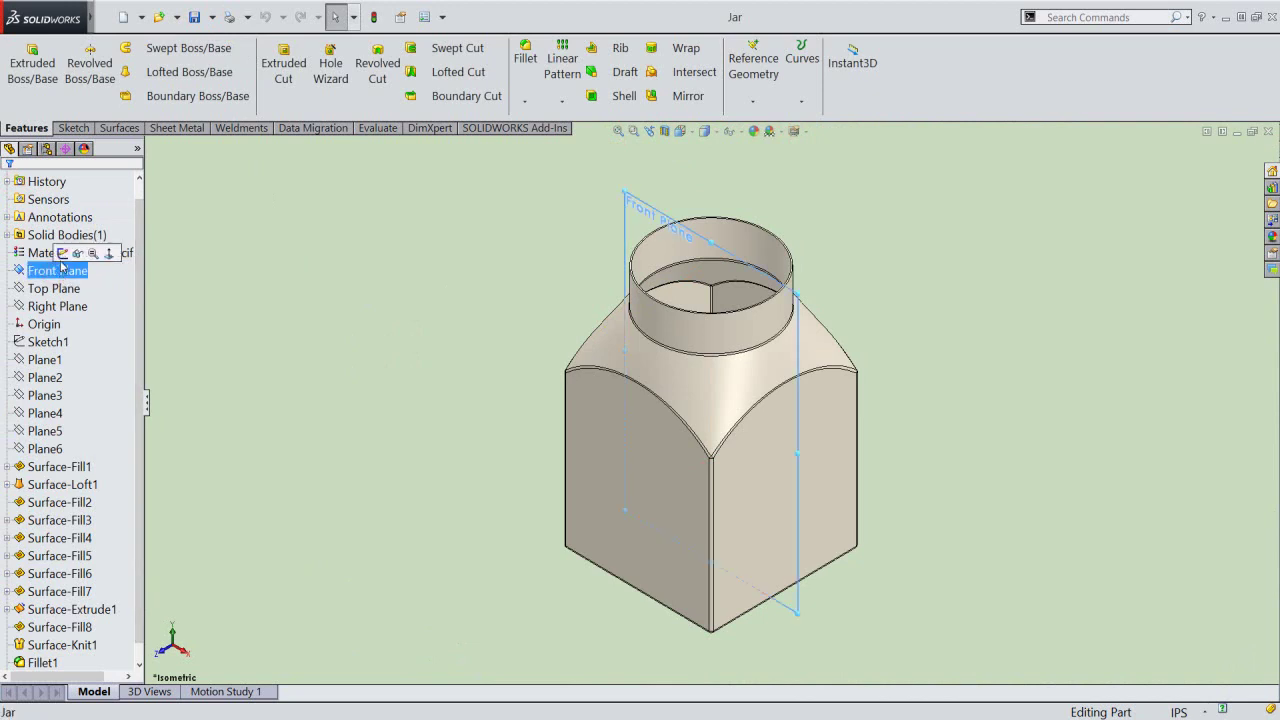
# Sketch on Front Plane with a section view and convert the Jar body's intersection into curves.
pyautogui.click(62, 253)
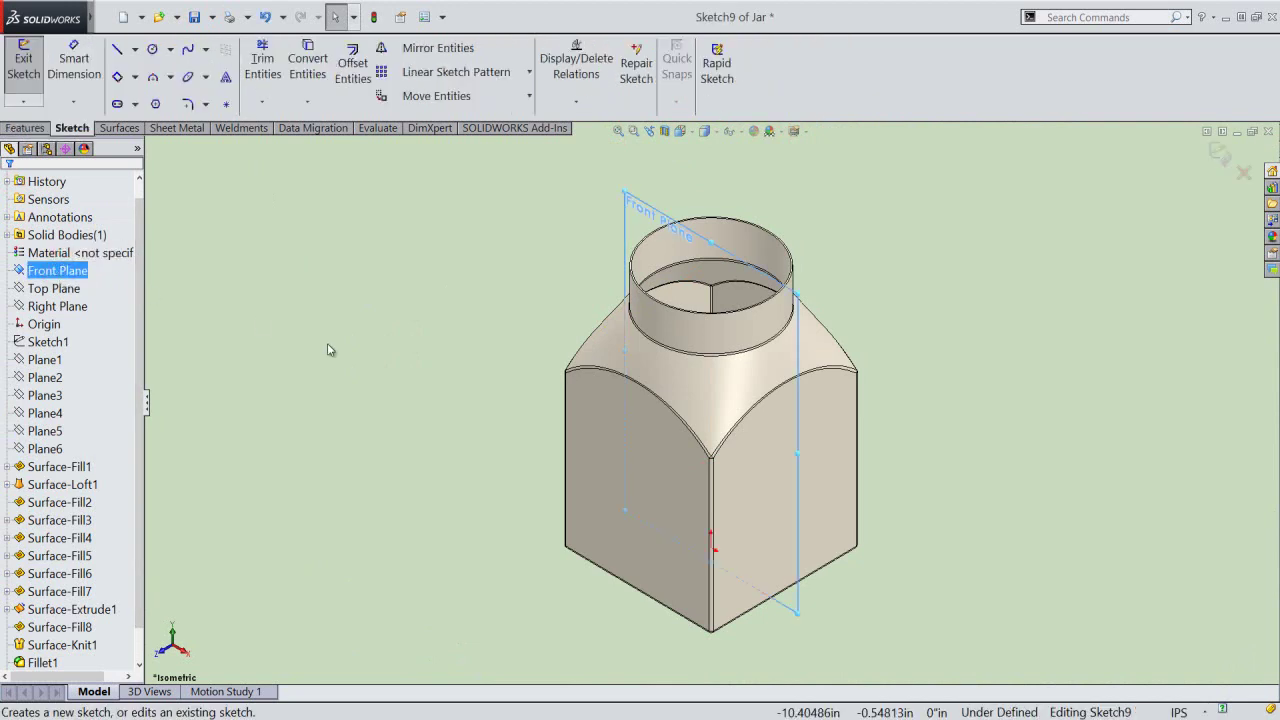
pyautogui.click(665, 131)
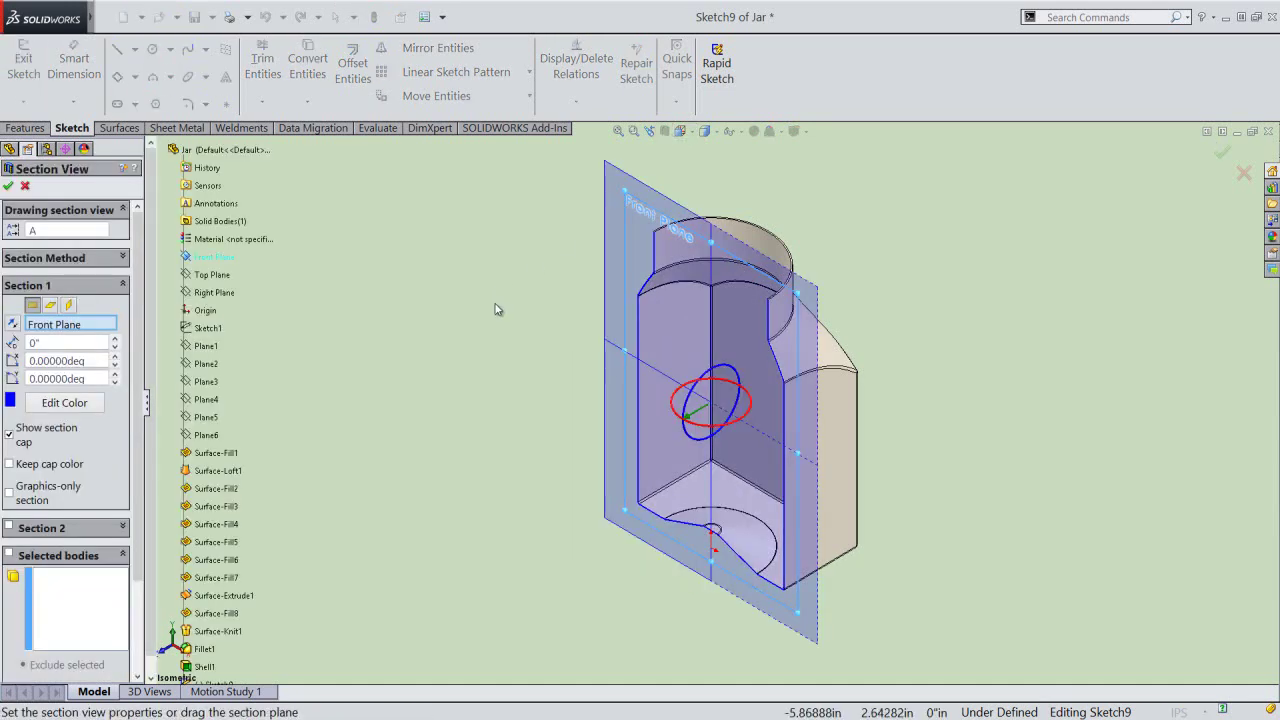
pyautogui.rightClick(494, 309)
pyautogui.click(520, 442)
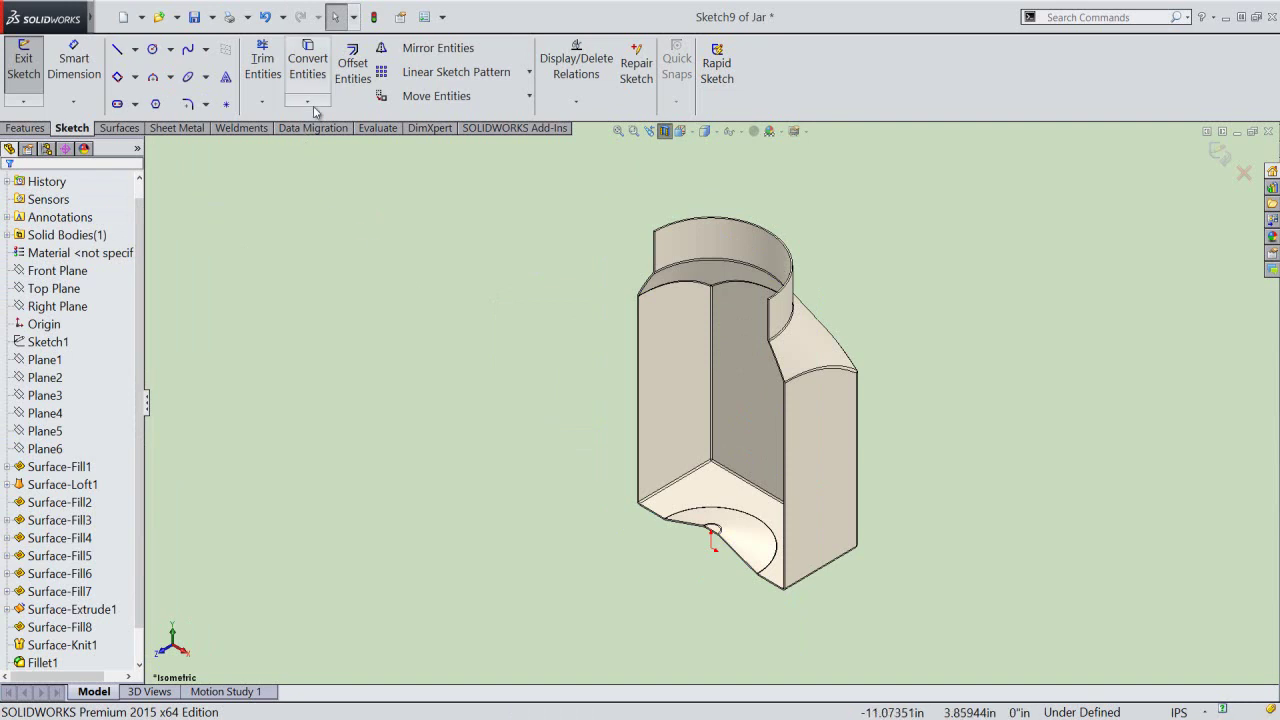
pyautogui.click(313, 107)
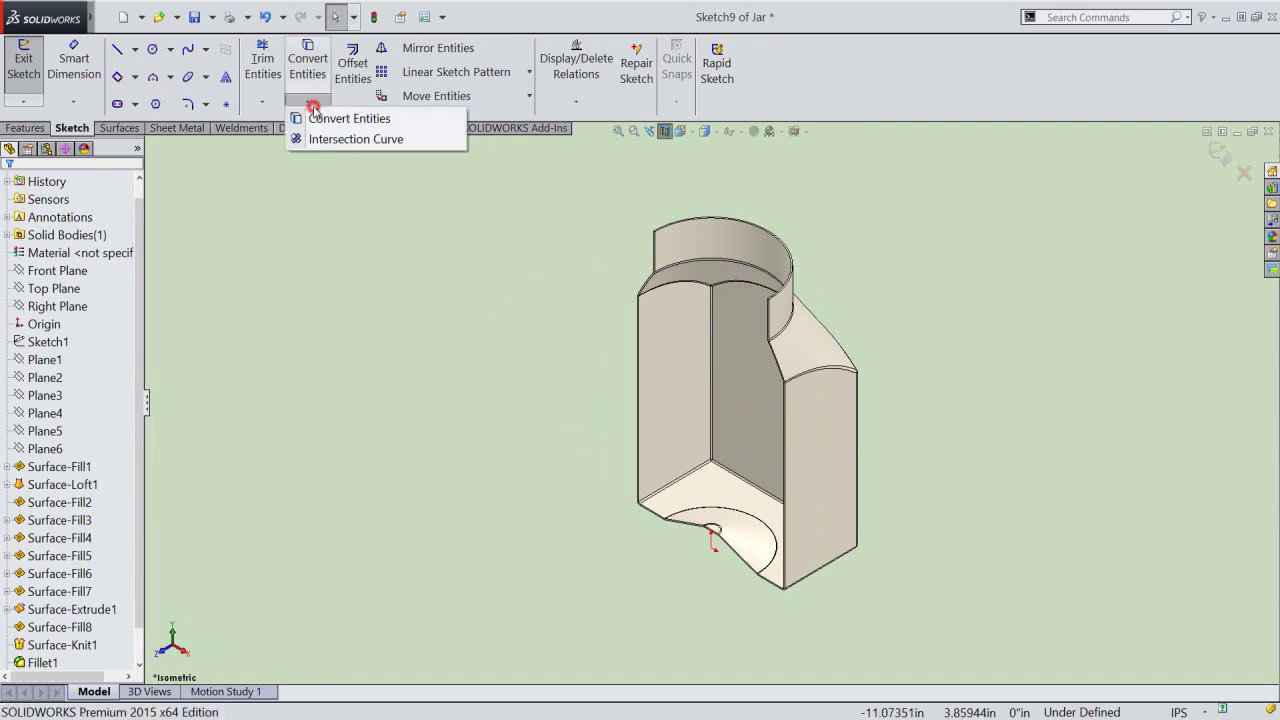
pyautogui.click(421, 143)
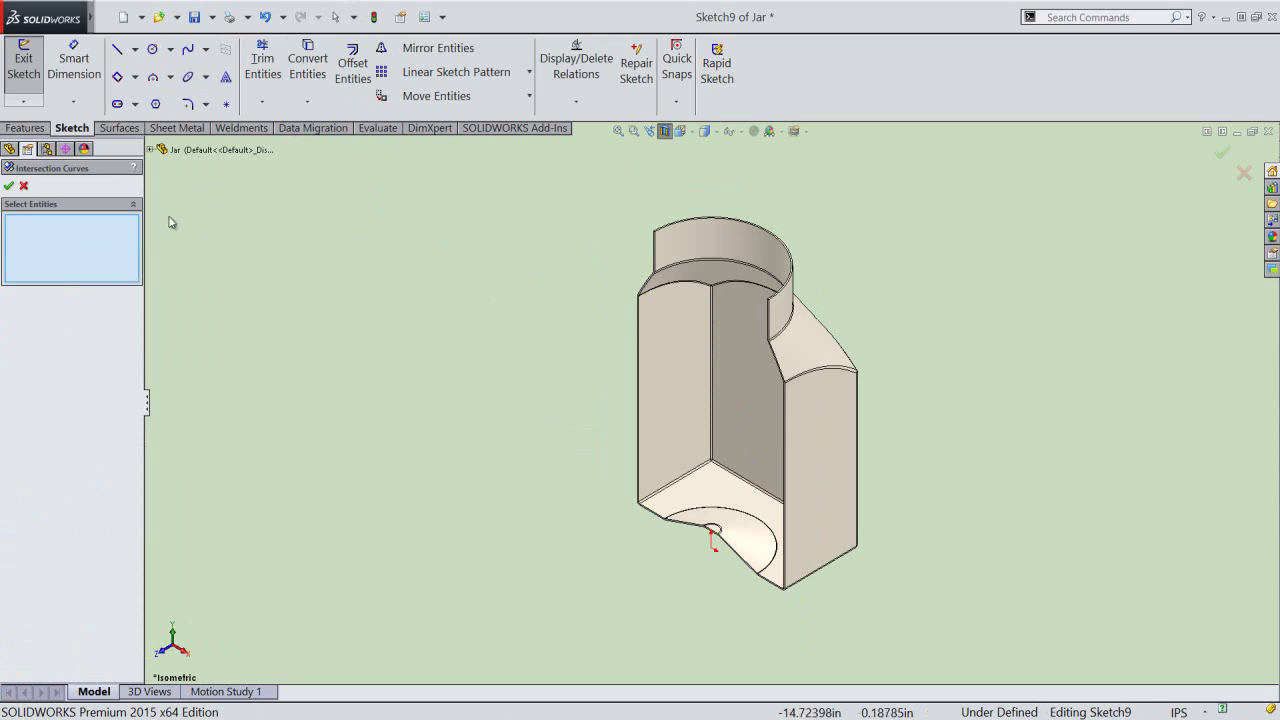
pyautogui.click(205, 150)
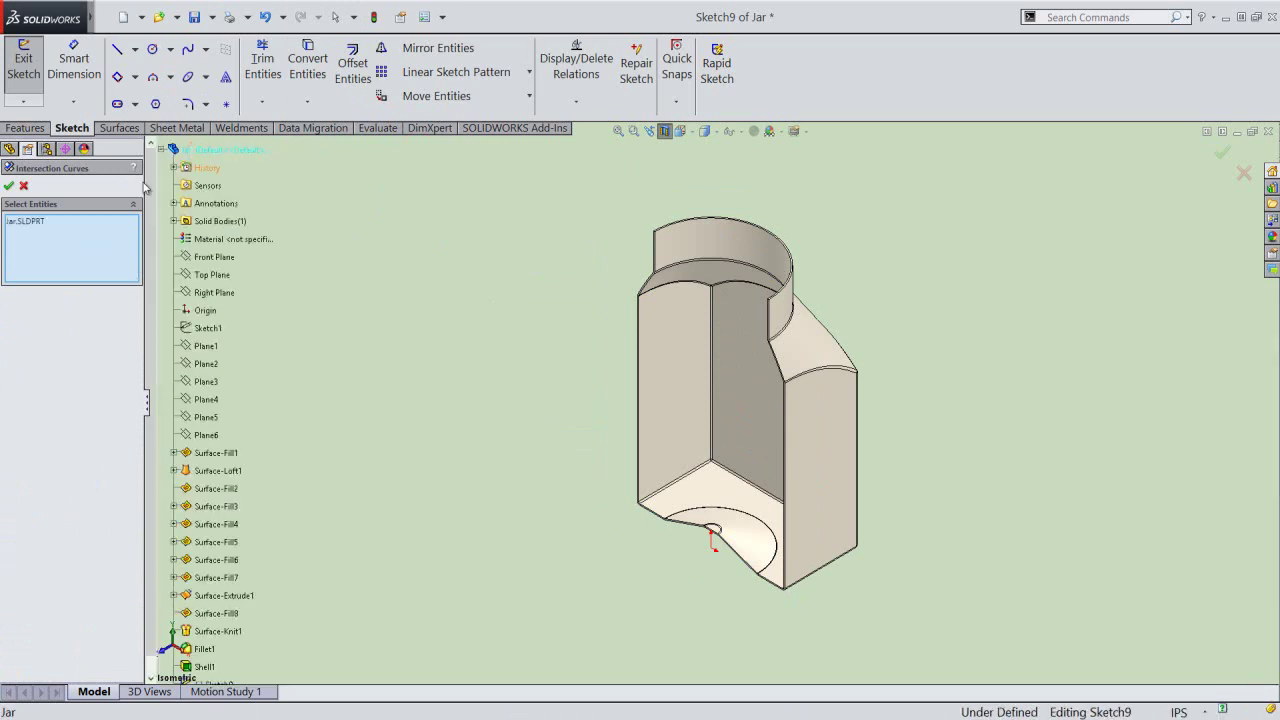
pyautogui.click(9, 187)
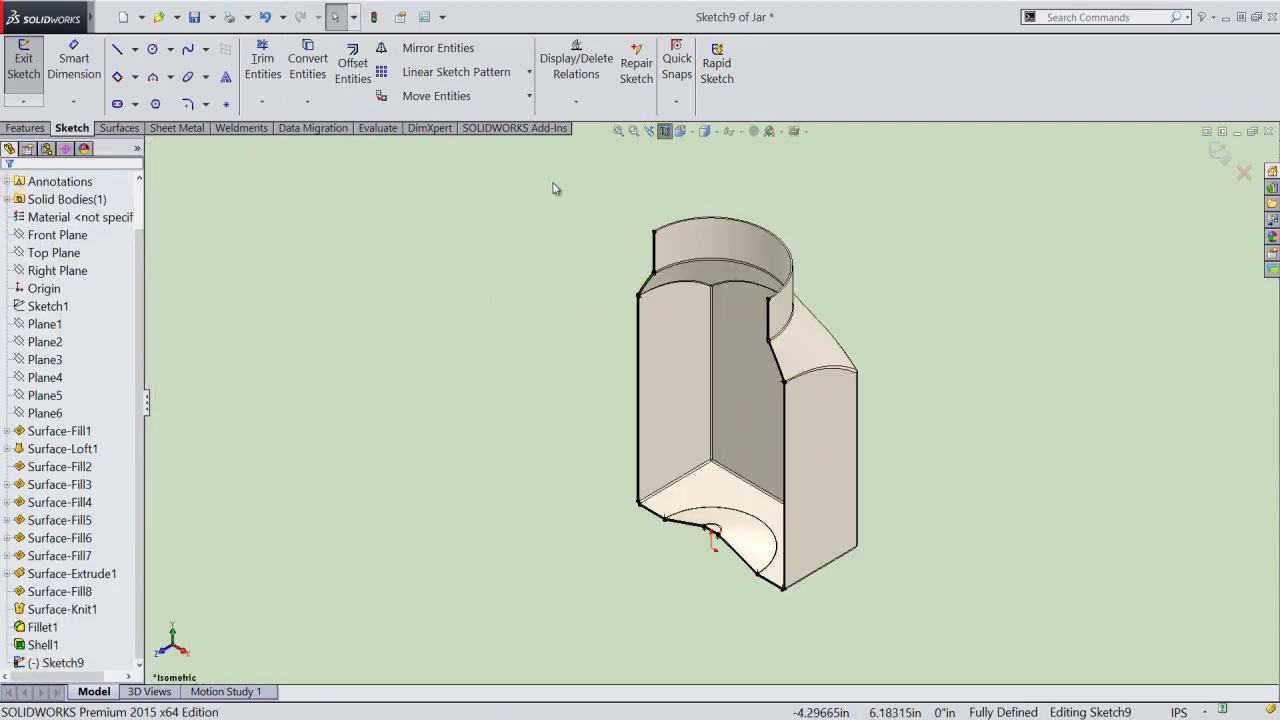
# View the jar's intersection outline straight from the front.
pyautogui.moveTo(553, 183); pyautogui.dragTo(910, 635)
pyautogui.click(964, 592)
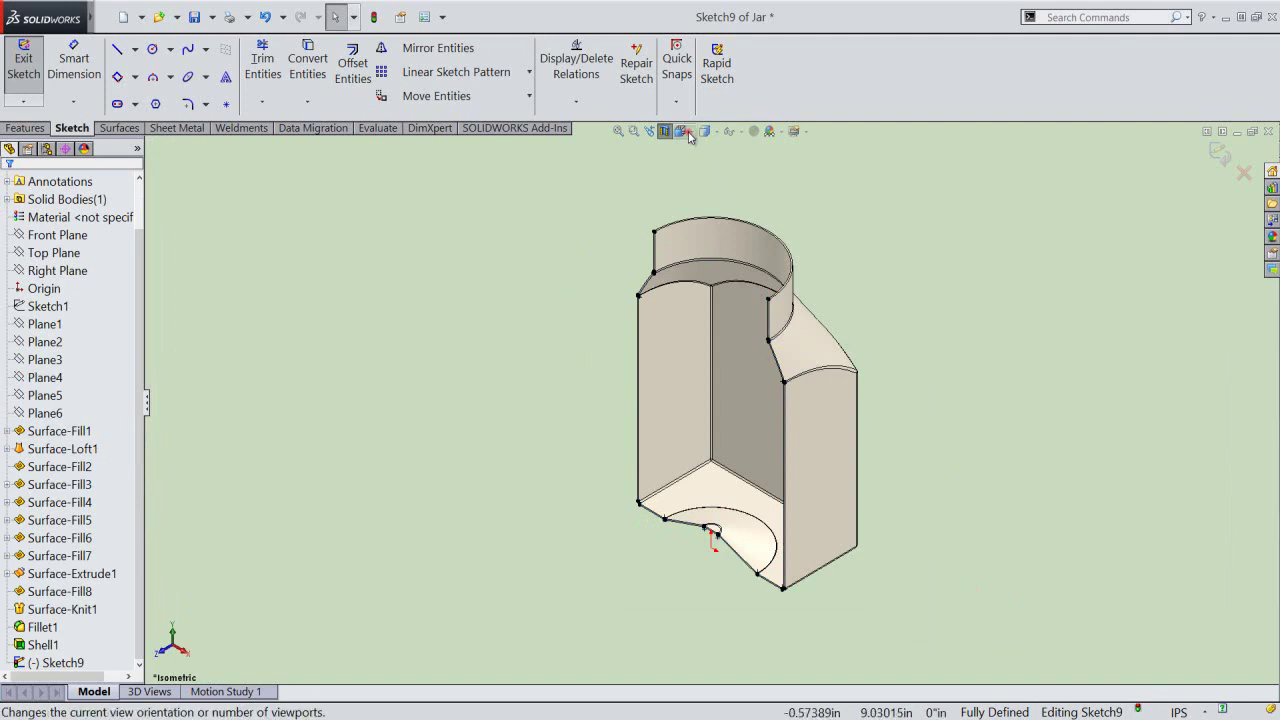
pyautogui.click(680, 131)
pyautogui.click(626, 446)
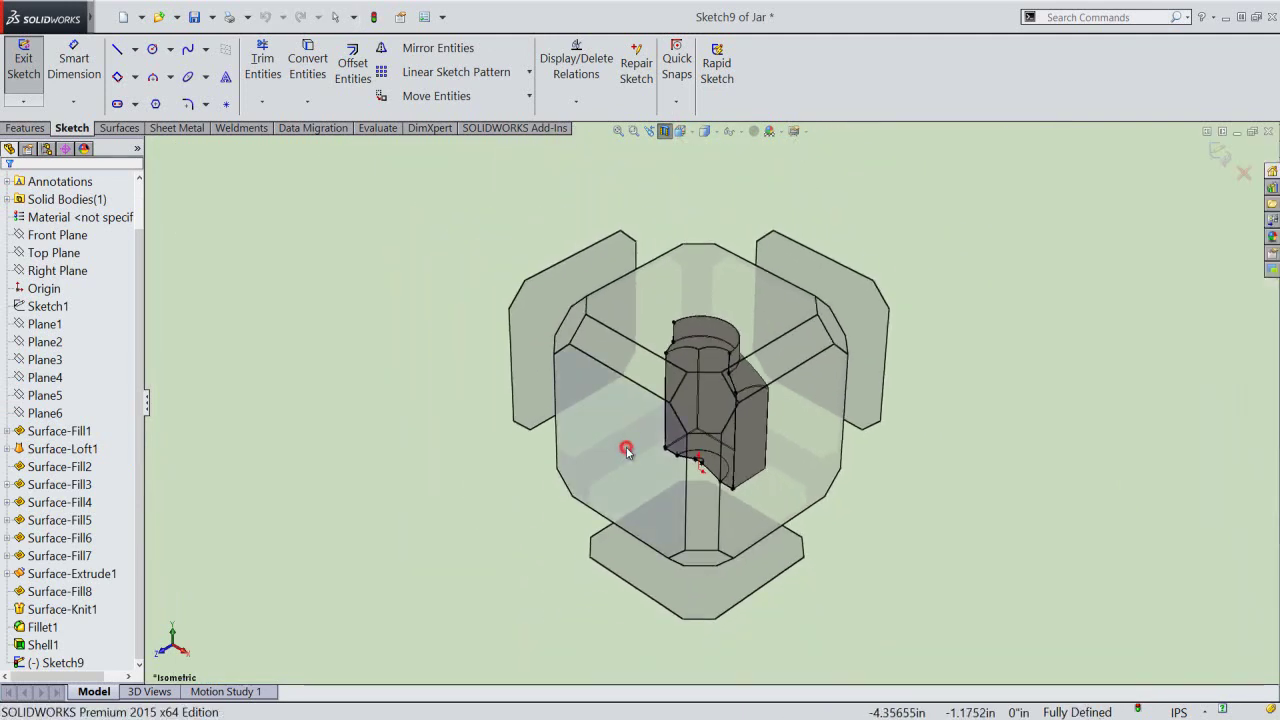
# Add a vertical, infinite-length construction centerline through the origin.
pyautogui.rightClick(1059, 237)
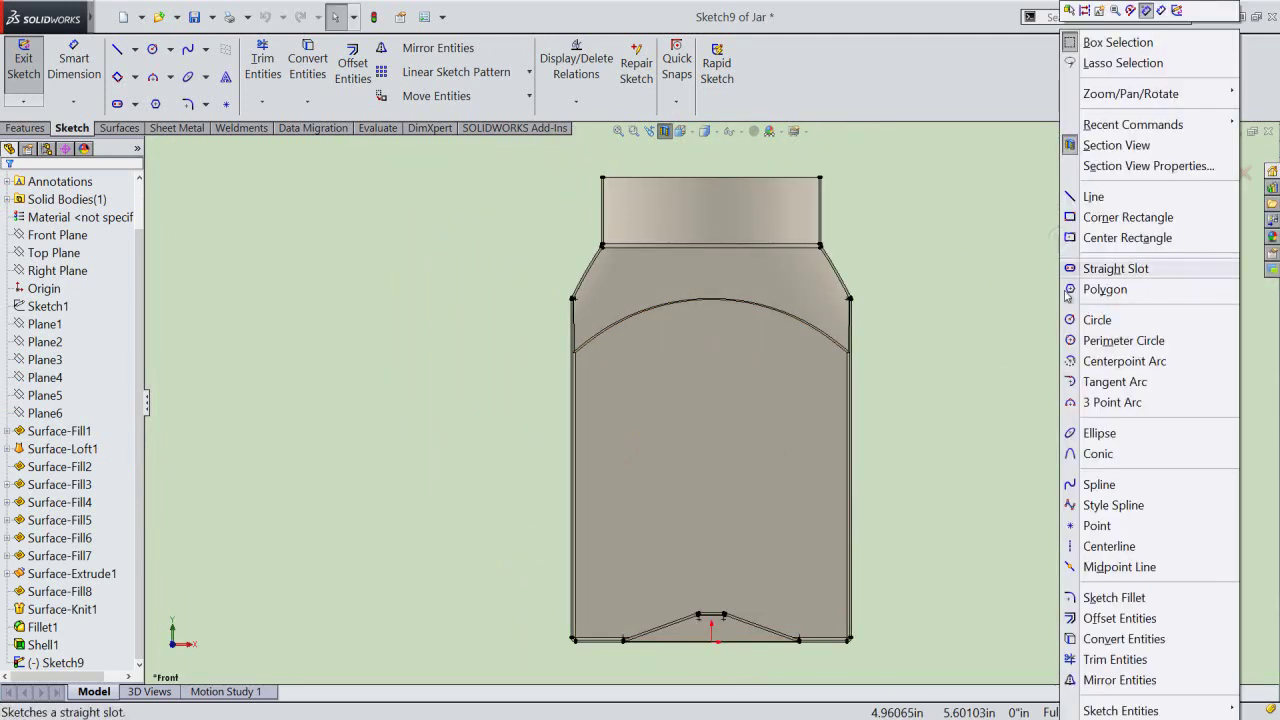
pyautogui.click(1095, 546)
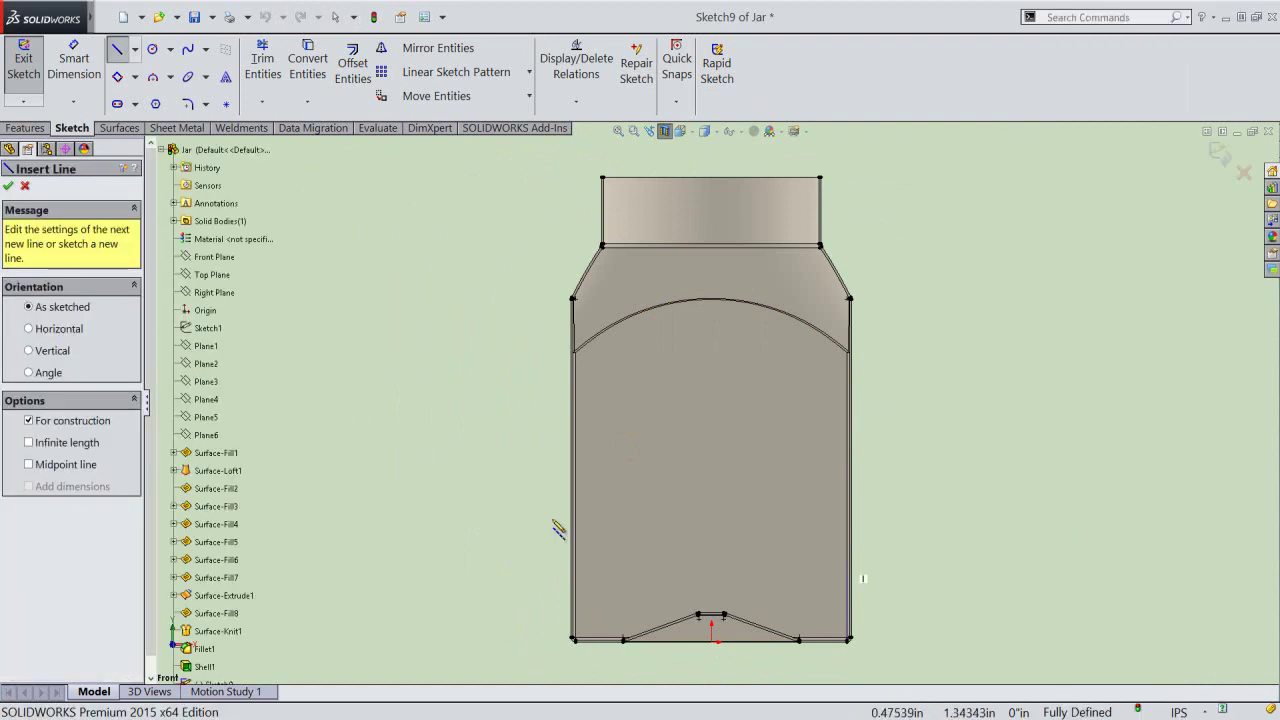
pyautogui.click(30, 443)
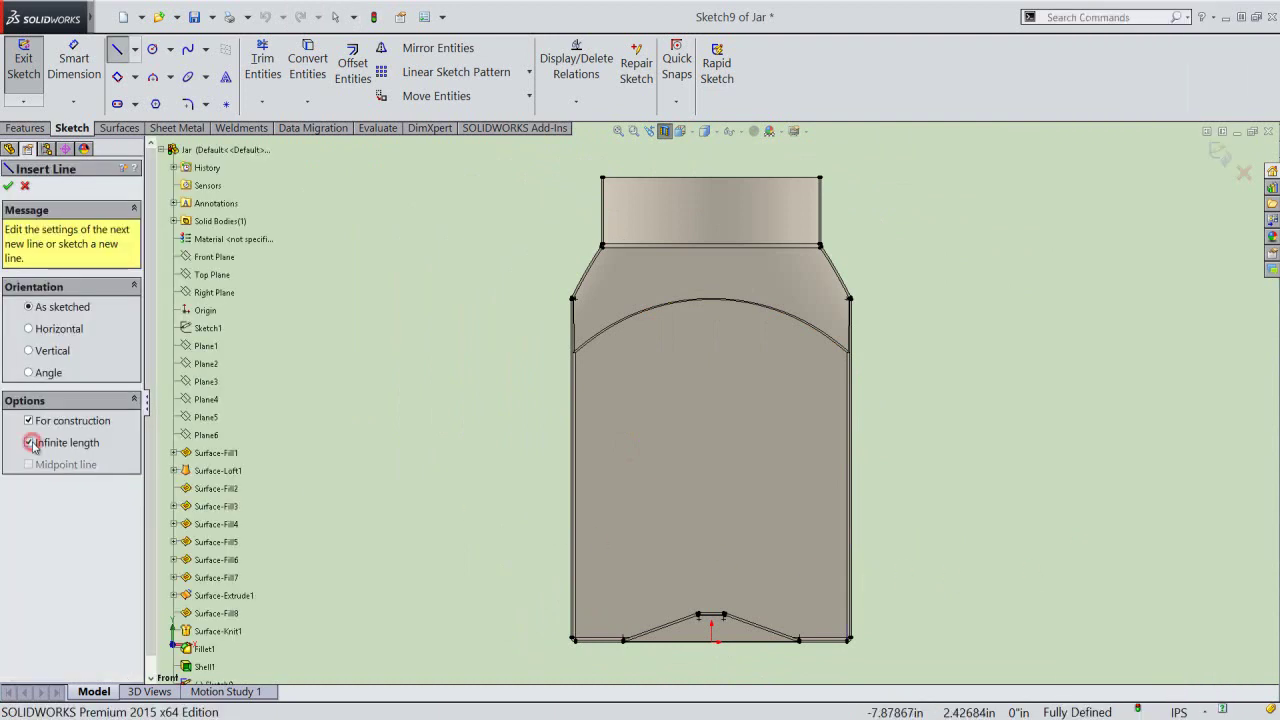
pyautogui.click(28, 352)
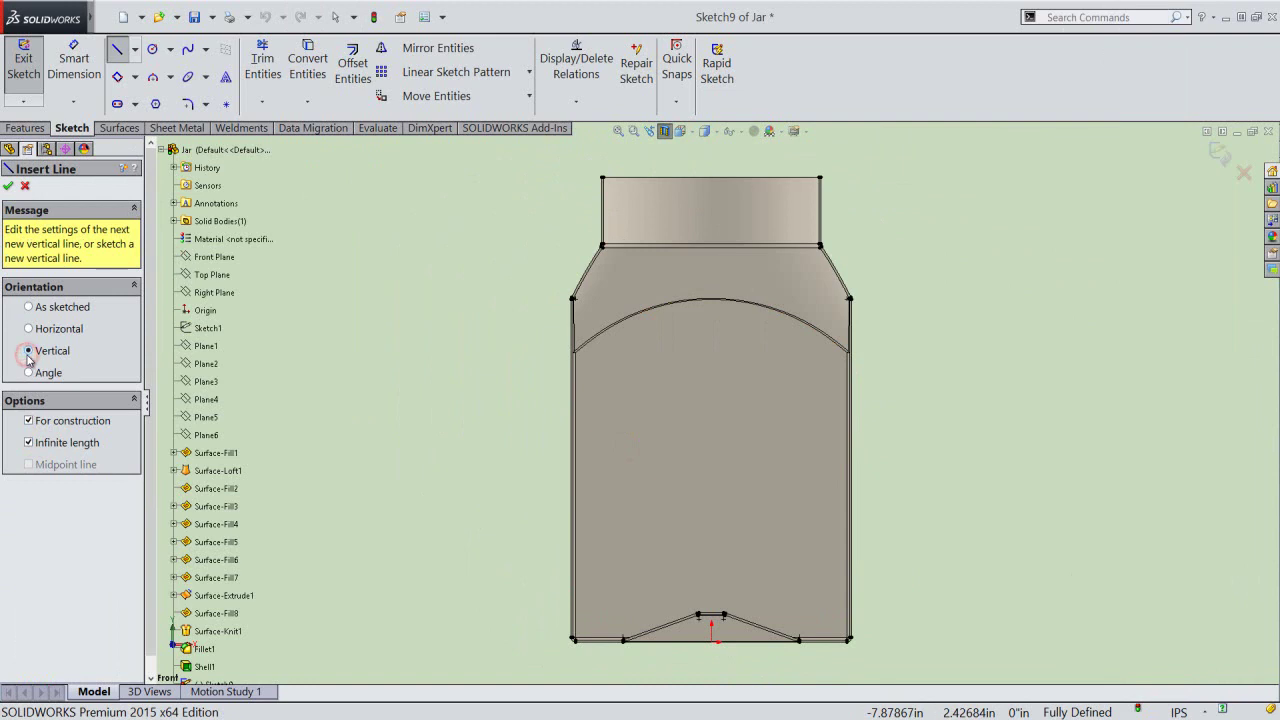
pyautogui.click(710, 645)
pyautogui.rightClick(928, 348)
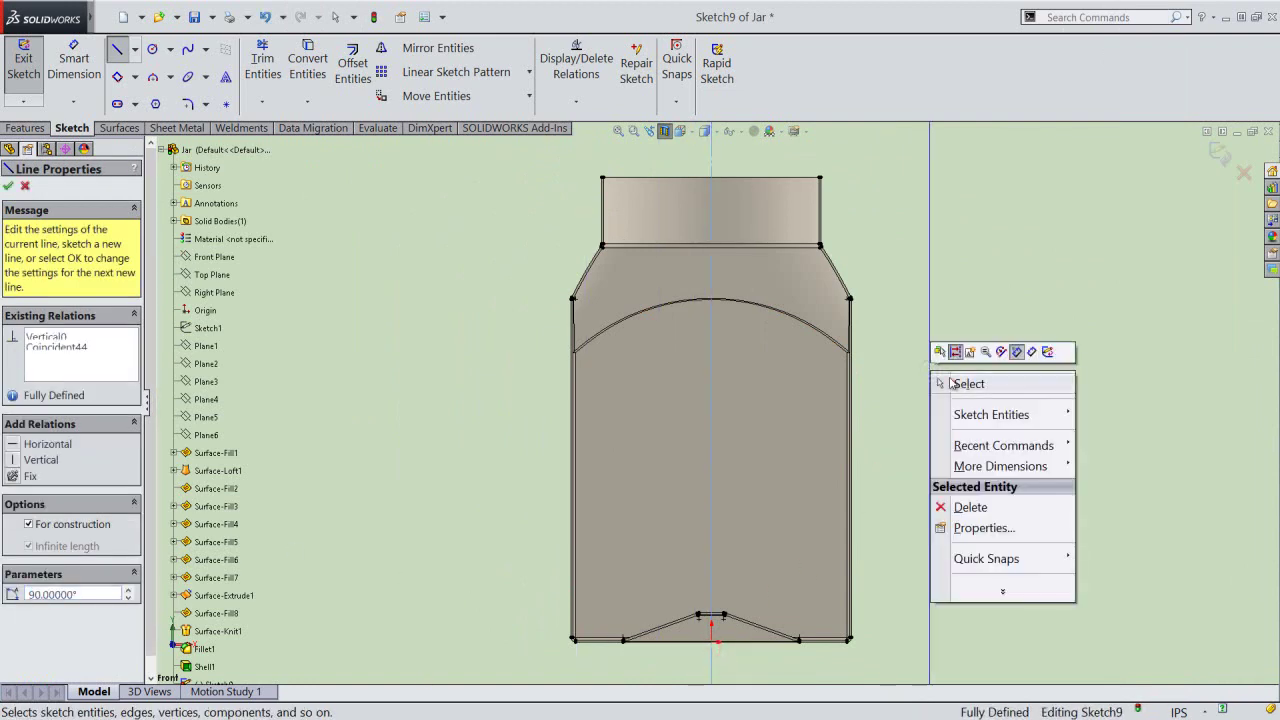
pyautogui.click(955, 382)
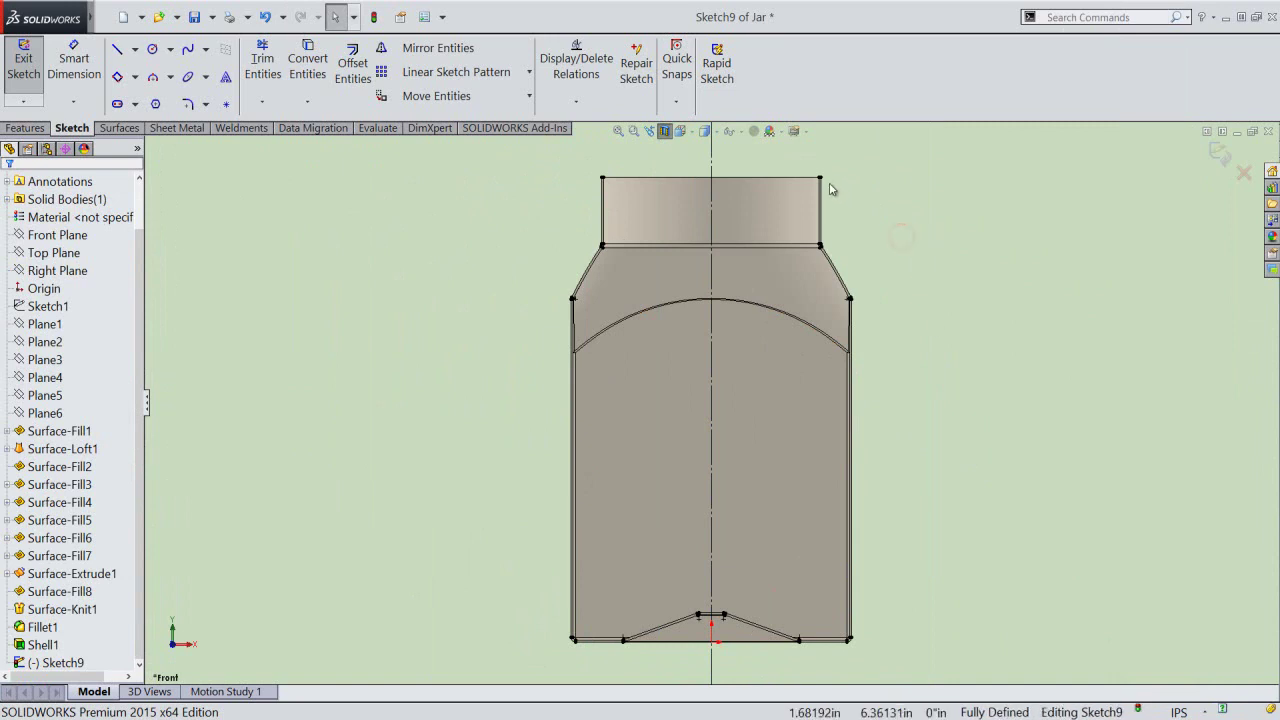
# Zoom in on the upper-right corner of the jar's neck profile.
pyautogui.scroll(-8, 850, 210)
pyautogui.scroll(-1, 794, 325)
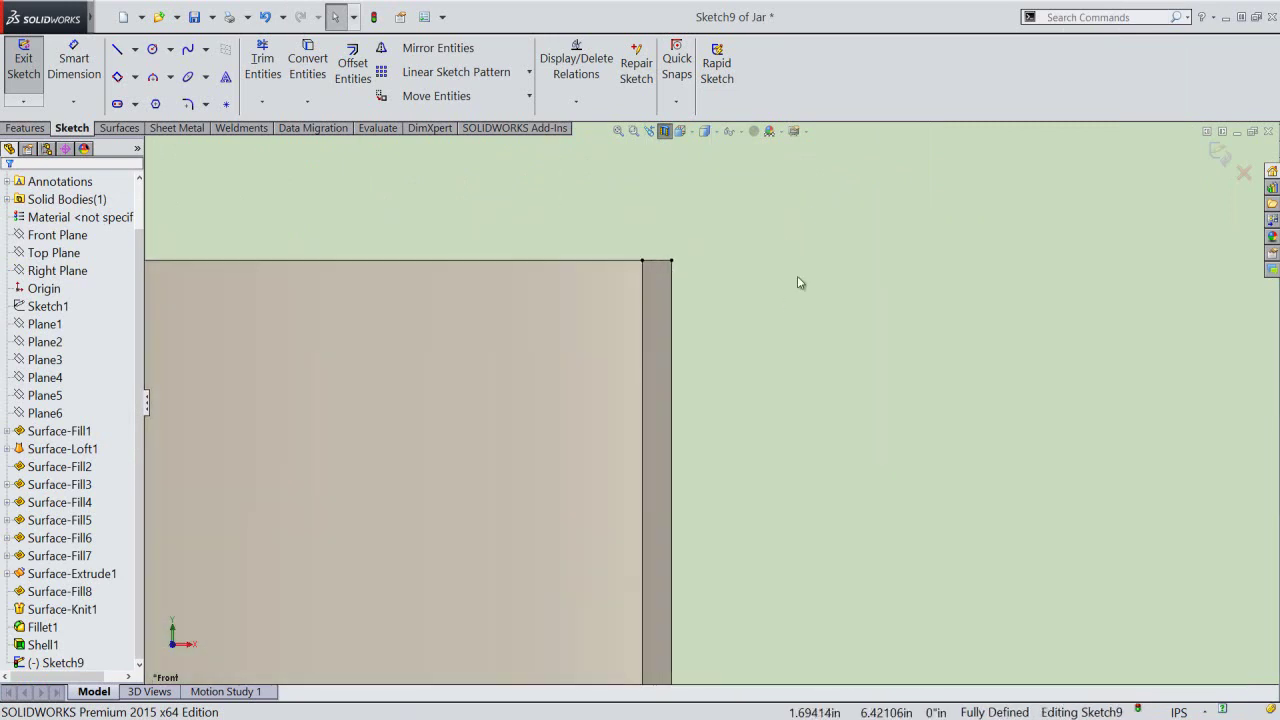
pyautogui.rightClick(800, 280)
# Draw a 1/32-inch diameter circle centred on the neck's outer edge.
pyautogui.click(828, 318)
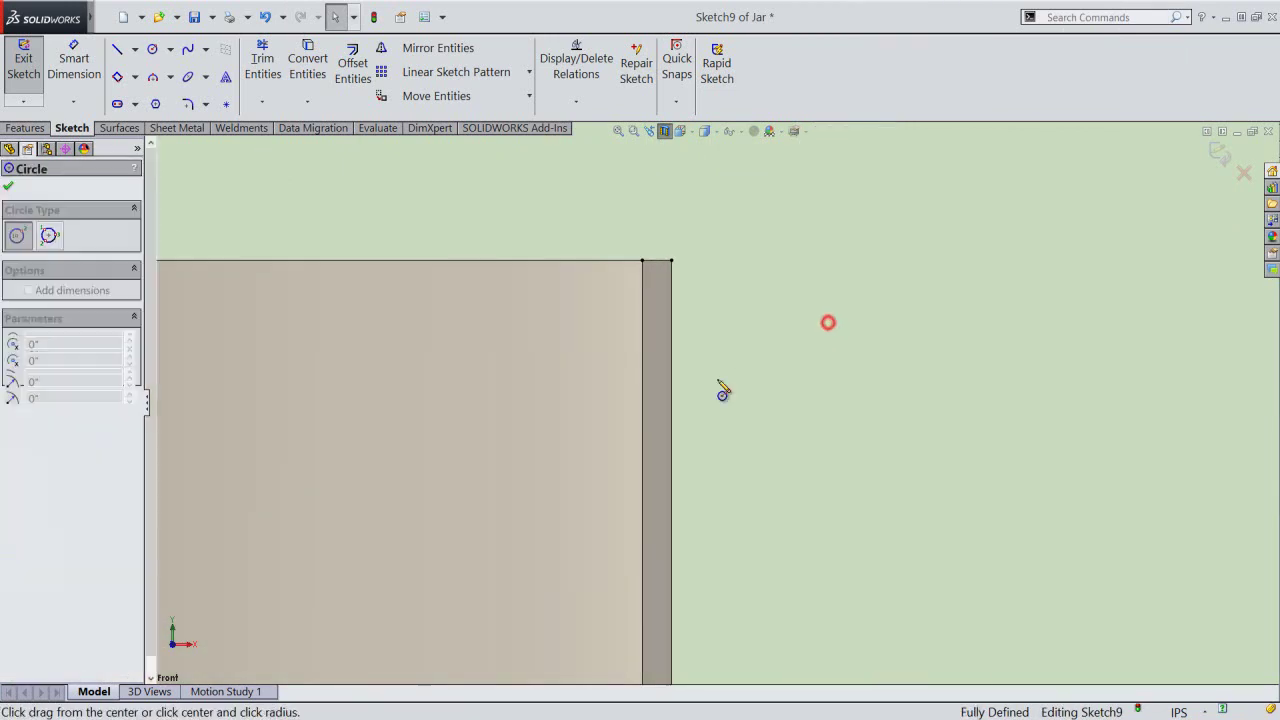
pyautogui.click(671, 377)
pyautogui.write('1/32')
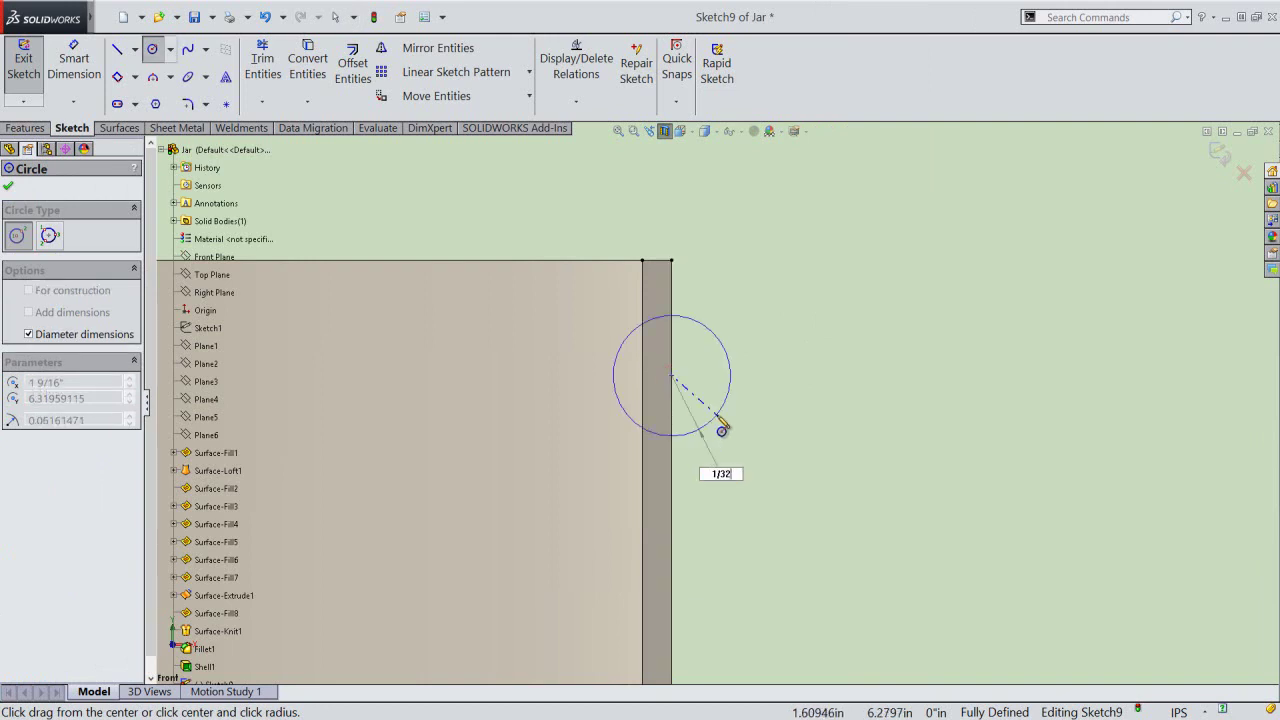
pyautogui.press('Return')
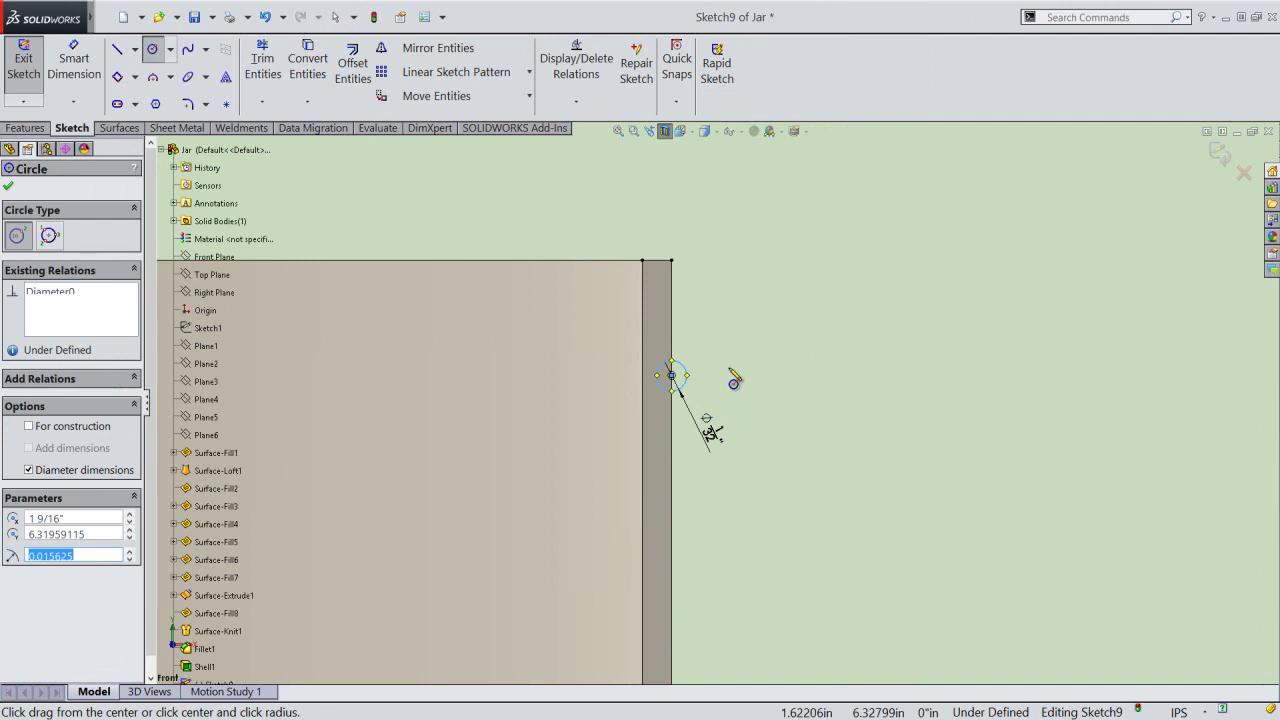
# Dimension the circle centre below the neck's top edge as ="D1@Sketch9"*2.
pyautogui.rightClick(733, 379)
pyautogui.click(840, 346)
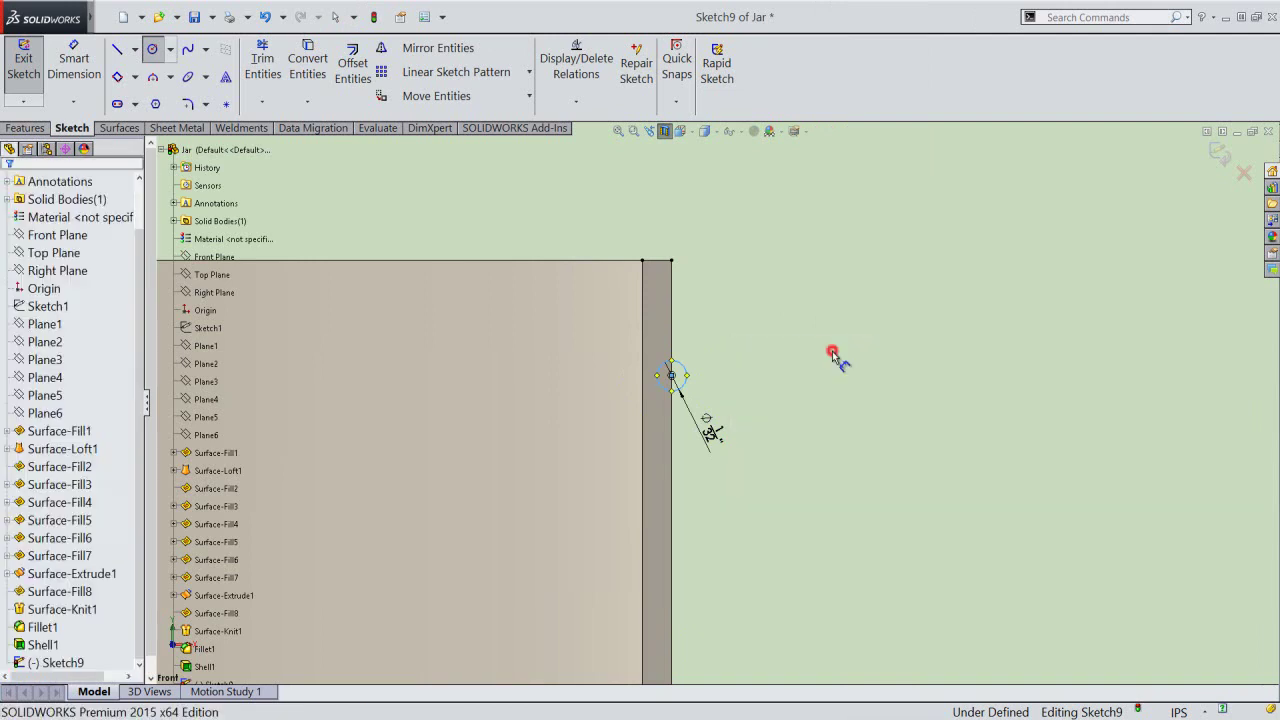
pyautogui.scroll(-2, 724, 374)
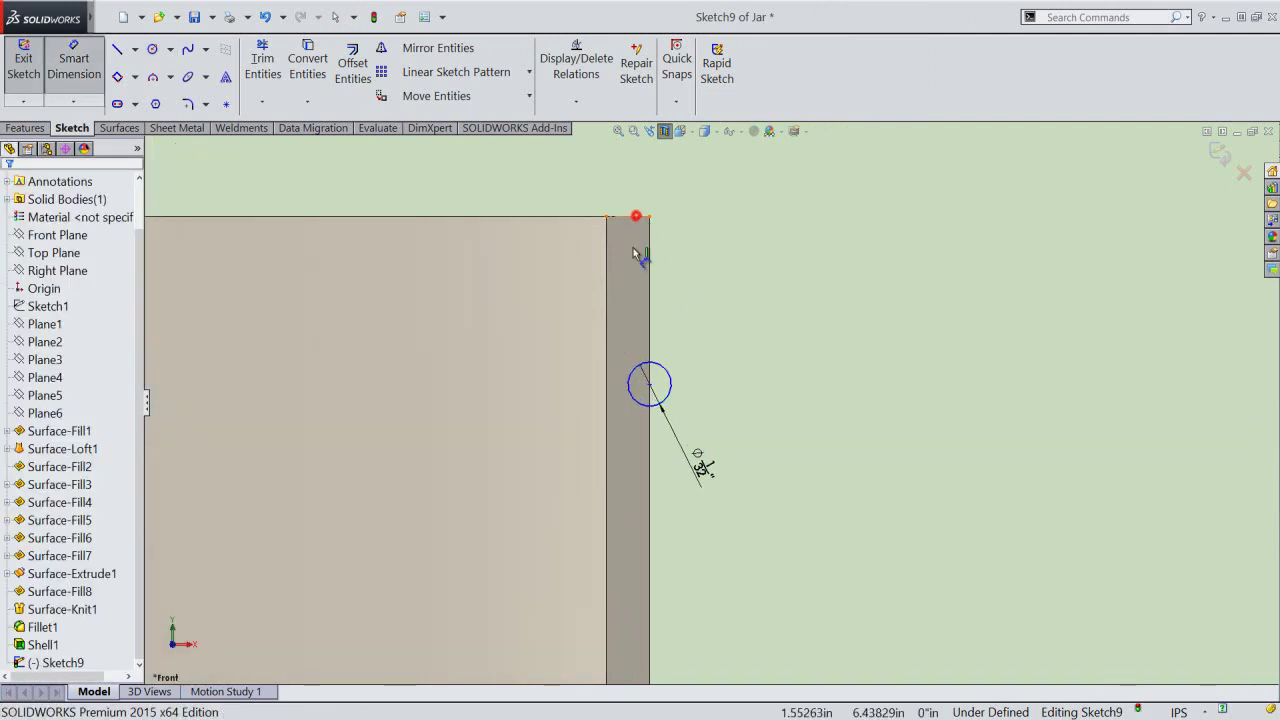
pyautogui.click(634, 216)
pyautogui.click(649, 383)
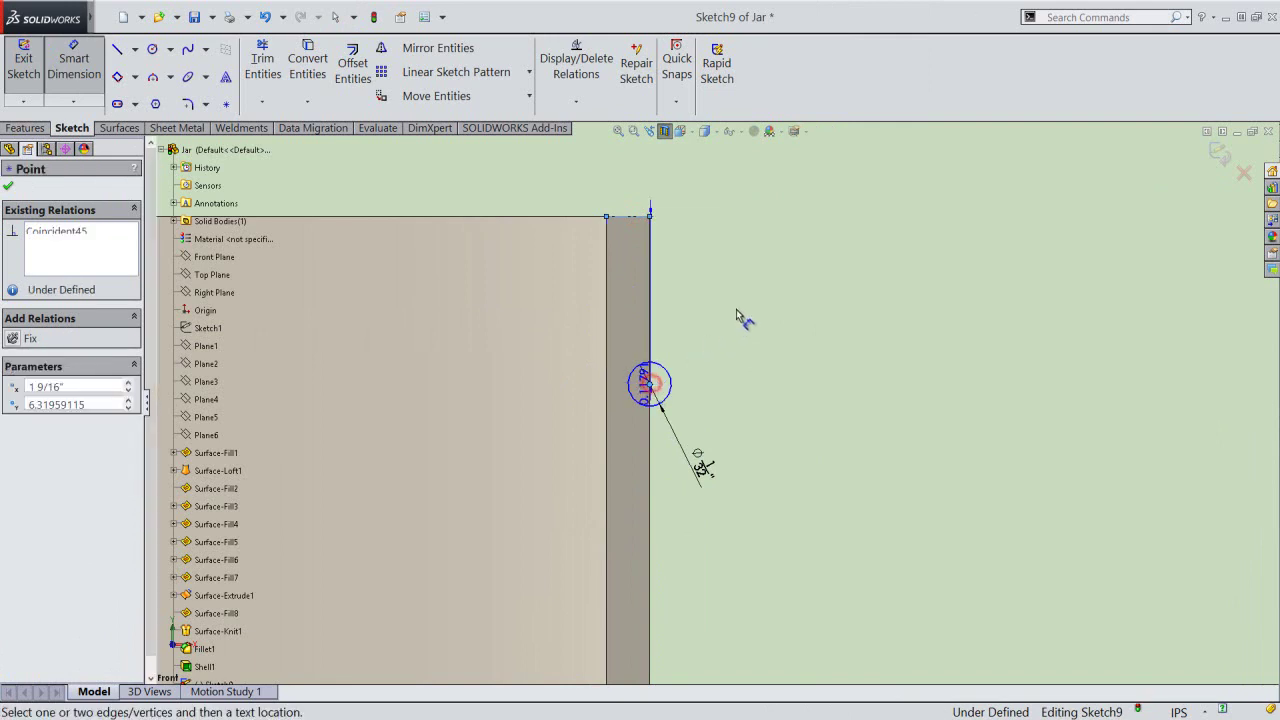
pyautogui.click(740, 315)
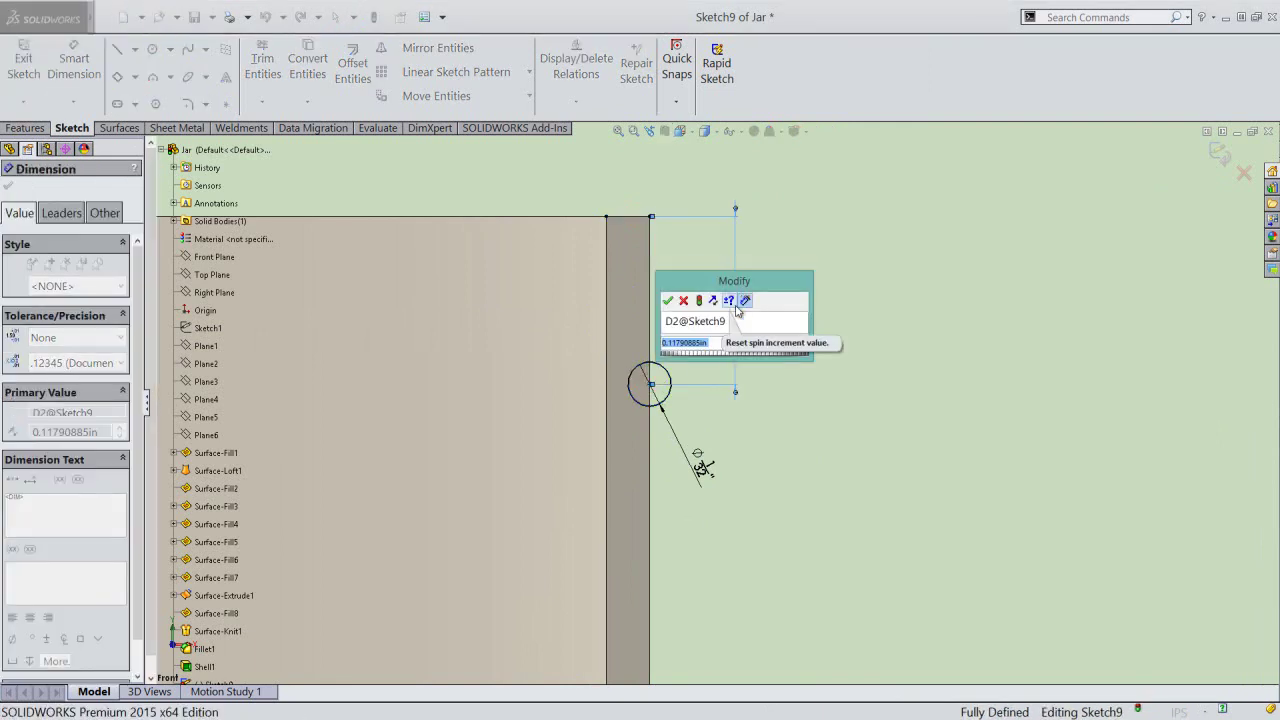
pyautogui.write('=')
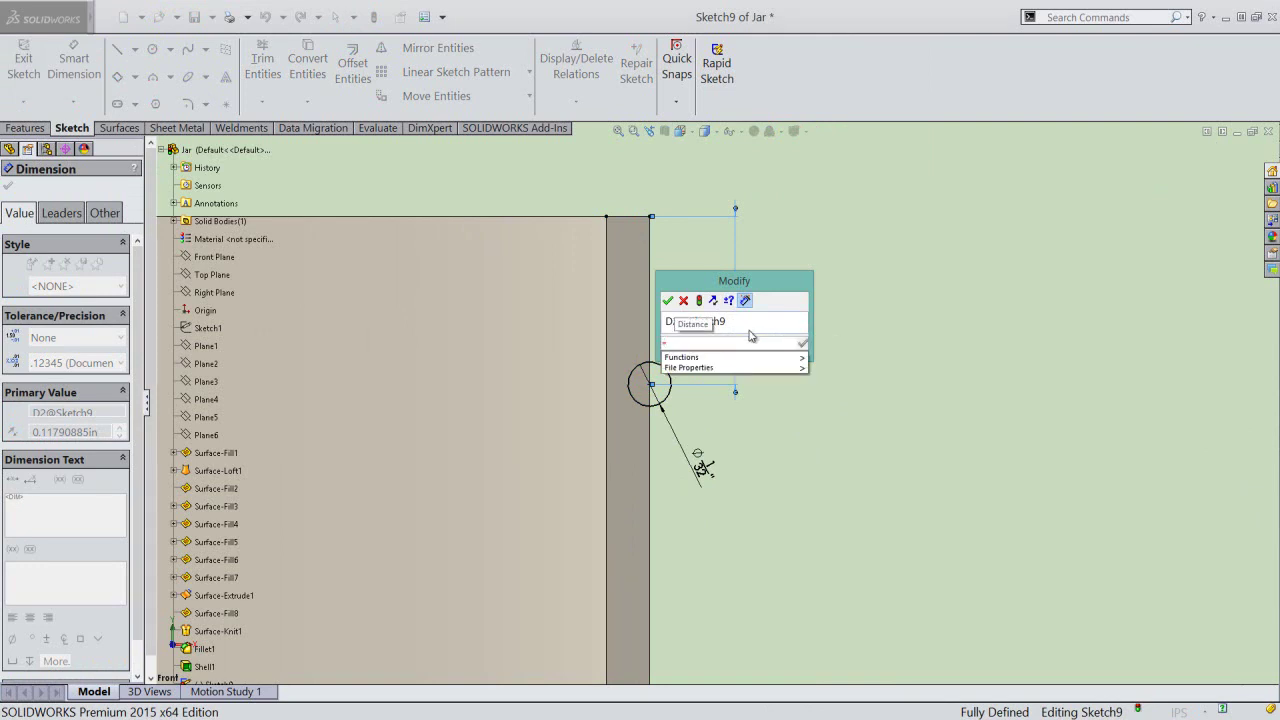
pyautogui.click(701, 467)
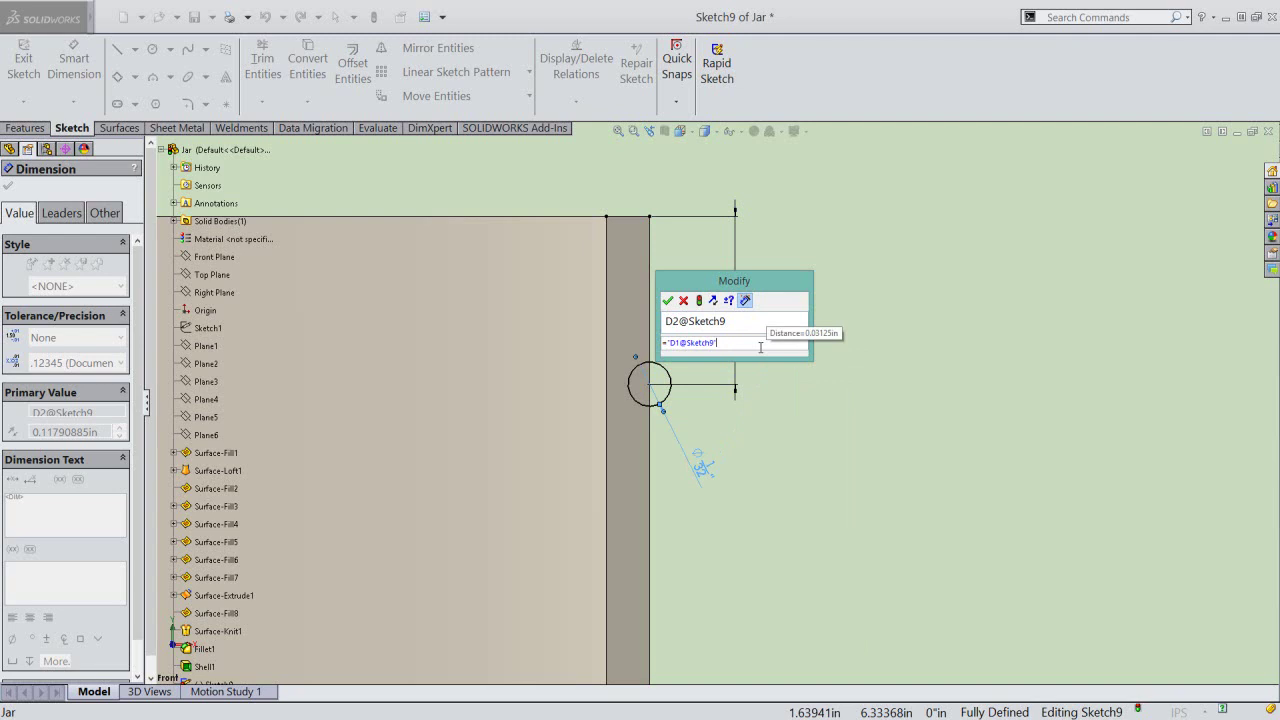
pyautogui.write('*2')
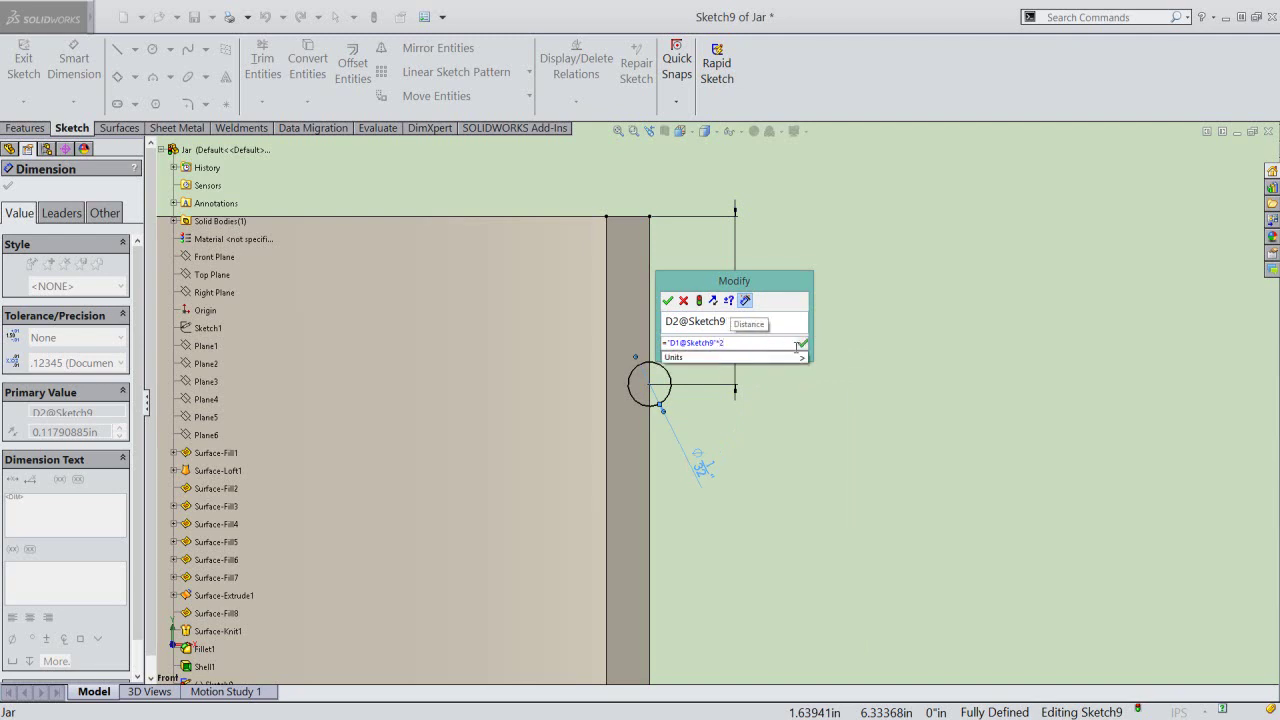
pyautogui.click(802, 344)
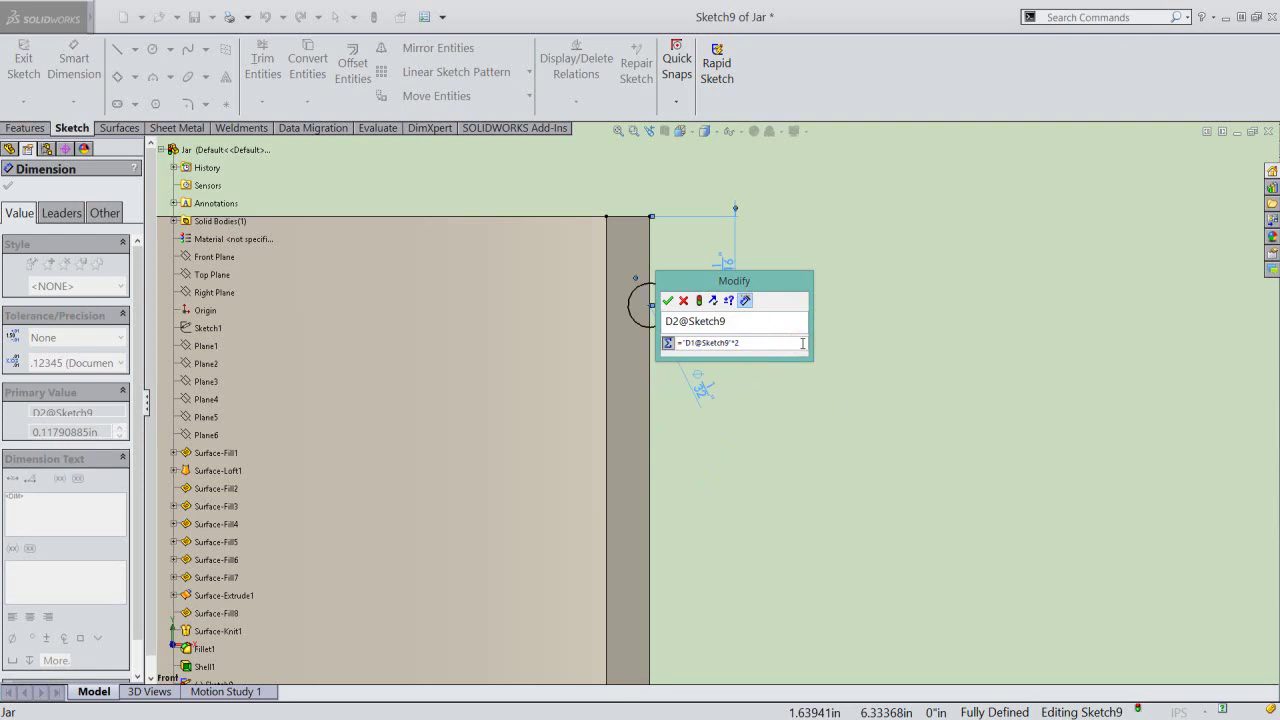
pyautogui.click(668, 300)
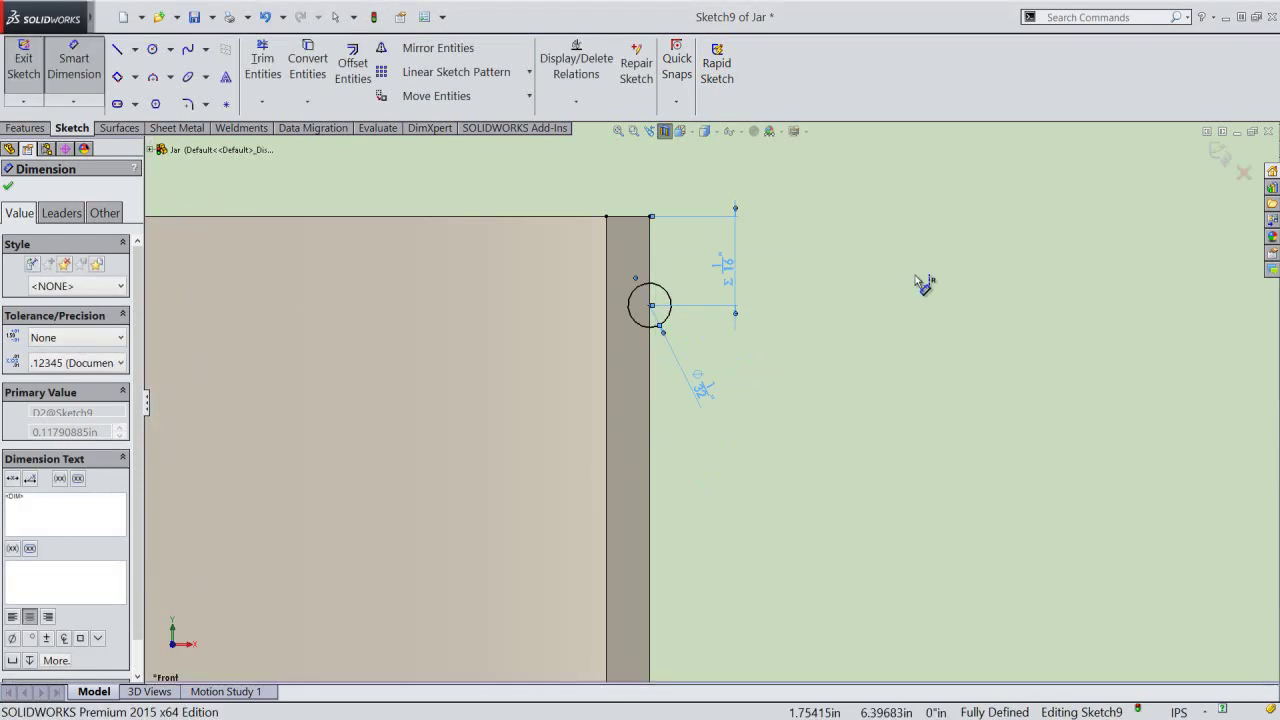
pyautogui.click(915, 277)
# Return to plain selection and exit Sketch9.
pyautogui.rightClick(915, 279)
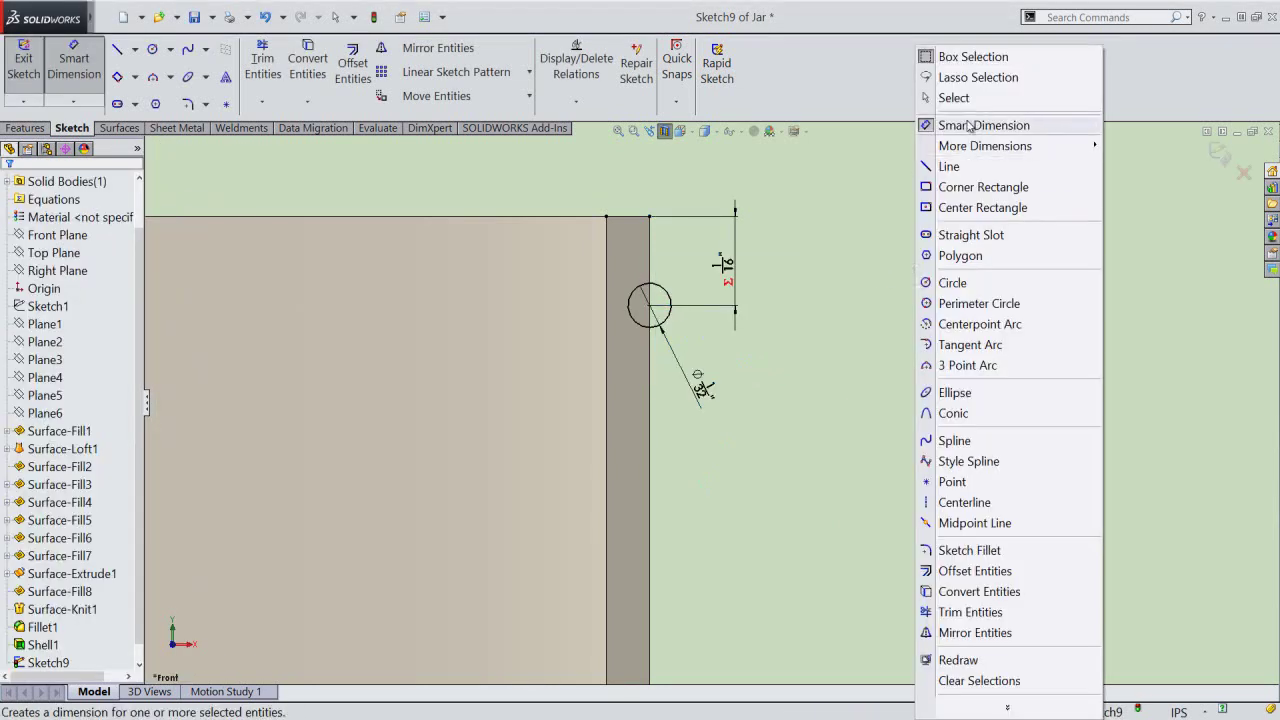
pyautogui.click(972, 95)
pyautogui.click(899, 317)
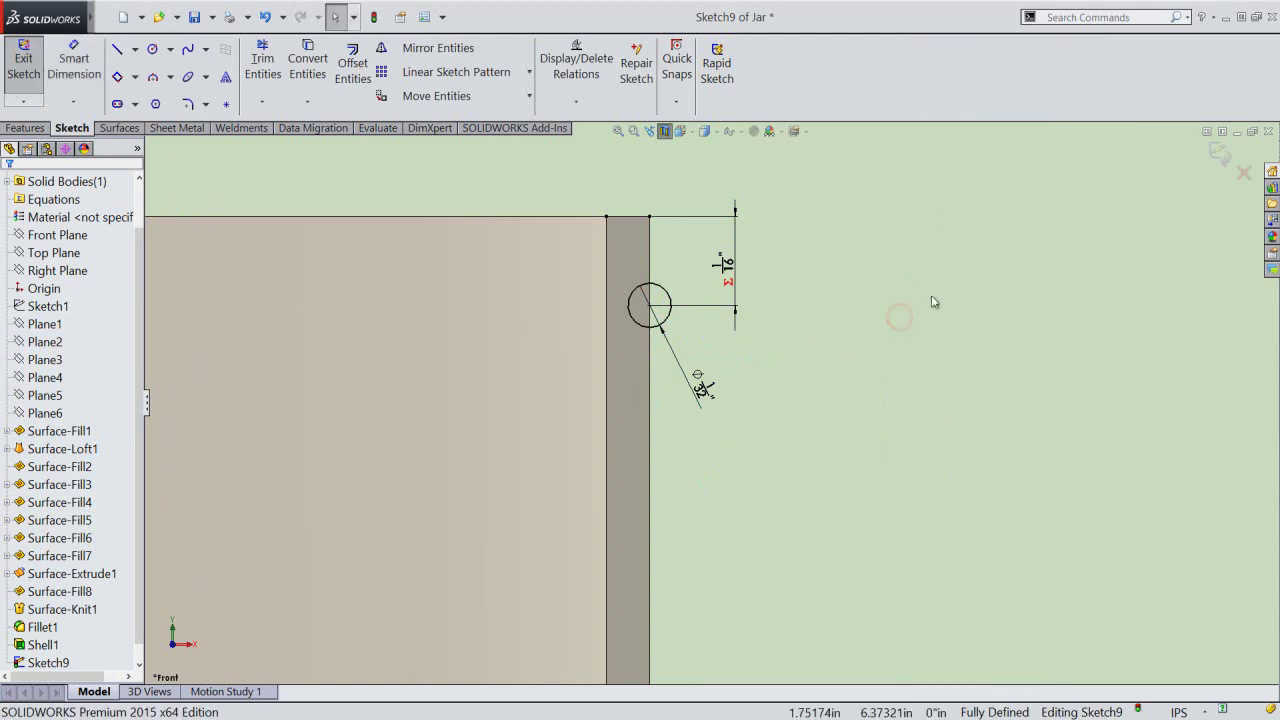
pyautogui.click(1220, 157)
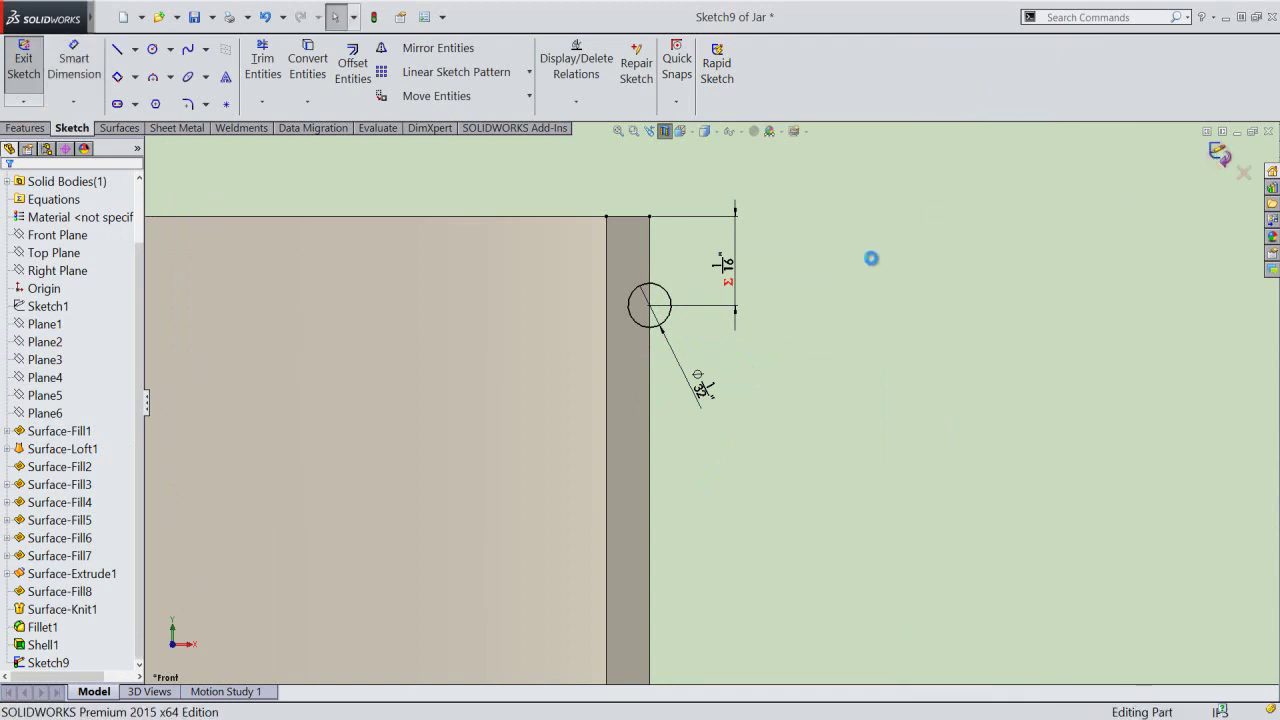
# Switch to the isometric view and zoom in on the jar's rim.
pyautogui.click(664, 132)
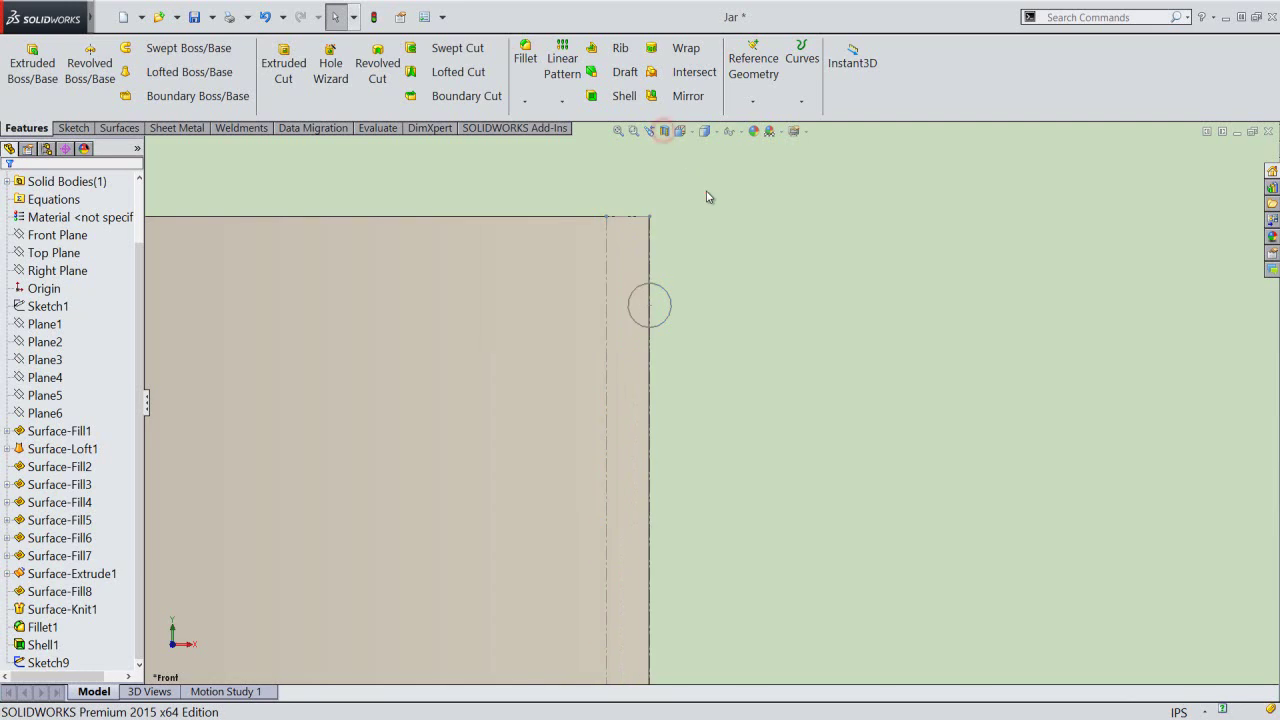
pyautogui.click(685, 131)
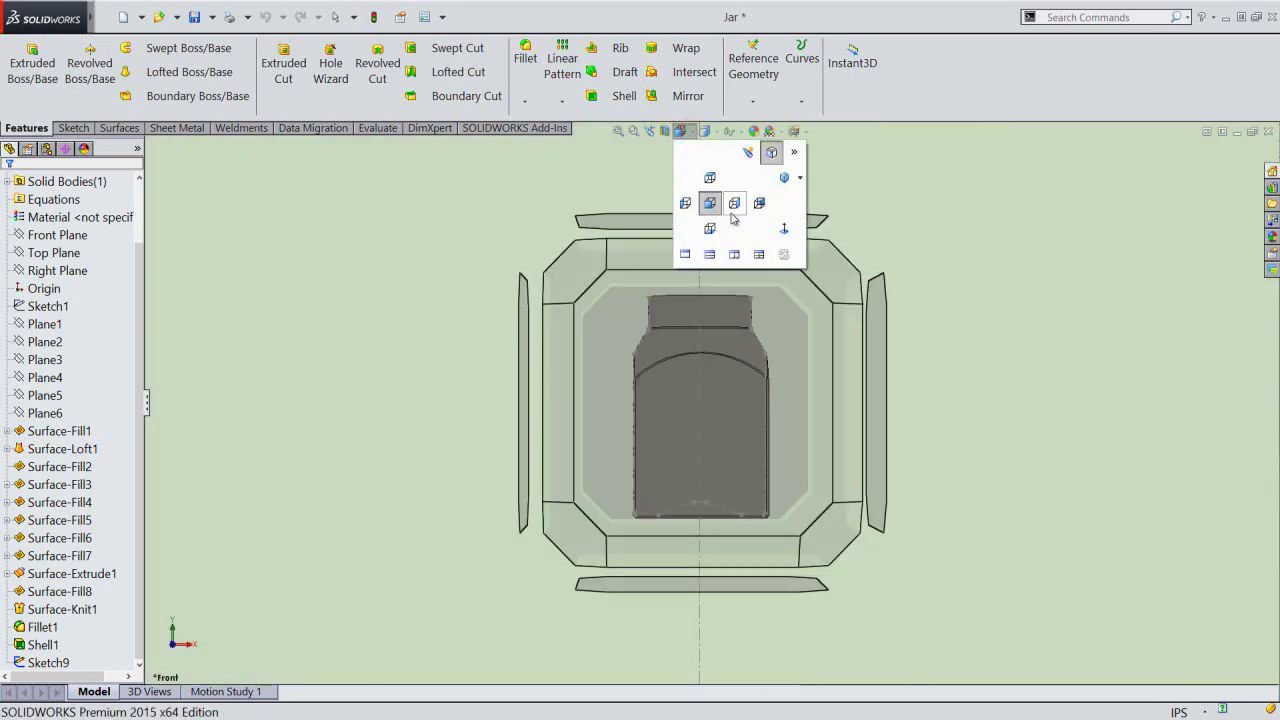
pyautogui.click(786, 177)
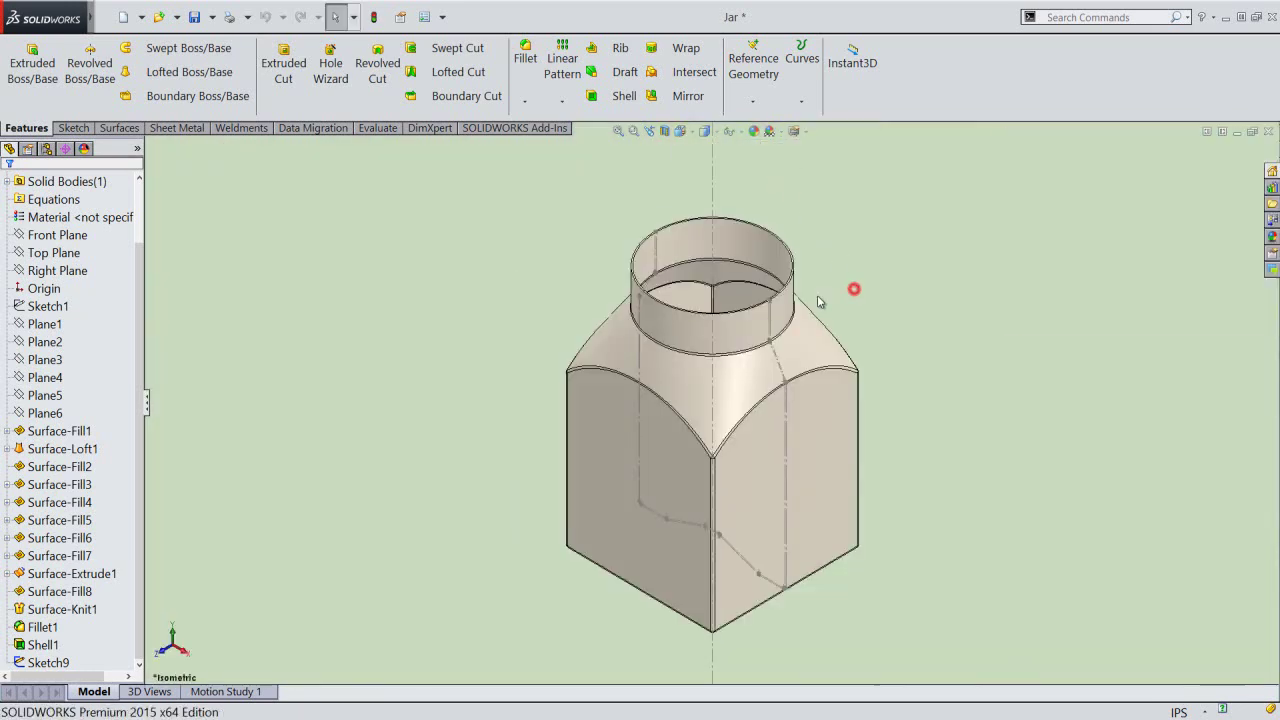
pyautogui.scroll(-2, 766, 329)
pyautogui.scroll(-5, 758, 338)
pyautogui.scroll(-4, 757, 337)
pyautogui.scroll(-2, 762, 340)
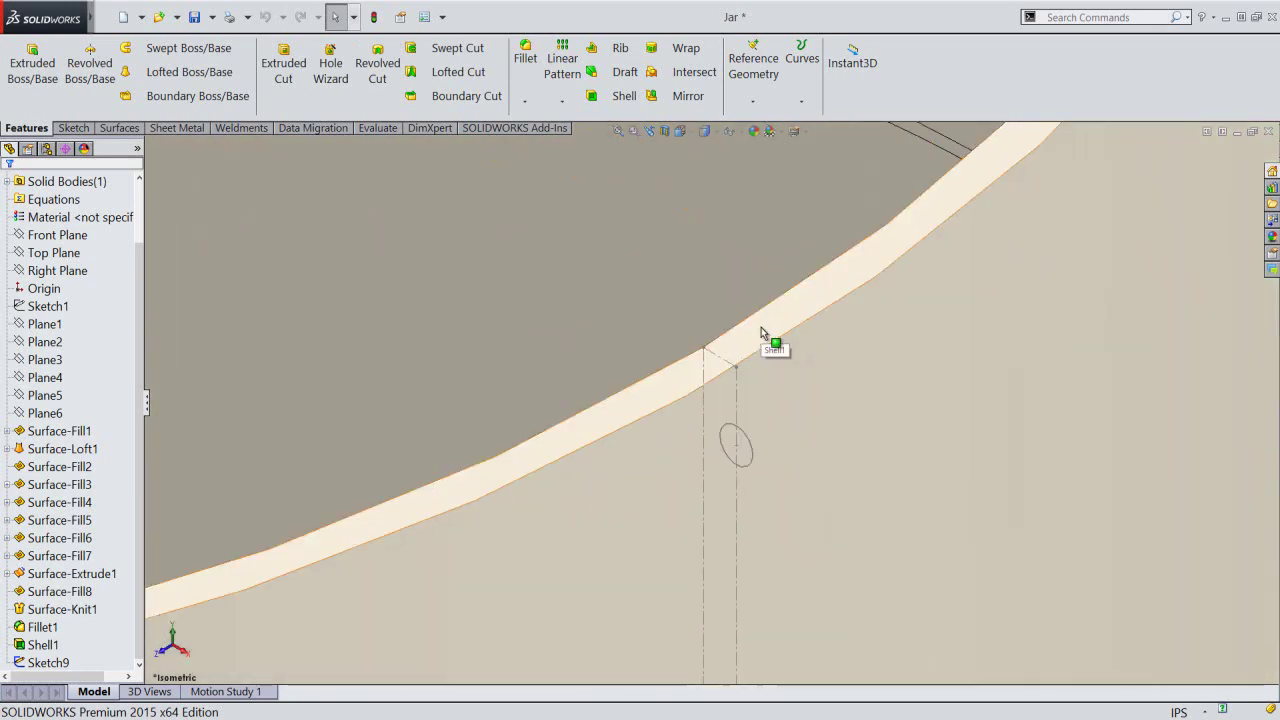
# Create Plane7 through the circle's centre point, perpendicular to the neck's edge line Line24.
pyautogui.click(752, 104)
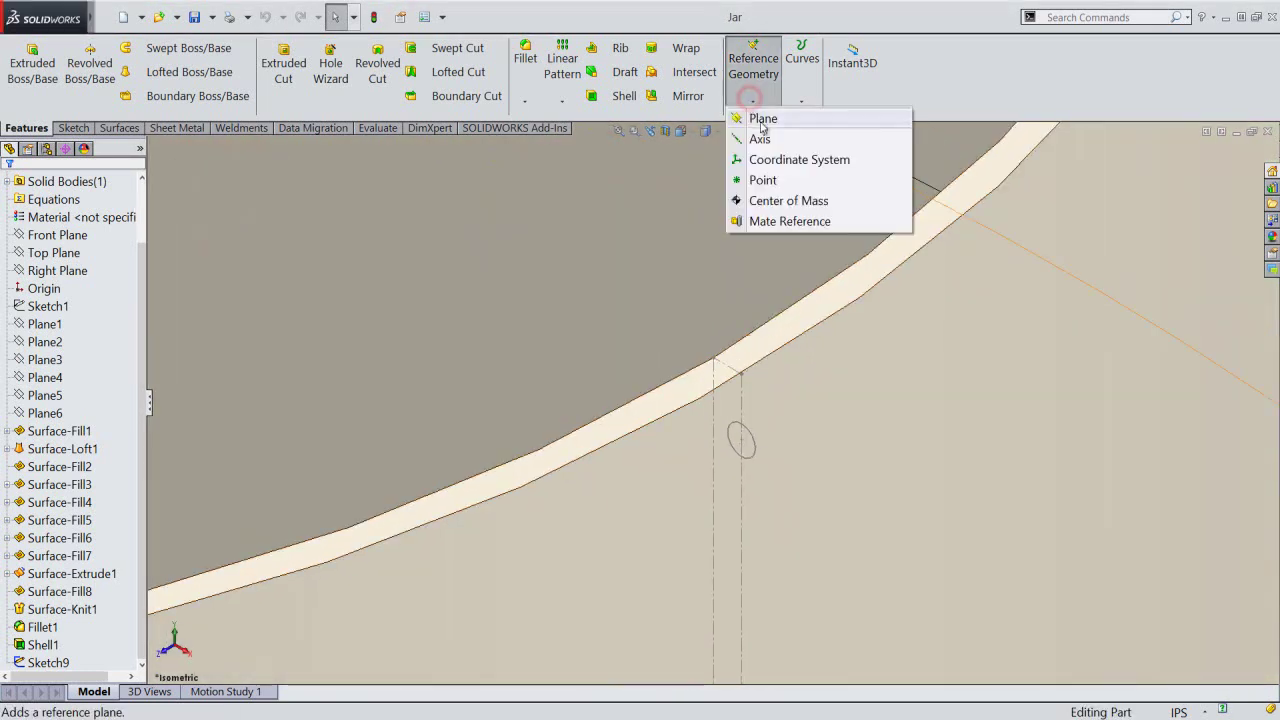
pyautogui.click(764, 119)
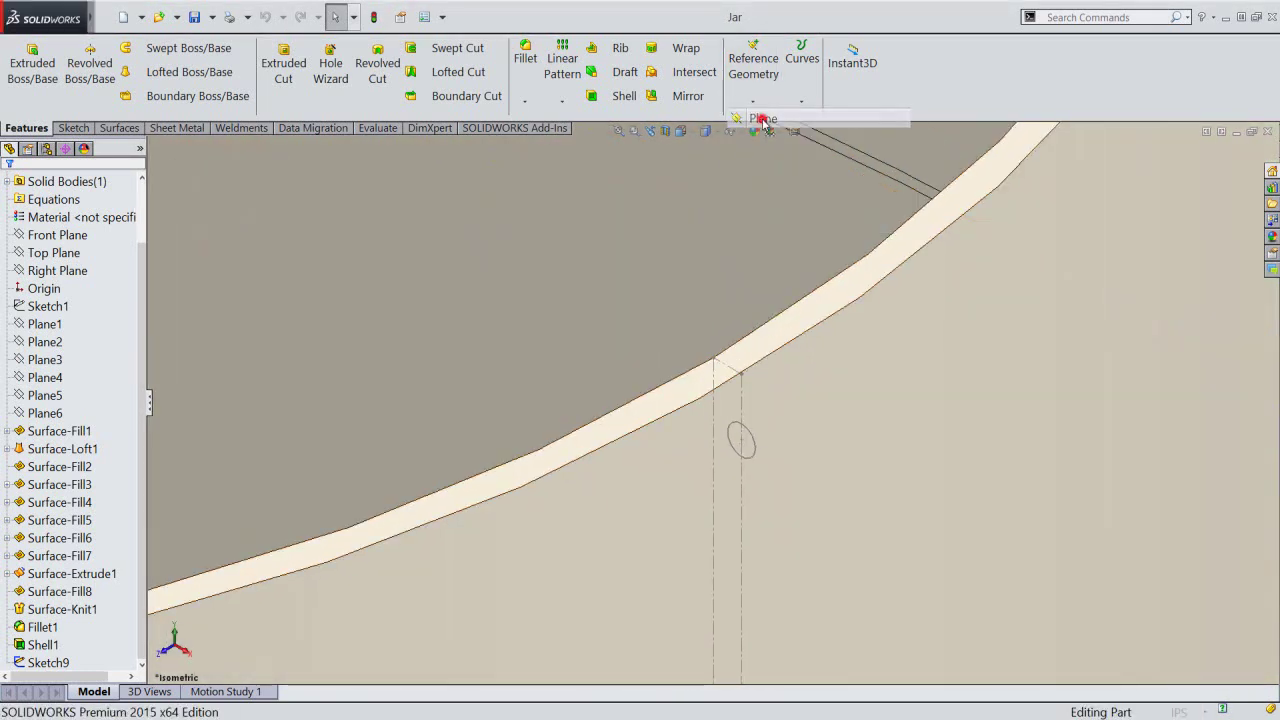
pyautogui.click(742, 444)
pyautogui.click(741, 416)
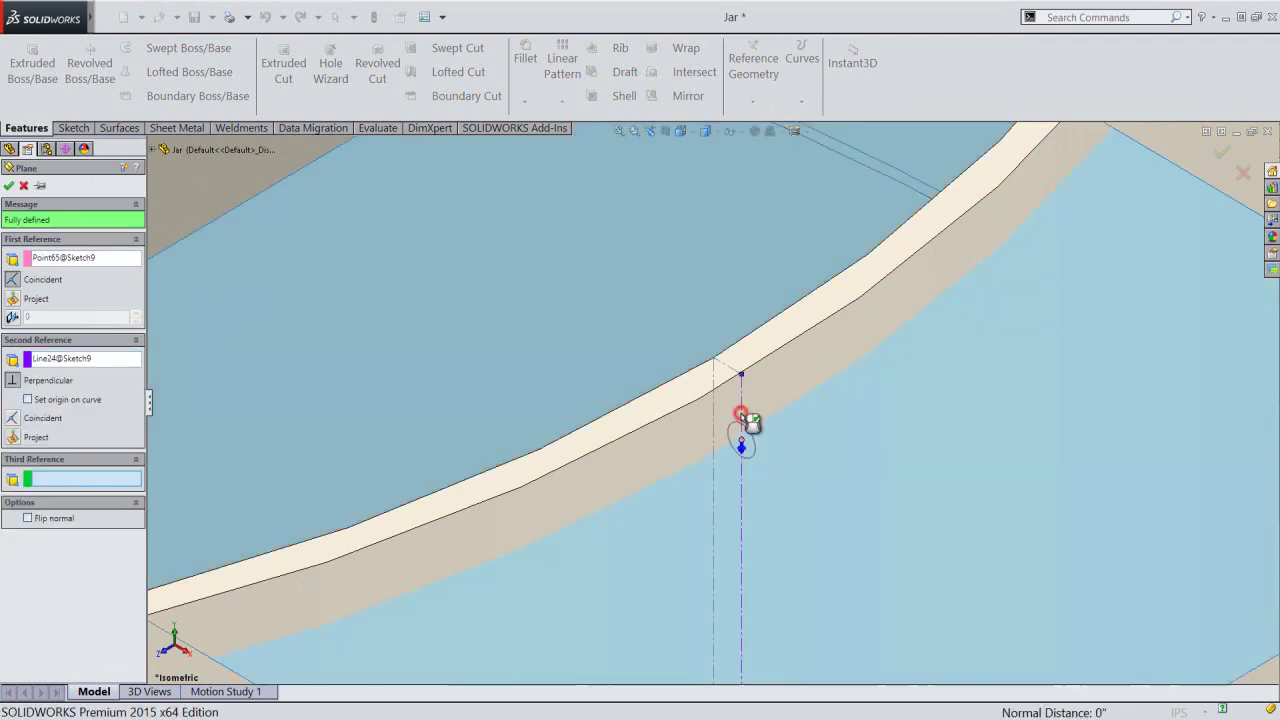
pyautogui.click(10, 186)
pyautogui.scroll(3, 780, 400)
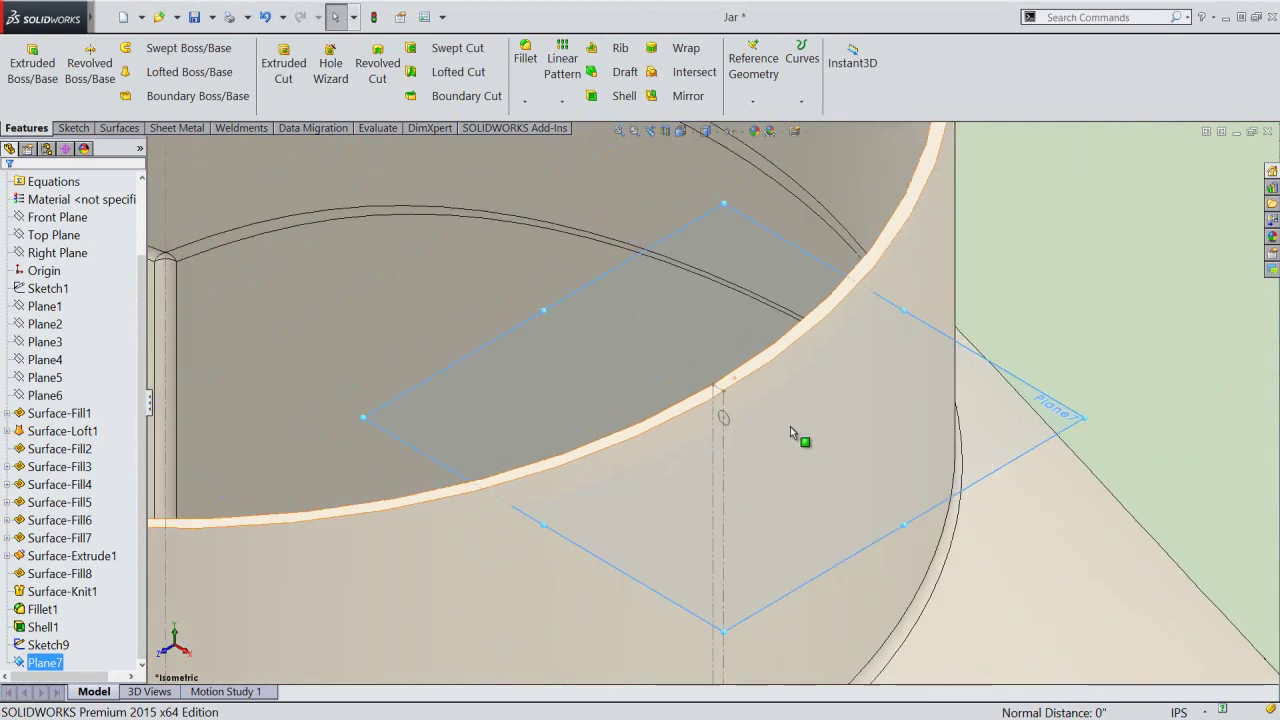
pyautogui.scroll(1, 790, 432)
# Start a sketch on Plane7 and create intersection curves with the Jar body at the rim.
pyautogui.click(1097, 286)
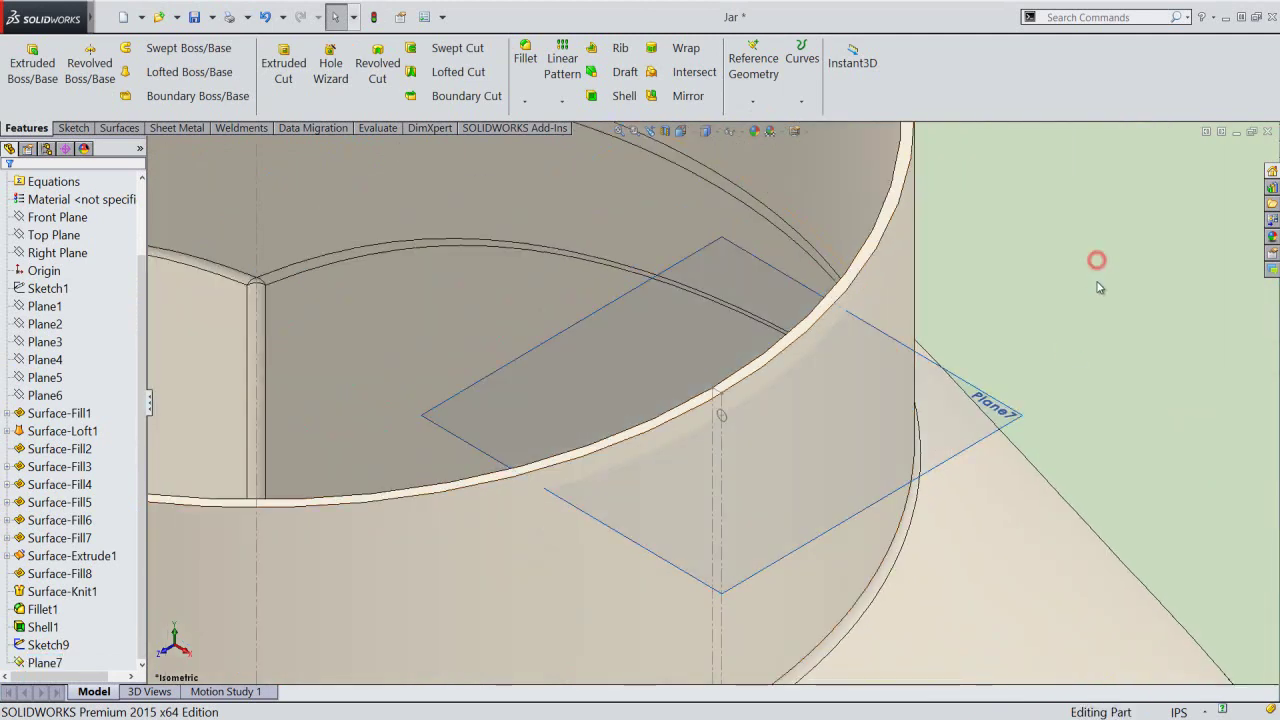
pyautogui.click(1017, 413)
pyautogui.click(1065, 368)
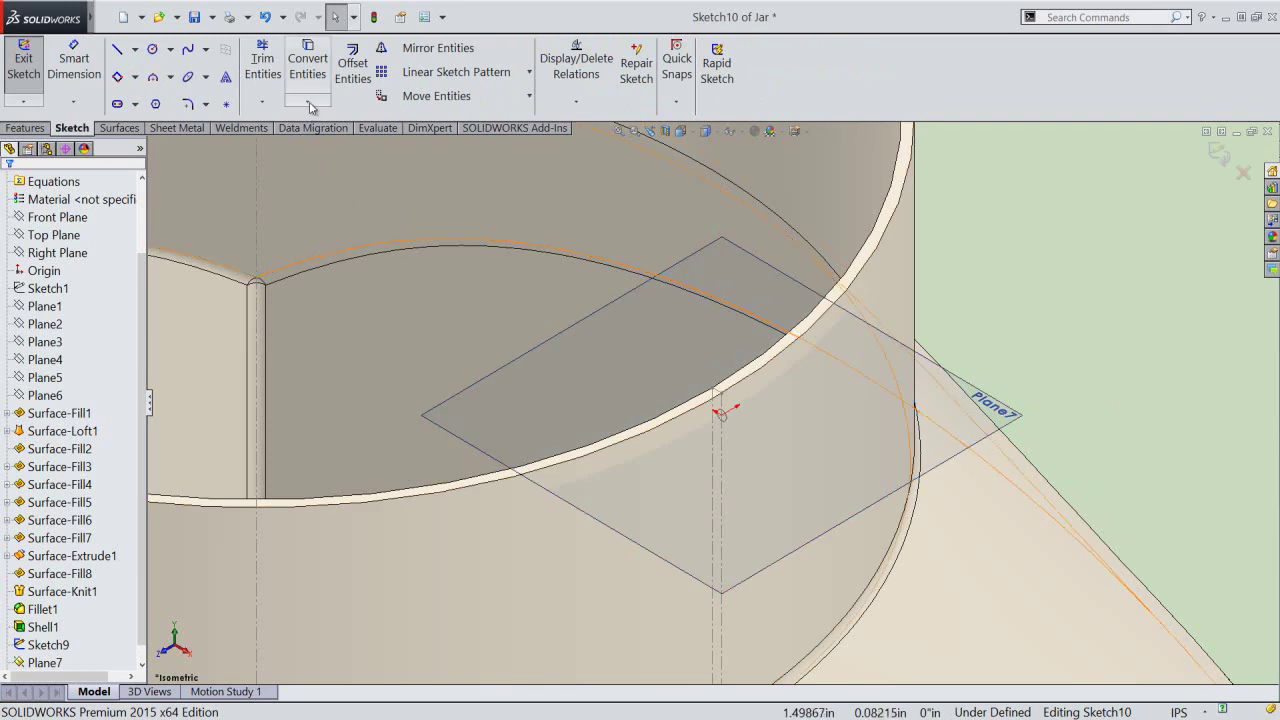
pyautogui.click(310, 103)
pyautogui.click(320, 138)
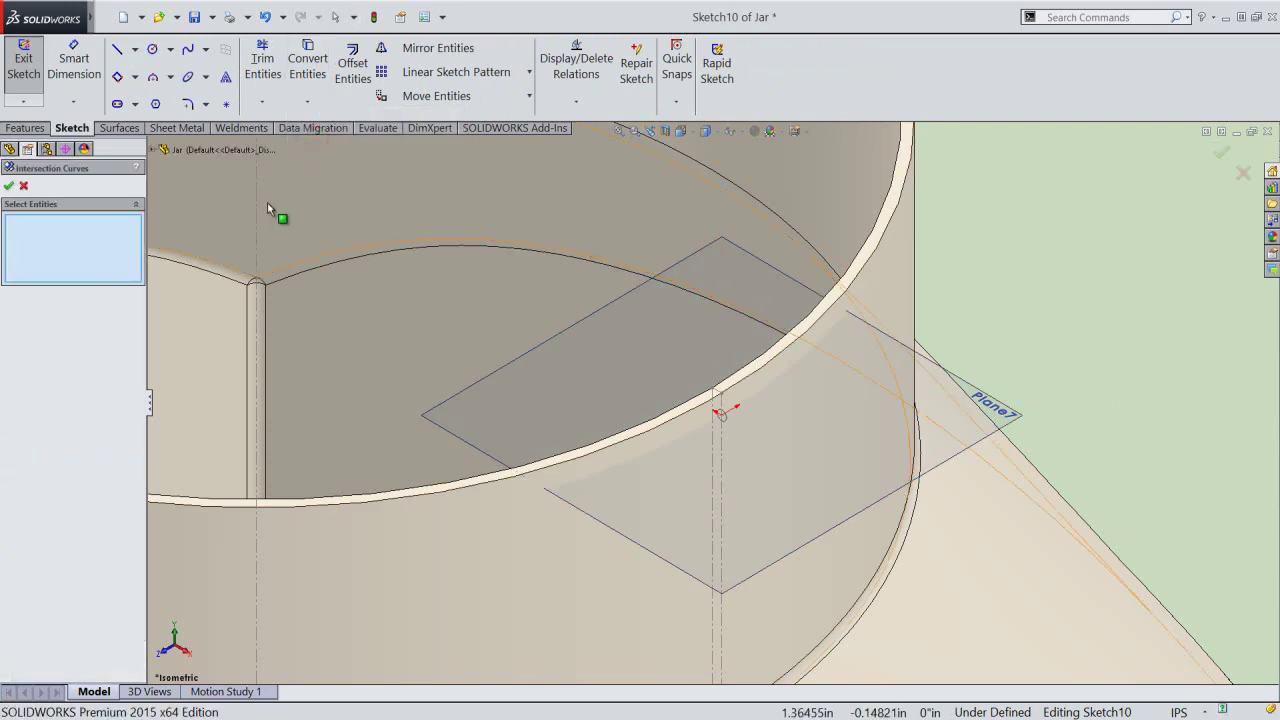
pyautogui.click(200, 149)
pyautogui.click(8, 187)
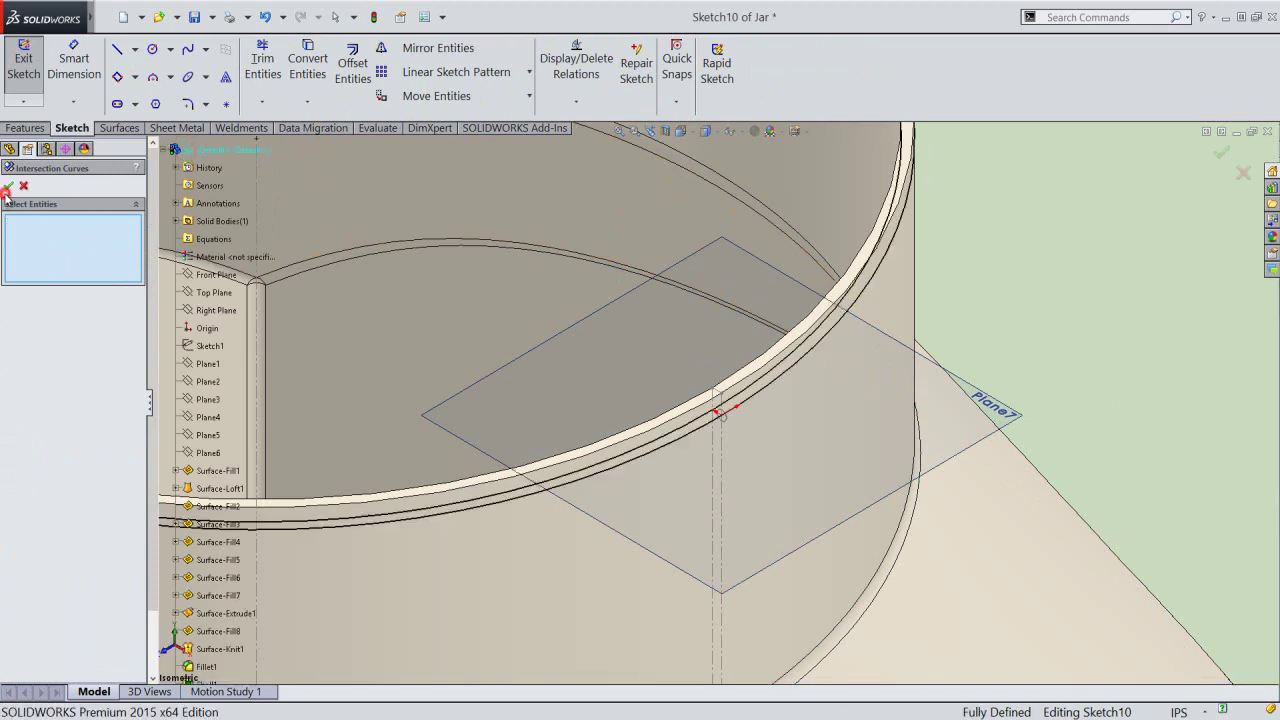
pyautogui.click(8, 187)
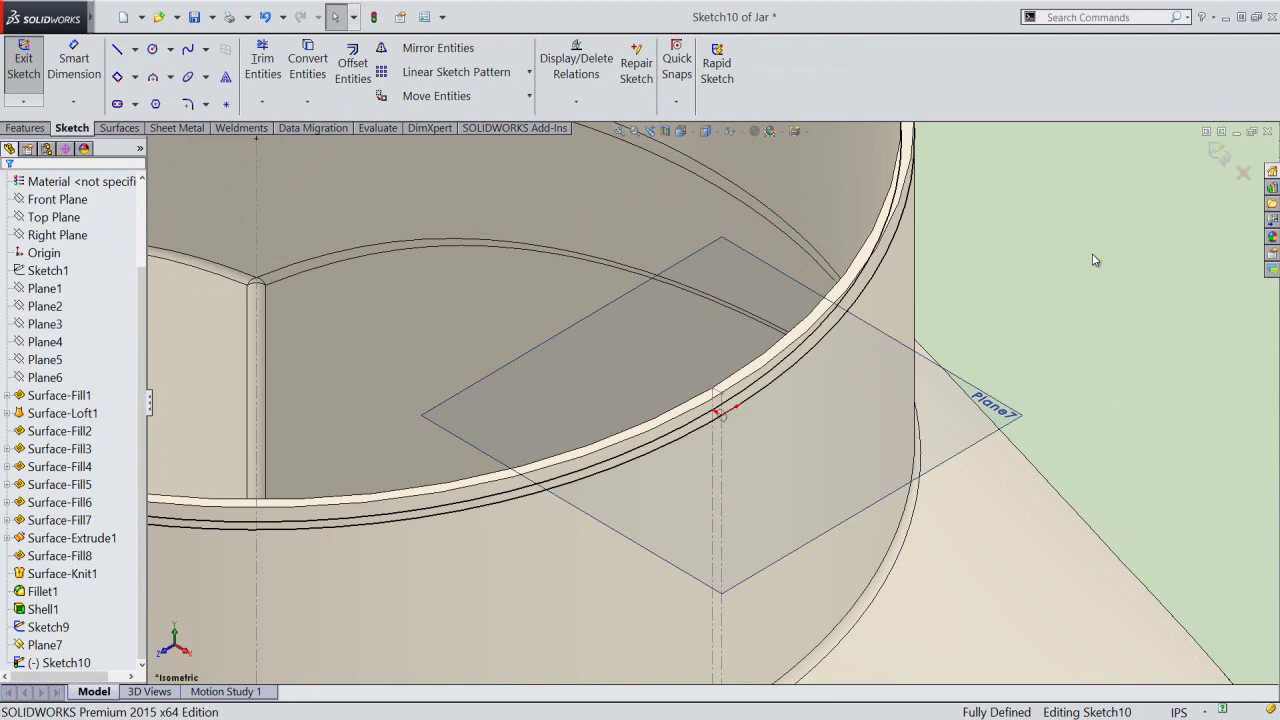
# From the top view, convert the rim circle into construction geometry.
pyautogui.click(680, 131)
pyautogui.click(666, 298)
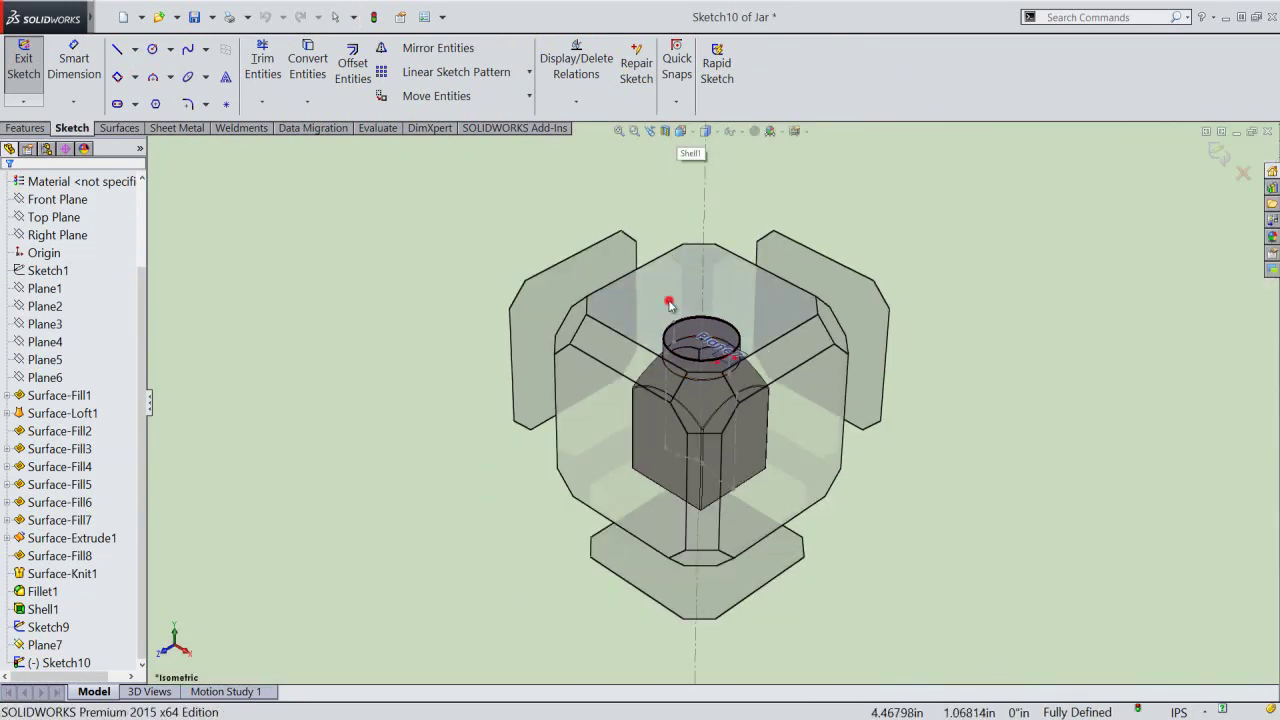
pyautogui.scroll(-2, 825, 553)
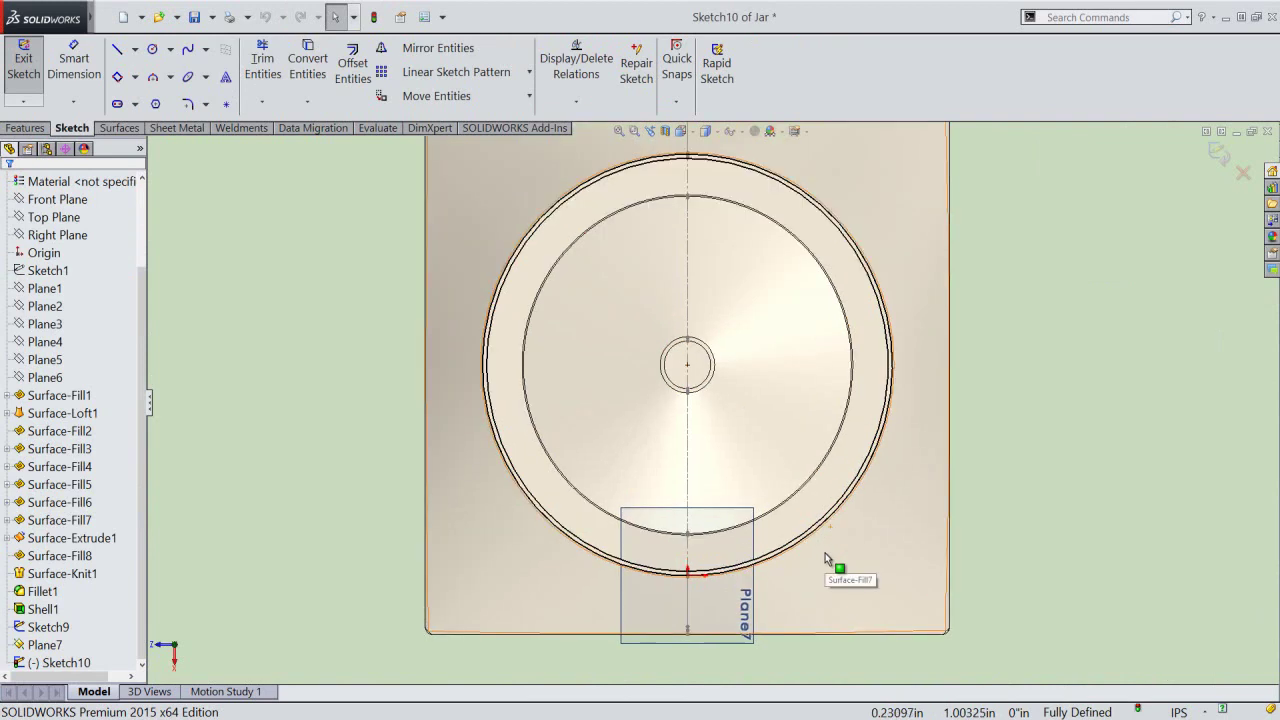
pyautogui.scroll(-3, 825, 553)
pyautogui.scroll(-3, 757, 531)
pyautogui.scroll(-1, 586, 513)
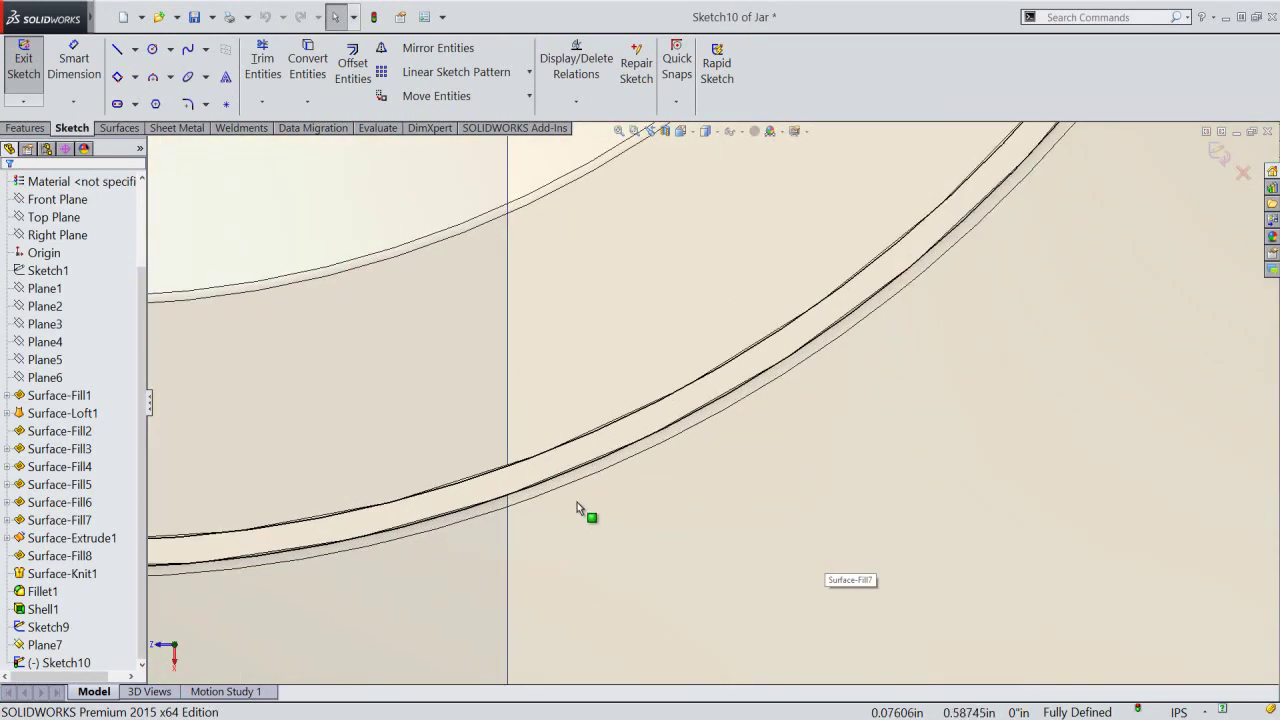
pyautogui.click(544, 451)
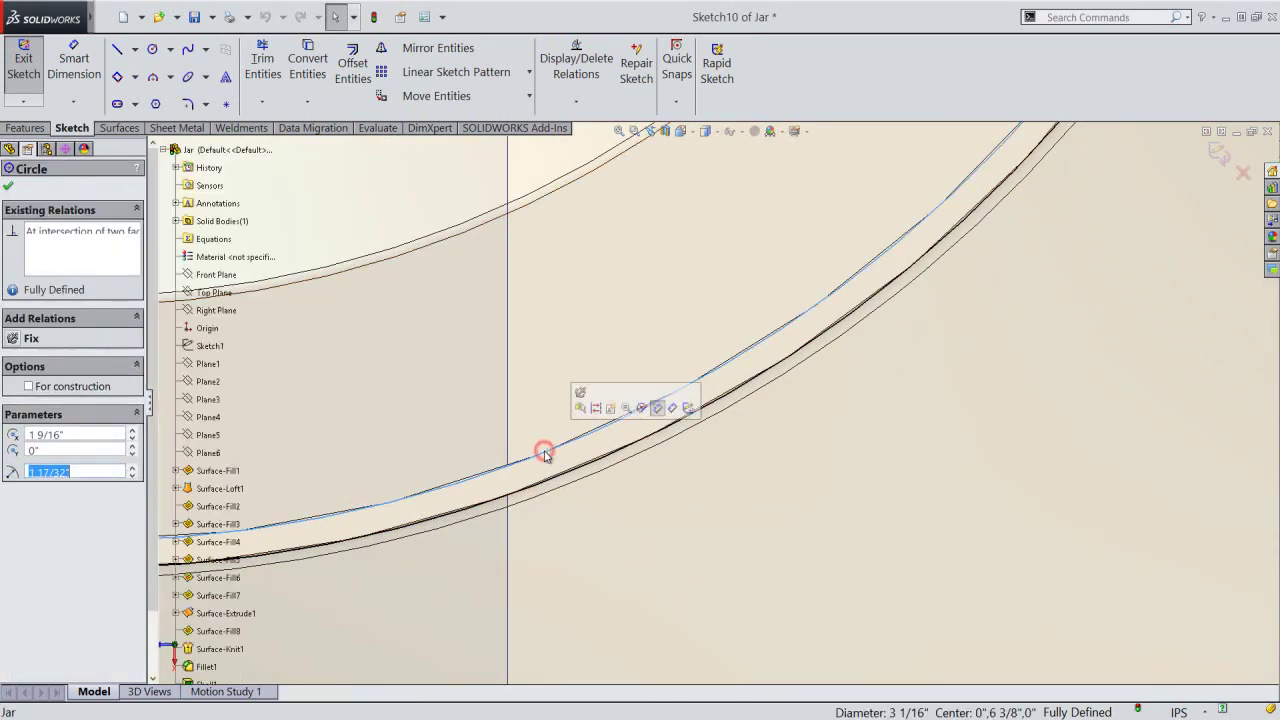
pyautogui.click(596, 410)
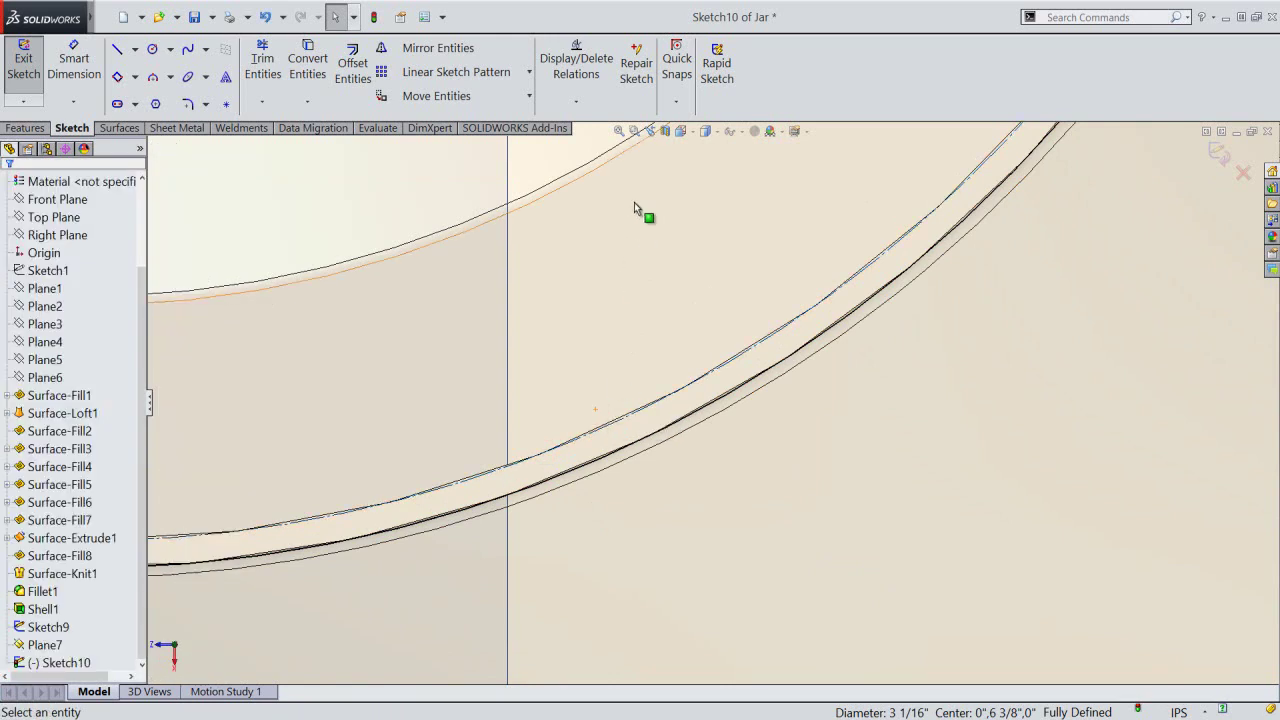
# Fit the jar in isometric view and exit Sketch10.
pyautogui.press('f')
pyautogui.click(681, 131)
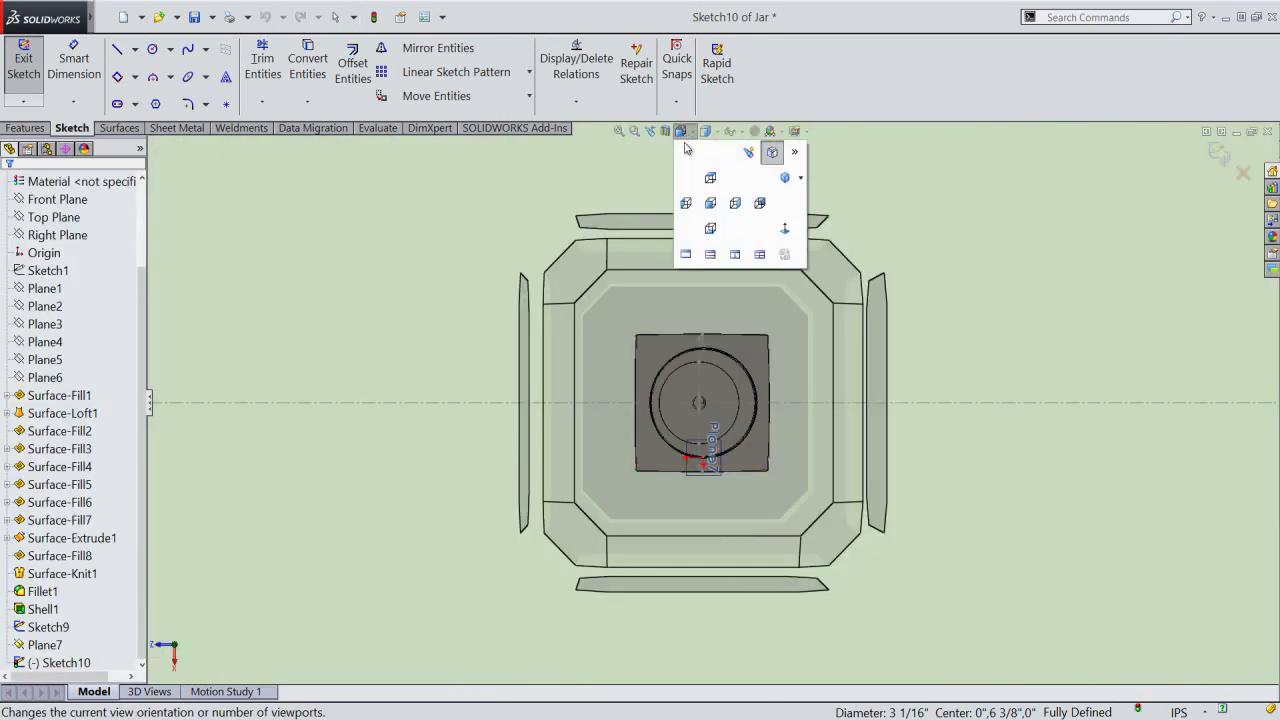
pyautogui.click(783, 178)
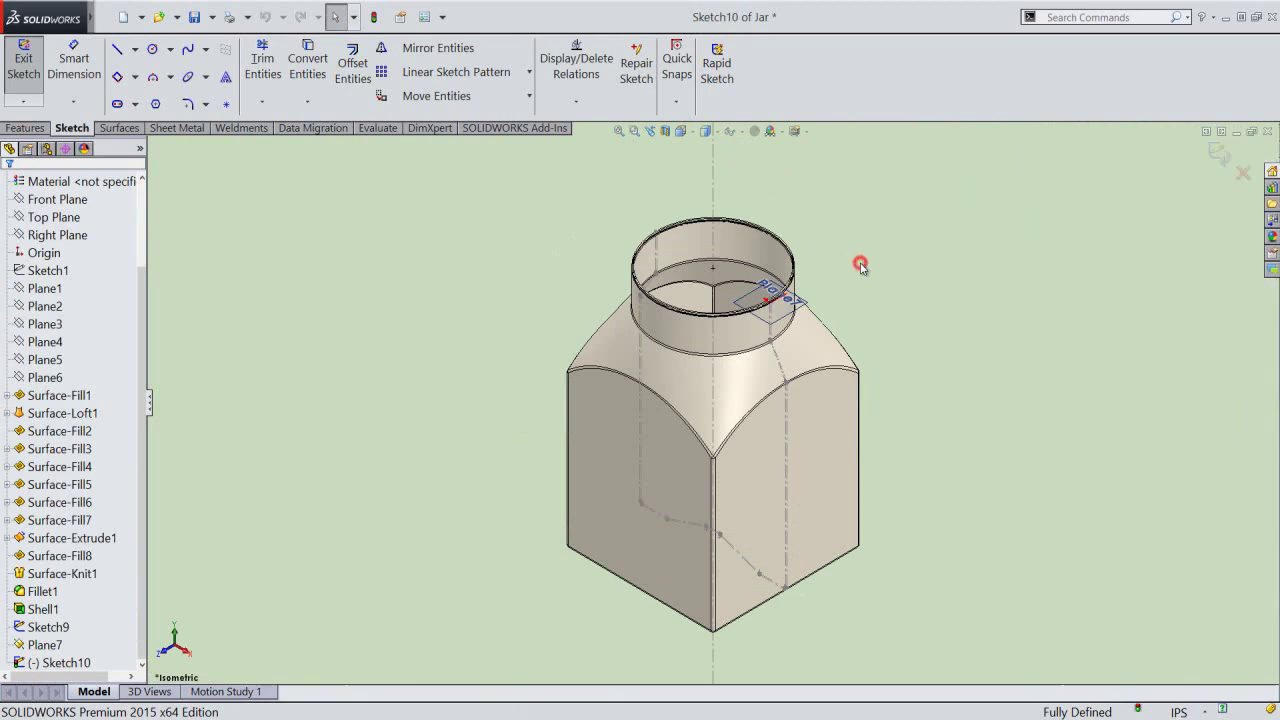
pyautogui.click(1218, 152)
# Hide Plane7 on the jar neck.
pyautogui.scroll(-4, 780, 305)
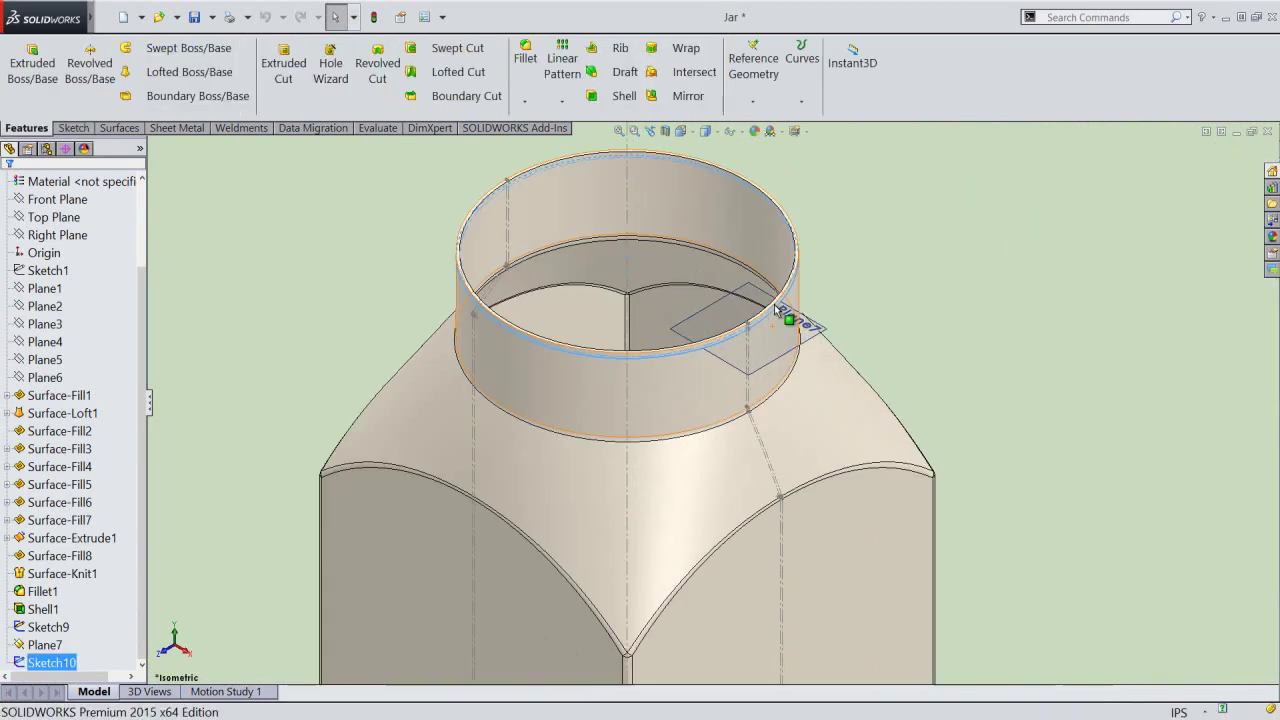
pyautogui.scroll(-3, 775, 315)
pyautogui.scroll(-3, 785, 340)
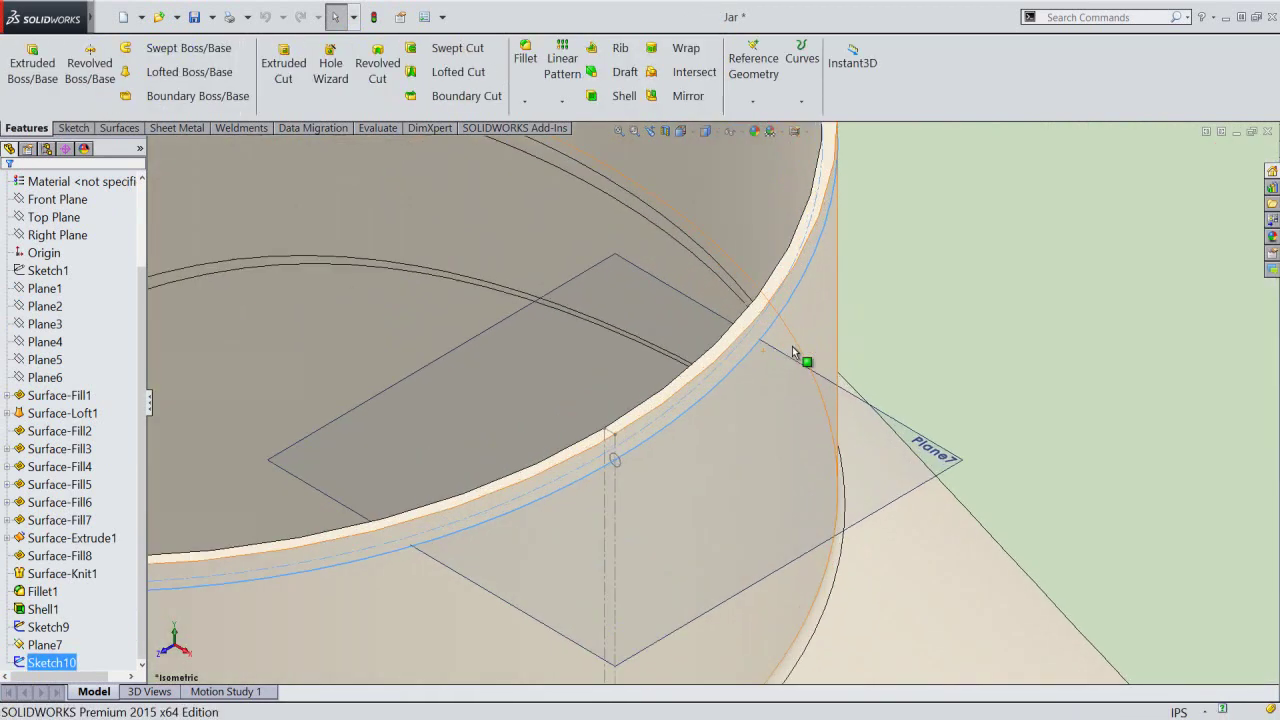
pyautogui.click(940, 452)
pyautogui.click(1008, 405)
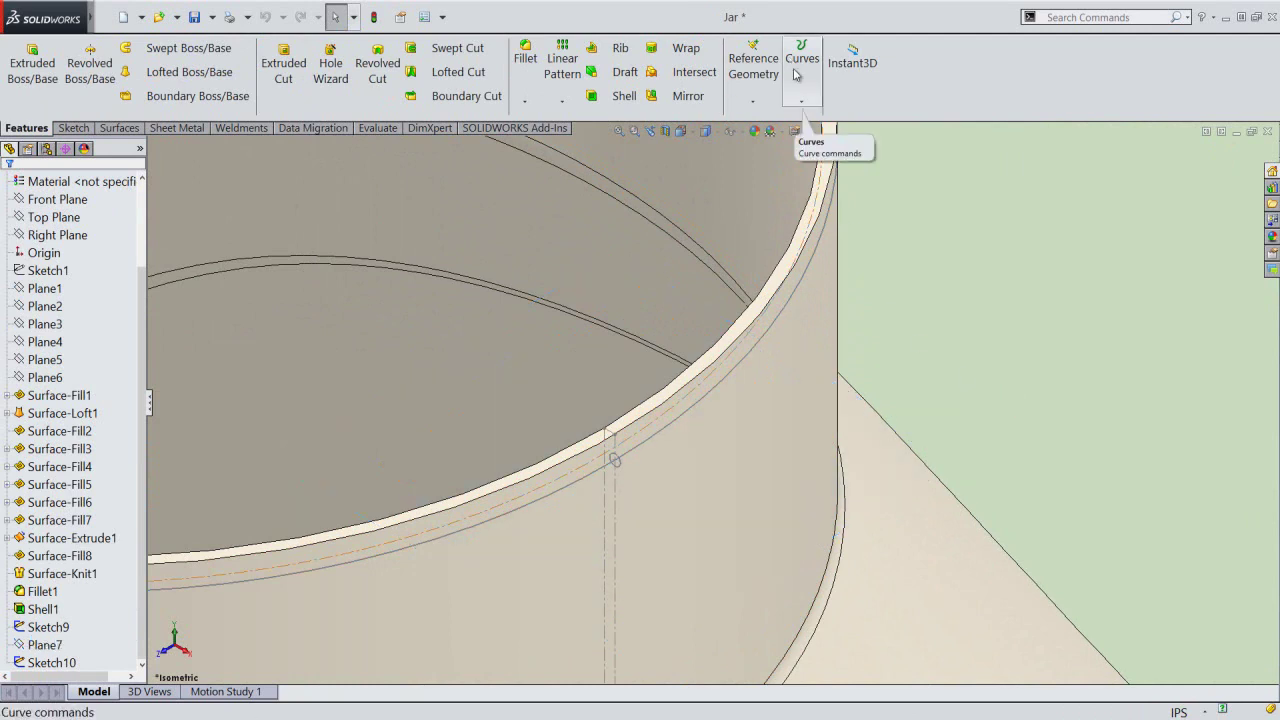
# Create a helix on the rim circle, defined by height 5/8" and 3 revolutions.
pyautogui.click(801, 101)
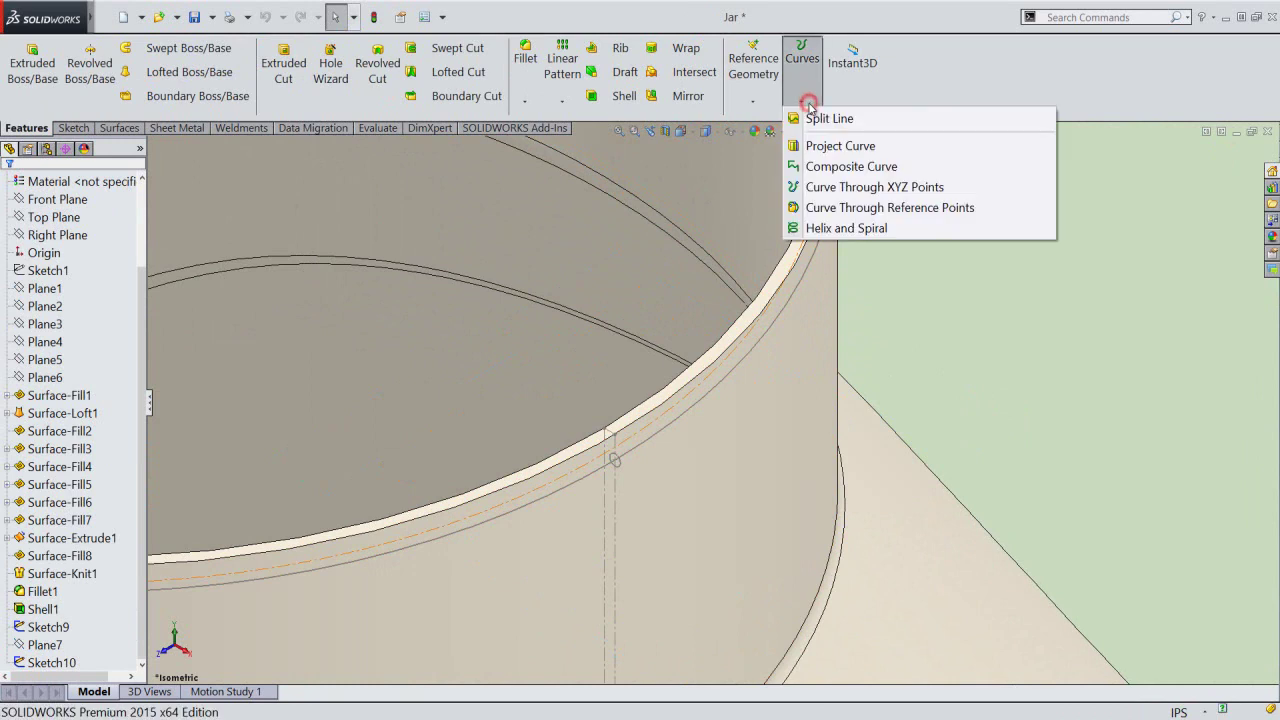
pyautogui.click(890, 230)
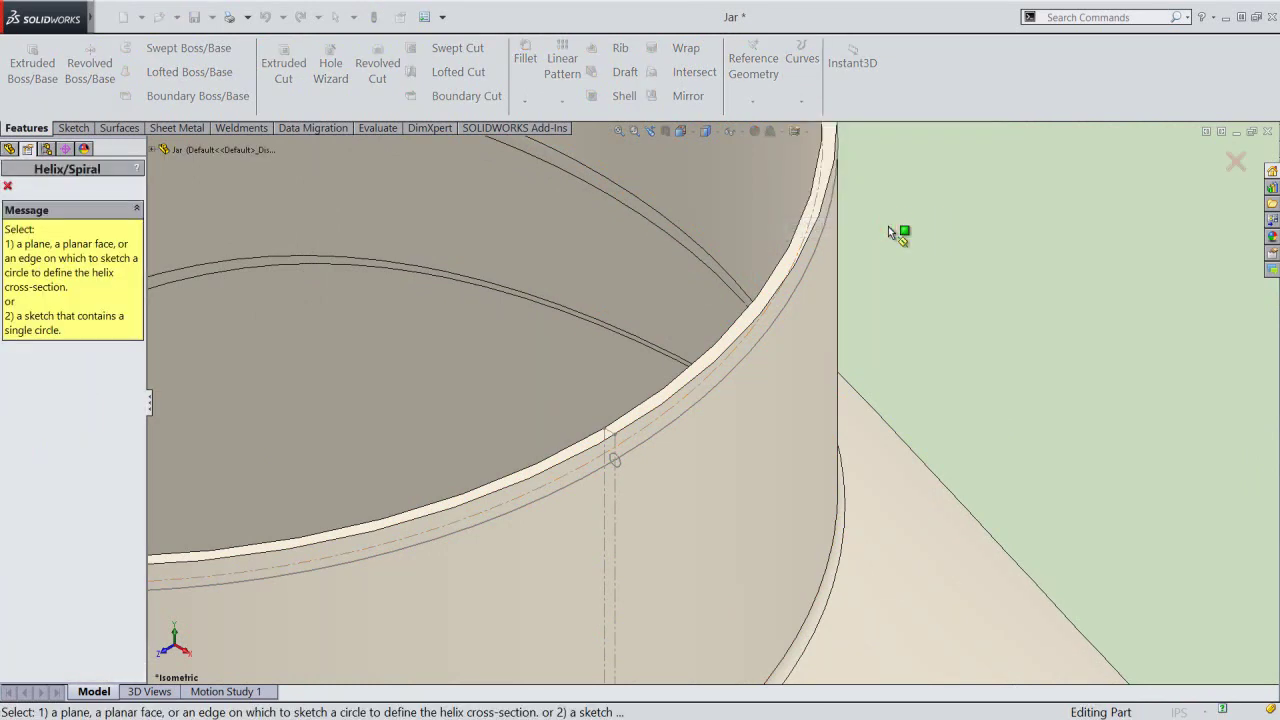
pyautogui.click(647, 441)
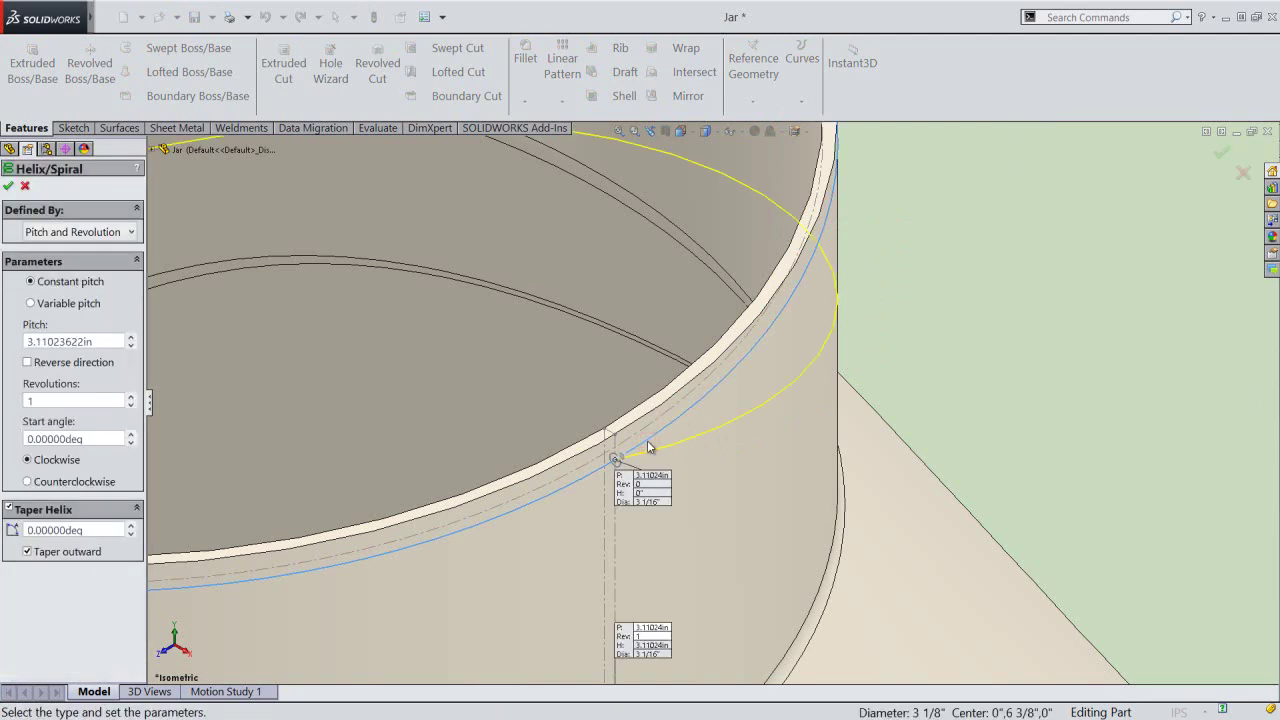
pyautogui.scroll(3, 785, 410)
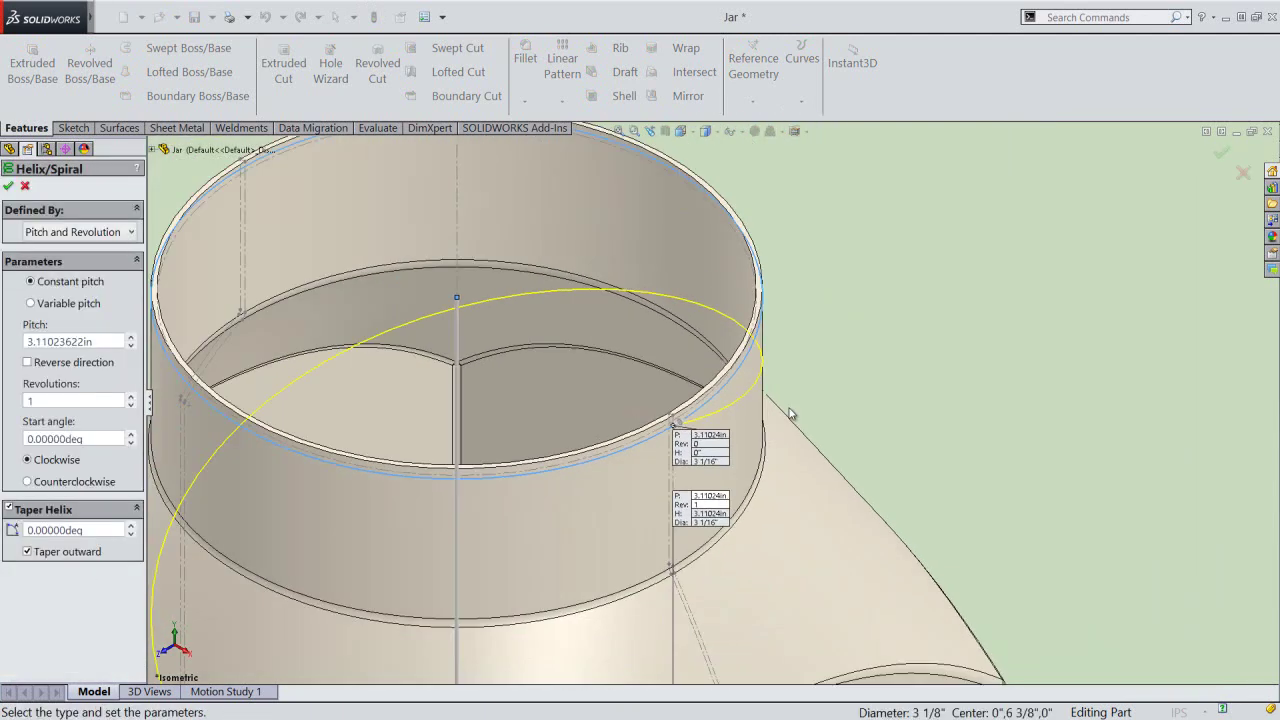
pyautogui.scroll(3, 707, 402)
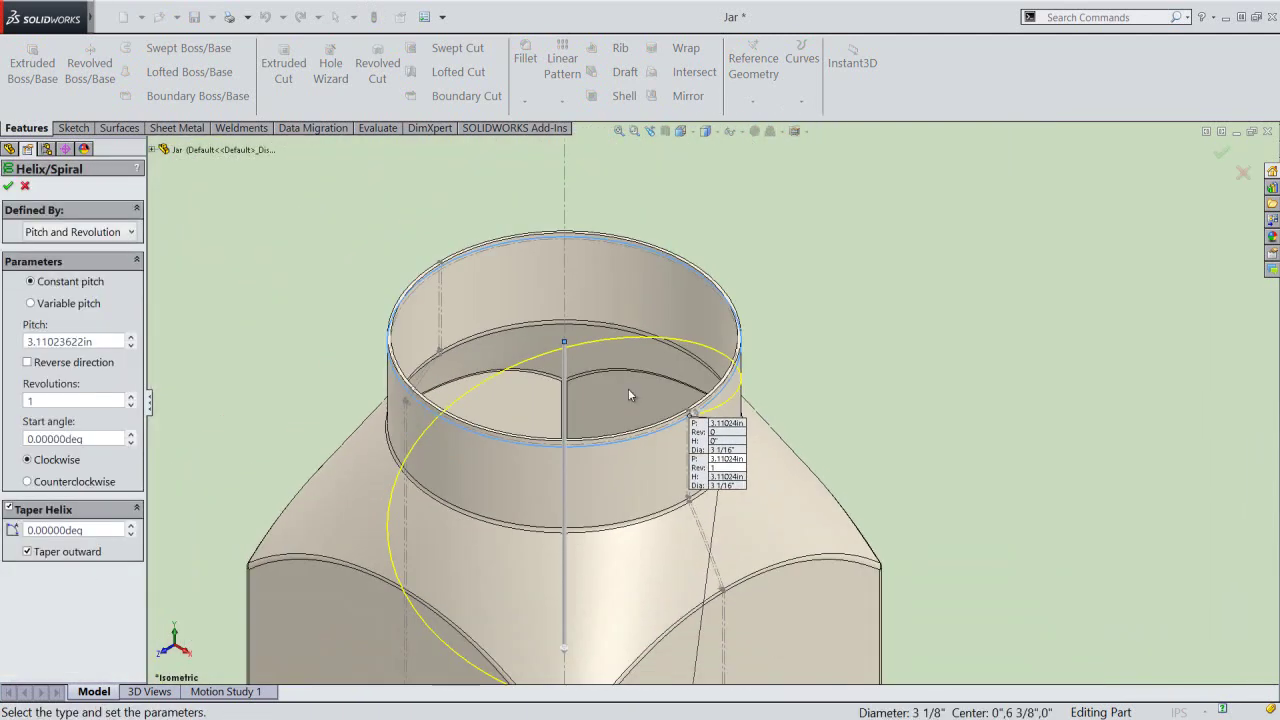
pyautogui.click(70, 232)
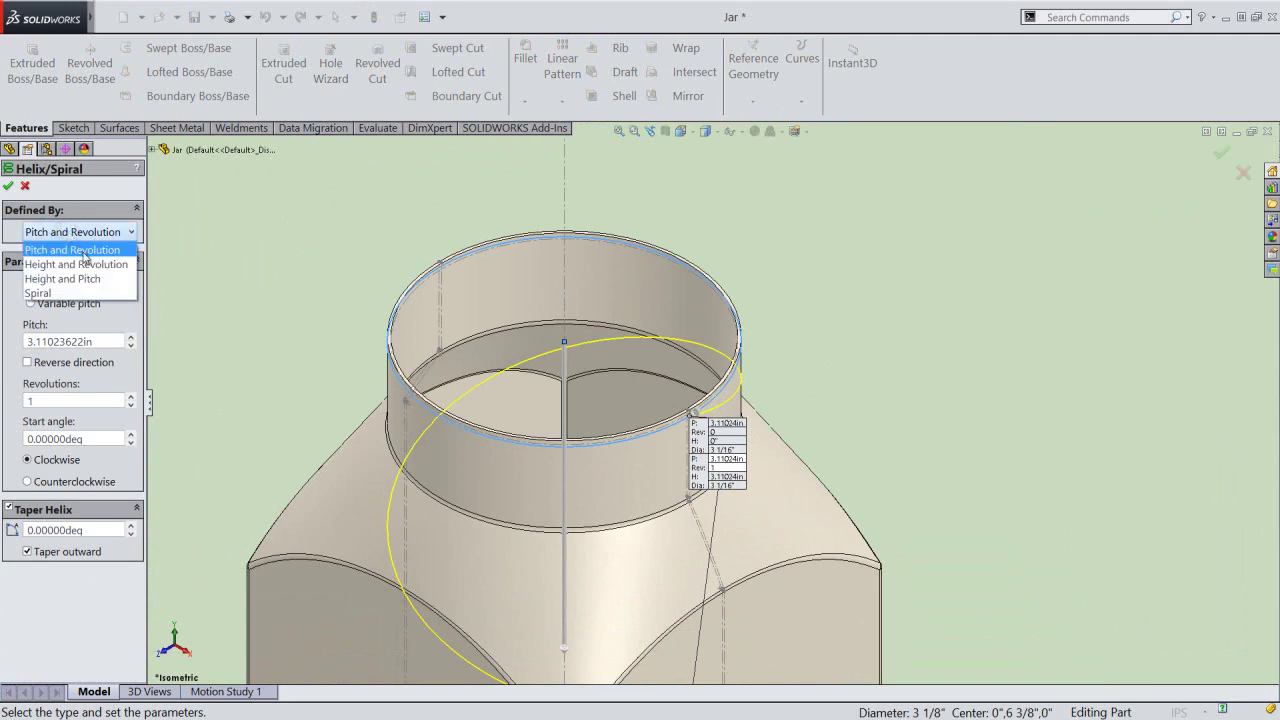
pyautogui.click(102, 265)
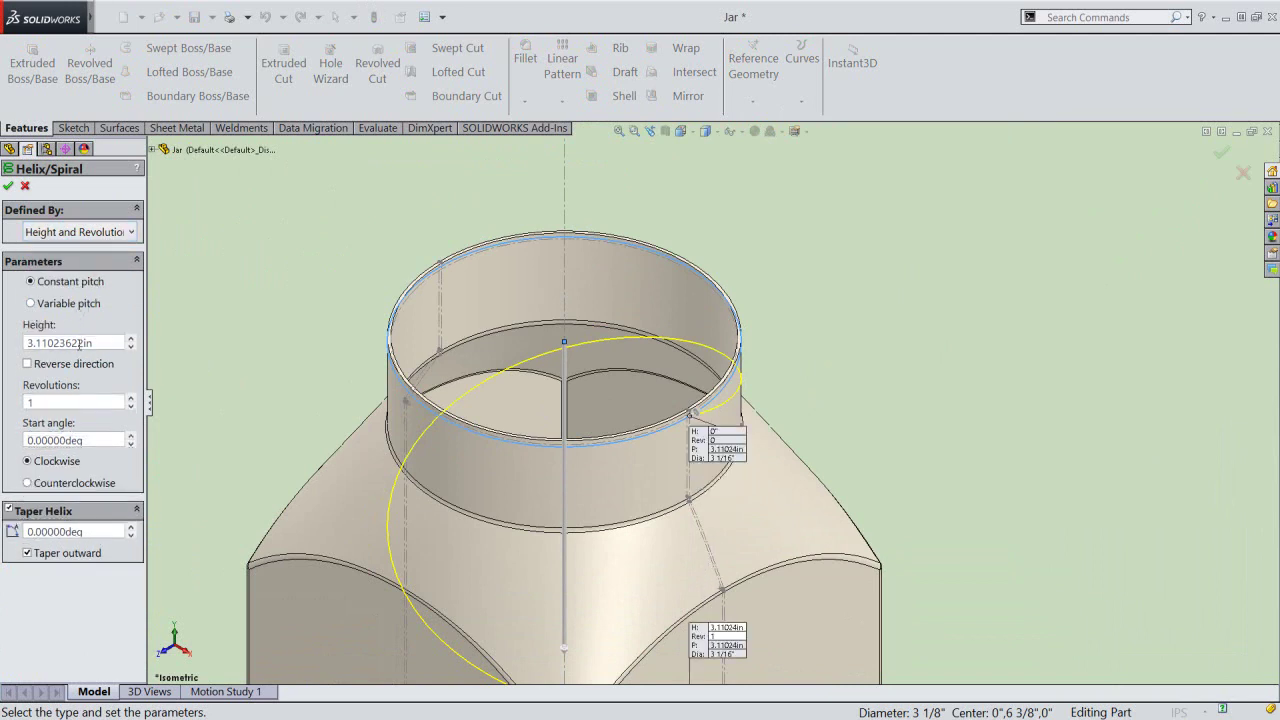
pyautogui.moveTo(97, 344); pyautogui.dragTo(30, 347)
pyautogui.write('5/8')
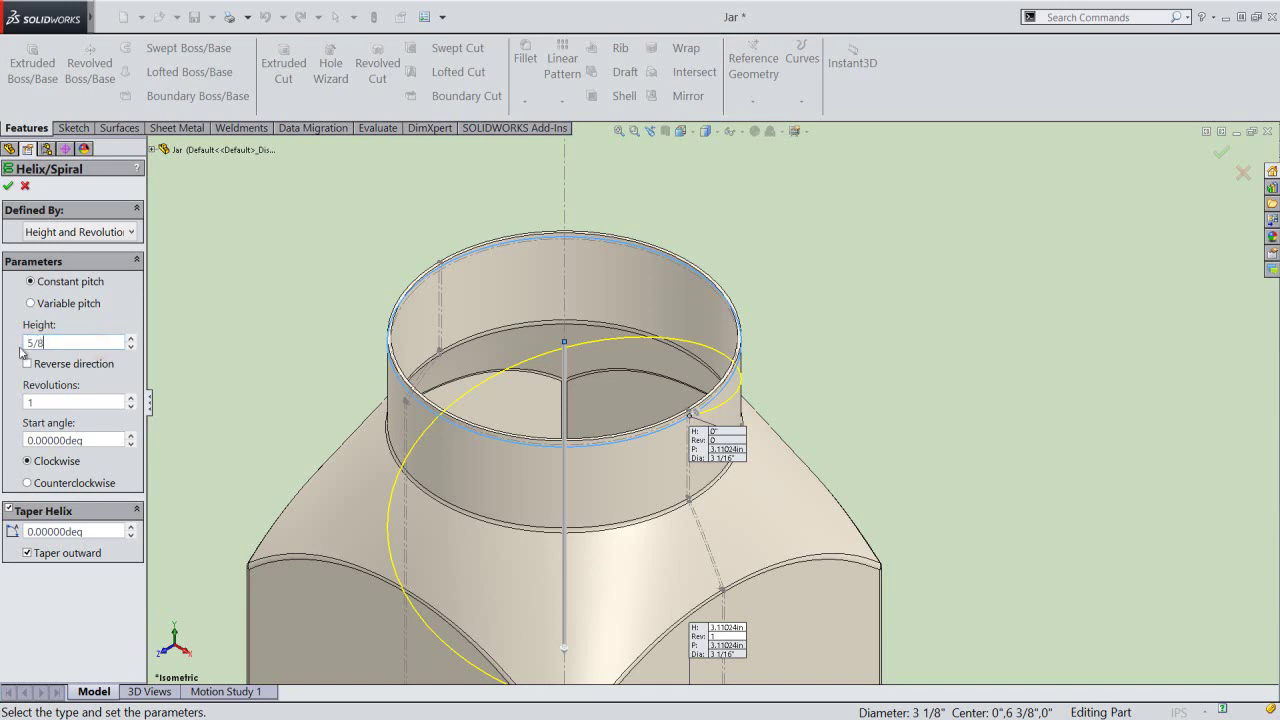
pyautogui.press('Return')
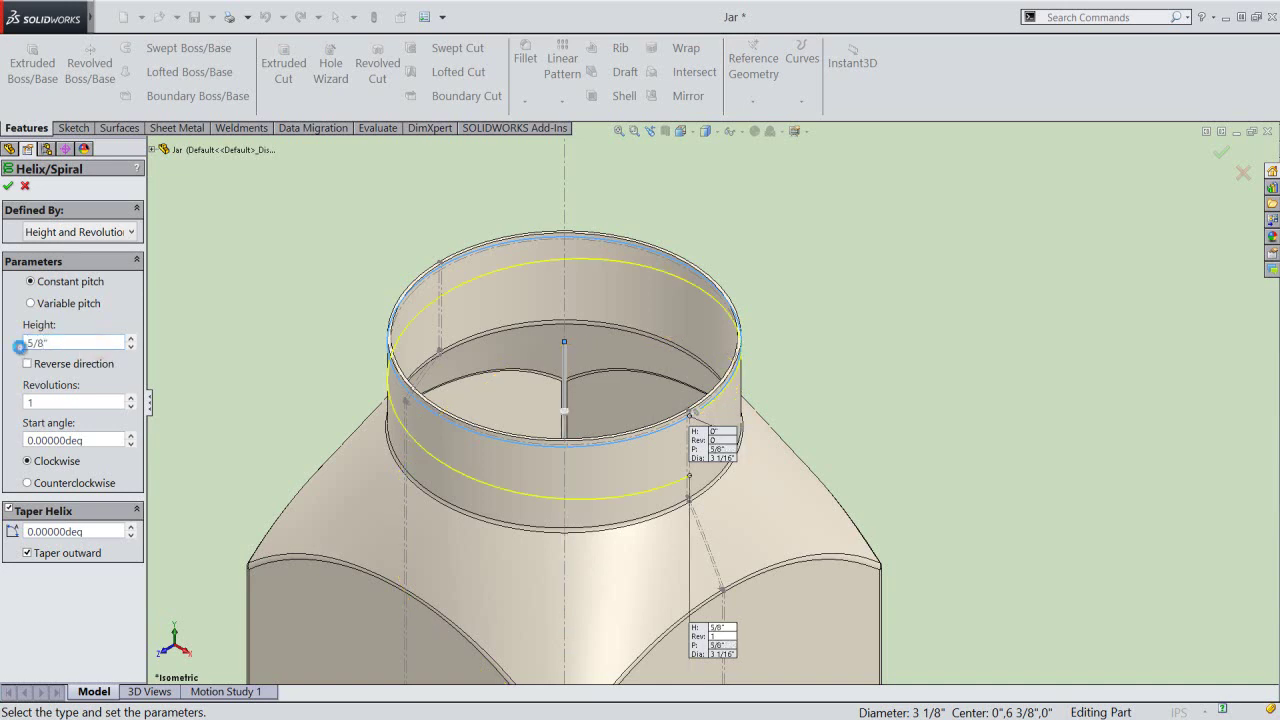
pyautogui.doubleClick(27, 403)
pyautogui.write('3')
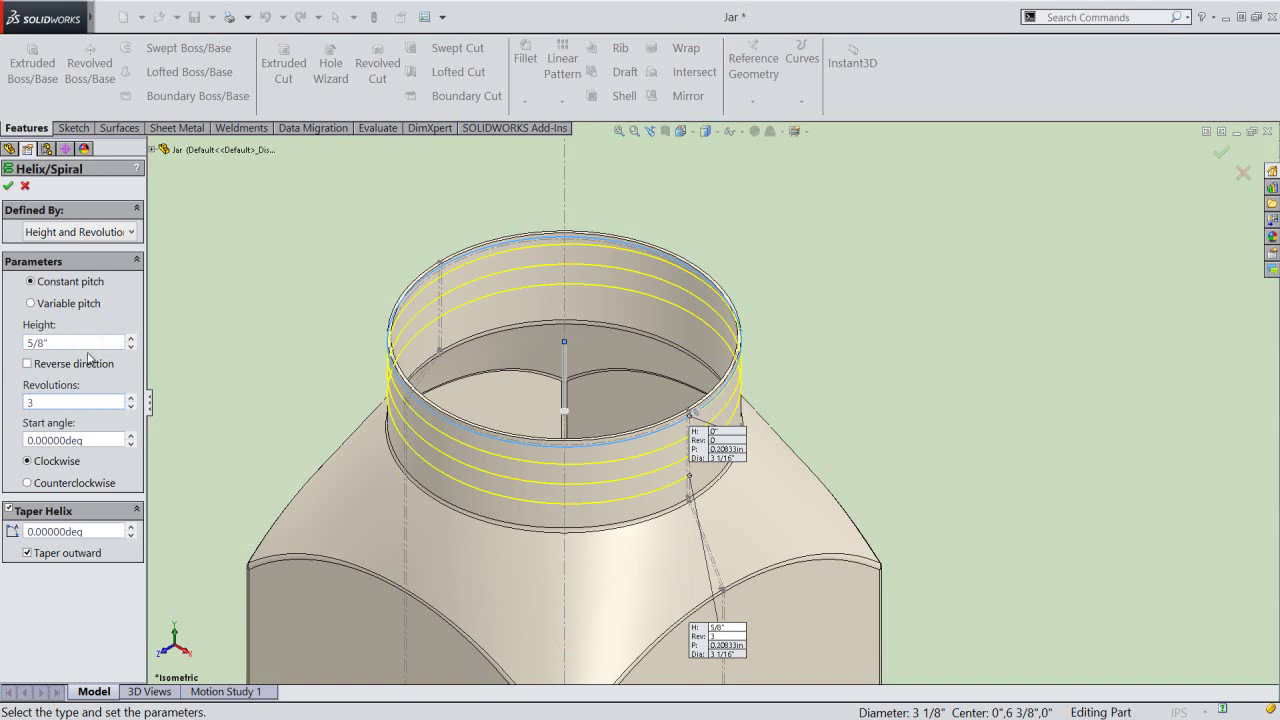
pyautogui.click(8, 188)
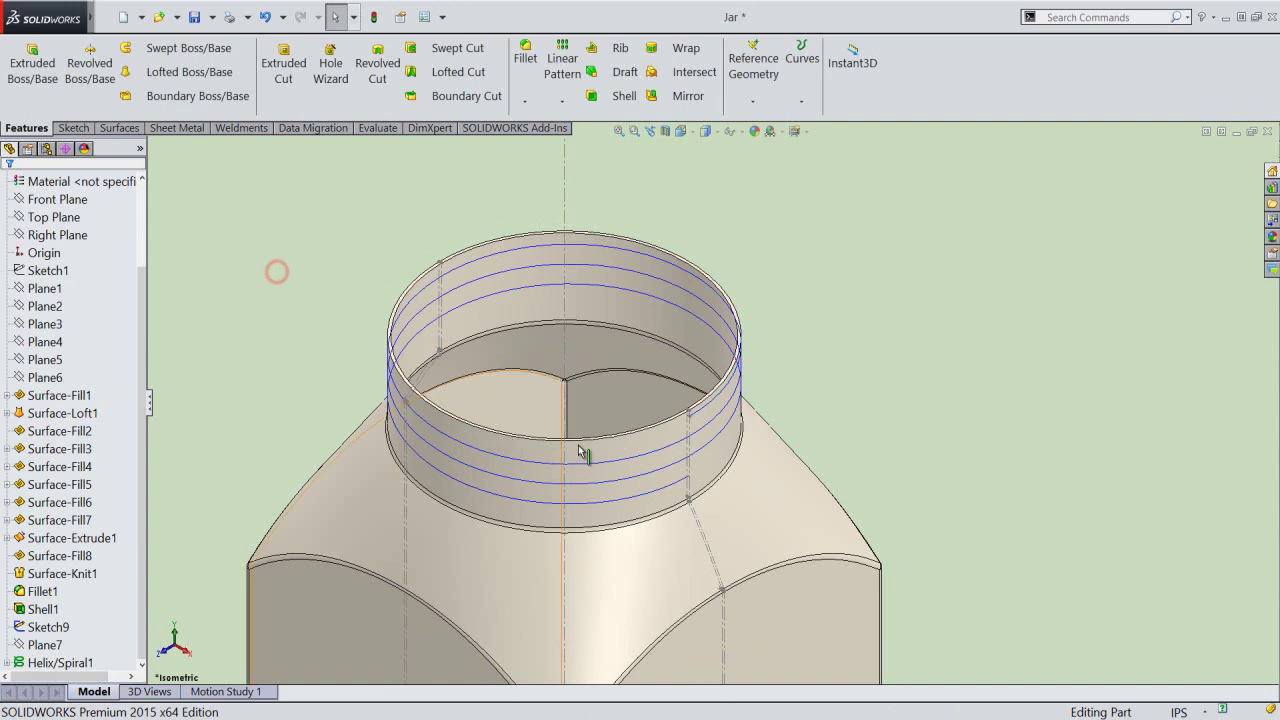
# Sweep the Sketch9 circle profile along Helix/Spiral1 to form the thread ridge, creating Sweep1.
pyautogui.scroll(-3, 700, 443)
pyautogui.scroll(-2, 694, 446)
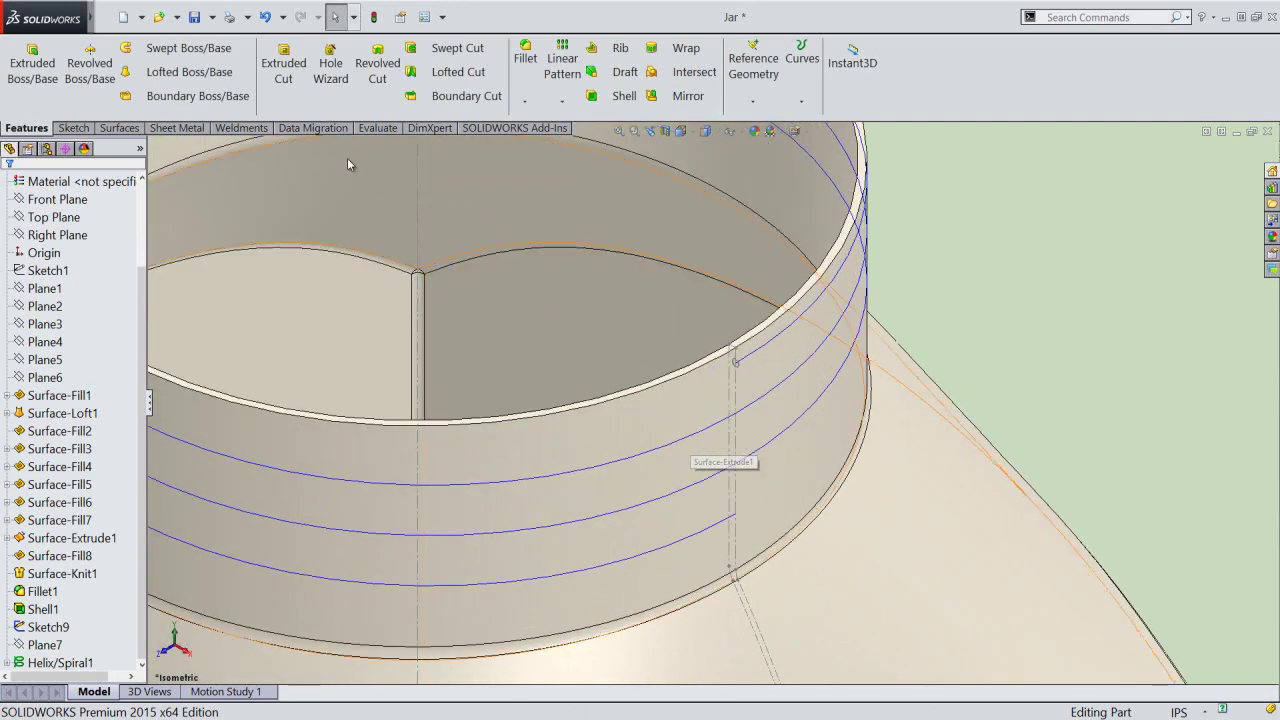
pyautogui.click(214, 52)
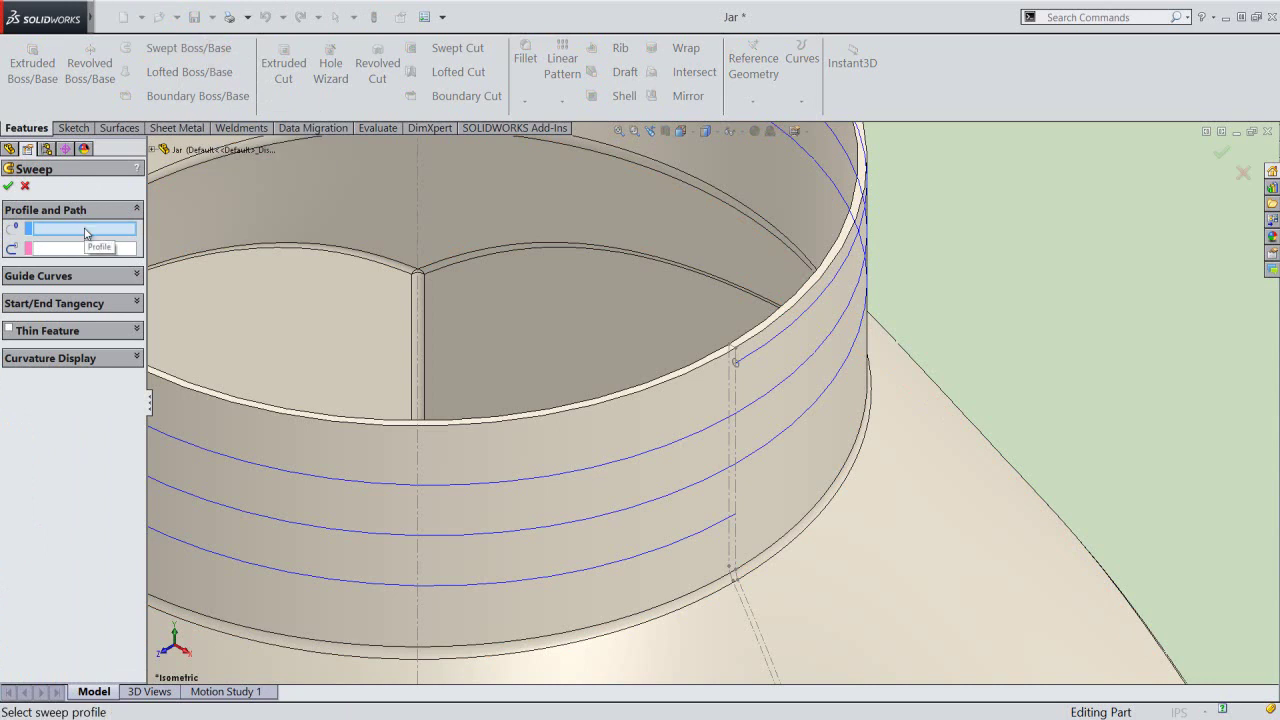
pyautogui.scroll(-2, 745, 377)
pyautogui.scroll(-3, 700, 380)
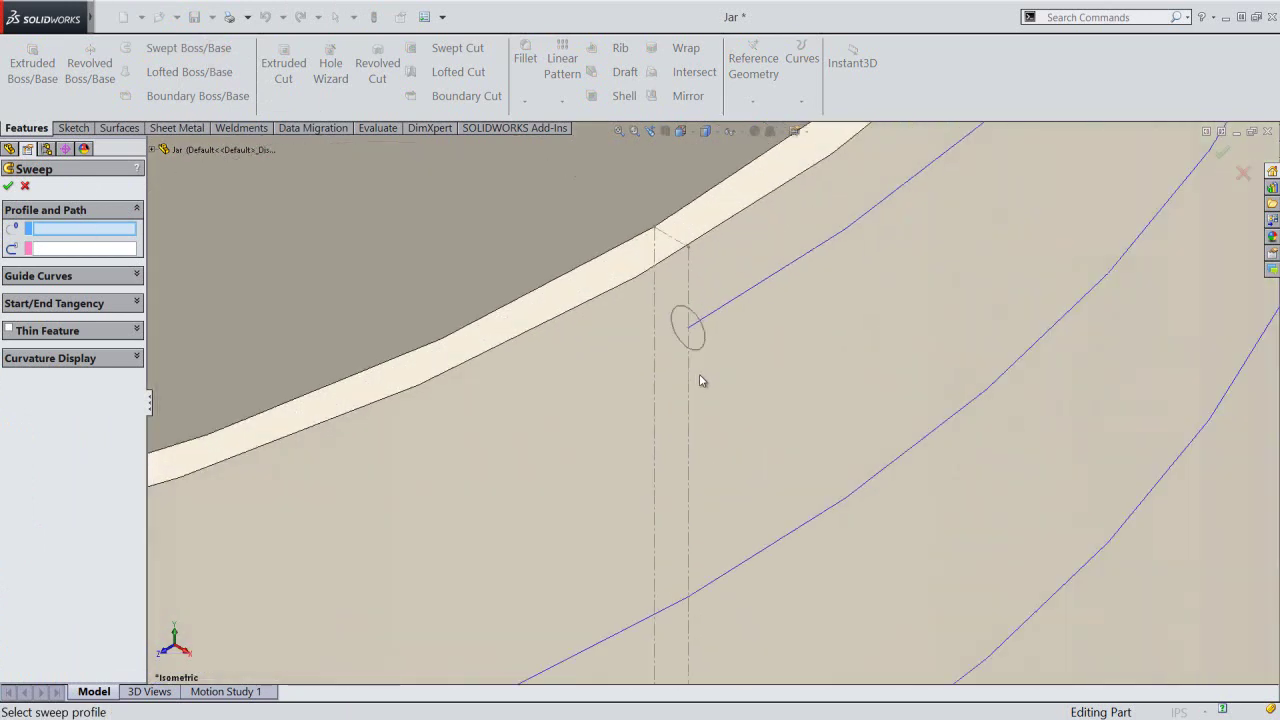
pyautogui.click(703, 350)
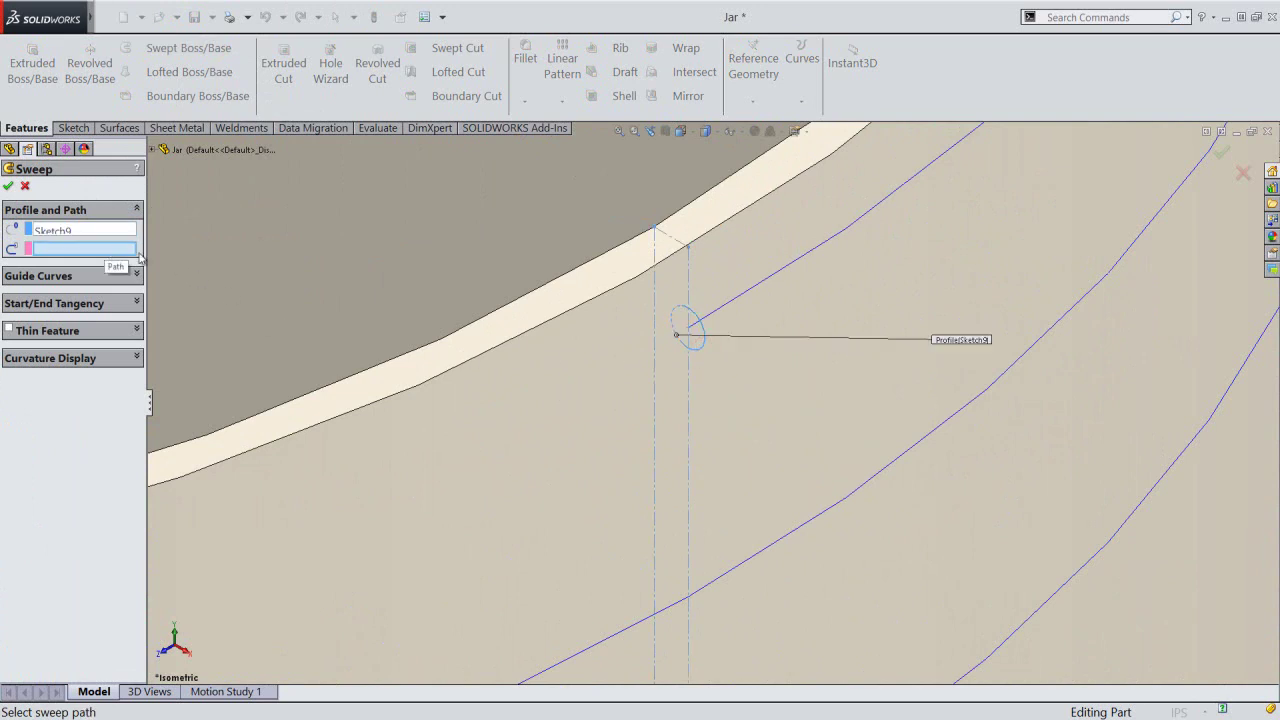
pyautogui.click(740, 306)
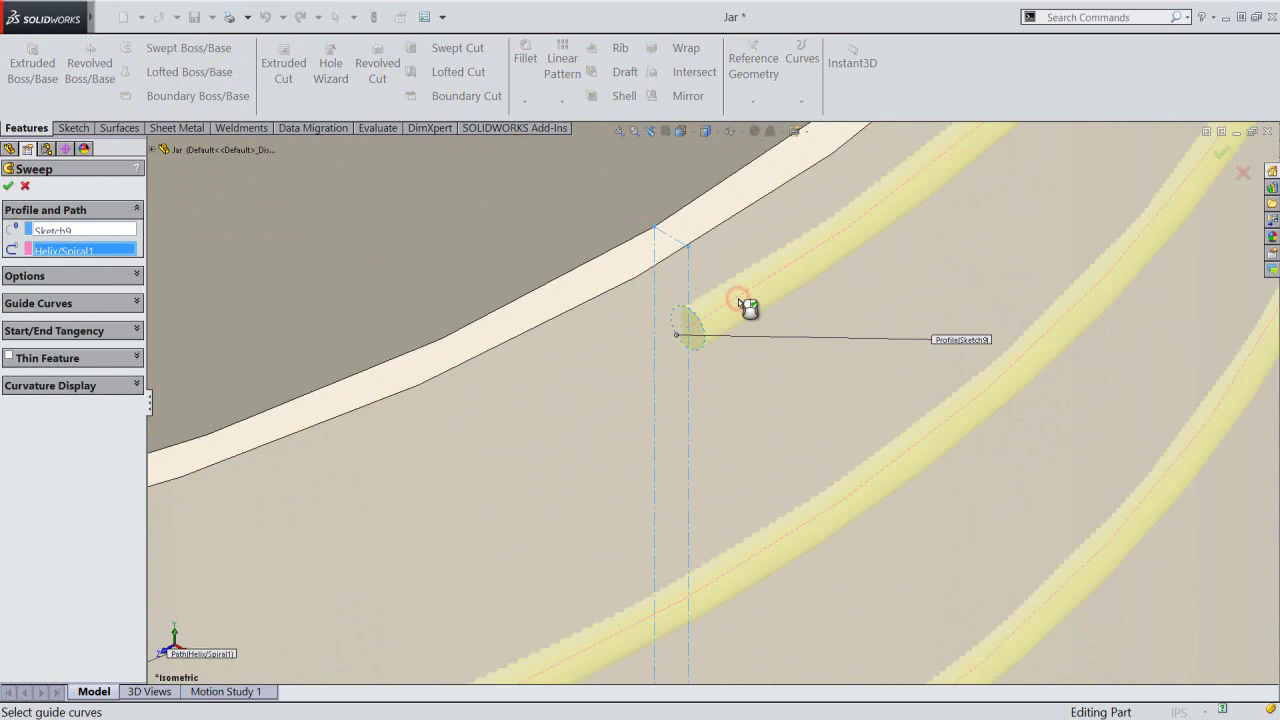
pyautogui.click(8, 186)
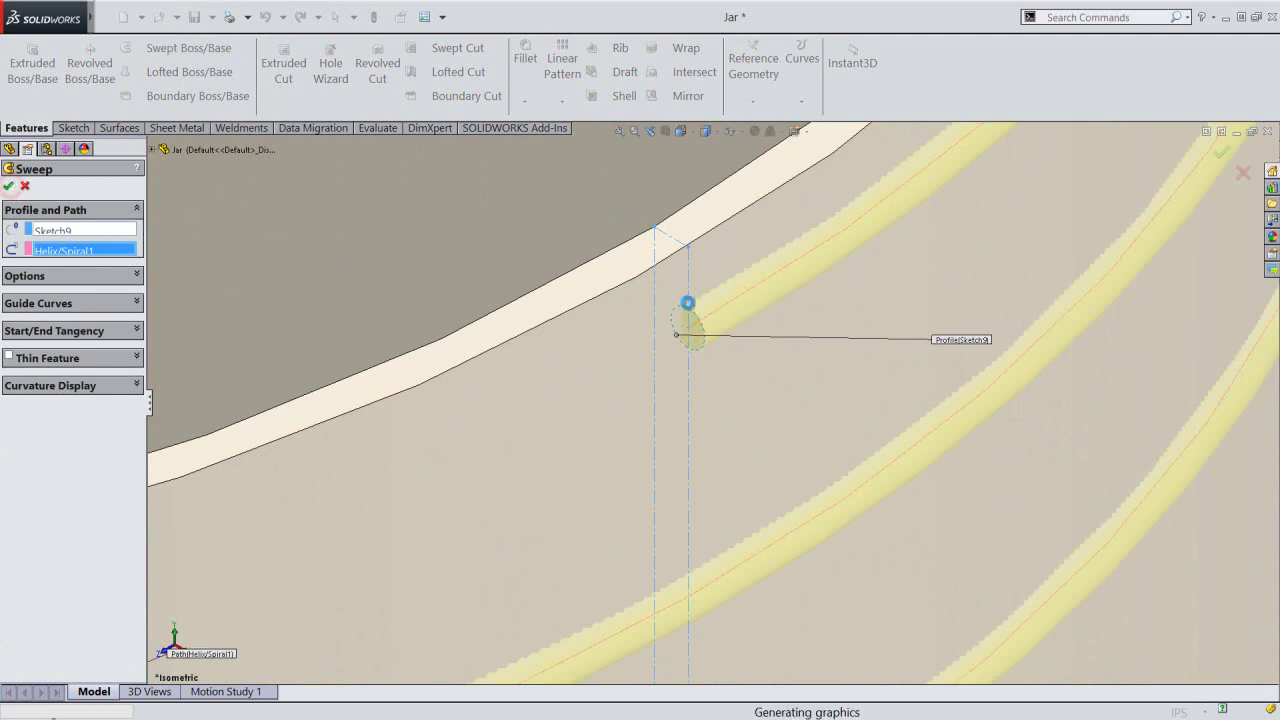
pyautogui.scroll(3, 965, 409)
pyautogui.scroll(3, 965, 409)
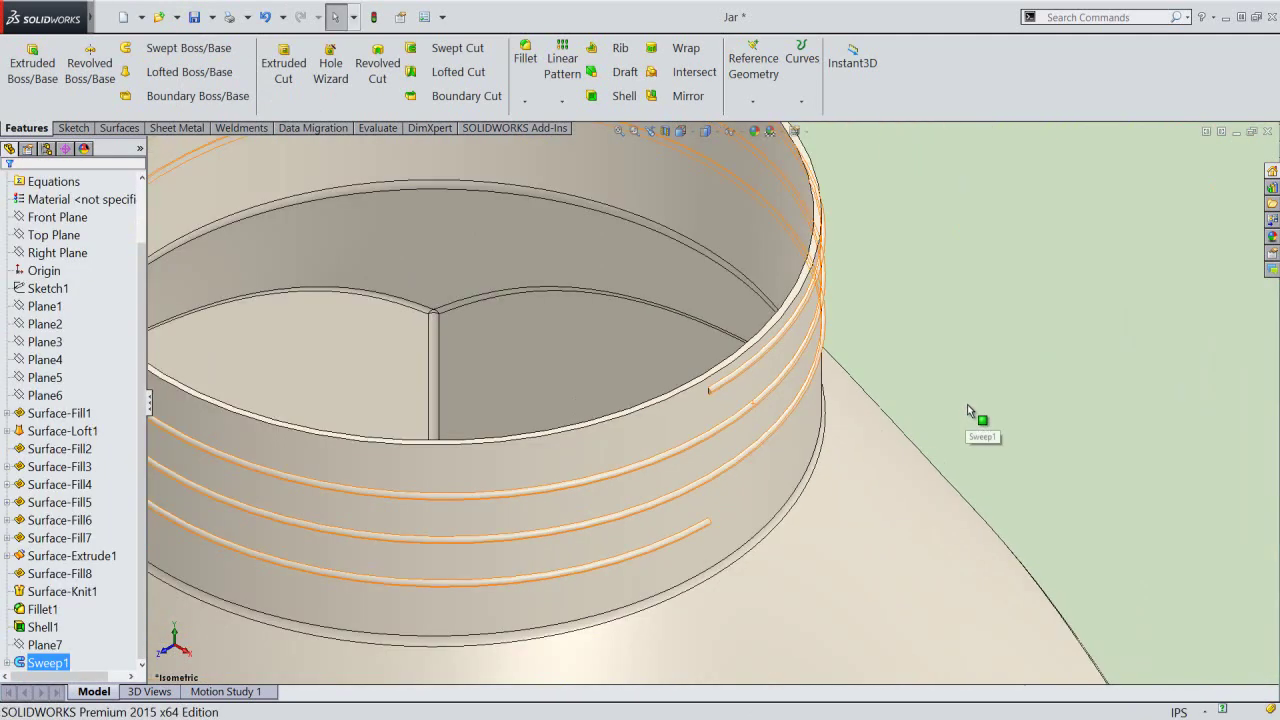
pyautogui.click(967, 404)
# Save the jar part and inspect a section cut through it.
pyautogui.click(617, 131)
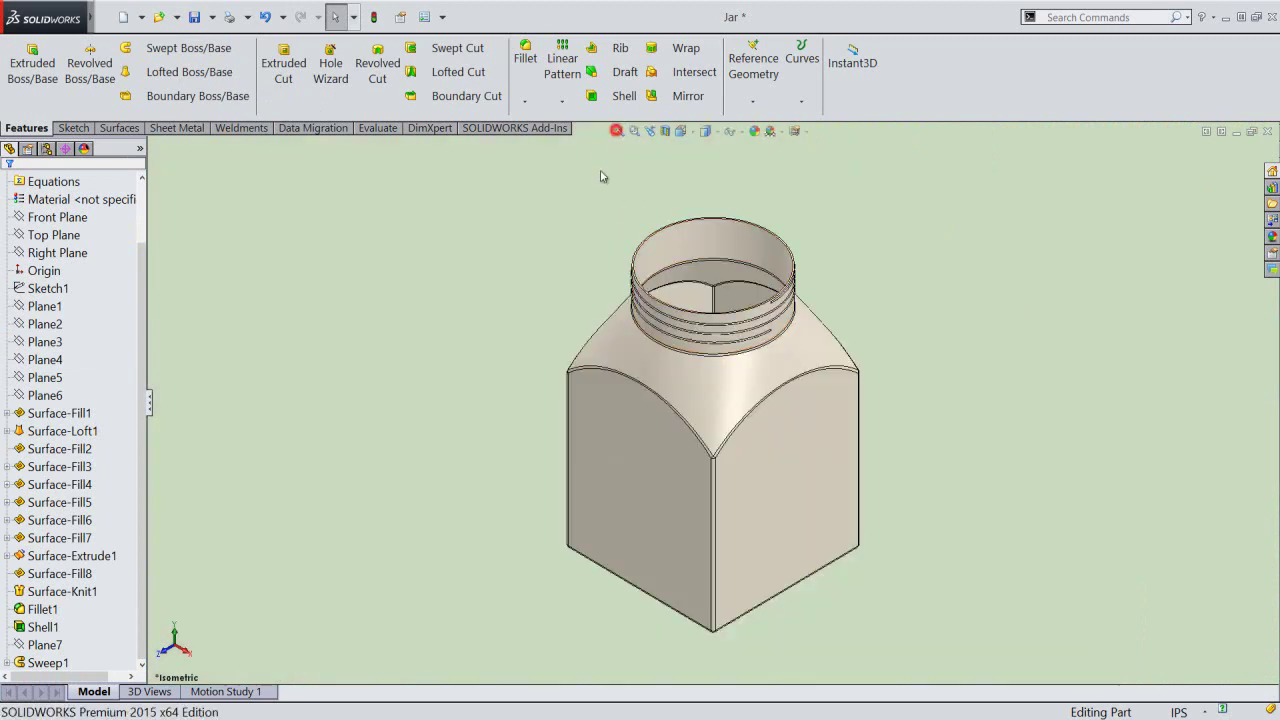
pyautogui.click(194, 17)
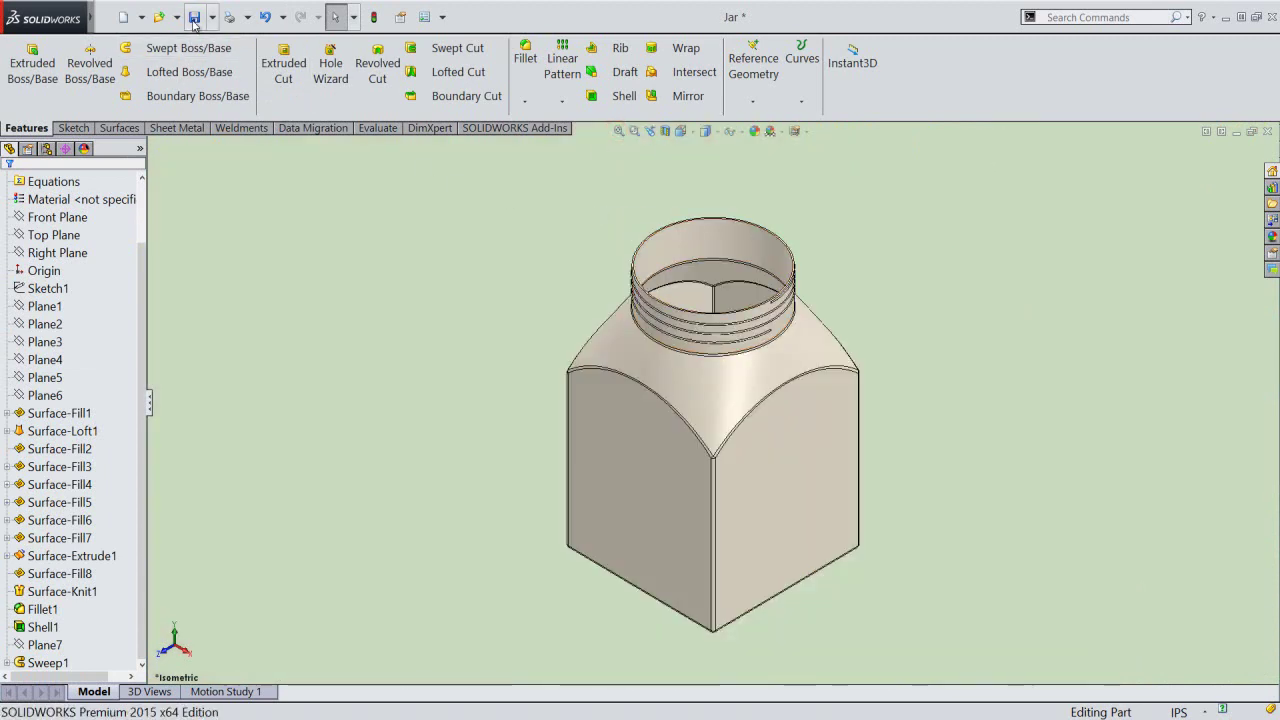
pyautogui.click(402, 258)
pyautogui.click(666, 131)
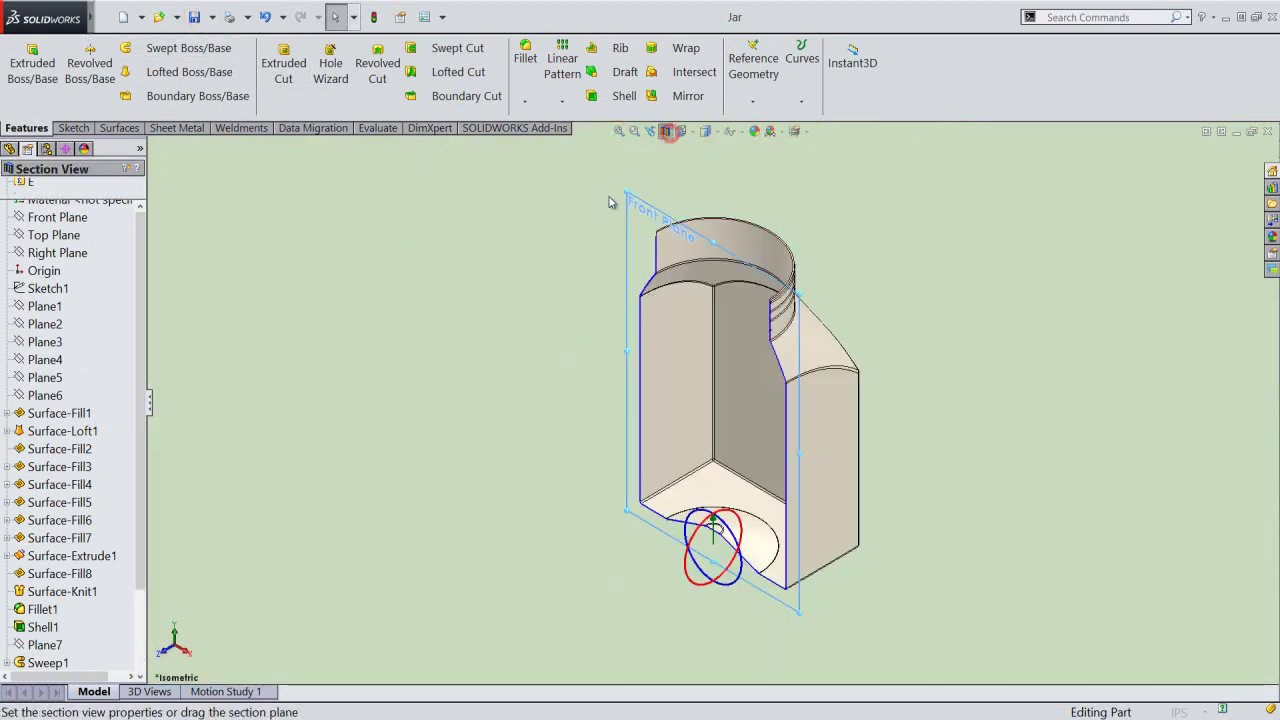
pyautogui.click(7, 186)
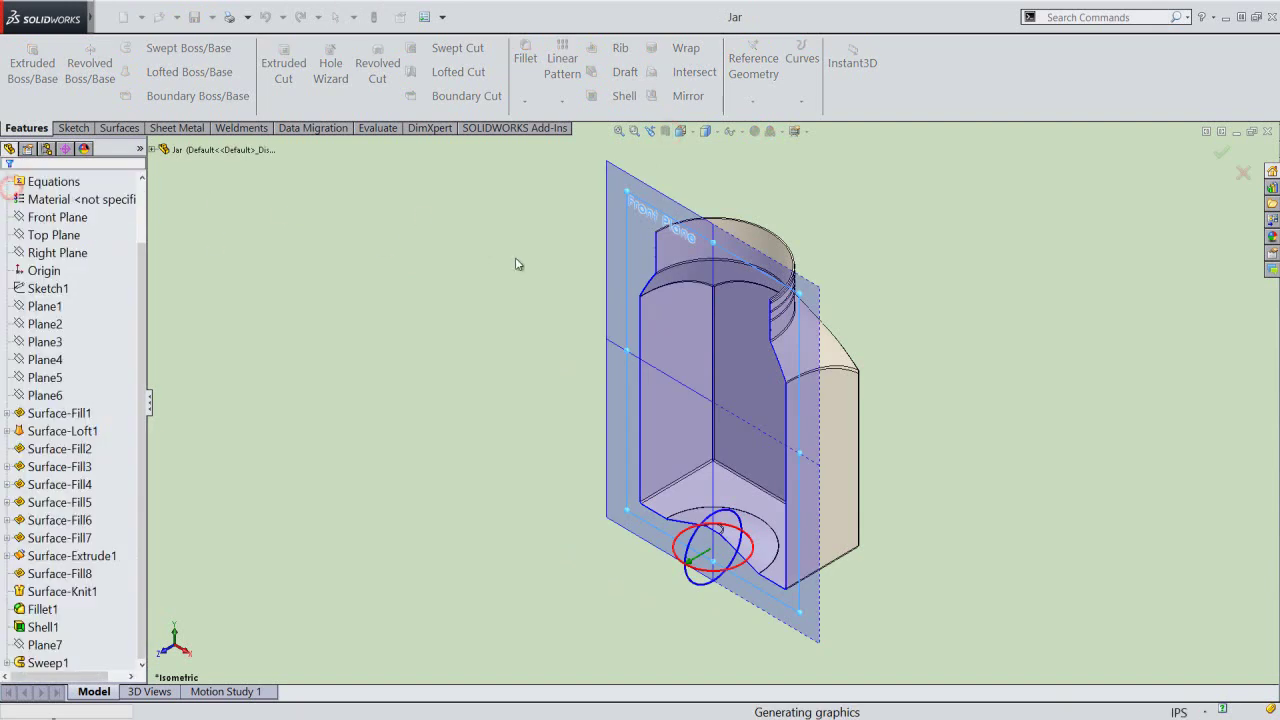
pyautogui.scroll(-4, 760, 310)
pyautogui.scroll(-2, 772, 322)
pyautogui.scroll(-2, 770, 350)
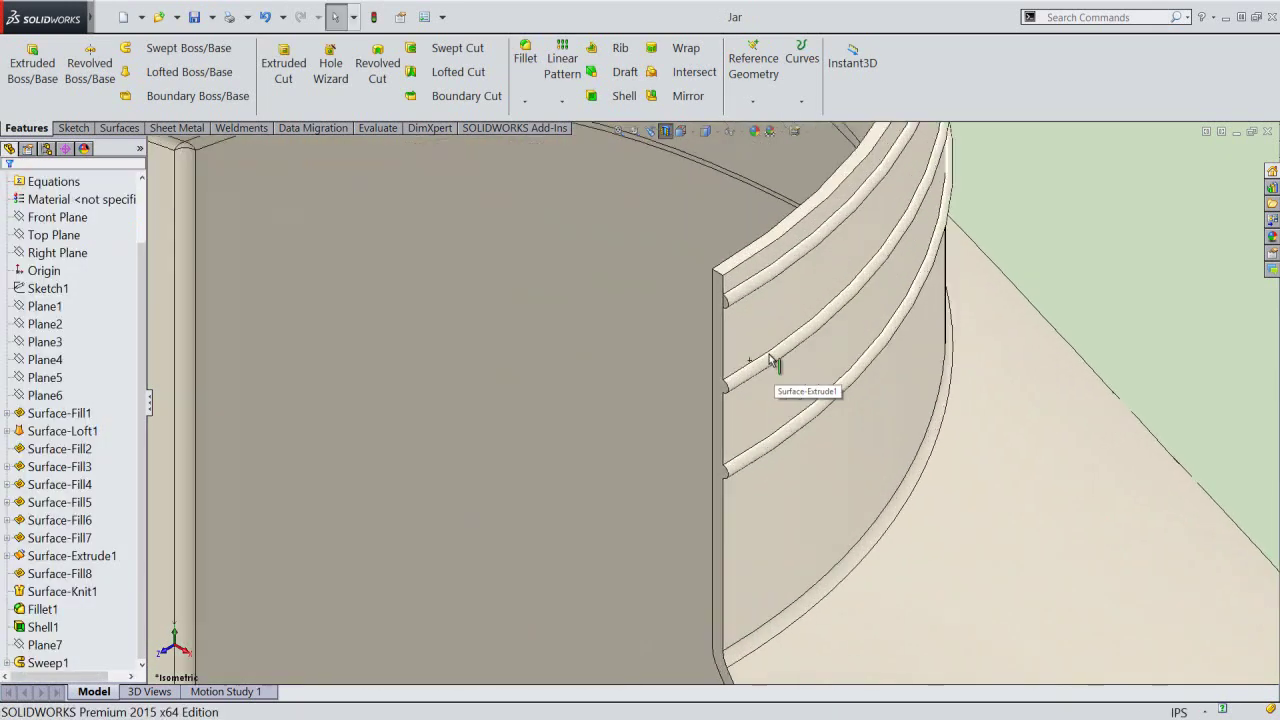
pyautogui.scroll(-2, 750, 345)
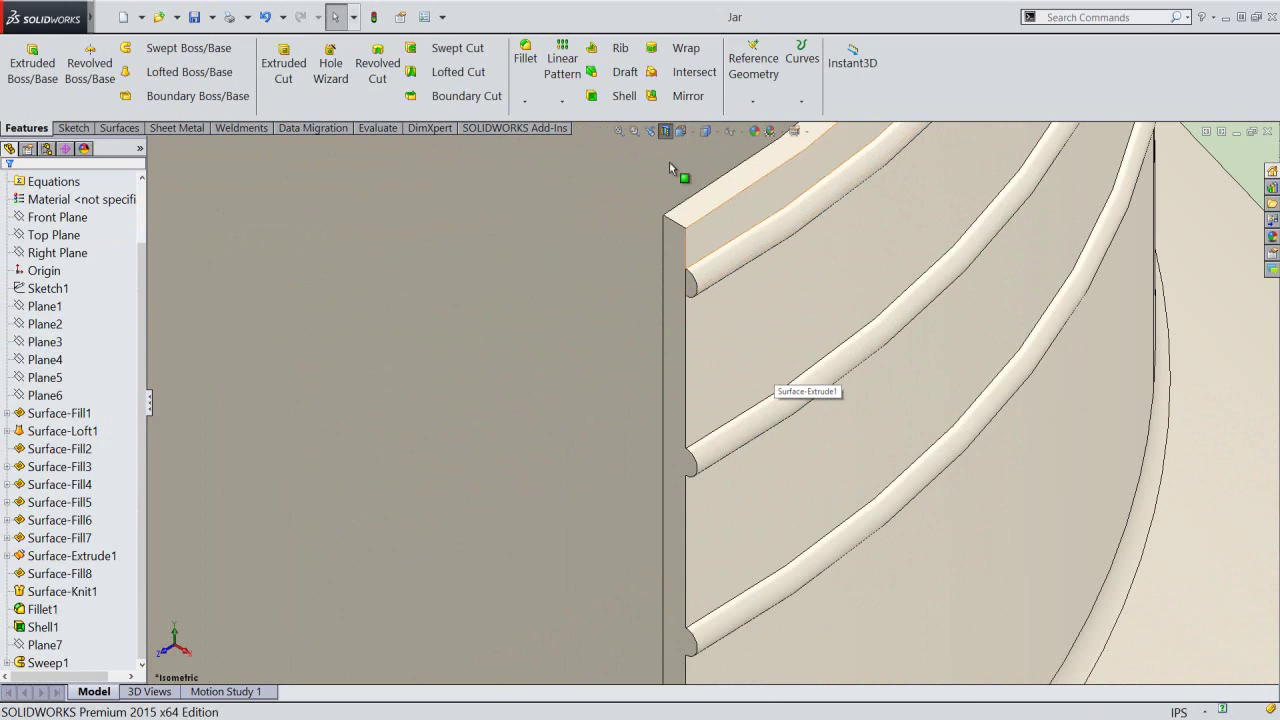
# Turn off the section view, fit the whole jar, and close the Jar part.
pyautogui.click(665, 131)
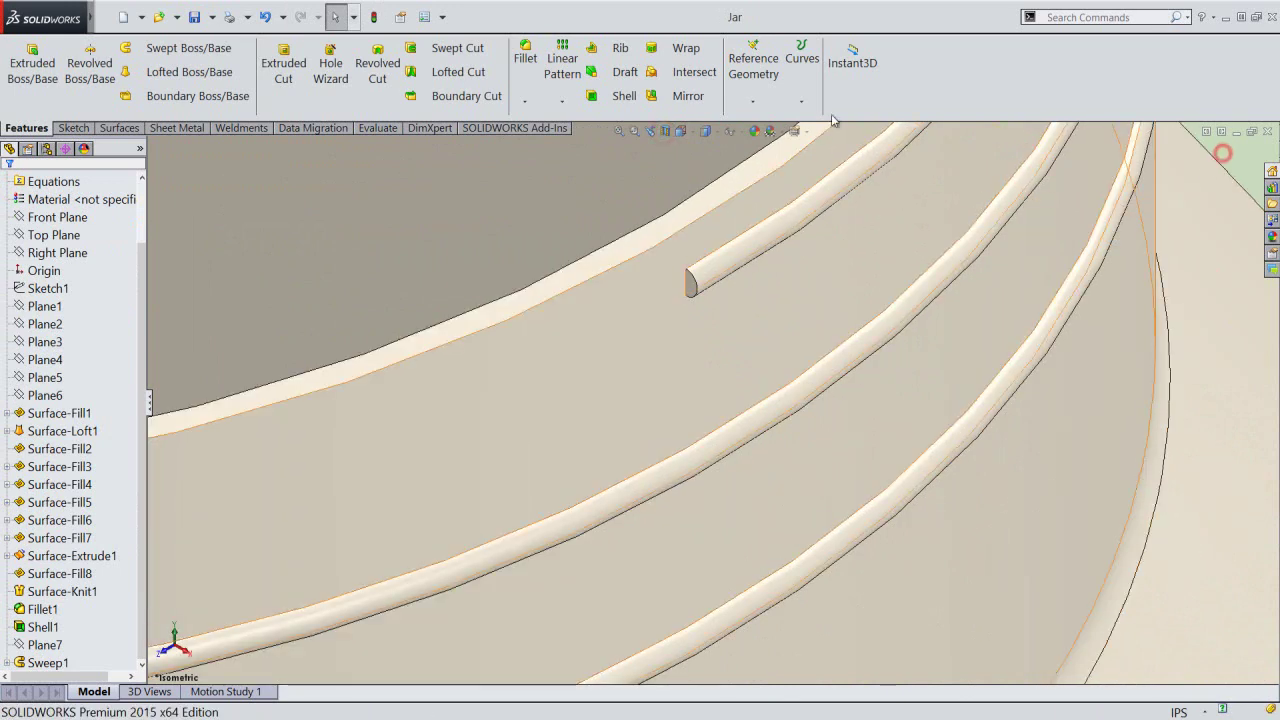
pyautogui.click(619, 131)
pyautogui.click(451, 271)
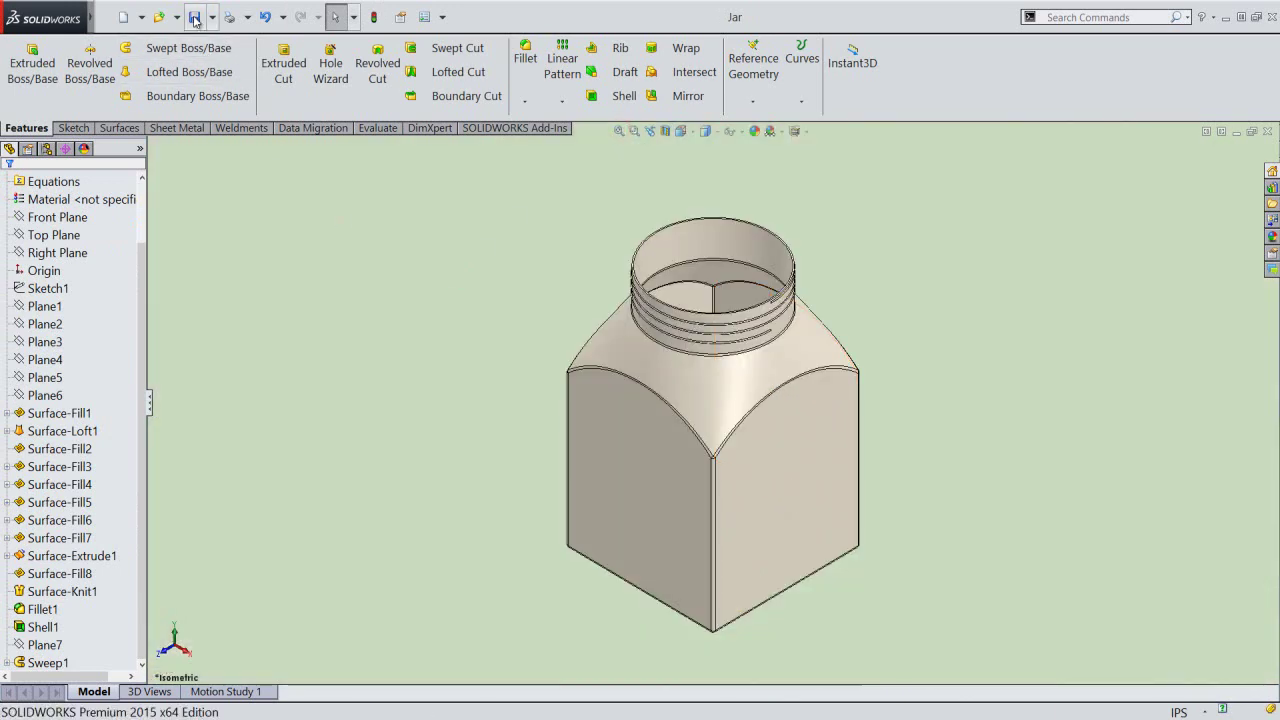
pyautogui.click(433, 290)
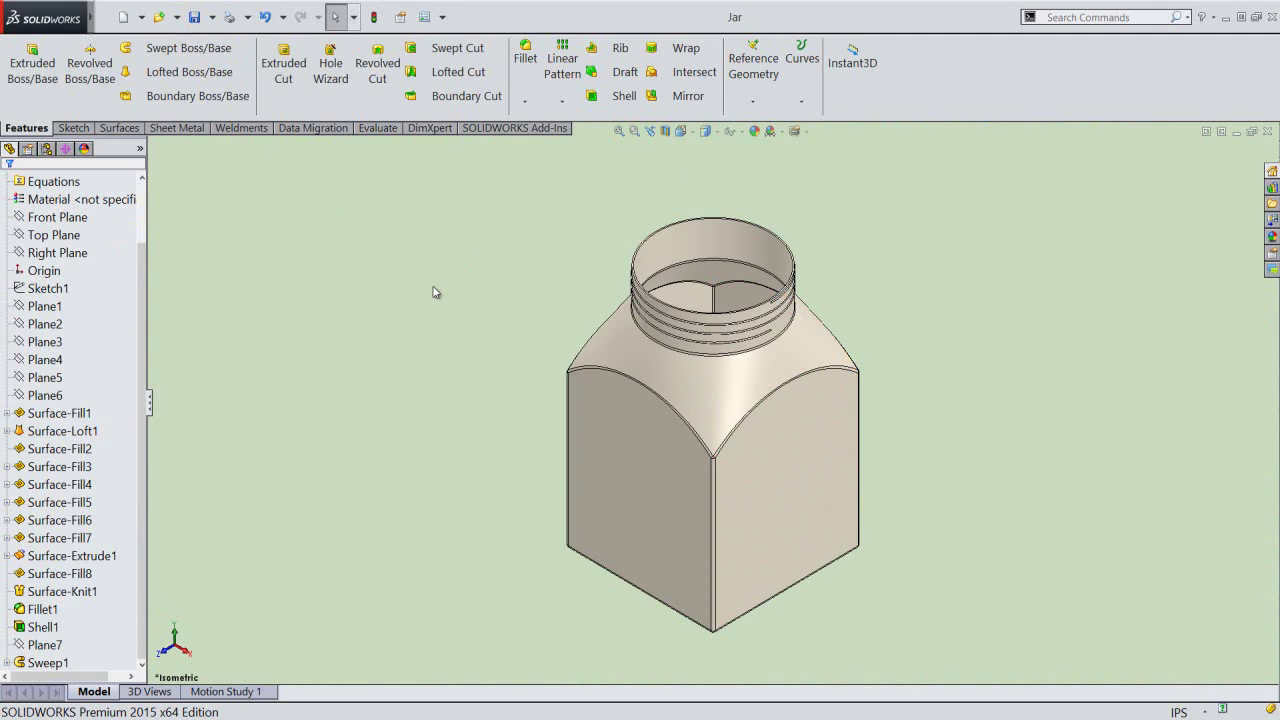
pyautogui.click(1267, 131)
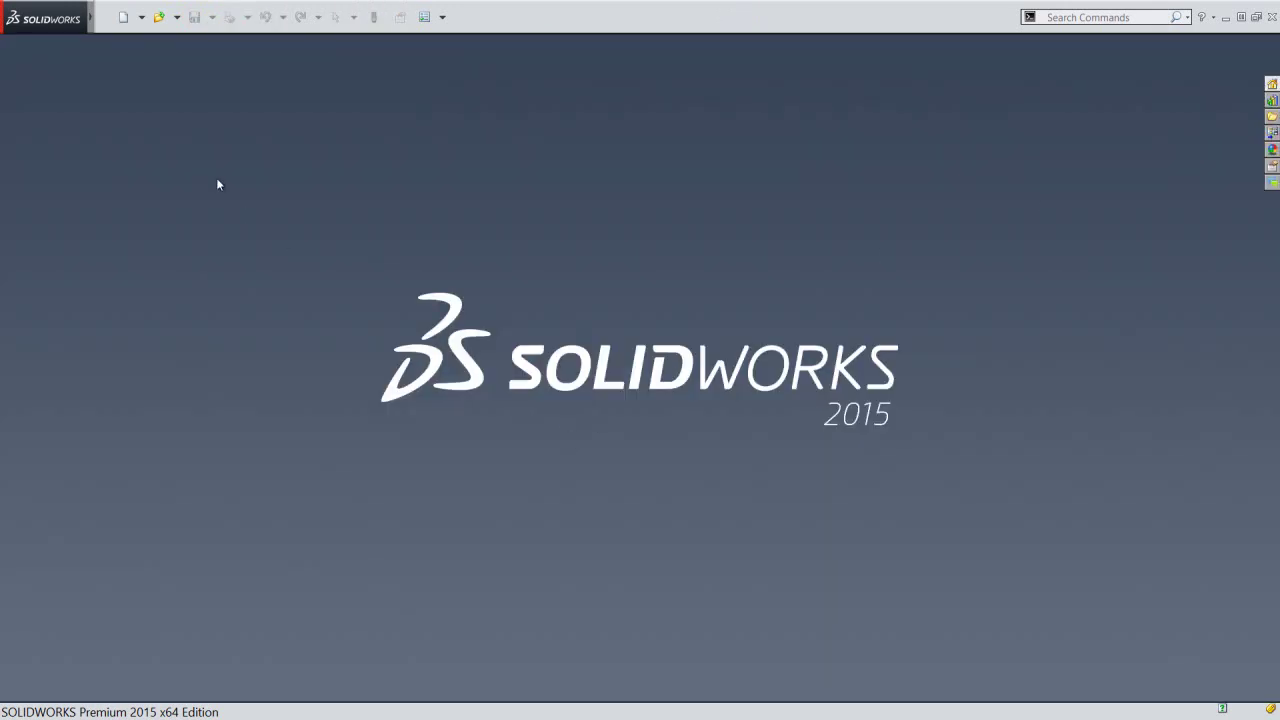
# Create a new inch-unit assembly and show its origin in the view.
pyautogui.click(124, 18)
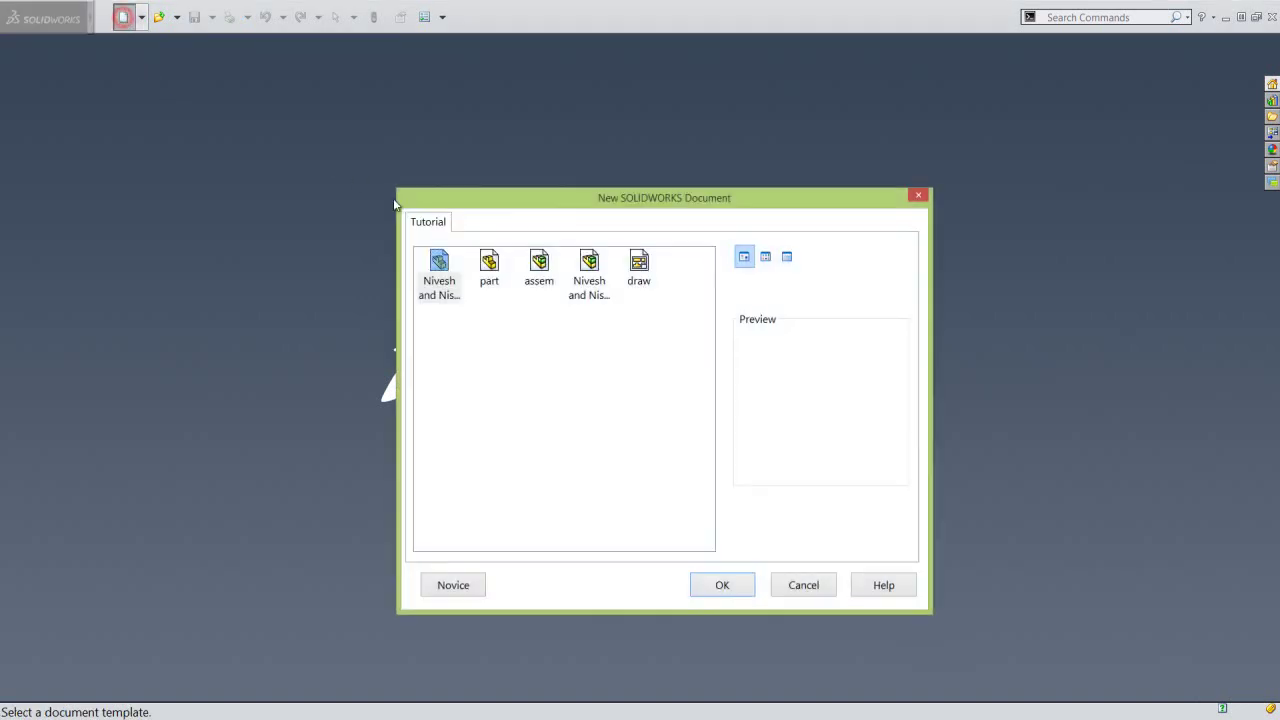
pyautogui.click(593, 268)
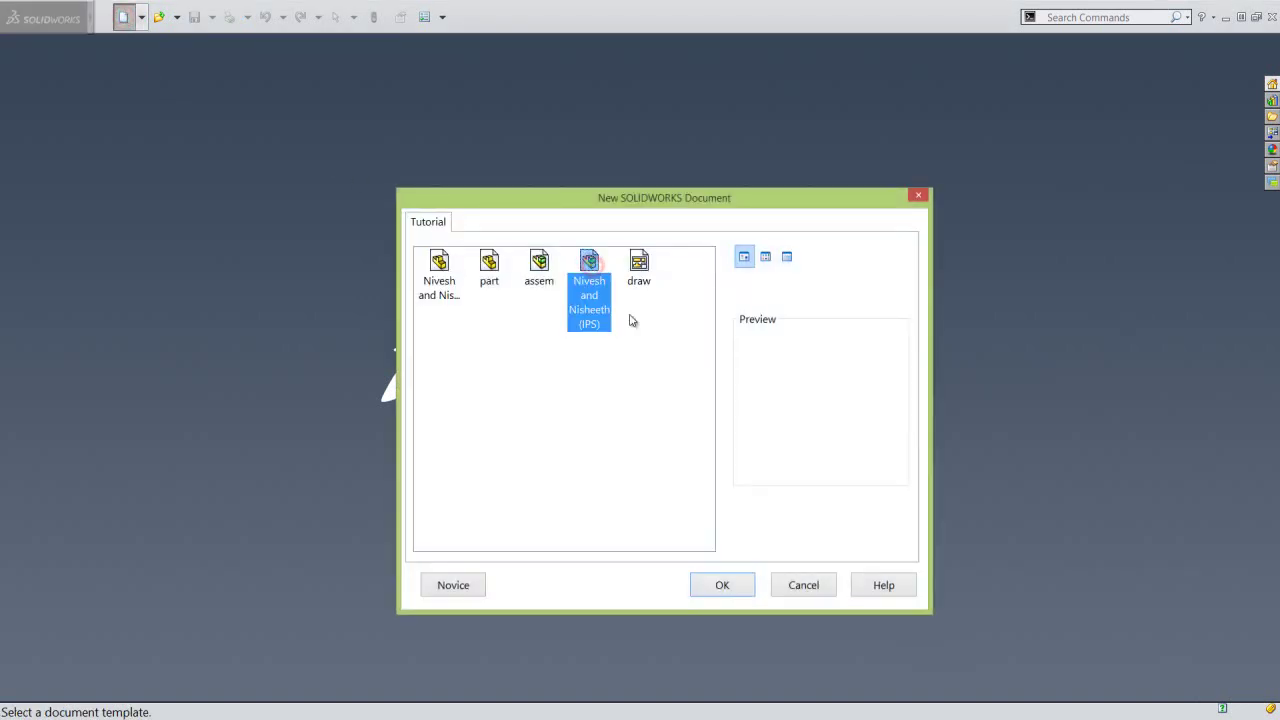
pyautogui.click(724, 590)
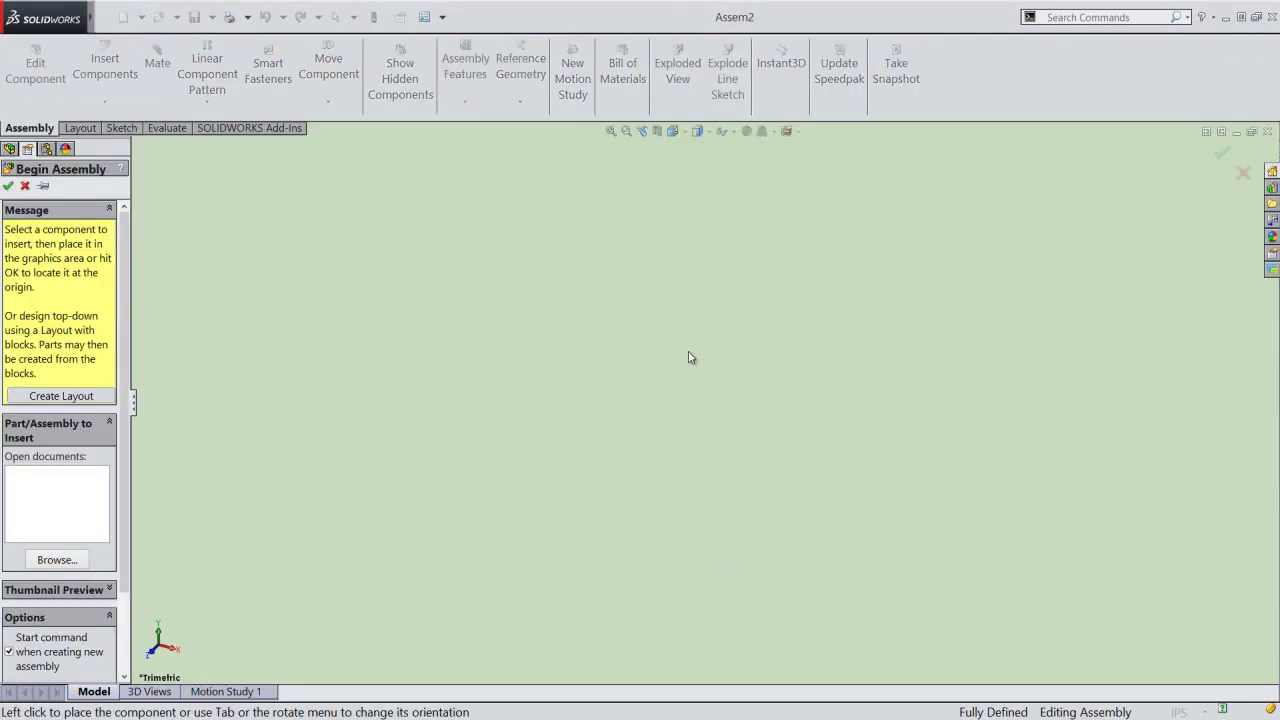
pyautogui.click(733, 134)
pyautogui.click(753, 155)
# Insert the Jar part and place it at the assembly origin.
pyautogui.click(57, 560)
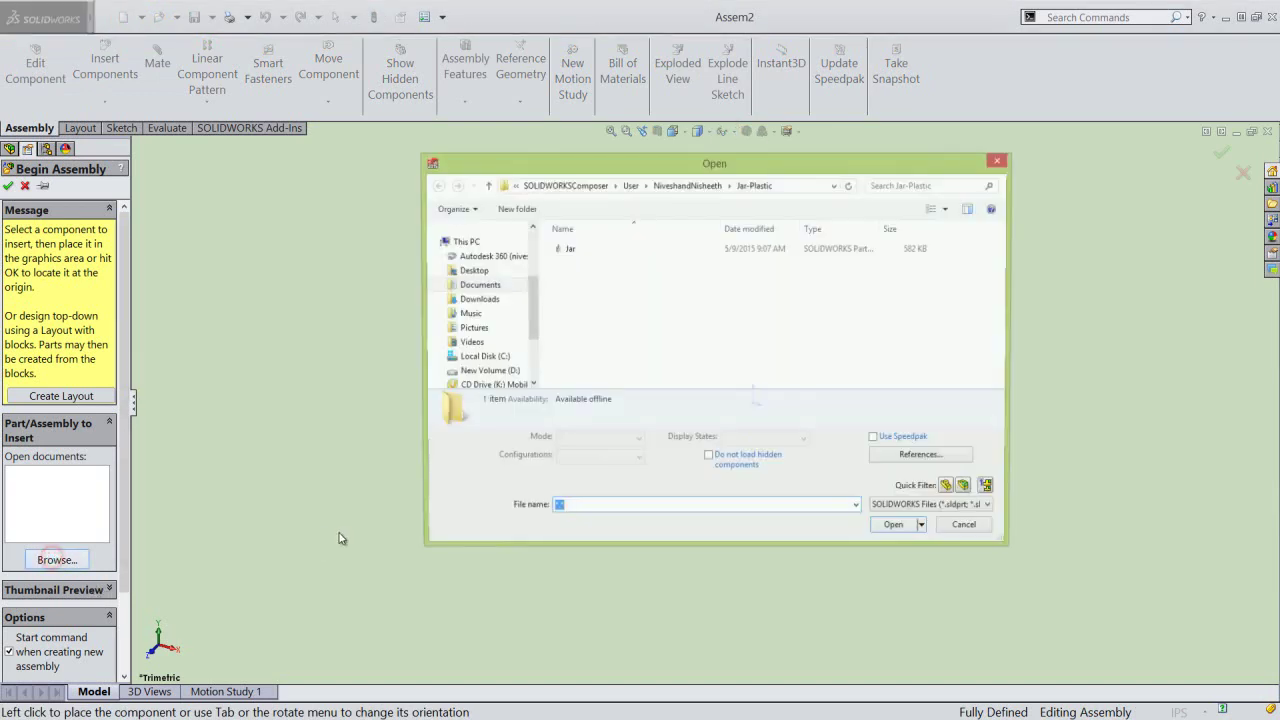
pyautogui.moveTo(700, 162); pyautogui.dragTo(687, 226)
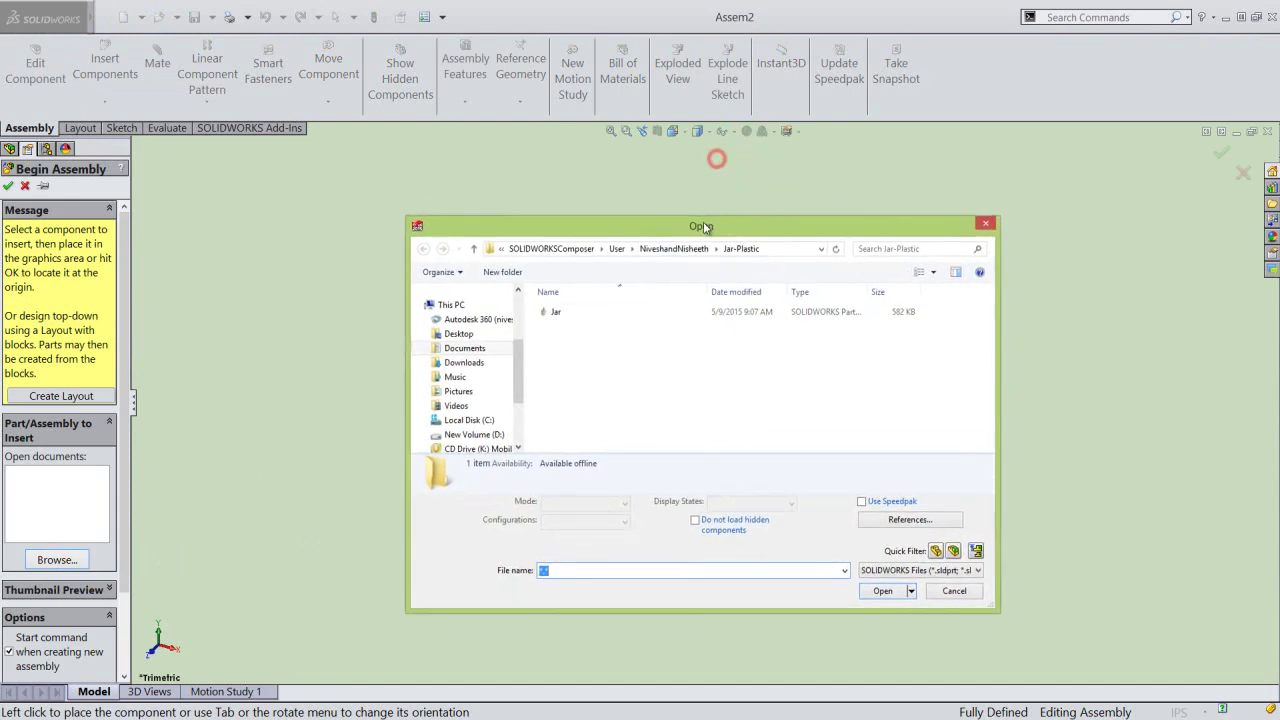
pyautogui.click(570, 311)
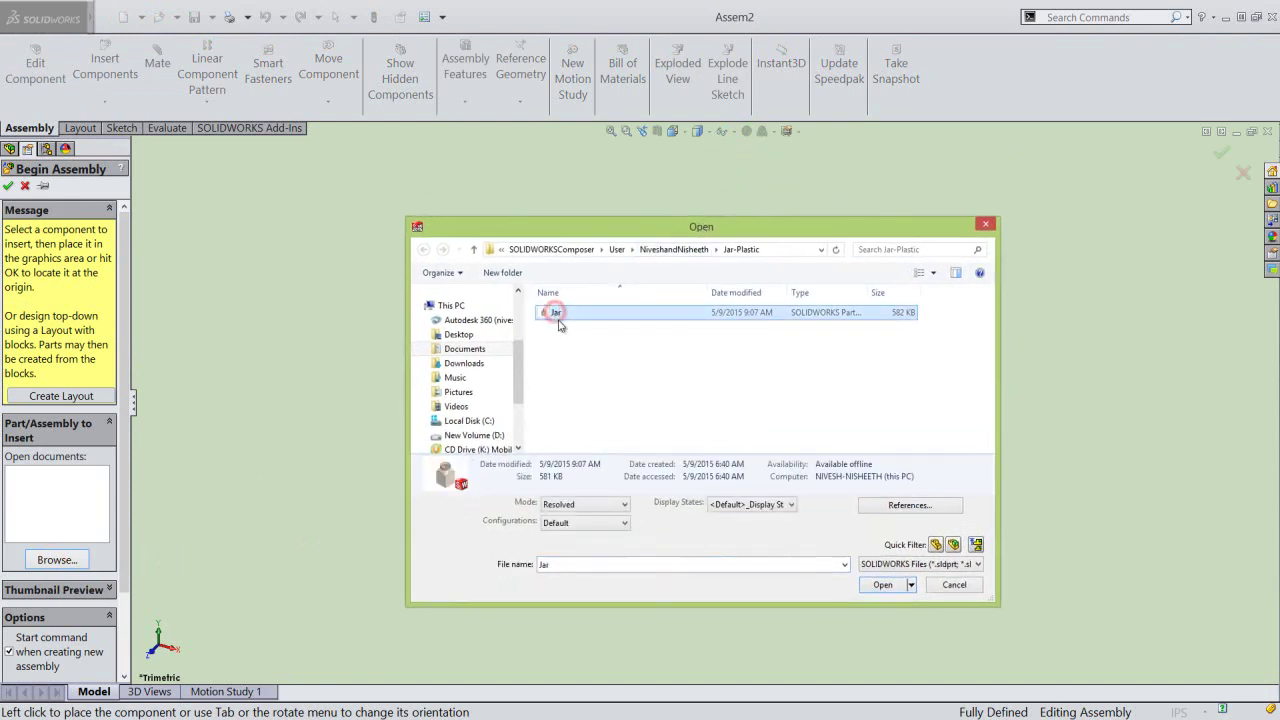
pyautogui.click(882, 584)
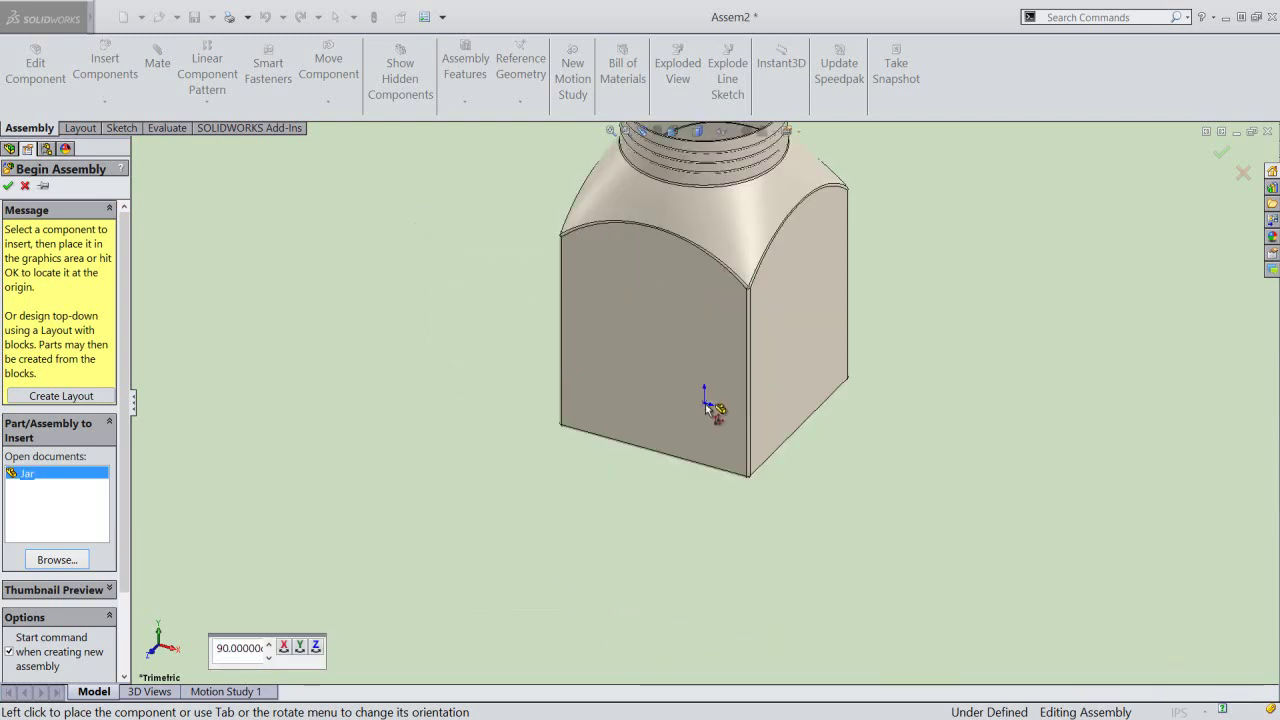
pyautogui.click(706, 407)
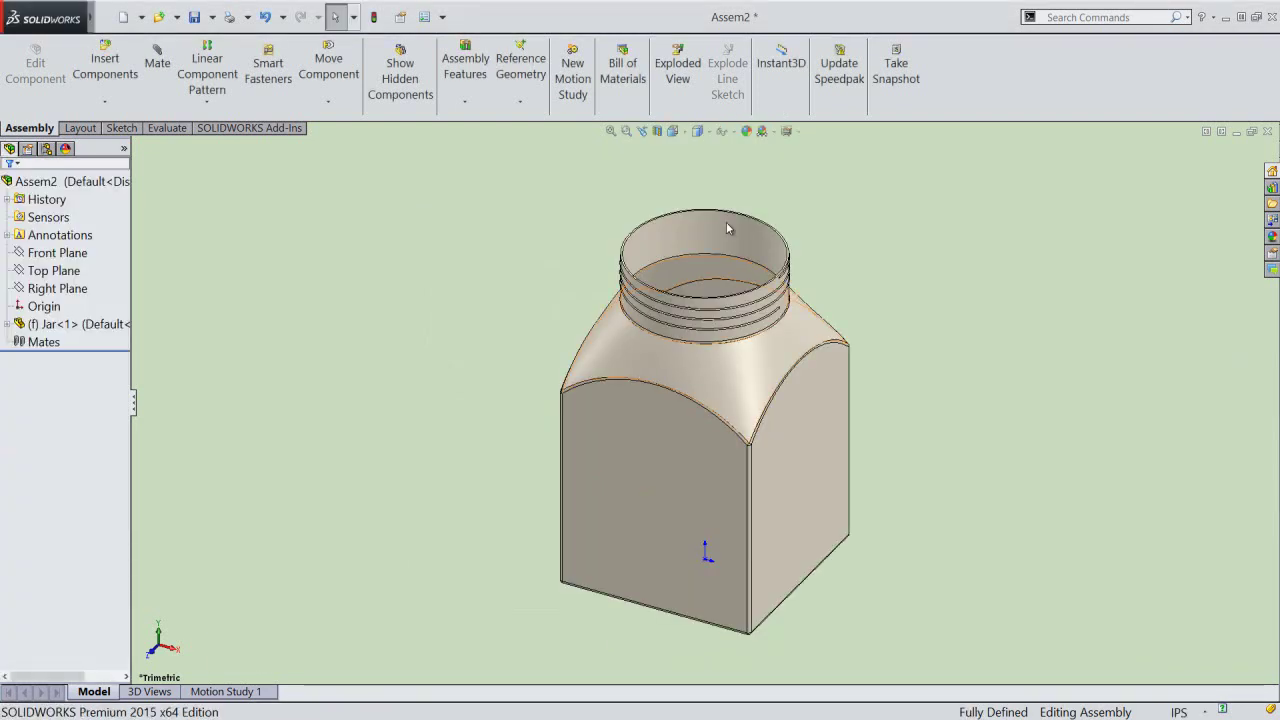
# Hide the origin marker and switch to the isometric view.
pyautogui.click(736, 131)
pyautogui.click(755, 155)
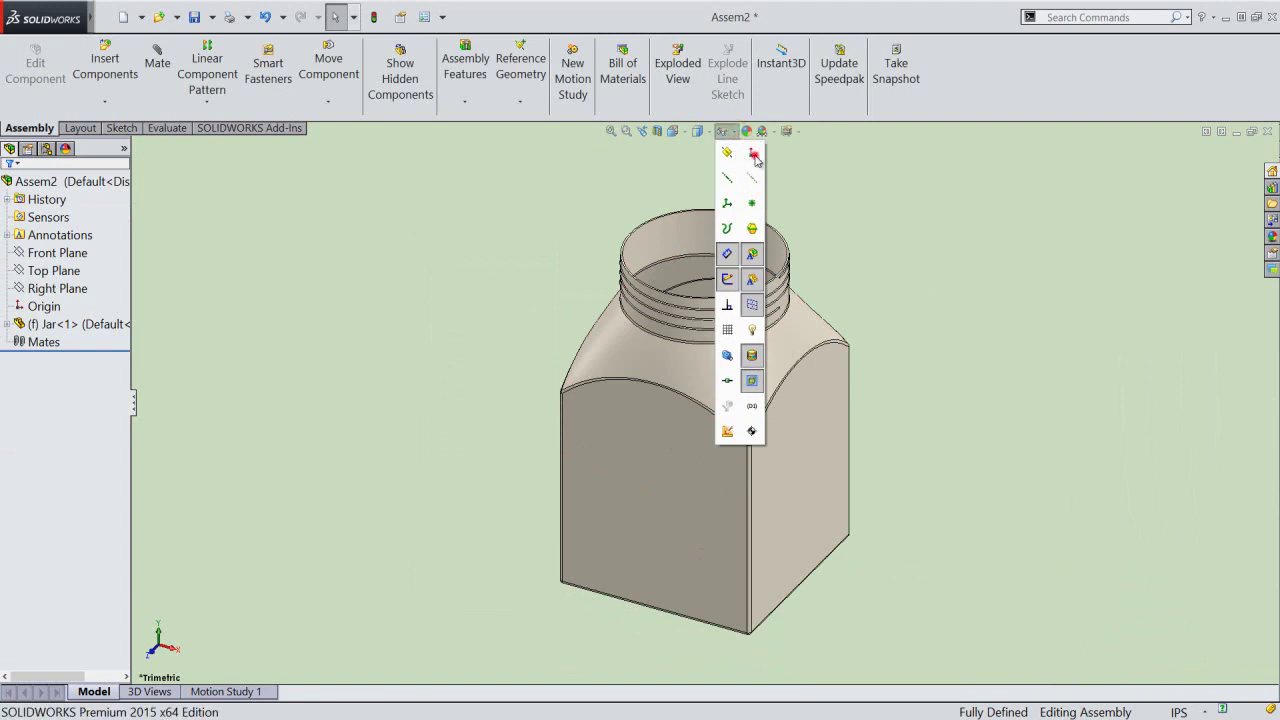
pyautogui.click(826, 213)
pyautogui.click(673, 131)
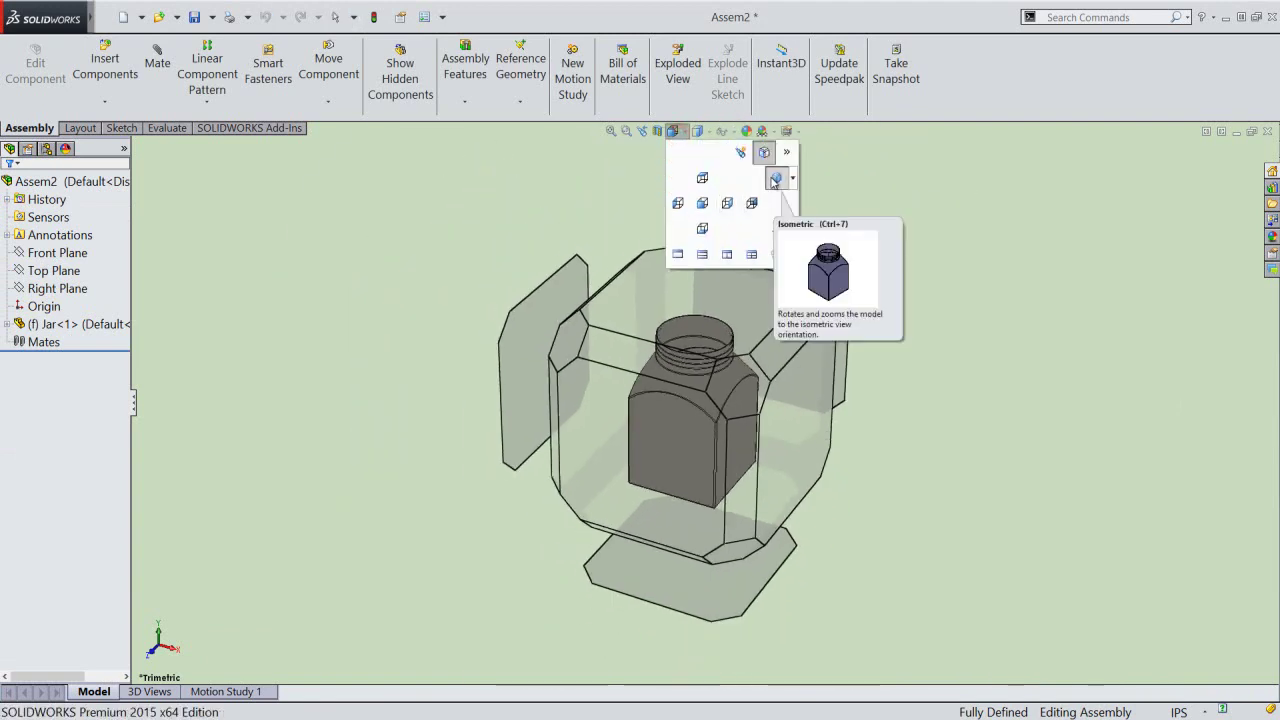
pyautogui.click(774, 180)
pyautogui.click(919, 371)
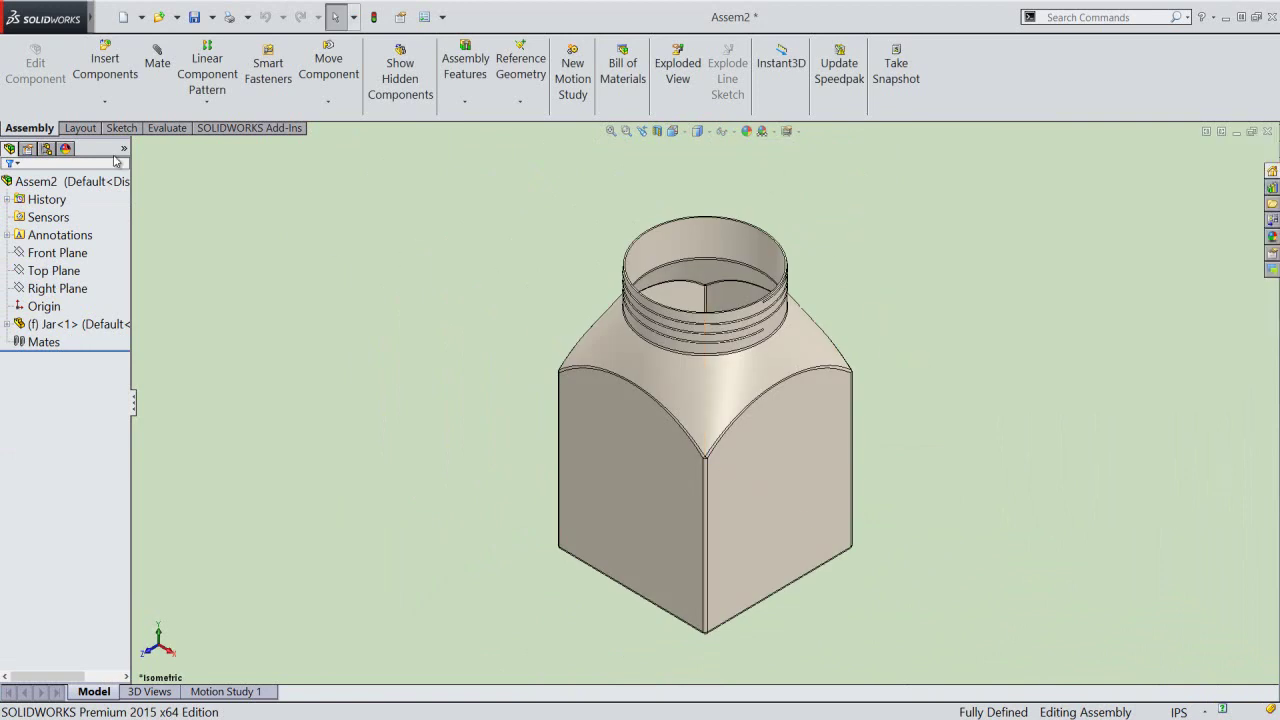
# Raise the scene's ambient light to 0.63 in the DisplayManager.
pyautogui.click(66, 149)
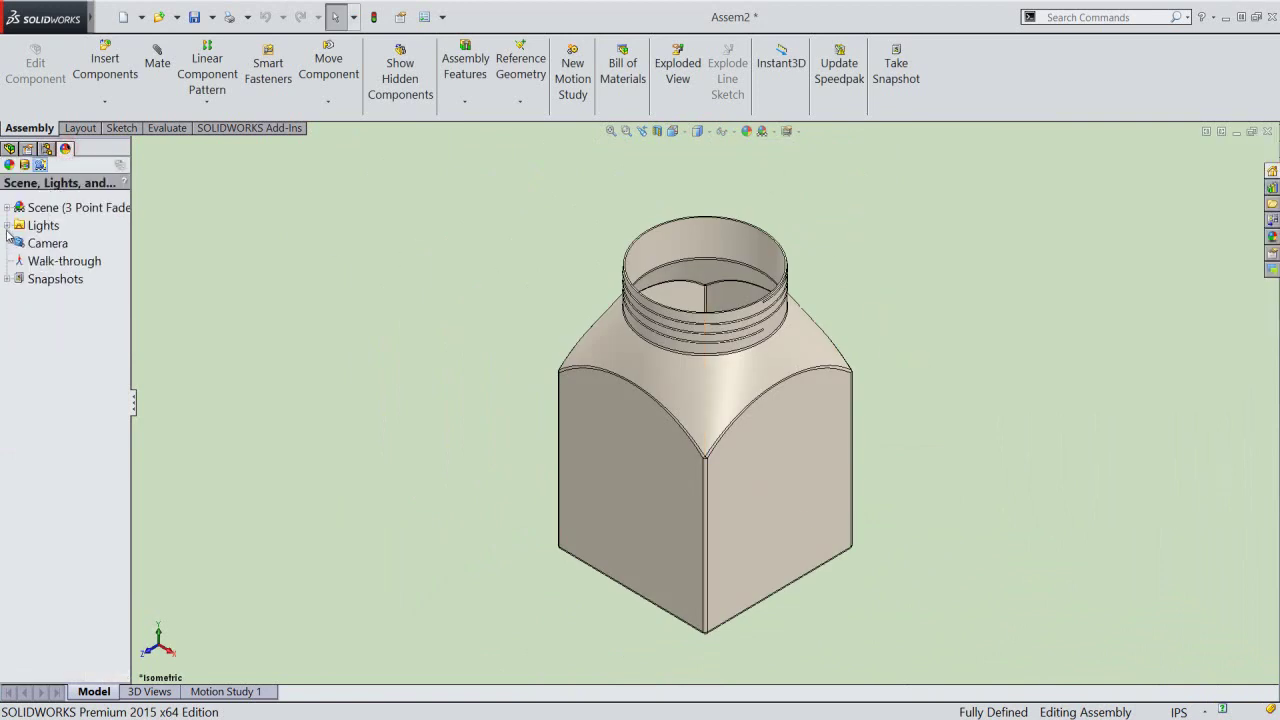
pyautogui.click(7, 227)
pyautogui.doubleClick(50, 240)
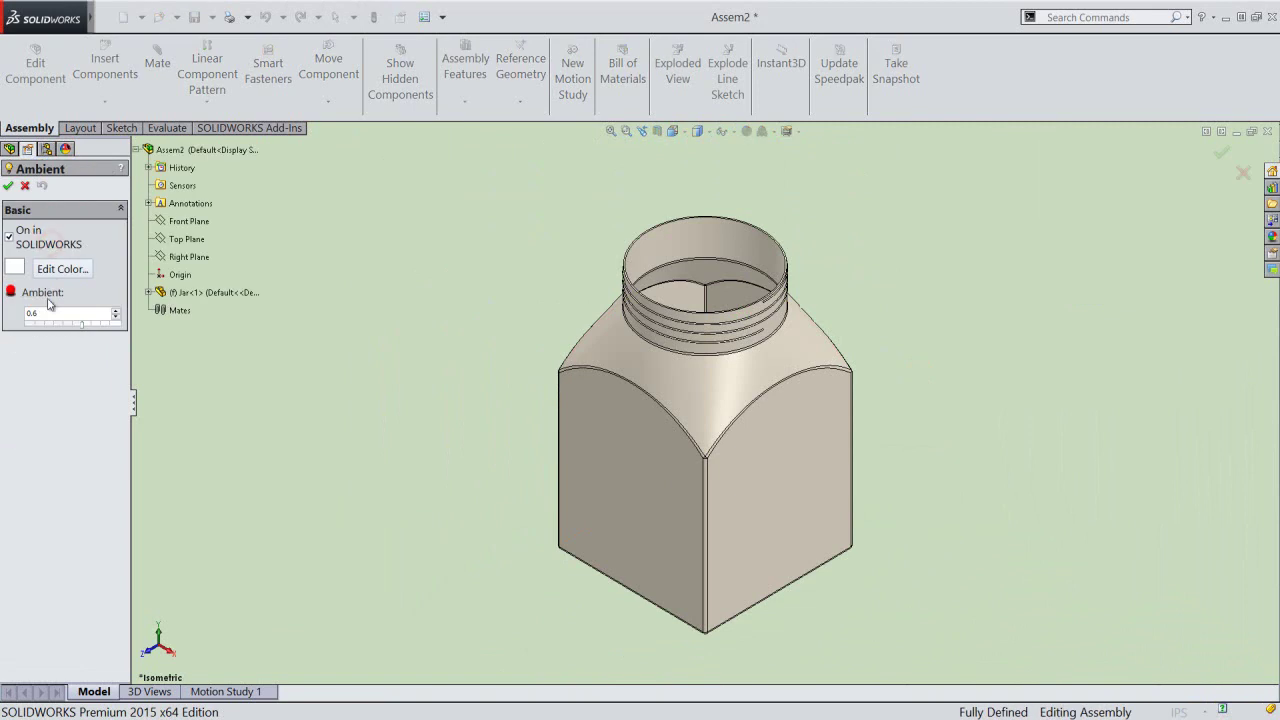
pyautogui.click(115, 312)
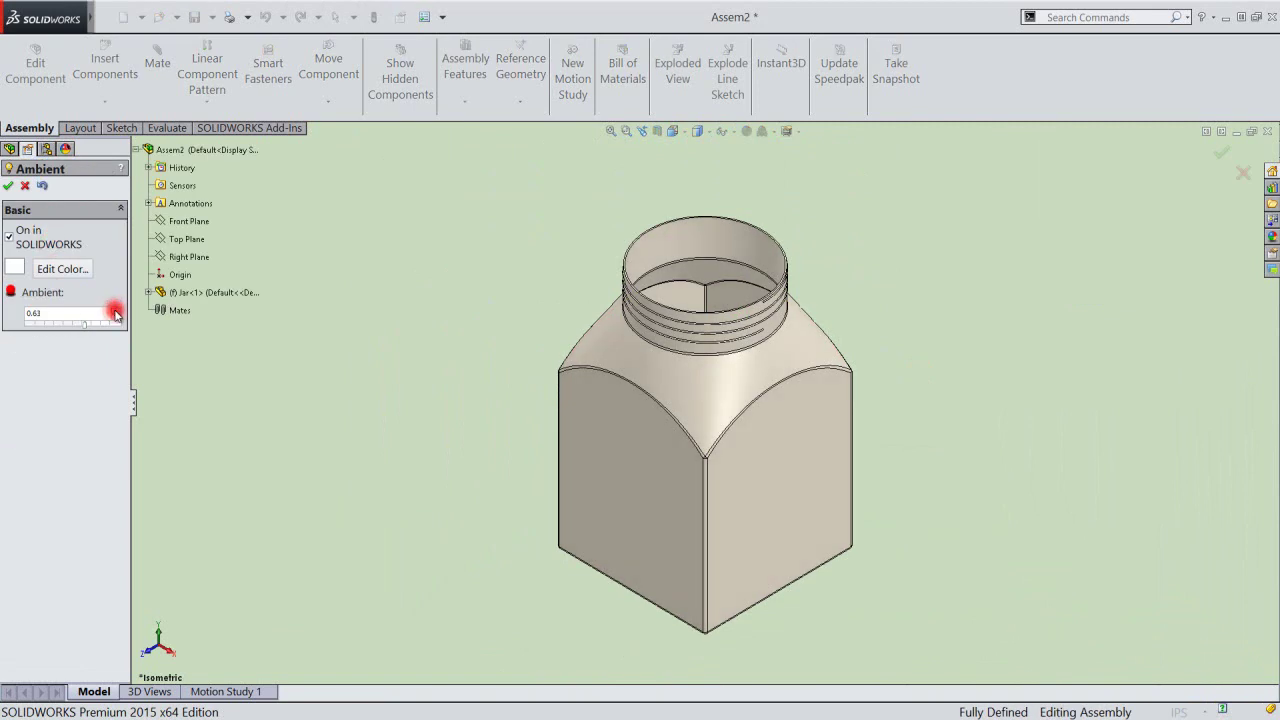
pyautogui.click(8, 186)
pyautogui.click(9, 148)
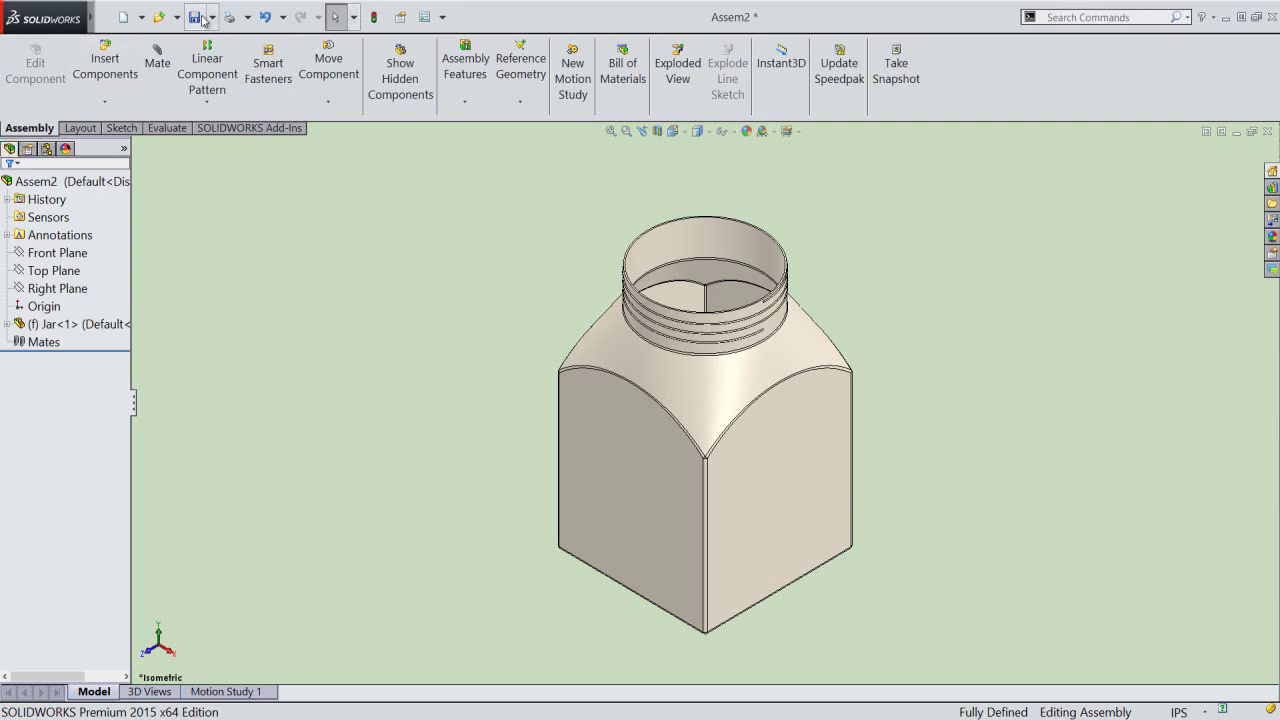
# Save the assembly with the file name Jar-Plastic.
pyautogui.click(200, 17)
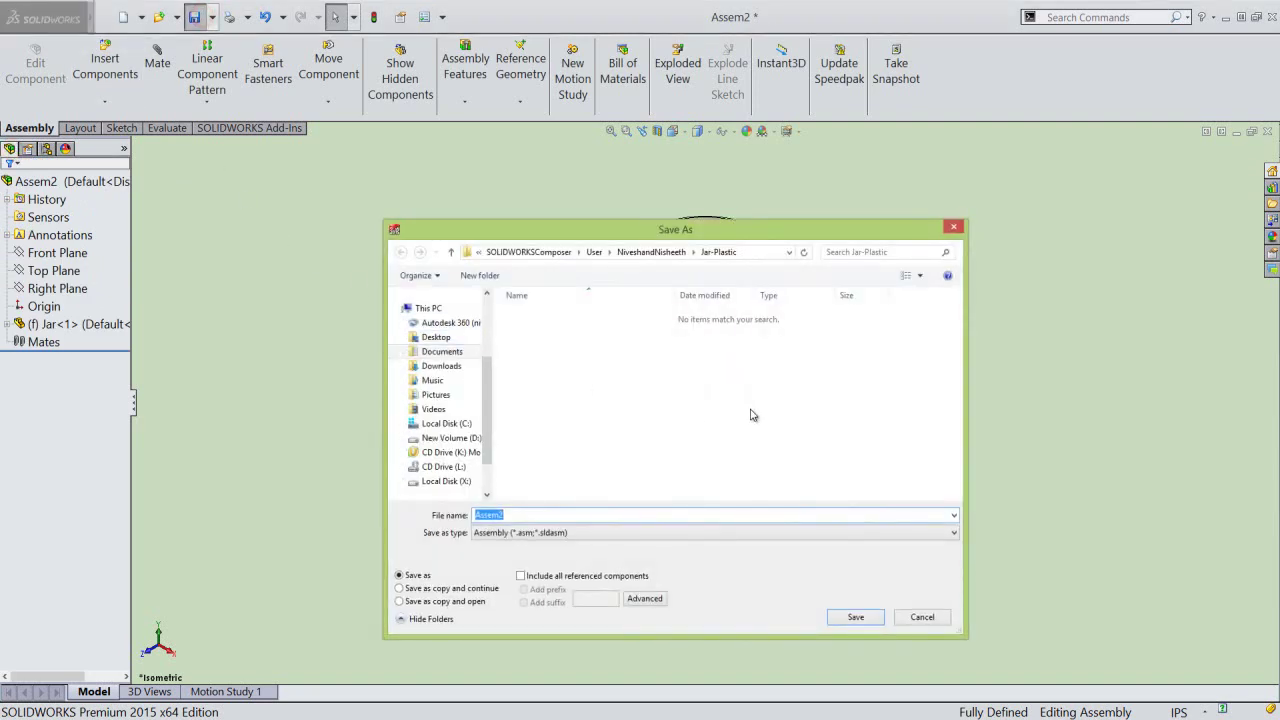
pyautogui.write('Jar')
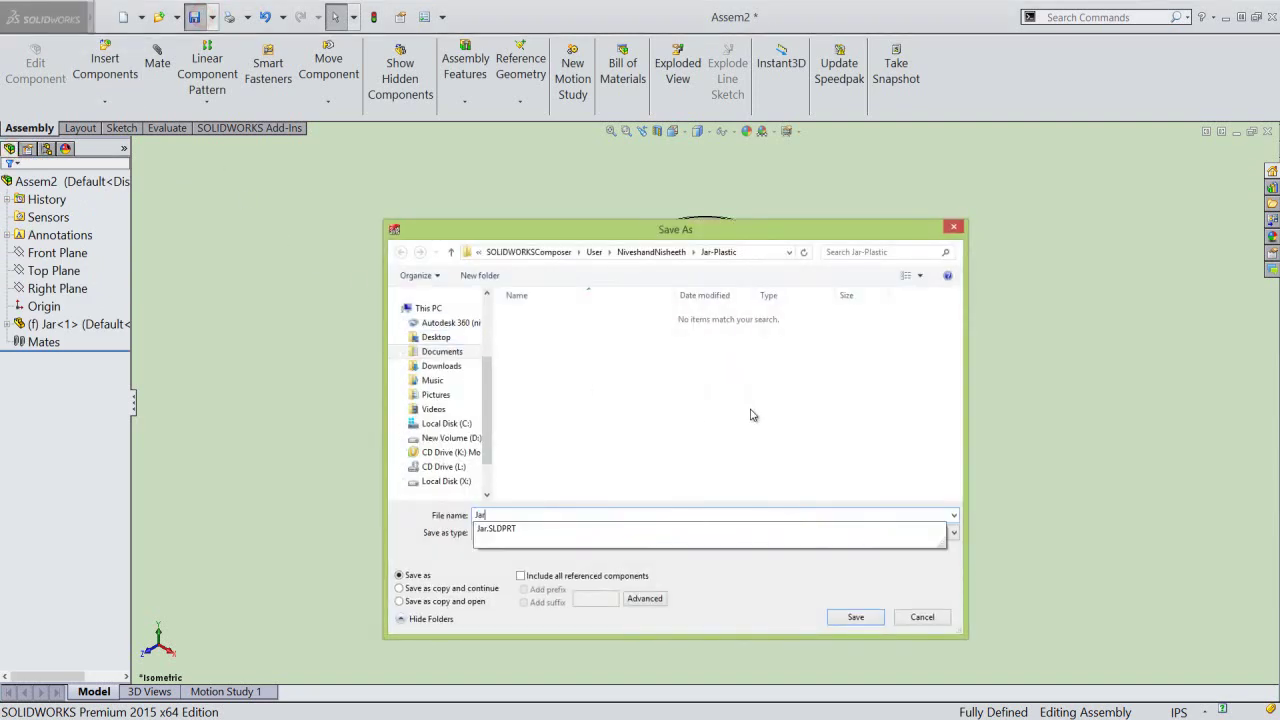
pyautogui.write('-Plastic')
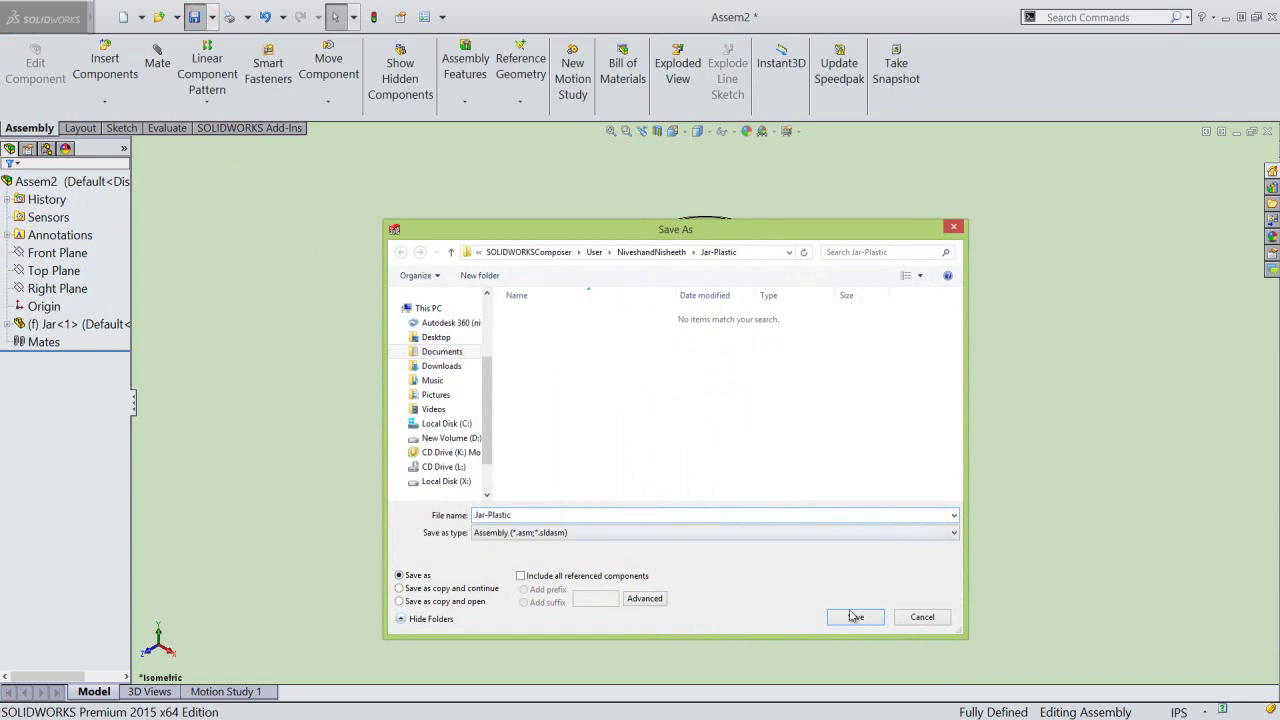
pyautogui.click(855, 616)
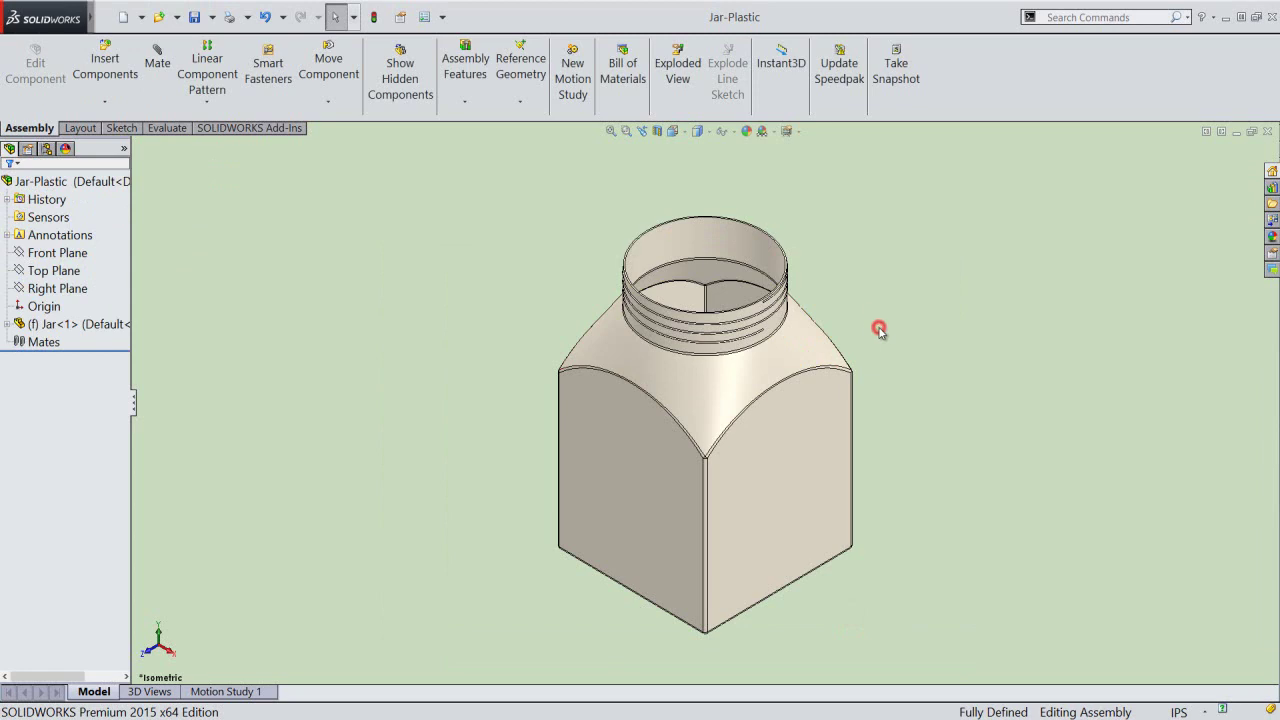
# Insert a new part from the part template into the assembly and save it as Cap.
pyautogui.click(105, 101)
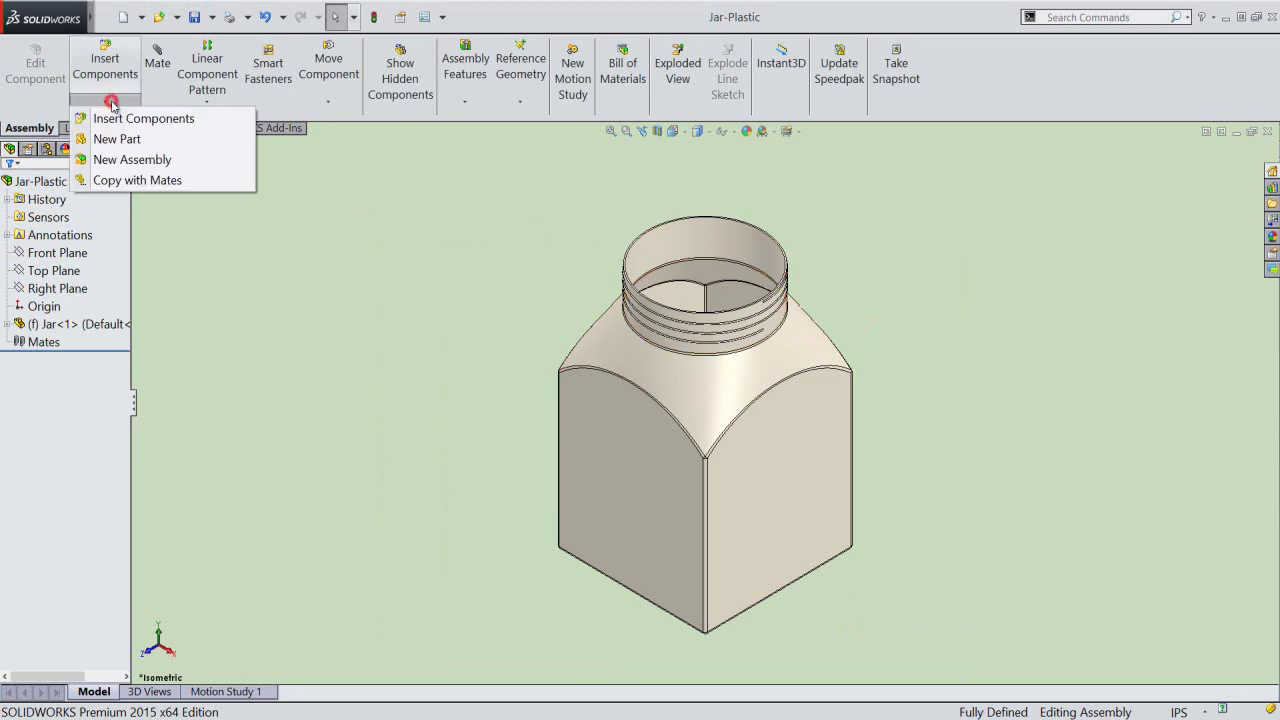
pyautogui.click(118, 139)
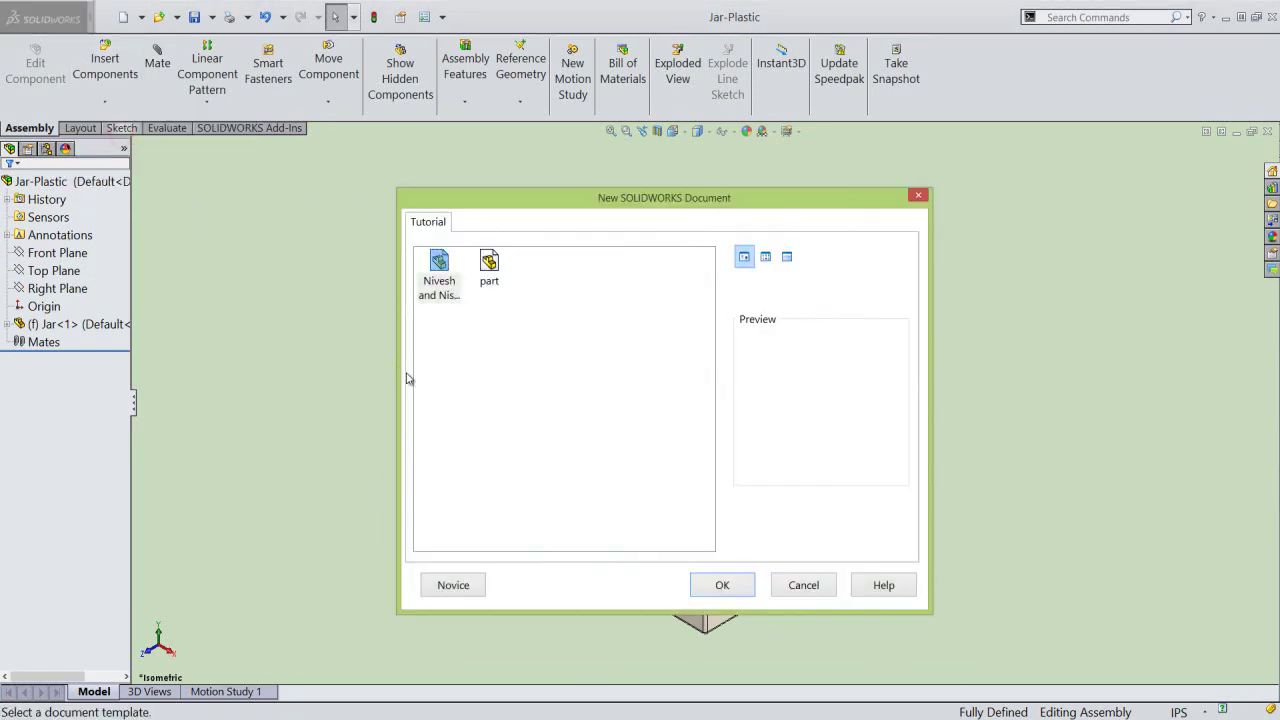
pyautogui.click(438, 263)
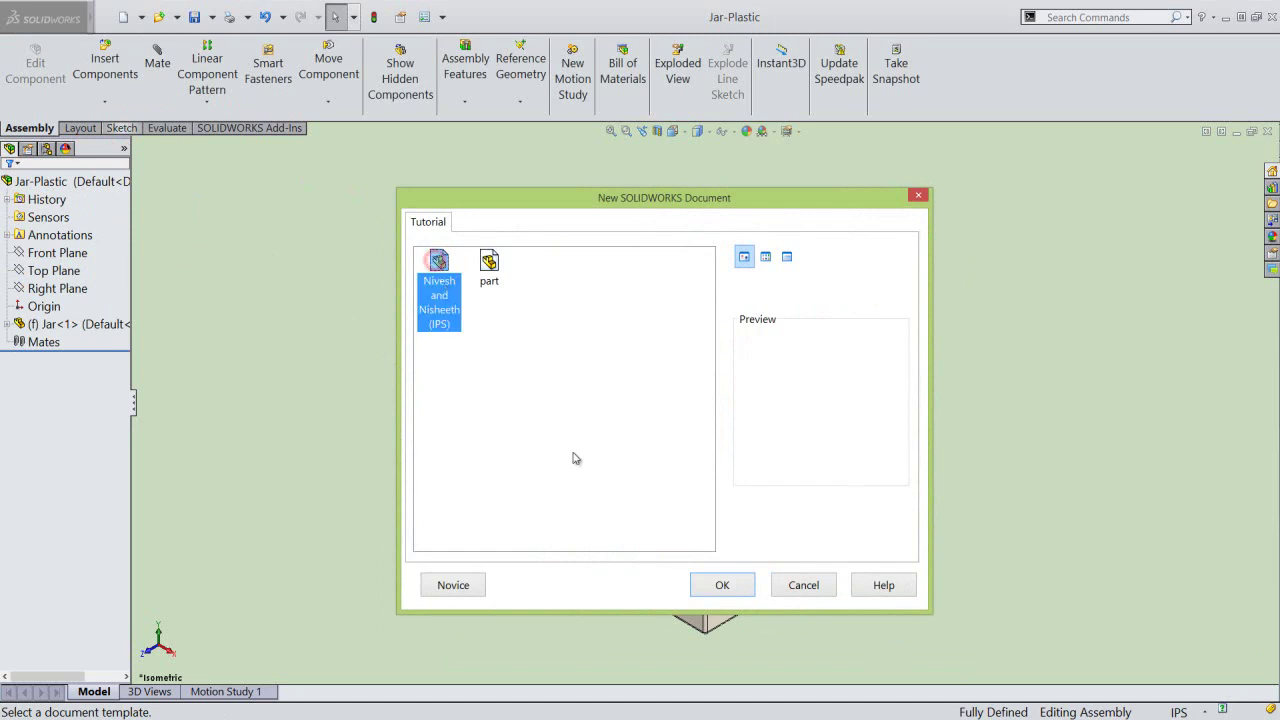
pyautogui.click(742, 585)
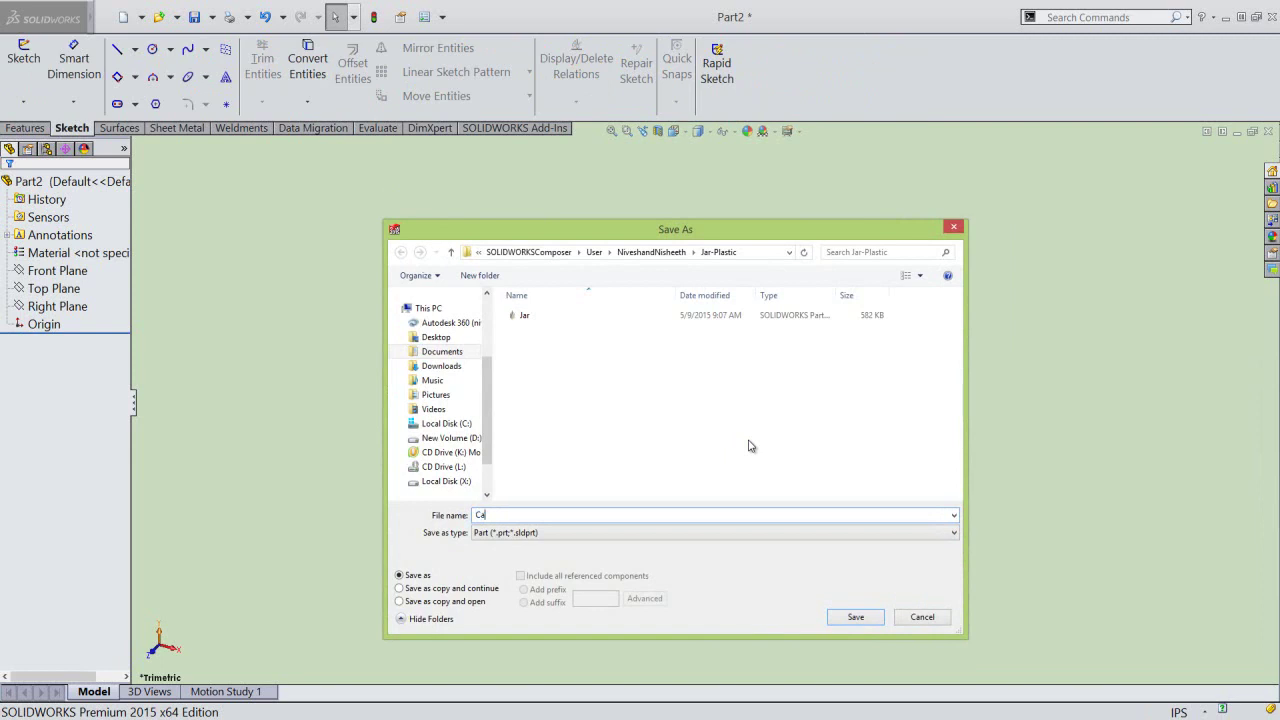
pyautogui.click(853, 616)
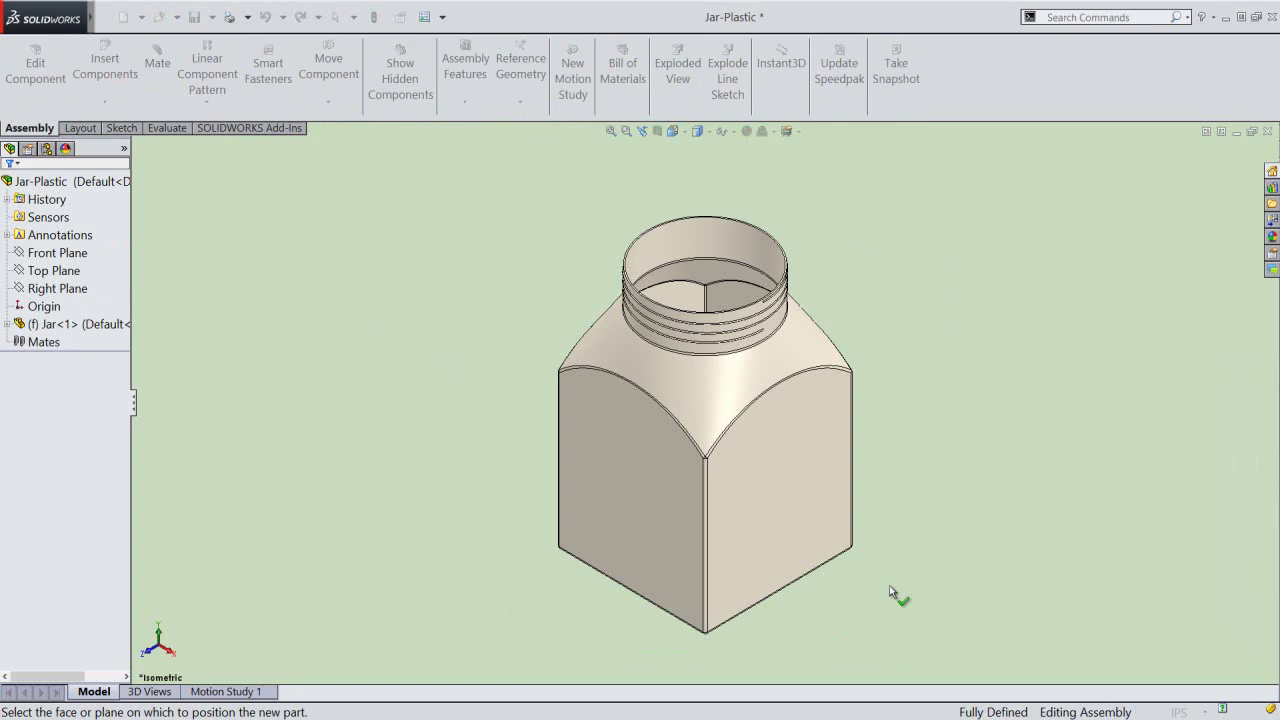
pyautogui.scroll(-2, 666, 264)
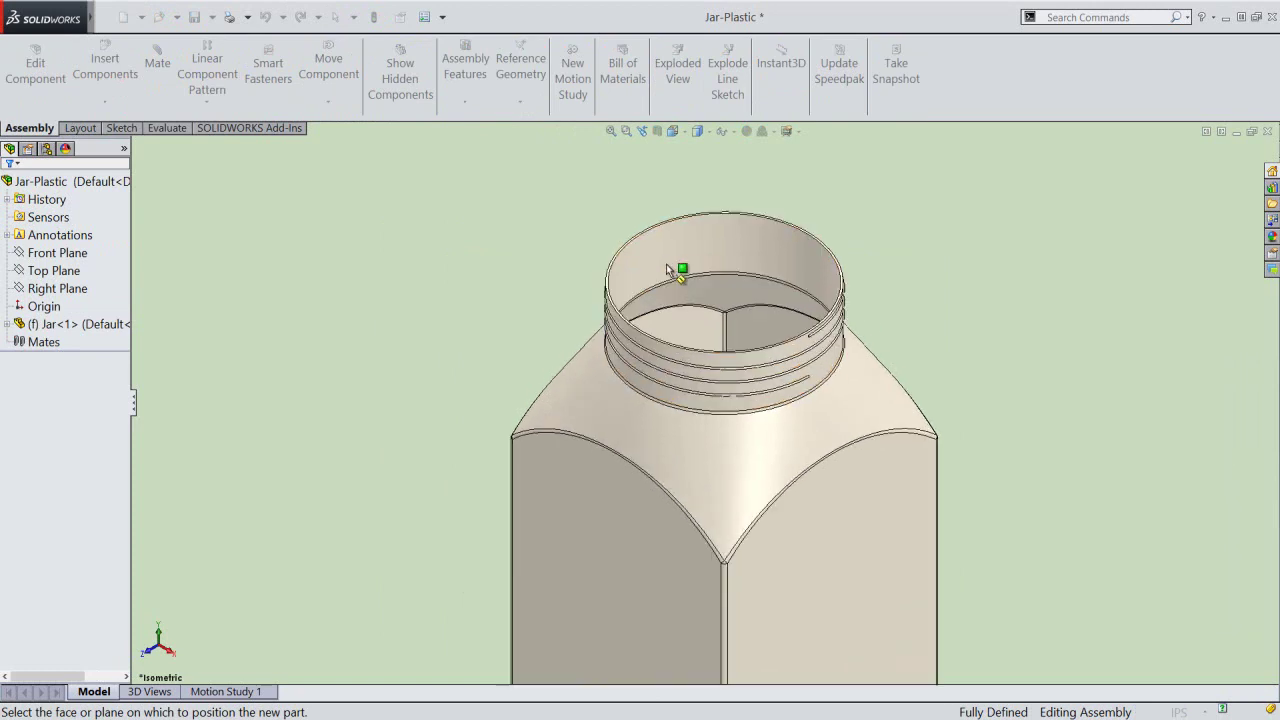
pyautogui.scroll(-2, 660, 272)
pyautogui.scroll(-3, 638, 287)
pyautogui.scroll(-2, 595, 294)
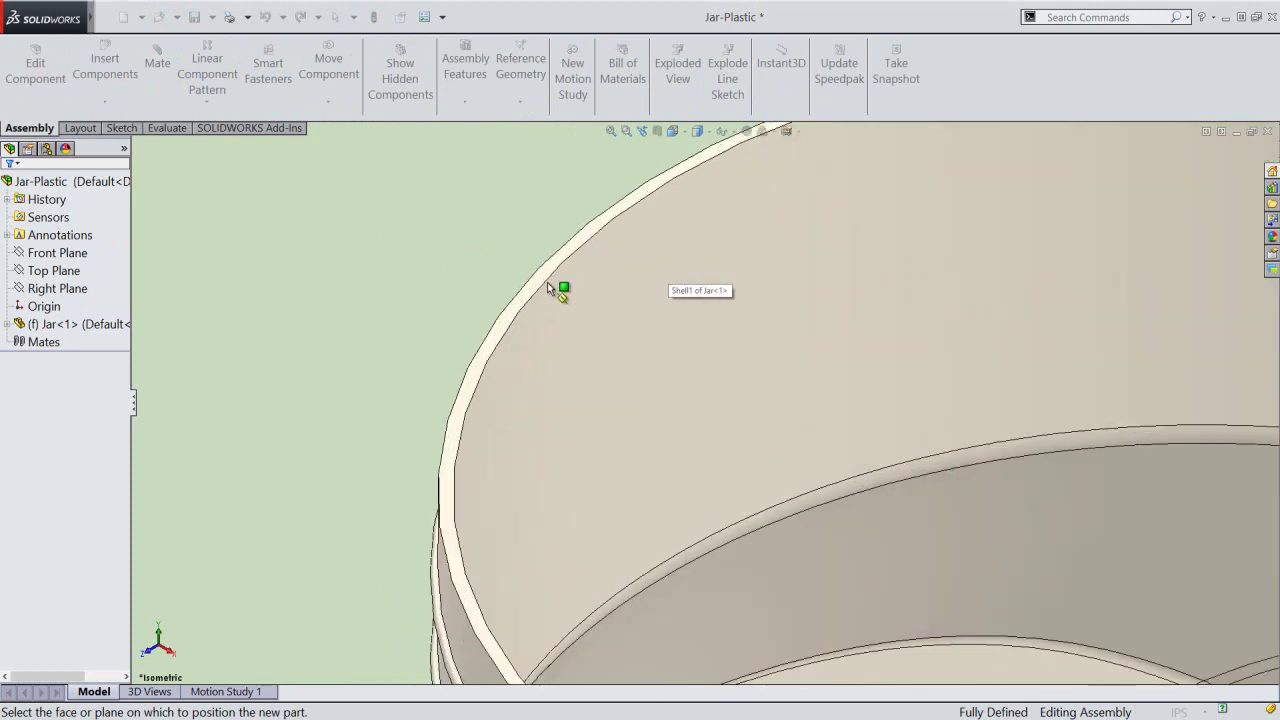
# Place Cap on the jar's rim face, enable No External References, and exit Sketch1.
pyautogui.click(540, 281)
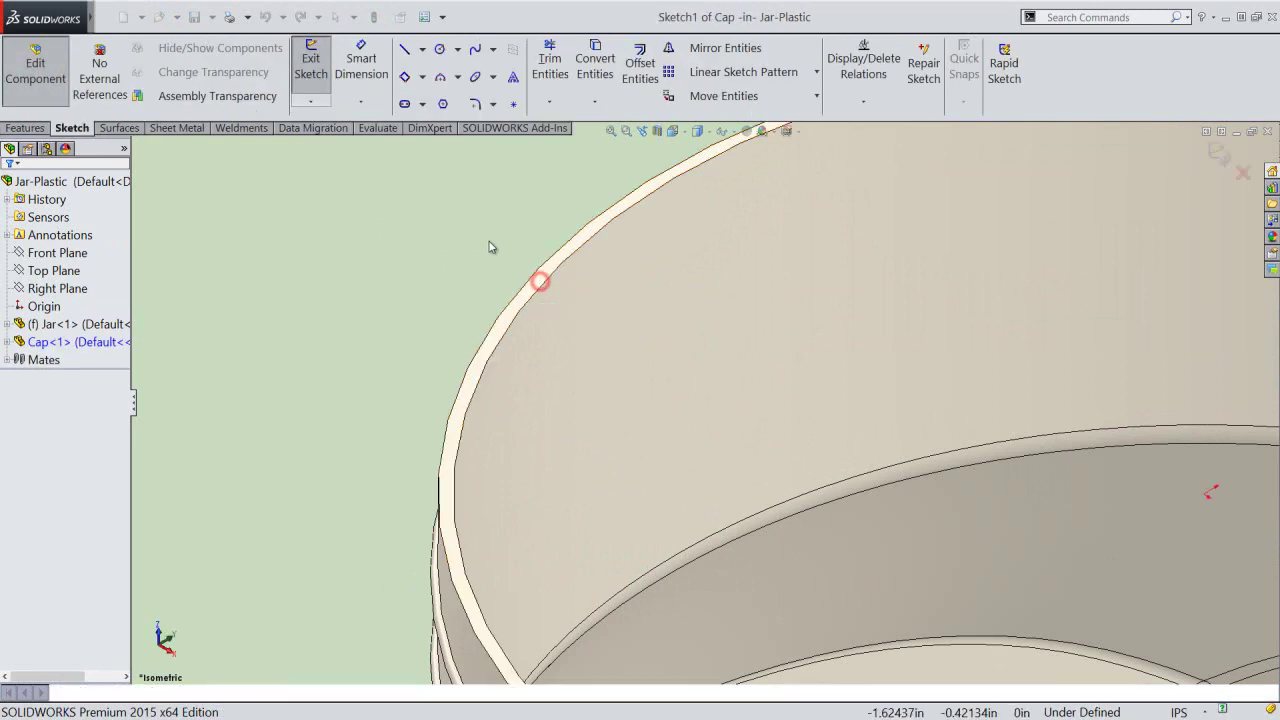
pyautogui.click(488, 241)
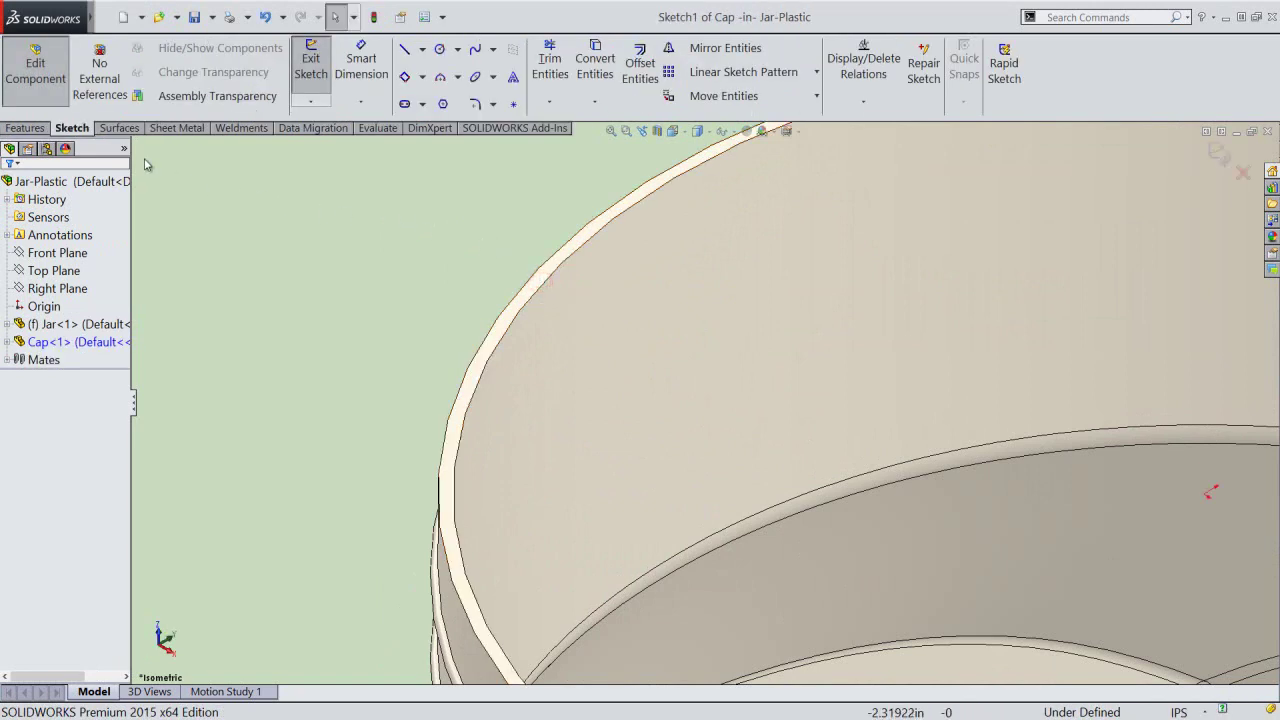
pyautogui.click(93, 78)
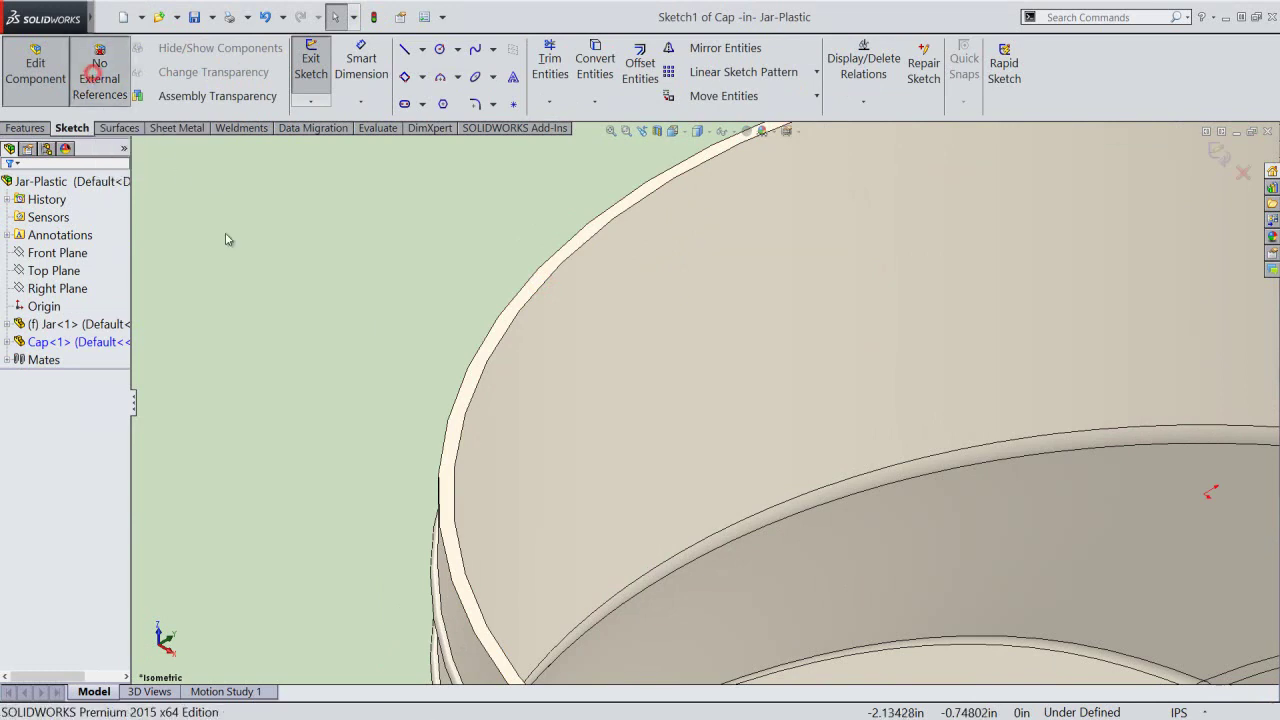
pyautogui.click(253, 272)
pyautogui.click(1216, 155)
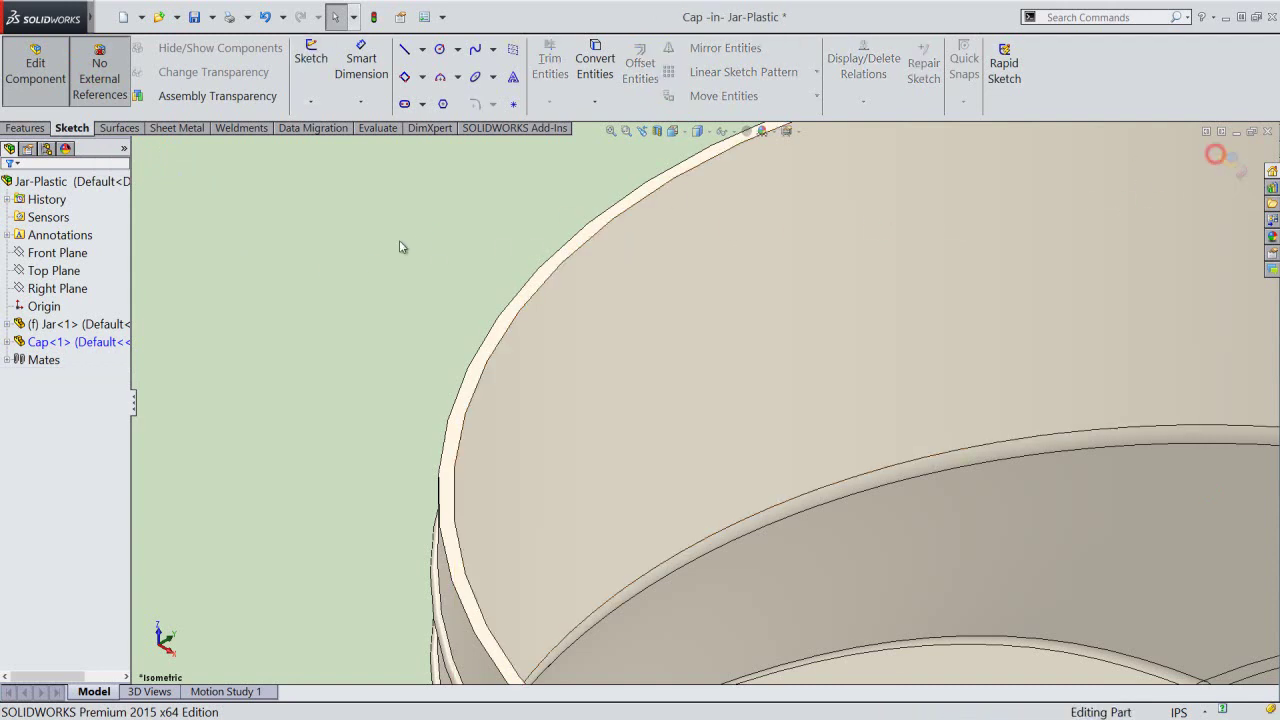
pyautogui.click(399, 240)
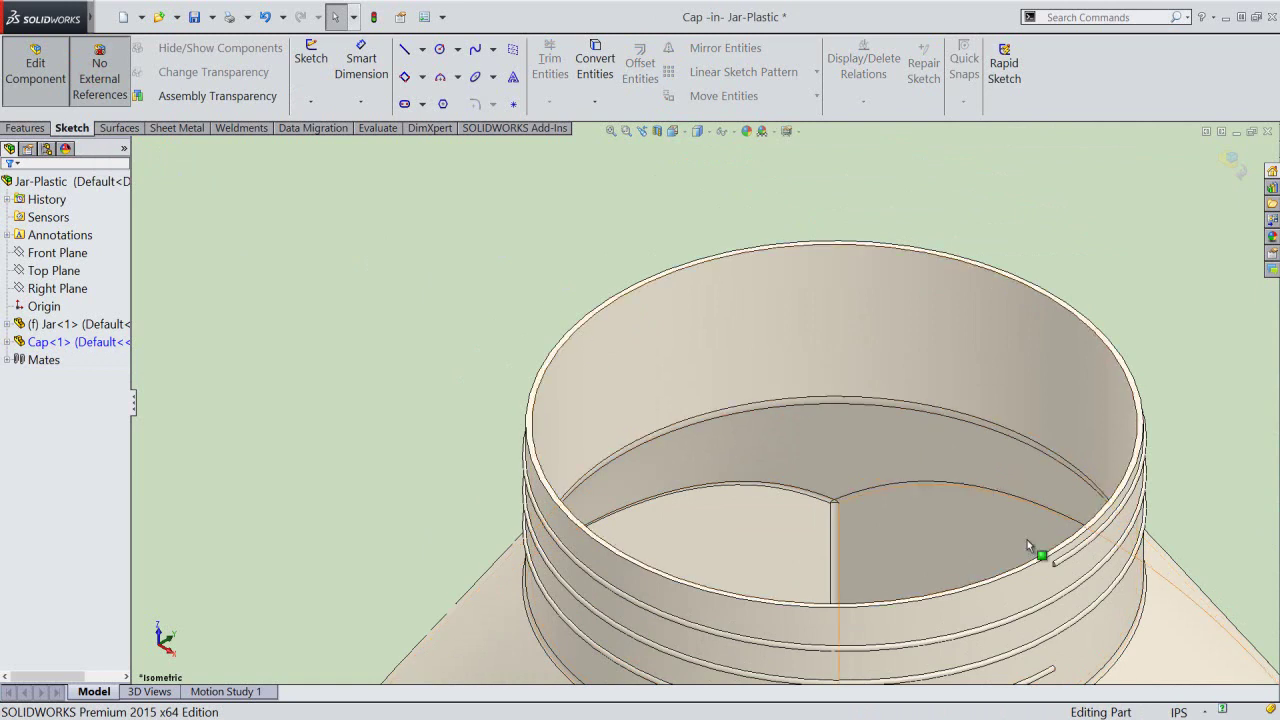
# Set the Cap's length units to fractions with denominator 64 and no decimals.
pyautogui.click(1200, 712)
pyautogui.click(1150, 690)
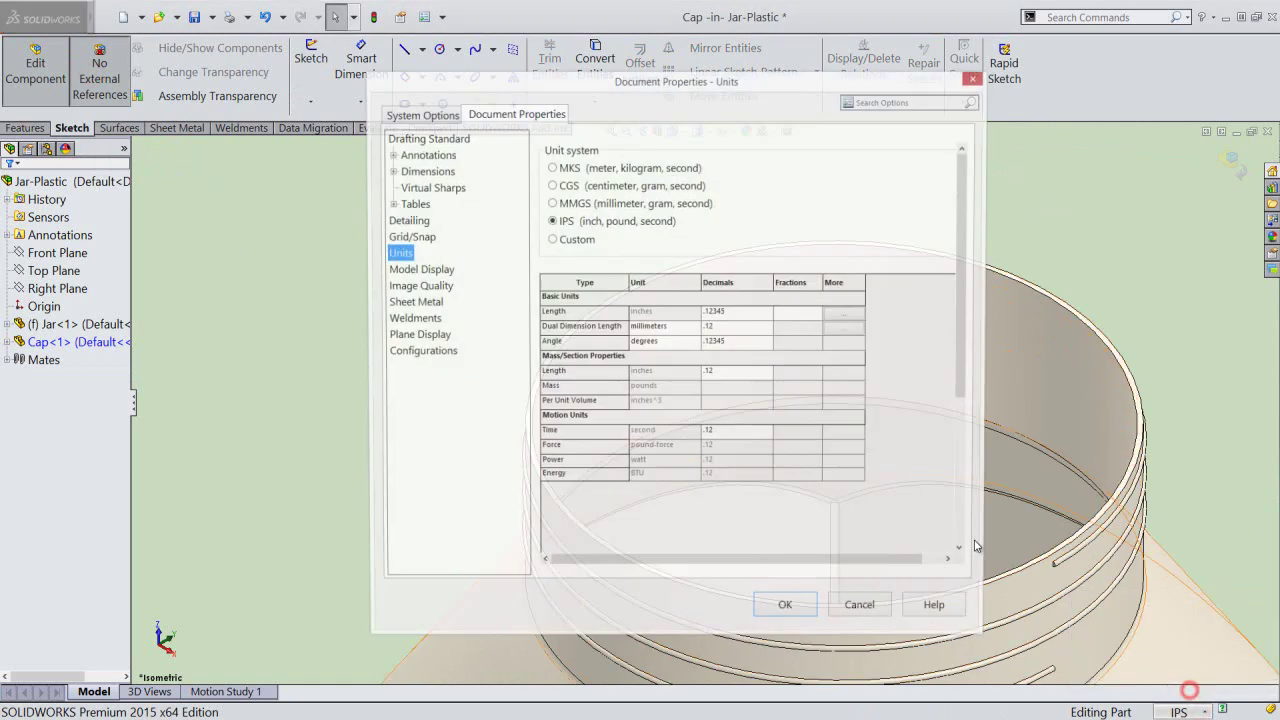
pyautogui.click(809, 315)
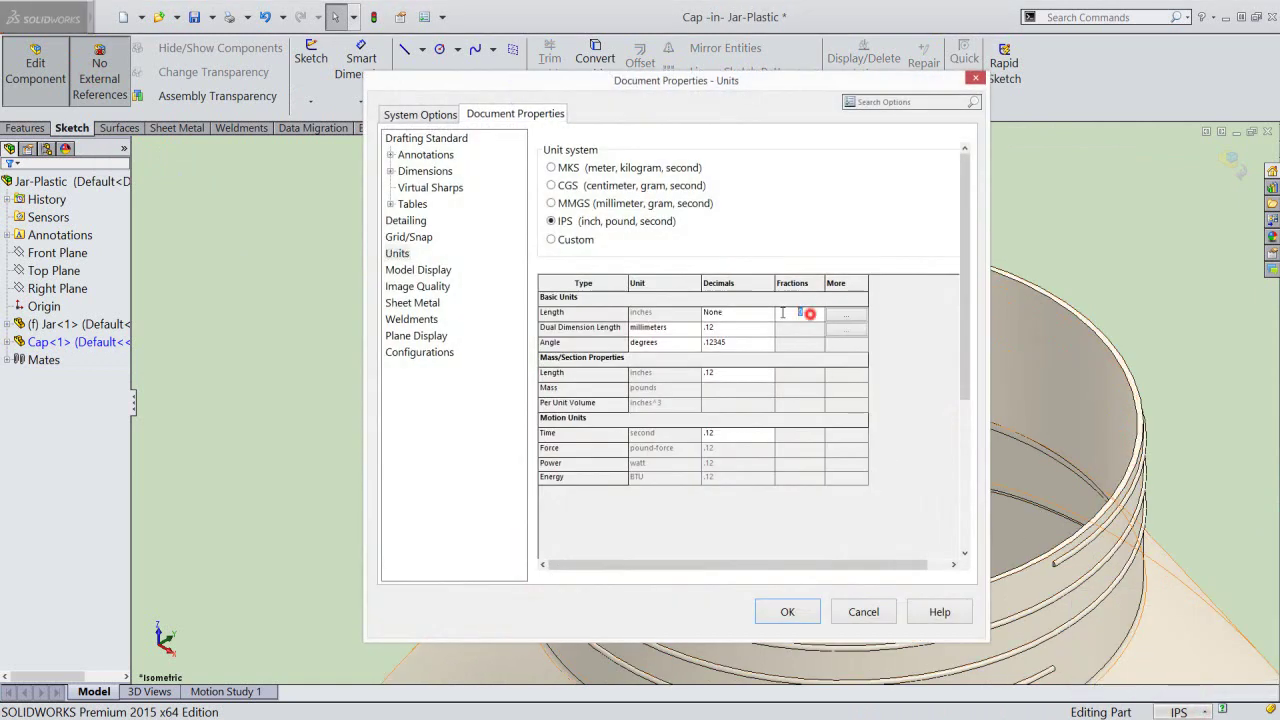
pyautogui.write('64')
pyautogui.press('Tab')
pyautogui.click(787, 612)
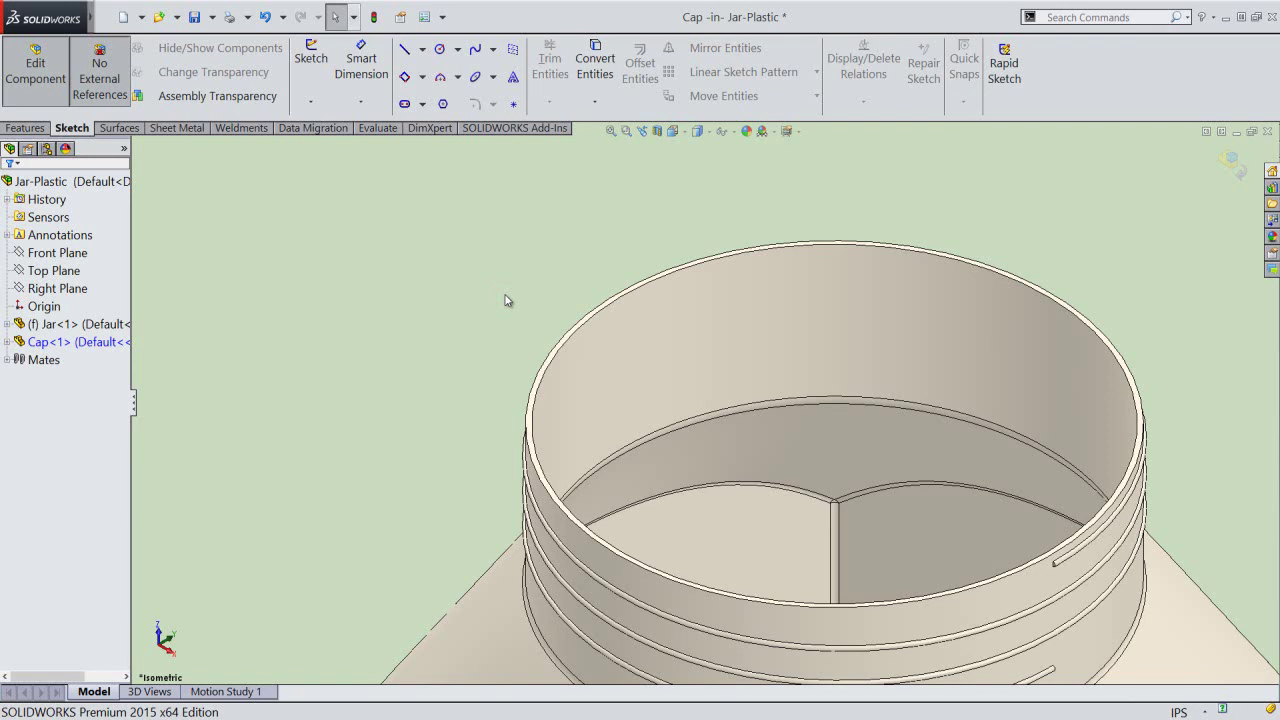
pyautogui.click(22, 128)
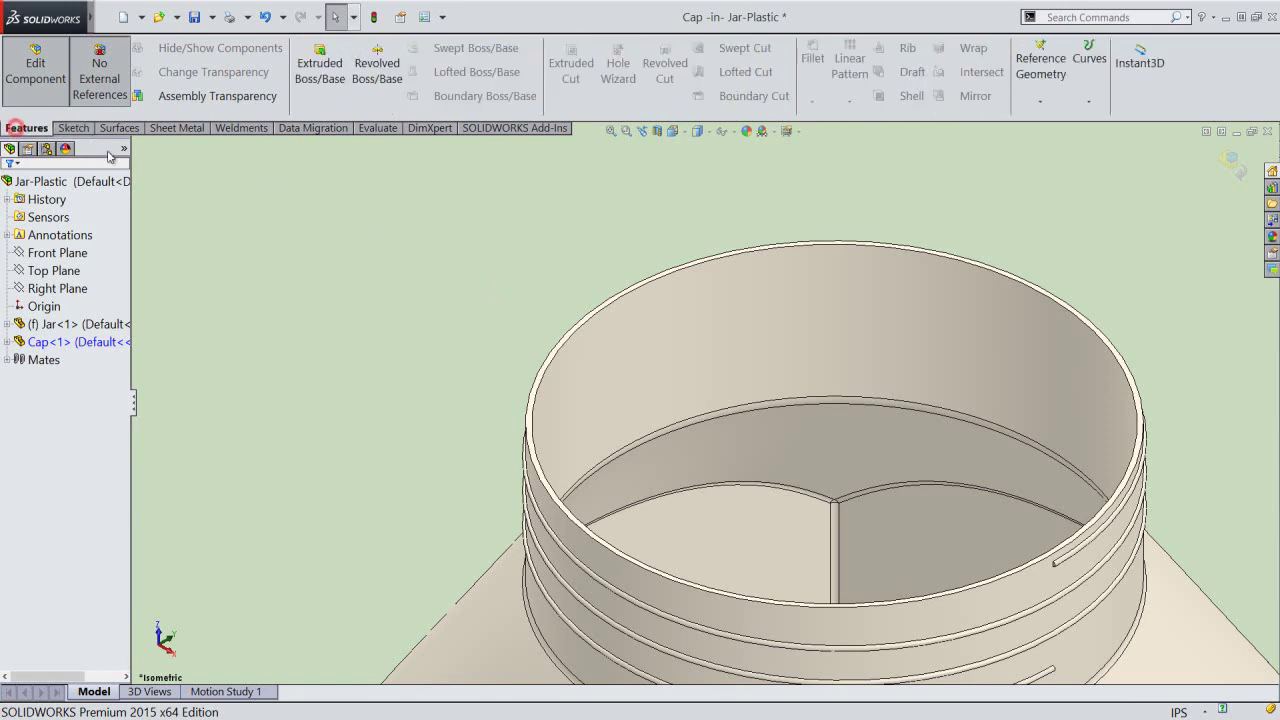
# Start a new reference plane on the jar's top rim face, viewing the neck from the front.
pyautogui.click(1040, 100)
pyautogui.click(1047, 119)
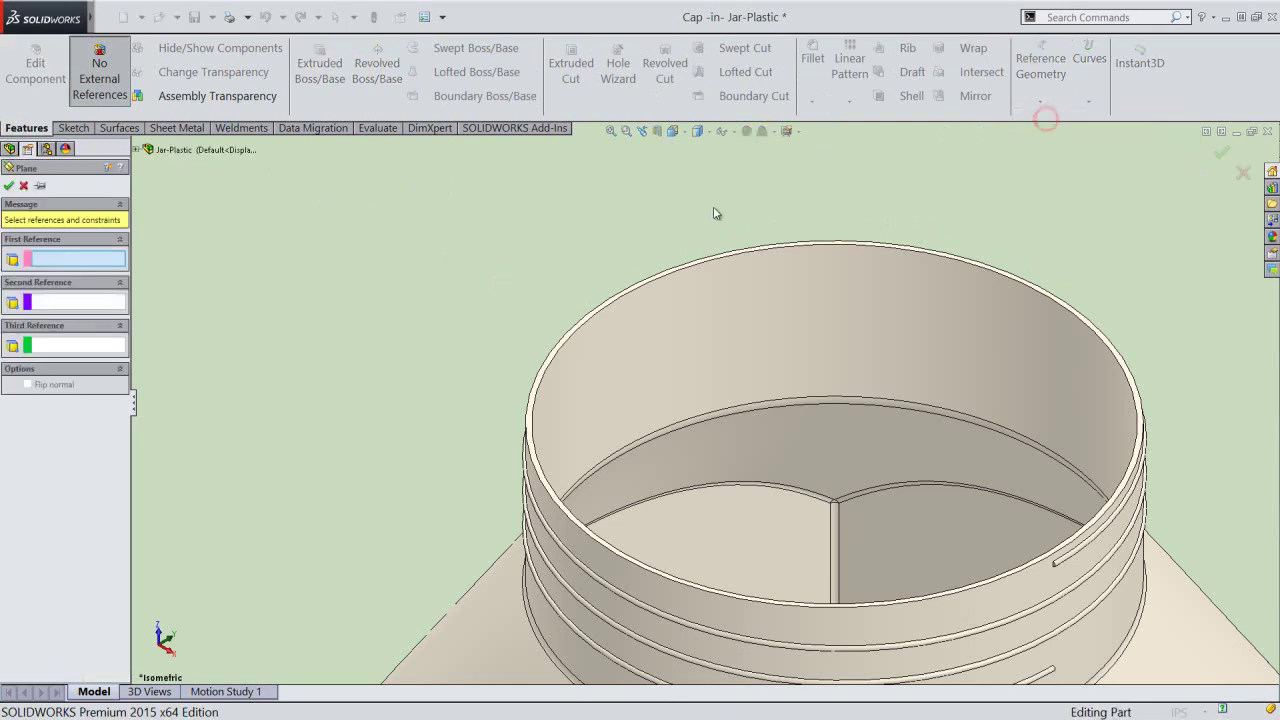
pyautogui.scroll(-3, 600, 303)
pyautogui.scroll(-2, 602, 316)
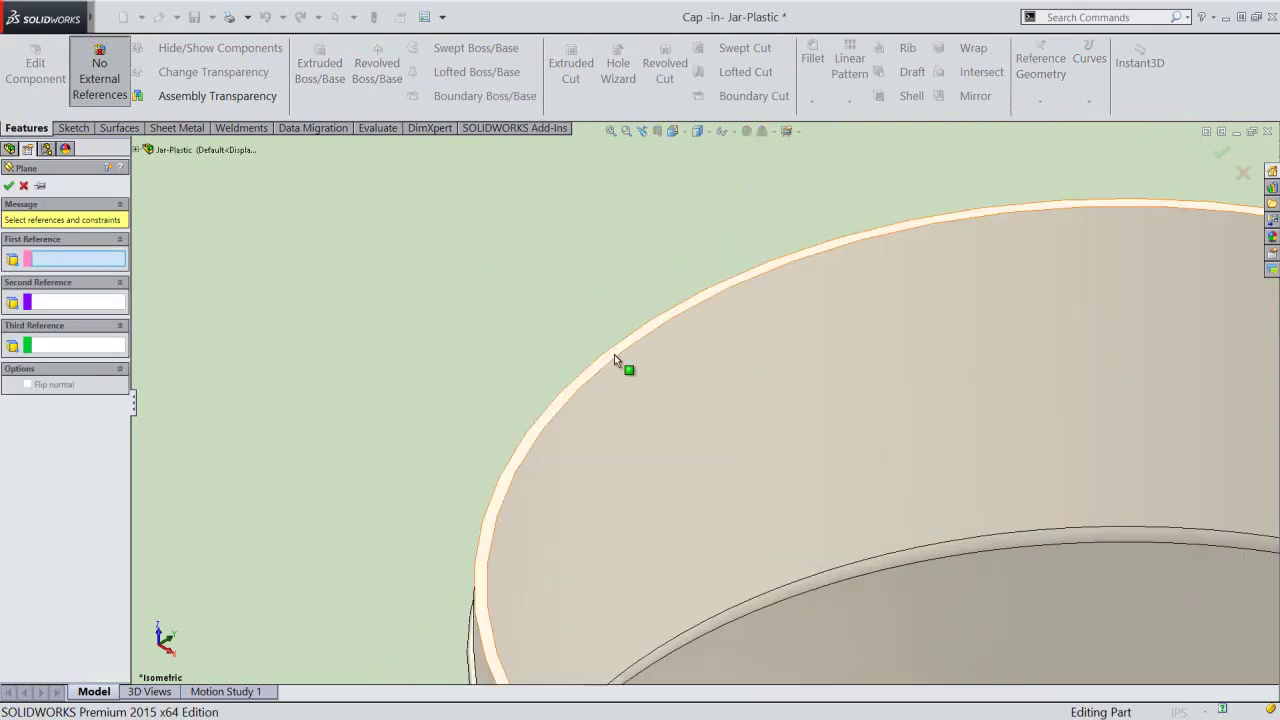
pyautogui.click(614, 354)
pyautogui.scroll(3, 589, 326)
pyautogui.press('space')
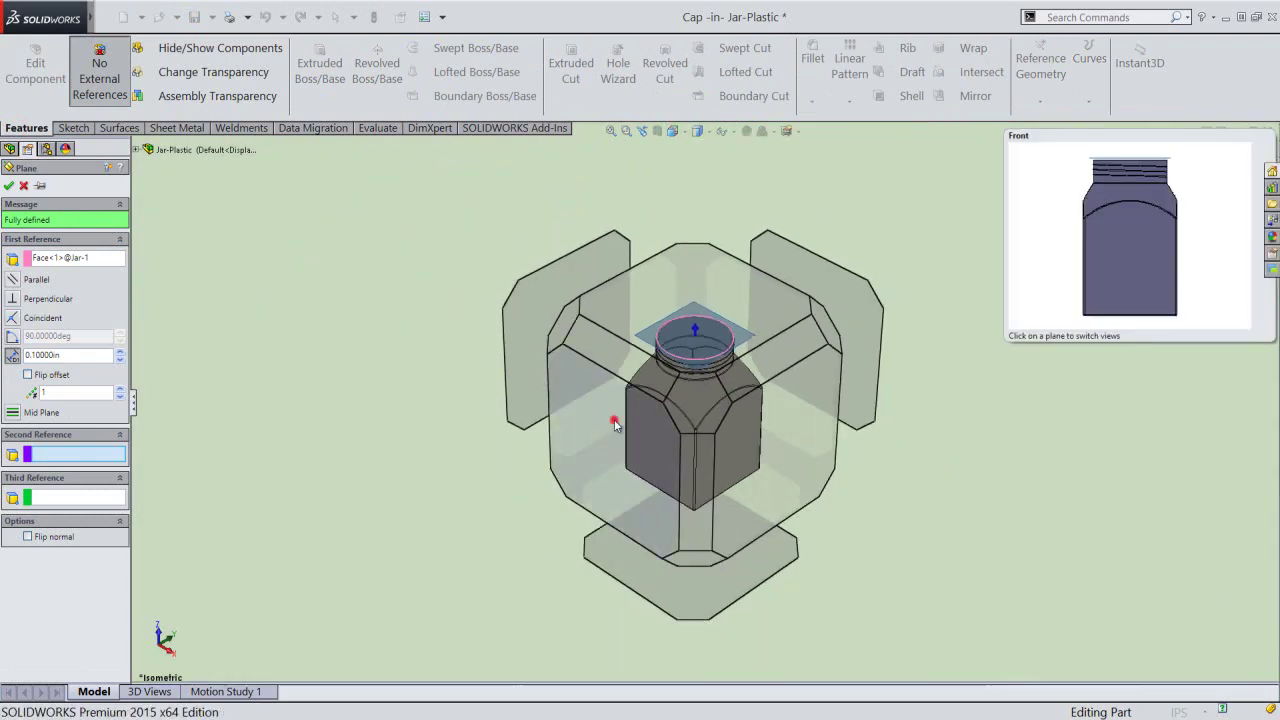
pyautogui.click(616, 426)
pyautogui.scroll(-2, 715, 163)
pyautogui.scroll(-2, 679, 212)
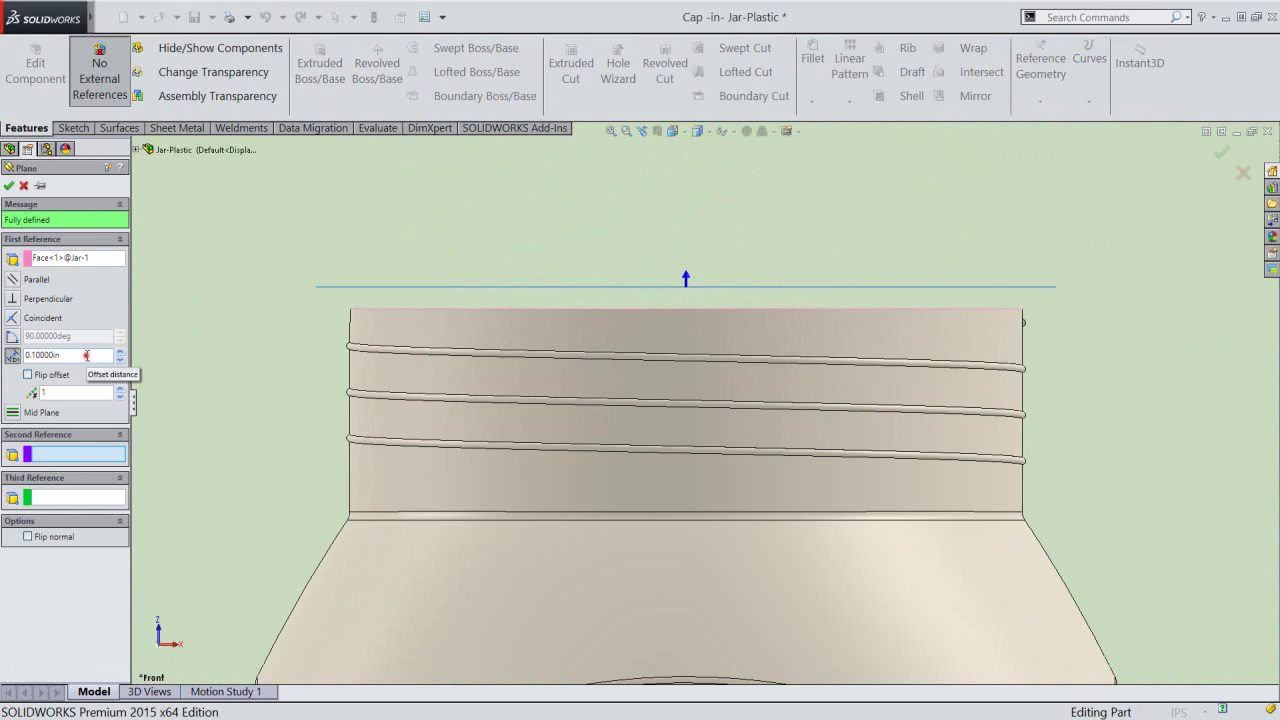
# Set the plane offset to 1/32 inch and accept it, acknowledging the external reference warning.
pyautogui.moveTo(86, 355); pyautogui.dragTo(25, 362)
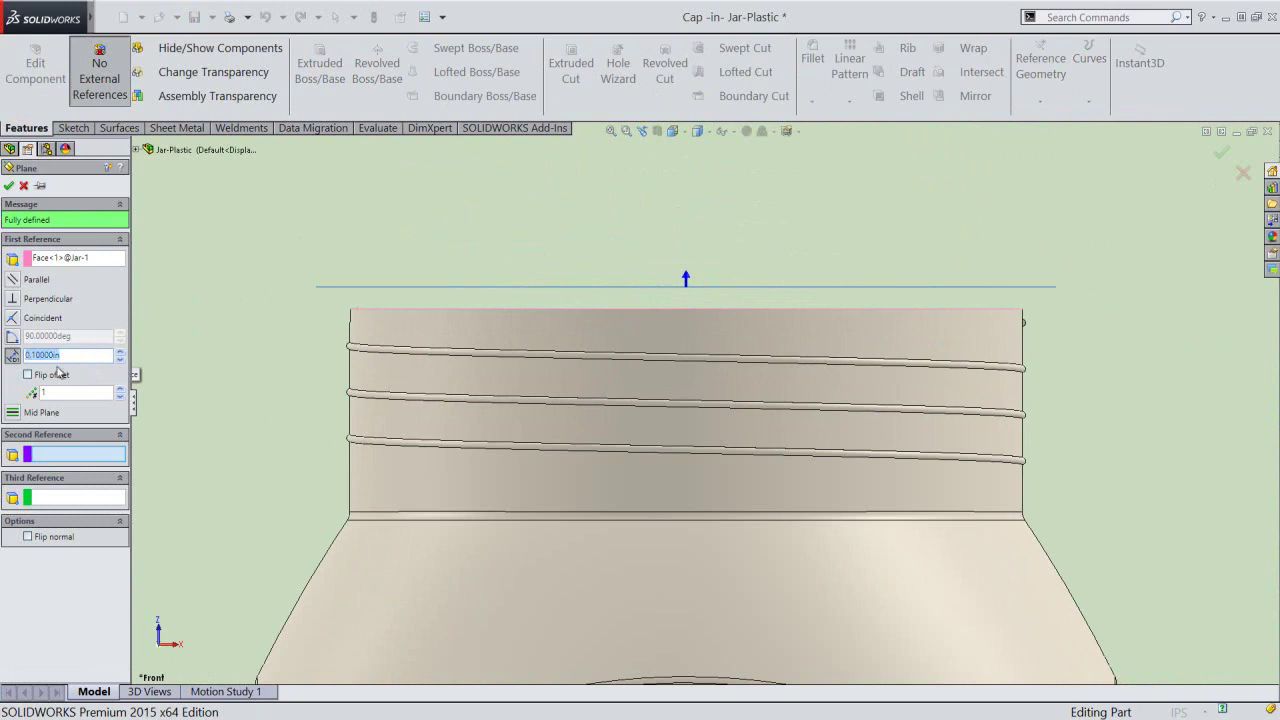
pyautogui.write('1/32')
pyautogui.press('Return')
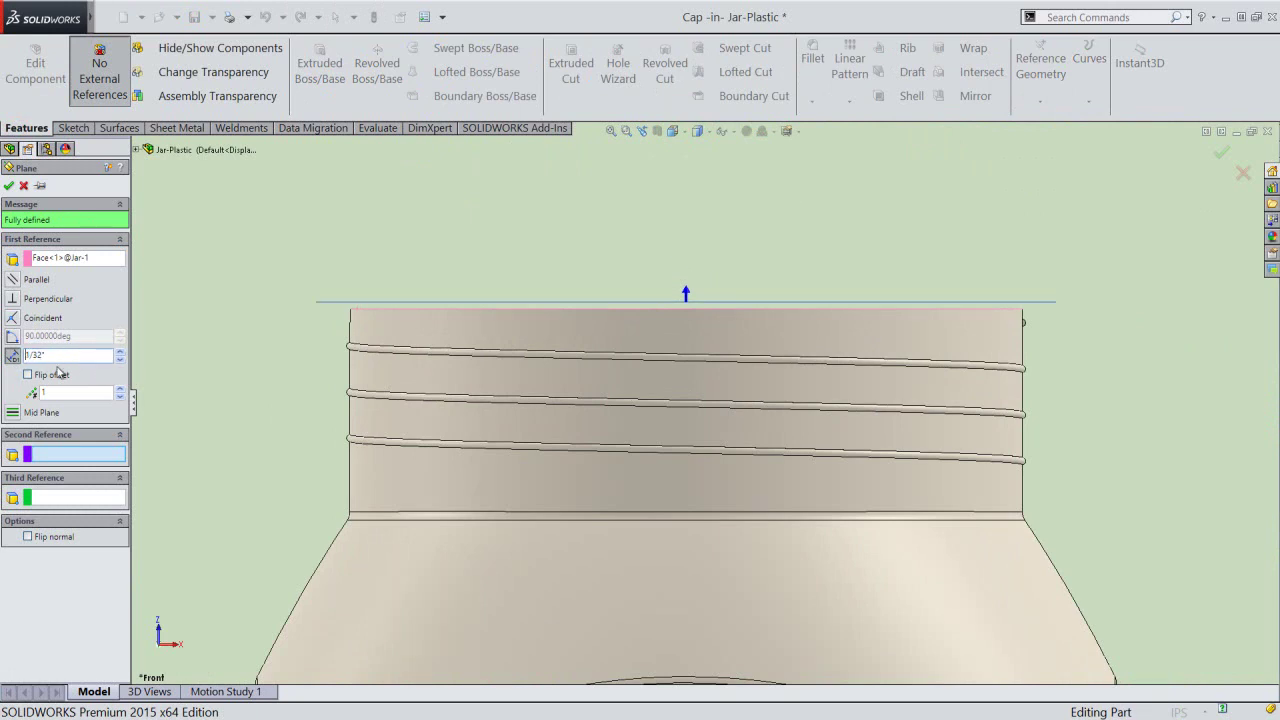
pyautogui.rightClick(193, 234)
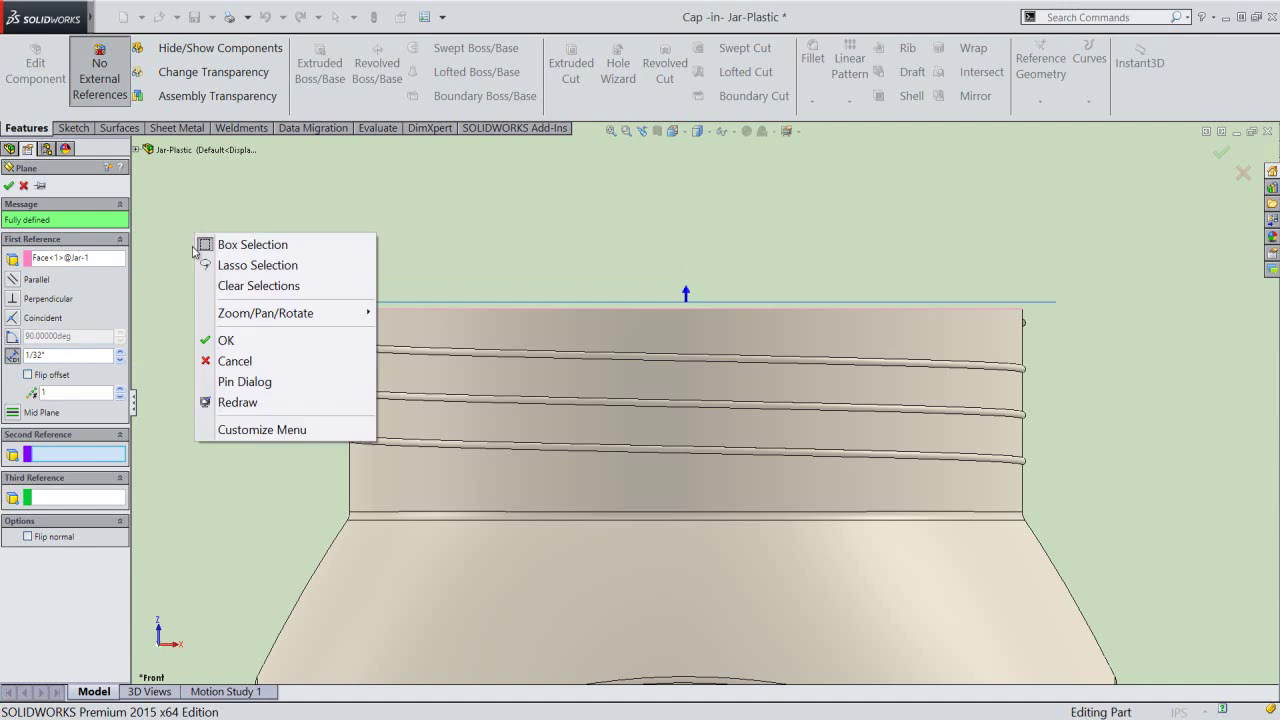
pyautogui.click(210, 340)
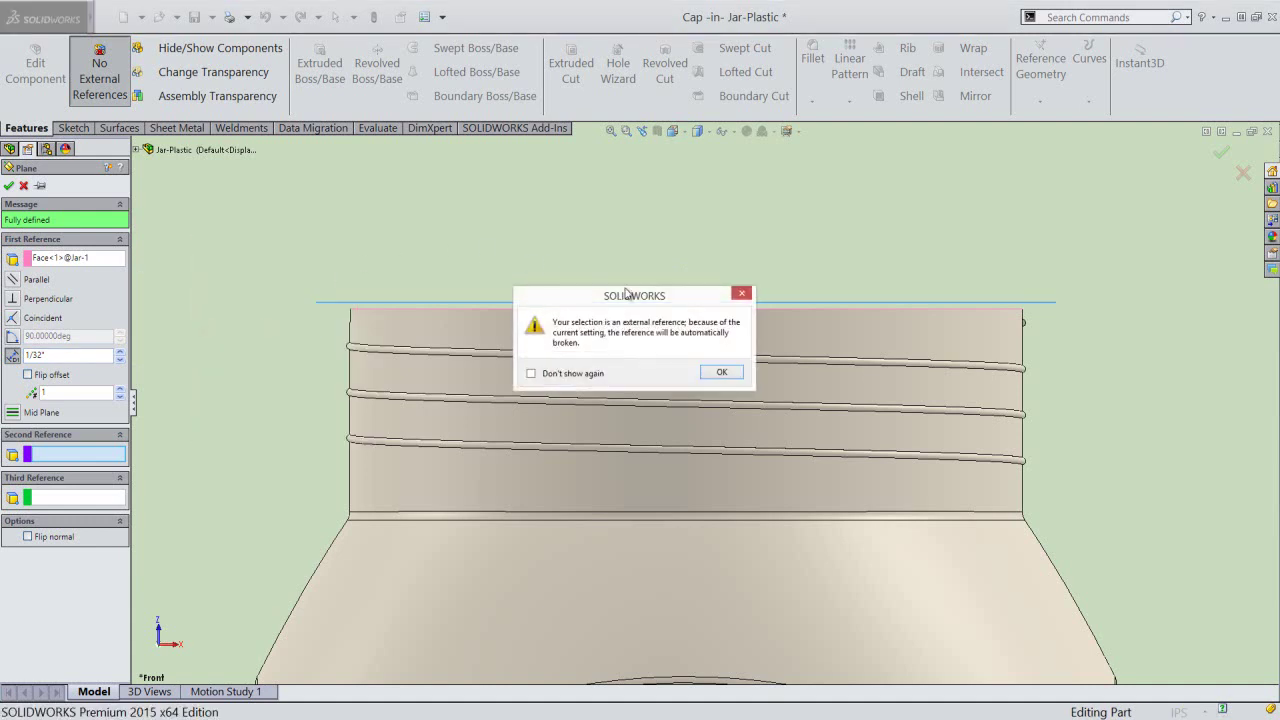
pyautogui.click(722, 373)
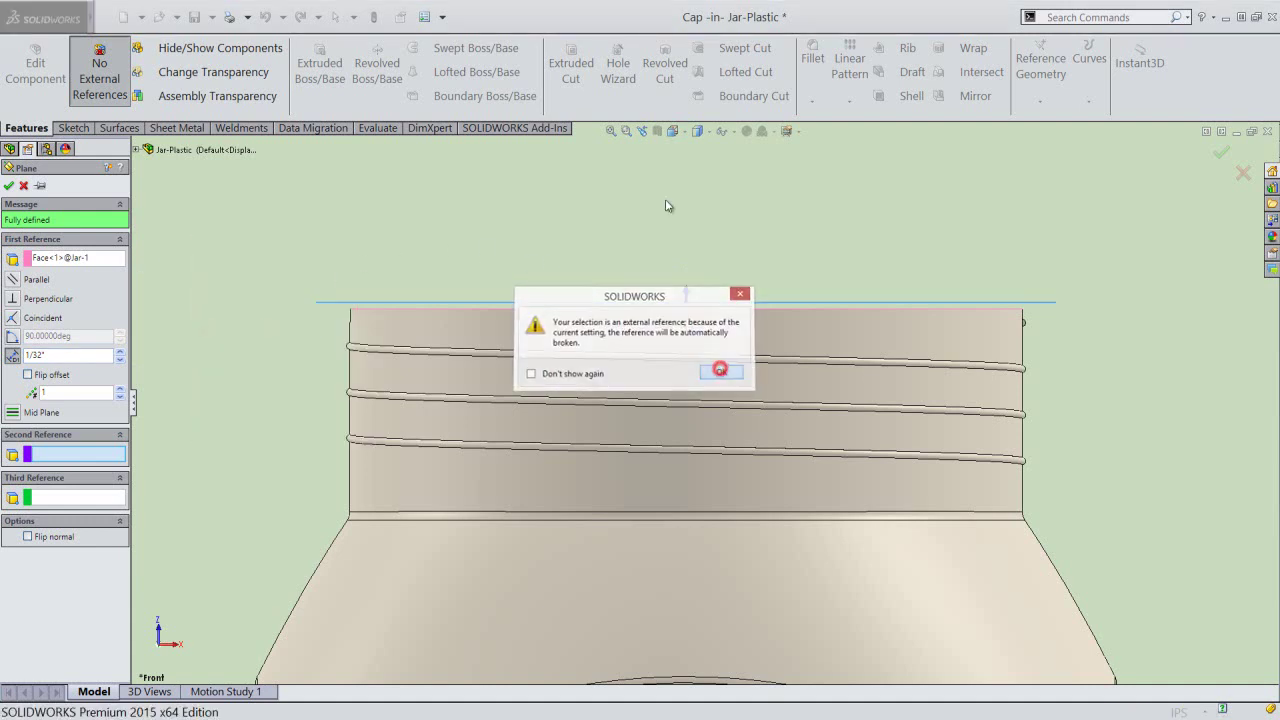
# Rebuild the model, make reference planes visible, and select the new plane above the rim.
pyautogui.click(642, 132)
pyautogui.click(642, 135)
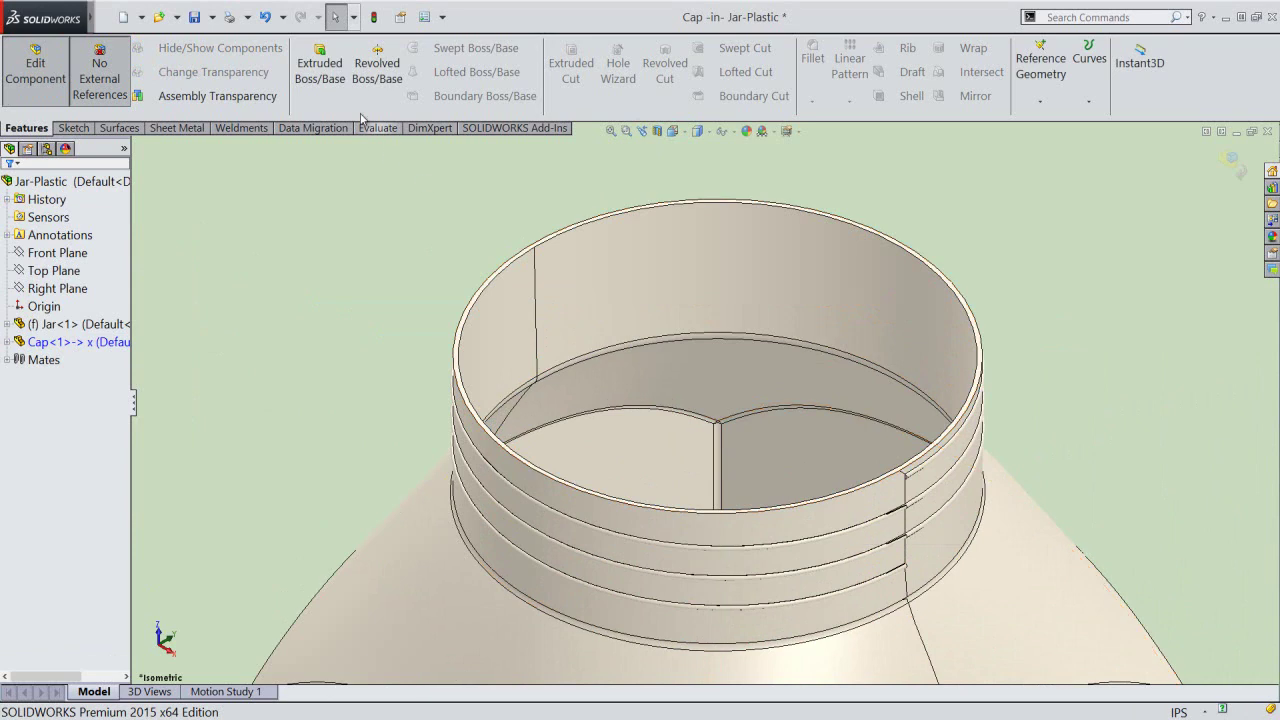
pyautogui.click(375, 18)
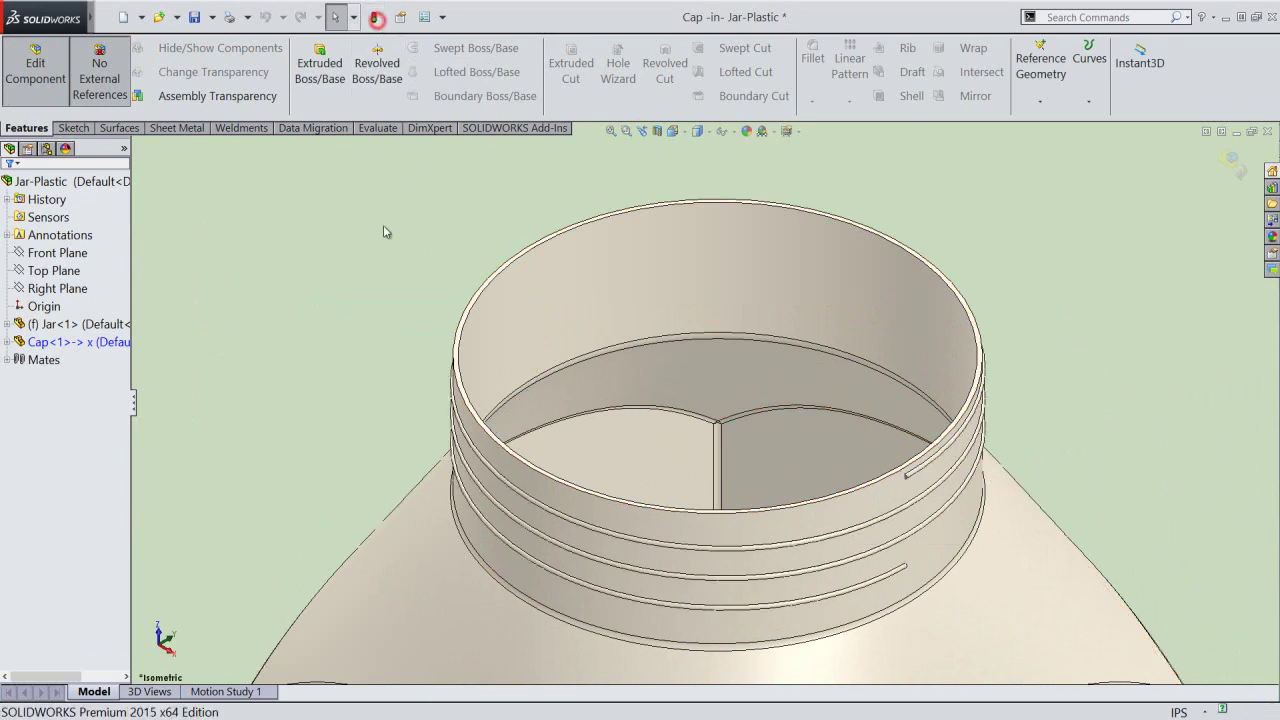
pyautogui.click(729, 131)
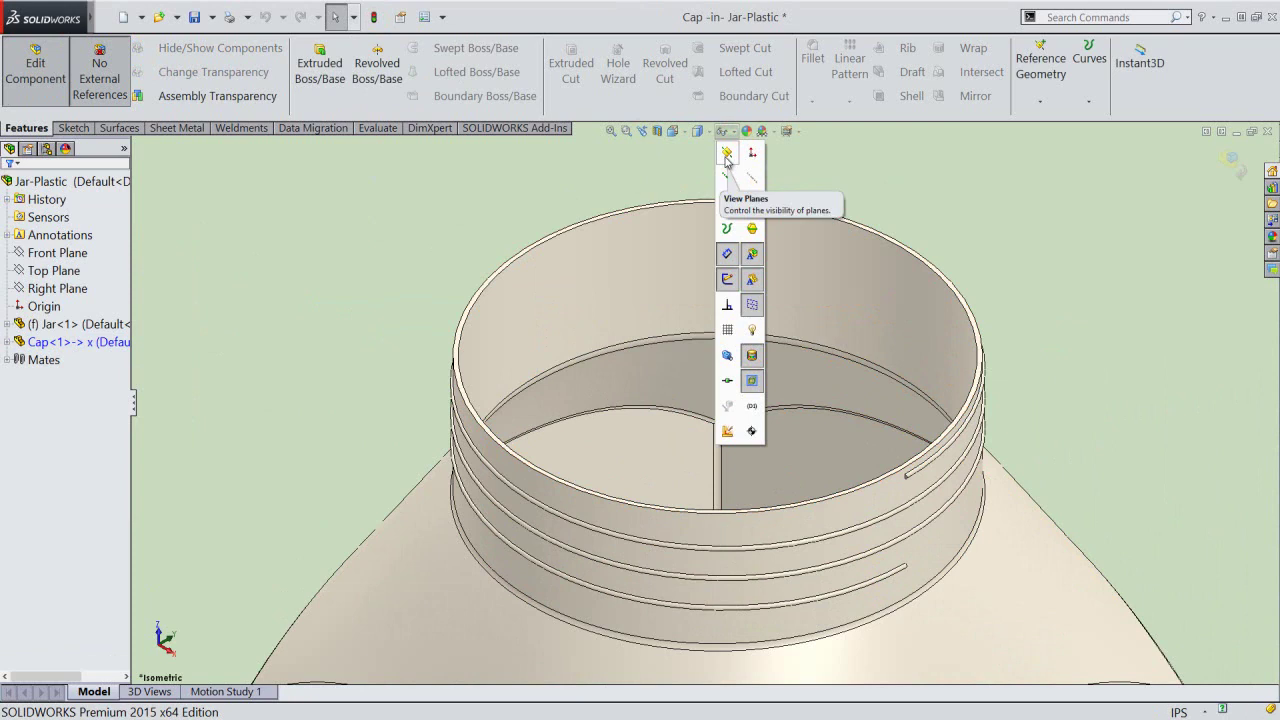
pyautogui.click(727, 155)
pyautogui.click(351, 249)
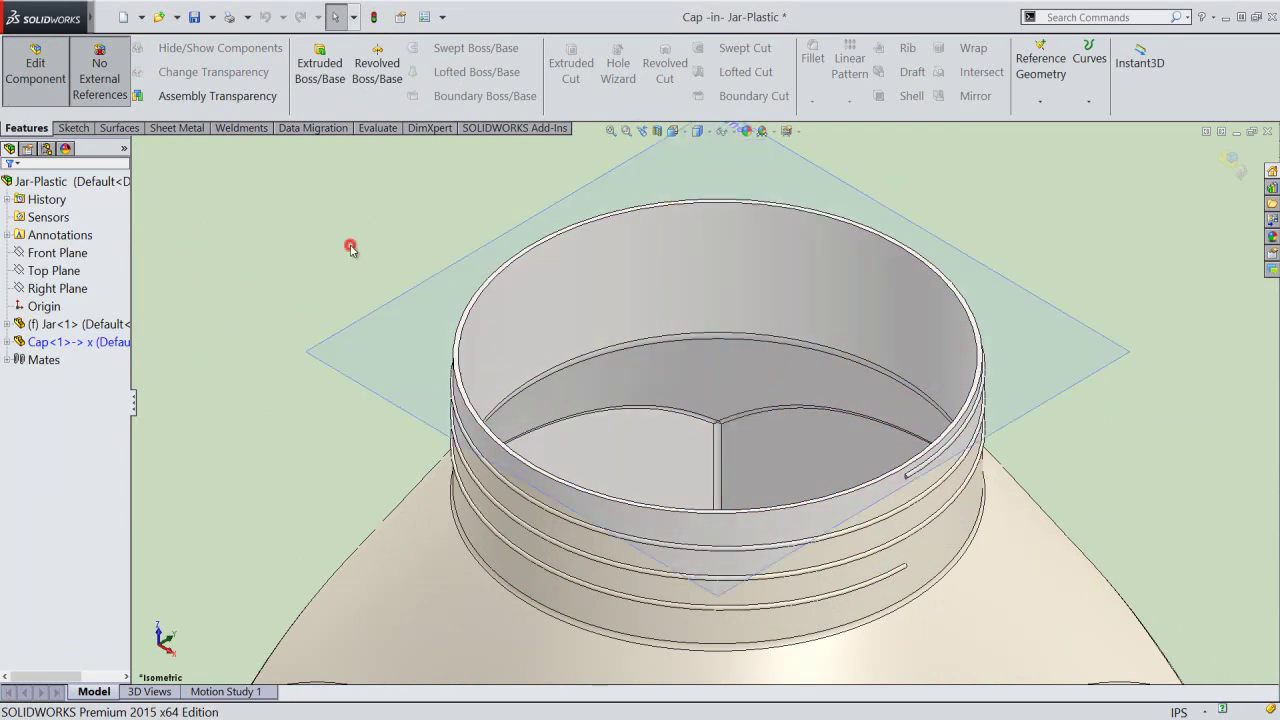
pyautogui.click(355, 330)
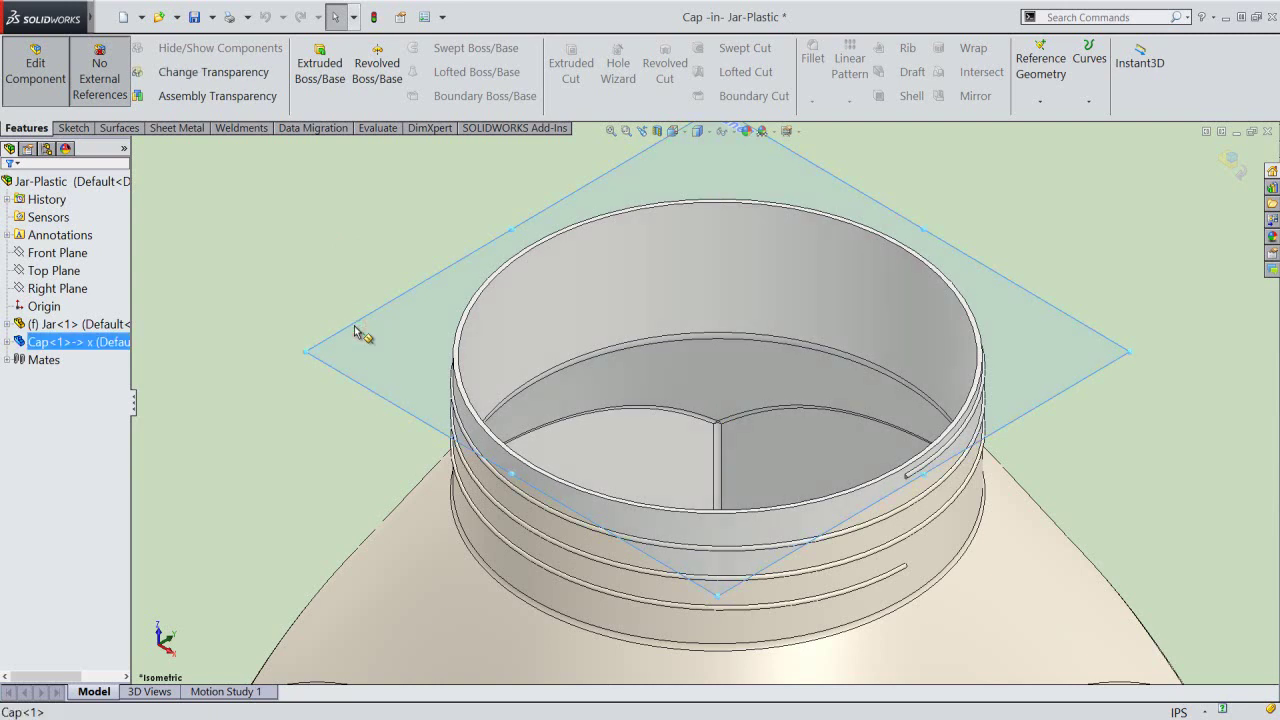
pyautogui.rightClick(355, 330)
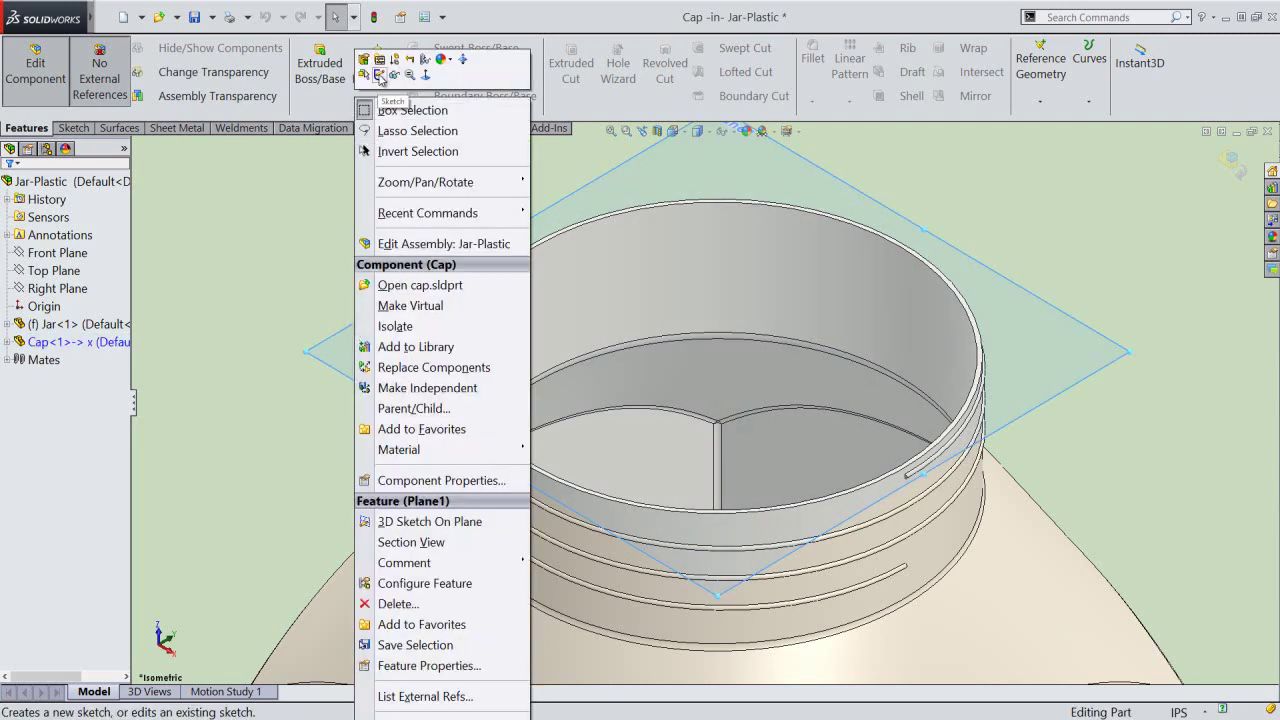
# Start a sketch on the new plane and convert the jar's top rim edge into it.
pyautogui.click(380, 76)
pyautogui.click(376, 215)
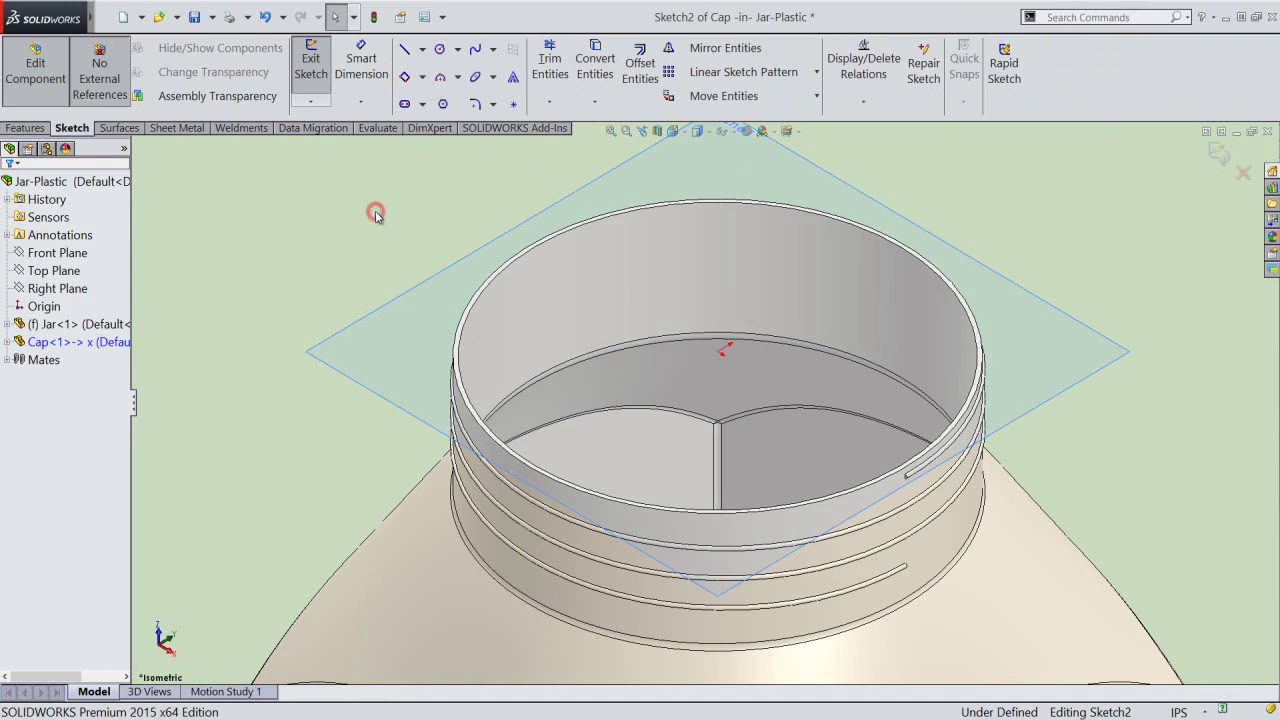
pyautogui.click(595, 62)
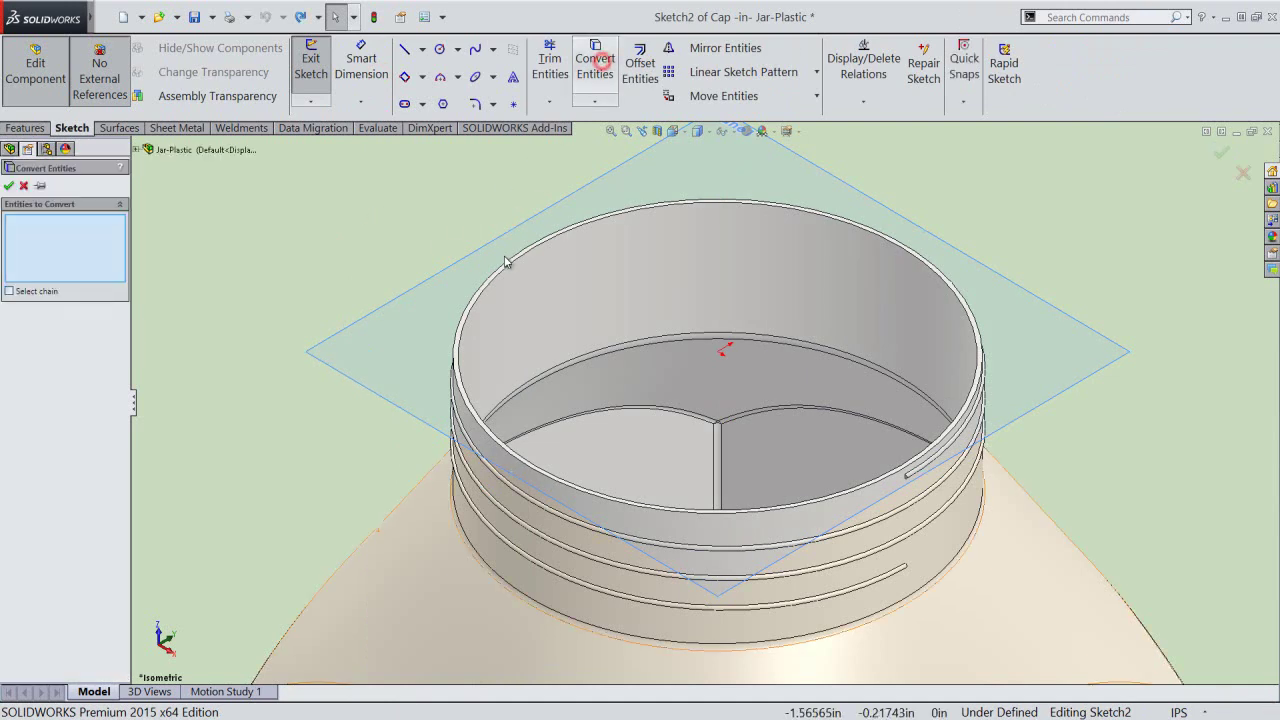
pyautogui.scroll(-2, 507, 270)
pyautogui.scroll(-1, 507, 278)
pyautogui.click(519, 305)
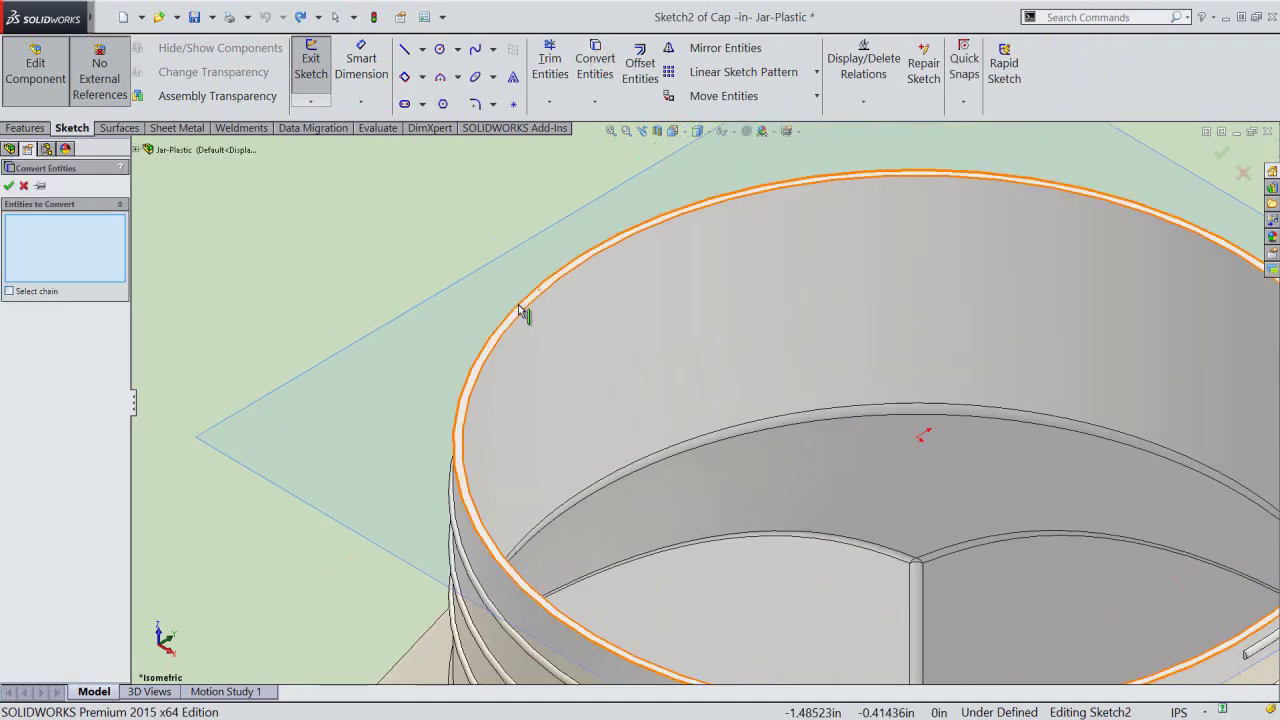
pyautogui.rightClick(410, 236)
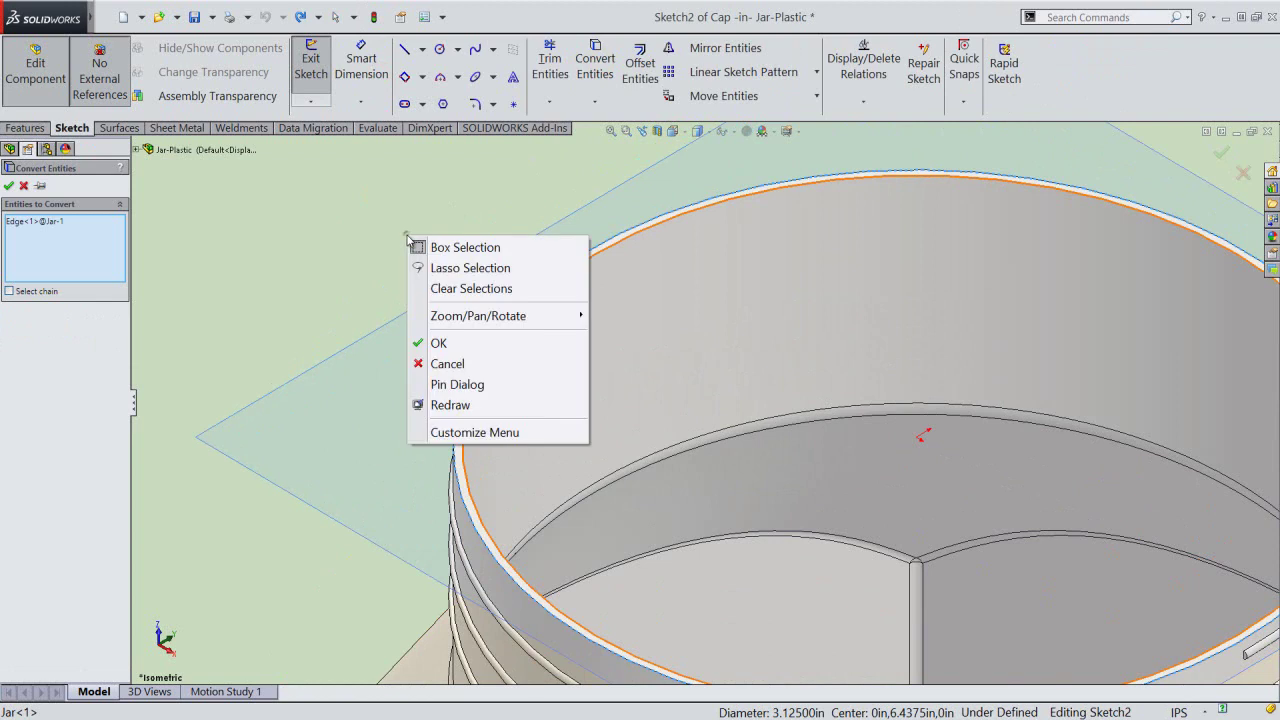
pyautogui.click(437, 343)
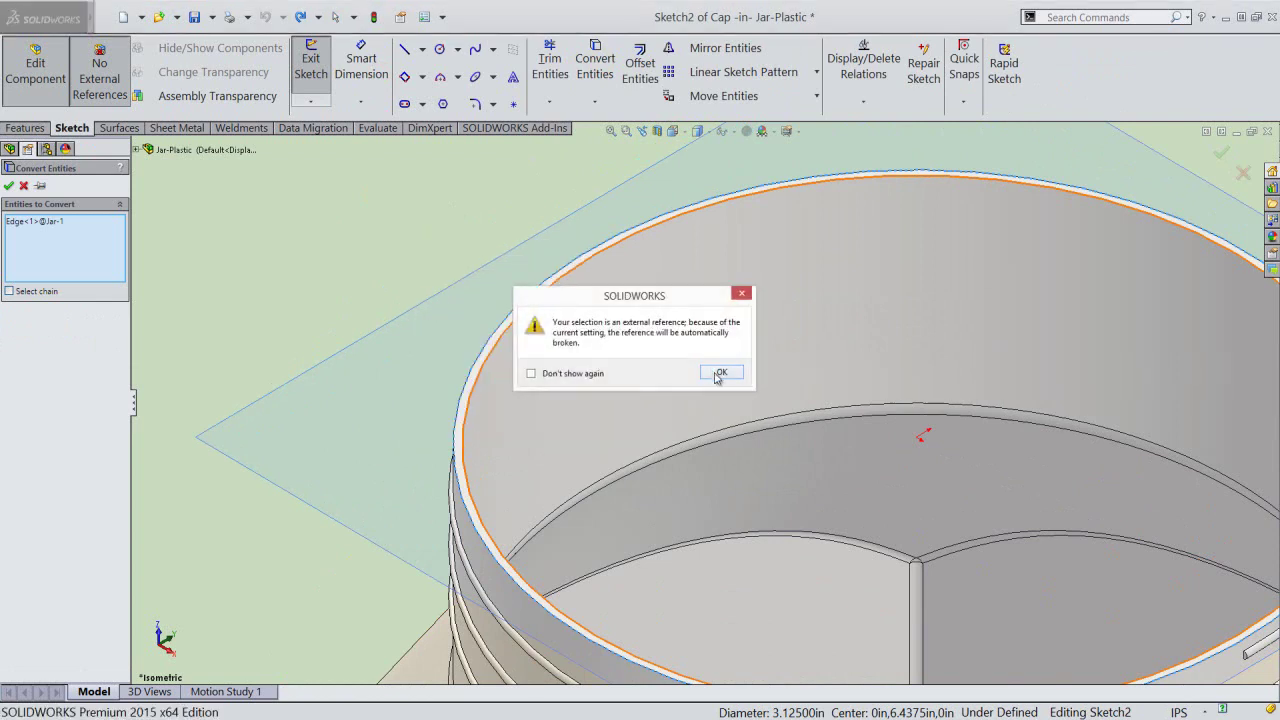
pyautogui.click(719, 373)
# Fix the converted rim circle in place.
pyautogui.click(440, 191)
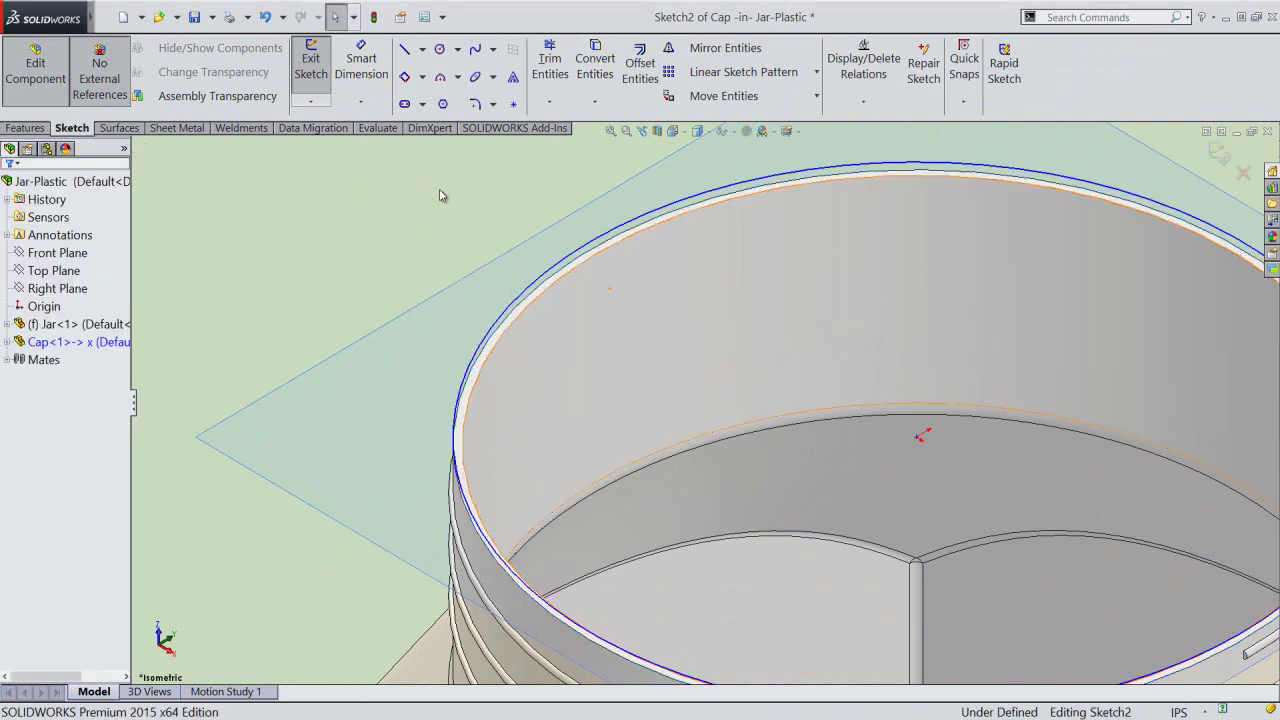
pyautogui.click(549, 271)
pyautogui.click(583, 213)
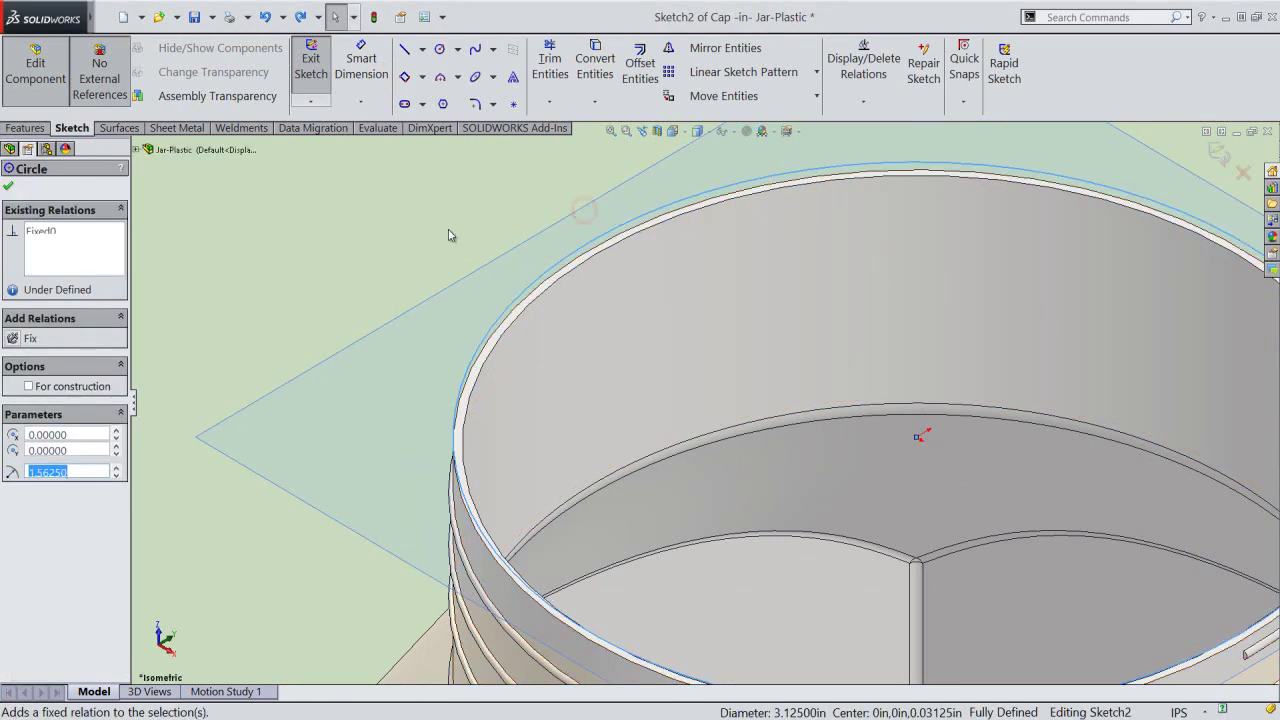
pyautogui.click(448, 231)
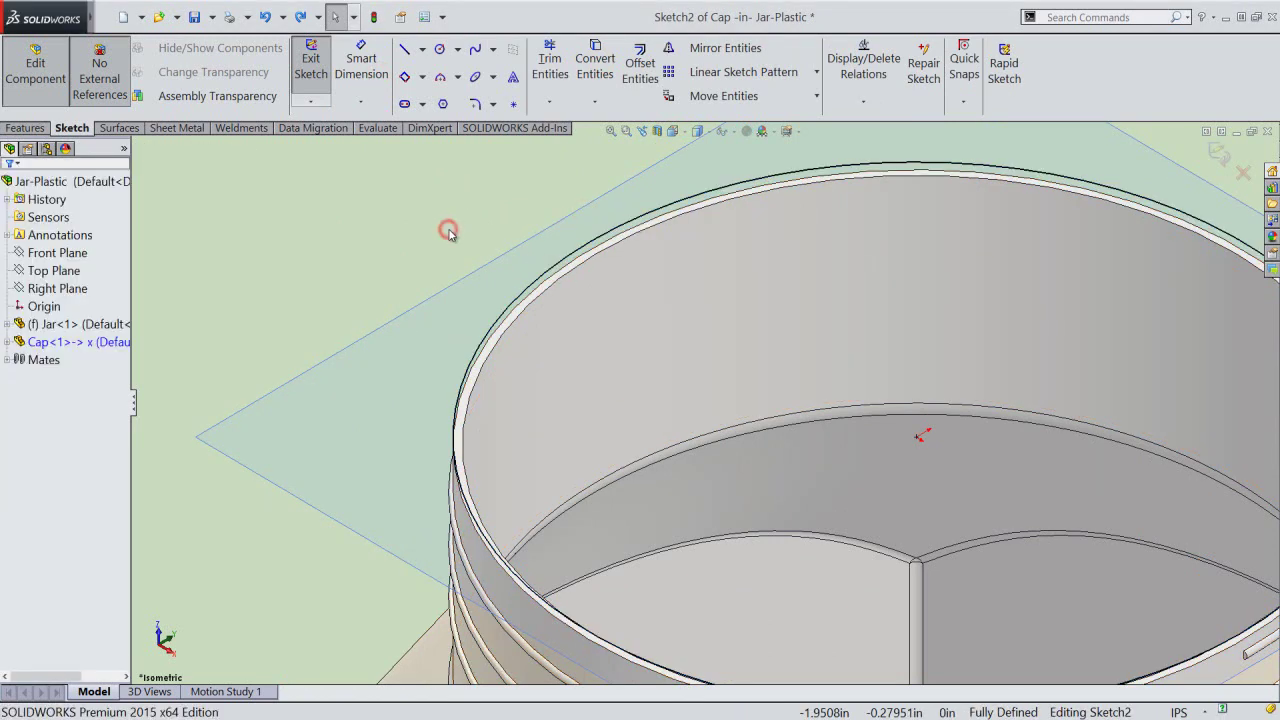
# Offset the jar rim edge by 1/32 inch into a new circle and exit the sketch.
pyautogui.click(638, 82)
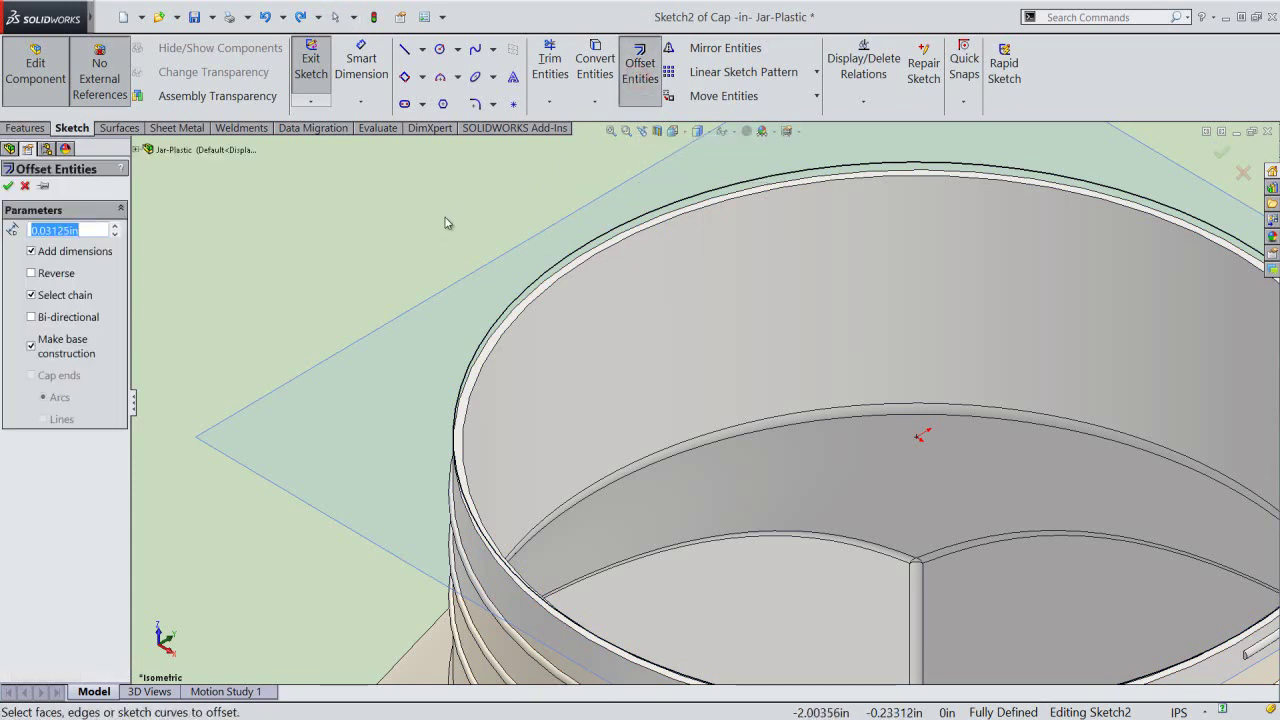
pyautogui.write('1/32')
pyautogui.press('Return')
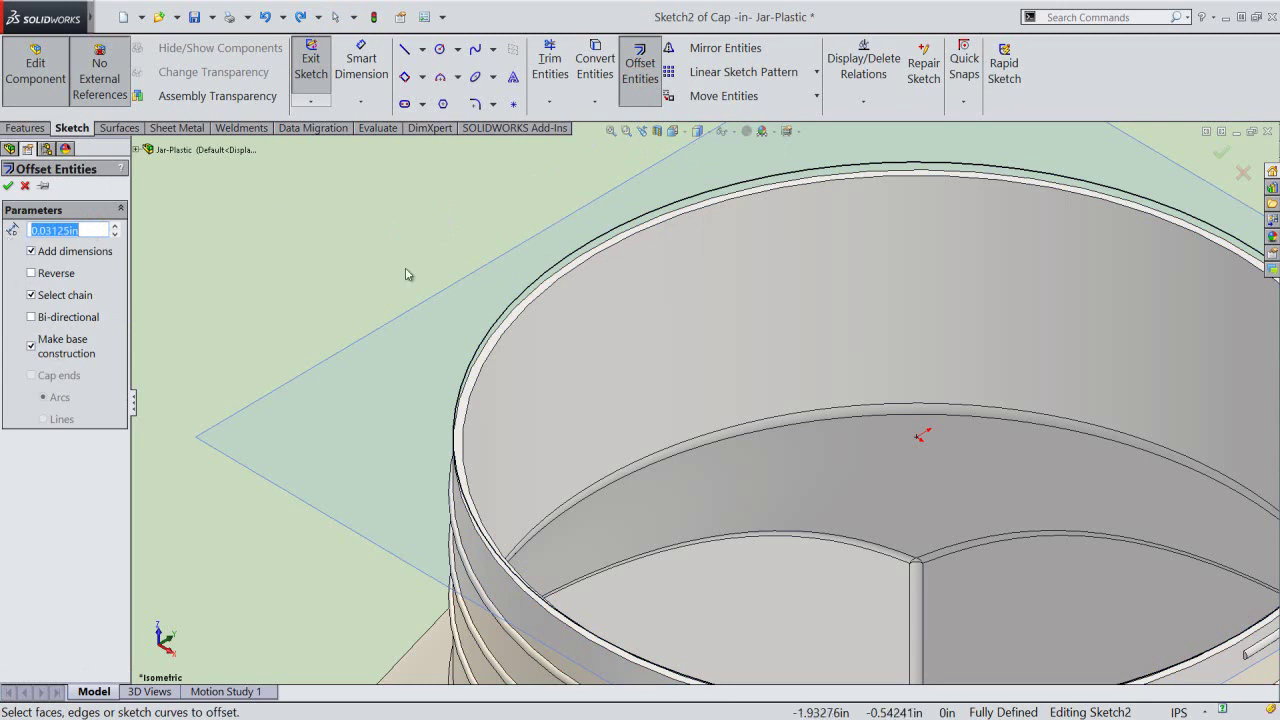
pyautogui.click(507, 310)
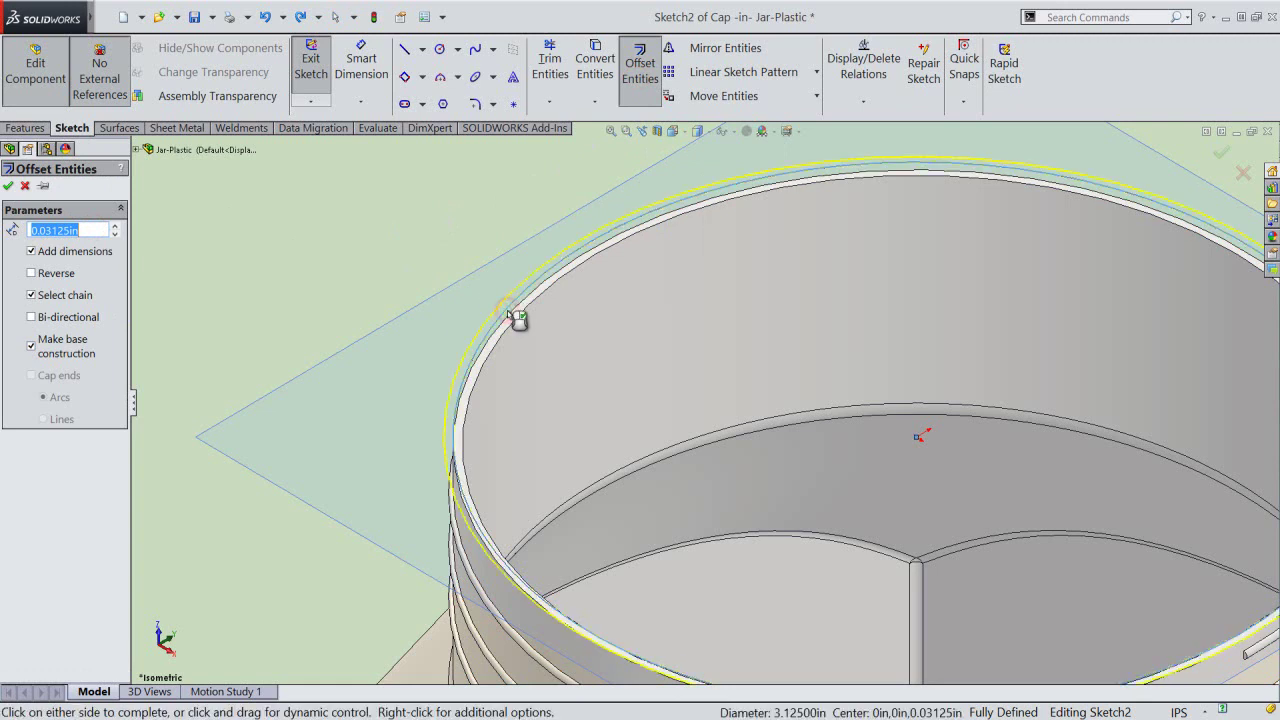
pyautogui.click(8, 186)
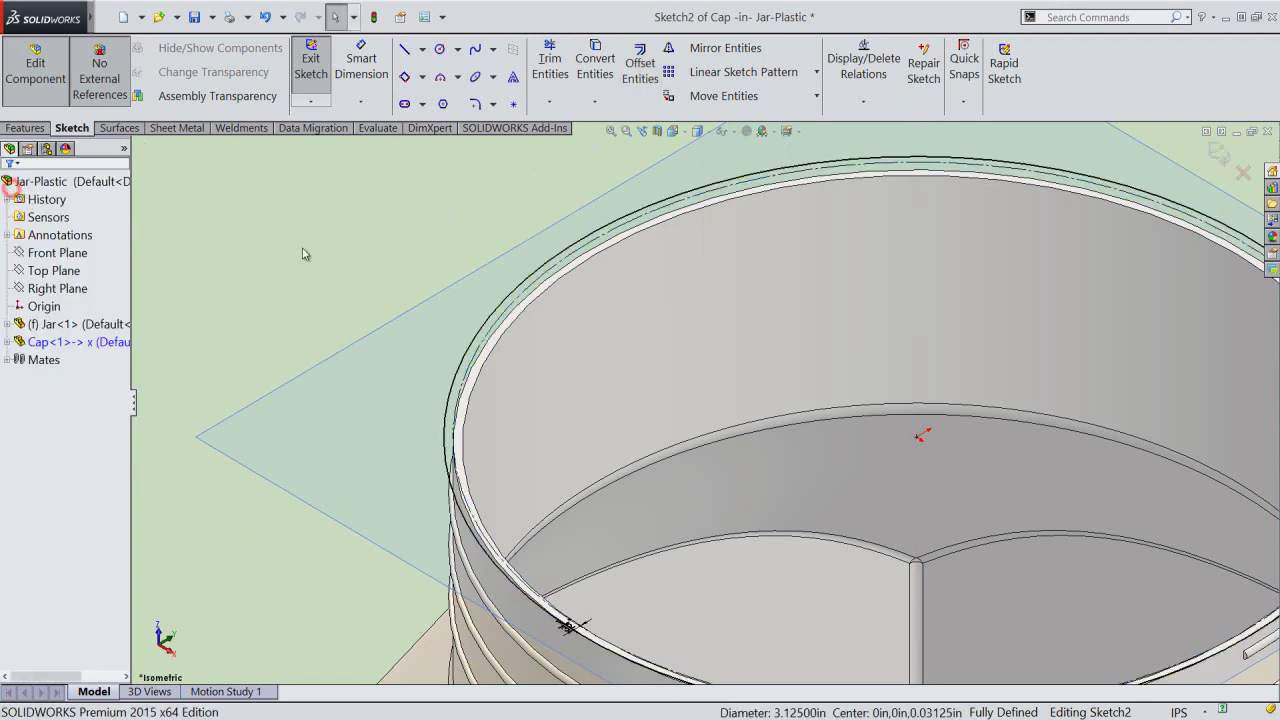
pyautogui.click(303, 251)
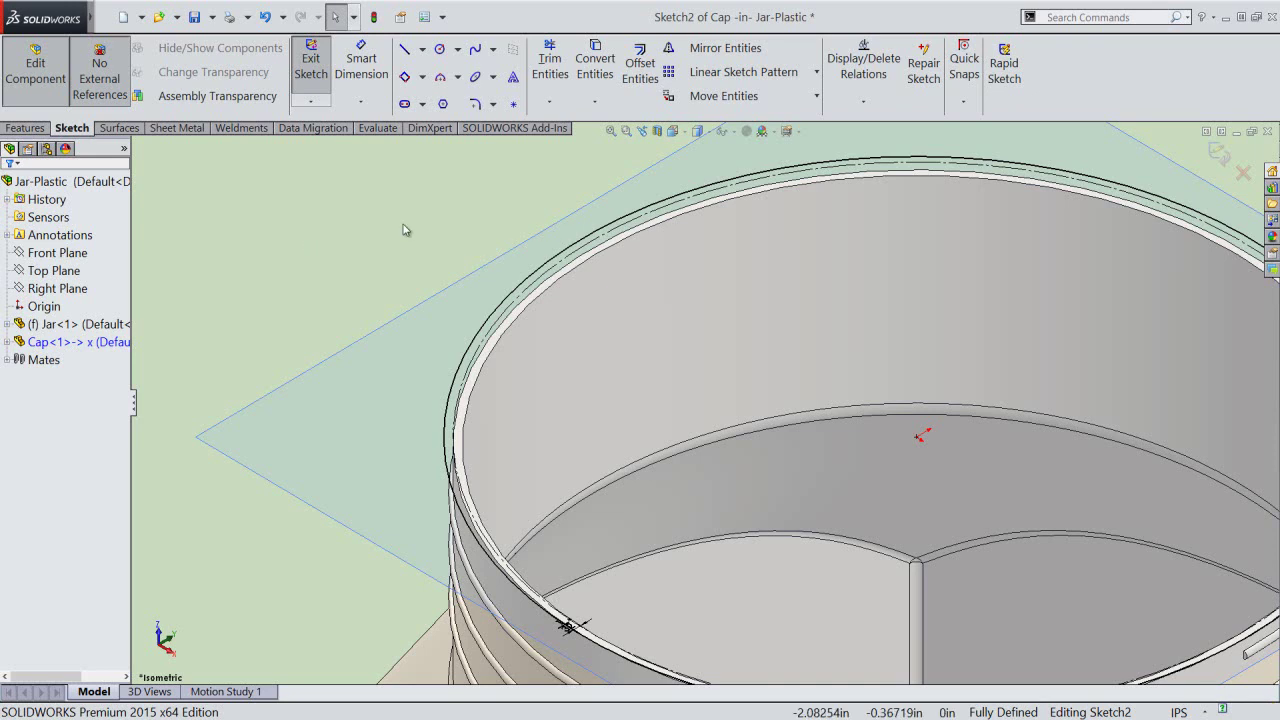
pyautogui.click(1214, 155)
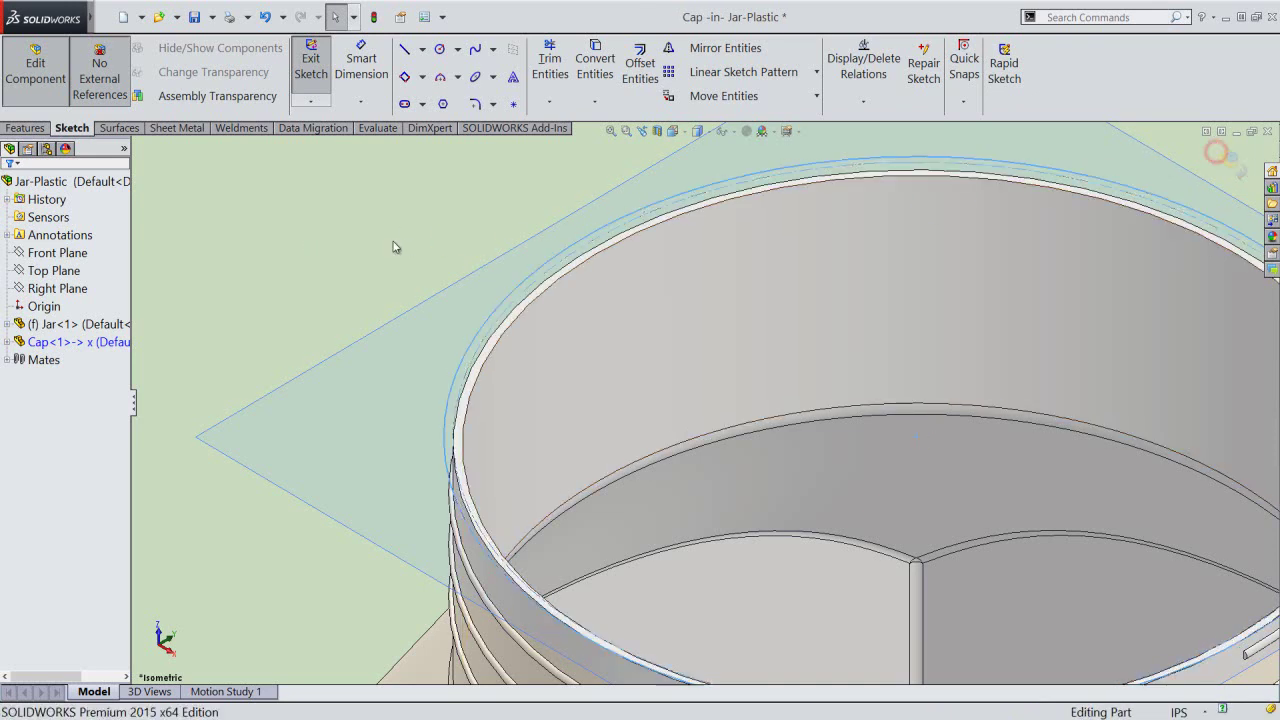
pyautogui.click(392, 243)
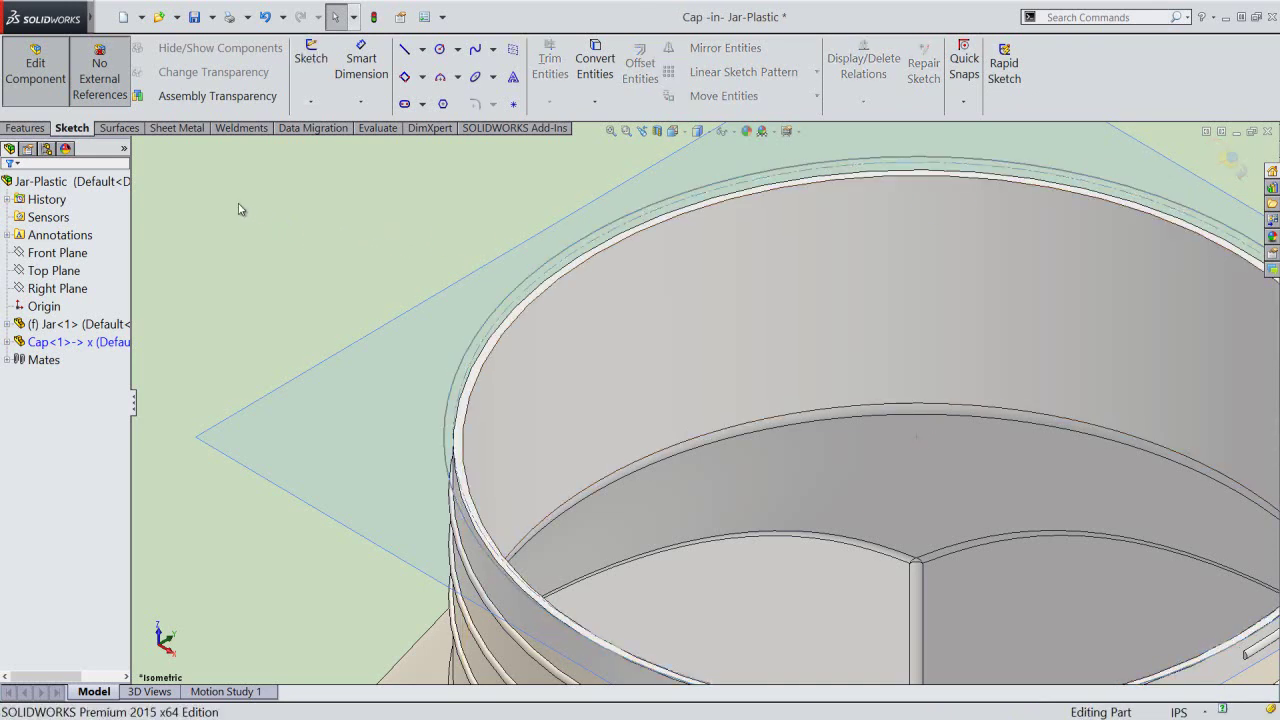
pyautogui.click(25, 128)
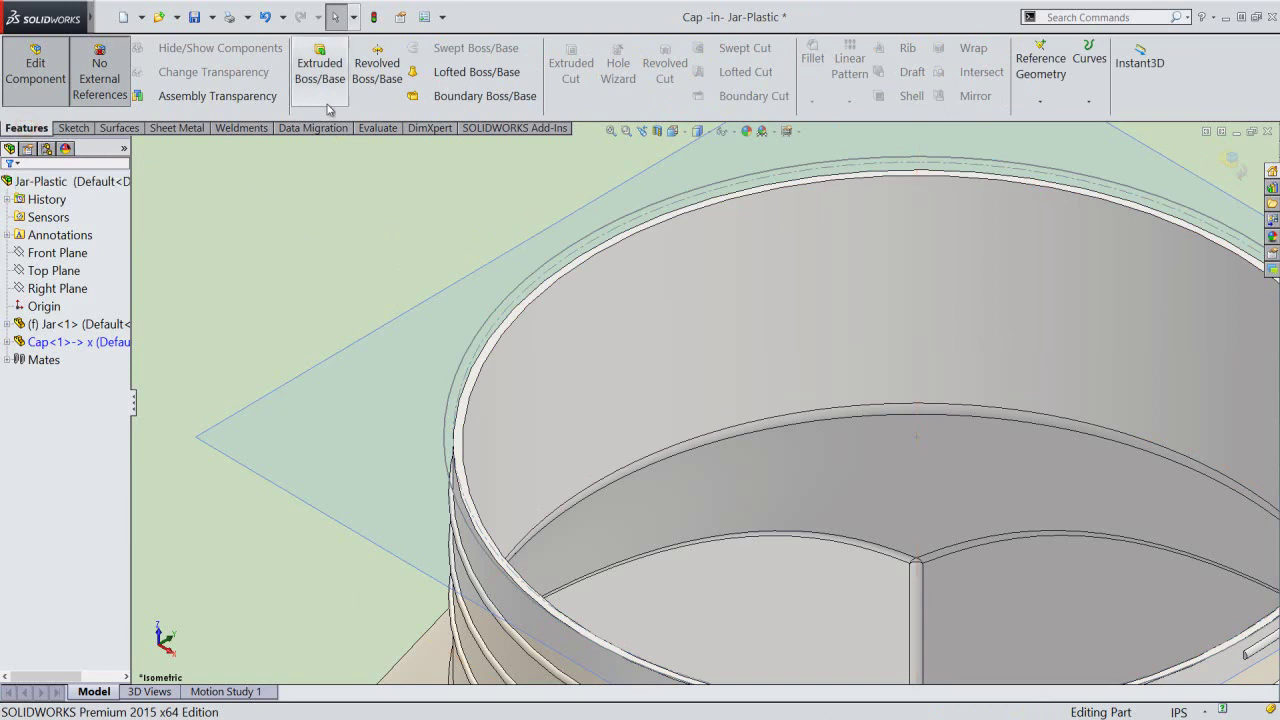
# Extrude the offset circle in reverse direction, down over the jar neck, to a depth of 25/32 inch.
pyautogui.click(320, 70)
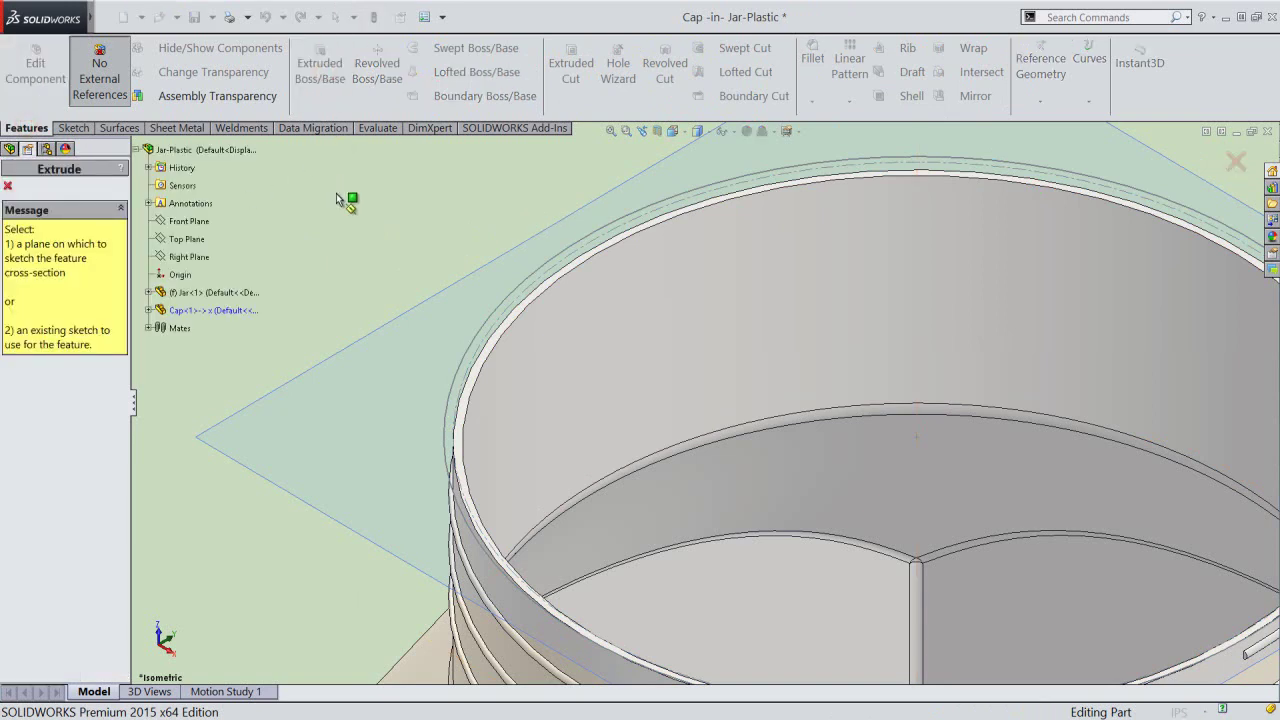
pyautogui.click(470, 345)
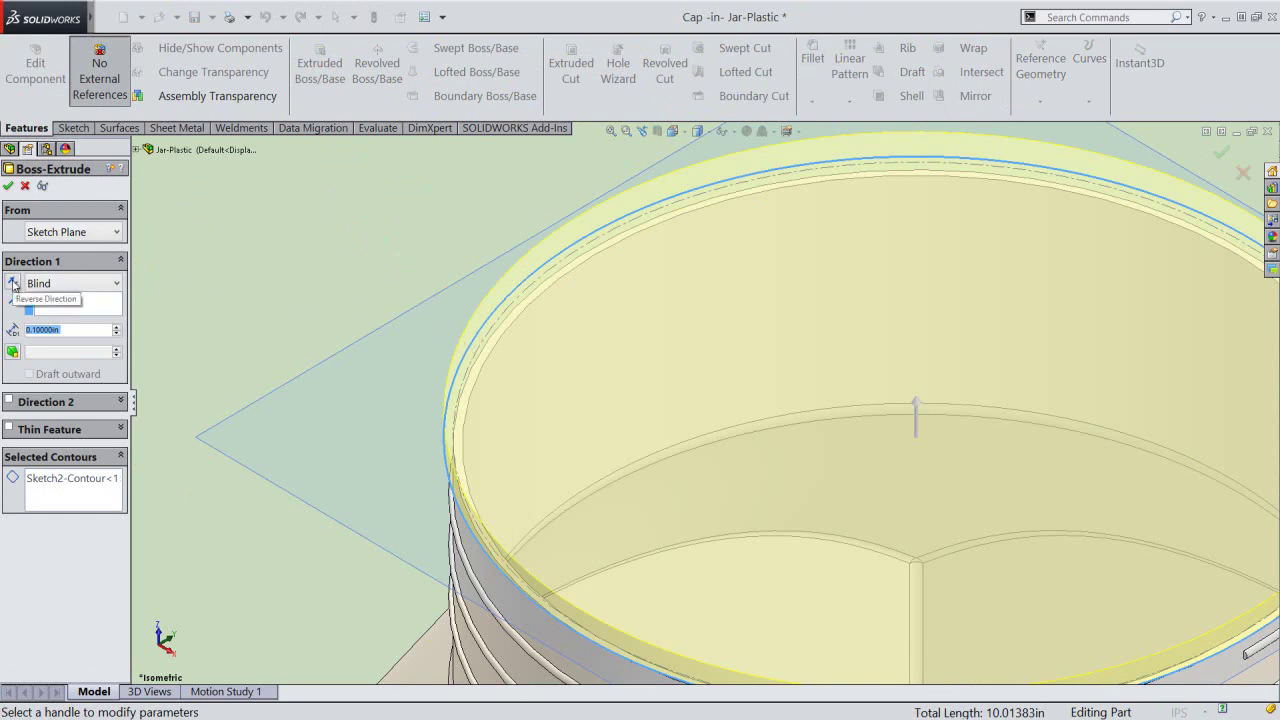
pyautogui.click(13, 284)
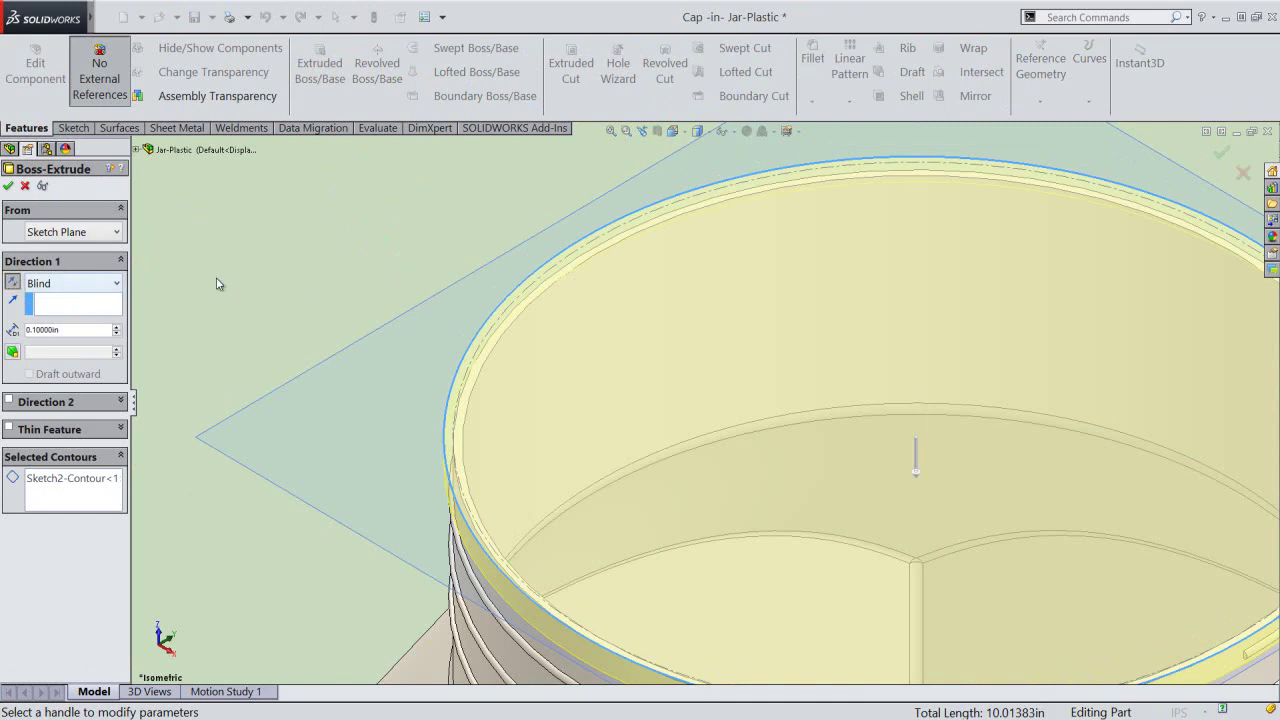
pyautogui.scroll(2, 371, 249)
pyautogui.scroll(2, 829, 523)
pyautogui.scroll(-1, 866, 493)
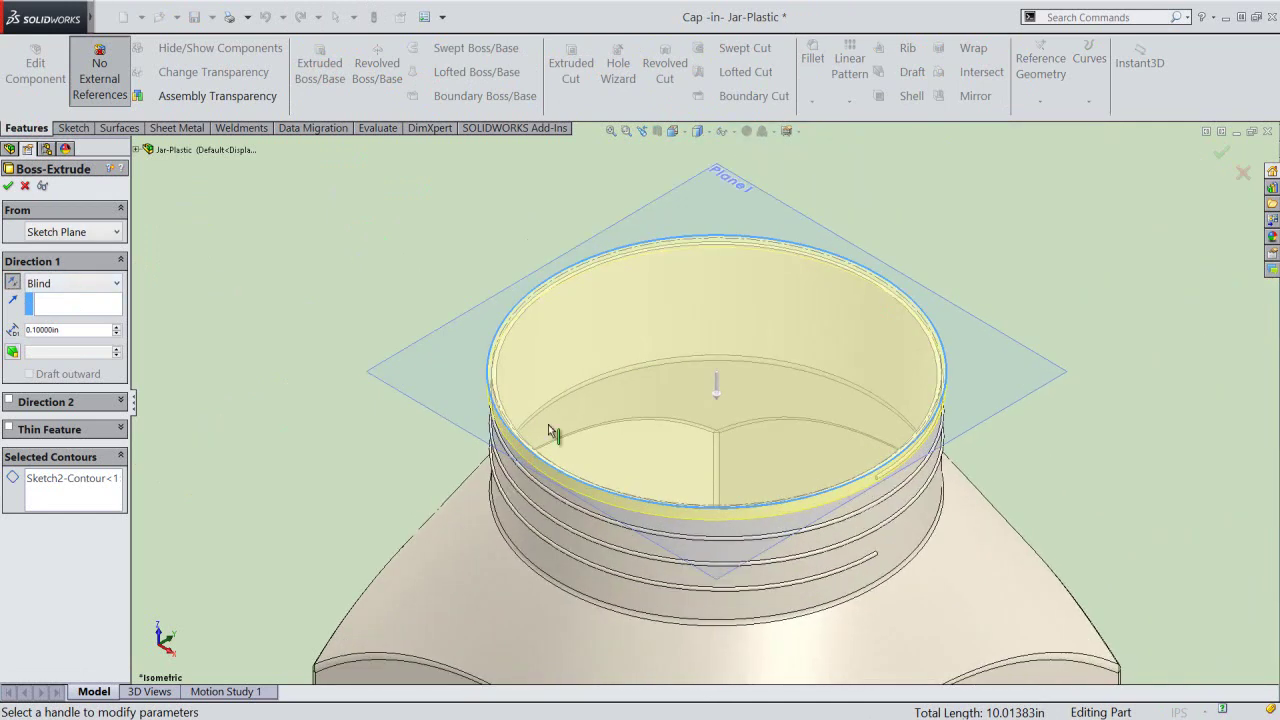
pyautogui.doubleClick(83, 330)
pyautogui.write('25/32')
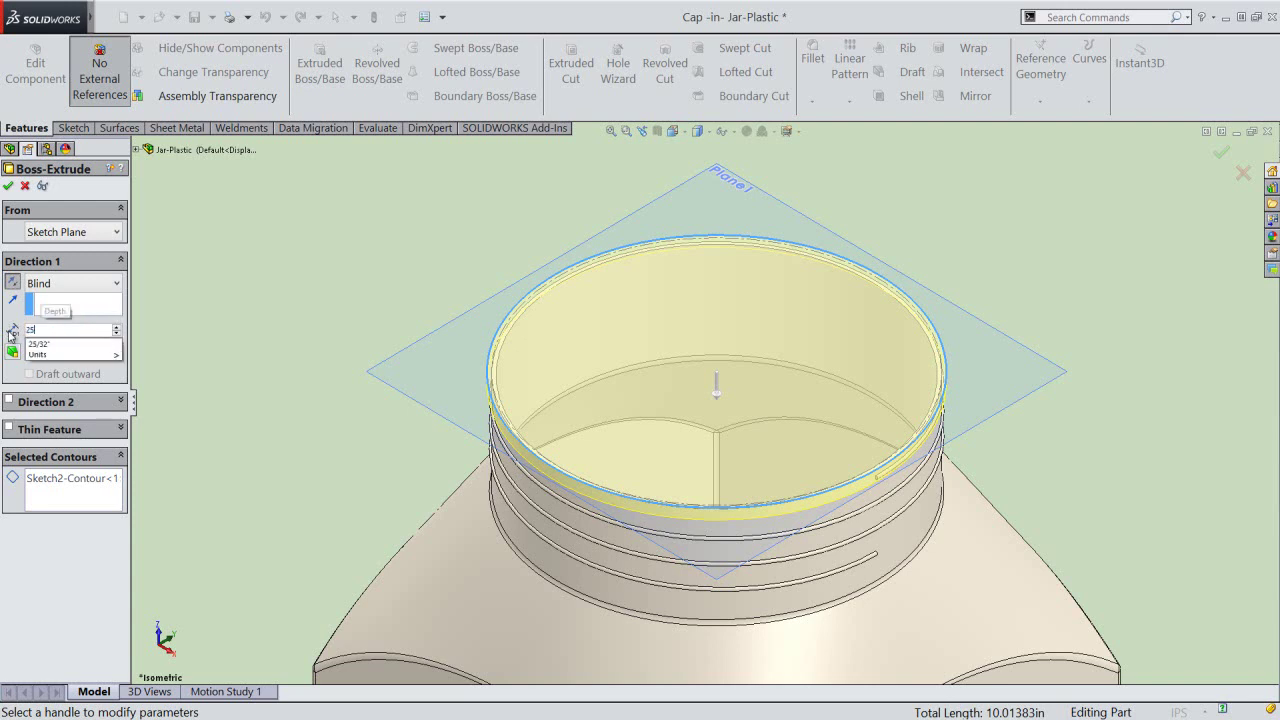
pyautogui.press('Return')
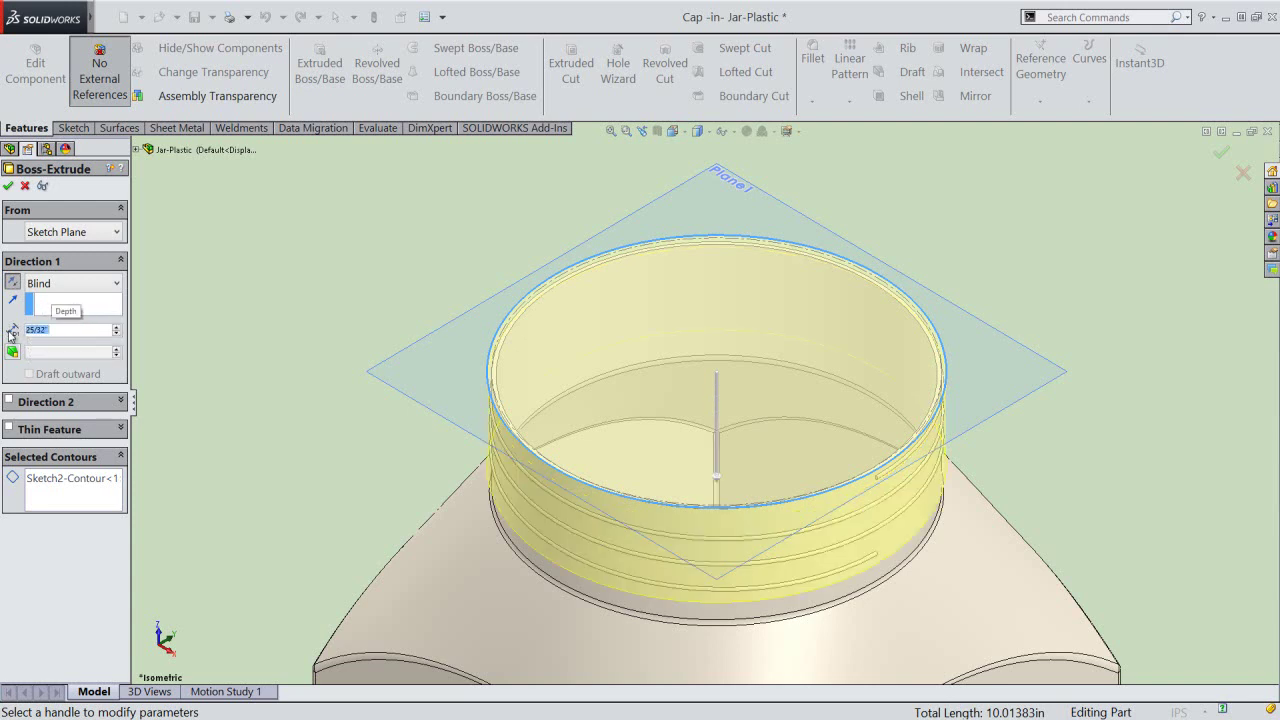
pyautogui.click(8, 186)
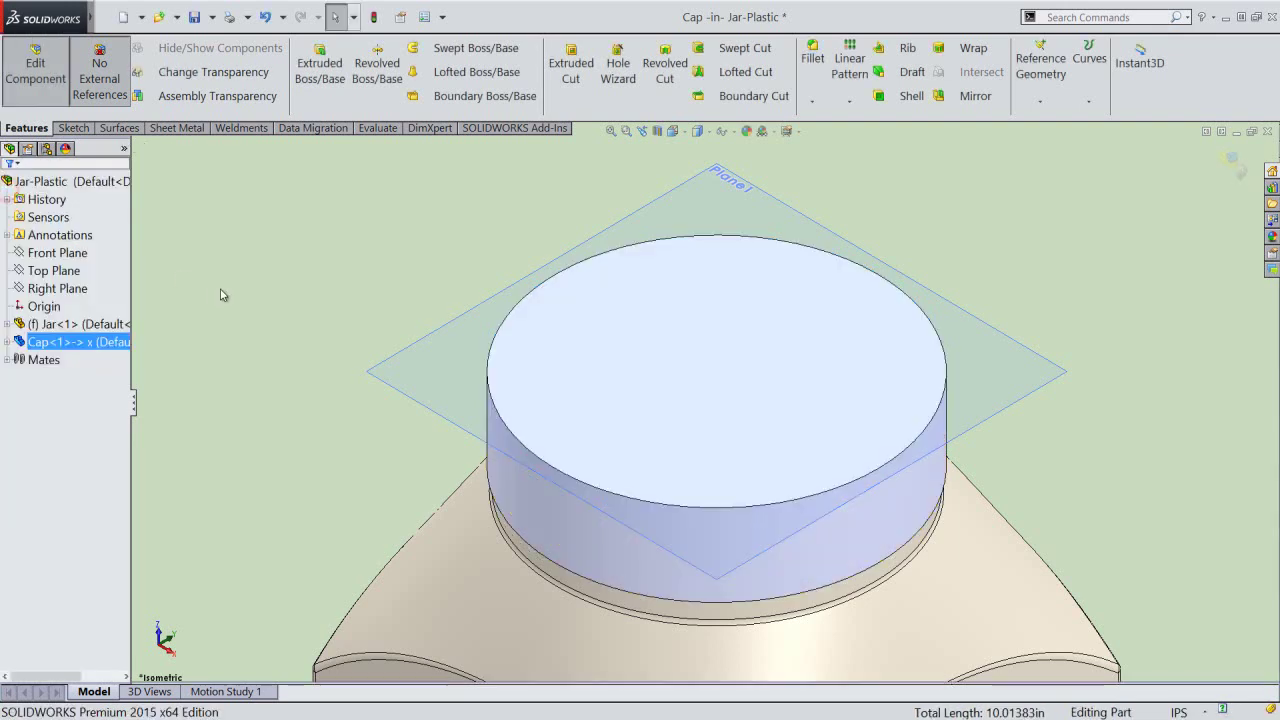
# Hide Plane1 and the jar component, saving the document.
pyautogui.click(7, 341)
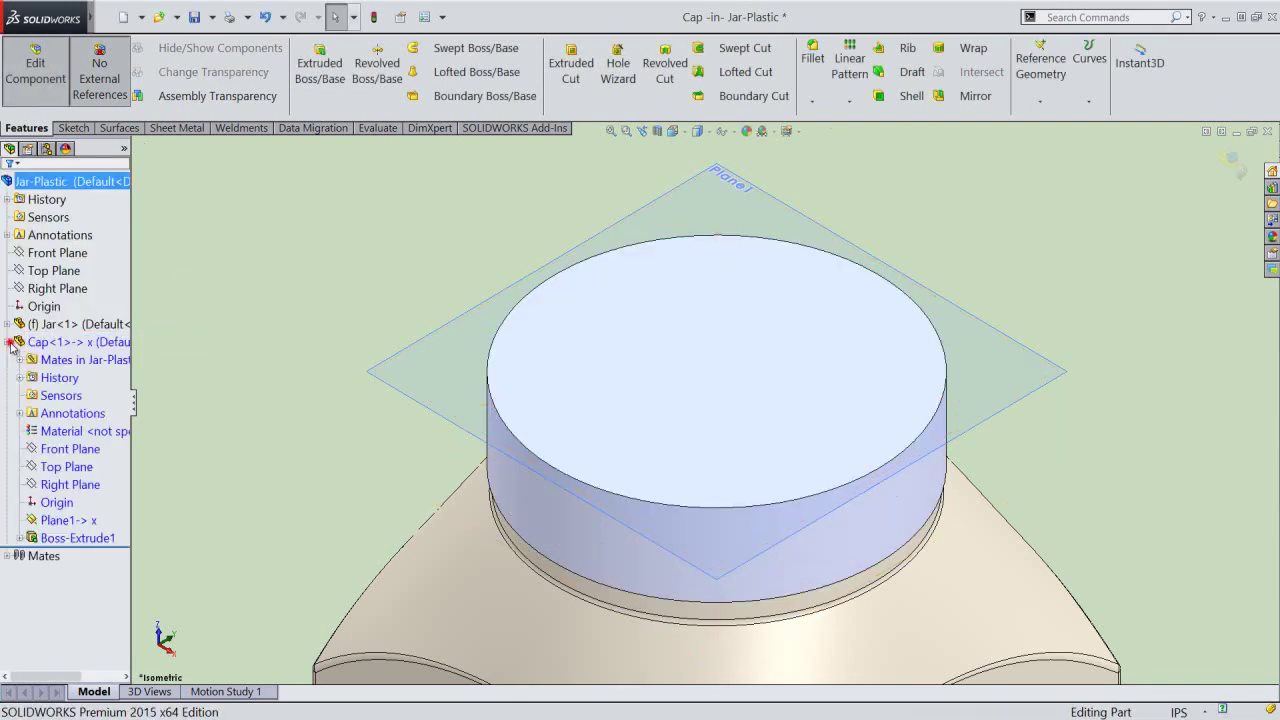
pyautogui.click(55, 520)
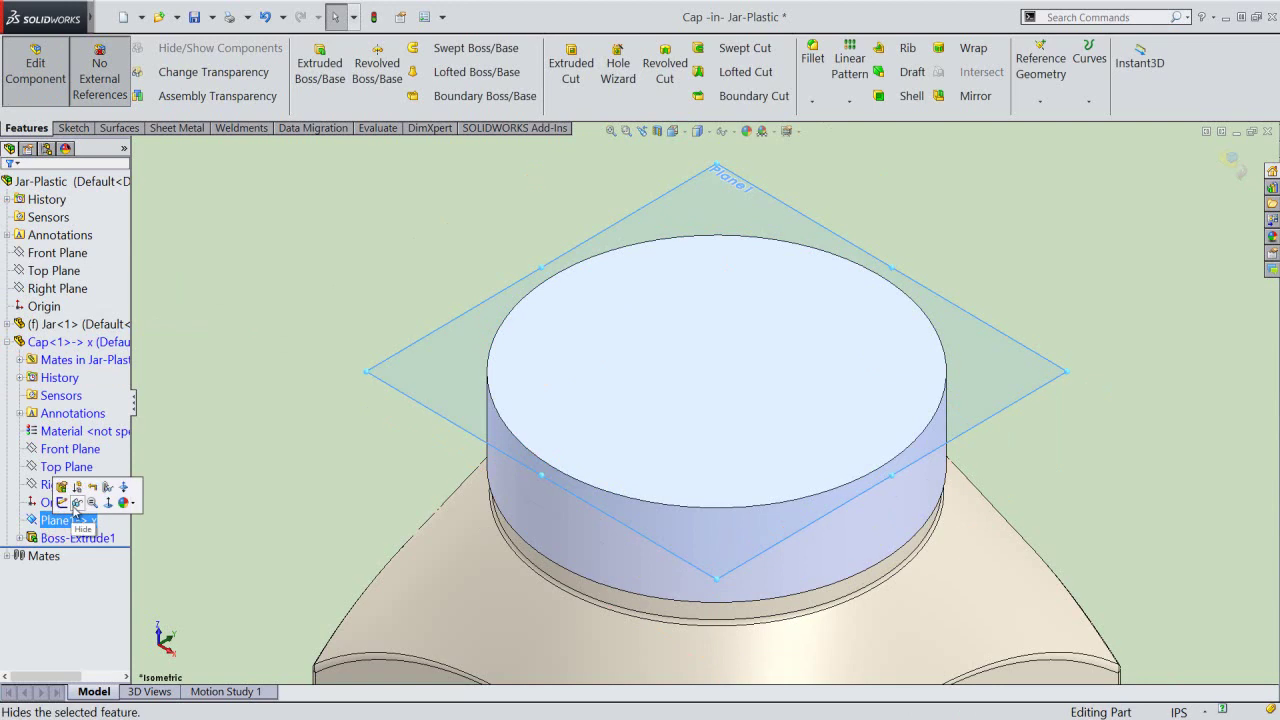
pyautogui.click(74, 500)
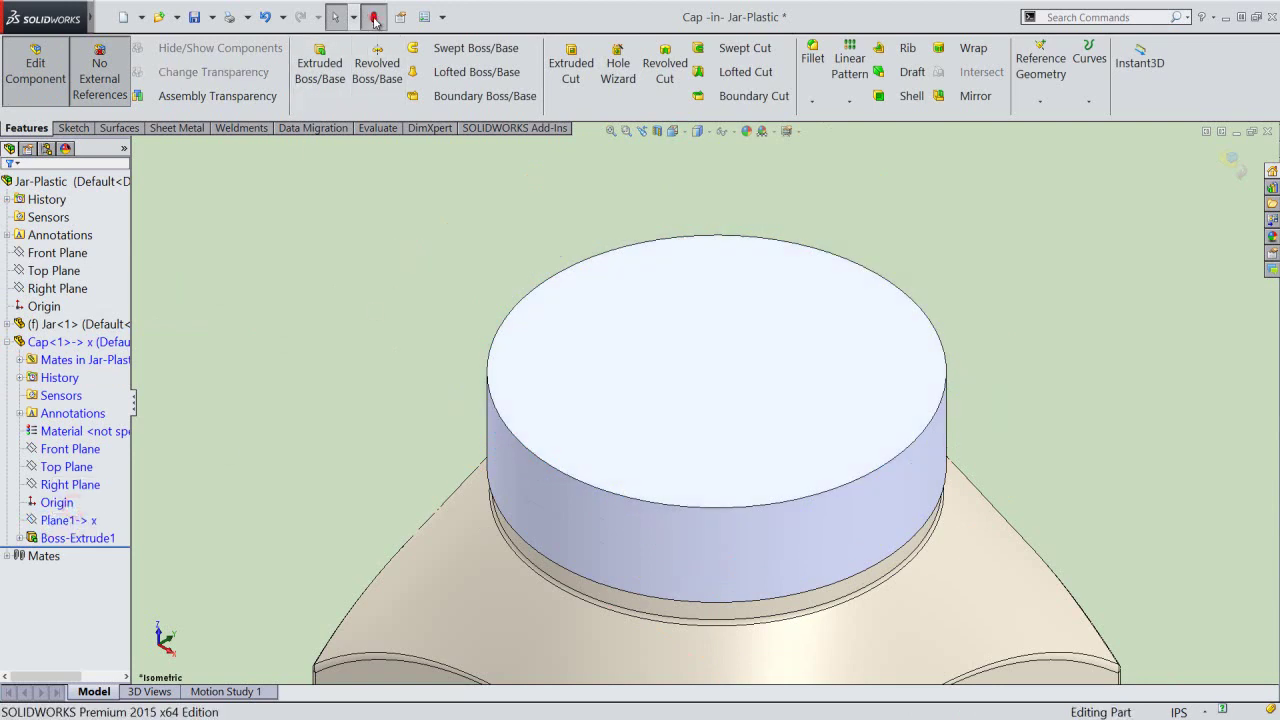
pyautogui.click(195, 17)
pyautogui.click(403, 320)
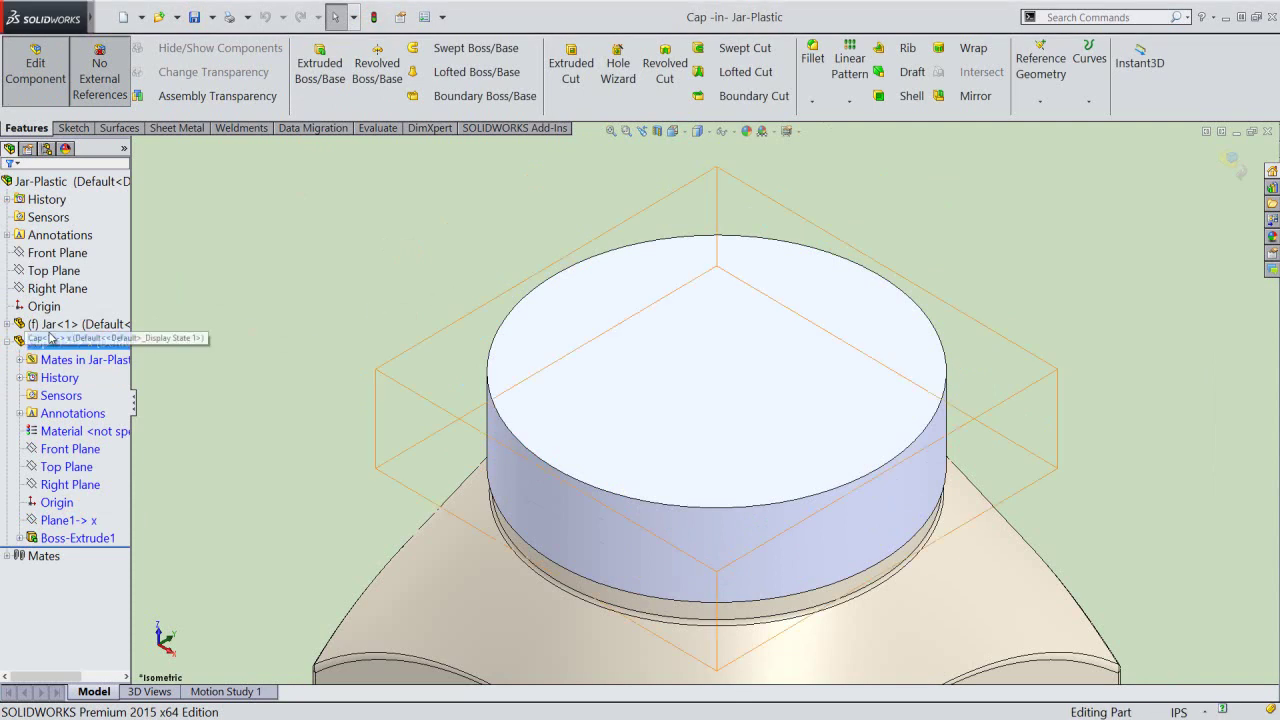
pyautogui.click(47, 325)
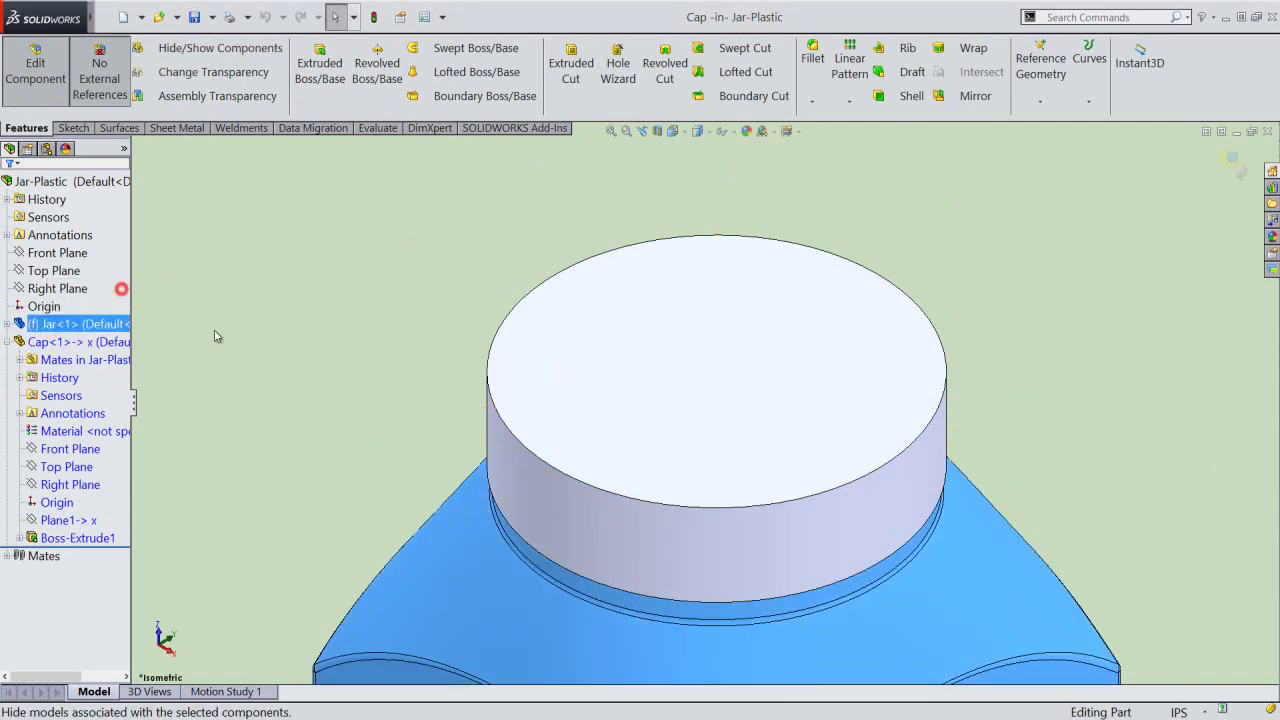
pyautogui.click(351, 329)
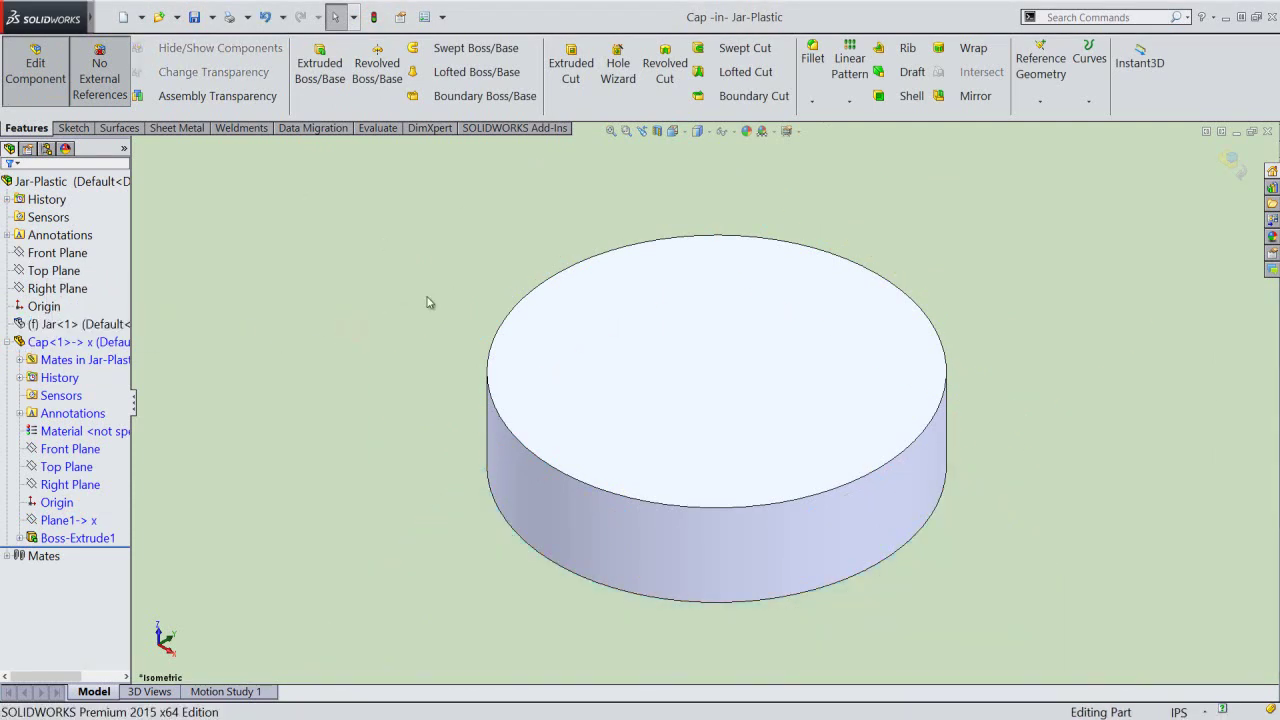
# Shell the cap with 1/32" wall thickness, removing its bottom face.
pyautogui.click(903, 97)
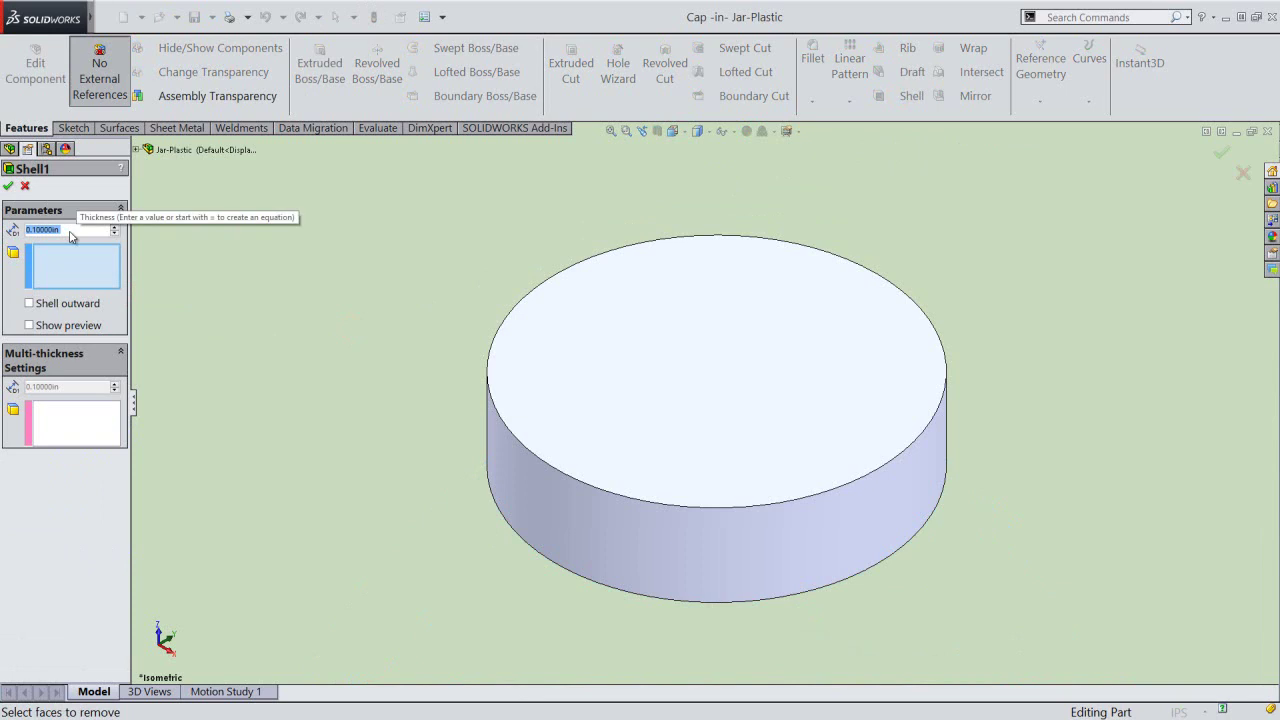
pyautogui.write('1/32"')
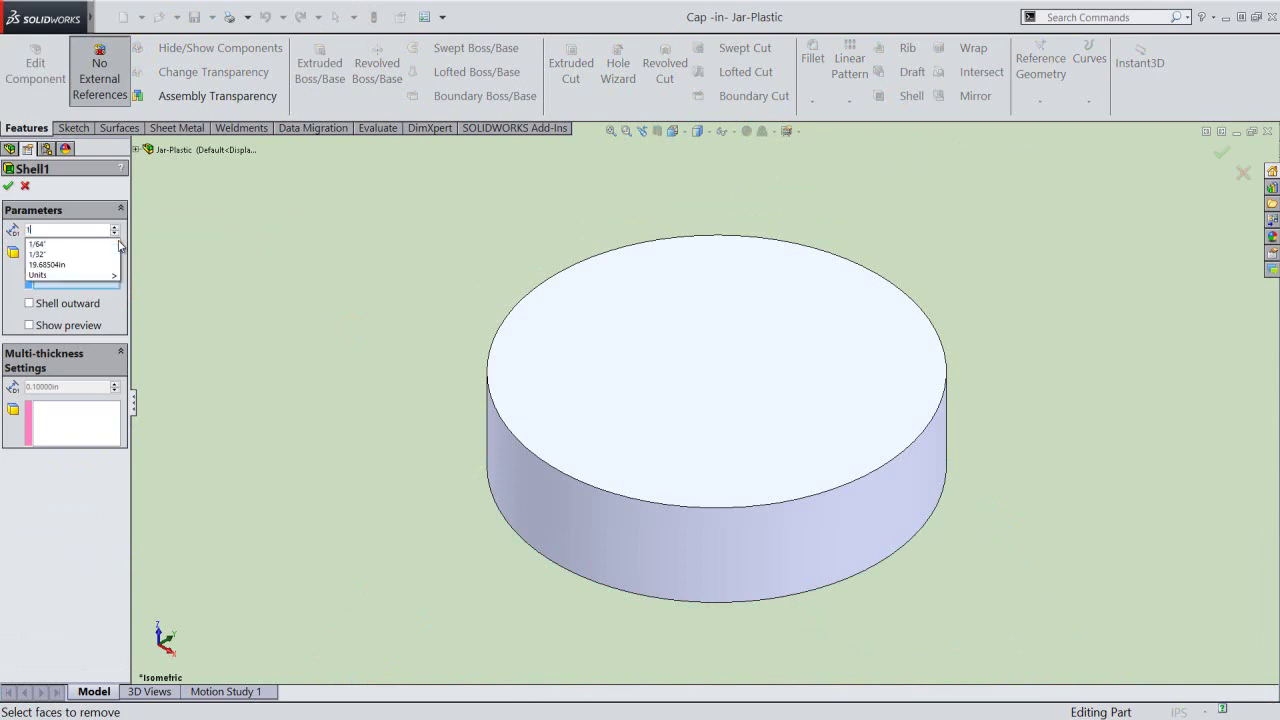
pyautogui.press('Return')
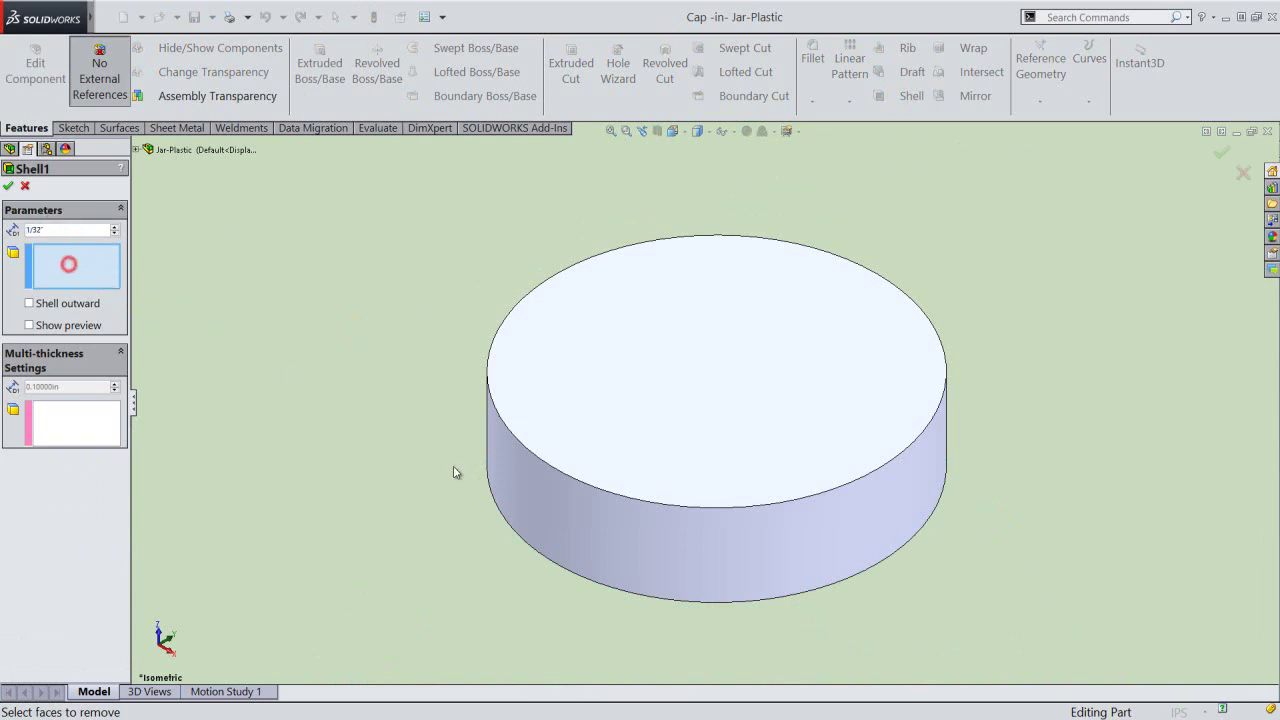
pyautogui.moveTo(637, 546); pyautogui.dragTo(605, 348, button='middle')
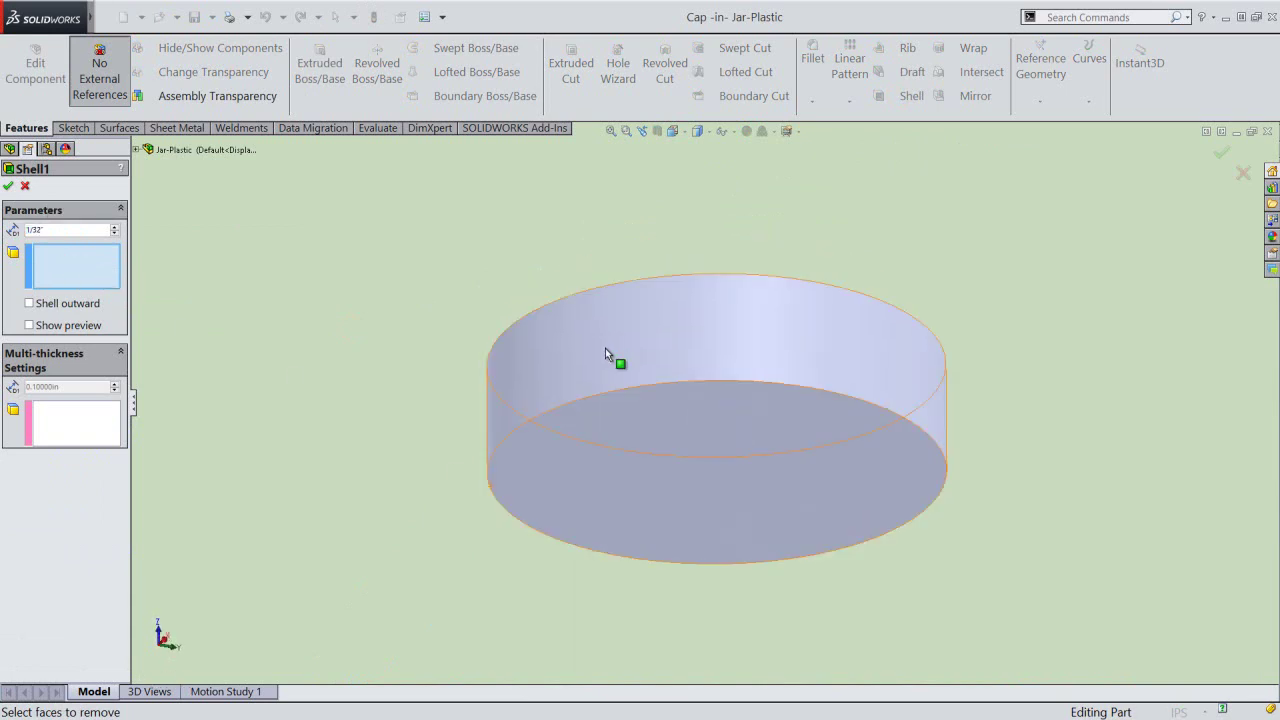
pyautogui.click(623, 461)
pyautogui.rightClick(326, 312)
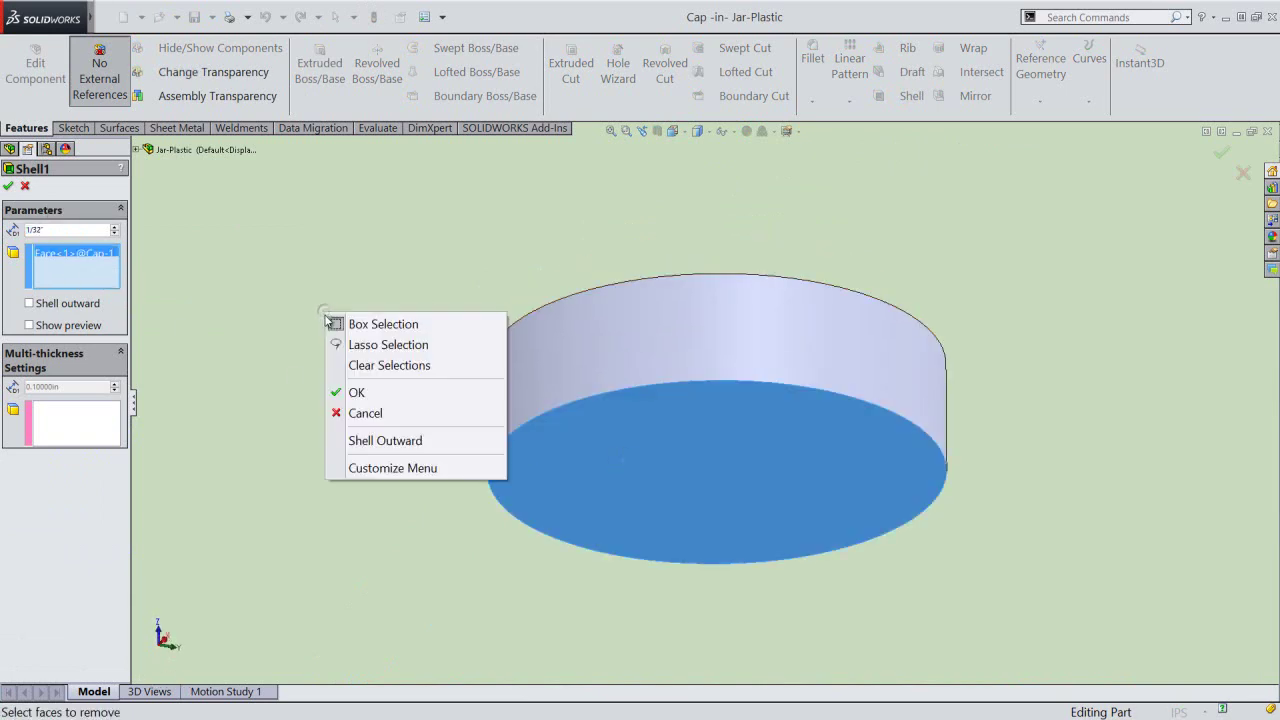
pyautogui.click(347, 395)
pyautogui.click(347, 394)
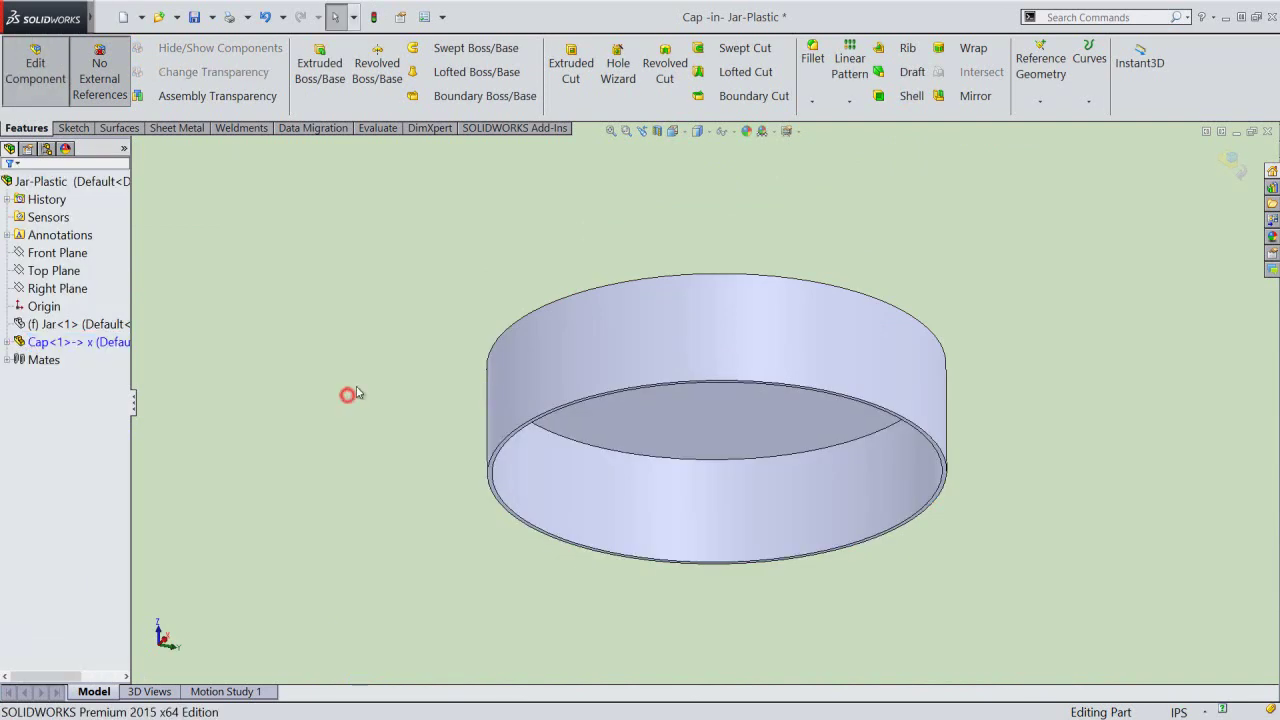
# Return to the isometric view, save, and select the Cap component.
pyautogui.click(638, 135)
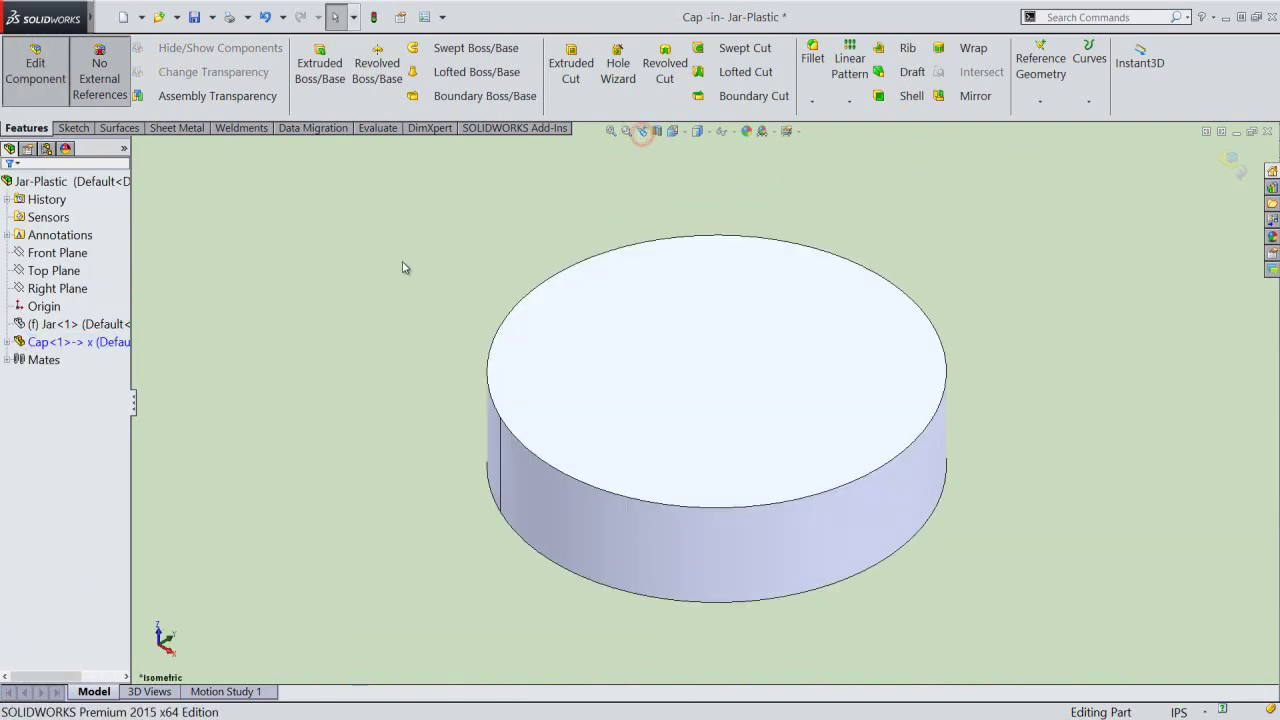
pyautogui.click(376, 17)
pyautogui.click(194, 17)
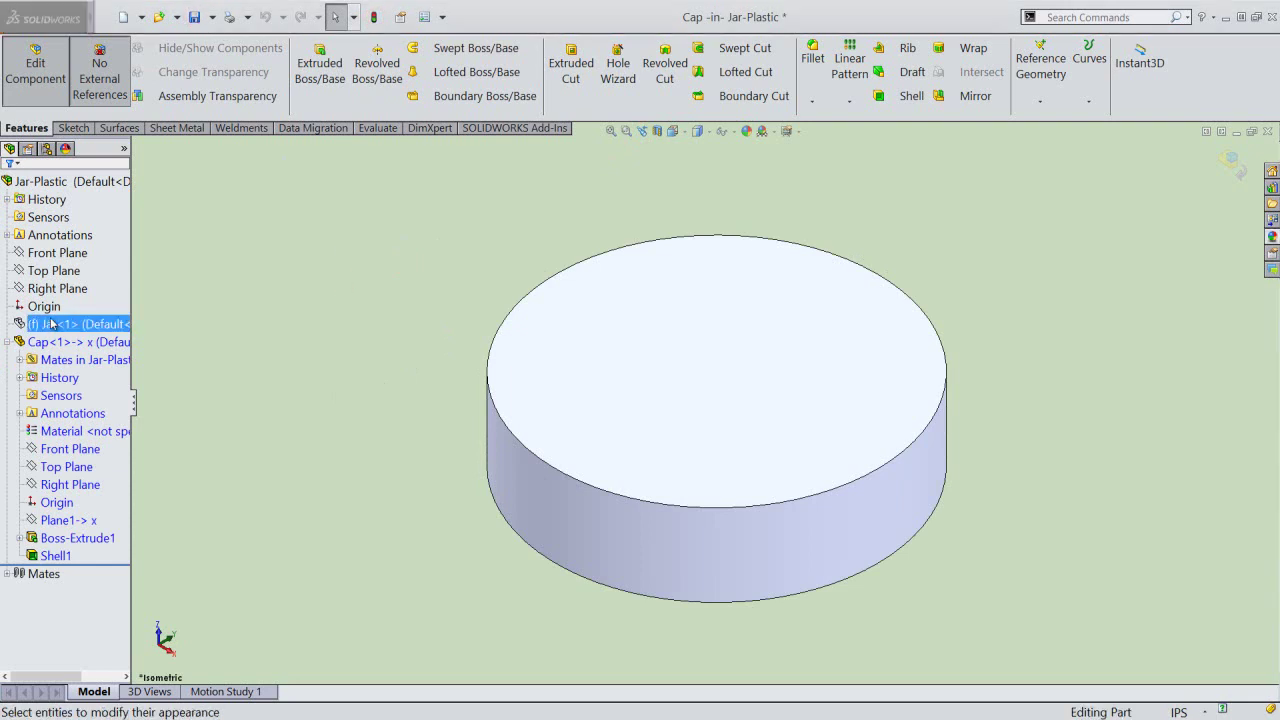
pyautogui.click(7, 342)
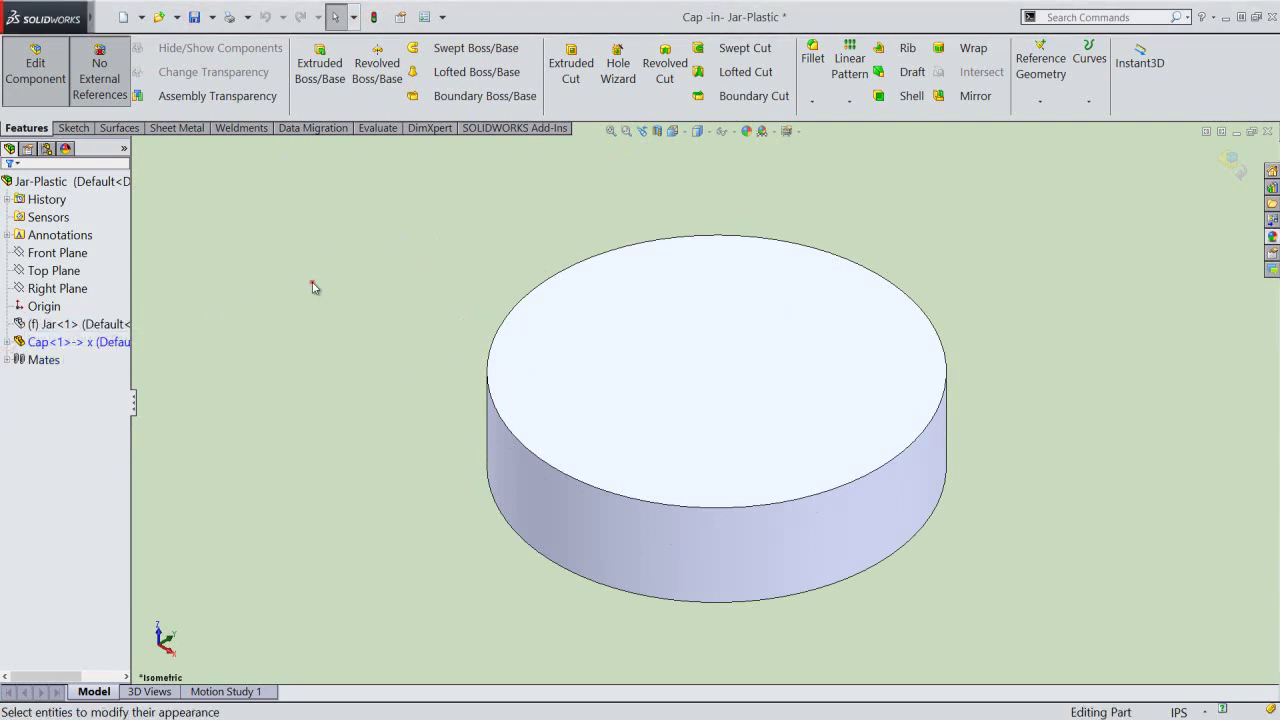
pyautogui.click(75, 342)
# Give the cap an orange appearance and save.
pyautogui.click(737, 134)
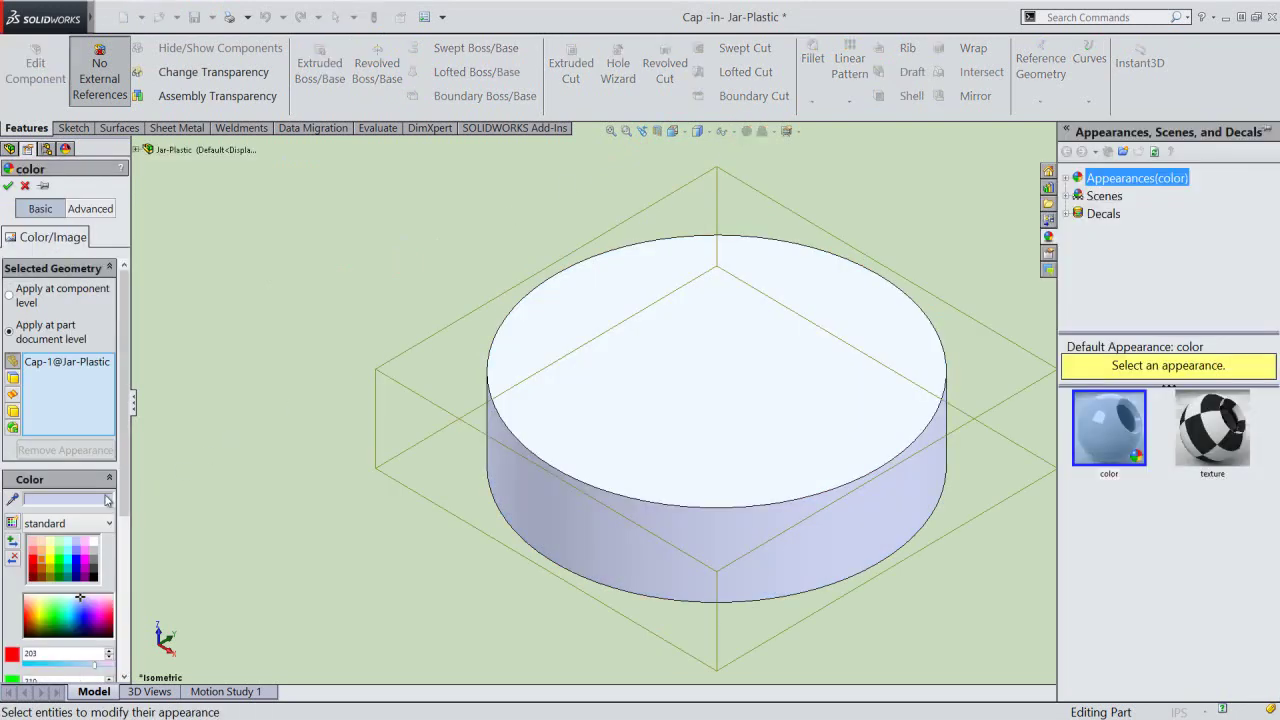
pyautogui.click(42, 551)
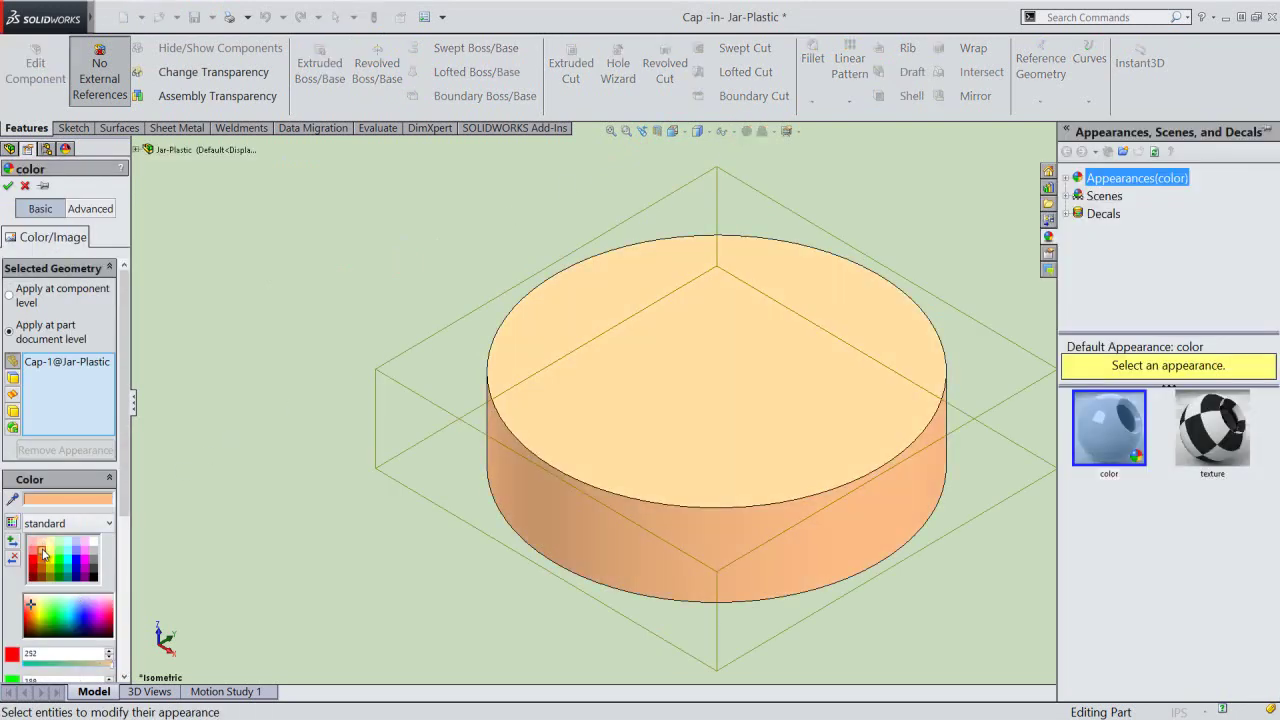
pyautogui.click(8, 186)
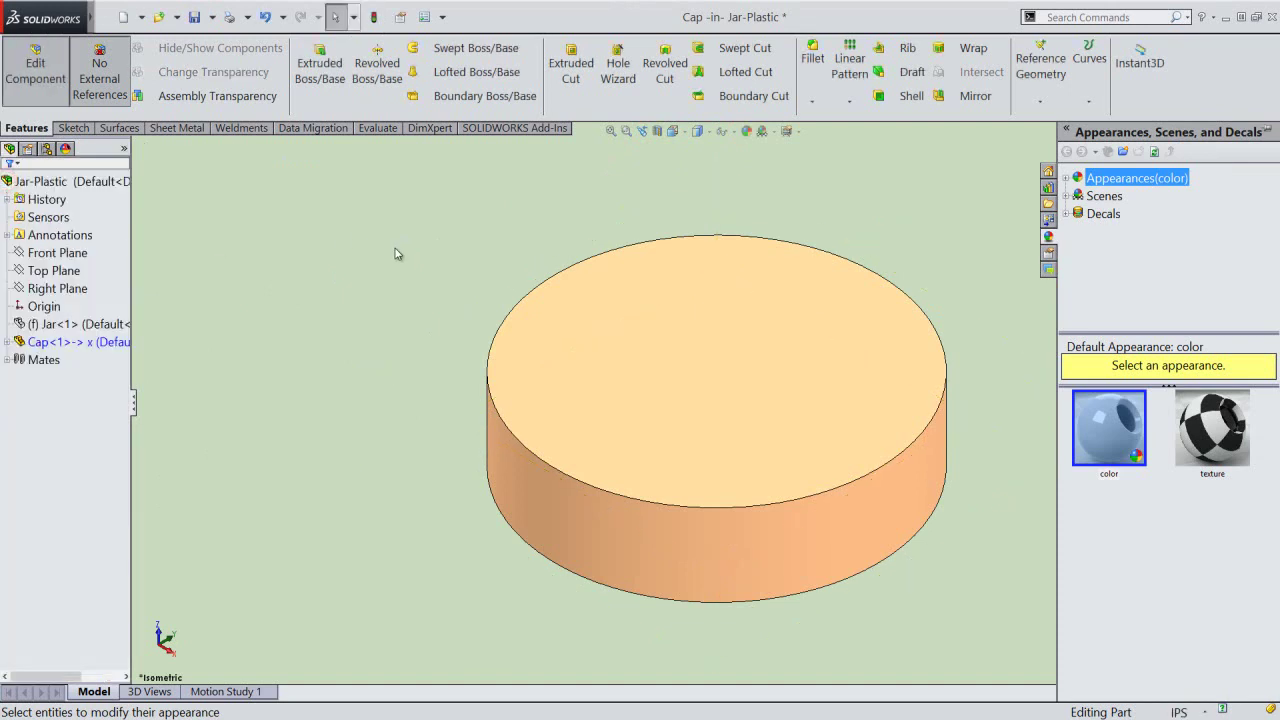
pyautogui.click(195, 17)
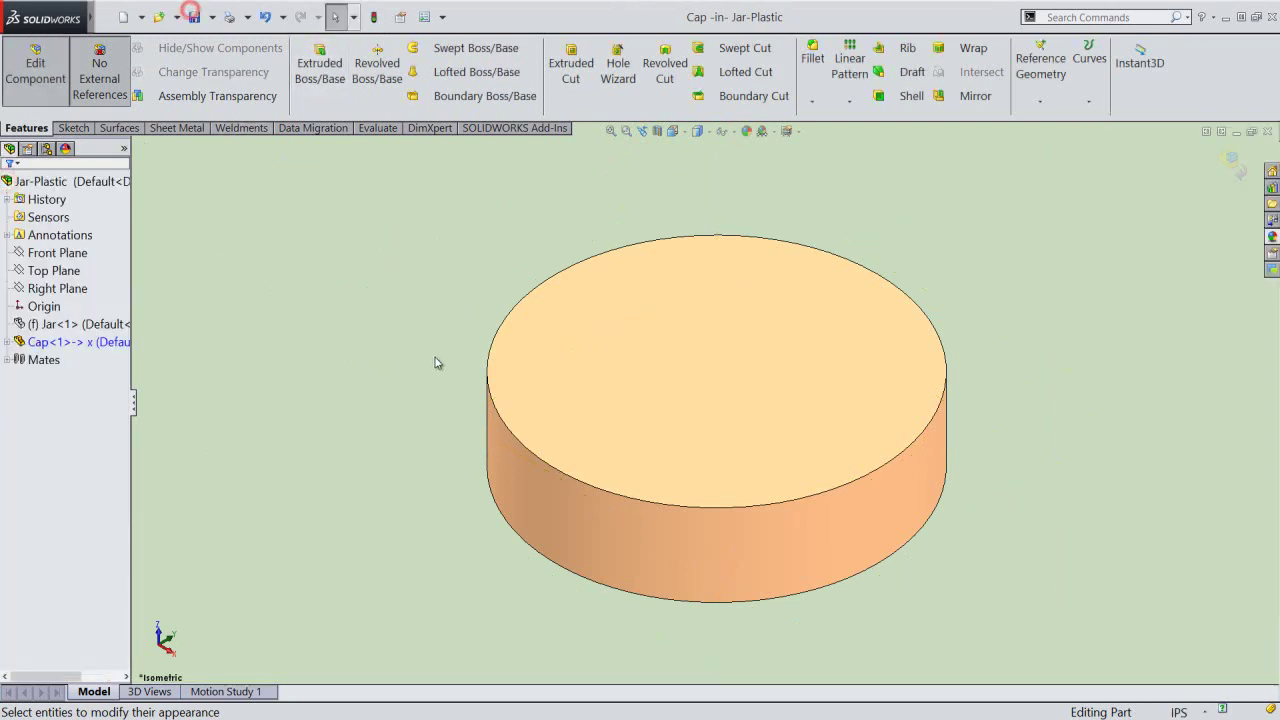
# Return to the assembly, show the jar again, fit it in view, and save Jar-Plastic.
pyautogui.click(1228, 165)
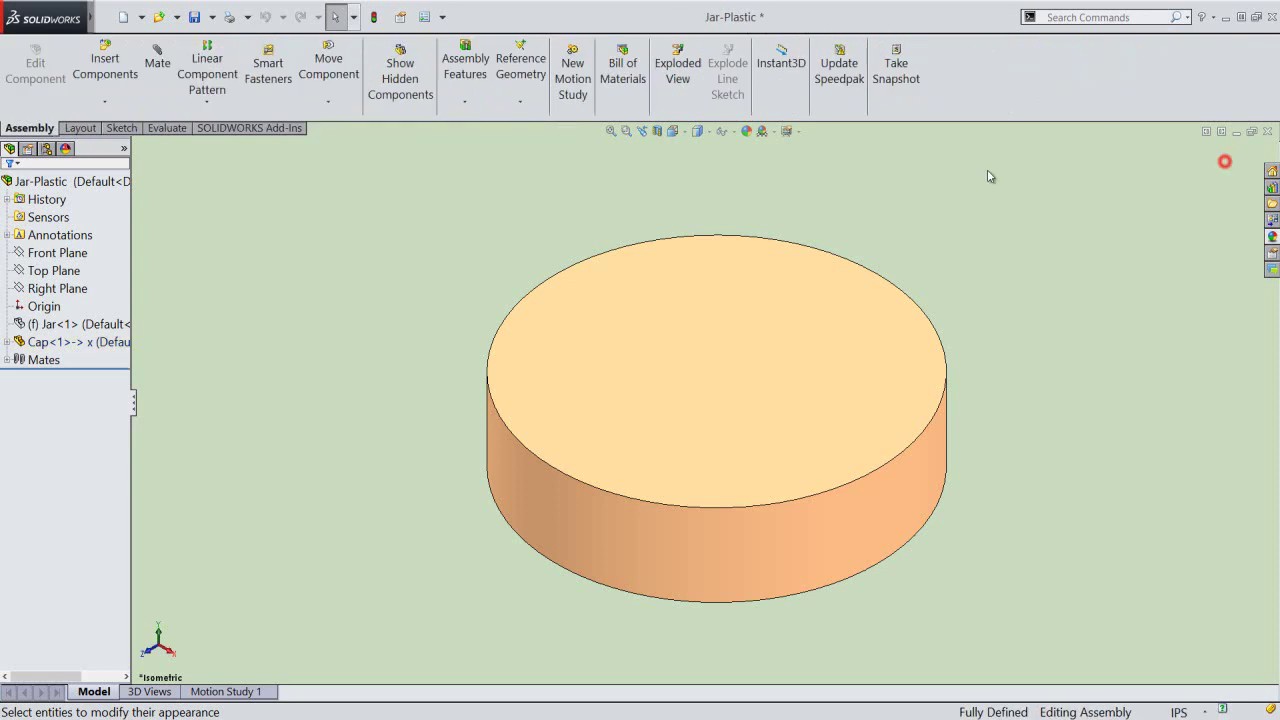
pyautogui.click(611, 131)
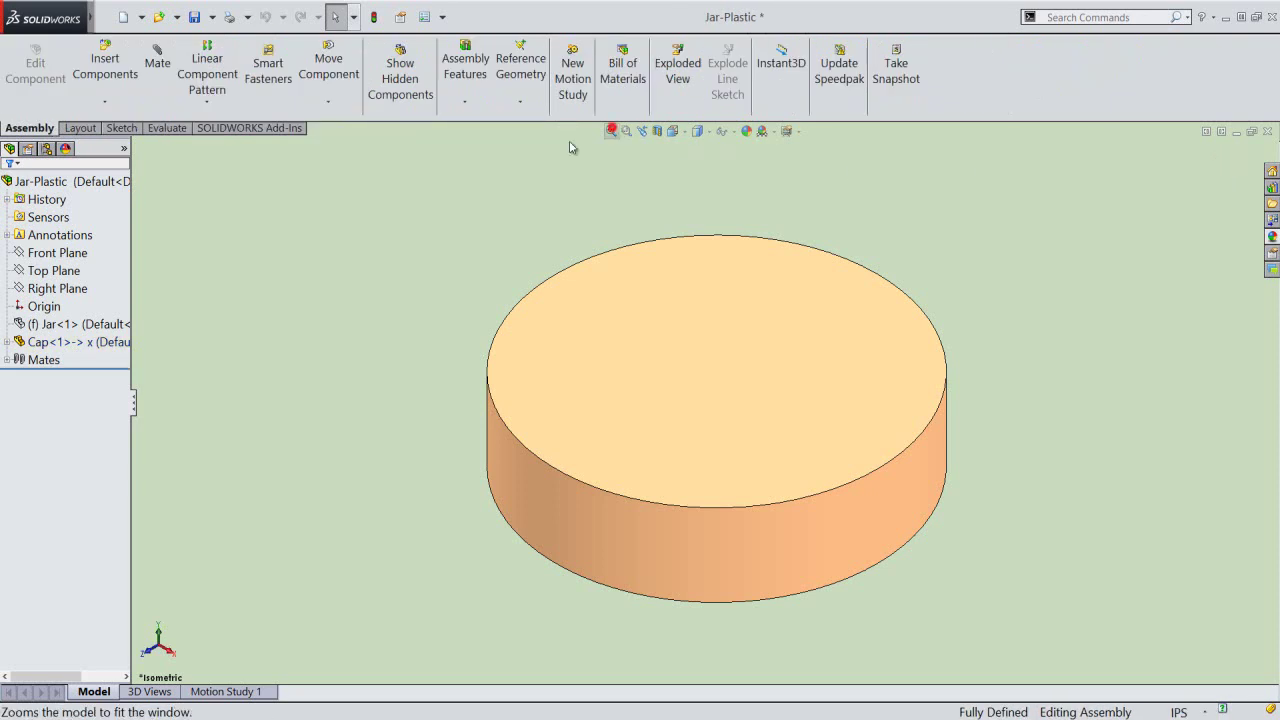
pyautogui.click(97, 320)
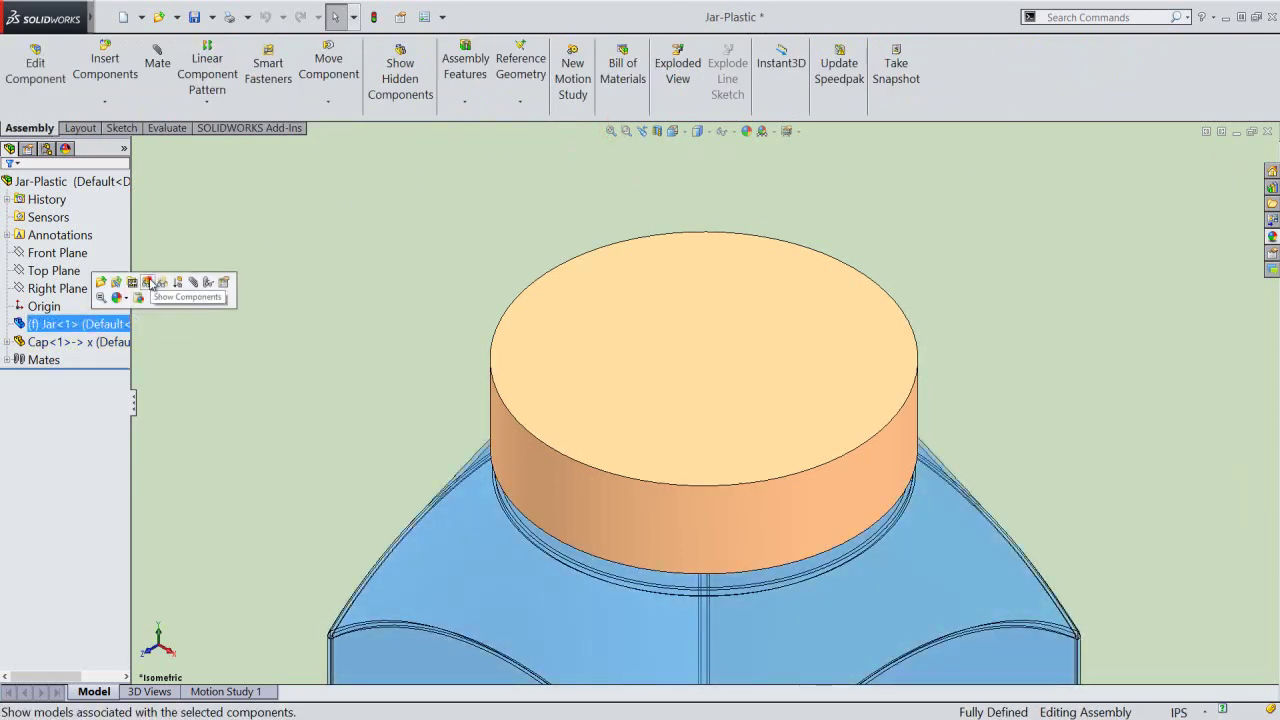
pyautogui.click(148, 281)
pyautogui.click(424, 181)
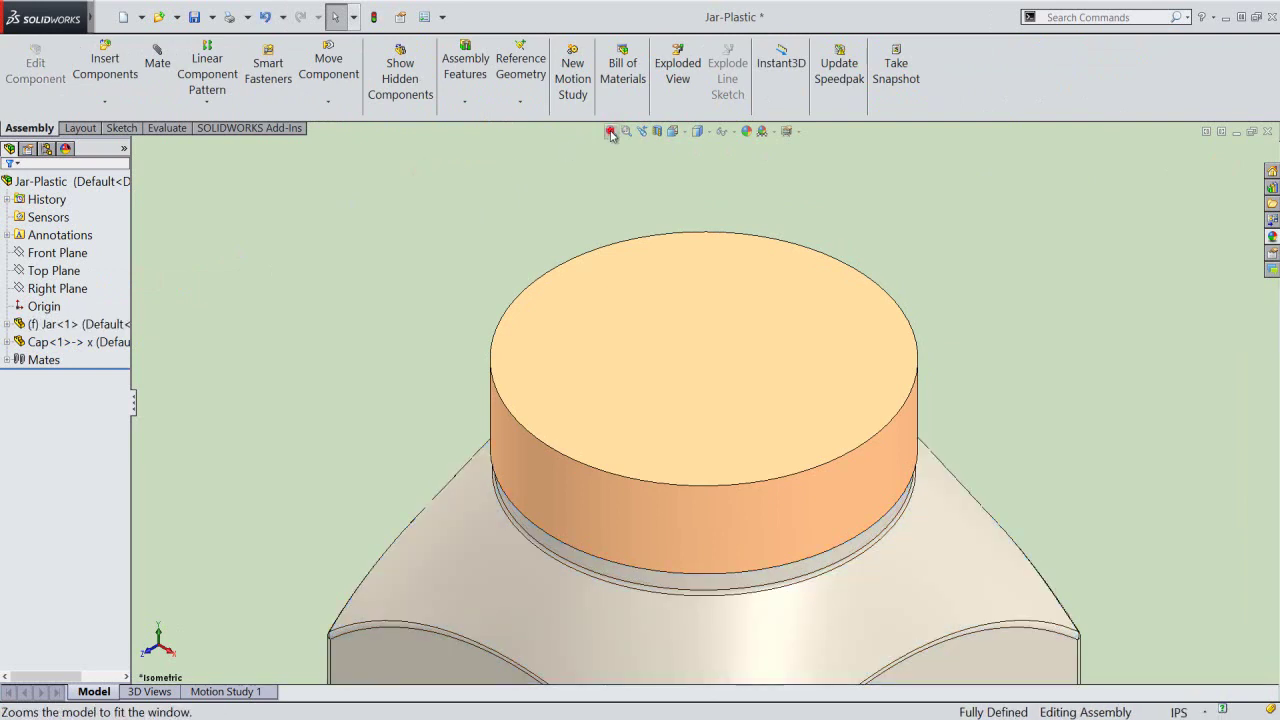
pyautogui.click(611, 131)
pyautogui.click(194, 16)
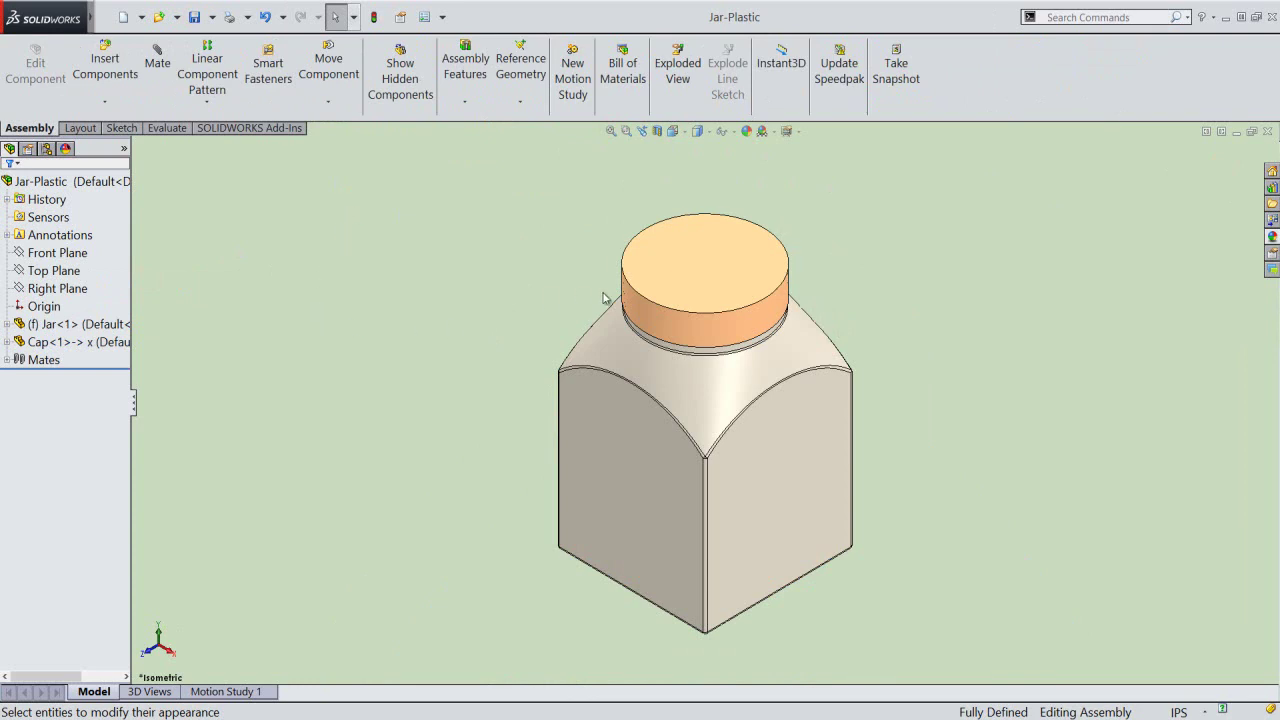
# Select the Cap component and start editing it within the assembly.
pyautogui.scroll(-2, 700, 300)
pyautogui.scroll(-2, 700, 300)
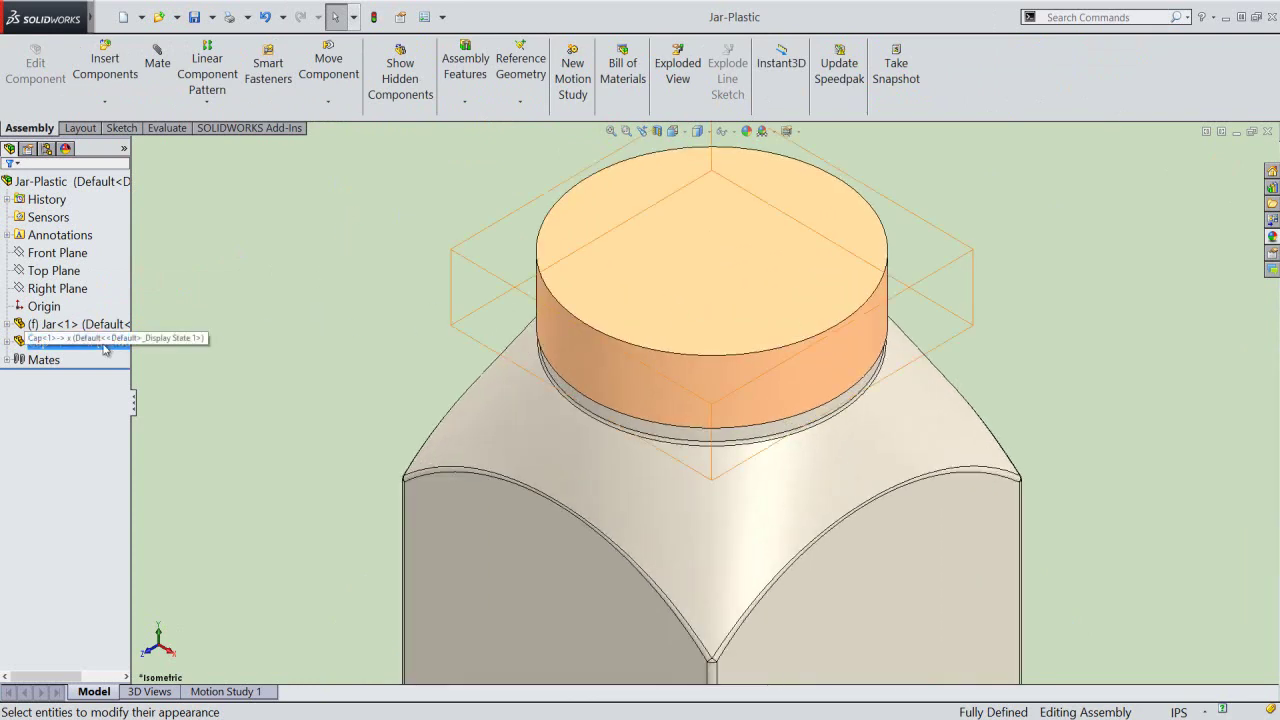
pyautogui.click(104, 345)
pyautogui.click(160, 307)
# Insert a Cavity in the Cap with the jar as design component, then return to the assembly.
pyautogui.click(389, 298)
pyautogui.click(107, 17)
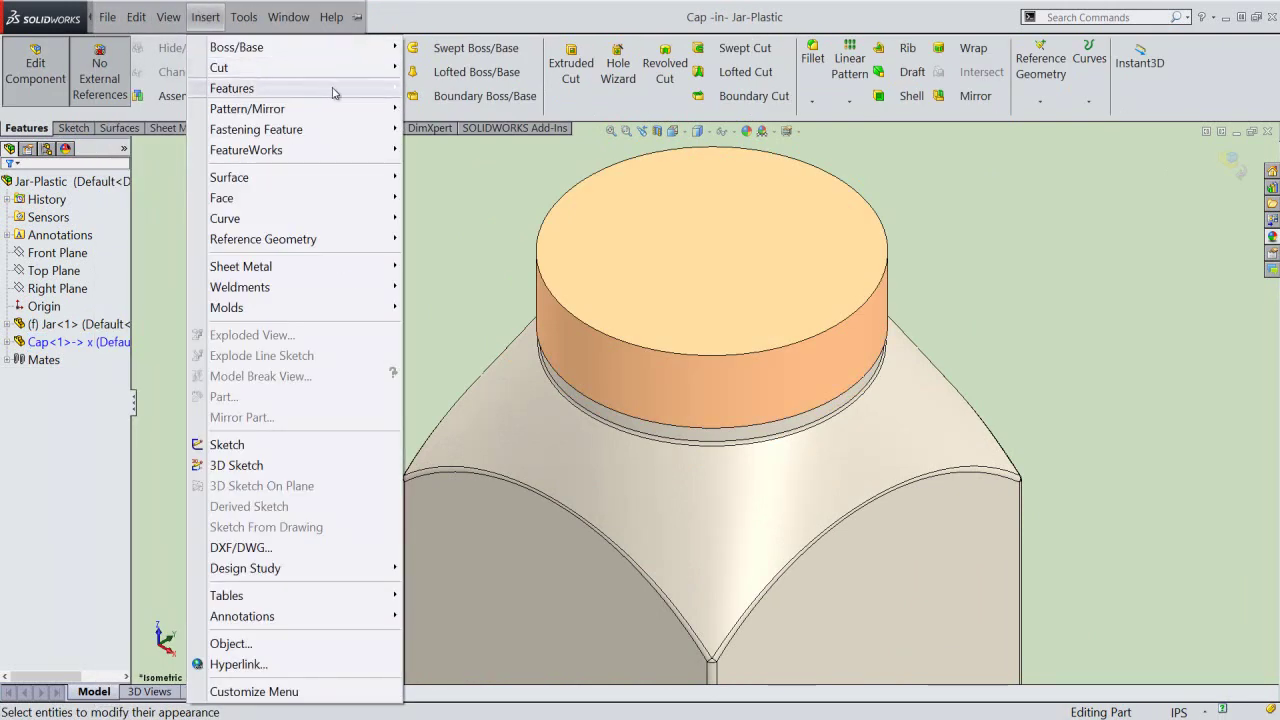
pyautogui.moveTo(232, 88)
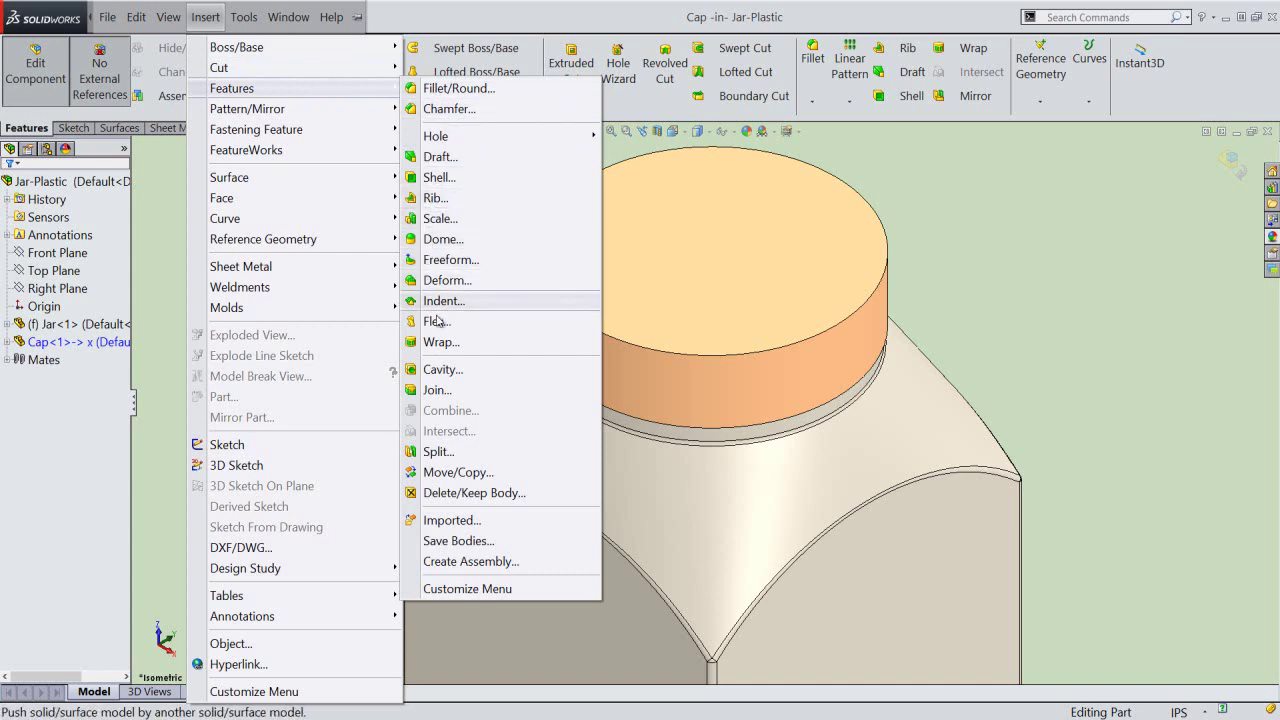
pyautogui.click(474, 374)
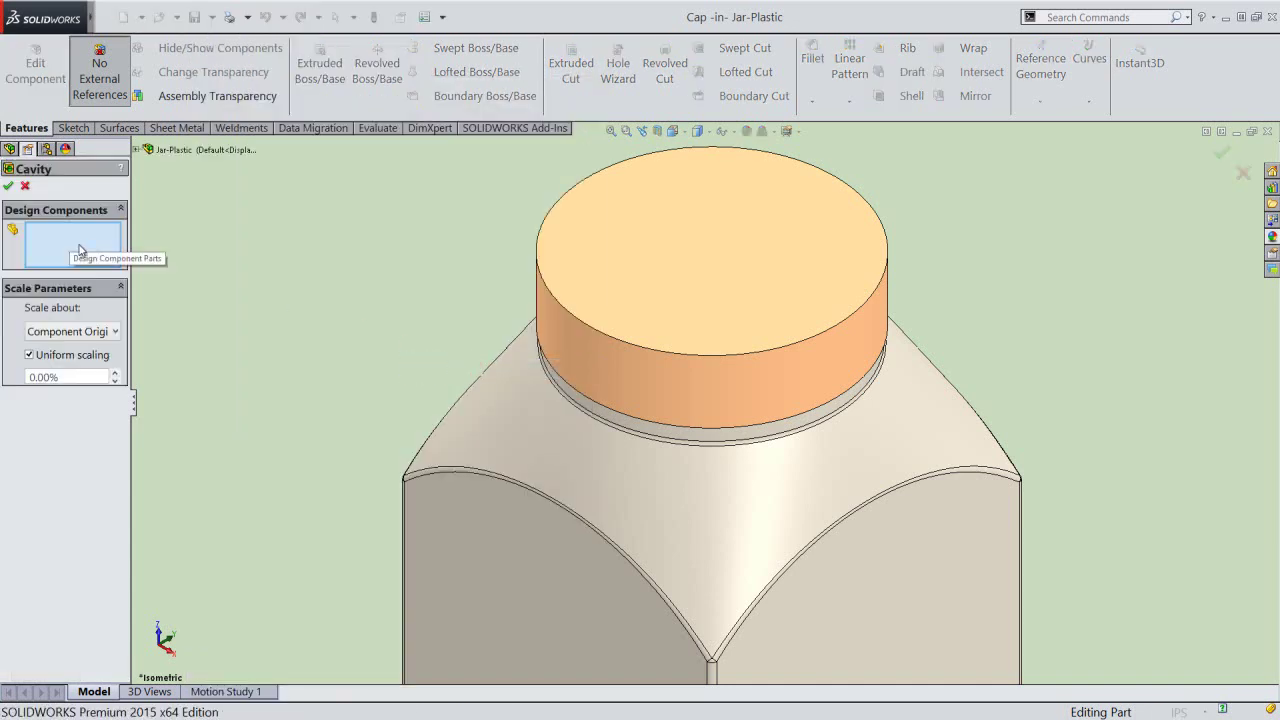
pyautogui.click(516, 451)
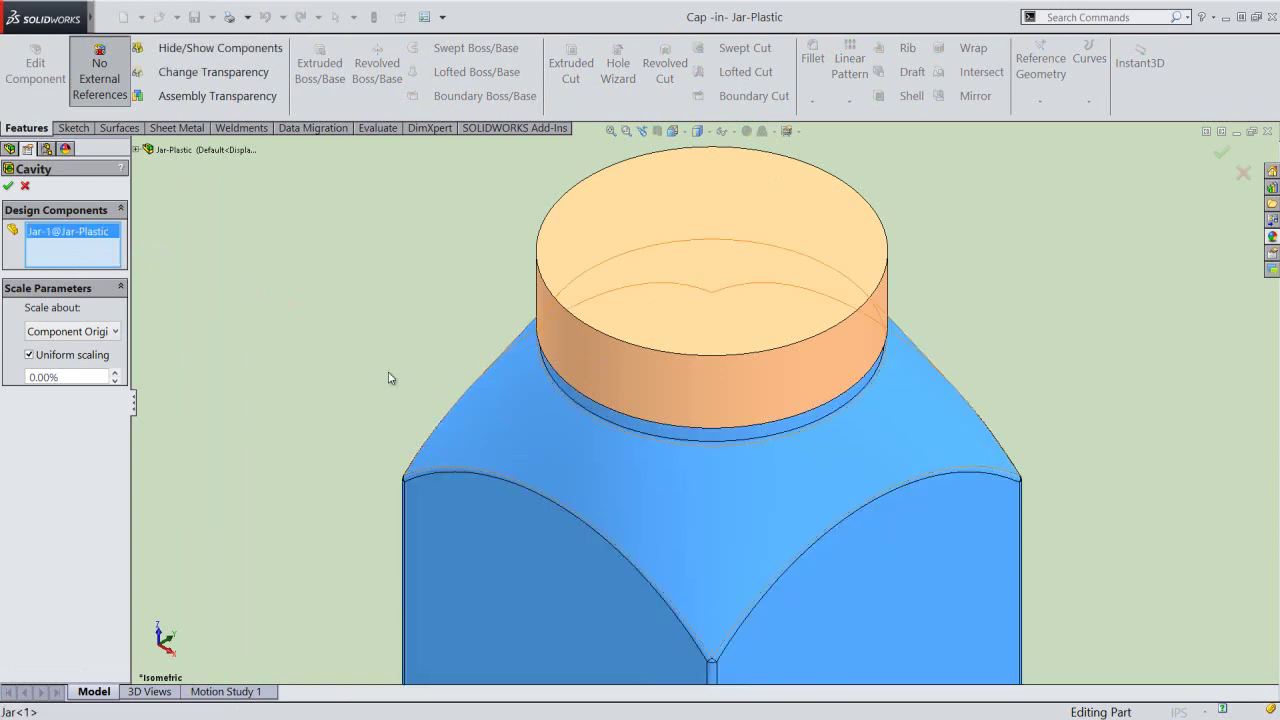
pyautogui.click(8, 187)
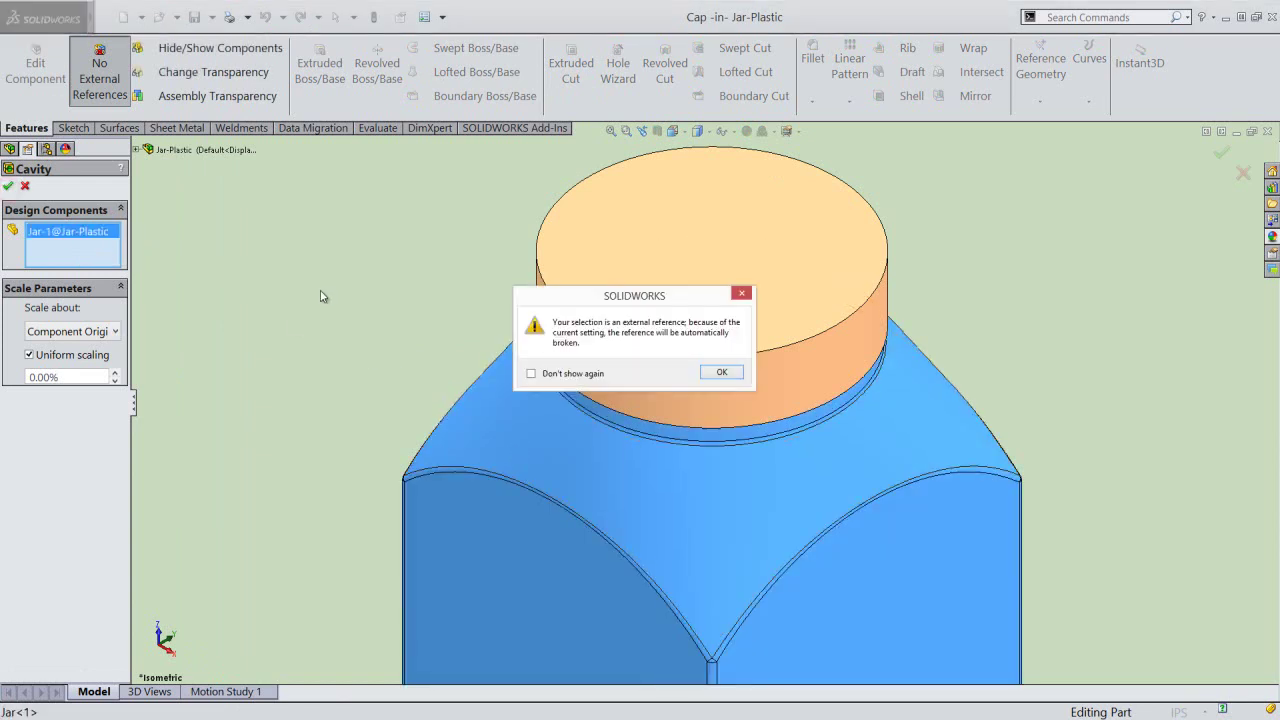
pyautogui.click(727, 373)
pyautogui.click(418, 264)
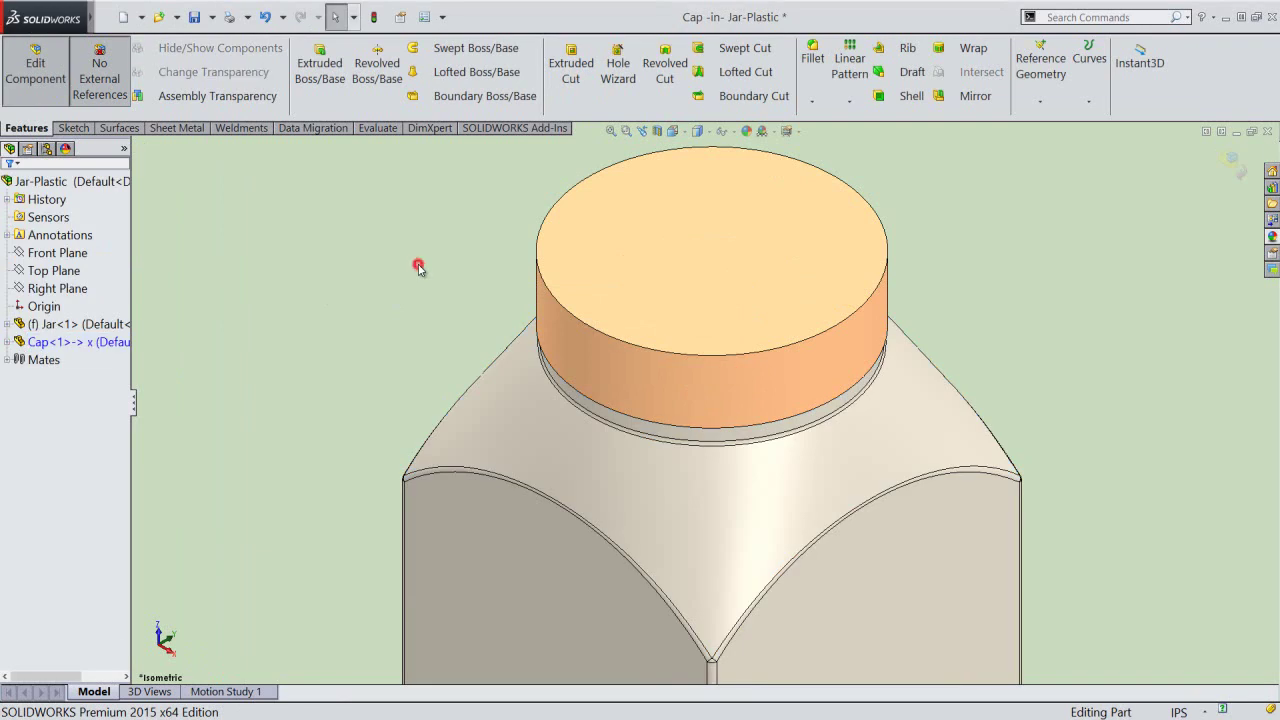
pyautogui.click(1228, 158)
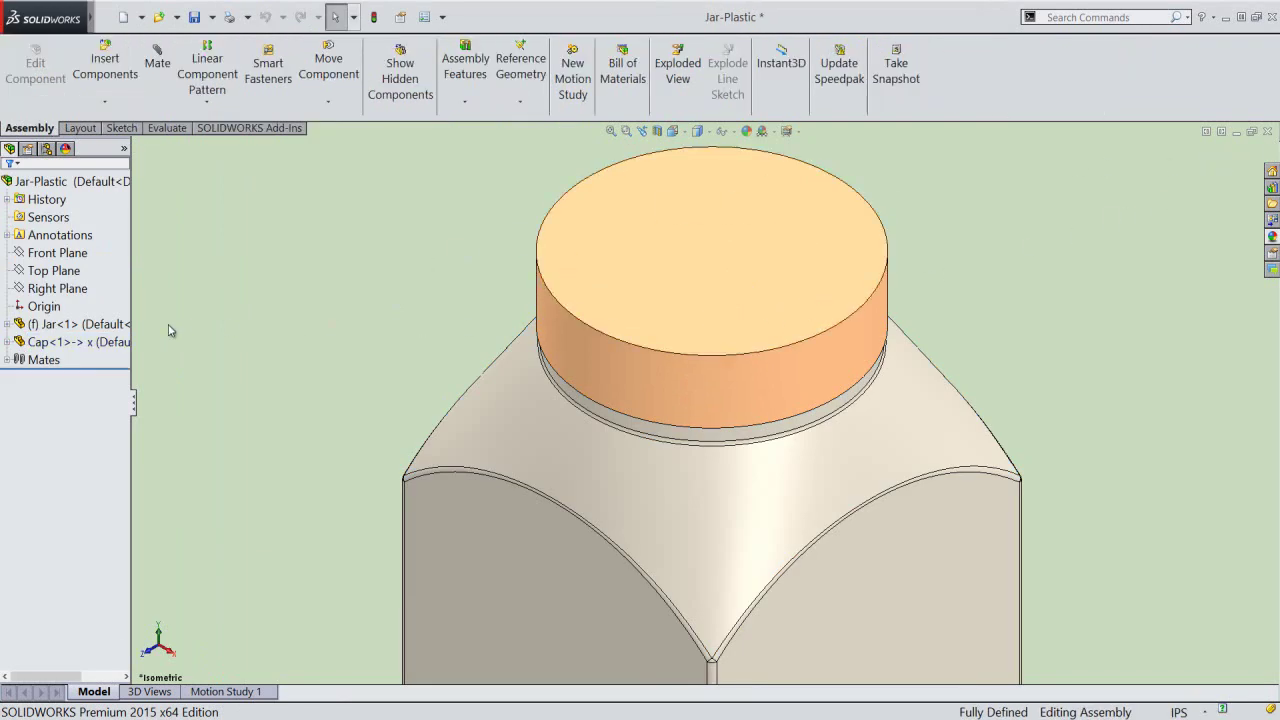
# Hide the jar and rotate and zoom the cap to look inside it, then return to isometric.
pyautogui.click(80, 324)
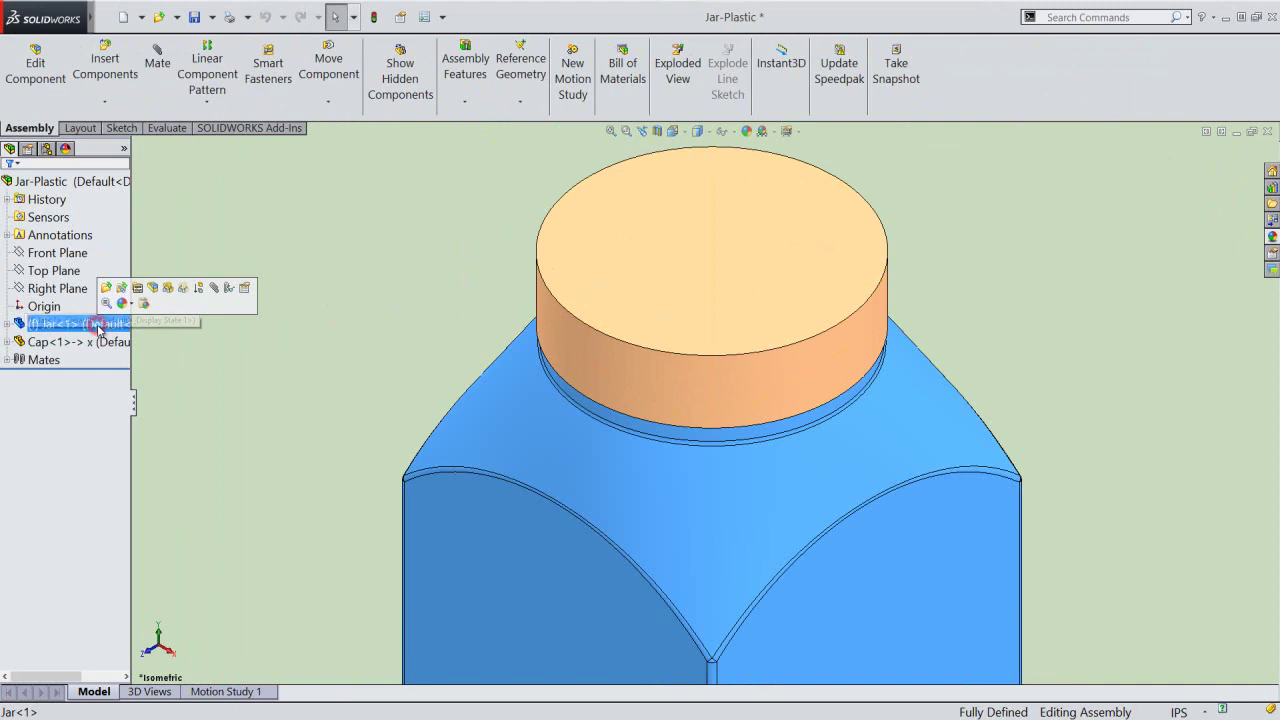
pyautogui.click(169, 288)
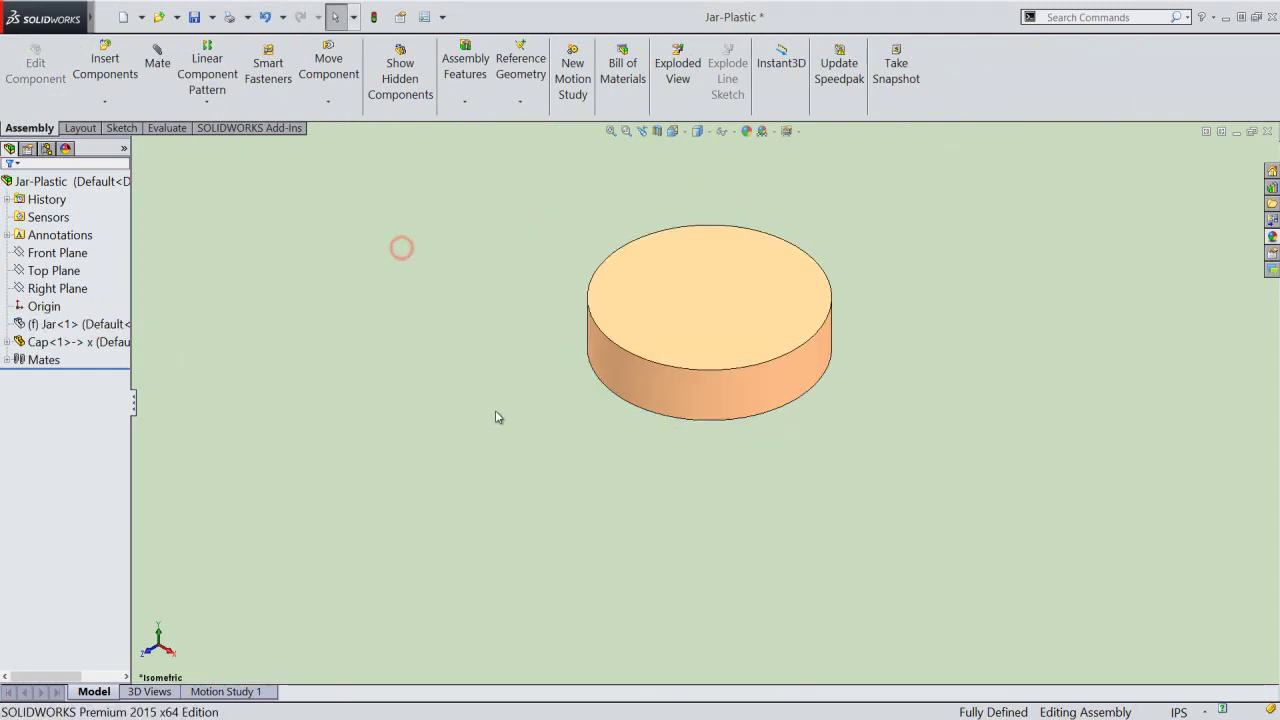
pyautogui.moveTo(743, 503)
pyautogui.mouseDown(button='middle')
pyautogui.moveTo(686, 271)
pyautogui.moveTo(673, 483)
pyautogui.moveTo(629, 431)
pyautogui.moveTo(662, 162)
pyautogui.mouseUp(button='middle')
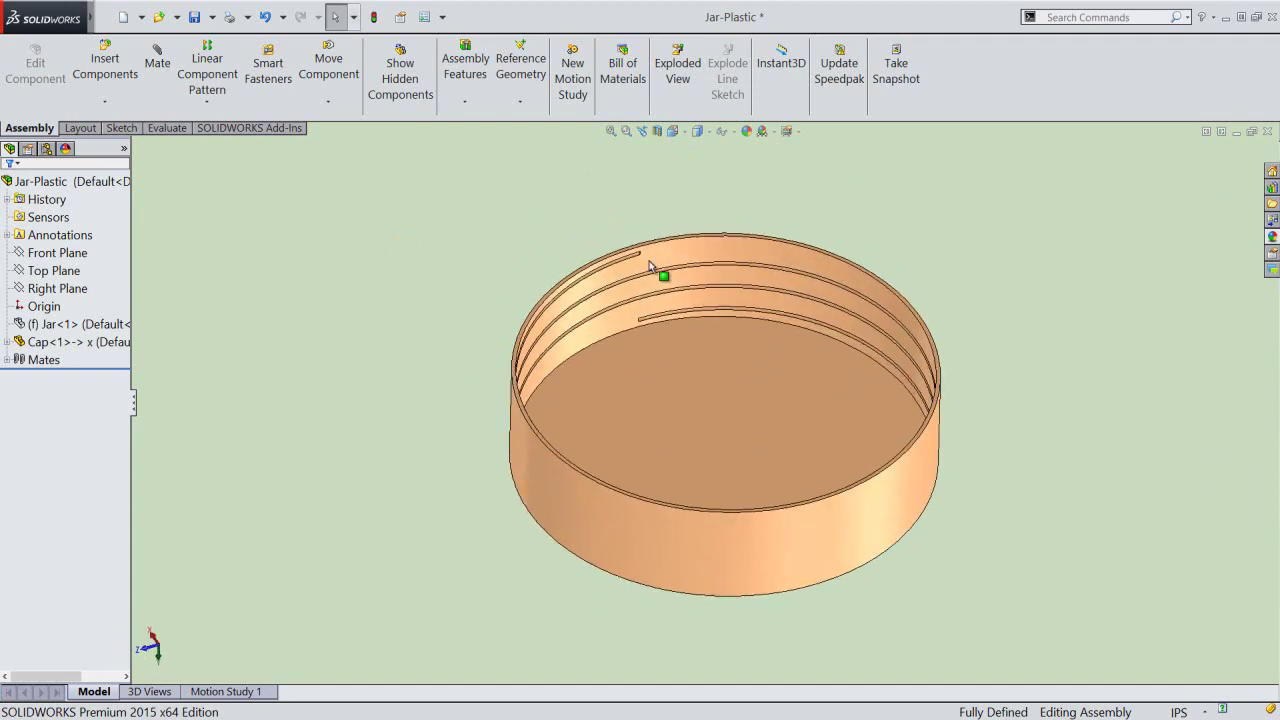
pyautogui.scroll(-3, 657, 271)
pyautogui.scroll(-3, 662, 300)
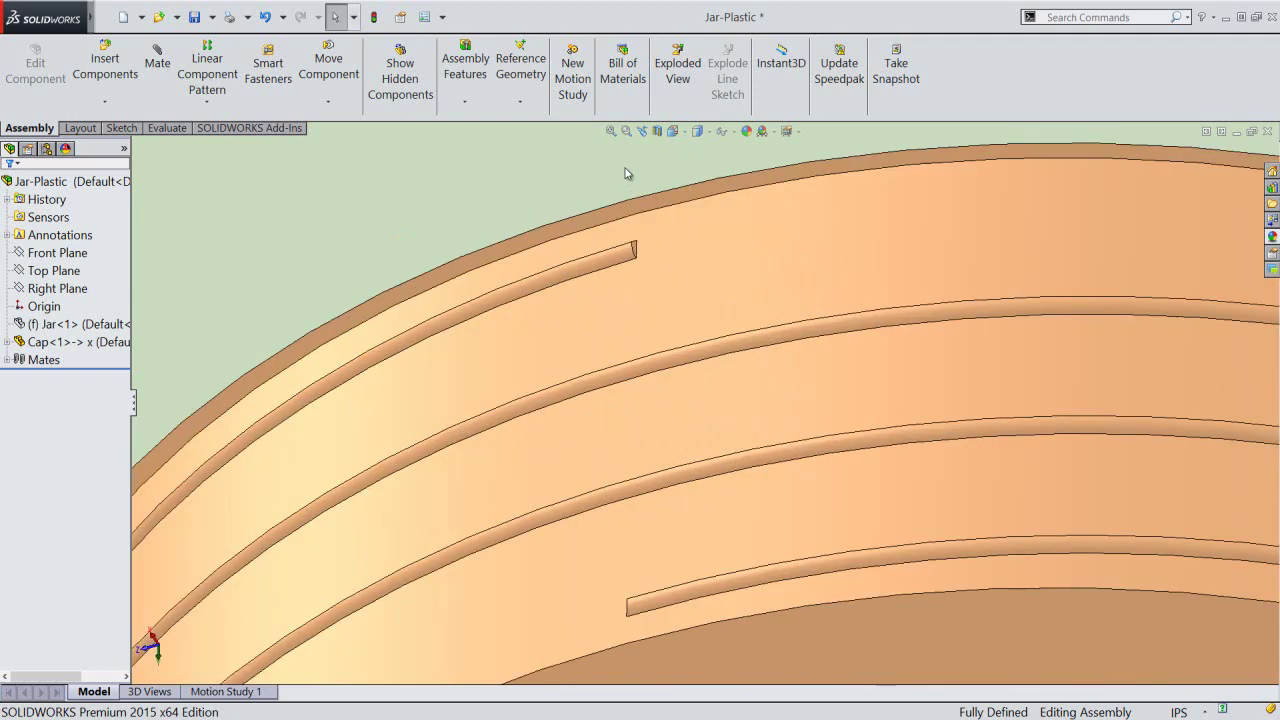
pyautogui.click(643, 131)
pyautogui.click(643, 131)
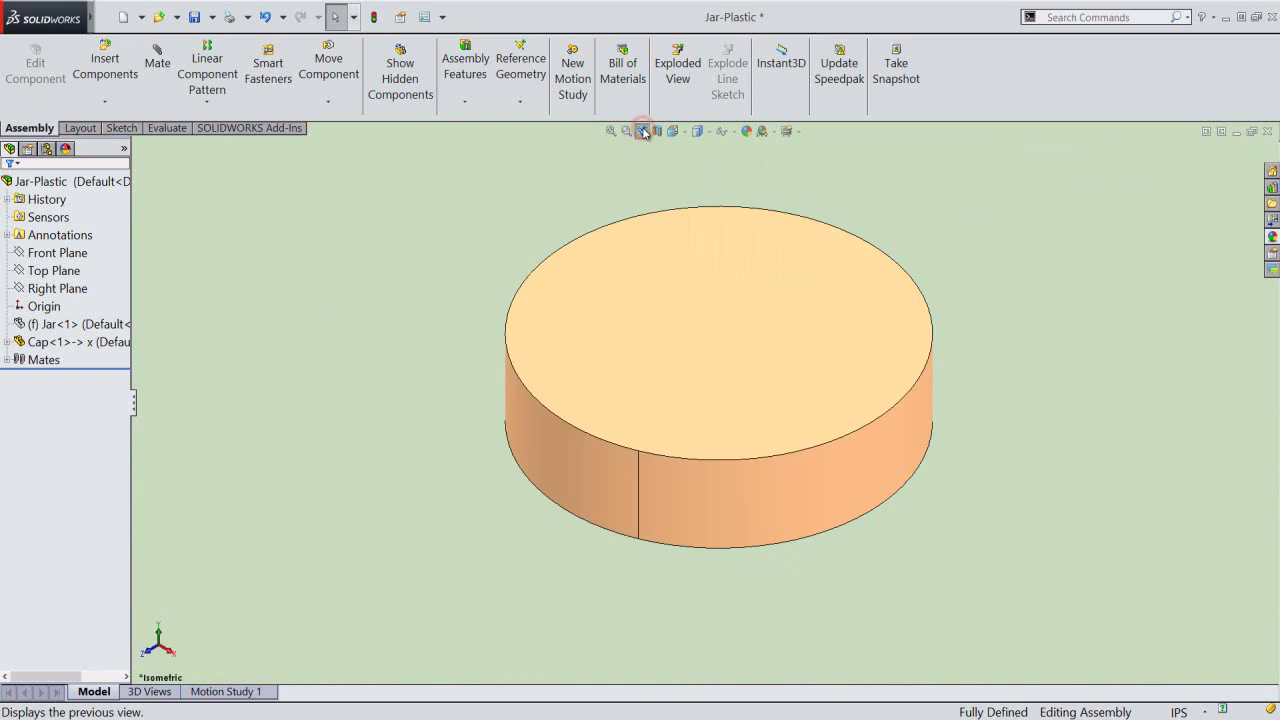
# Section the cap along the Front Plane to inspect the thread grooves, then turn the section off.
pyautogui.click(657, 131)
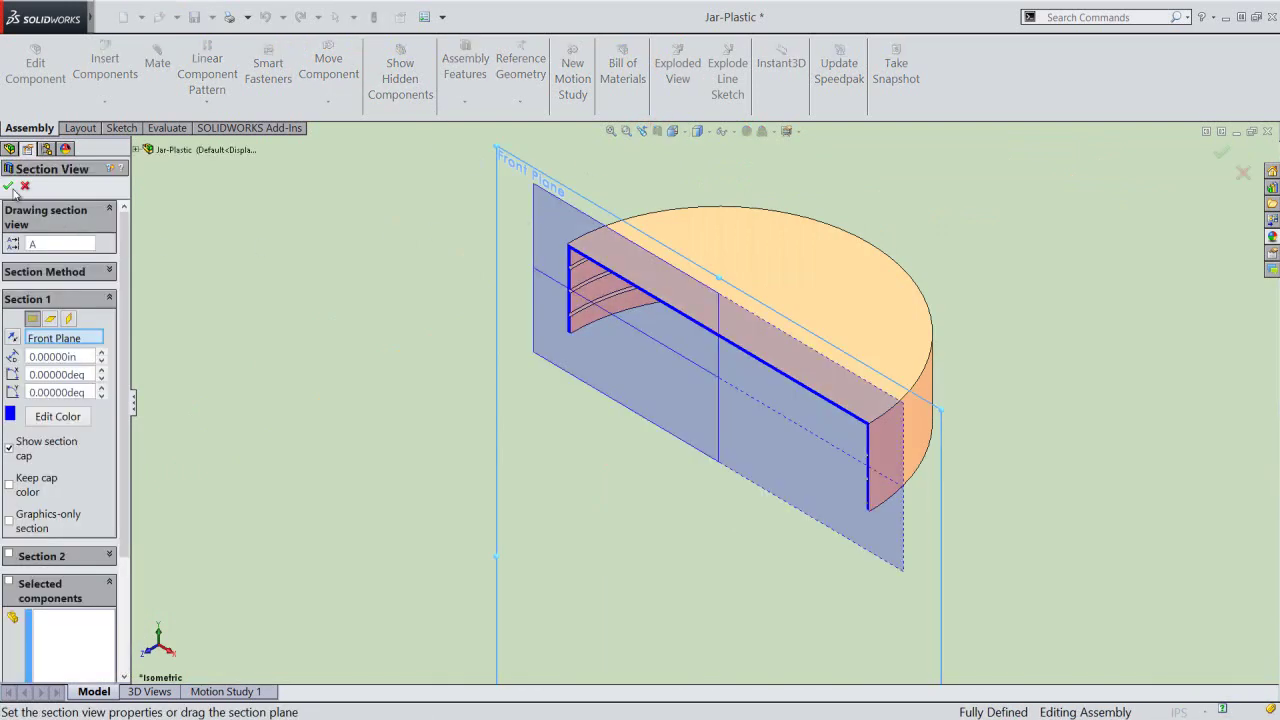
pyautogui.click(9, 187)
pyautogui.scroll(-2, 584, 290)
pyautogui.scroll(-2, 604, 302)
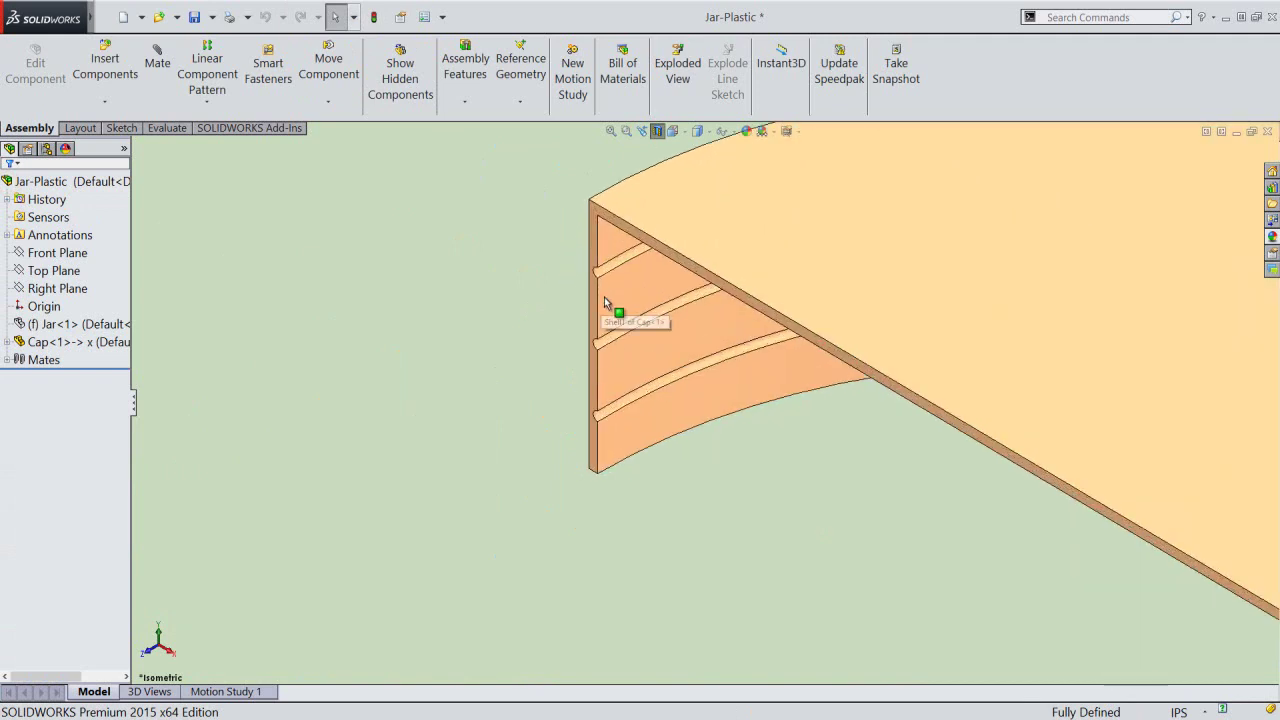
pyautogui.scroll(-1, 604, 302)
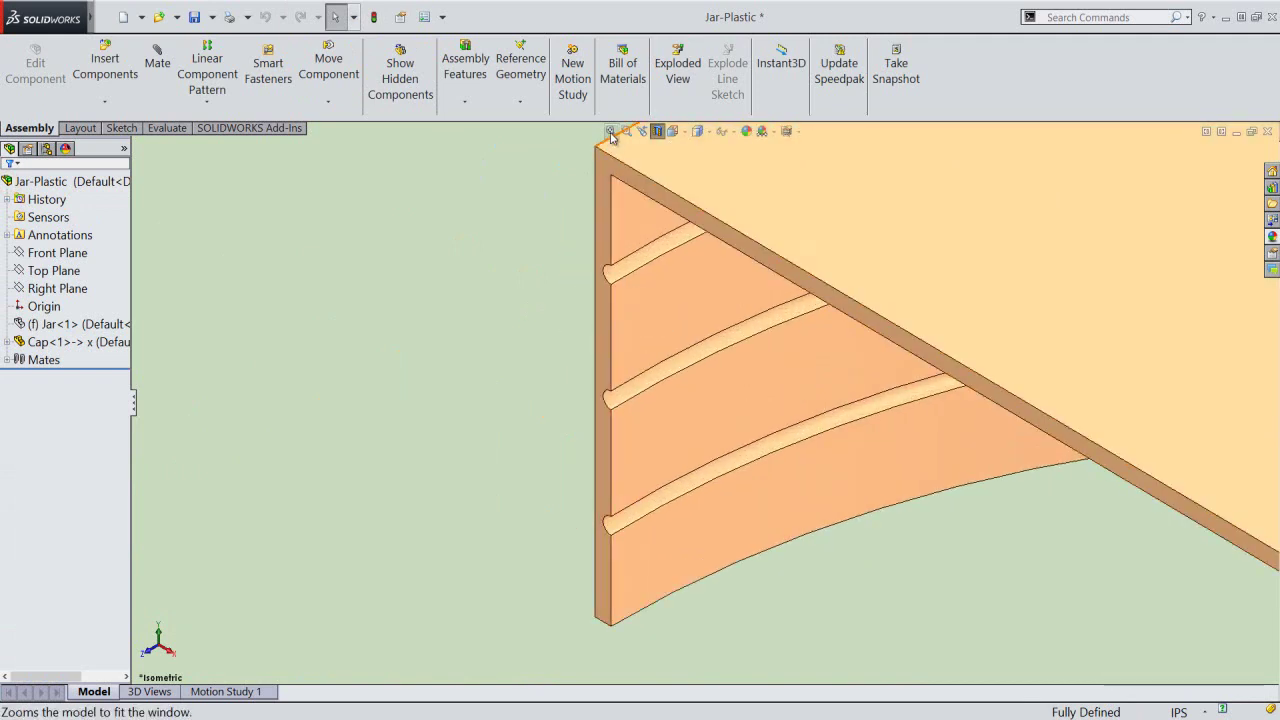
pyautogui.click(611, 131)
pyautogui.click(657, 138)
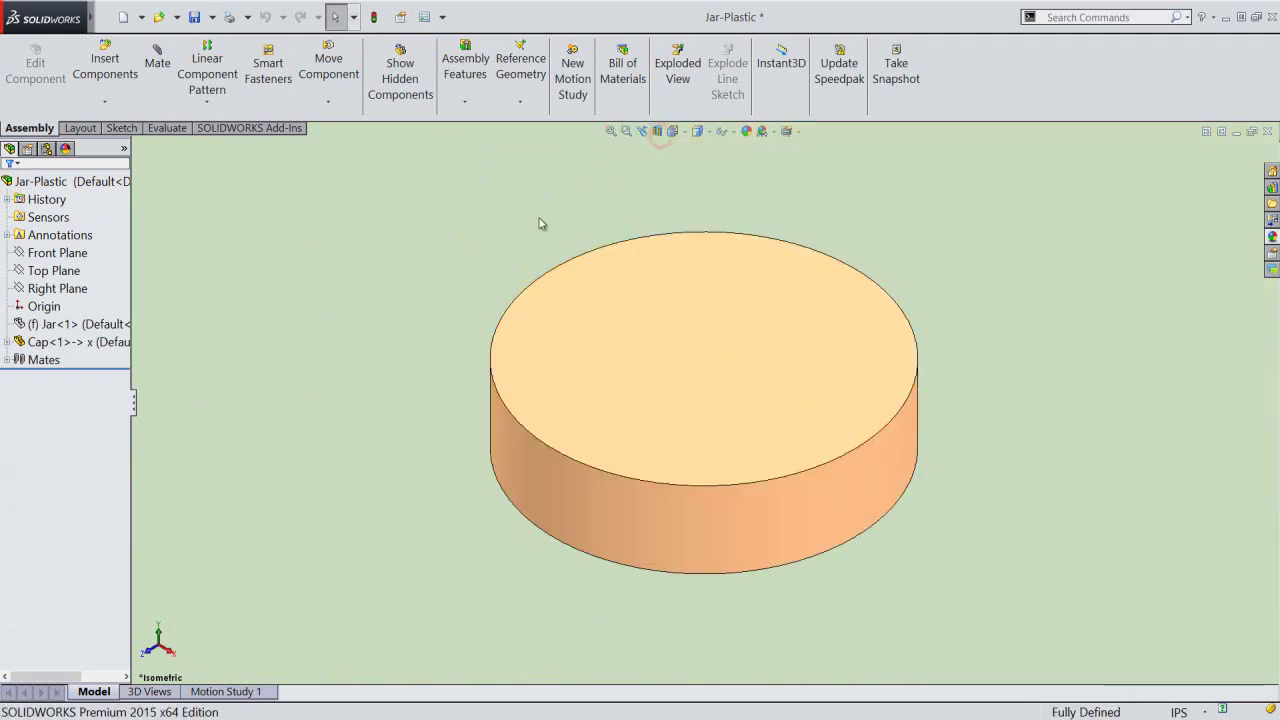
# Save the assembly and modified Cap together, then select the cap's top face.
pyautogui.click(194, 17)
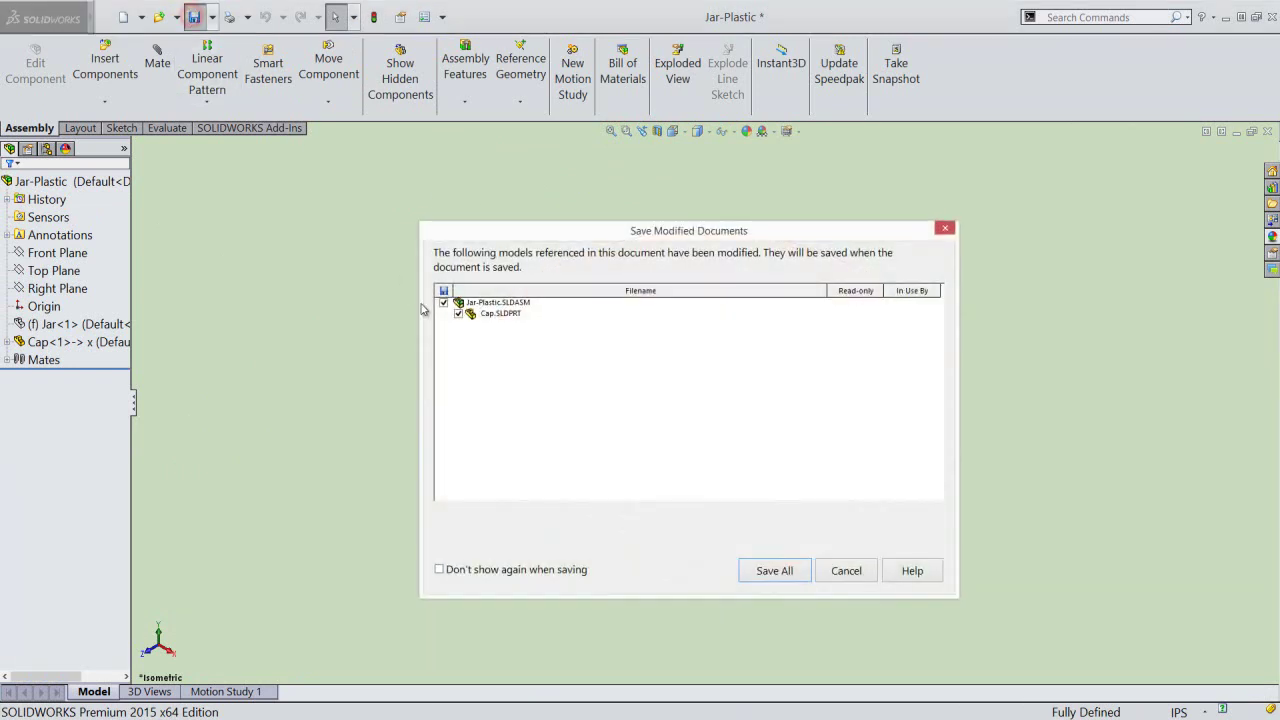
pyautogui.click(790, 571)
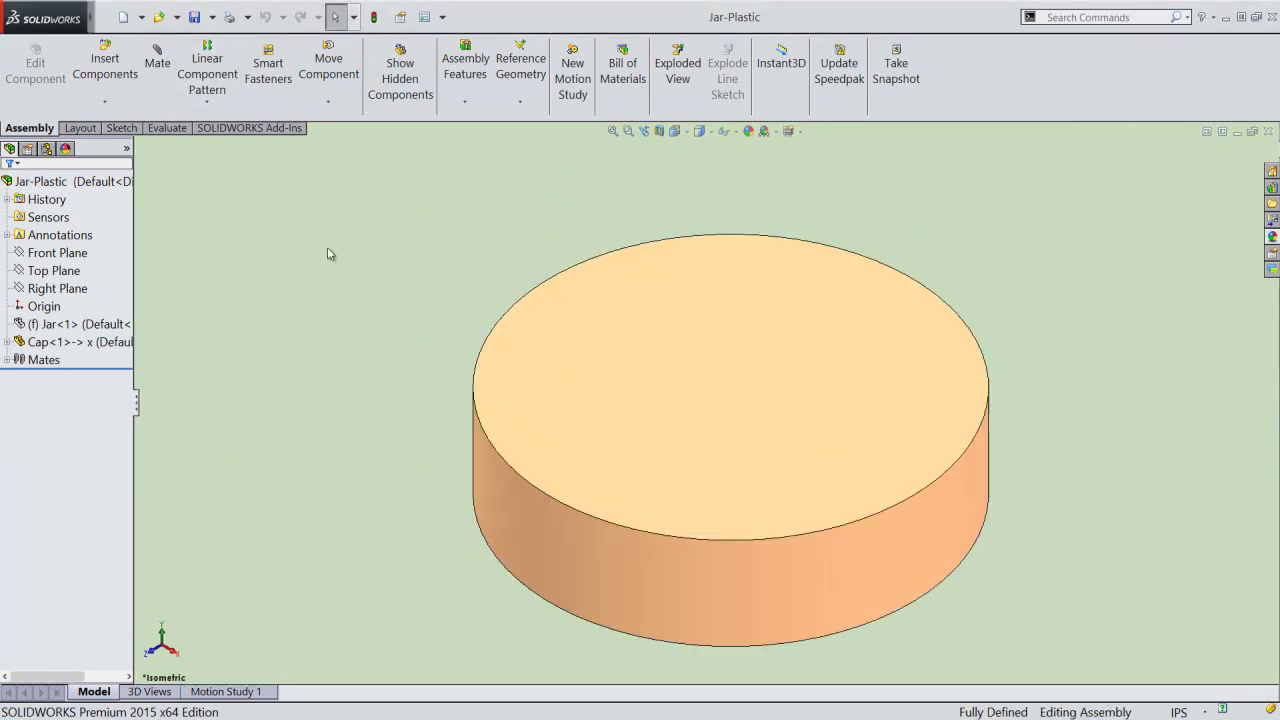
pyautogui.click(617, 395)
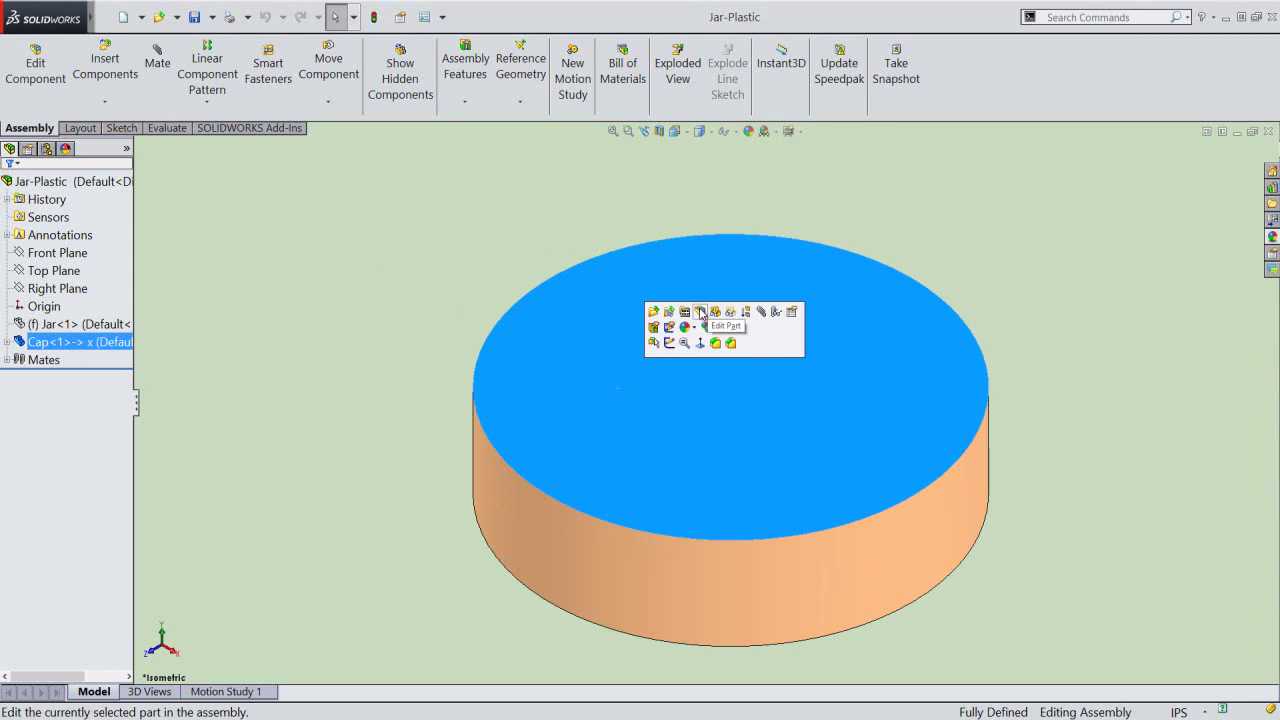
# Edit the Cap, sketch on its top face, and convert the top circular edge.
pyautogui.click(702, 314)
pyautogui.click(574, 351)
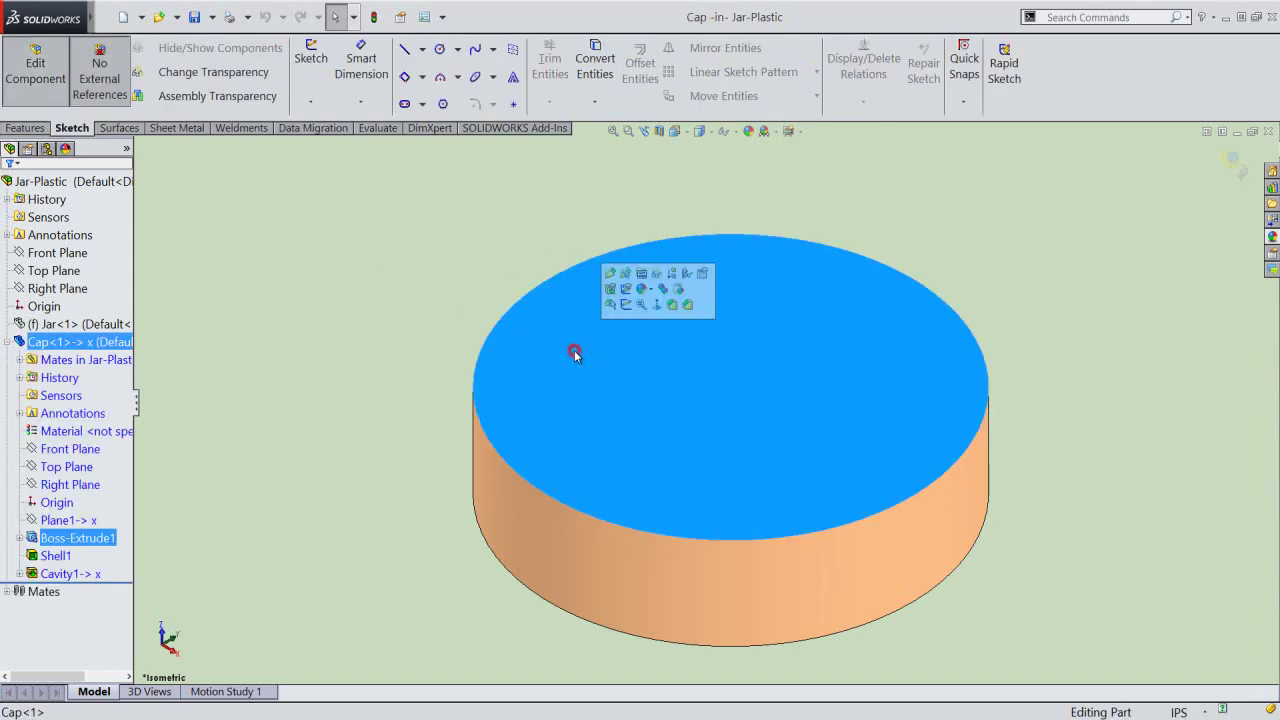
pyautogui.click(625, 304)
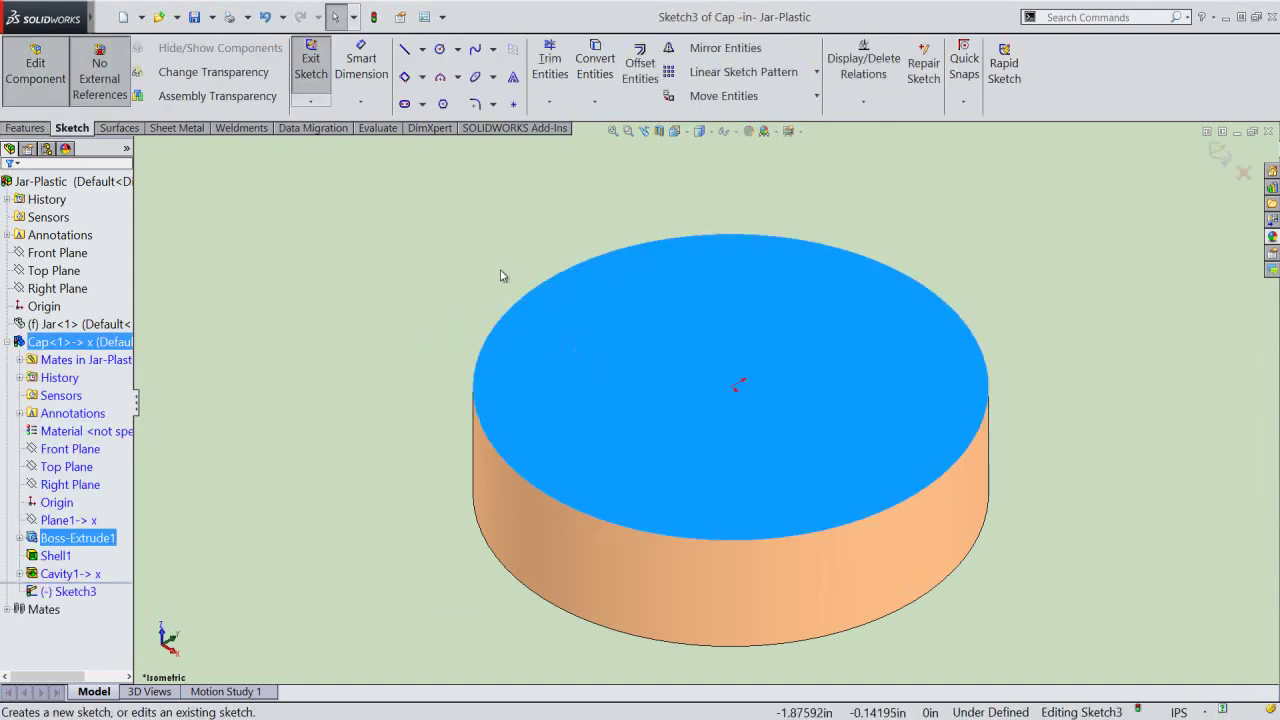
pyautogui.click(502, 276)
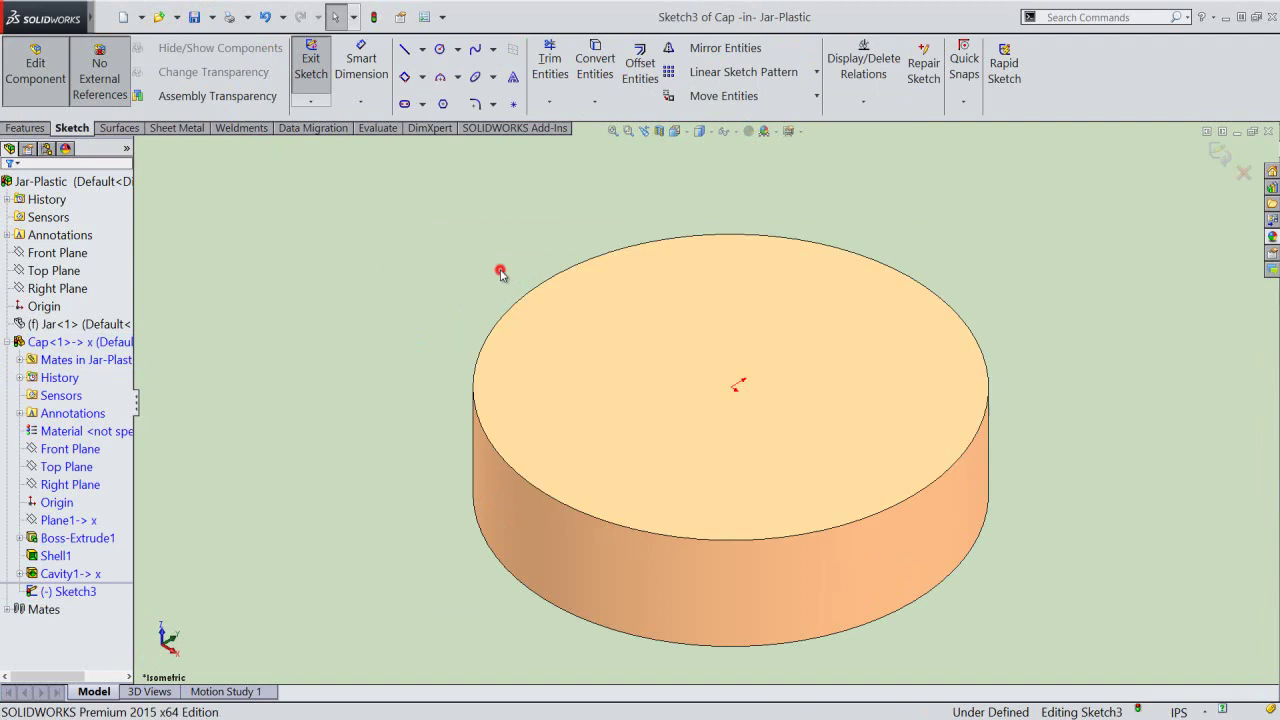
pyautogui.click(594, 64)
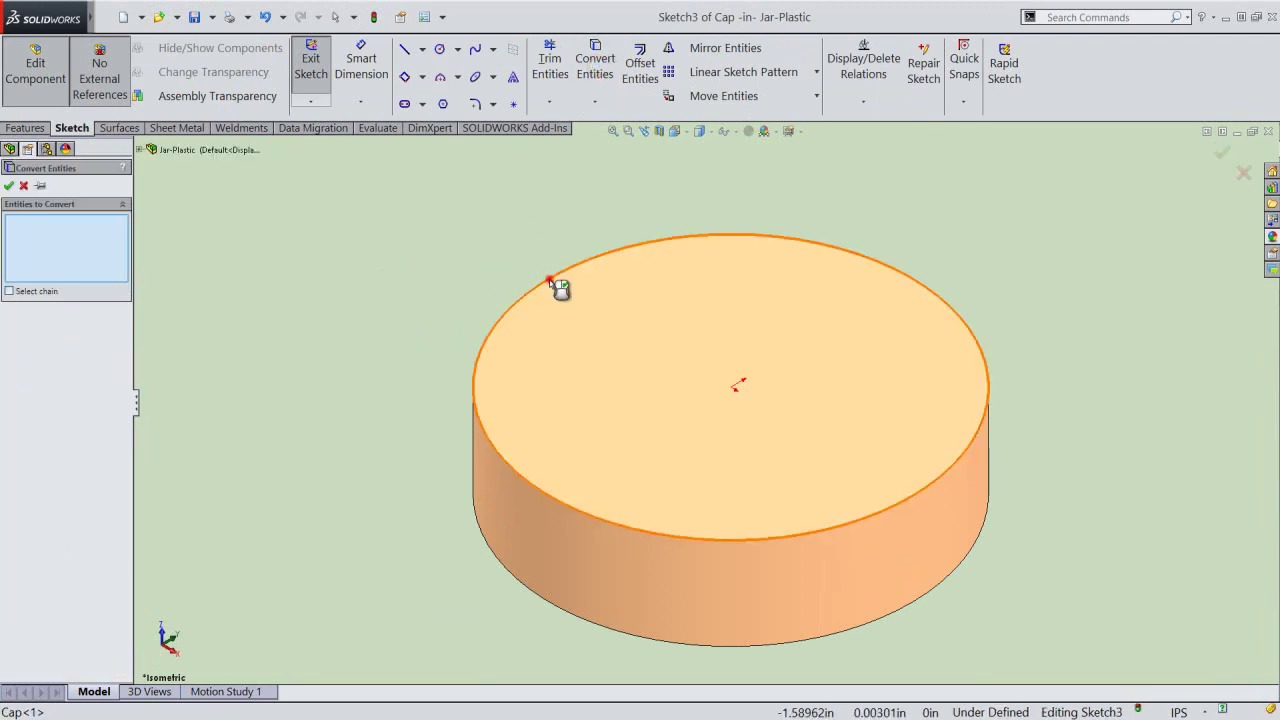
pyautogui.click(549, 279)
pyautogui.rightClick(549, 279)
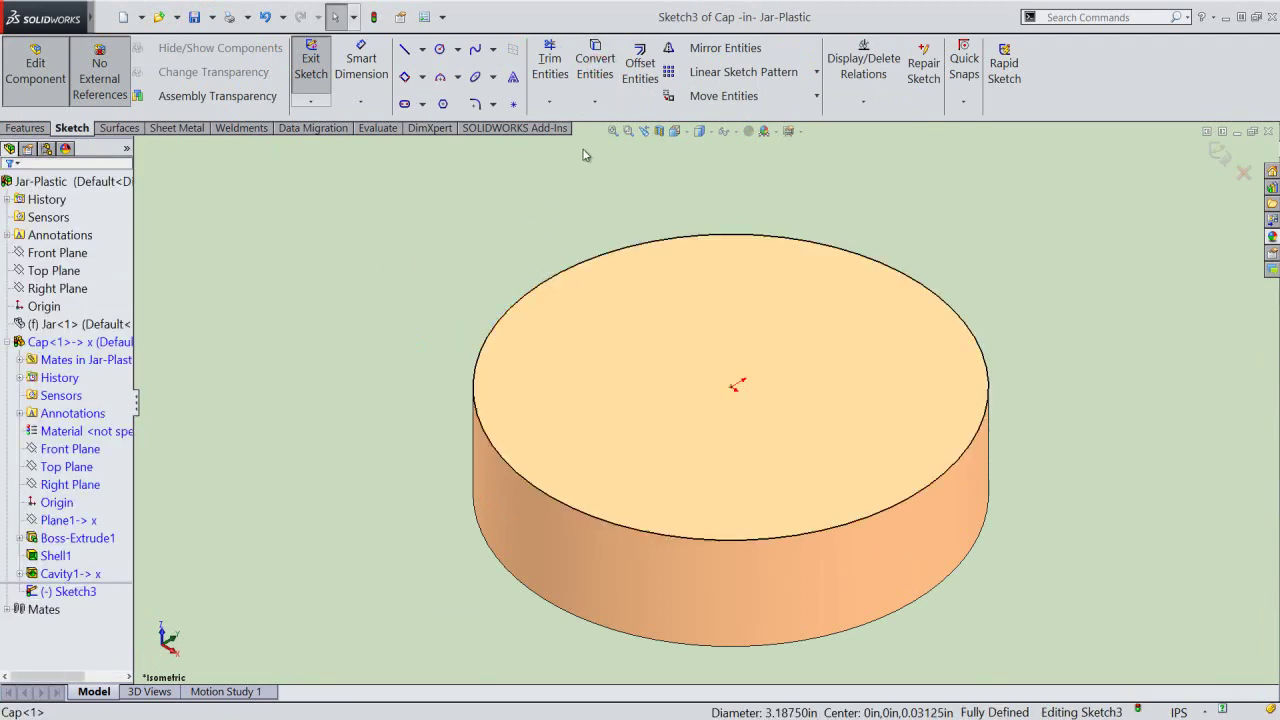
# Offset the converted top circle 0.1 in inward, with Reverse checked.
pyautogui.click(638, 70)
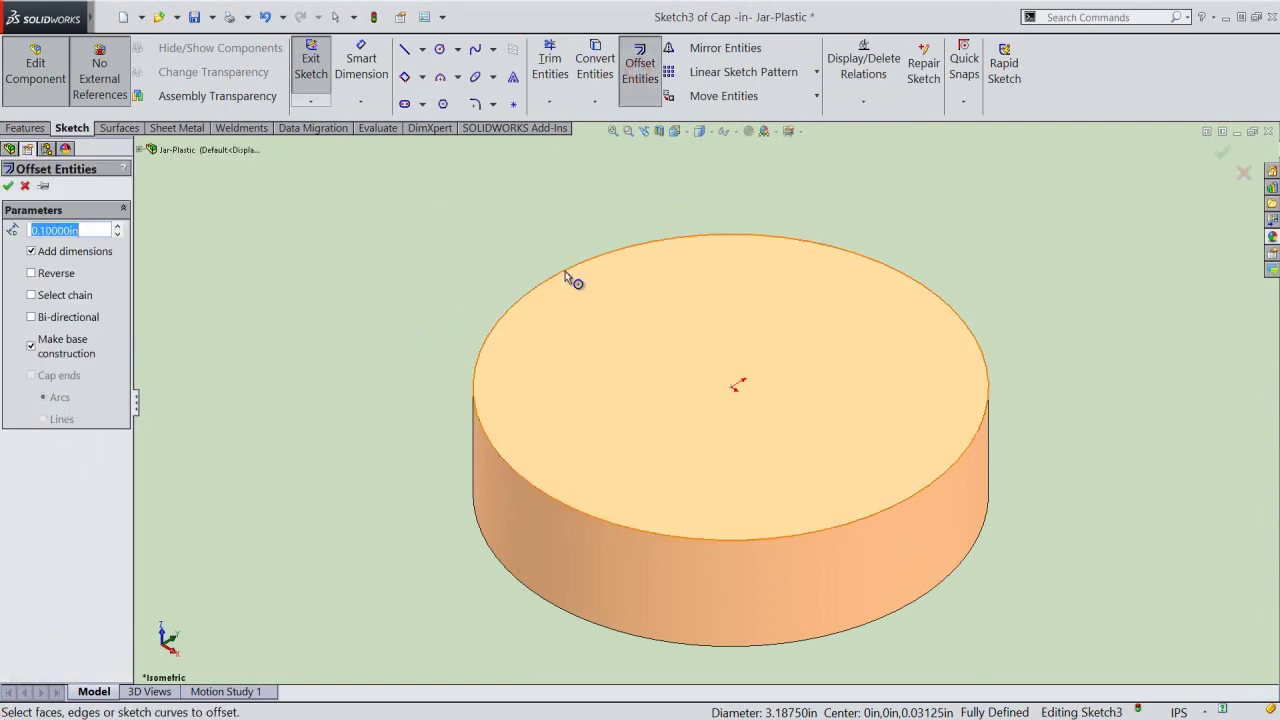
pyautogui.click(565, 271)
pyautogui.click(34, 273)
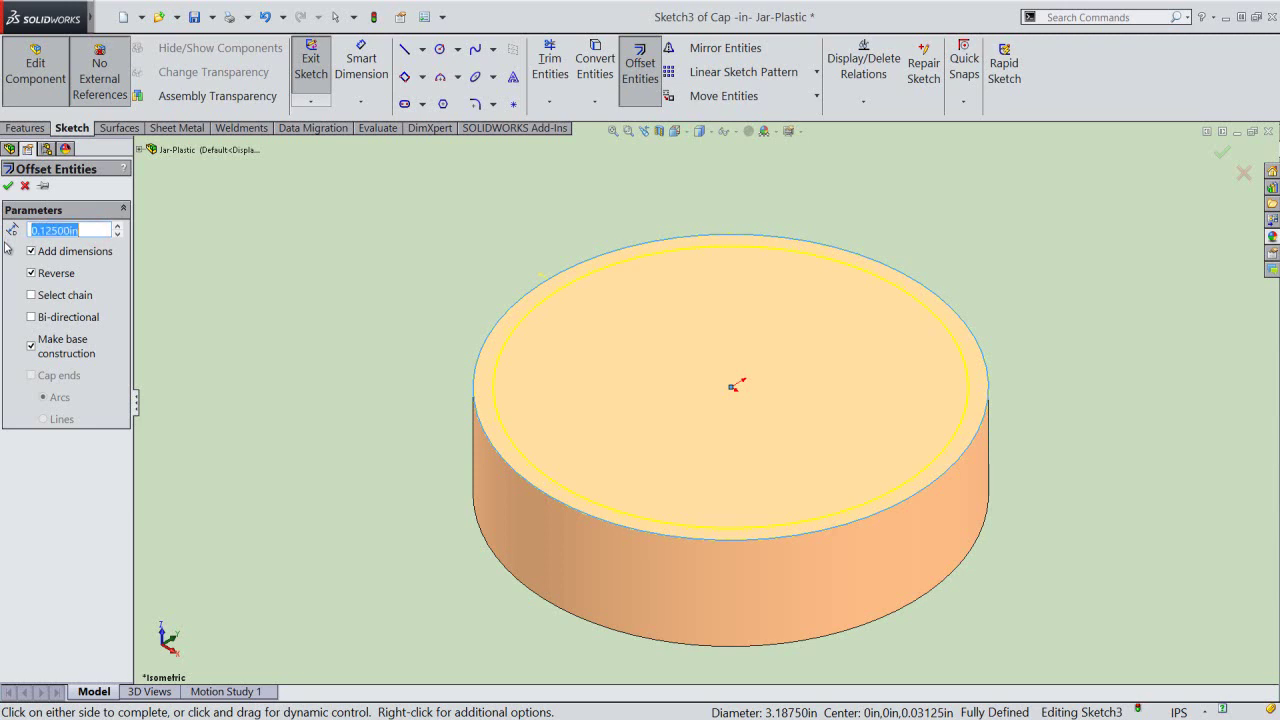
# Accept the circle offset 0.125 in inward and exit Sketch3.
pyautogui.click(31, 348)
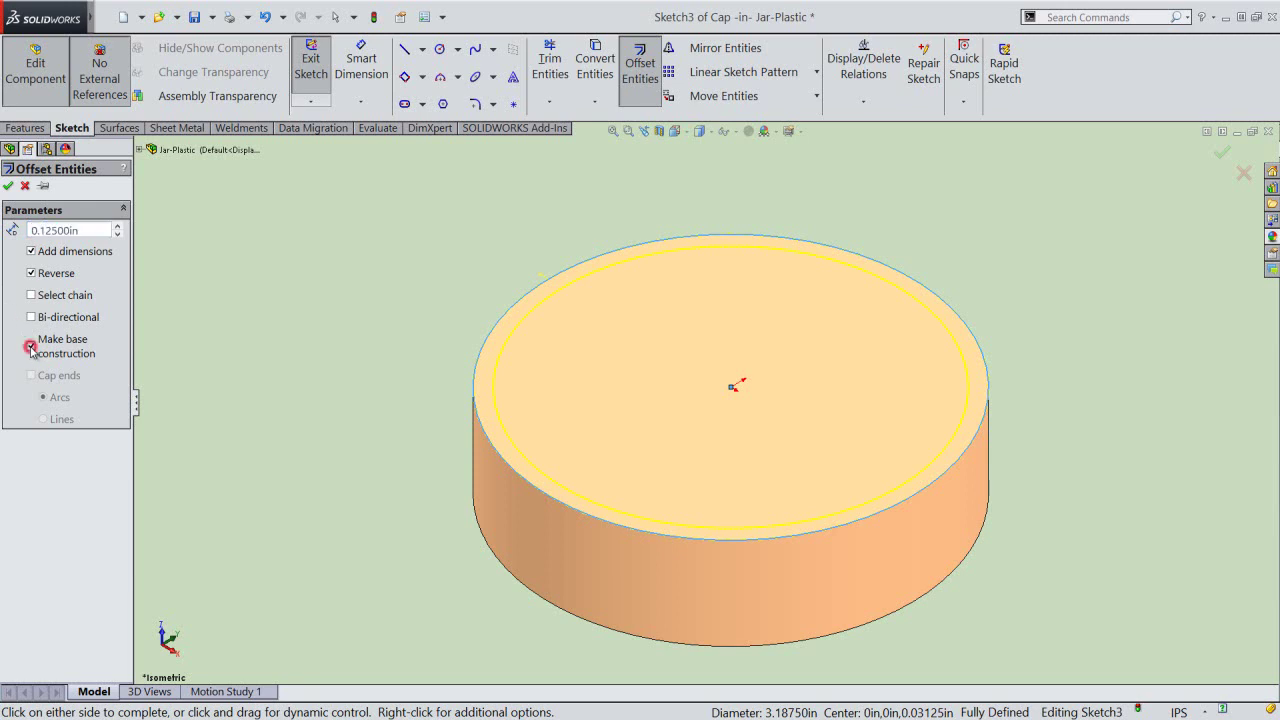
pyautogui.click(9, 187)
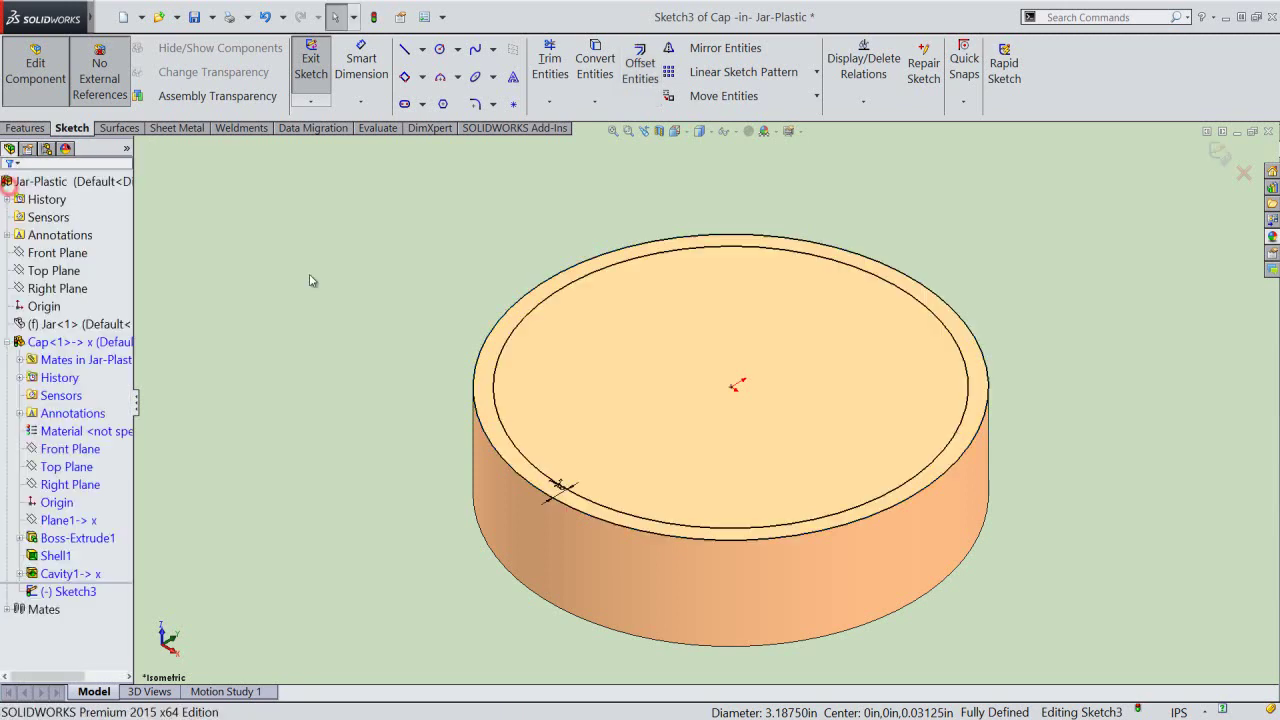
pyautogui.click(1218, 152)
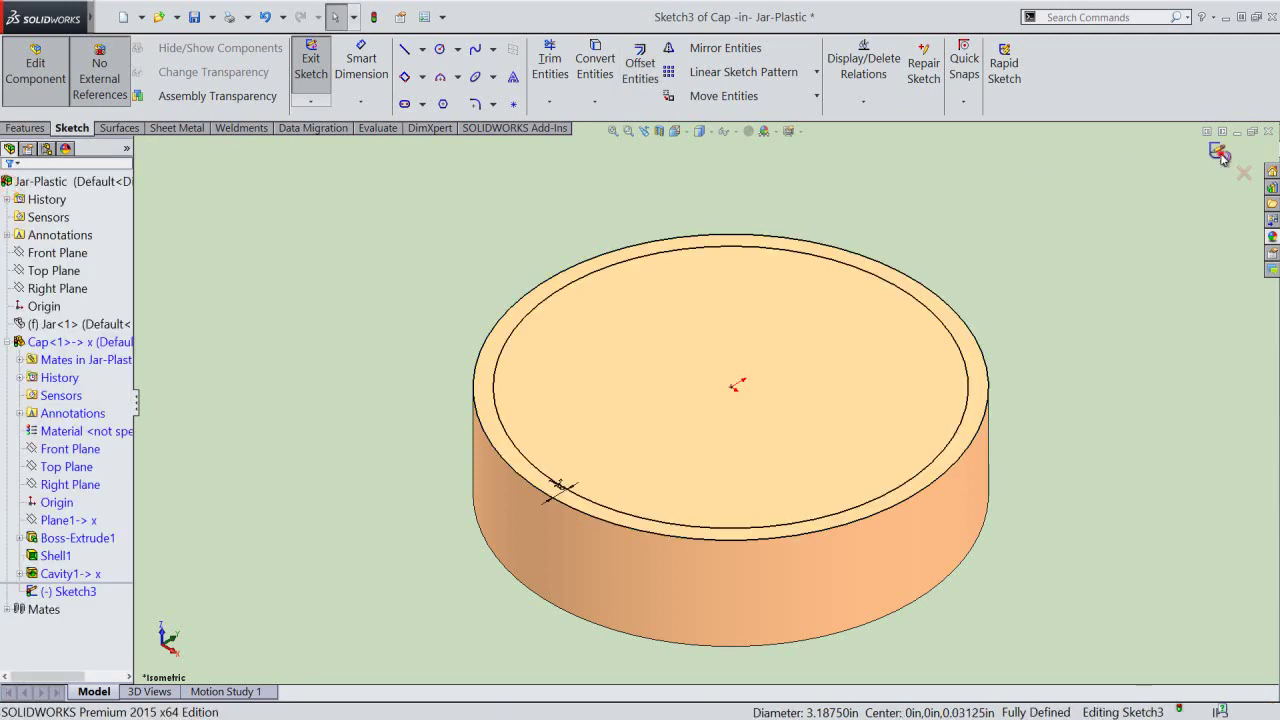
# Extrude Sketch3 as a boss 1/64 in deep to form the ring.
pyautogui.click(418, 190)
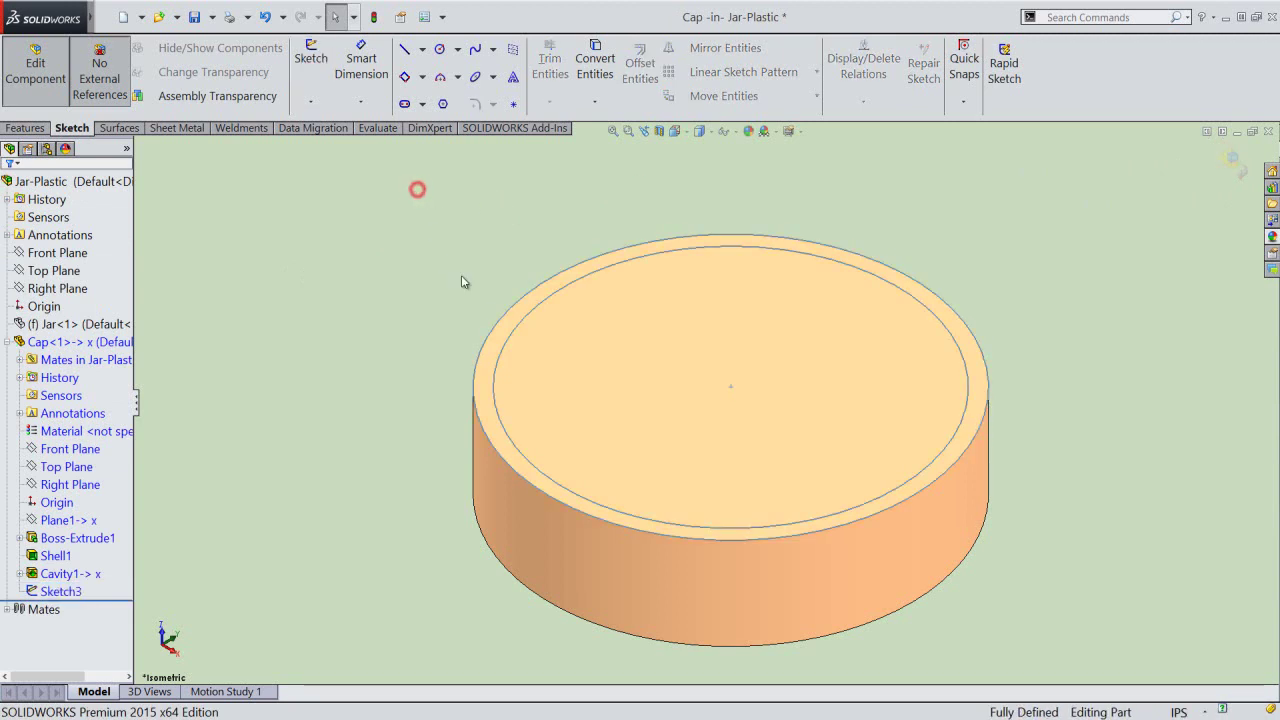
pyautogui.click(512, 327)
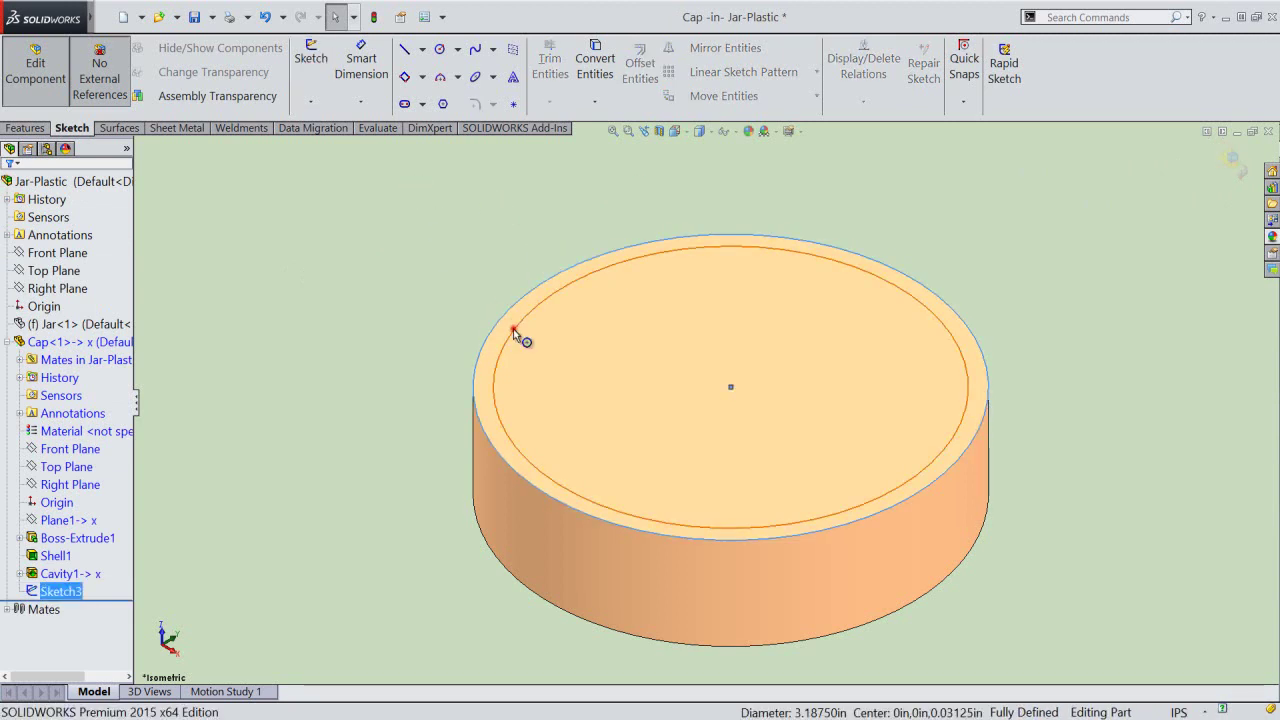
pyautogui.click(47, 130)
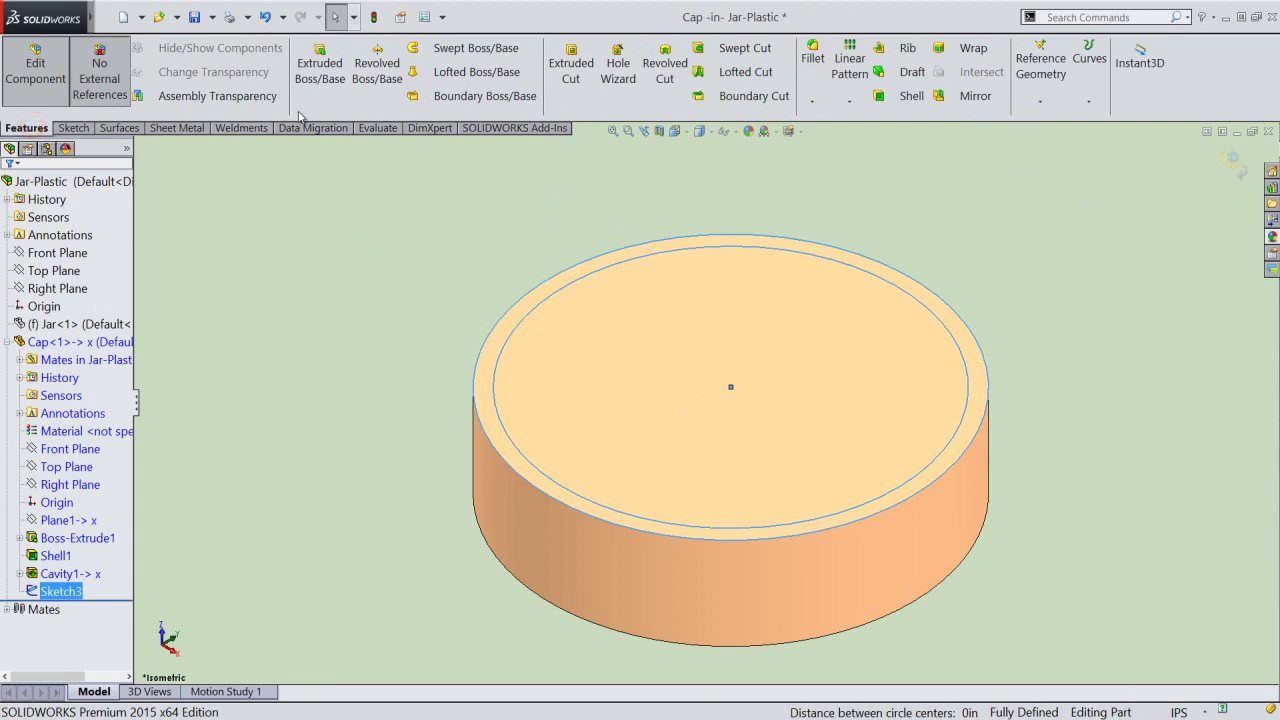
pyautogui.click(319, 72)
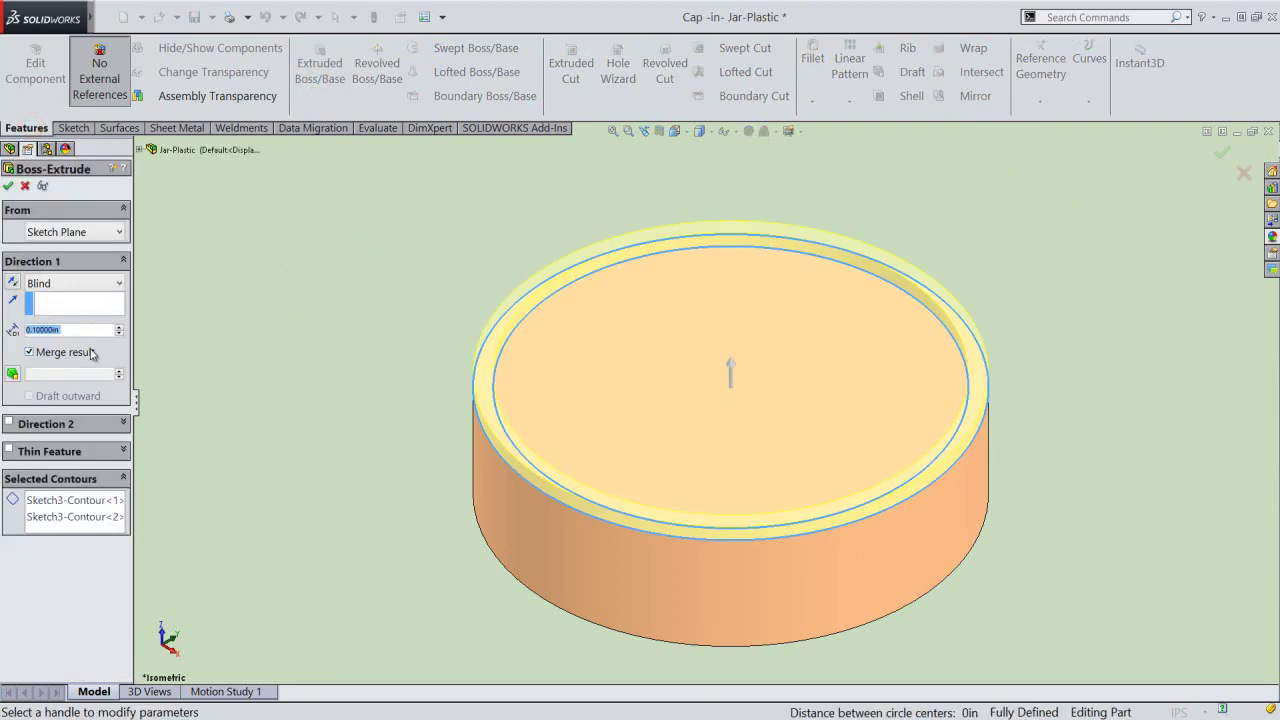
pyautogui.write('1/64')
pyautogui.press('Return')
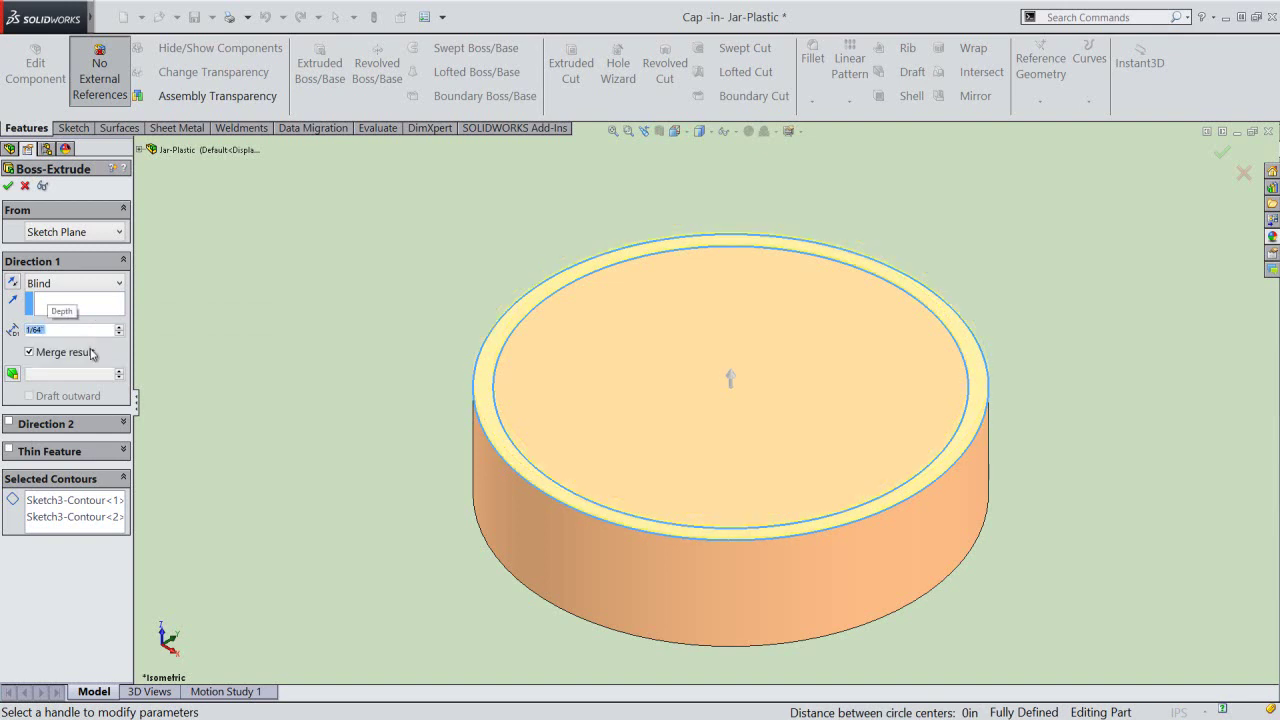
pyautogui.press('Return')
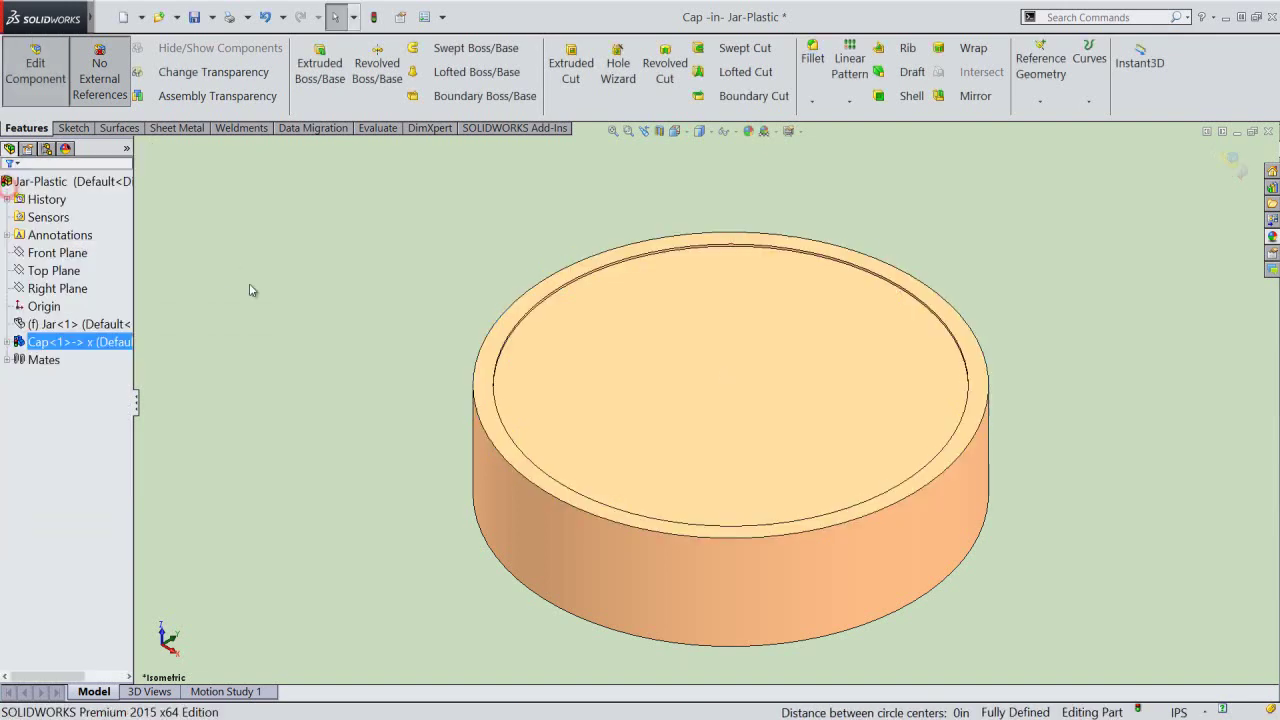
# Stop editing the cap and save the assembly with all modified documents.
pyautogui.click(249, 286)
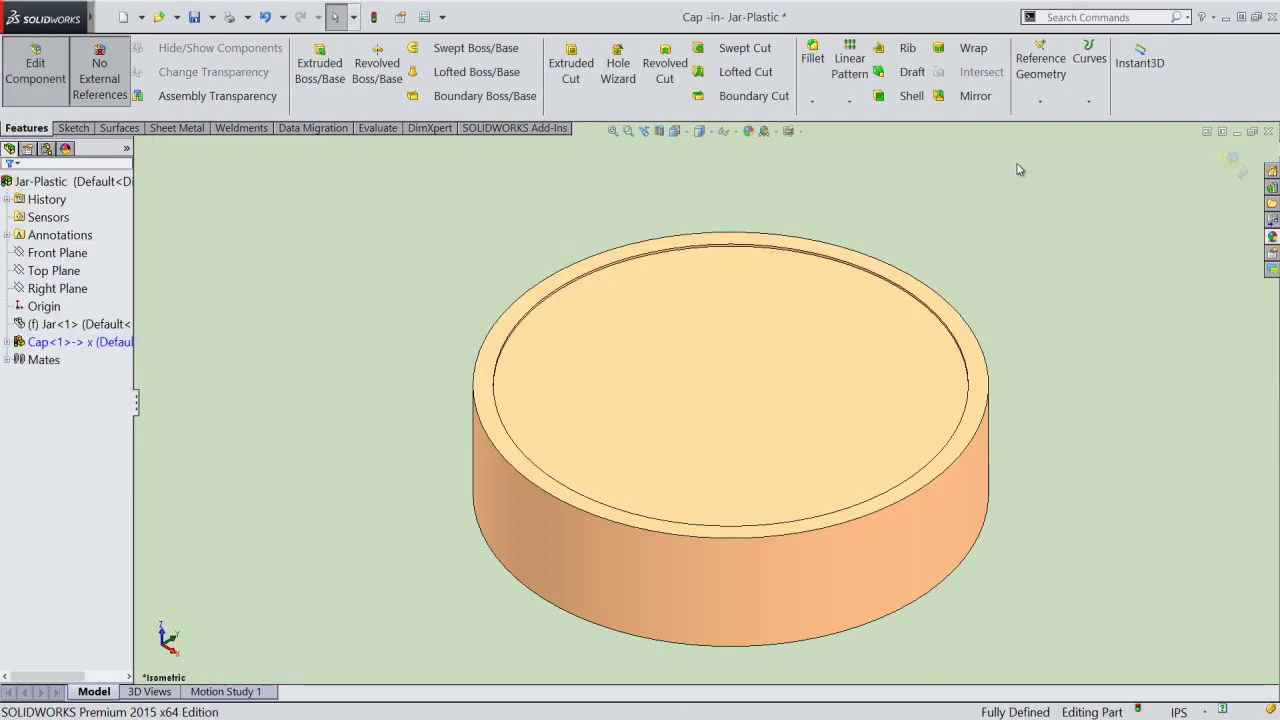
pyautogui.click(1234, 161)
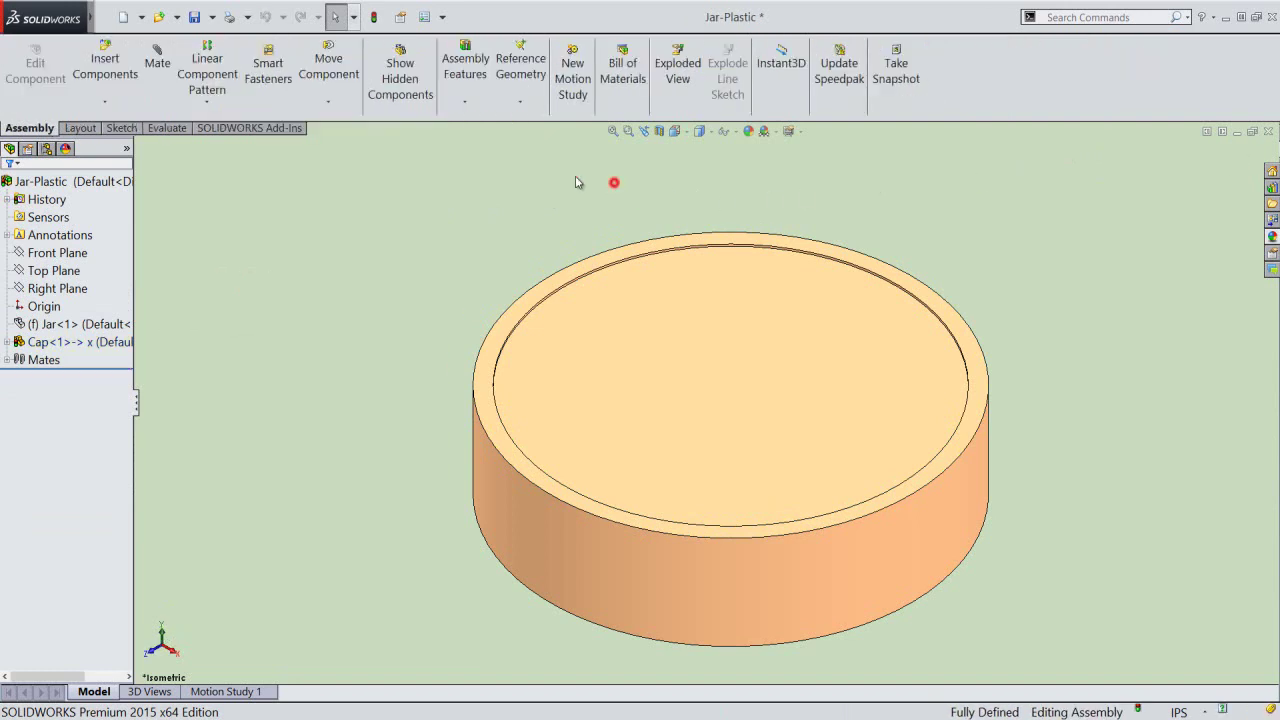
pyautogui.click(195, 17)
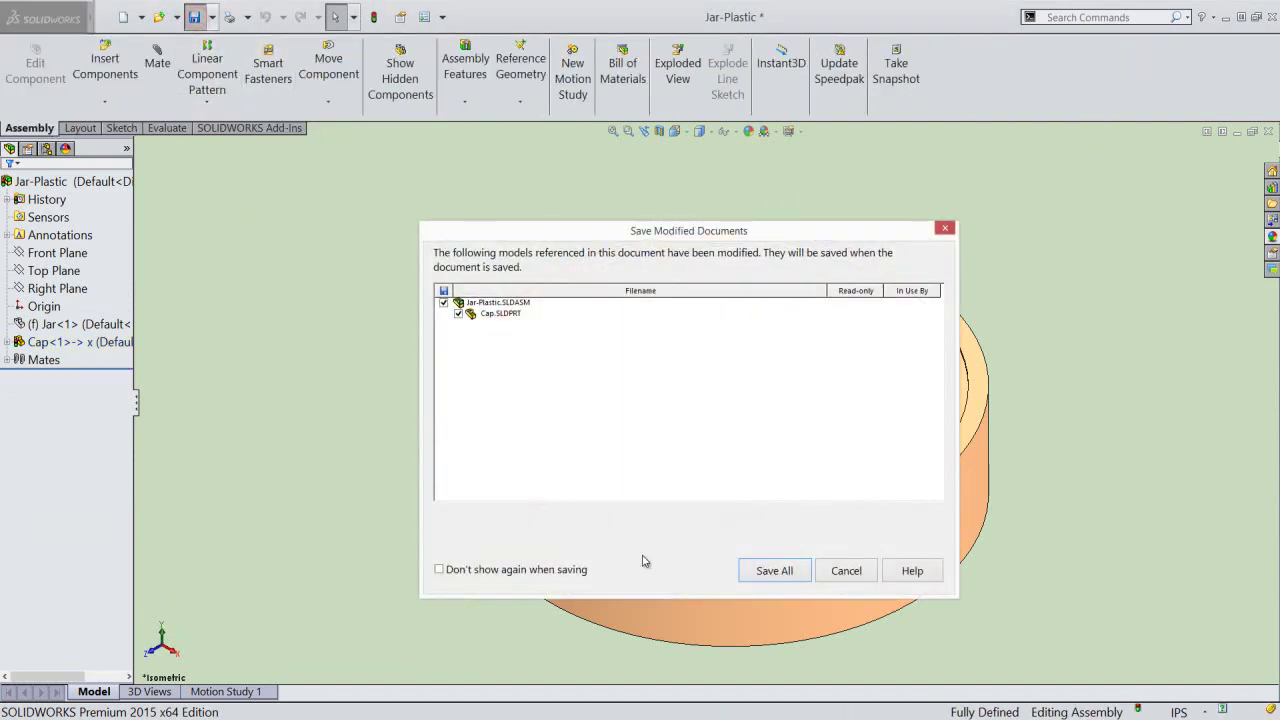
pyautogui.click(771, 572)
# Make the jar opaque again, fit the view and rebuild the assembly.
pyautogui.click(90, 324)
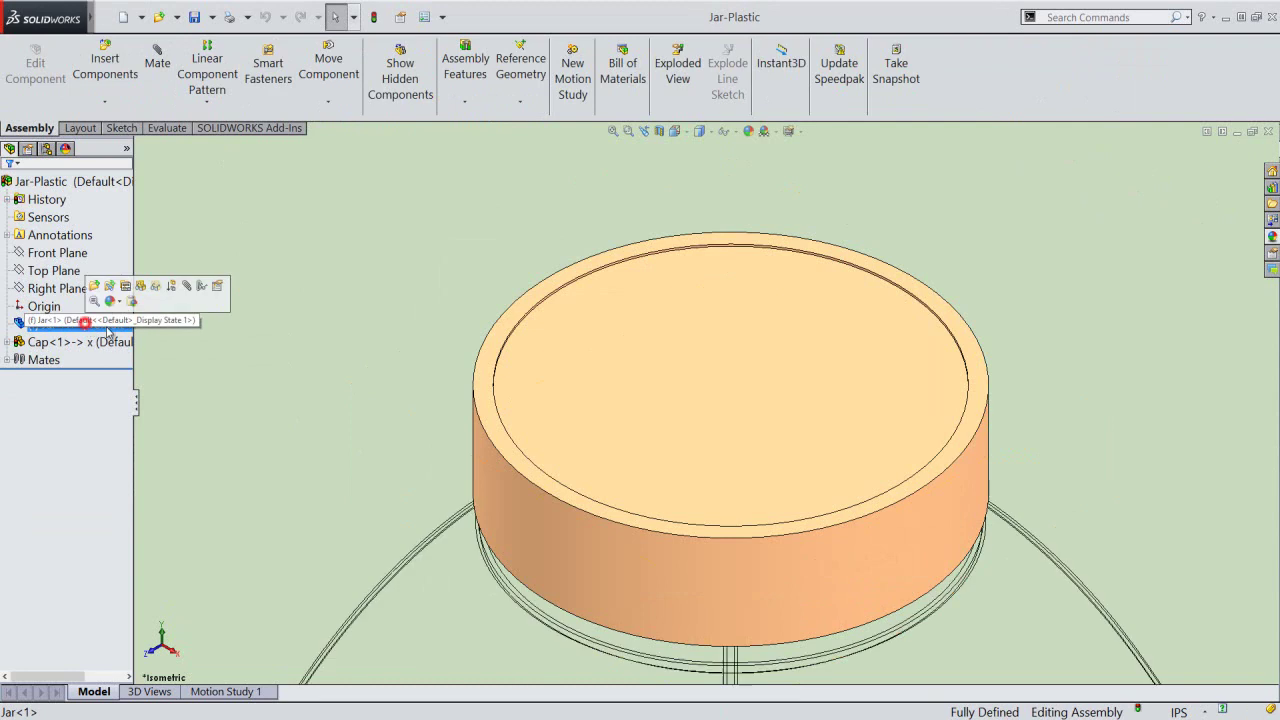
pyautogui.click(141, 287)
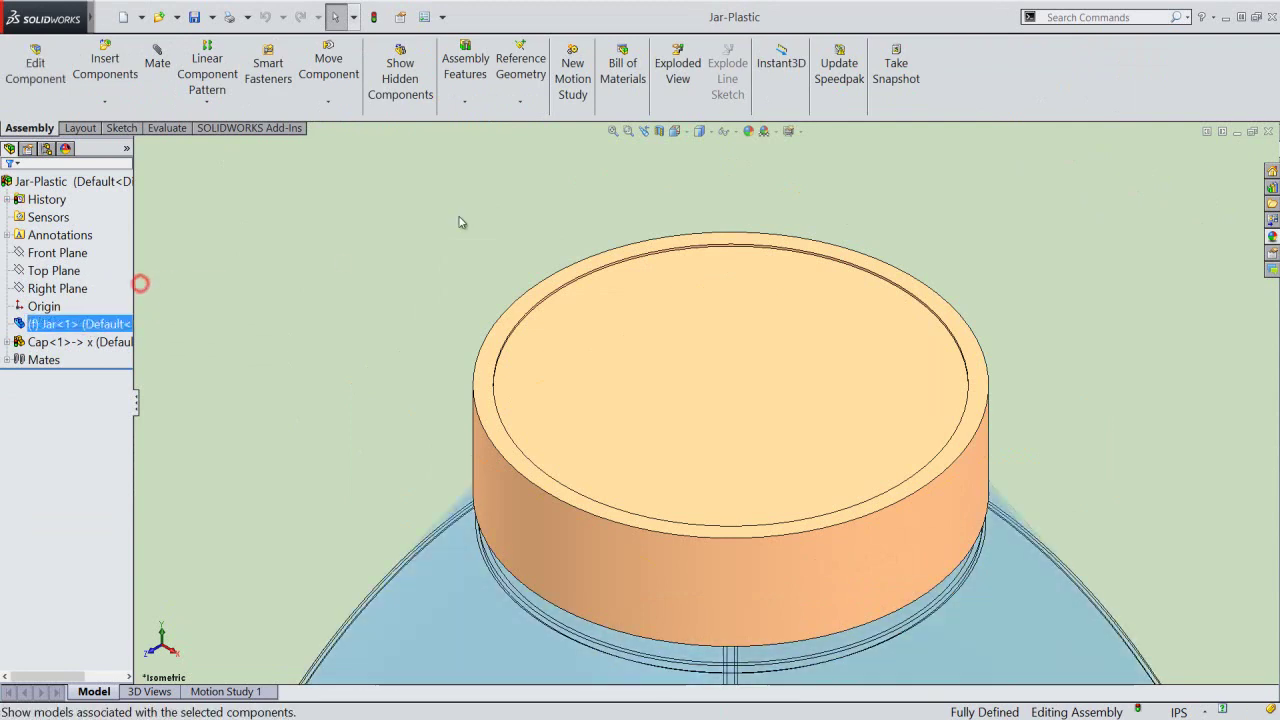
pyautogui.click(613, 131)
pyautogui.click(435, 262)
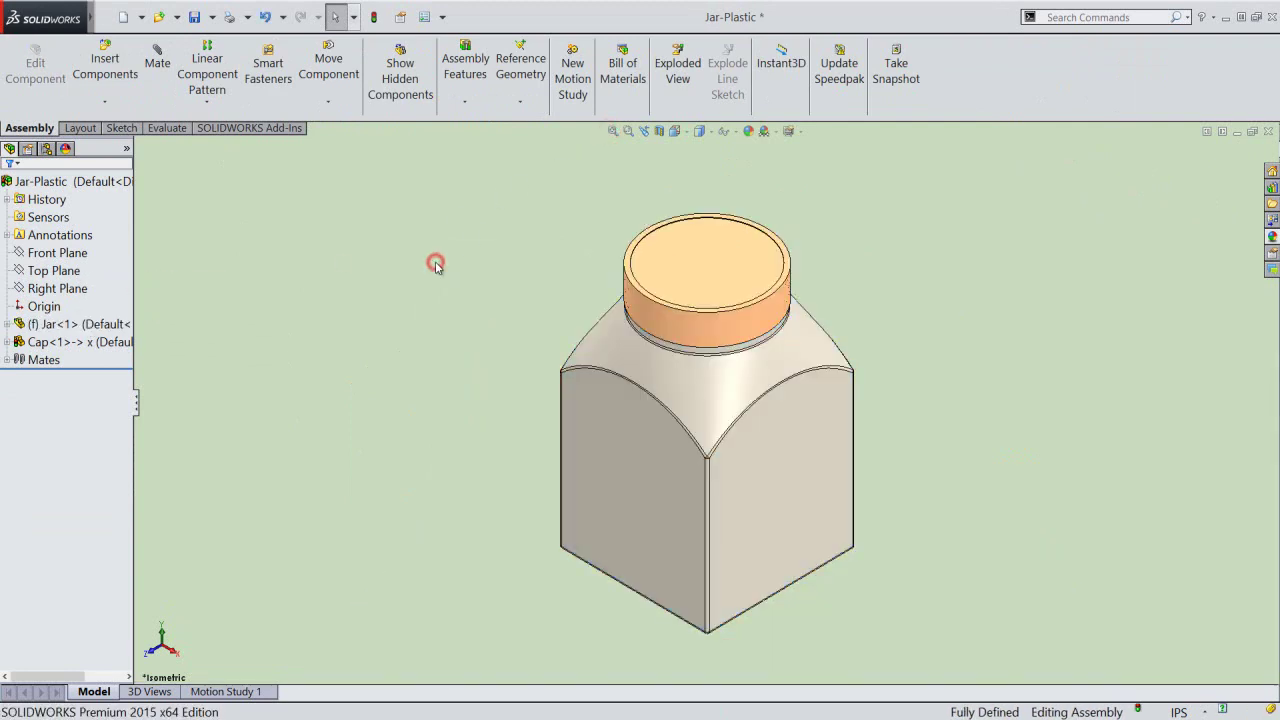
pyautogui.click(373, 16)
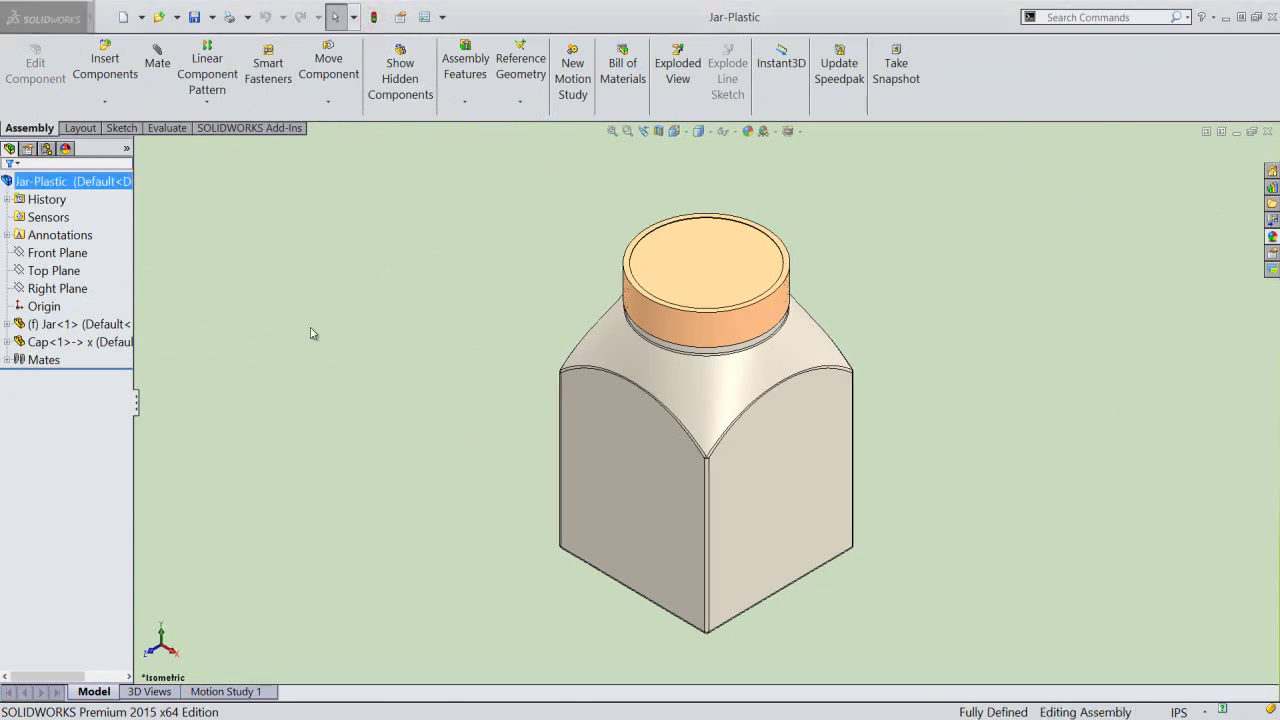
# Confirm the cap is fixed, then select the InPlace1 mate under Mates.
pyautogui.scroll(-2, 728, 285)
pyautogui.moveTo(733, 289); pyautogui.dragTo(756, 283)
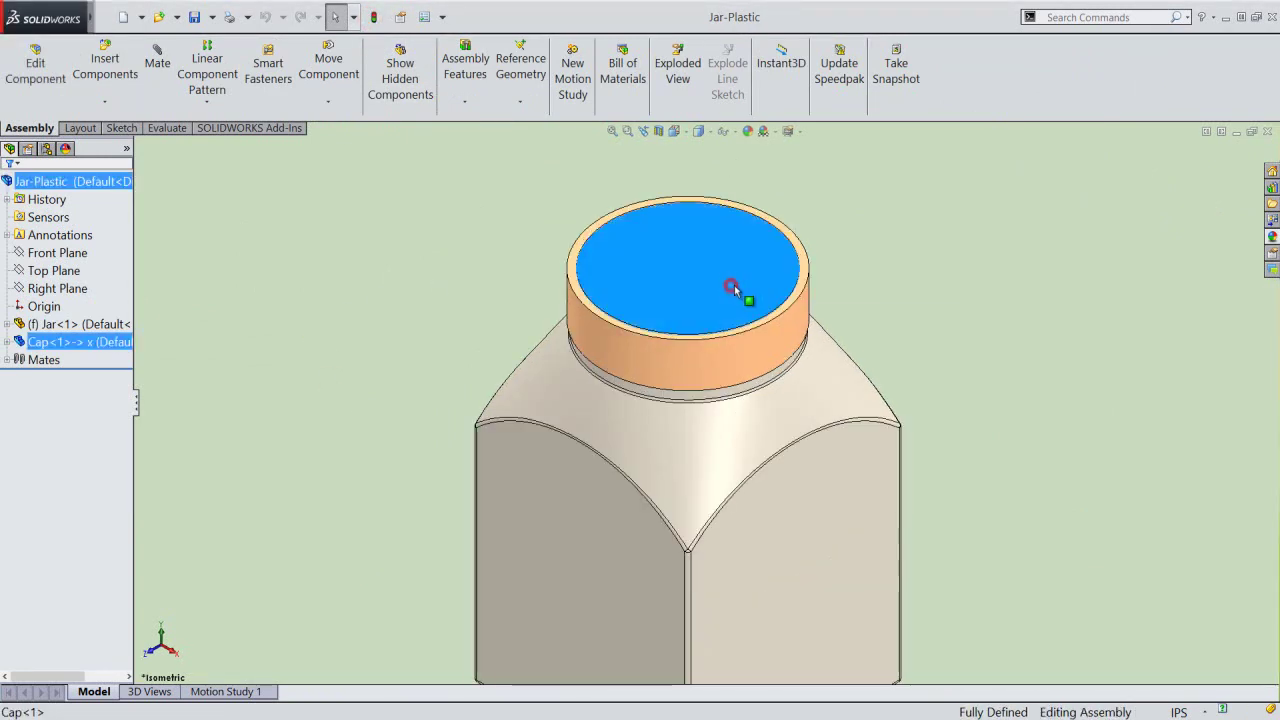
pyautogui.click(341, 296)
pyautogui.click(7, 361)
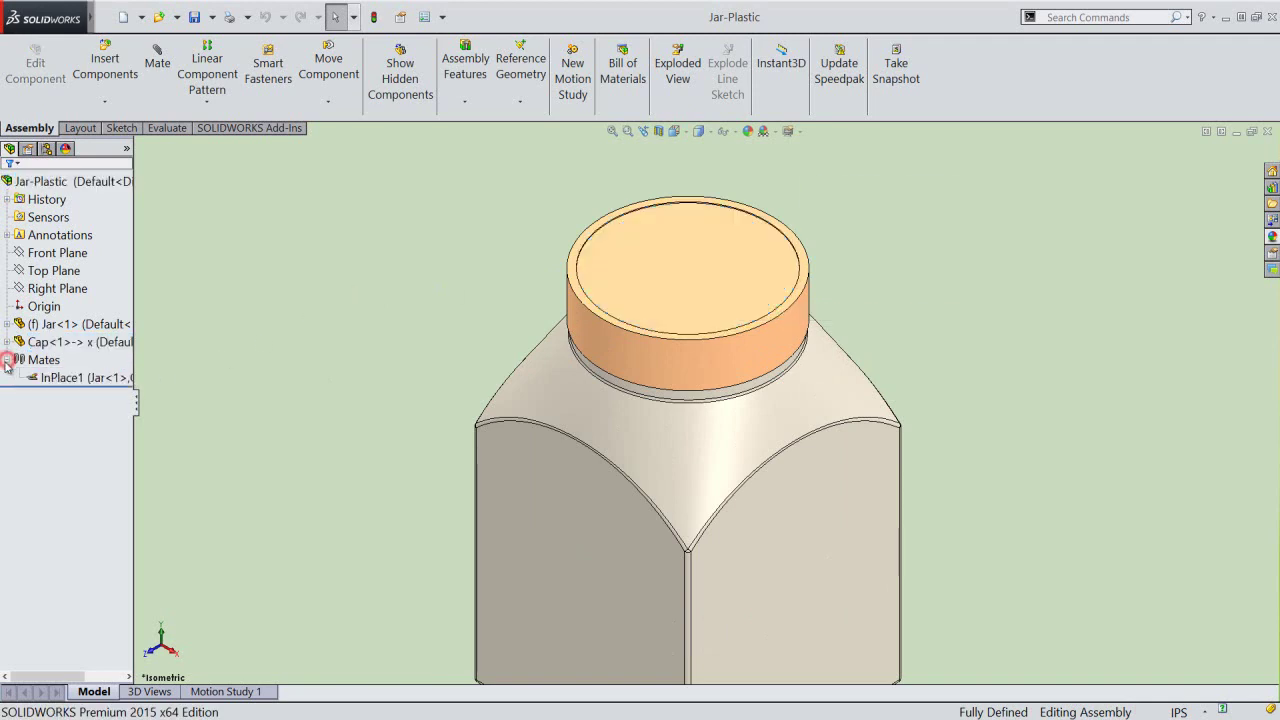
pyautogui.click(71, 380)
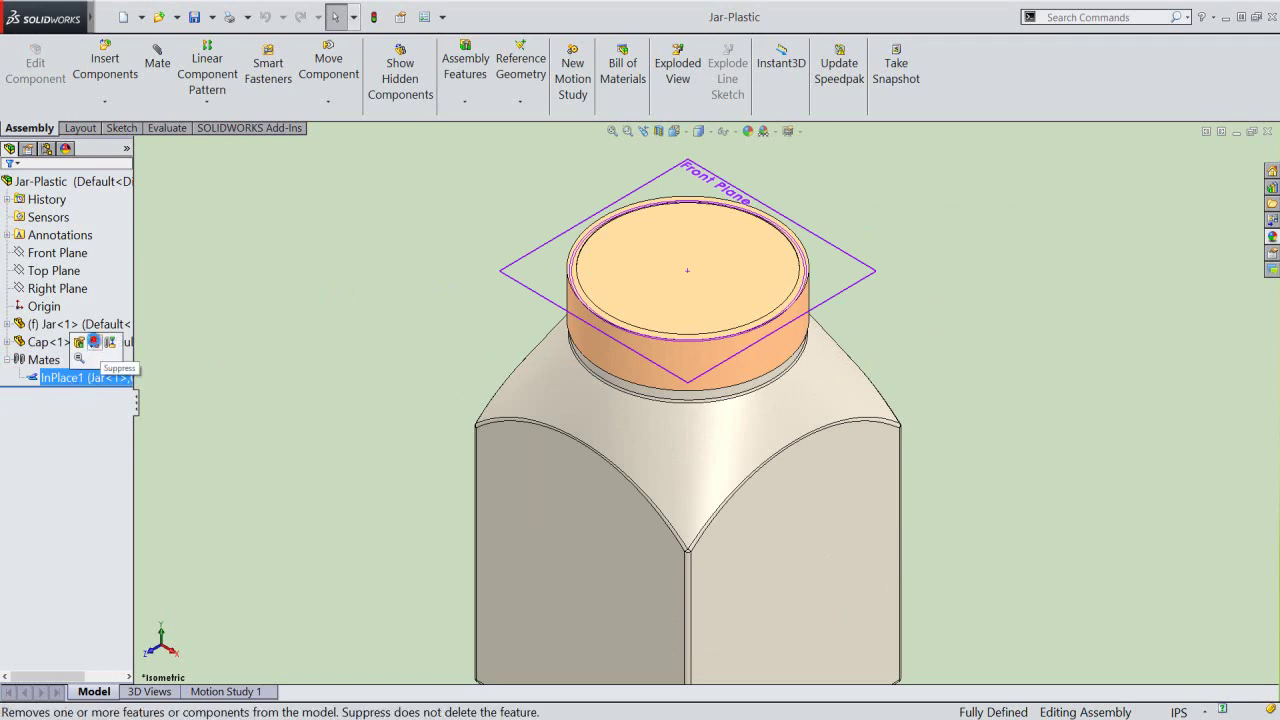
# Suppress InPlace1 and drag the cap off the jar to the upper right.
pyautogui.click(94, 342)
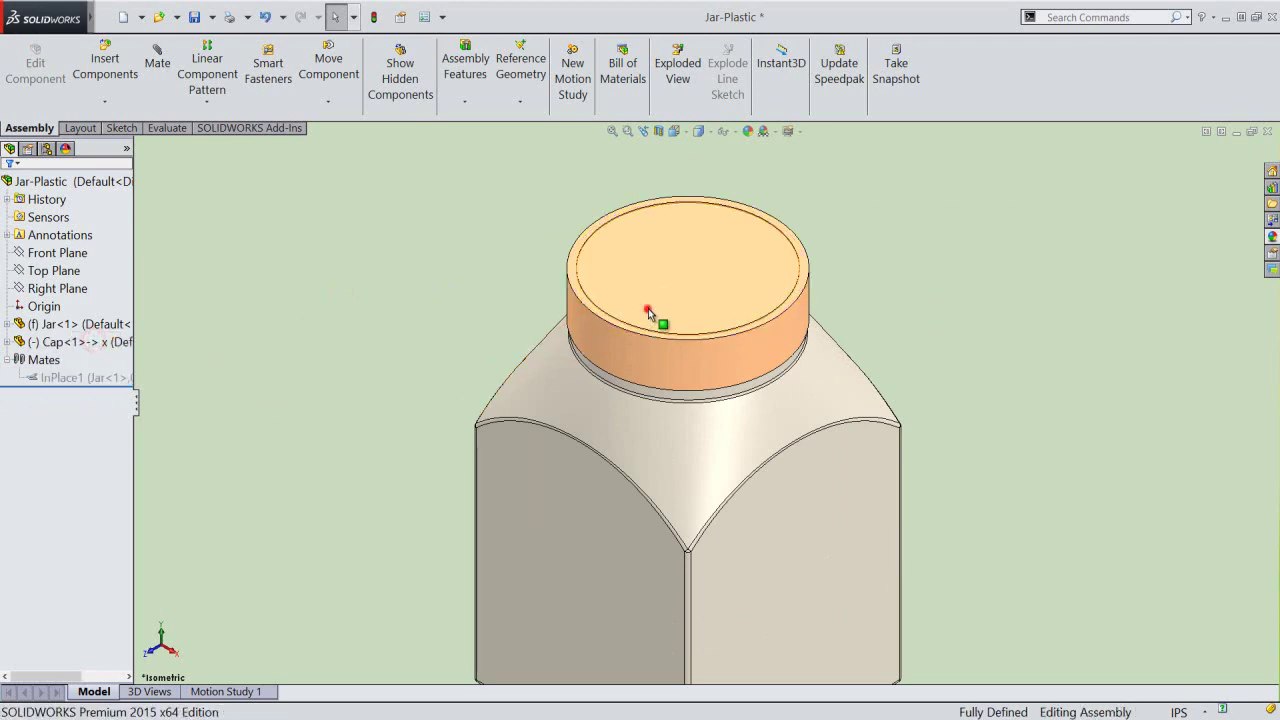
pyautogui.moveTo(648, 313); pyautogui.dragTo(963, 289)
pyautogui.click(809, 221)
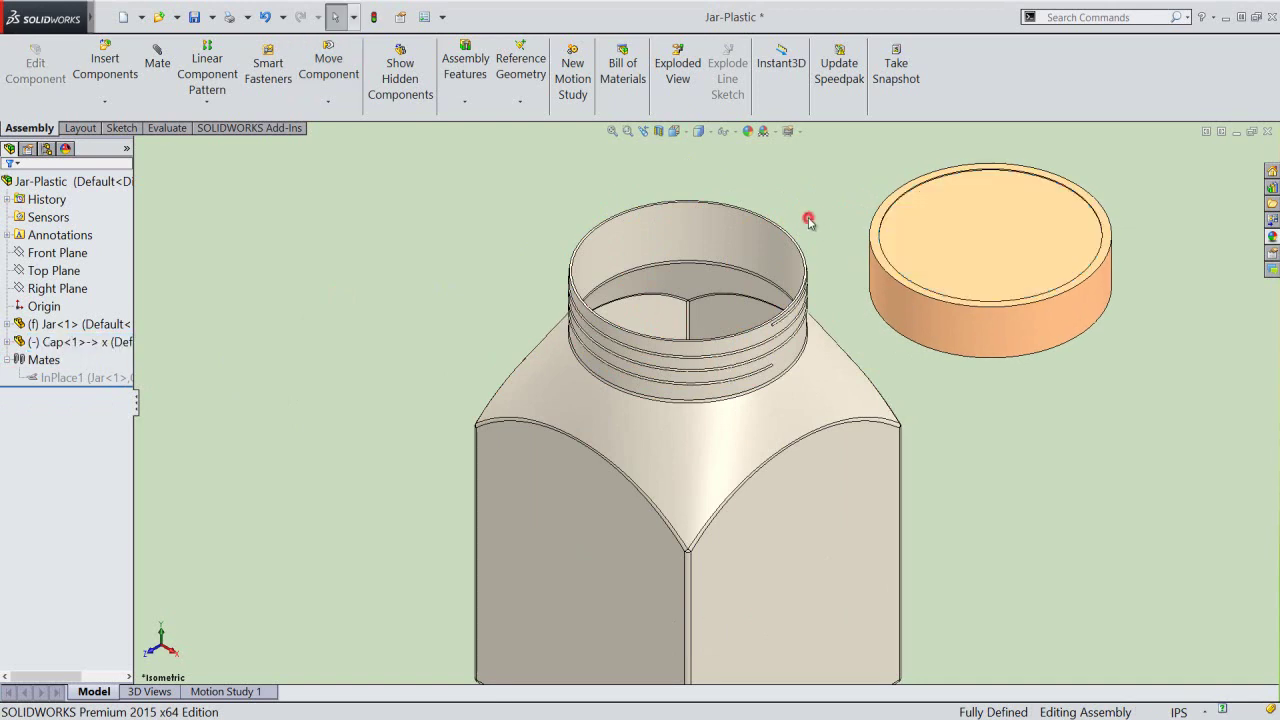
# Mate the jar's top rim coincident with the cap's inner face.
pyautogui.scroll(5, 807, 248)
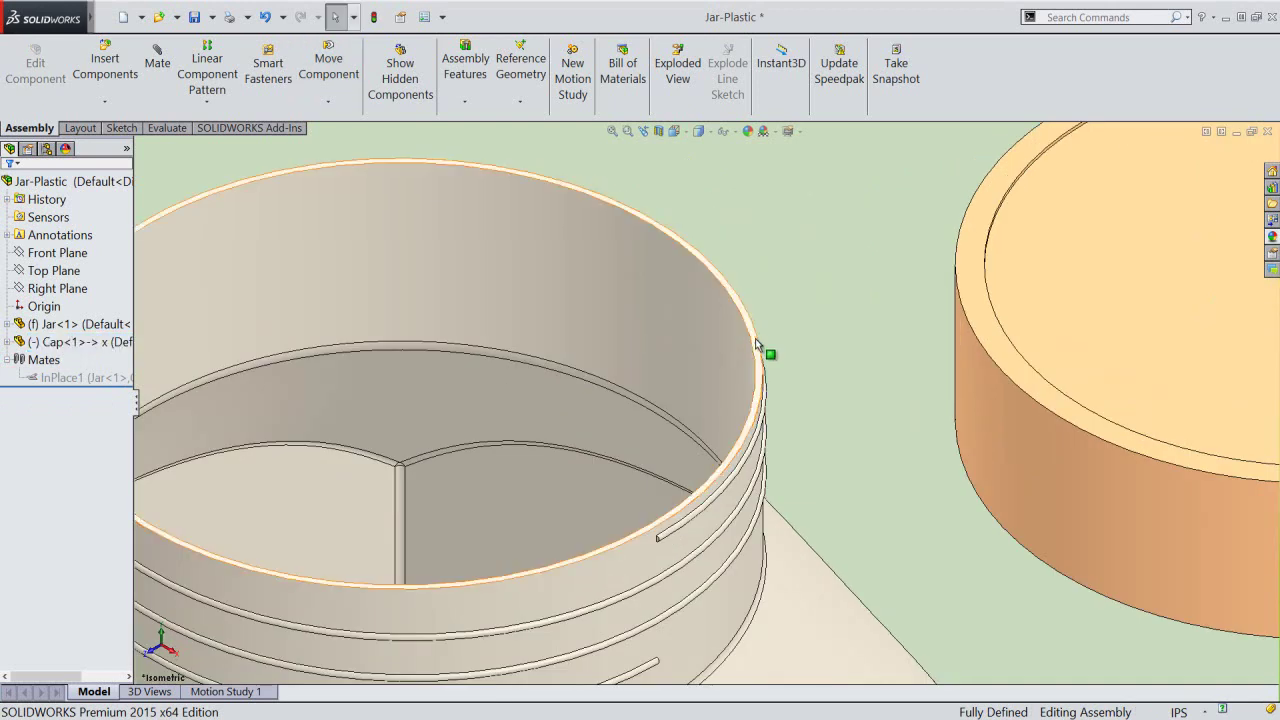
pyautogui.click(756, 340)
pyautogui.scroll(-5, 785, 356)
pyautogui.moveTo(823, 432); pyautogui.dragTo(798, 267, button='middle')
pyautogui.scroll(2, 830, 430)
pyautogui.scroll(2, 850, 418)
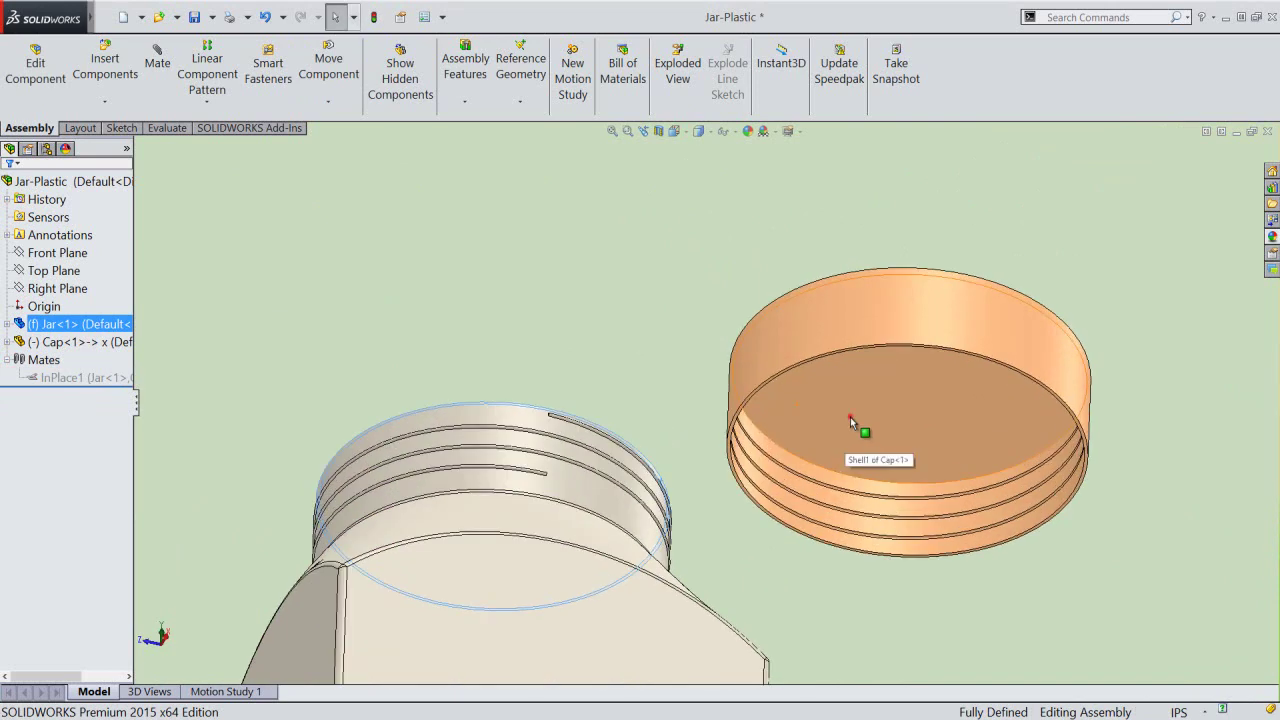
pyautogui.keyDown('ctrl'); pyautogui.click(850, 418); pyautogui.keyUp('ctrl')
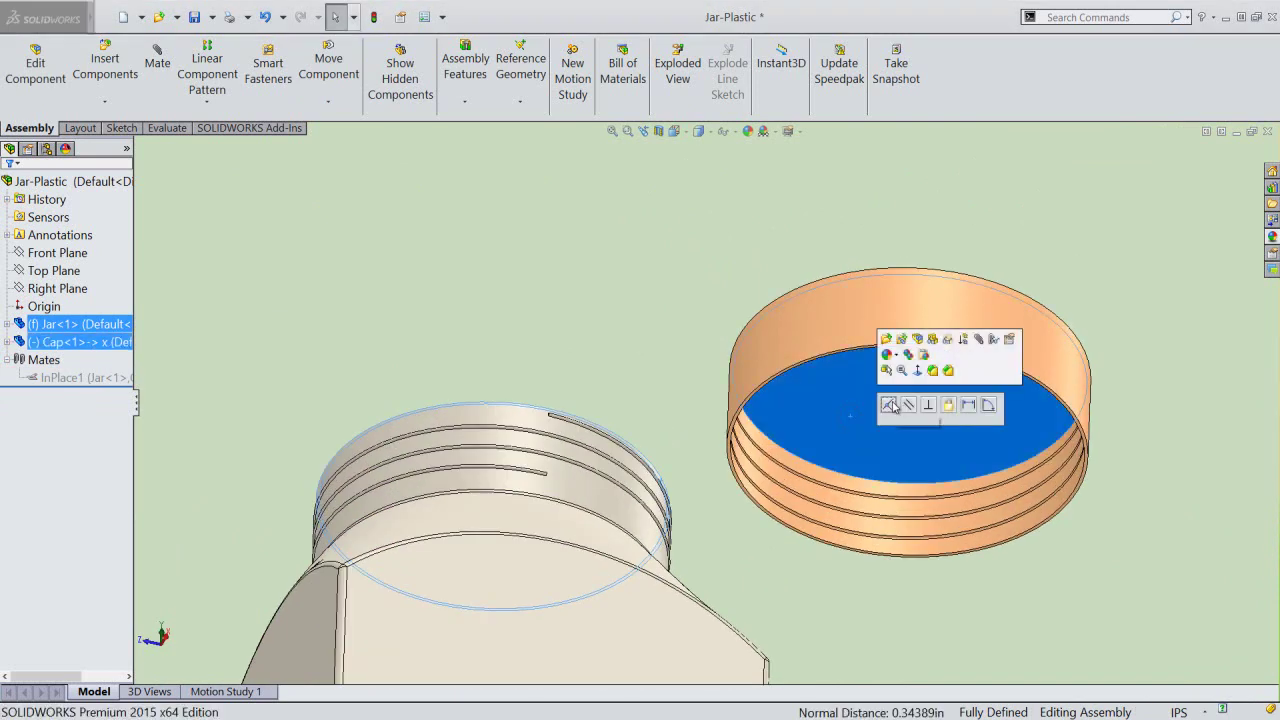
pyautogui.click(889, 405)
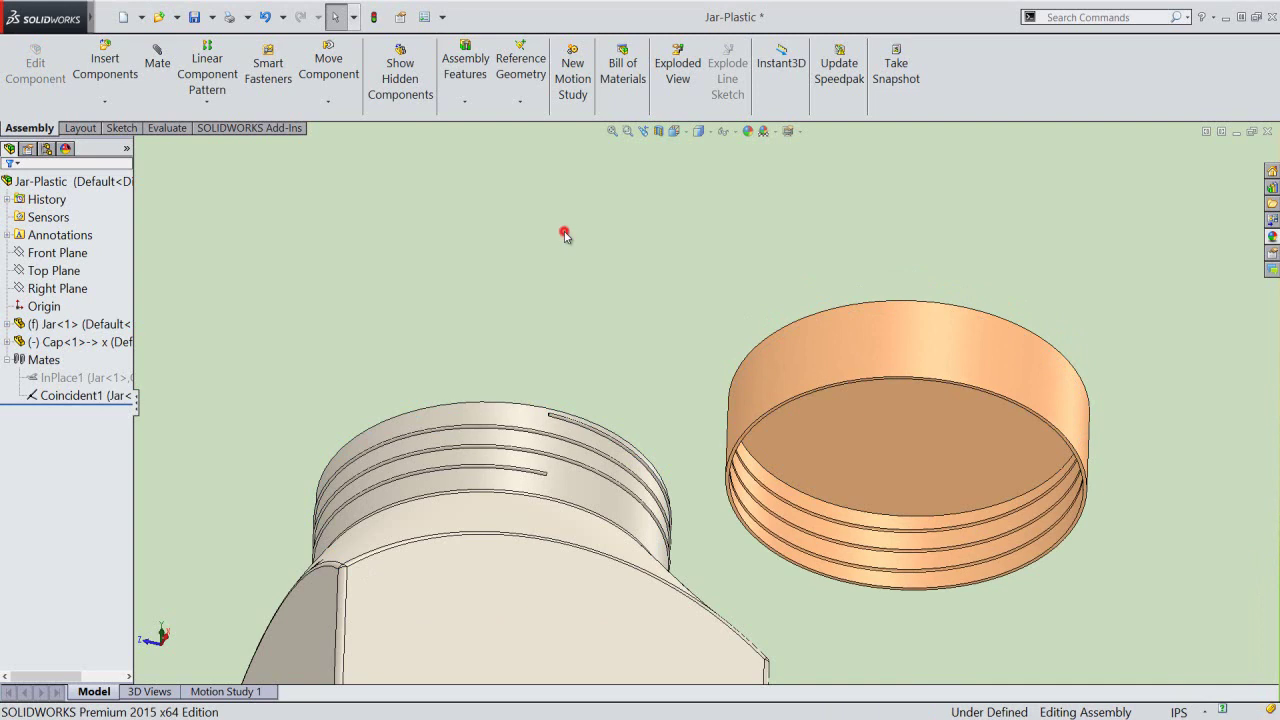
# Make the cap concentric with the threaded neck, then rebuild in isometric view.
pyautogui.click(825, 337)
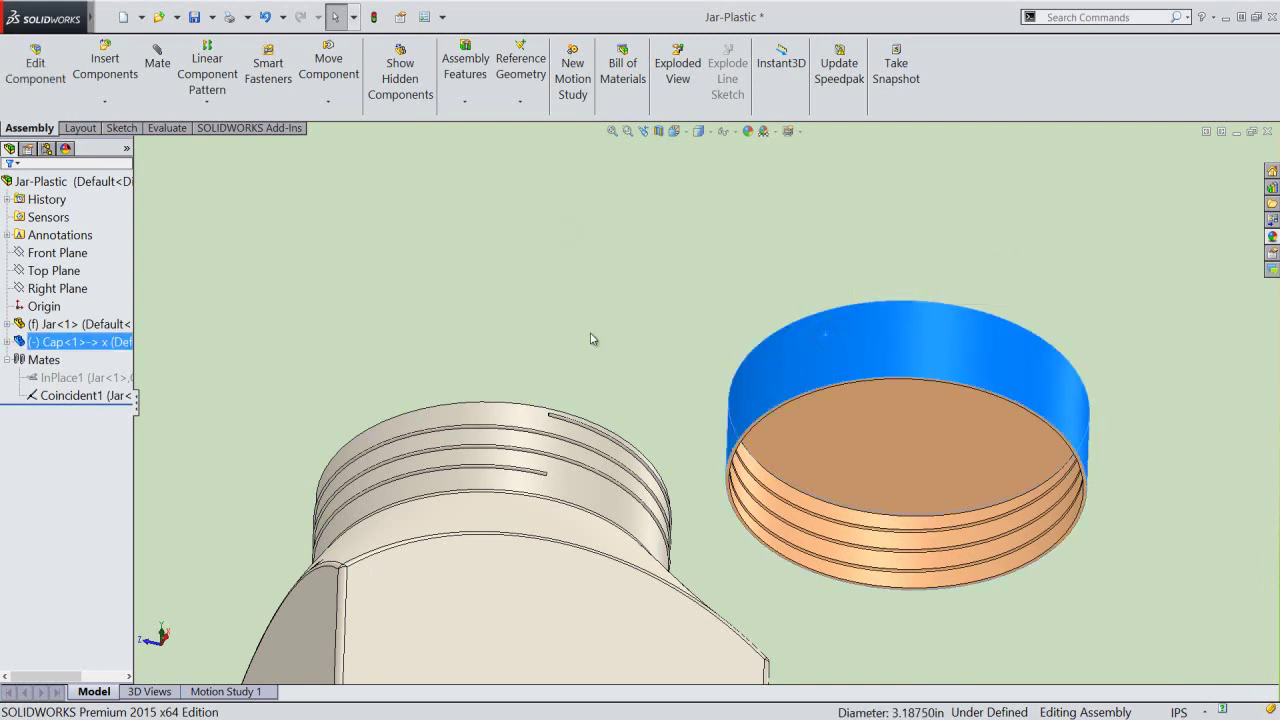
pyautogui.keyDown('ctrl'); pyautogui.click(516, 424); pyautogui.keyUp('ctrl')
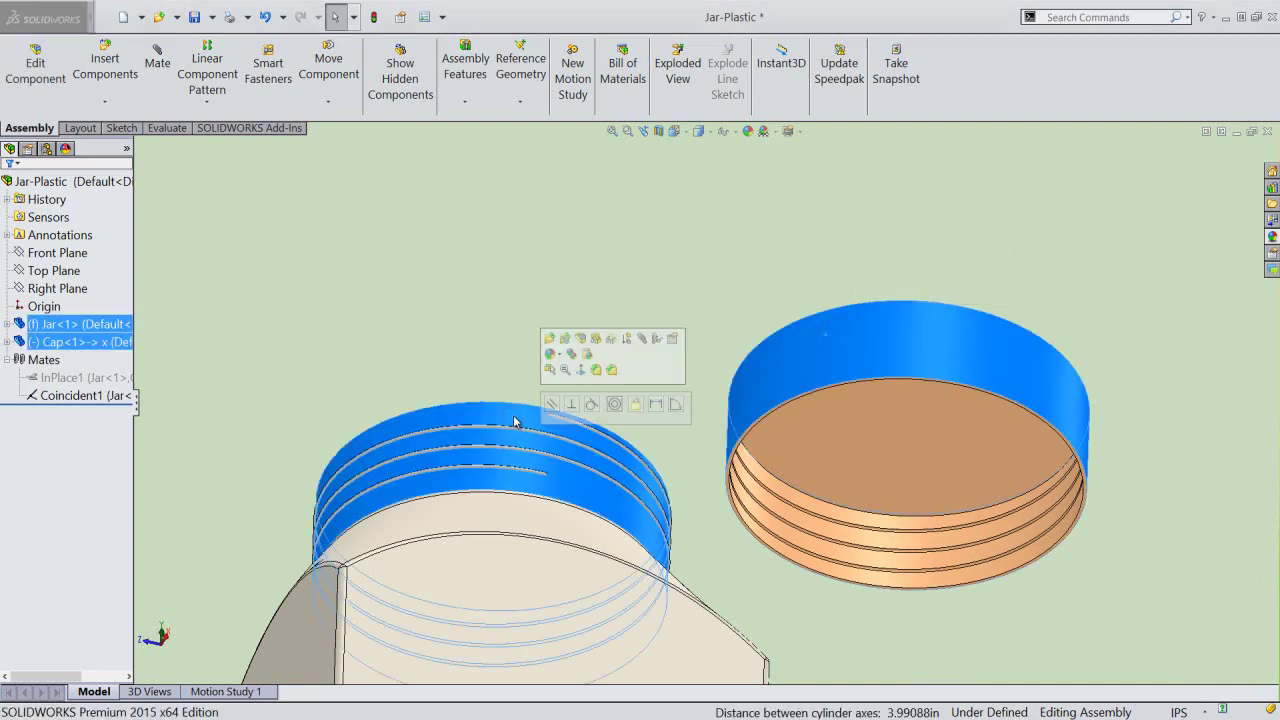
pyautogui.click(615, 405)
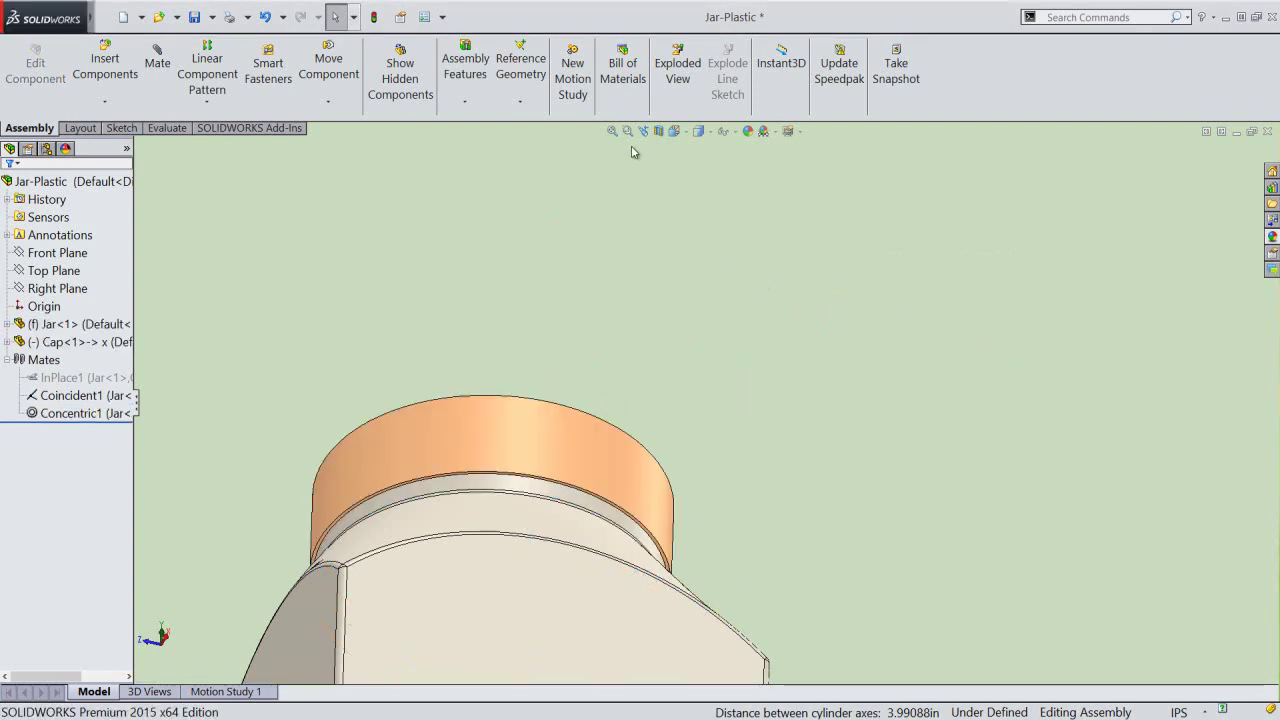
pyautogui.click(643, 131)
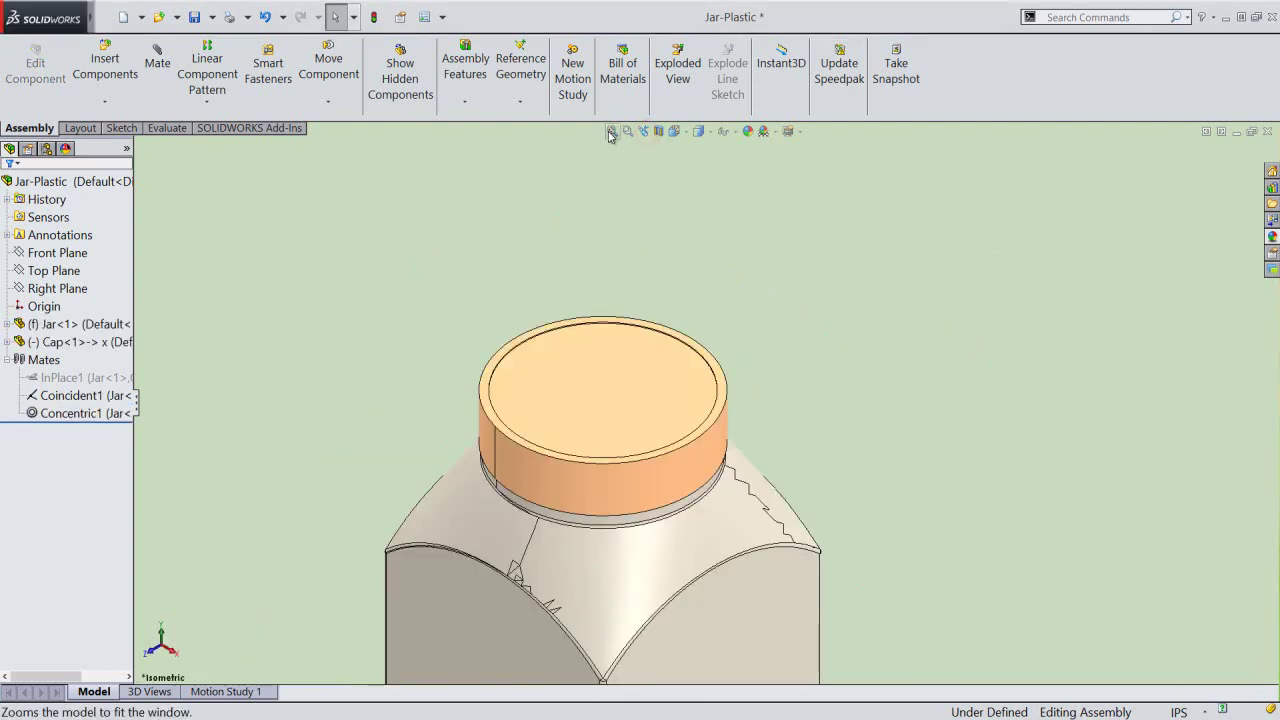
pyautogui.click(612, 131)
pyautogui.click(372, 16)
pyautogui.click(478, 251)
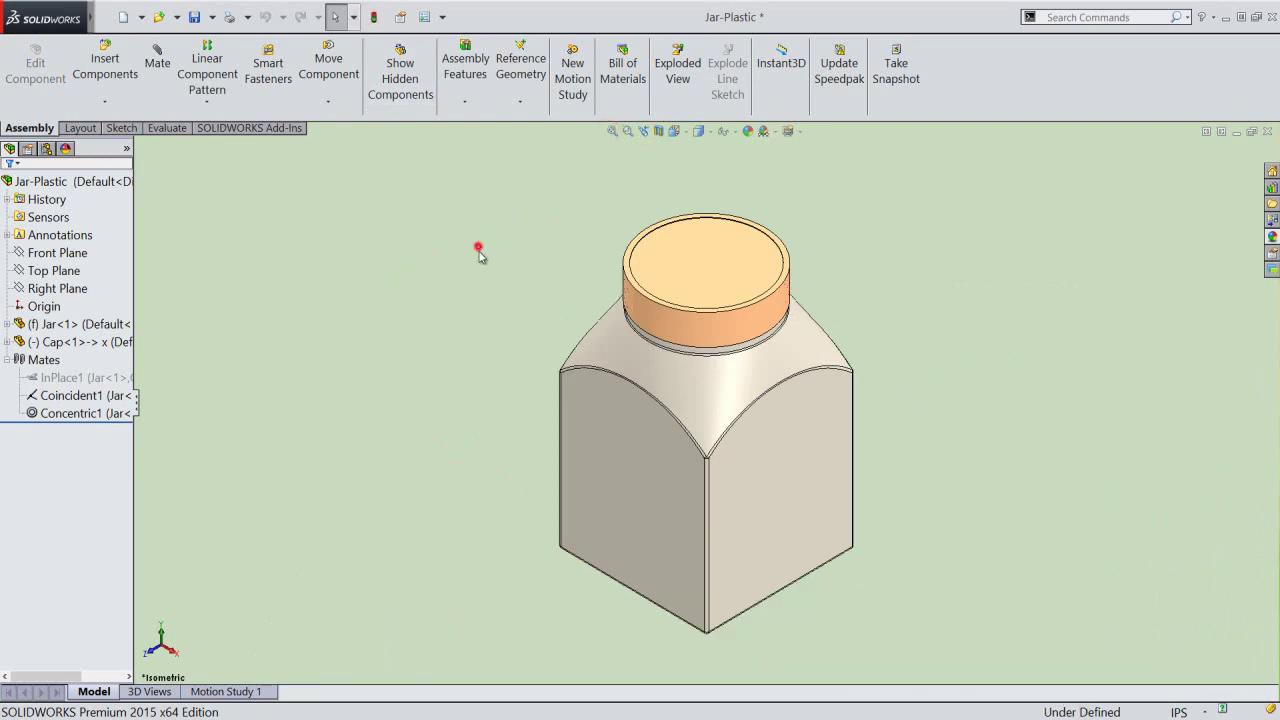
pyautogui.scroll(-3, 760, 310)
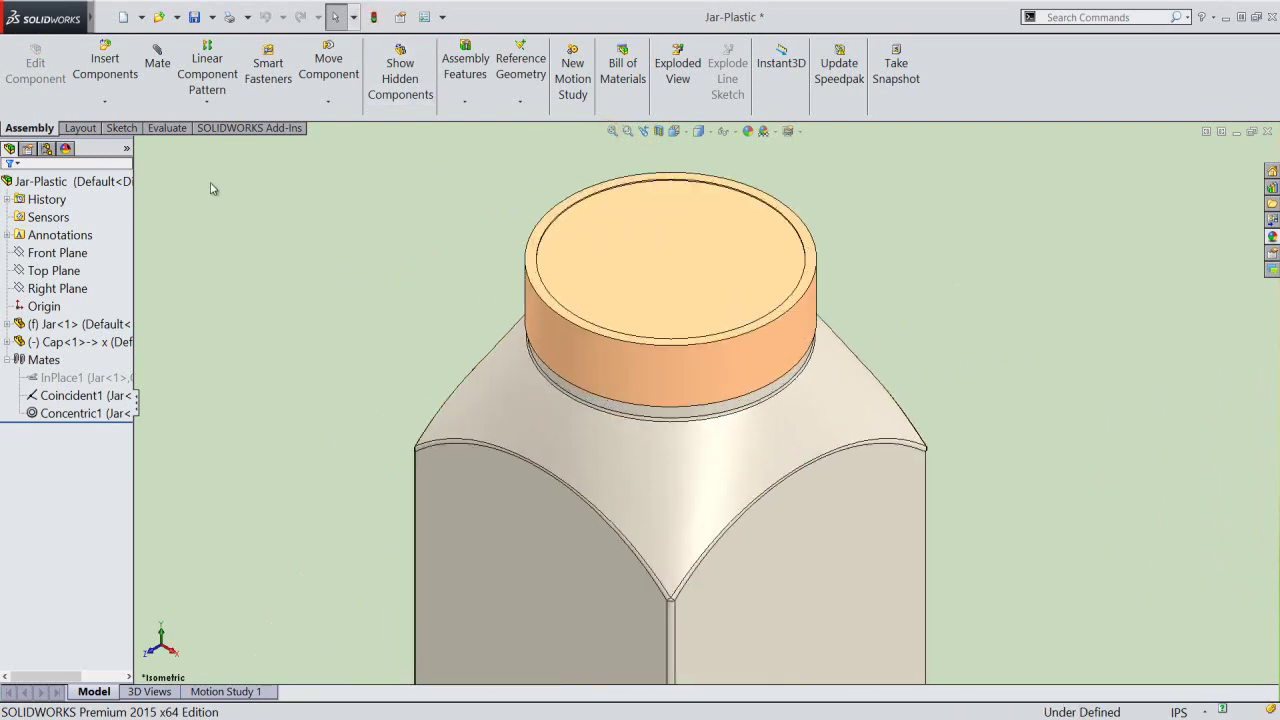
# Run Interference Detection on Cap-1 and Jar-1, getting No Interferences.
pyautogui.click(163, 128)
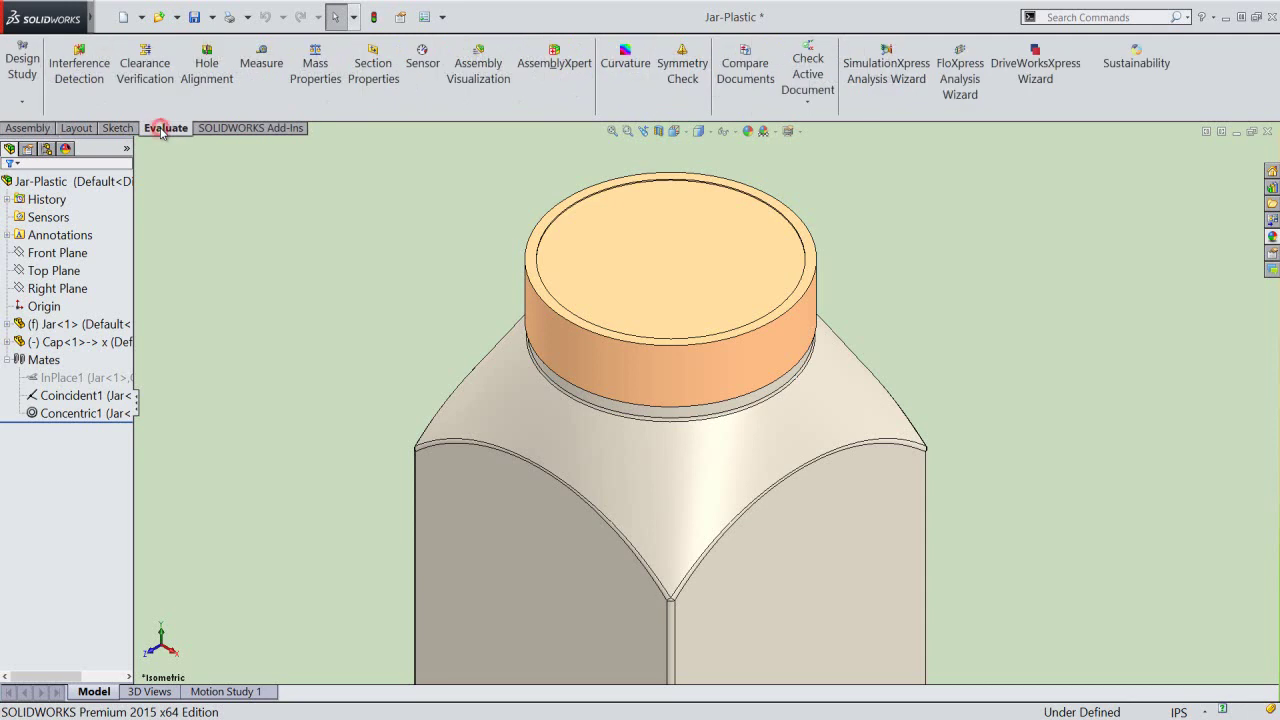
pyautogui.click(87, 78)
pyautogui.rightClick(93, 249)
pyautogui.click(200, 260)
pyautogui.scroll(-2, 591, 289)
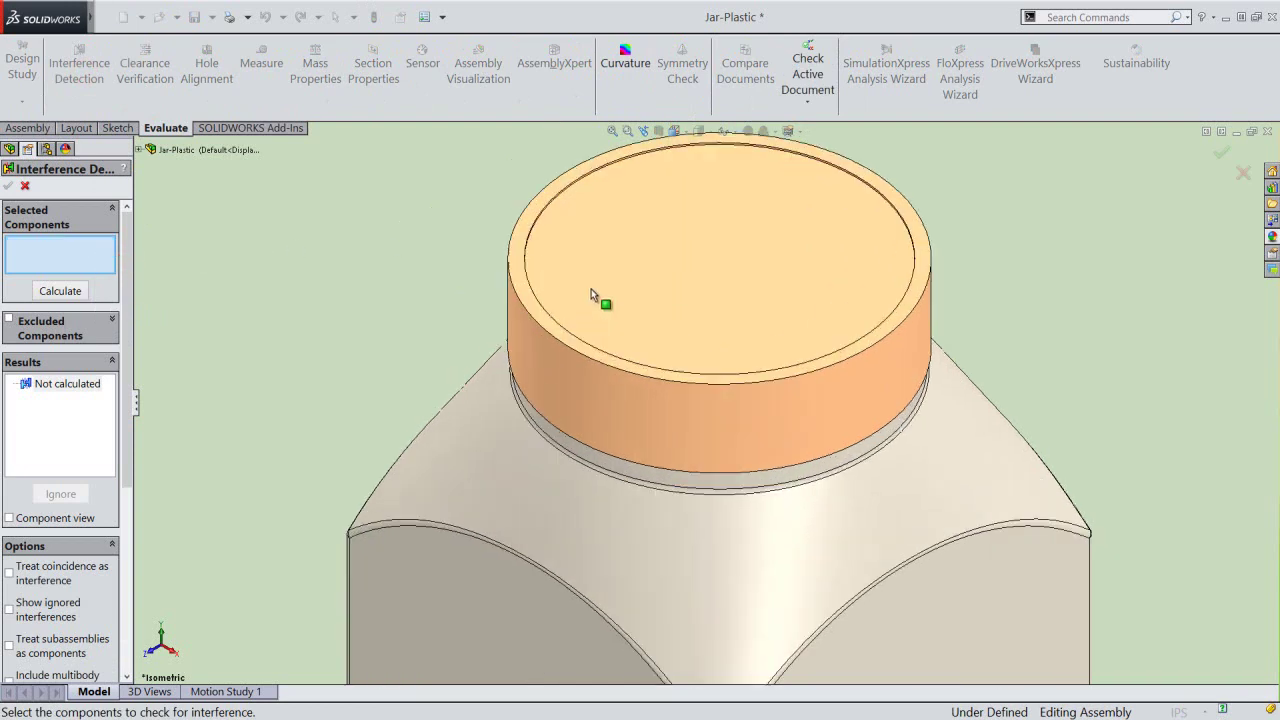
pyautogui.click(591, 289)
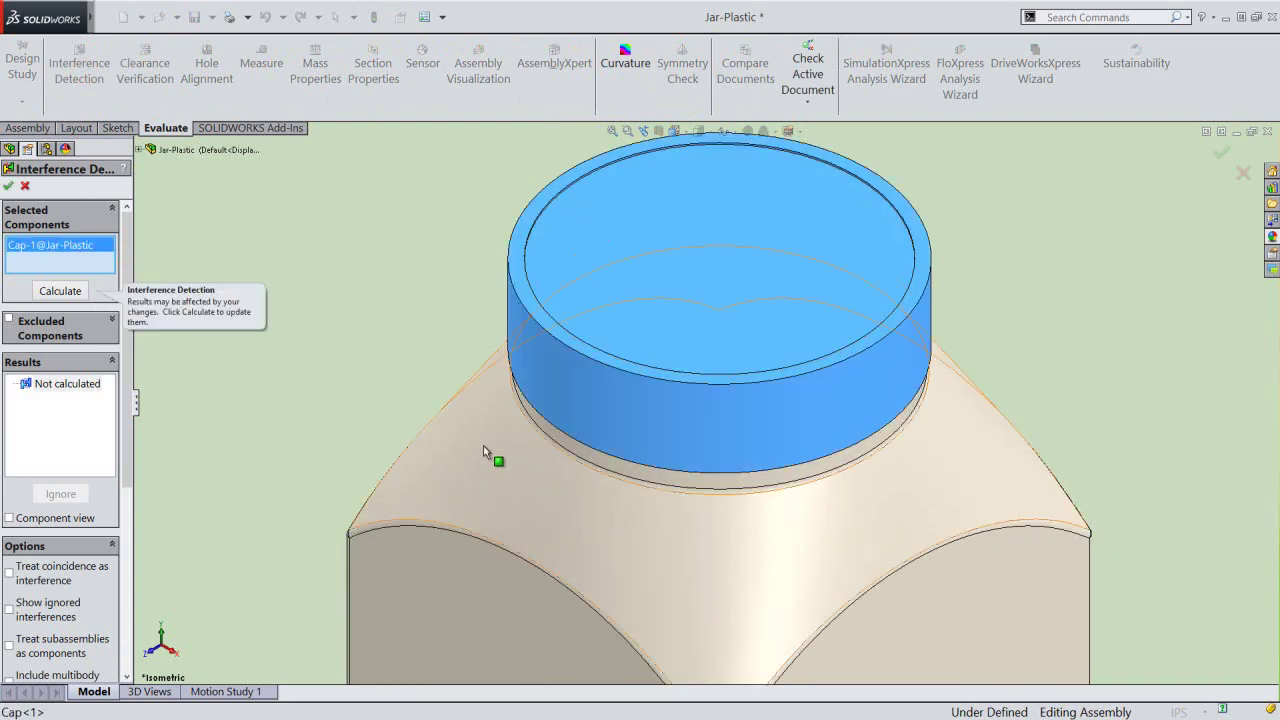
pyautogui.click(483, 445)
pyautogui.click(60, 291)
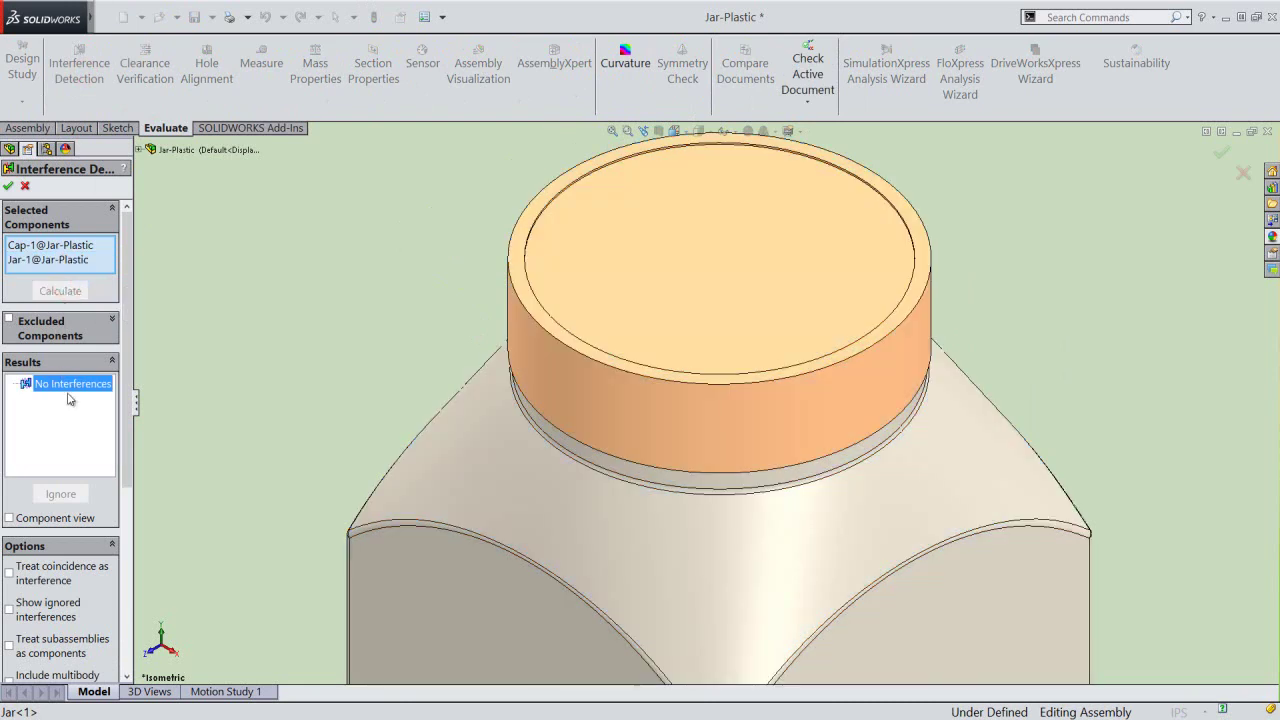
pyautogui.click(9, 187)
# Collapse all FeatureManager tree items, zoom to fit, and save Jar-Plastic.
pyautogui.click(20, 130)
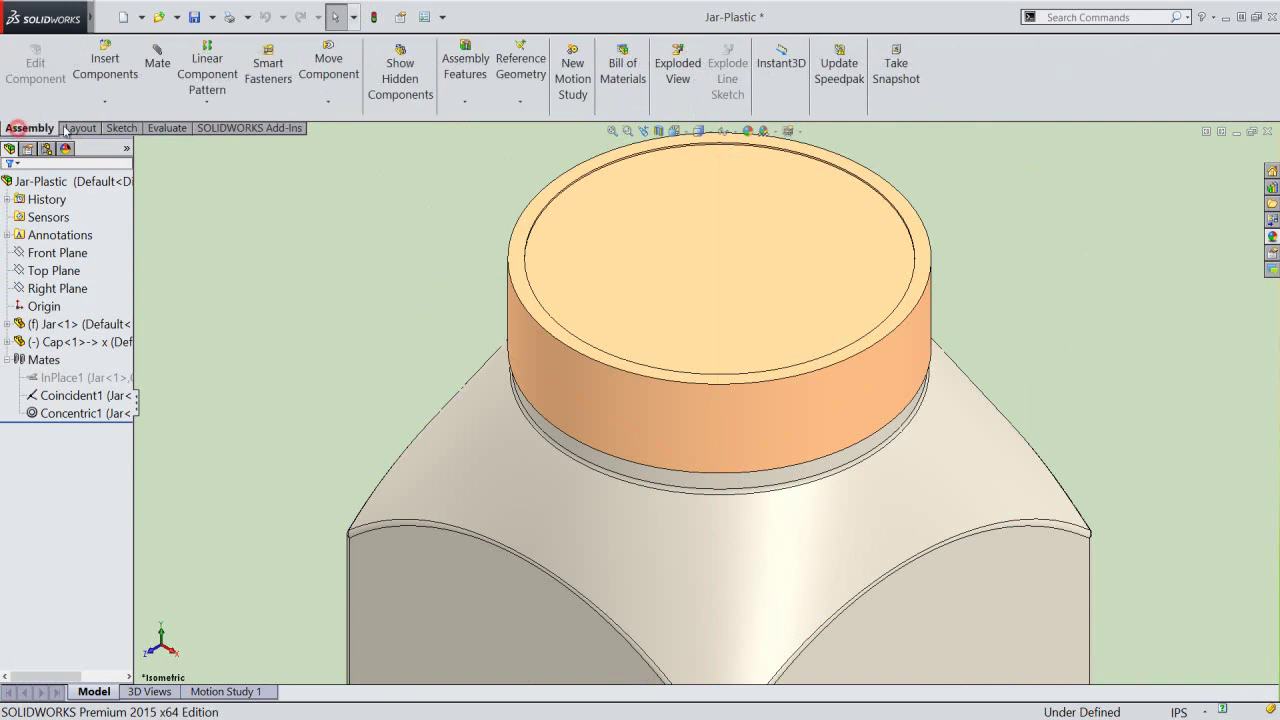
pyautogui.click(194, 20)
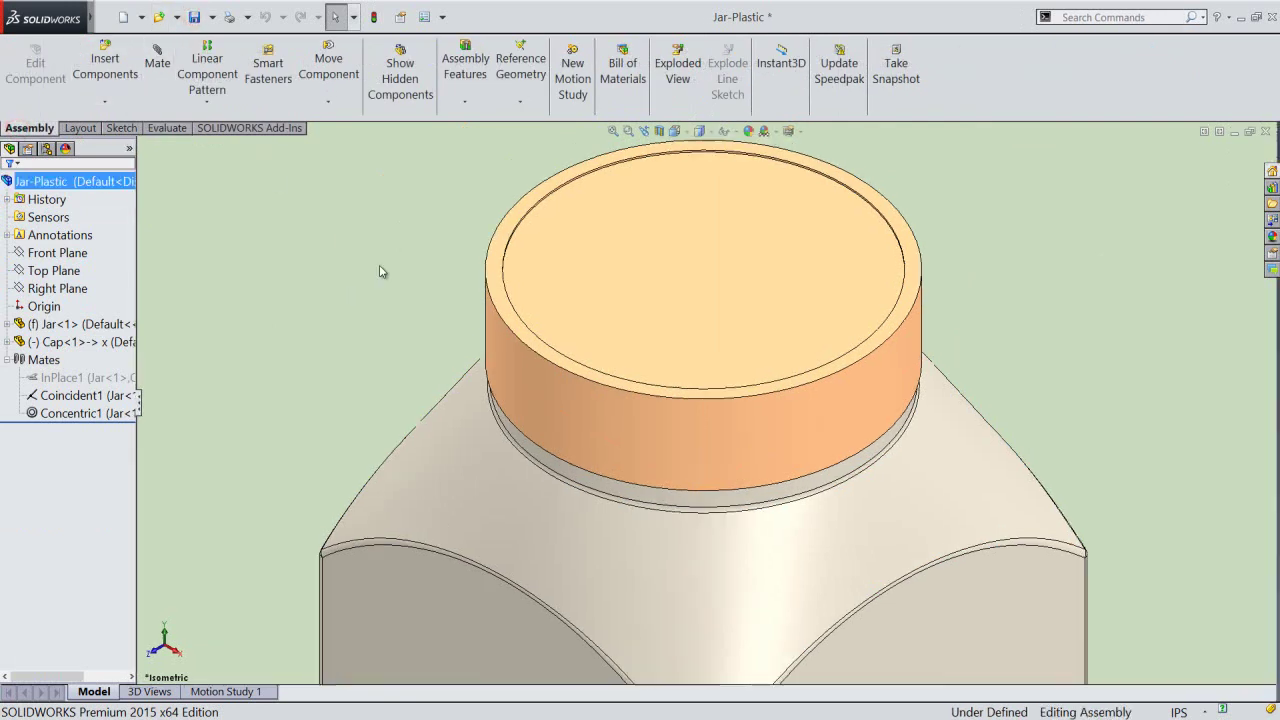
pyautogui.rightClick(107, 285)
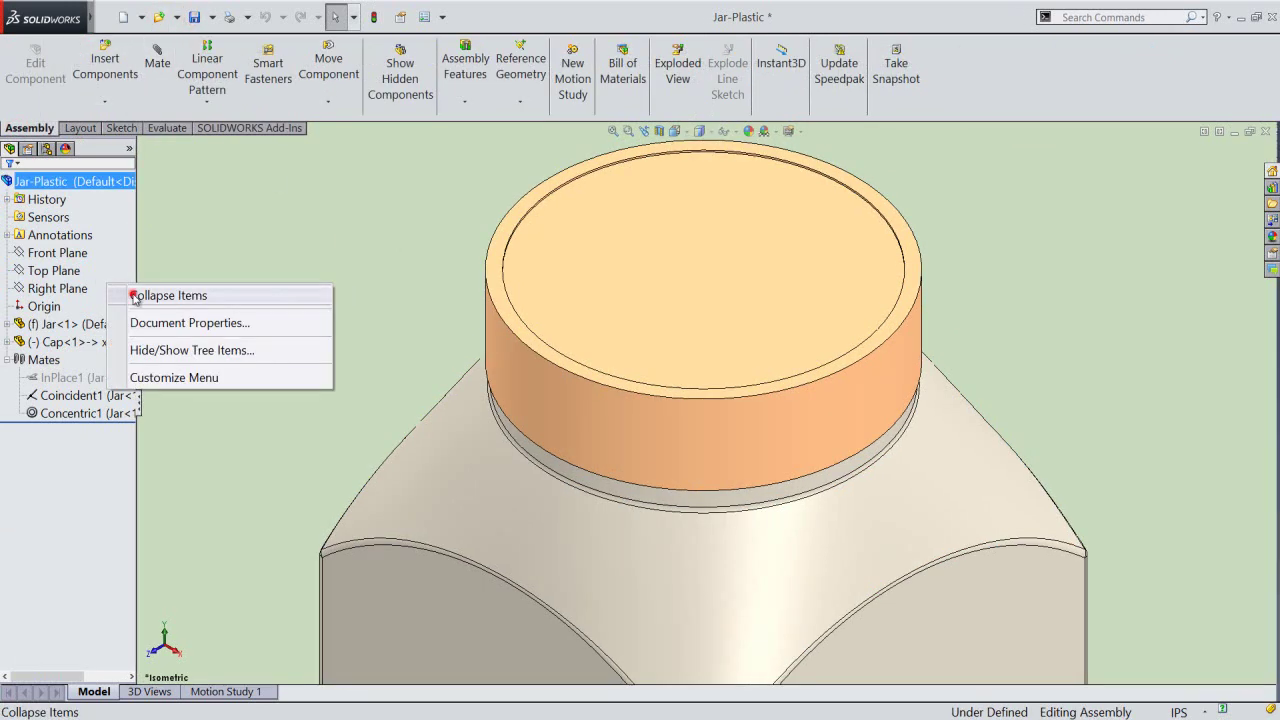
pyautogui.click(135, 296)
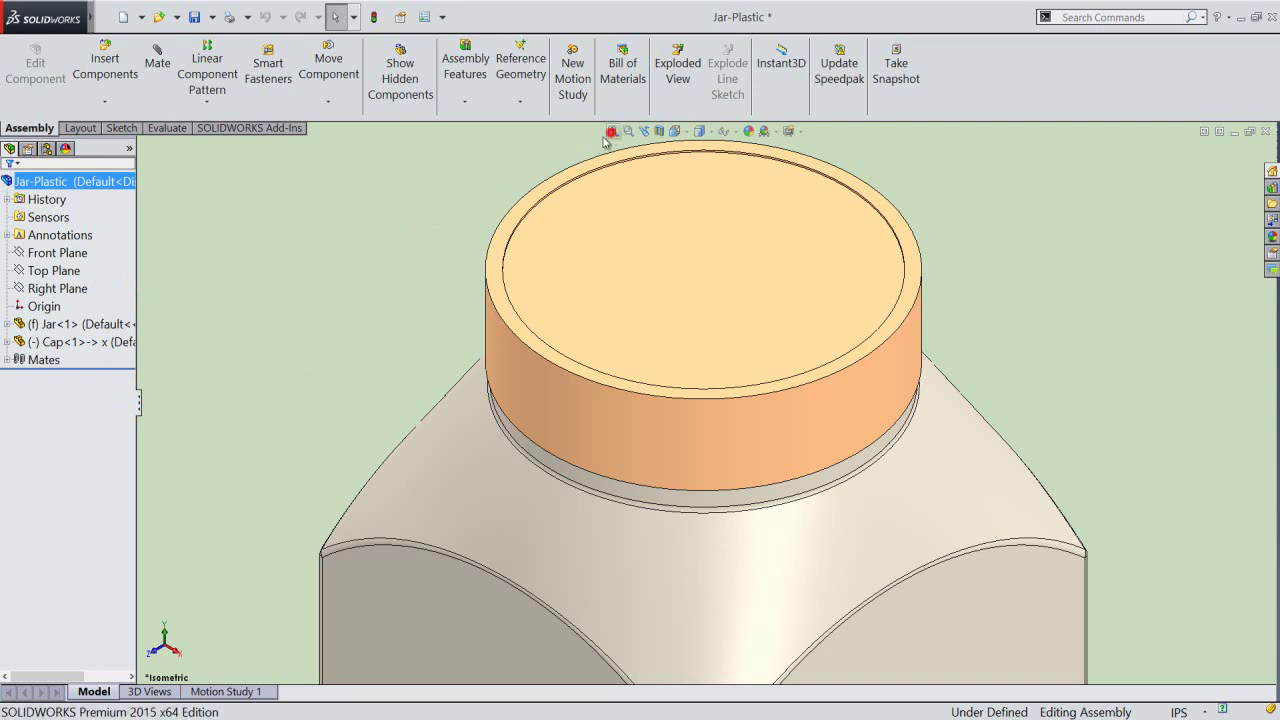
pyautogui.click(612, 131)
pyautogui.click(195, 17)
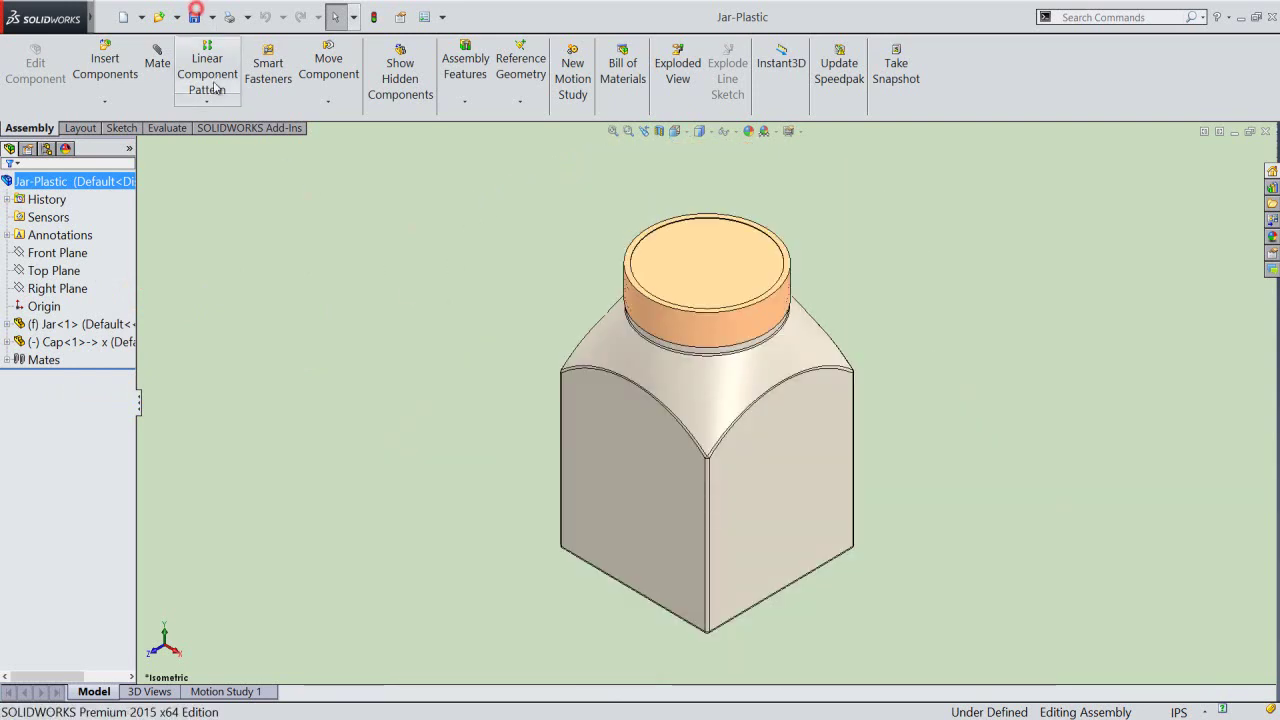
pyautogui.click(288, 244)
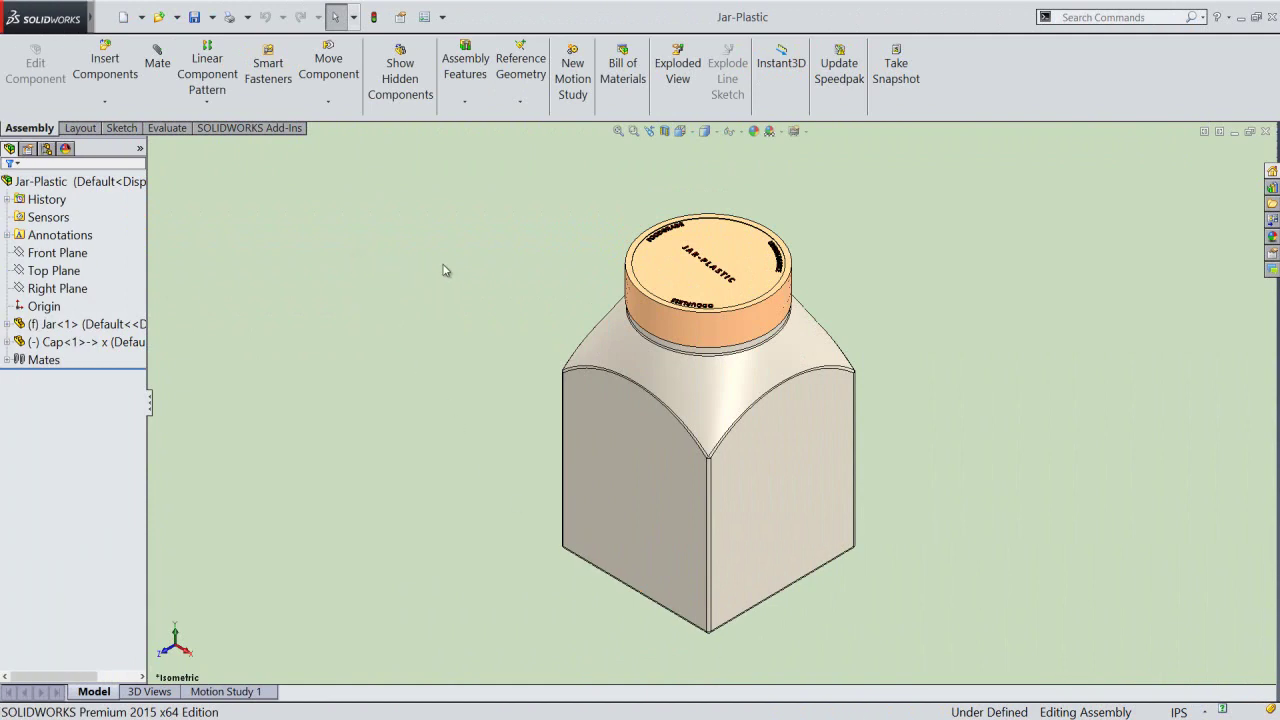
pyautogui.scroll(-2, 700, 278)
pyautogui.scroll(-2, 735, 302)
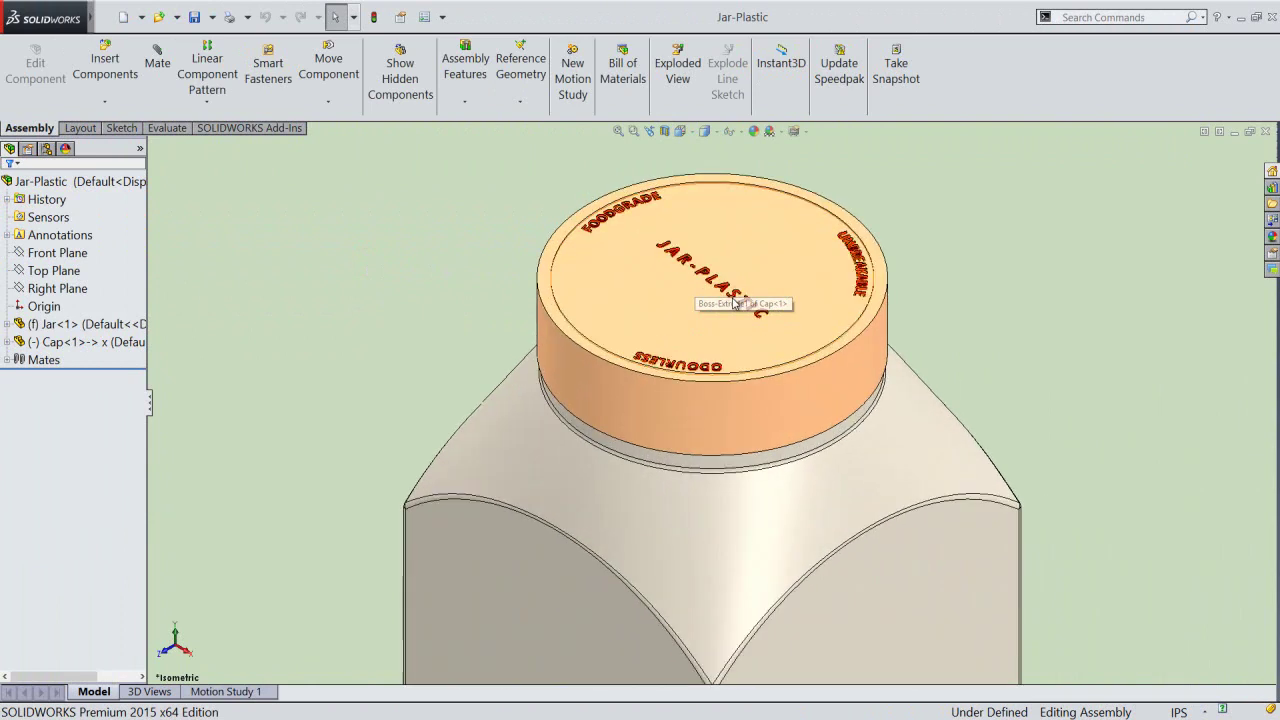
pyautogui.scroll(-2, 740, 280)
pyautogui.scroll(-2, 743, 265)
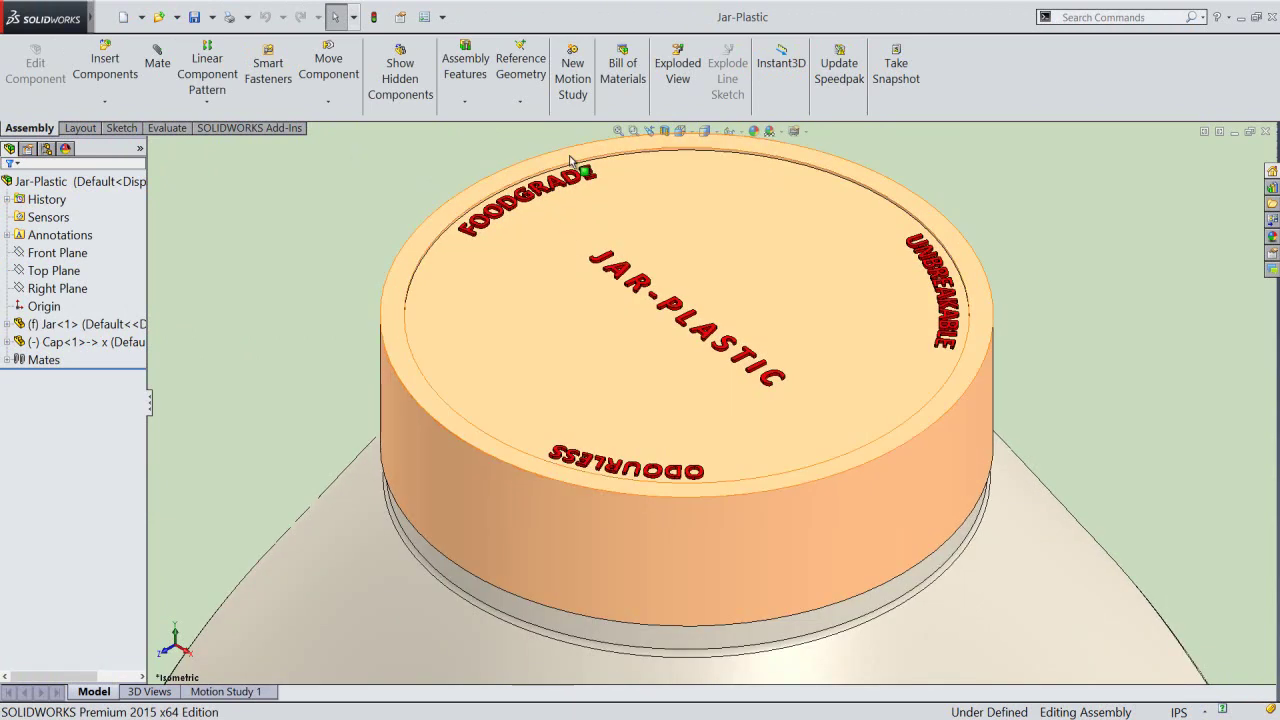
pyautogui.click(617, 131)
pyautogui.click(987, 285)
# Hide the design tree, task pane and heads-up toolbar, and switch the ribbon to small icons.
pyautogui.click(152, 405)
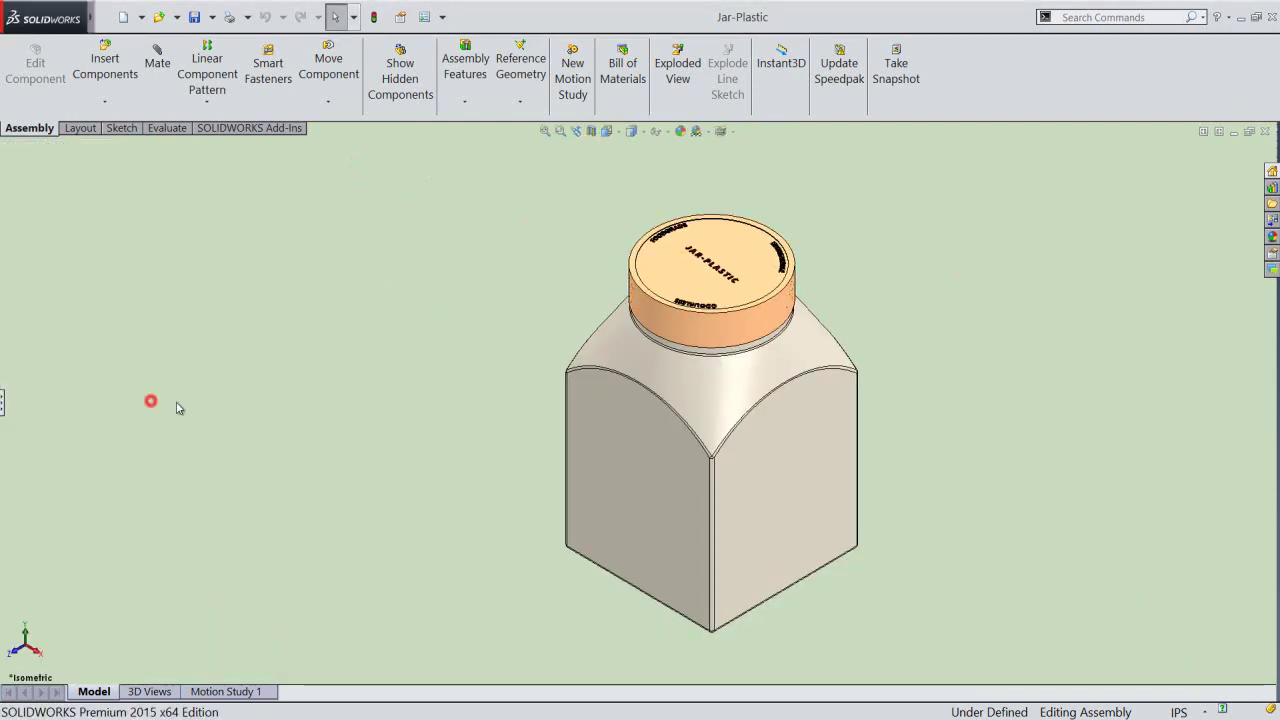
pyautogui.rightClick(973, 82)
pyautogui.click(990, 46)
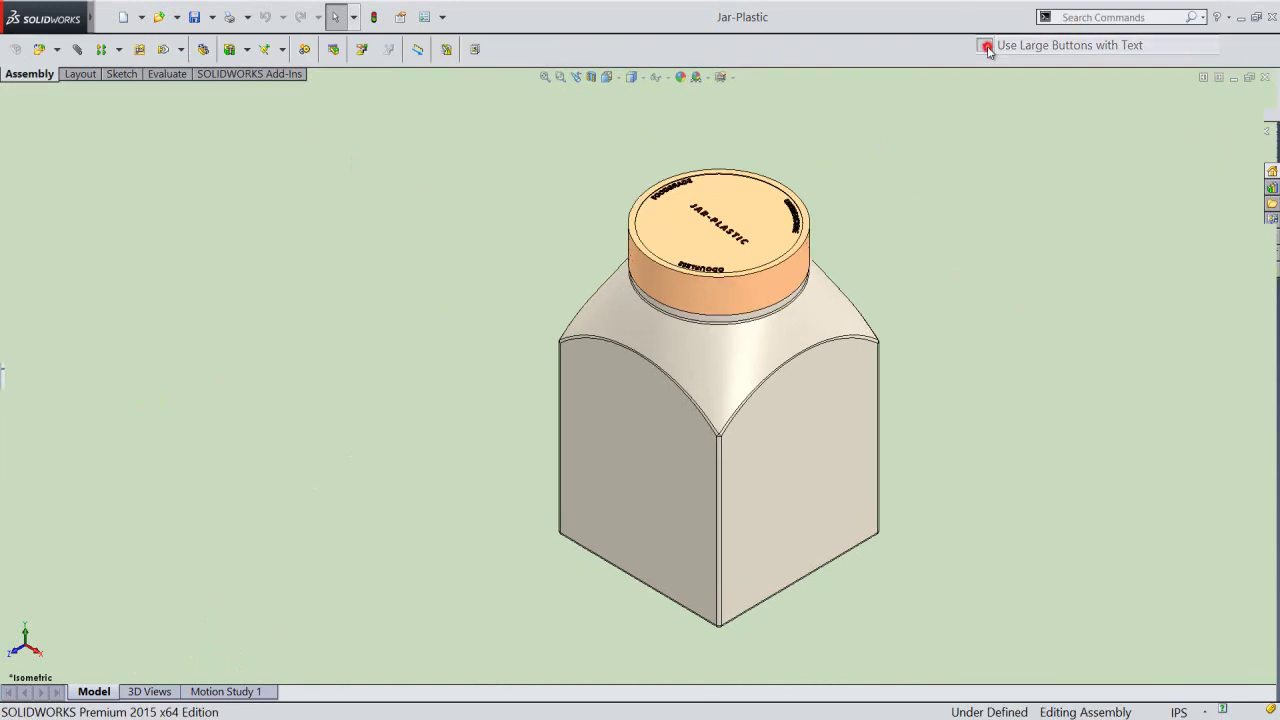
pyautogui.rightClick(988, 78)
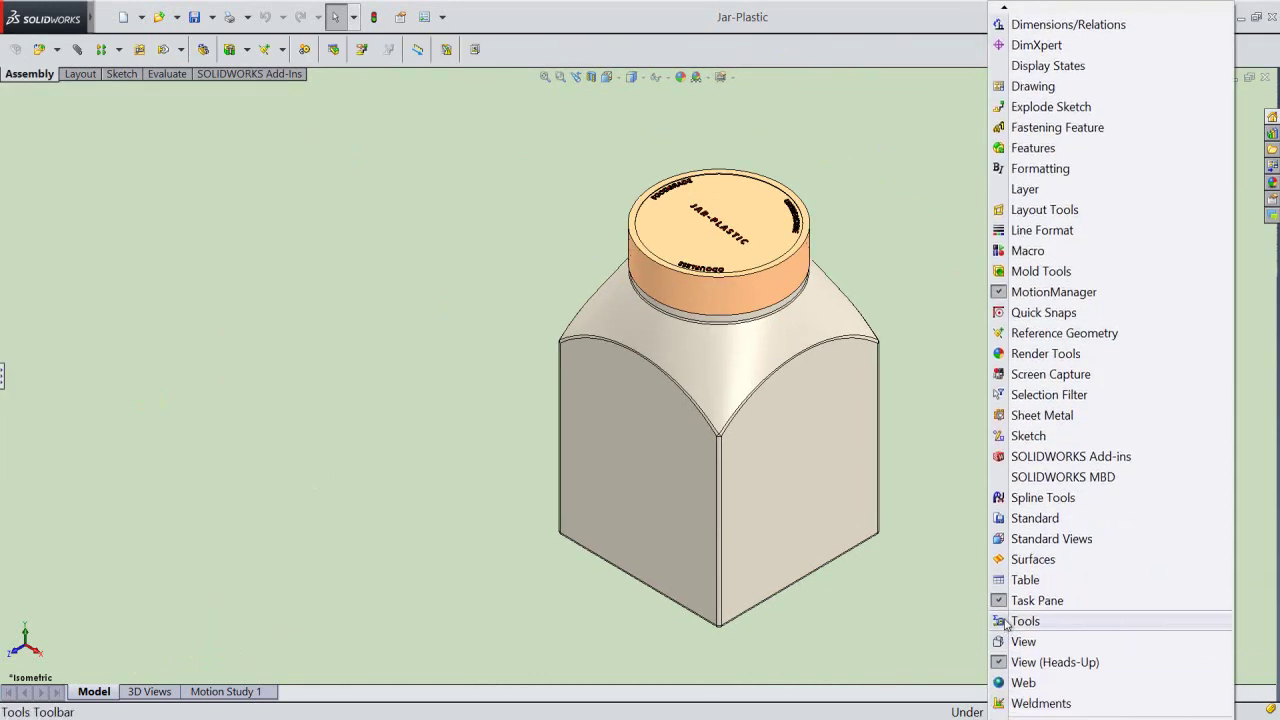
pyautogui.click(1002, 598)
pyautogui.rightClick(941, 48)
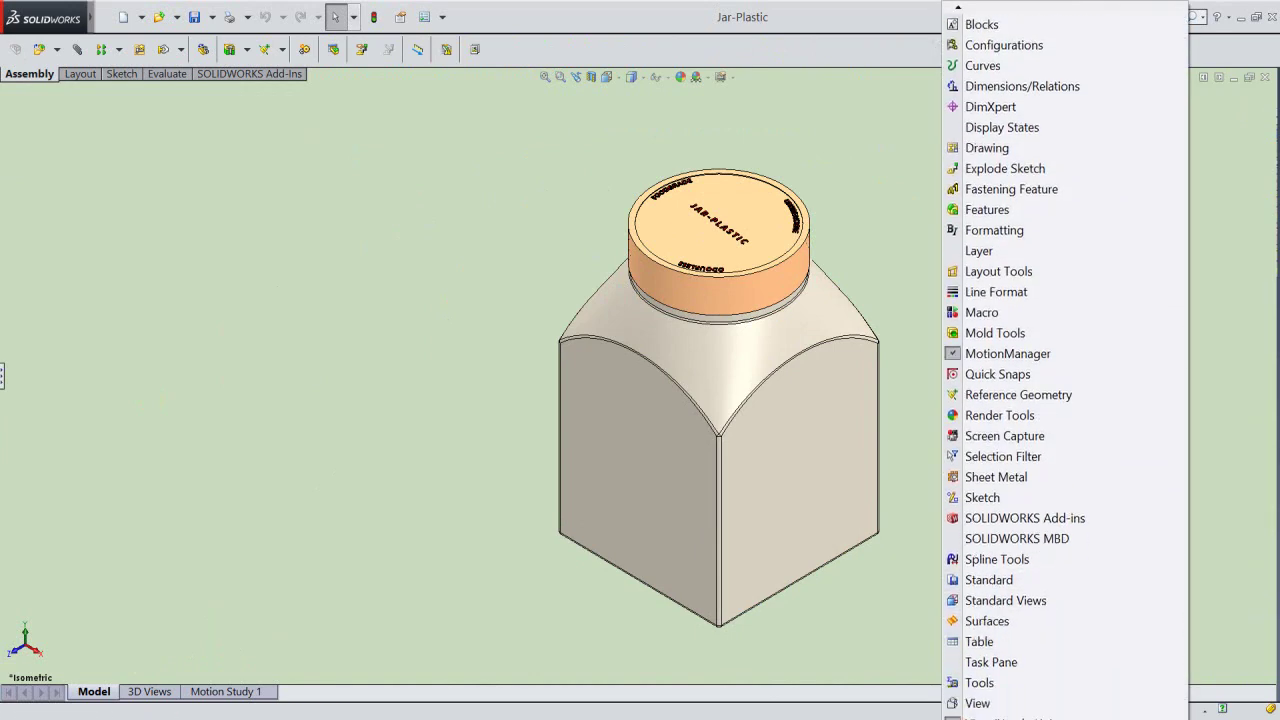
pyautogui.click(958, 640)
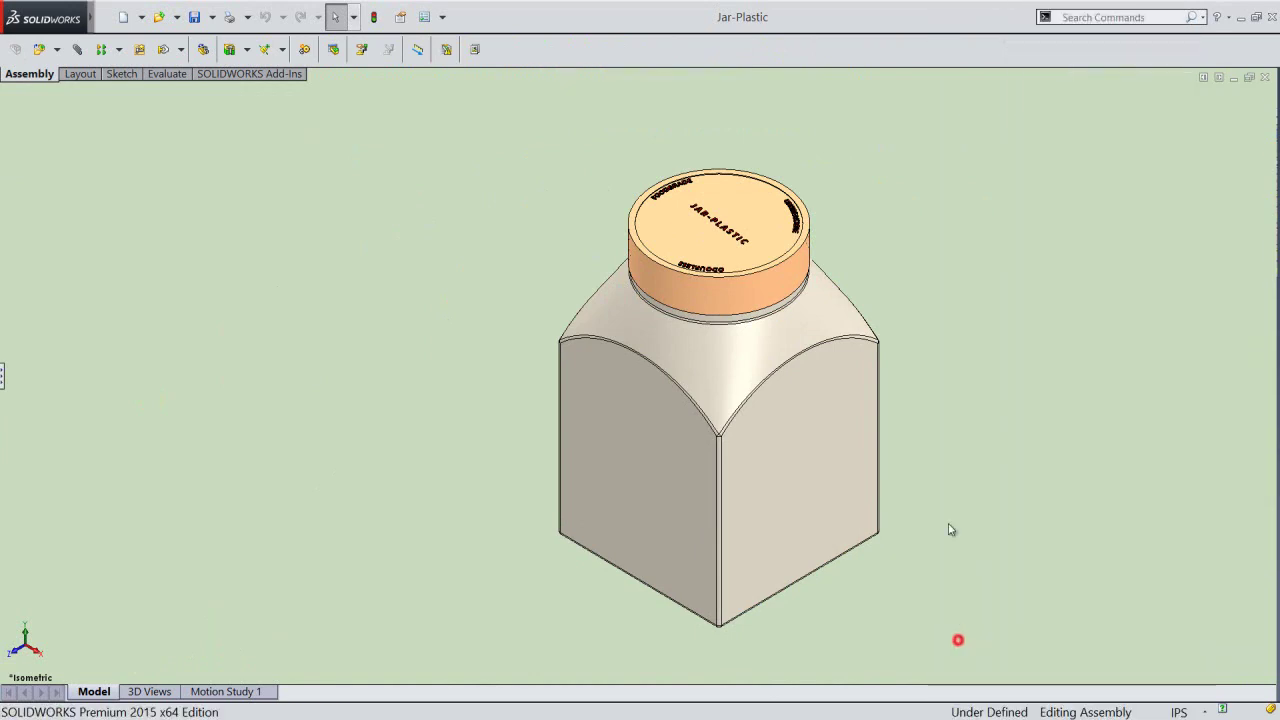
# Pan and zoom to frame the jar in the view.
pyautogui.rightClick(894, 237)
pyautogui.click(938, 328)
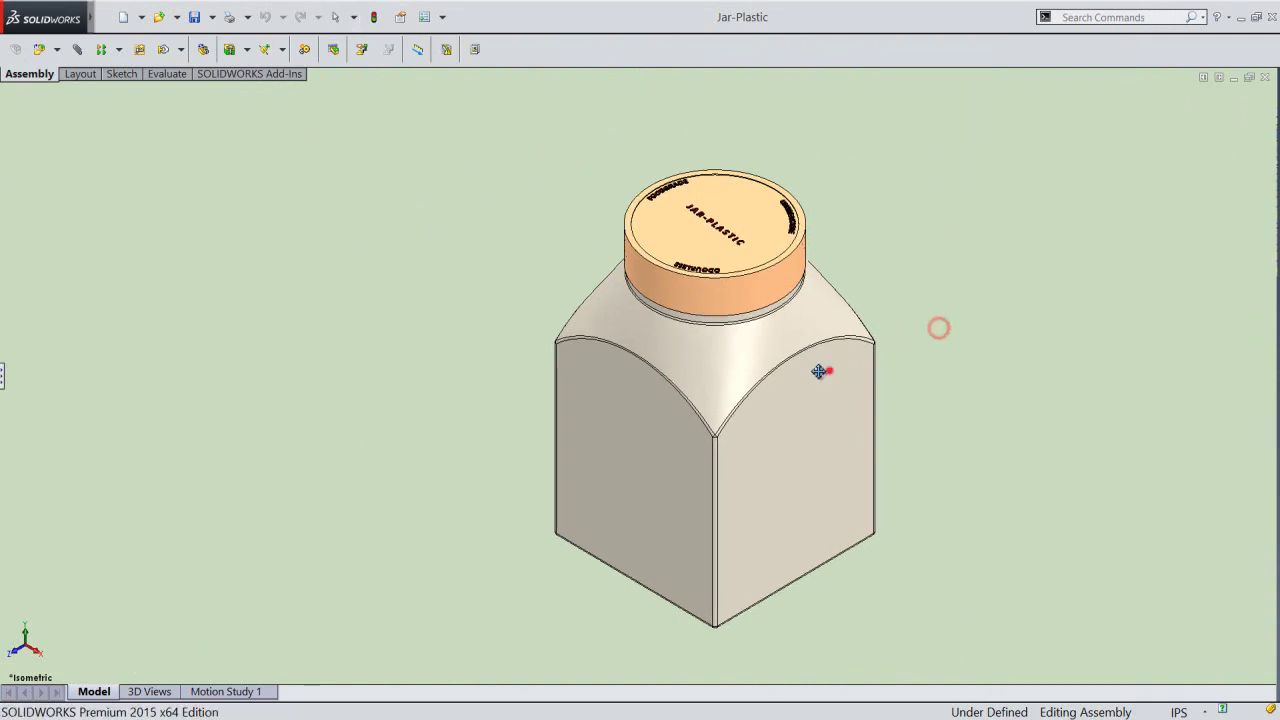
pyautogui.moveTo(823, 371); pyautogui.dragTo(794, 369)
pyautogui.rightClick(736, 341)
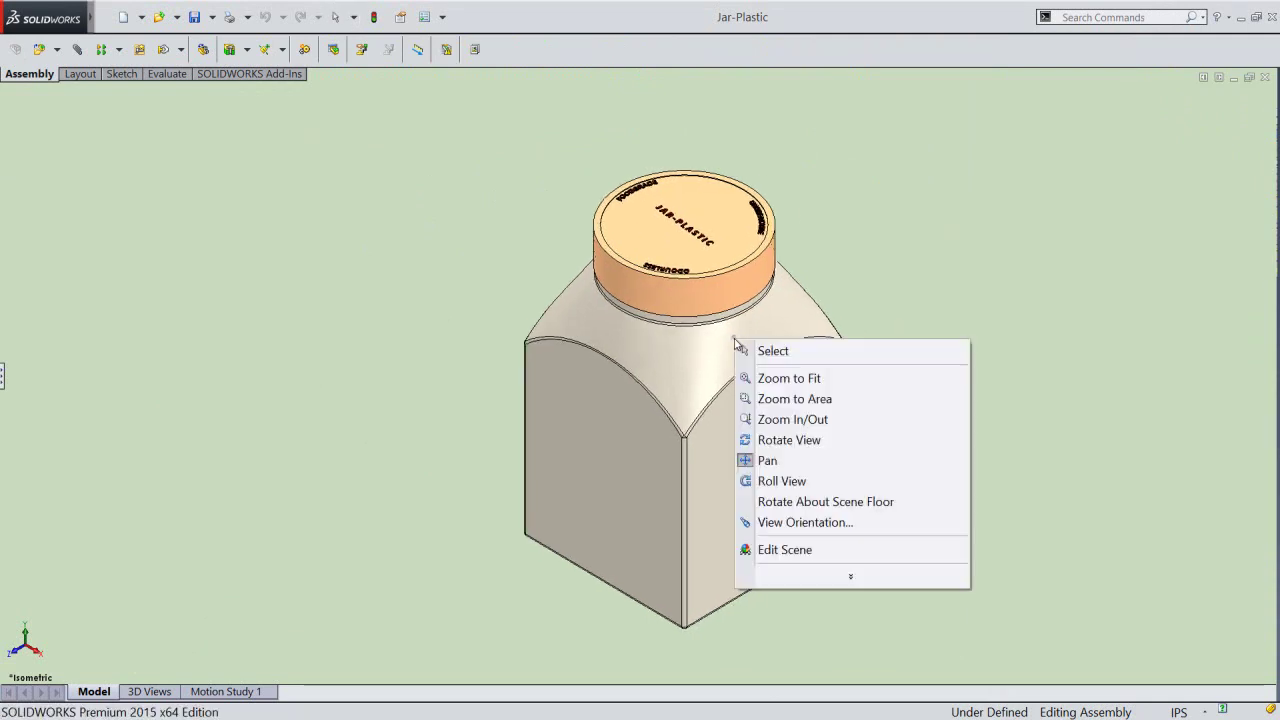
pyautogui.click(781, 416)
pyautogui.moveTo(780, 420); pyautogui.dragTo(786, 397)
pyautogui.rightClick(781, 395)
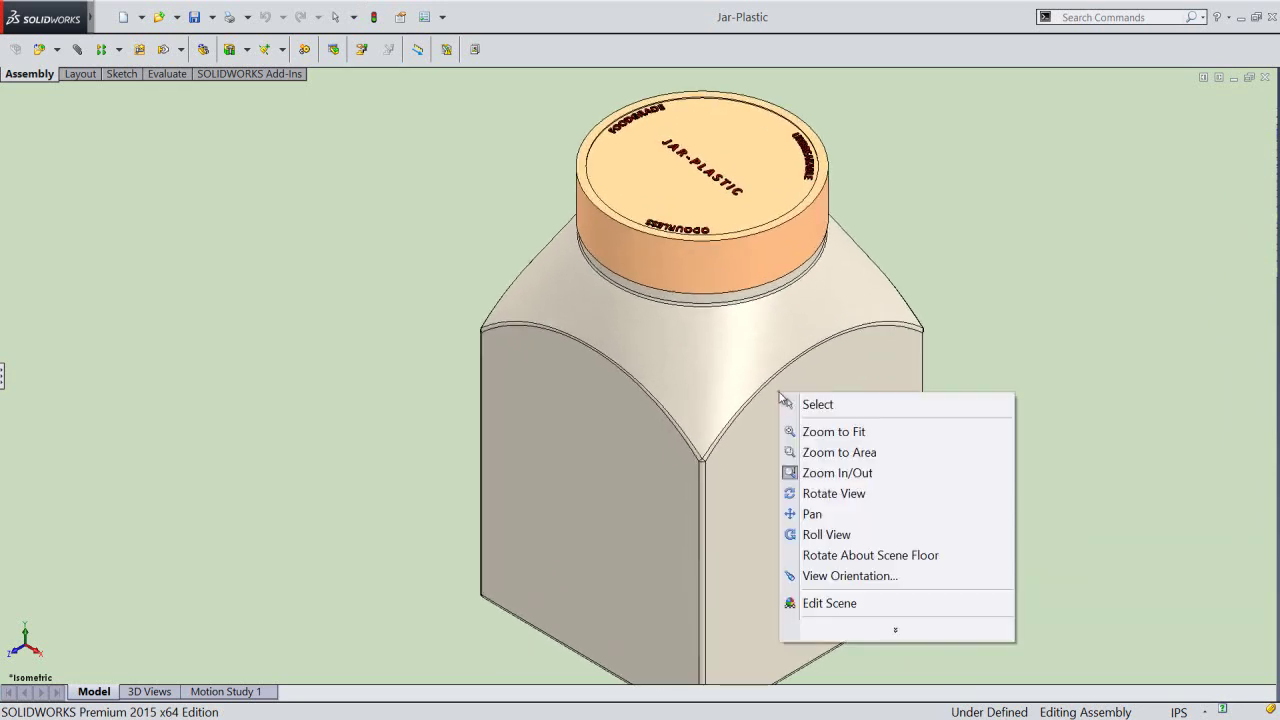
pyautogui.click(812, 514)
pyautogui.moveTo(800, 509)
pyautogui.mouseDown()
pyautogui.moveTo(797, 485)
pyautogui.moveTo(824, 525)
pyautogui.moveTo(763, 514)
pyautogui.mouseUp()
pyautogui.rightClick(780, 454)
pyautogui.click(814, 531)
pyautogui.rightClick(743, 416)
pyautogui.click(768, 528)
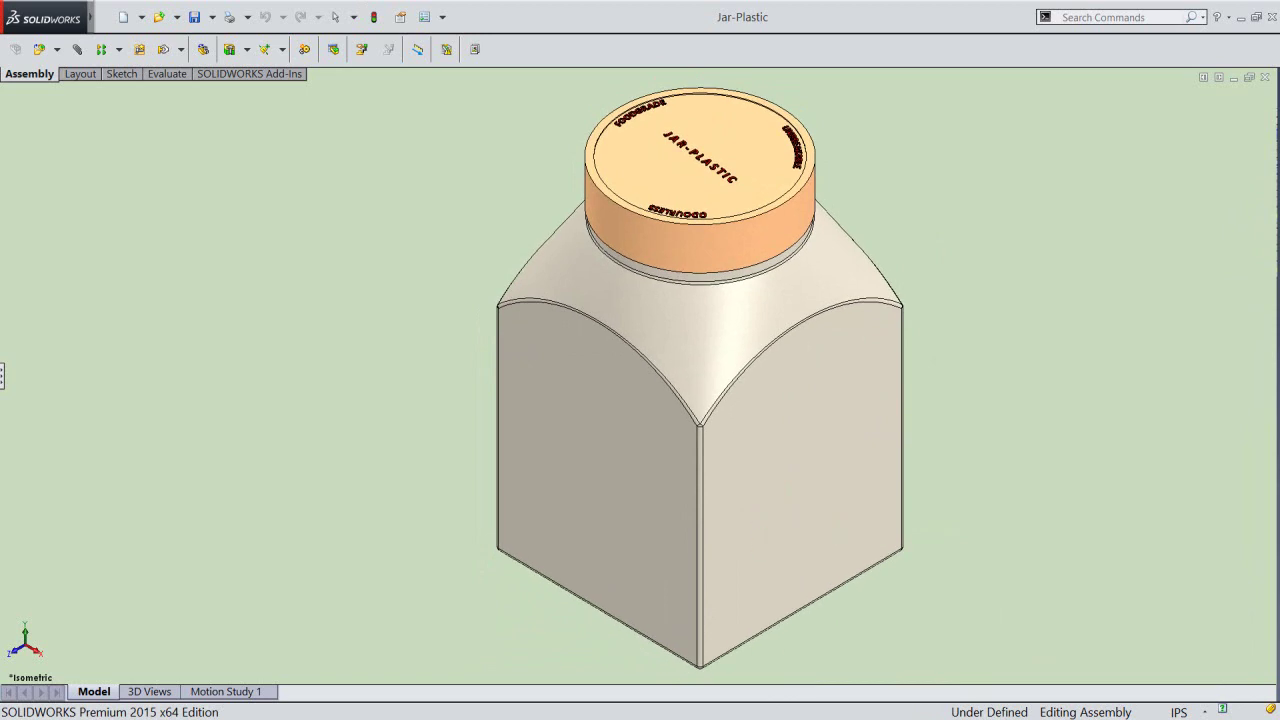
# Leave pan mode and restore large ribbon buttons with text.
pyautogui.rightClick(932, 222)
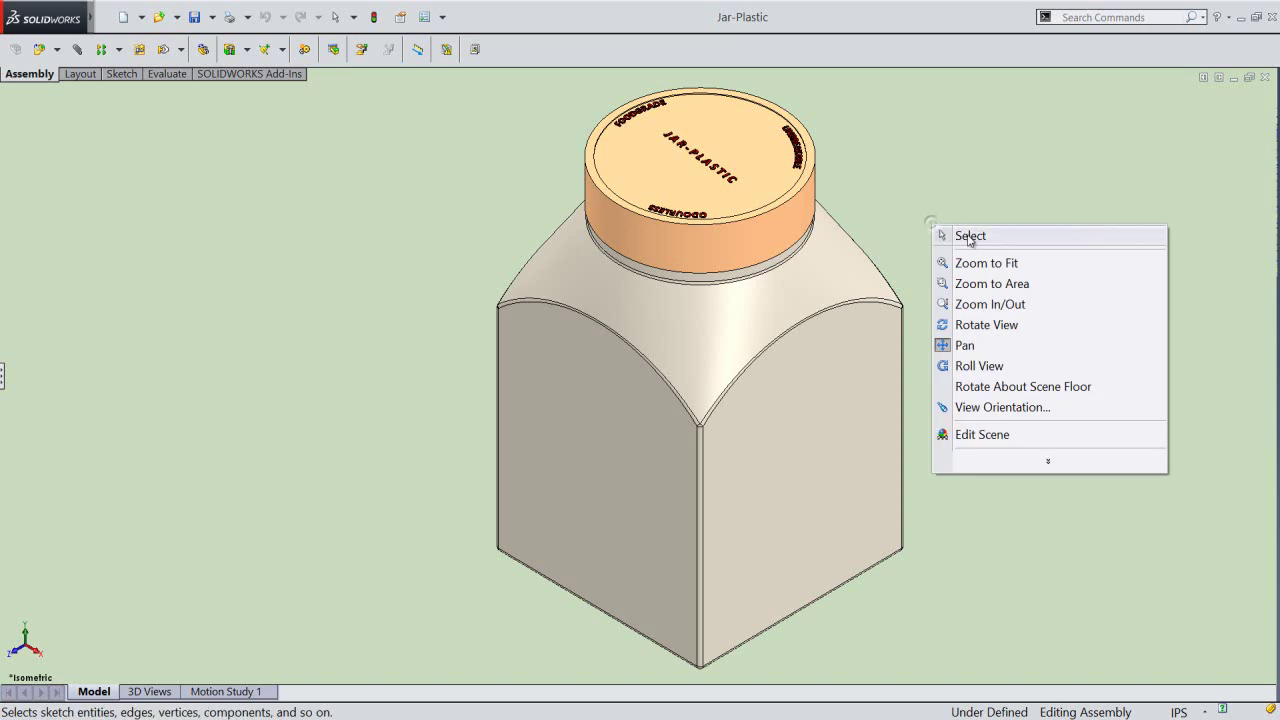
pyautogui.click(969, 236)
pyautogui.rightClick(977, 48)
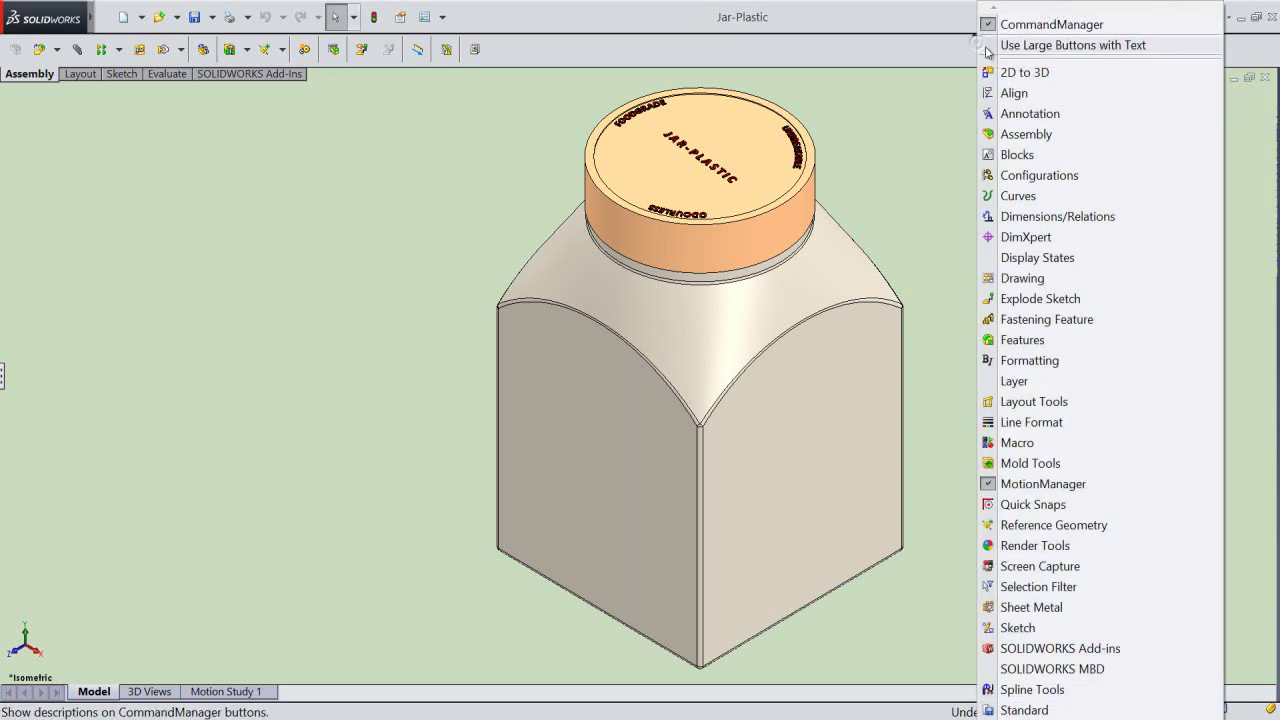
pyautogui.click(985, 45)
# Restore the task pane, heads-up view toolbar and design tree, then save with Ctrl+S.
pyautogui.rightClick(997, 90)
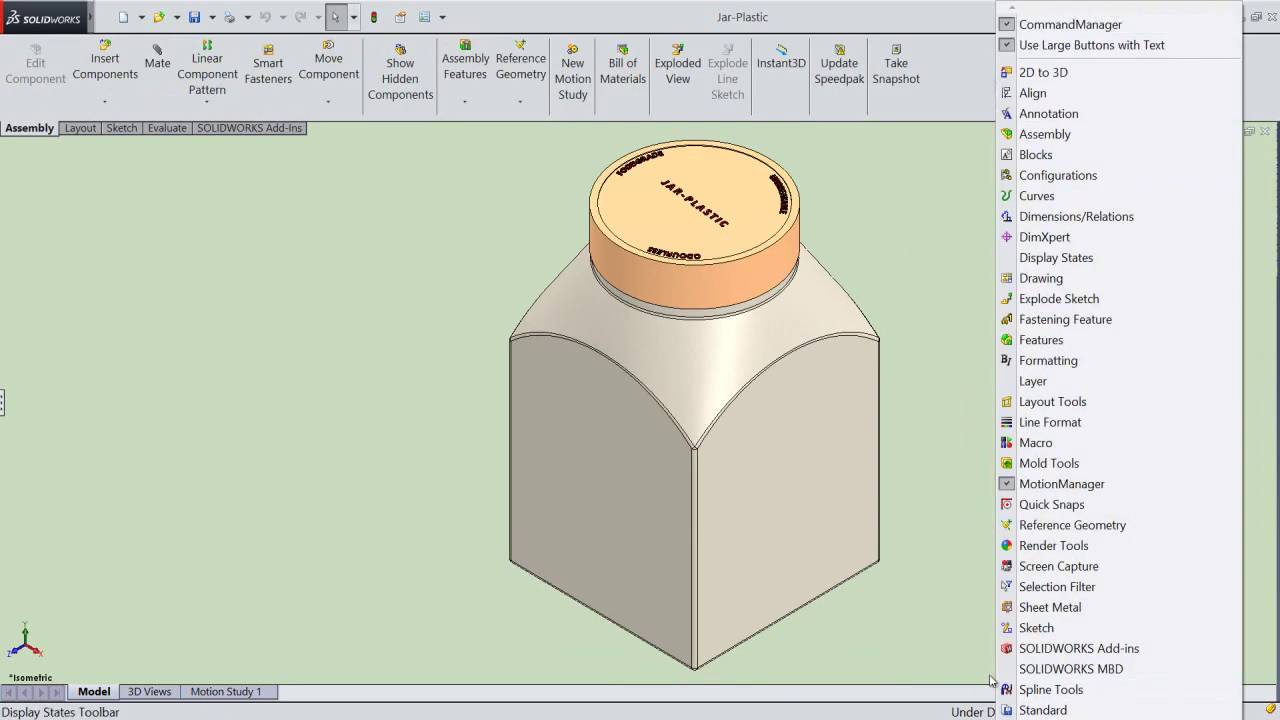
pyautogui.scroll(-2, 1110, 690)
pyautogui.scroll(-2, 1100, 620)
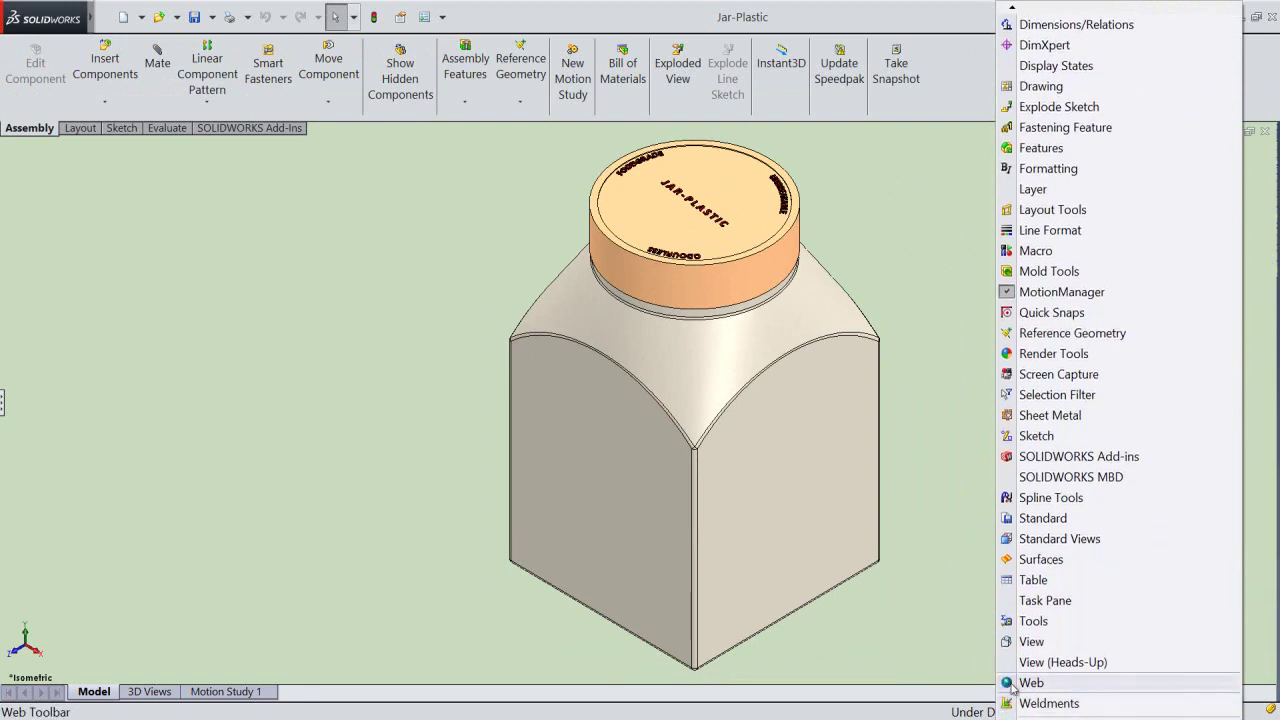
pyautogui.click(1013, 599)
pyautogui.rightClick(981, 74)
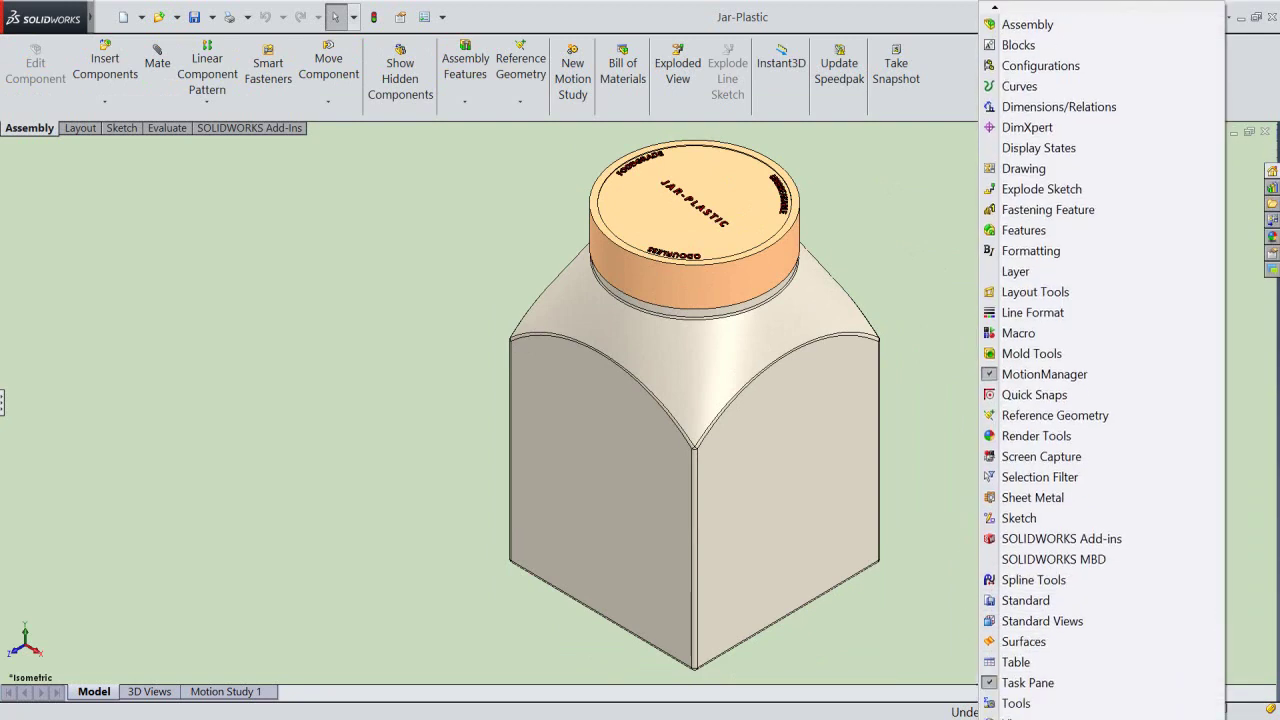
pyautogui.click(1000, 645)
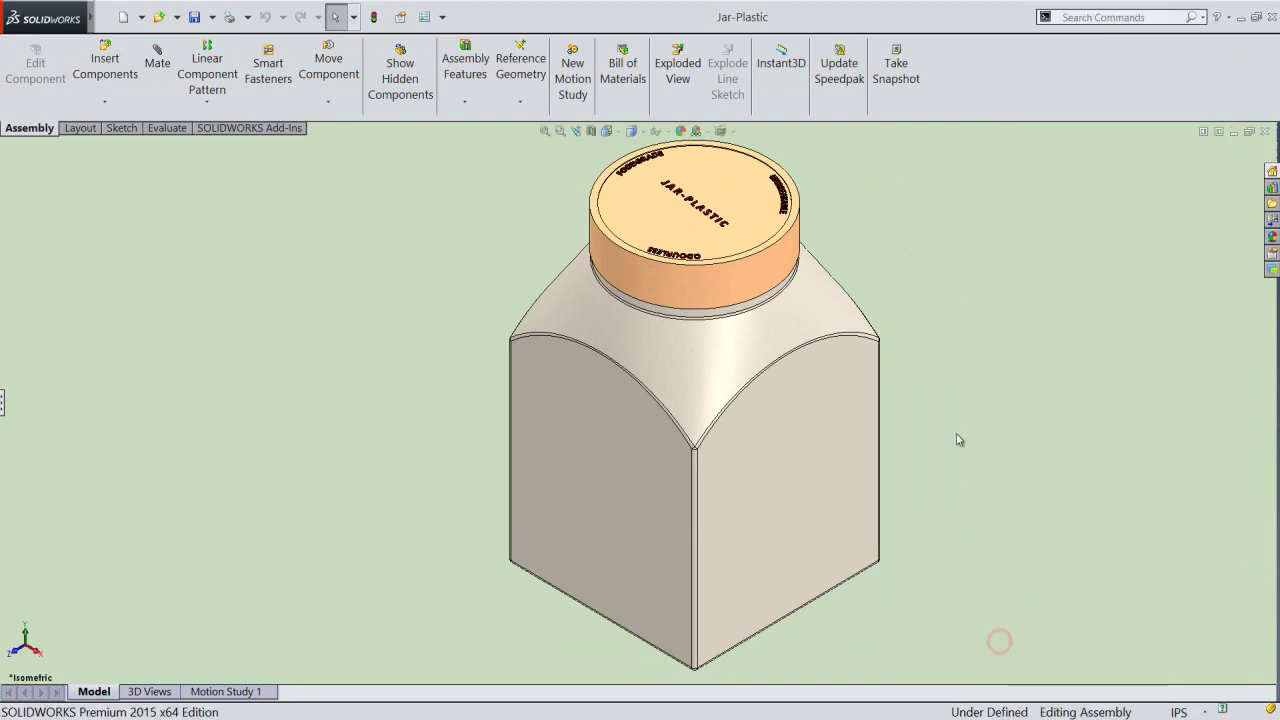
pyautogui.click(2, 404)
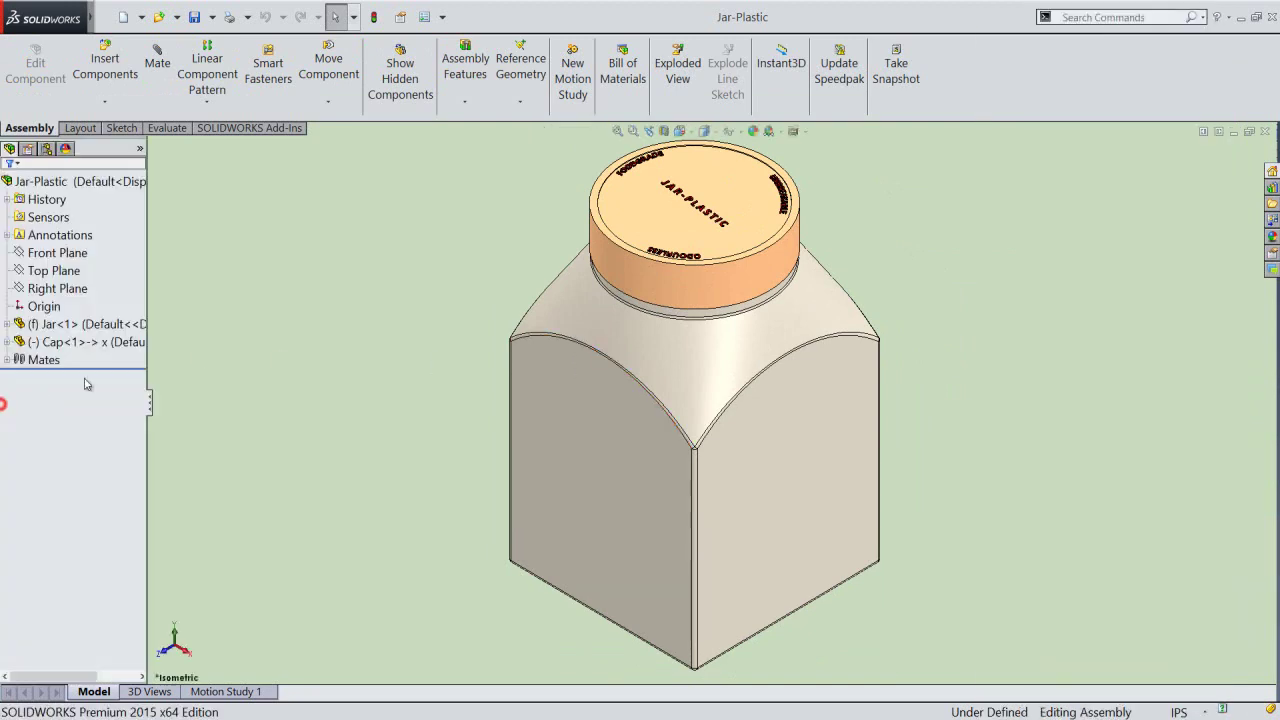
pyautogui.hotkey('ctrl', 's')
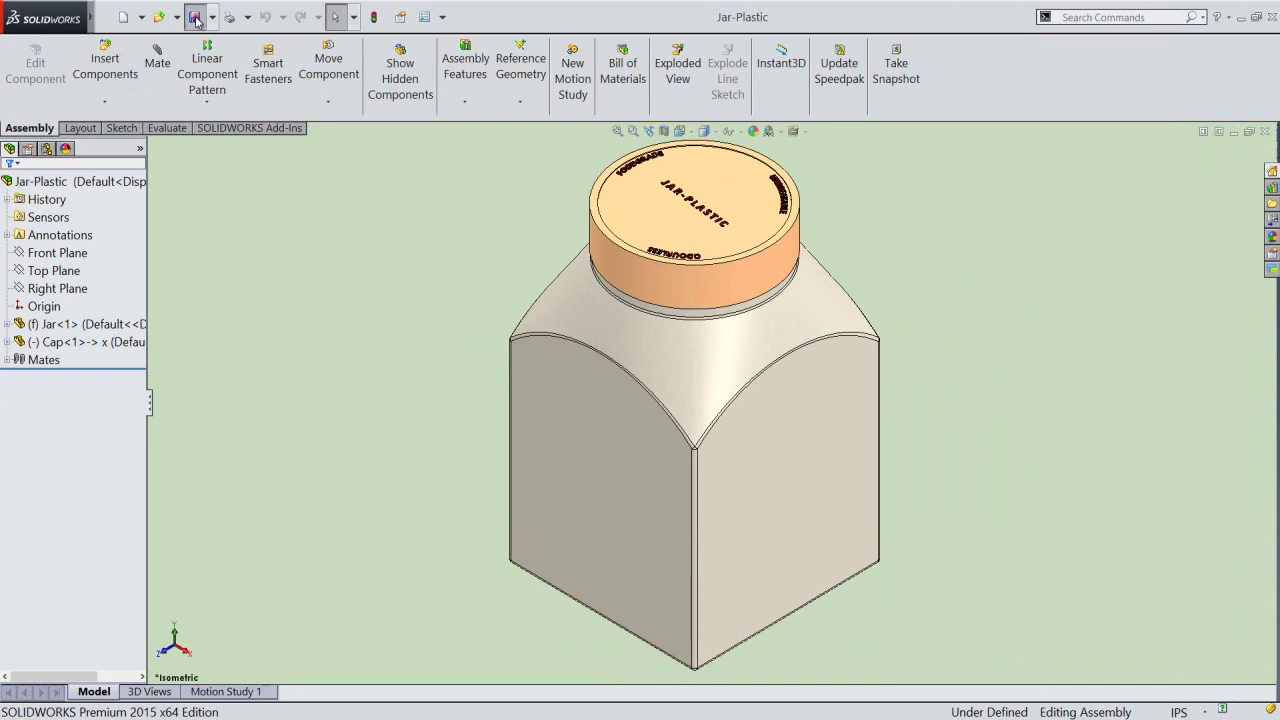